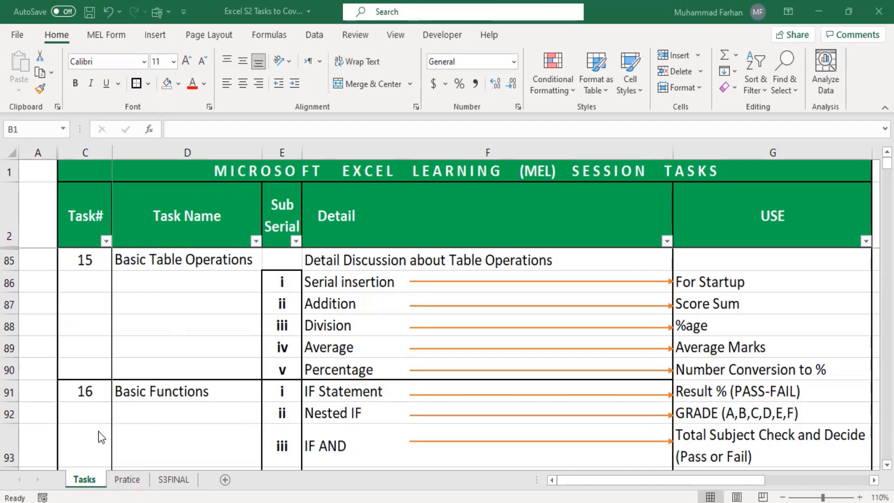
Switch to the Pratice sheet holding the student marks table
{"action": "left_click", "coordinate": [128, 480]}
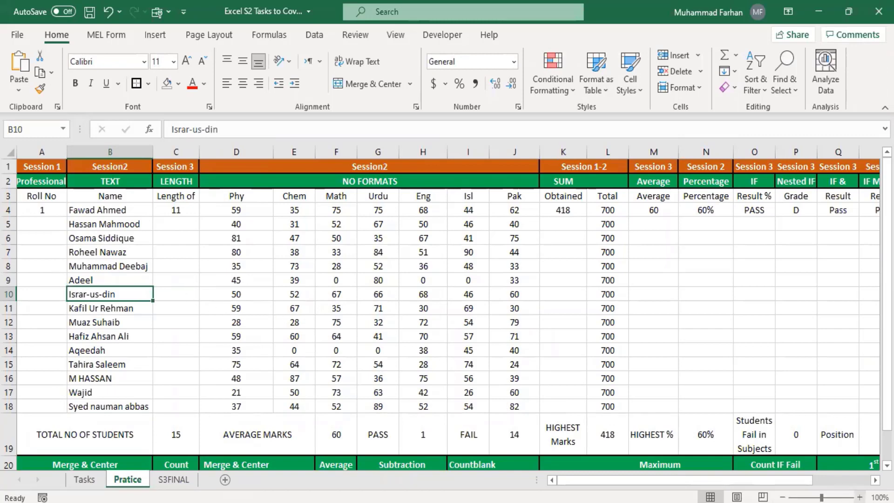
Zoom the Pratice sheet to 150%, return to row 1, and select the roll-number formula in A4
{"action": "left_click", "coordinate": [860, 497]}
{"action": "left_click", "coordinate": [860, 498]}
{"action": "left_click", "coordinate": [860, 497]}
{"action": "left_click", "coordinate": [860, 497]}
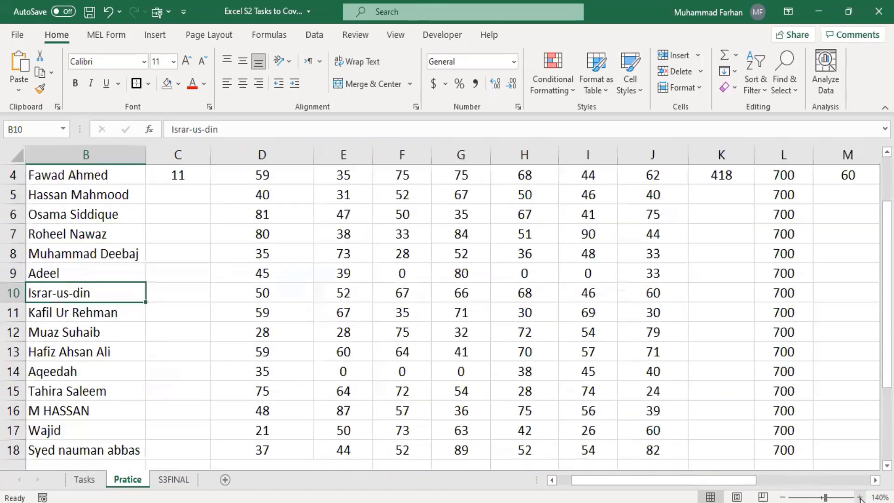
{"action": "left_click", "coordinate": [860, 497]}
{"action": "left_click_drag", "start_coordinate": [767, 485], "coordinate": [703, 479]}
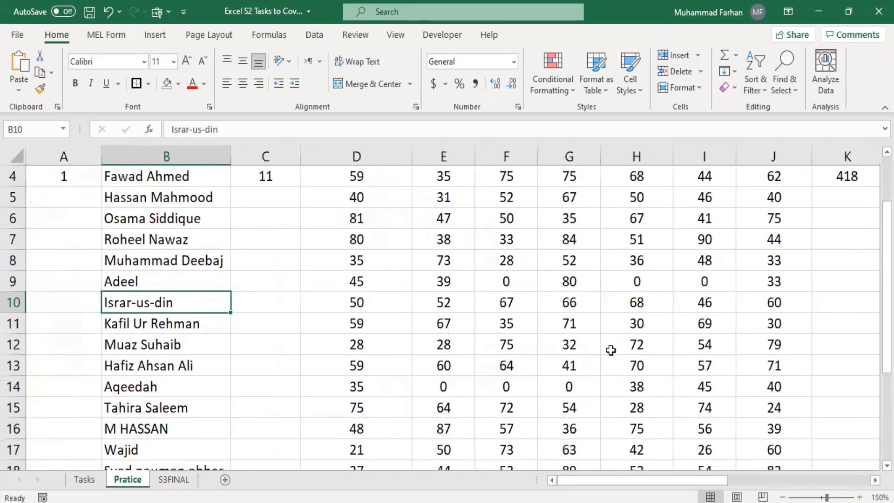
{"action": "scroll", "coordinate": [611, 349], "scroll_direction": "up", "scroll_amount": 1}
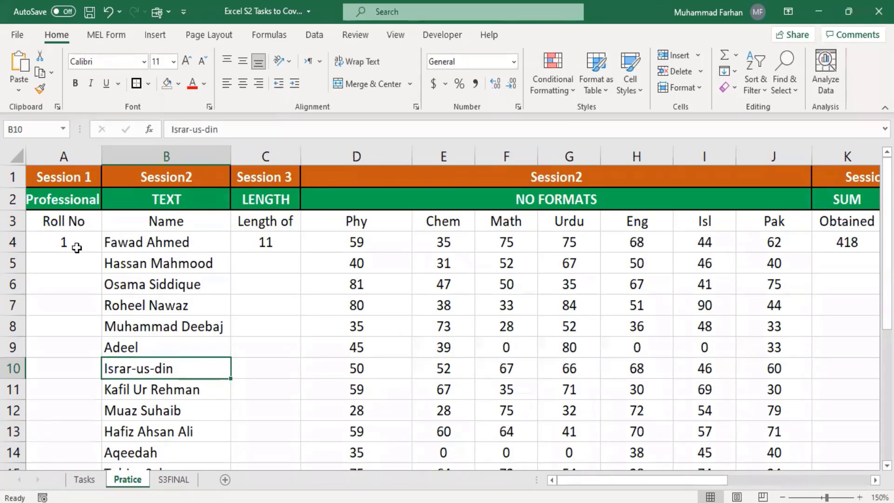
{"action": "left_click", "coordinate": [77, 247]}
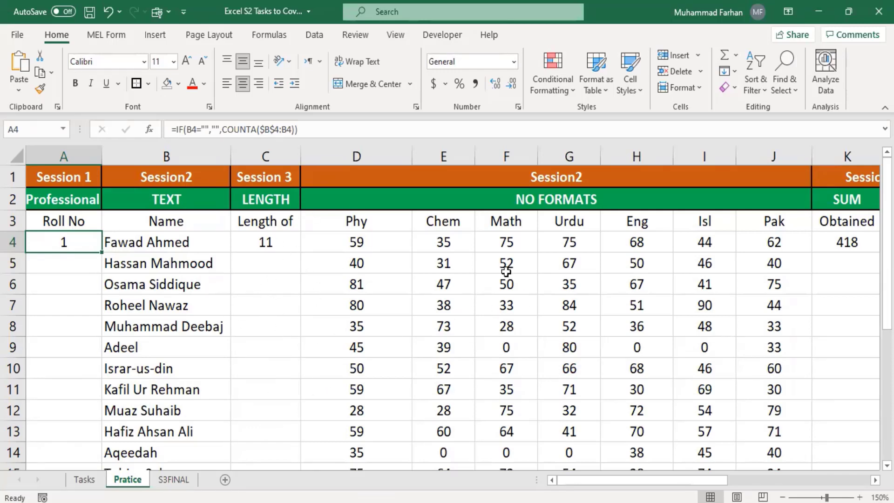
{"action": "left_click", "coordinate": [381, 222]}
{"action": "left_click", "coordinate": [450, 226]}
{"action": "left_click", "coordinate": [512, 230]}
{"action": "left_click", "coordinate": [557, 225]}
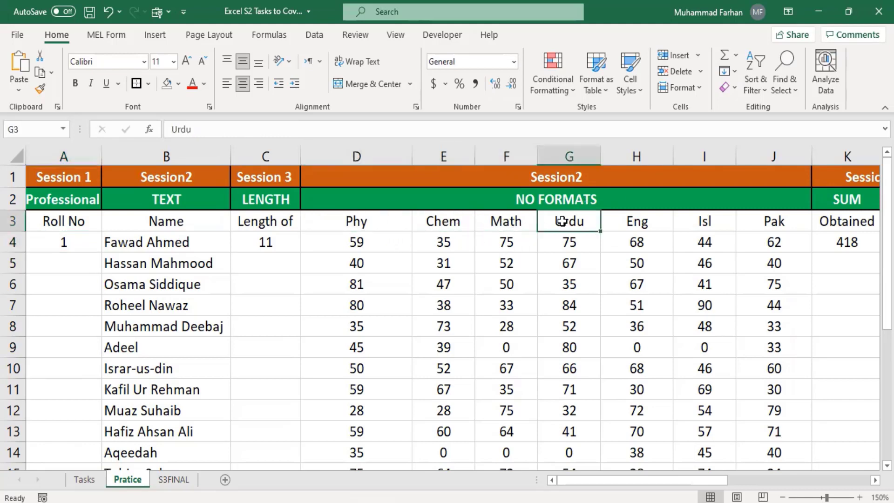
{"action": "left_click", "coordinate": [624, 226]}
{"action": "left_click", "coordinate": [702, 225]}
{"action": "left_click", "coordinate": [767, 223]}
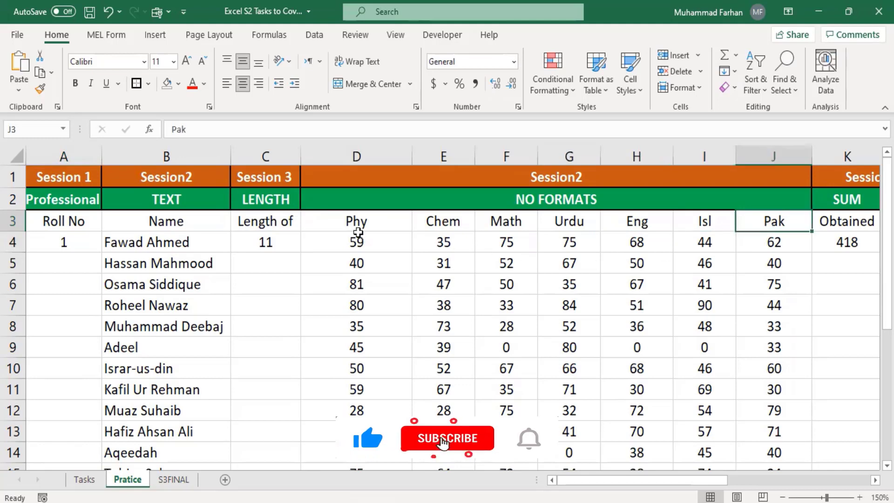
{"action": "left_click_drag", "start_coordinate": [356, 261], "coordinate": [676, 359]}
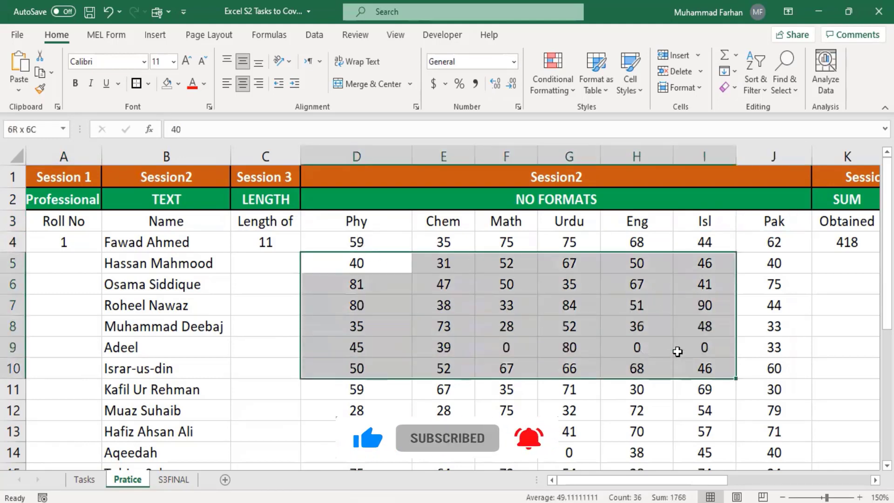
{"action": "left_click", "coordinate": [545, 324]}
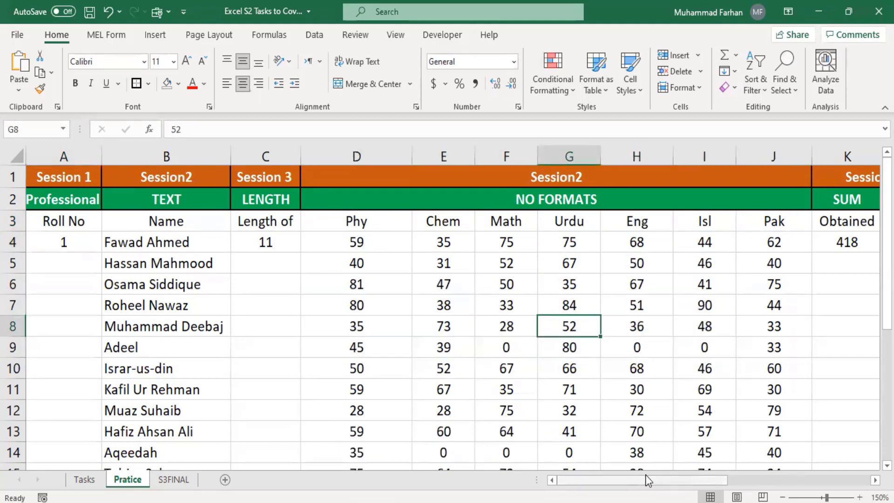
{"action": "left_click_drag", "start_coordinate": [643, 473], "coordinate": [713, 474]}
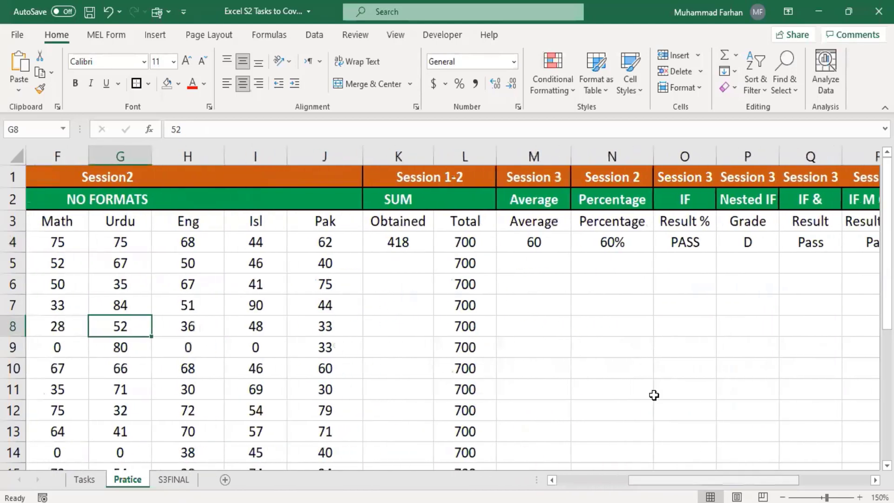
{"action": "left_click", "coordinate": [402, 244]}
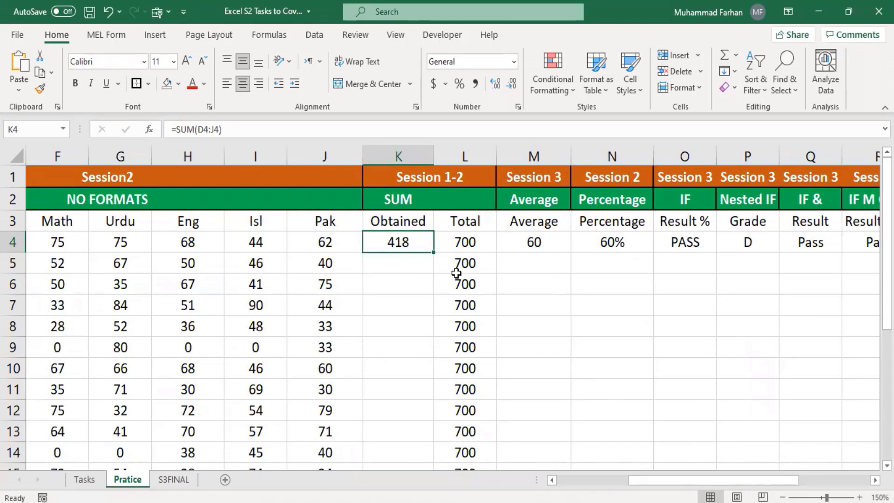
{"action": "left_click", "coordinate": [609, 248]}
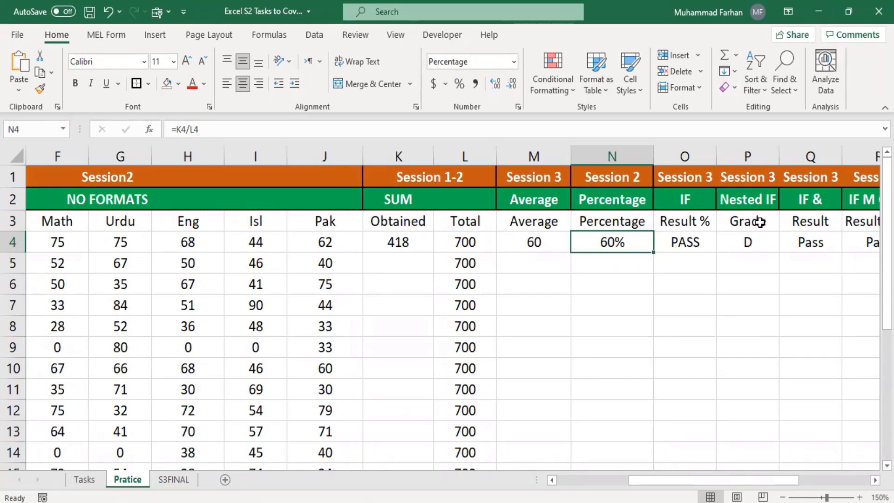
{"action": "left_click_drag", "start_coordinate": [748, 485], "coordinate": [675, 482]}
{"action": "scroll", "coordinate": [366, 341], "scroll_direction": "down", "scroll_amount": 5}
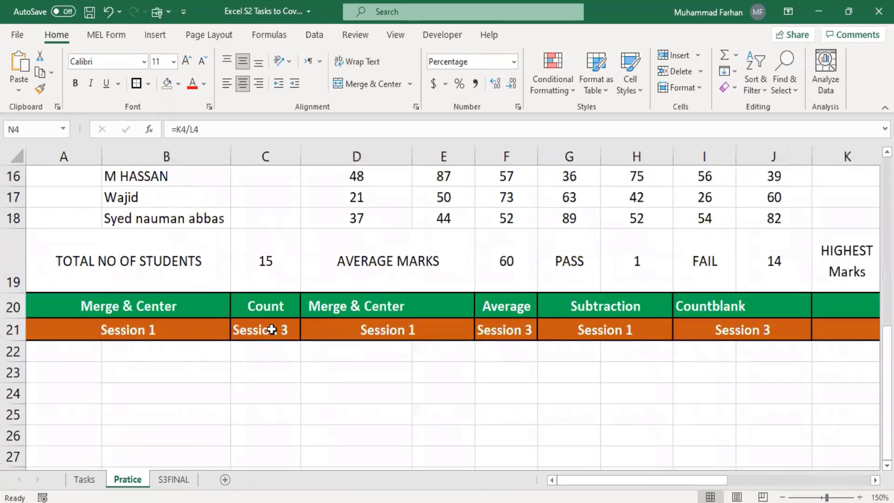
{"action": "scroll", "coordinate": [273, 331], "scroll_direction": "up", "scroll_amount": 1}
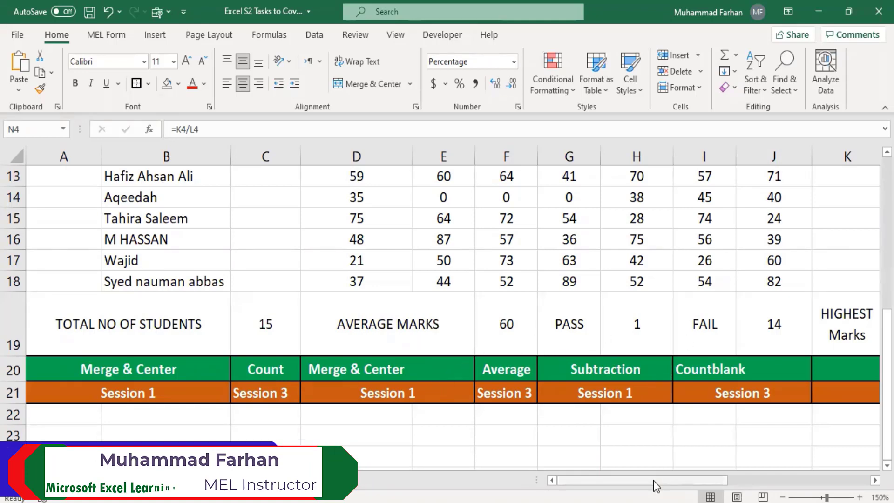
{"action": "left_click_drag", "start_coordinate": [653, 480], "coordinate": [626, 449]}
{"action": "scroll", "coordinate": [313, 343], "scroll_direction": "up", "scroll_amount": 4}
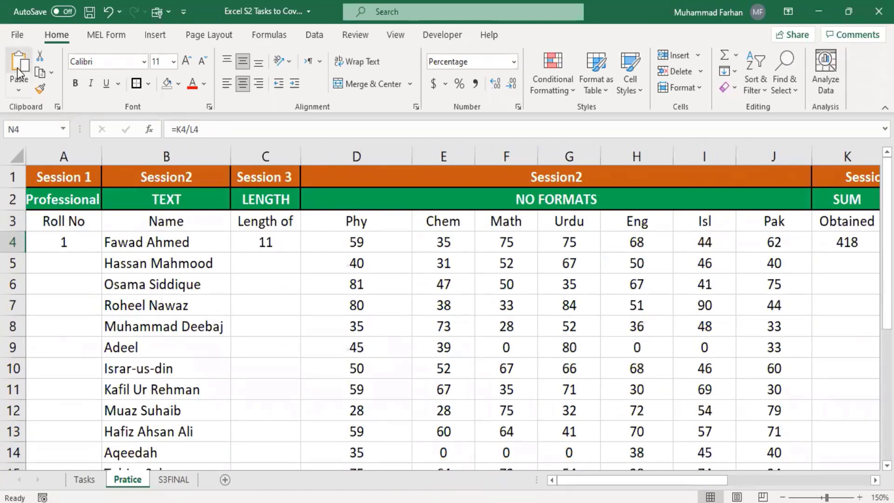
Fill the A4 roll-number formula down to A18 so students are numbered 1 to 15
{"action": "left_click", "coordinate": [55, 243]}
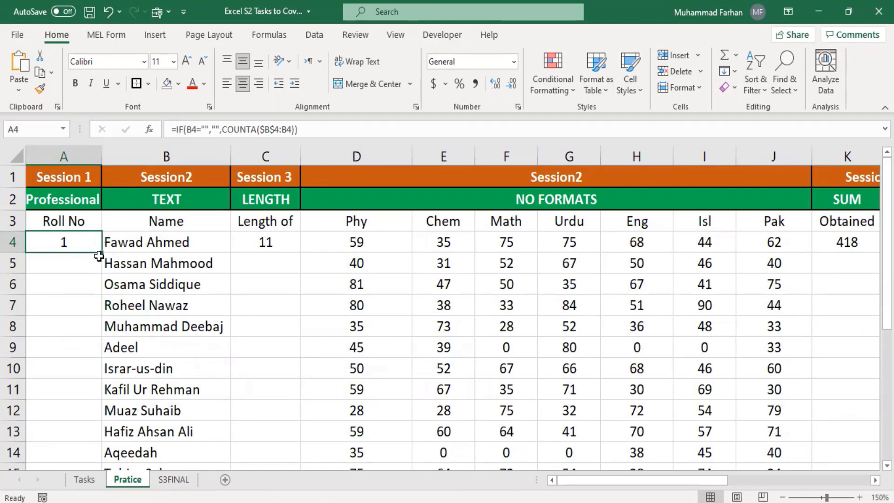
{"action": "left_click_drag", "start_coordinate": [101, 254], "coordinate": [100, 368]}
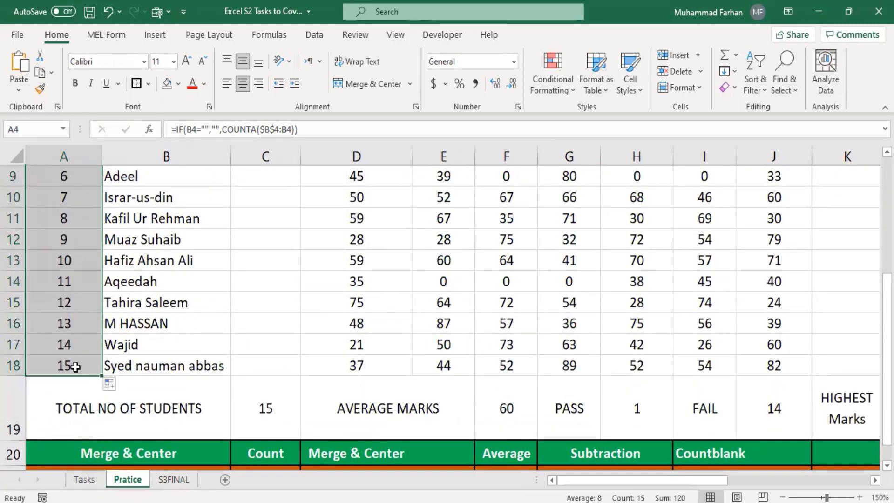
{"action": "scroll", "coordinate": [90, 351], "scroll_direction": "up", "scroll_amount": 3}
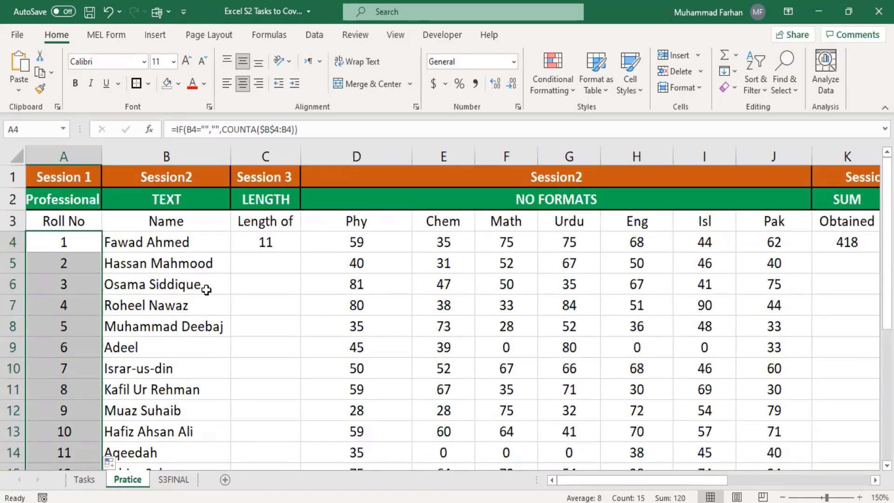
{"action": "left_click", "coordinate": [248, 237]}
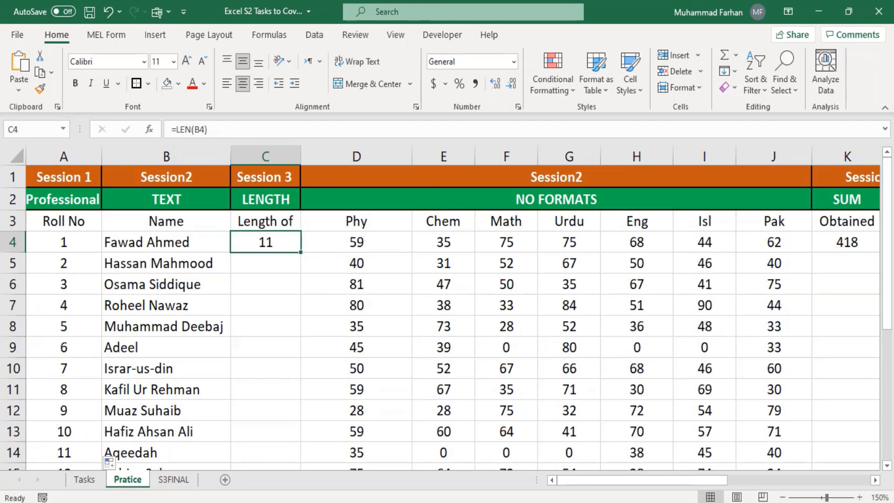
Scroll right to column Z and enter a sample first name in Z3
{"action": "left_click", "coordinate": [815, 479]}
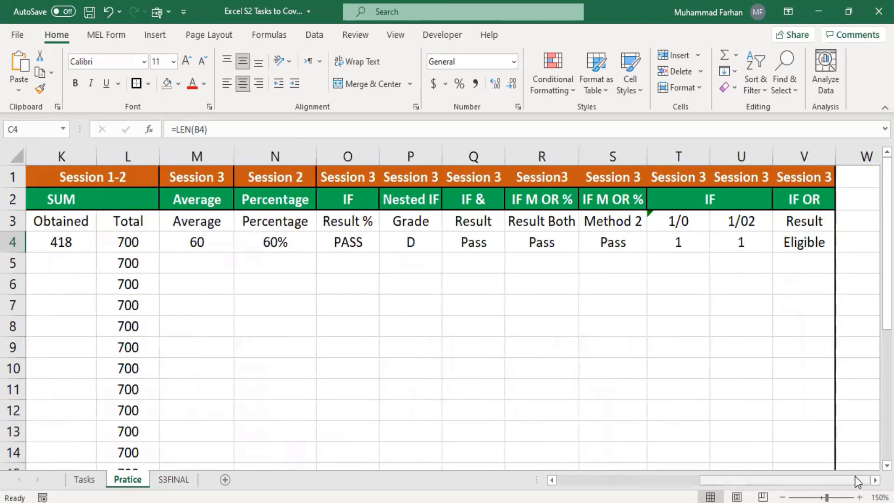
{"action": "left_click", "coordinate": [875, 480]}
{"action": "left_click", "coordinate": [875, 480]}
{"action": "left_click", "coordinate": [875, 481]}
{"action": "left_click", "coordinate": [875, 481]}
{"action": "left_click", "coordinate": [875, 480]}
{"action": "left_click", "coordinate": [875, 480]}
{"action": "left_click", "coordinate": [875, 480]}
{"action": "left_click", "coordinate": [875, 481]}
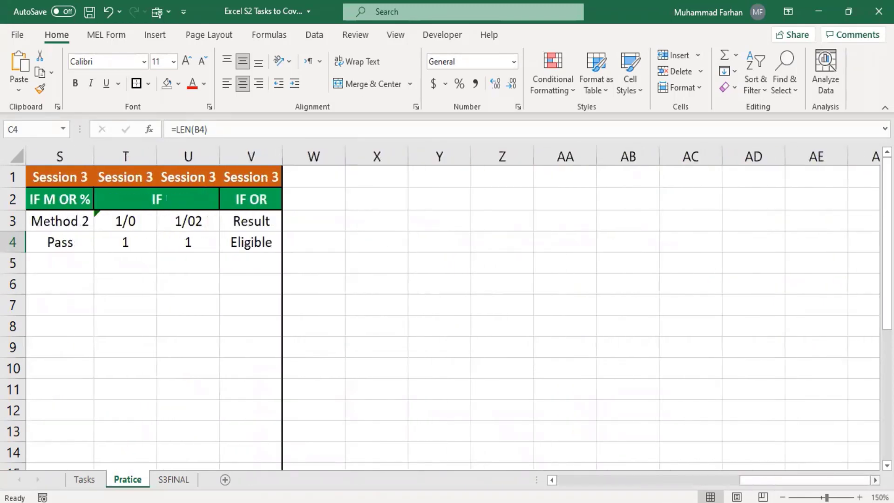
{"action": "left_click", "coordinate": [875, 480]}
{"action": "left_click", "coordinate": [875, 480]}
{"action": "left_click", "coordinate": [875, 480]}
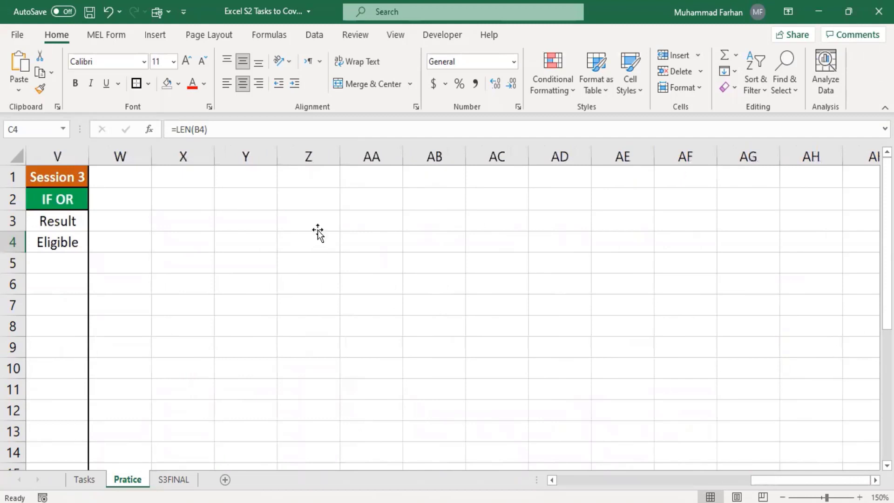
{"action": "left_click", "coordinate": [318, 230]}
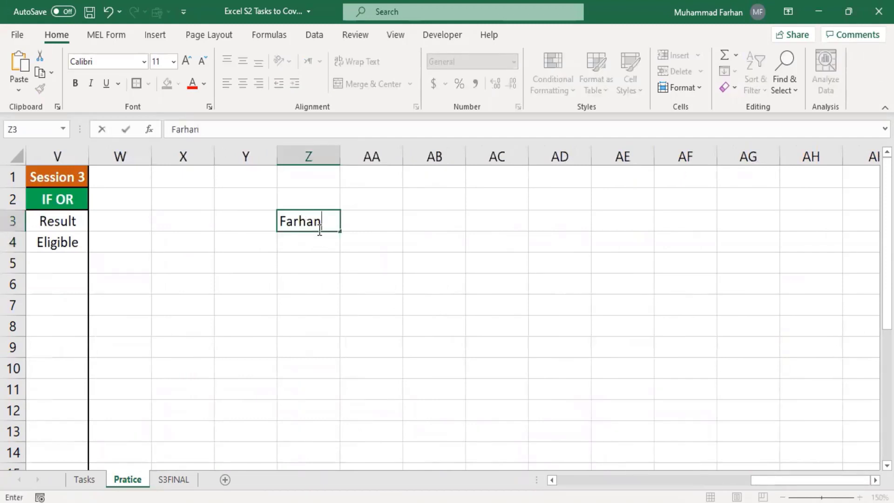
{"action": "key", "text": "Tab"}
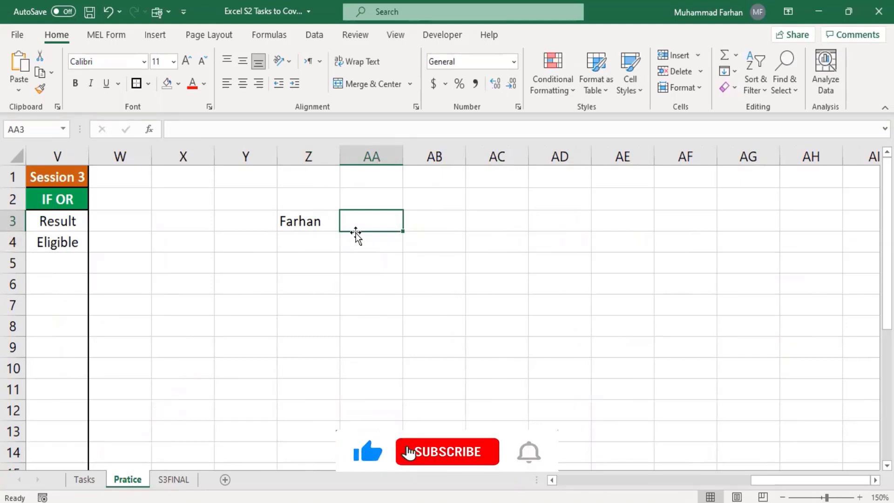
Enter =LEN(Z3) in AA3, which returns 6 for the first name
{"action": "type", "text": "=l"}
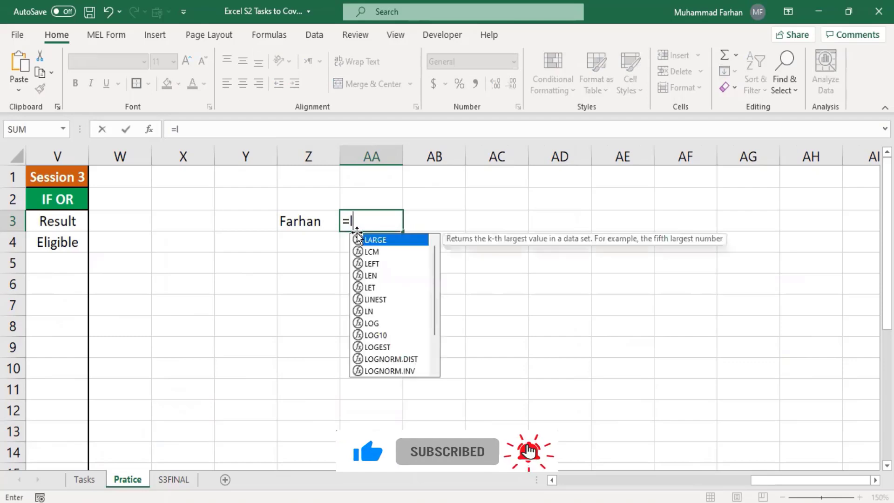
{"action": "type", "text": "en("}
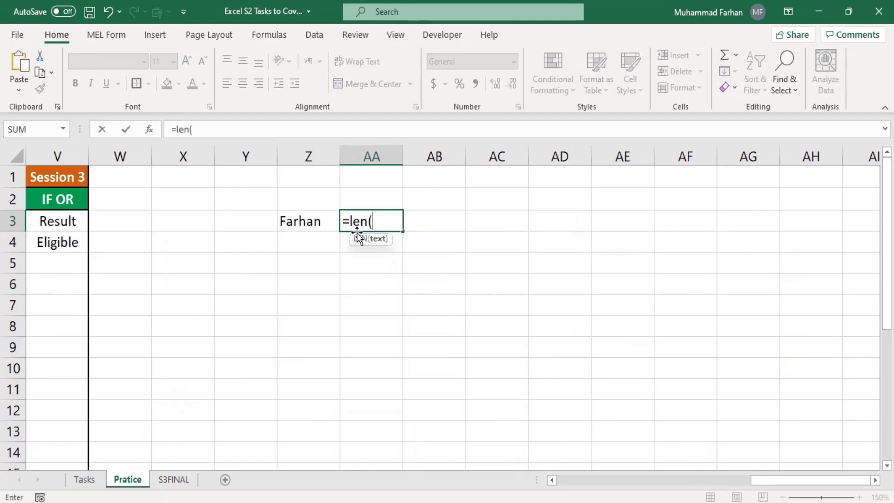
{"action": "left_click", "coordinate": [306, 216]}
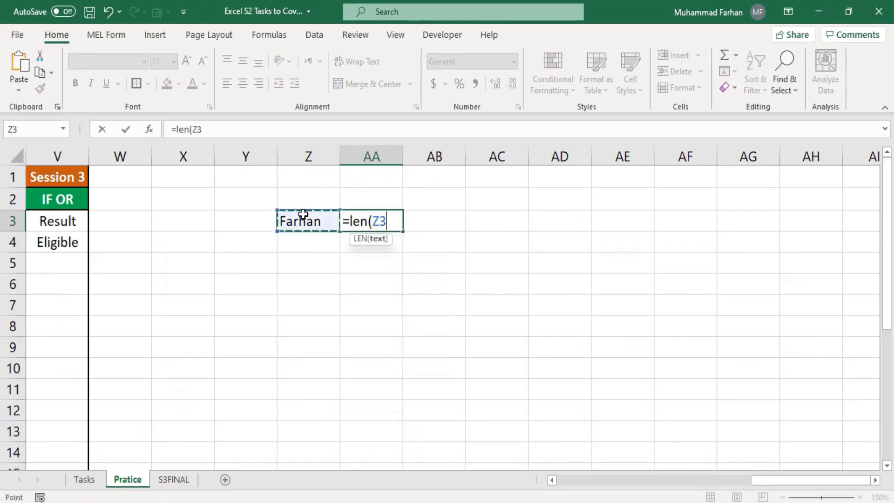
{"action": "key", "text": "Return"}
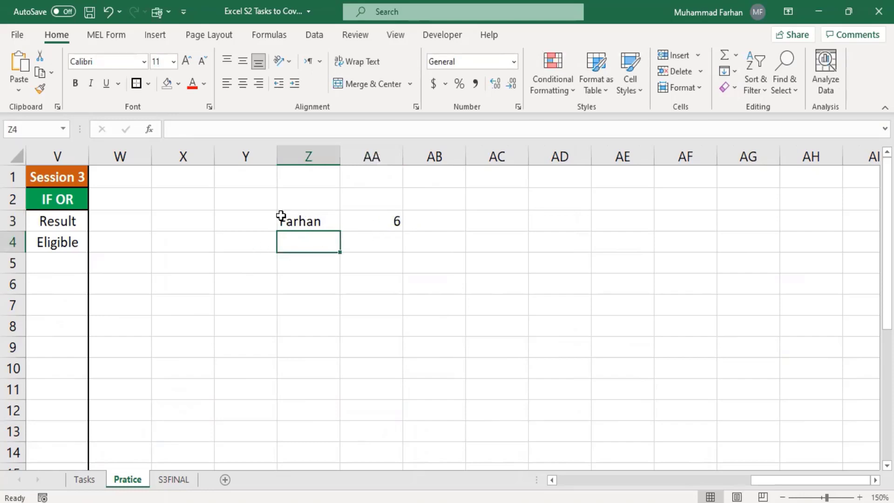
{"action": "left_click", "coordinate": [295, 220]}
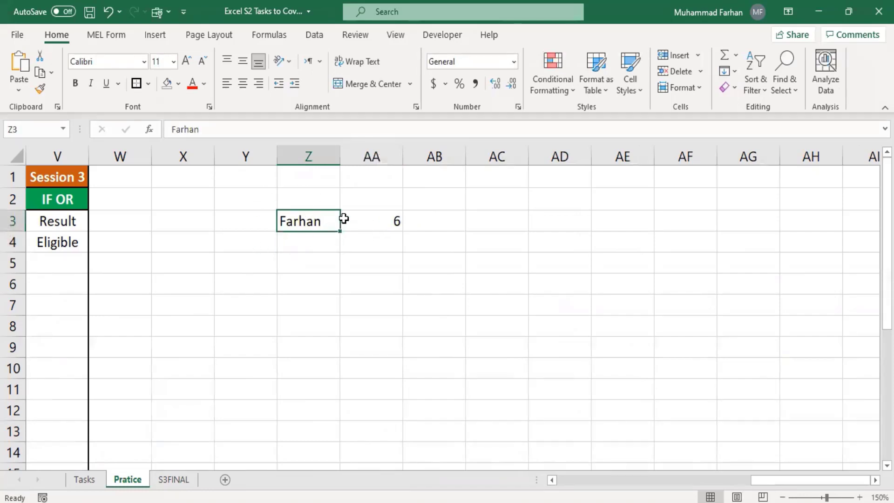
{"action": "left_click", "coordinate": [378, 221]}
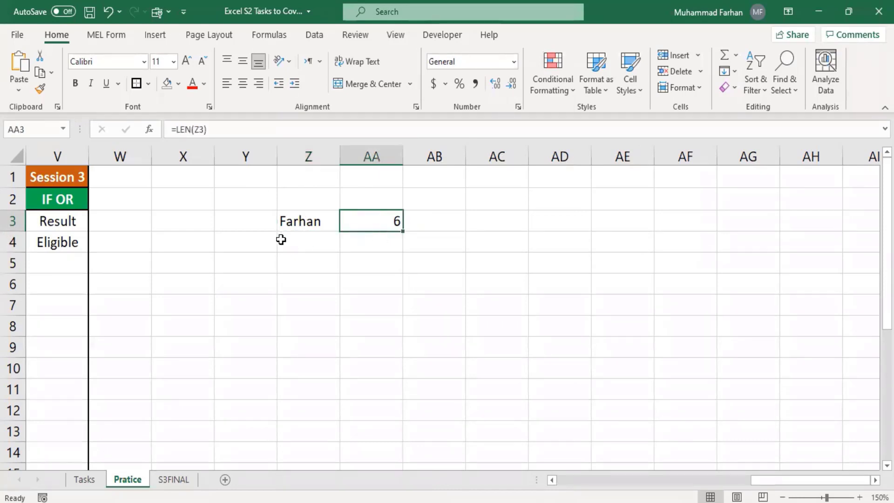
Add a surname to the name in Z3, auto-fit column Z, and confirm AA3 now reads 13
{"action": "left_click", "coordinate": [296, 223]}
{"action": "left_click", "coordinate": [270, 129]}
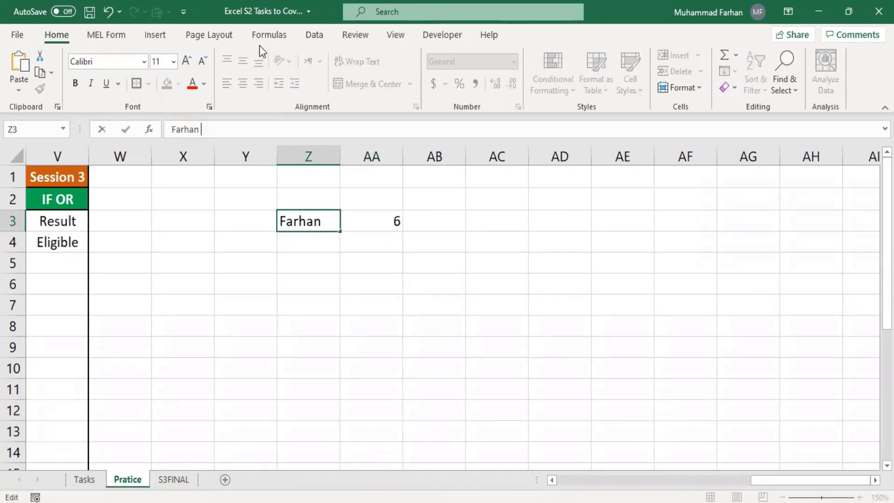
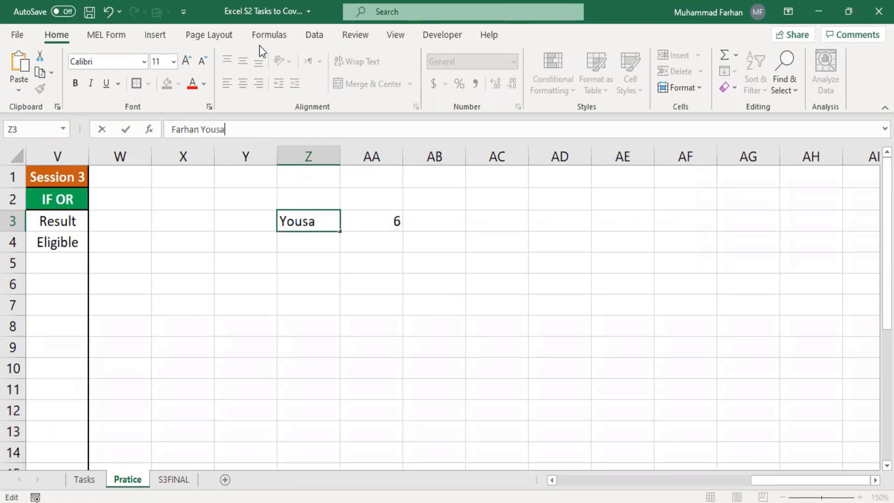
{"action": "key", "text": "Return"}
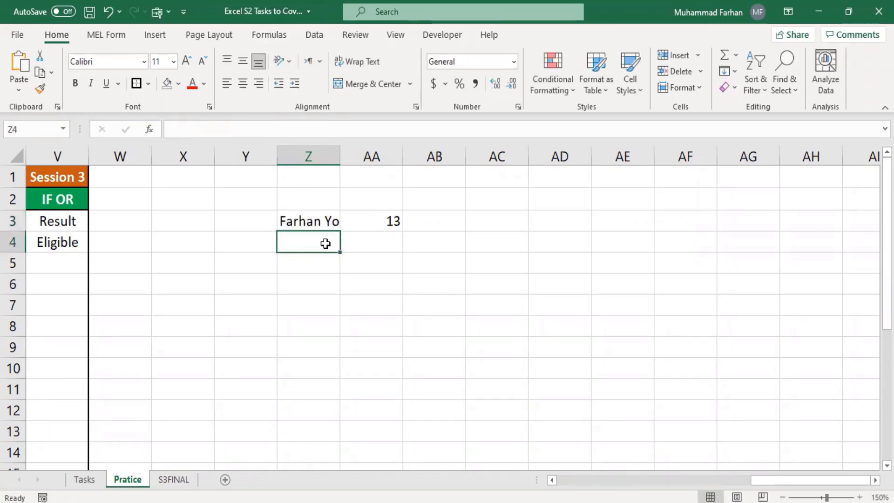
{"action": "double_click", "coordinate": [337, 156]}
{"action": "left_click", "coordinate": [421, 217]}
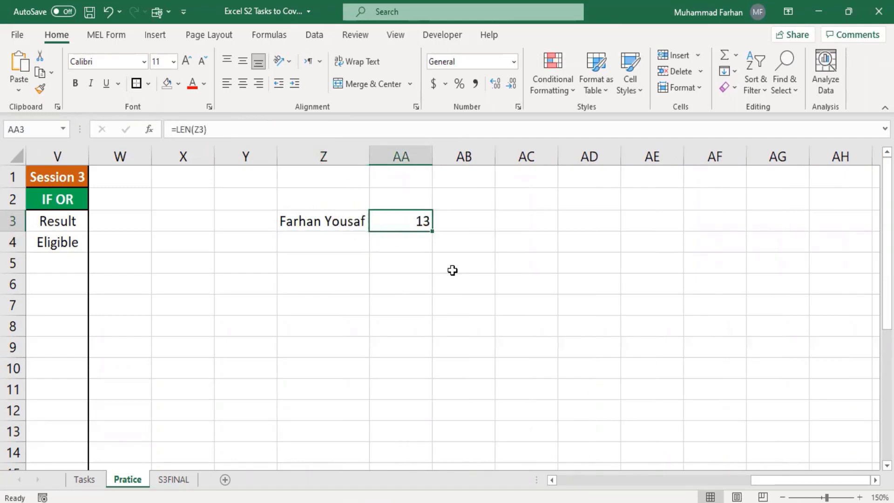
{"action": "mouse_move", "coordinate": [747, 481]}
{"action": "left_mouse_down"}
{"action": "mouse_move", "coordinate": [582, 480]}
{"action": "mouse_move", "coordinate": [733, 480]}
{"action": "left_mouse_up"}
{"action": "left_click", "coordinate": [502, 224]}
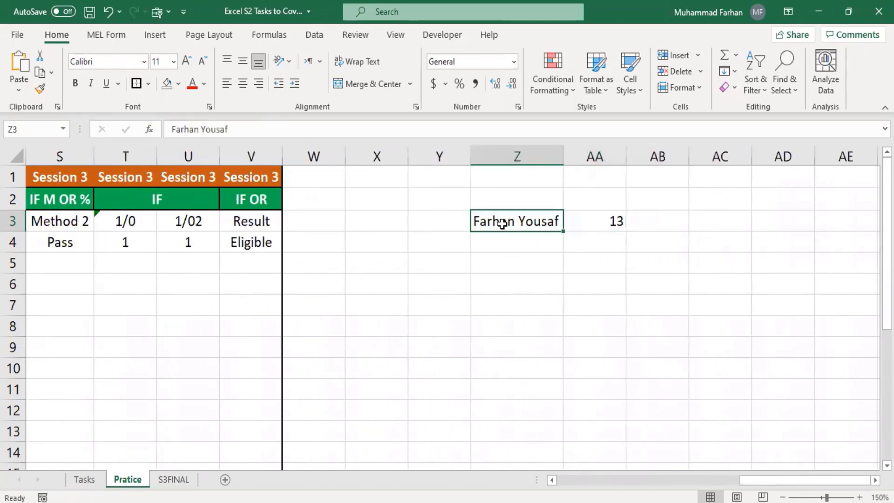
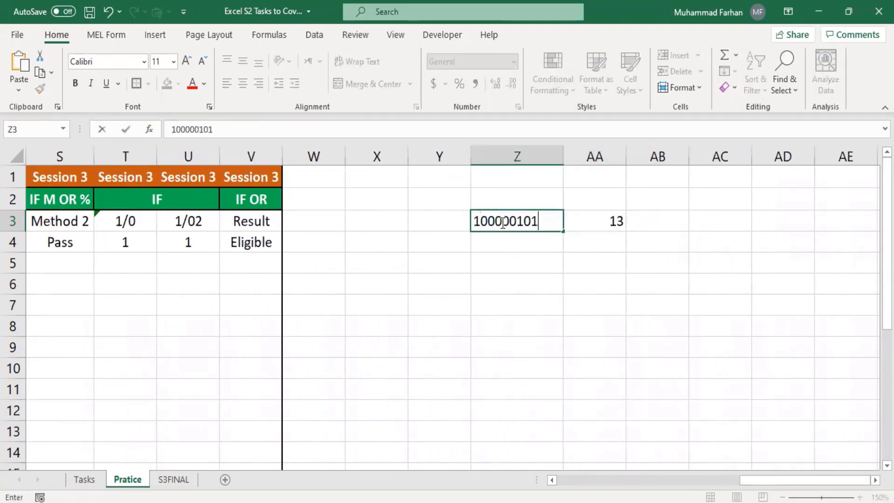
{"action": "key", "text": "Return"}
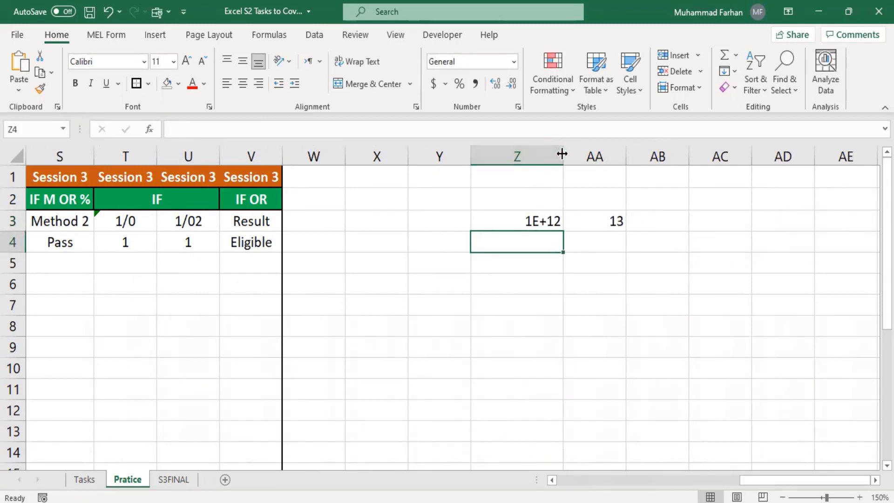
{"action": "left_click_drag", "start_coordinate": [563, 153], "coordinate": [514, 154]}
{"action": "left_click", "coordinate": [516, 170]}
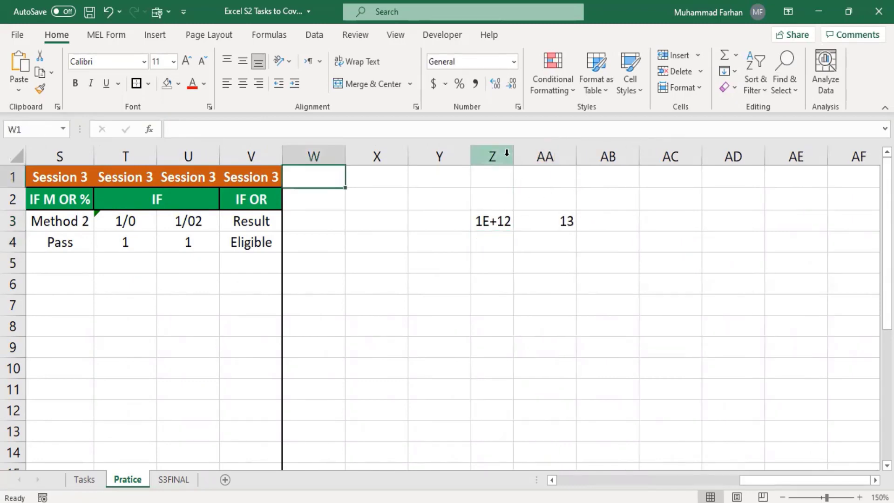
{"action": "left_click", "coordinate": [511, 156]}
{"action": "left_click", "coordinate": [506, 222]}
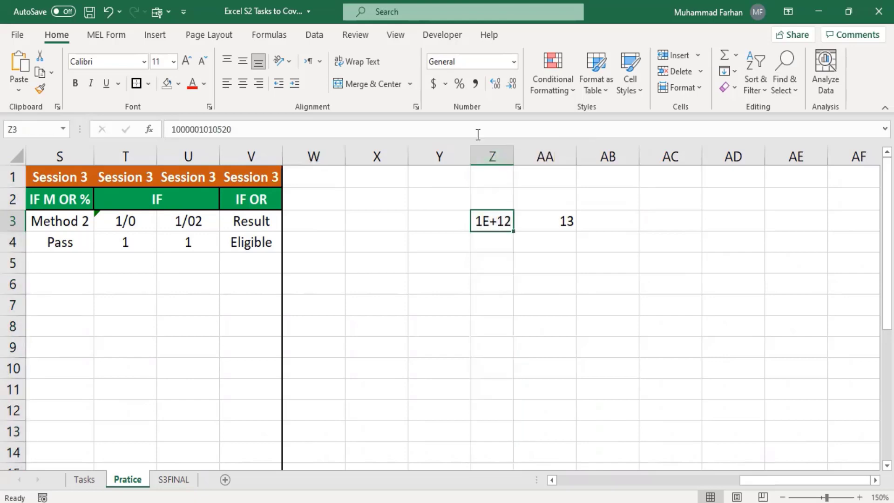
Format Z3 as Number with no decimals, then clear the cell and scroll back to column A
{"action": "left_click", "coordinate": [514, 61]}
{"action": "left_click", "coordinate": [504, 125]}
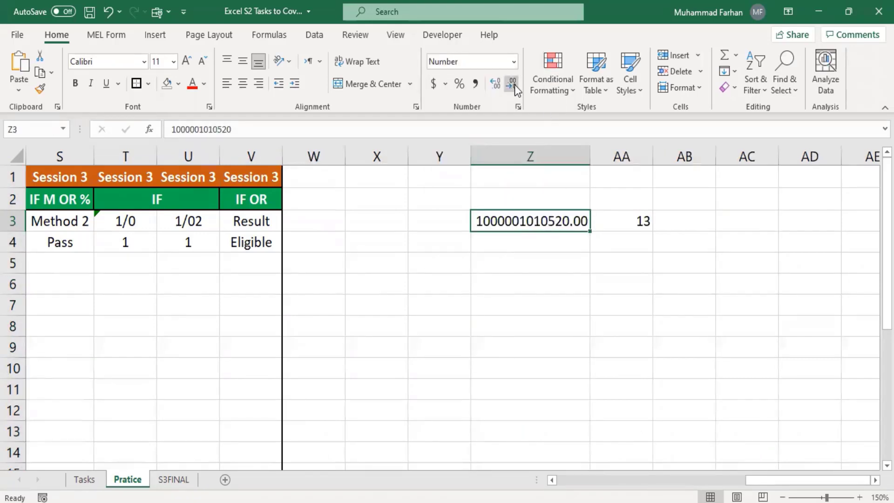
{"action": "left_click", "coordinate": [512, 84]}
{"action": "left_click", "coordinate": [511, 84]}
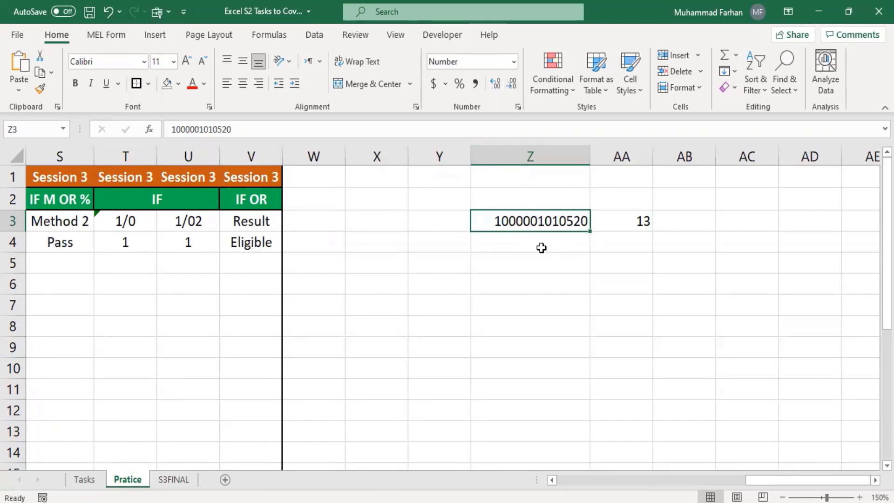
{"action": "key", "text": "BackSpace"}
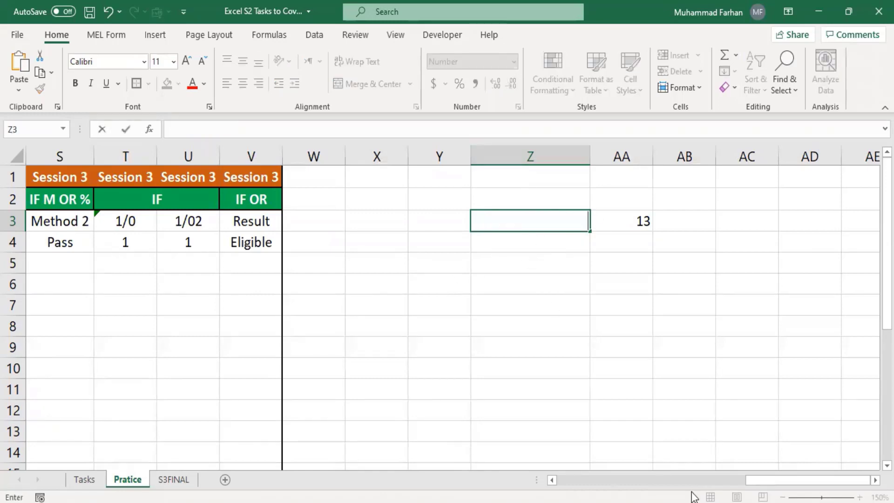
{"action": "left_click_drag", "start_coordinate": [766, 479], "coordinate": [560, 476]}
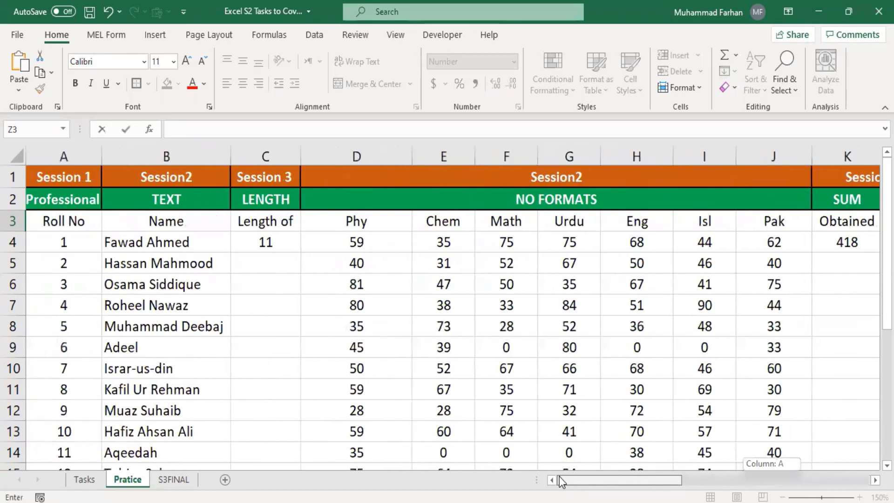
Copy the =LEN(B4) formula in C4 down to C18 for every student name
{"action": "left_click", "coordinate": [130, 247]}
{"action": "left_click", "coordinate": [290, 245]}
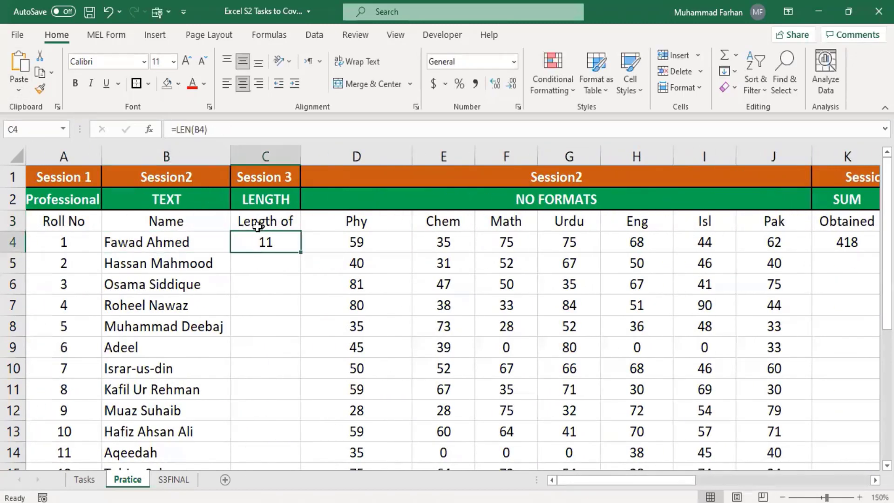
{"action": "left_click_drag", "start_coordinate": [301, 255], "coordinate": [278, 356]}
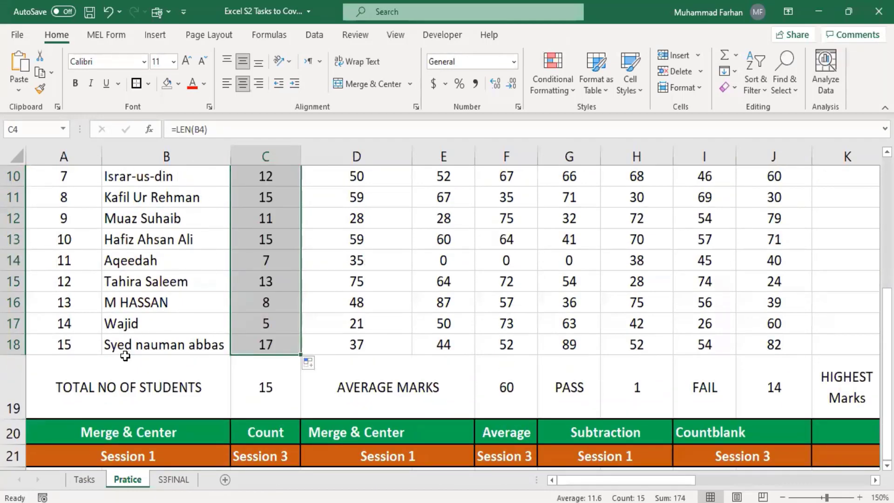
{"action": "scroll", "coordinate": [320, 275], "scroll_direction": "up", "scroll_amount": 3}
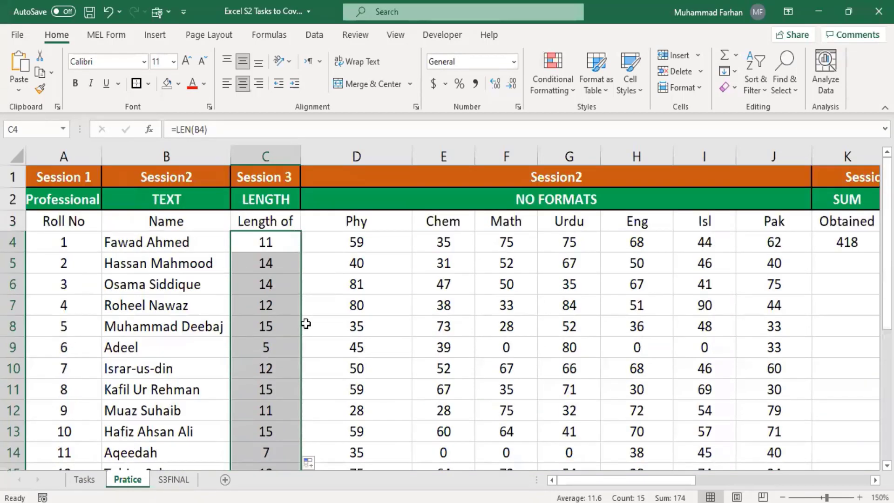
{"action": "left_click", "coordinate": [266, 245]}
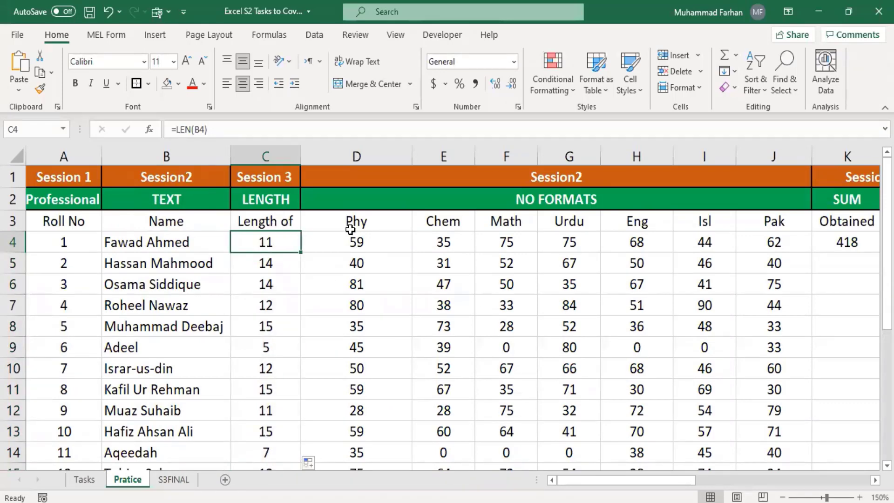
Select subject marks D4:J18 (total 5314, average about 50.6), then go to the Tasks sheet
{"action": "left_click_drag", "start_coordinate": [352, 246], "coordinate": [762, 454]}
{"action": "scroll", "coordinate": [688, 313], "scroll_direction": "down", "scroll_amount": 2}
{"action": "scroll", "coordinate": [563, 264], "scroll_direction": "up", "scroll_amount": 4}
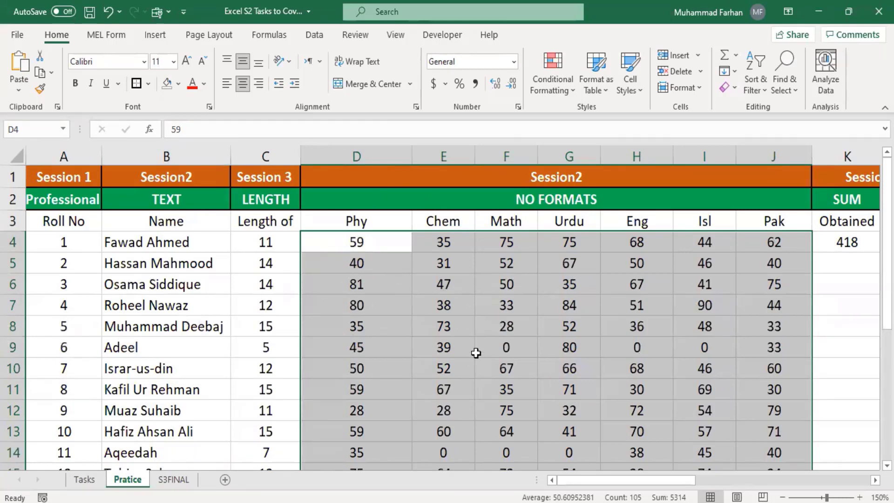
{"action": "left_click", "coordinate": [84, 479]}
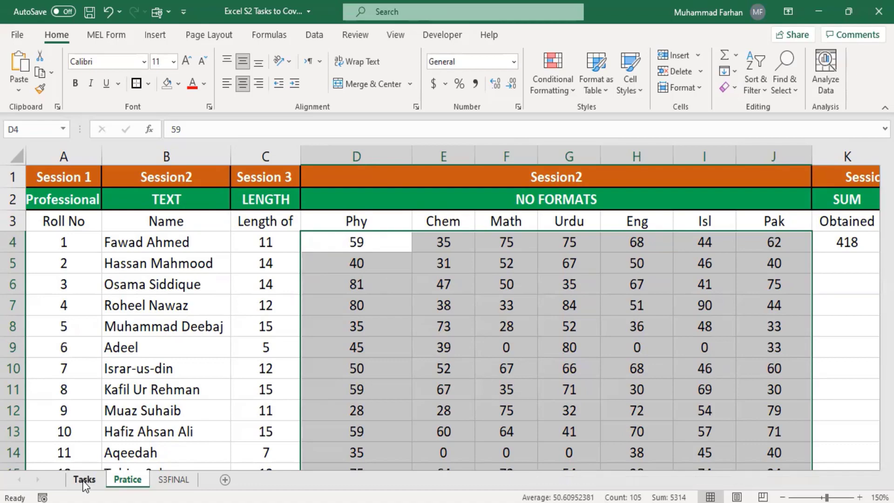
Fill the RAND formula from L85 across L85:Q92 with random decimals, then select S88
{"action": "left_click_drag", "start_coordinate": [762, 481], "coordinate": [848, 482]}
{"action": "left_click", "coordinate": [331, 226]}
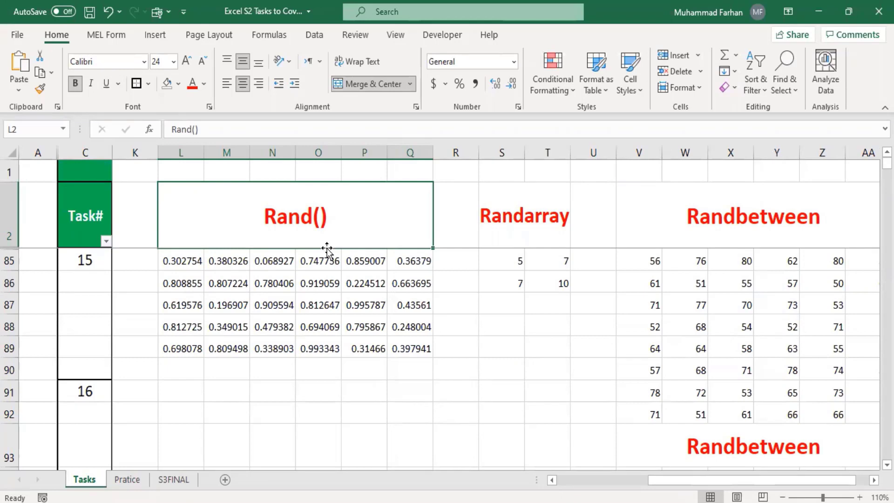
{"action": "left_click", "coordinate": [182, 260]}
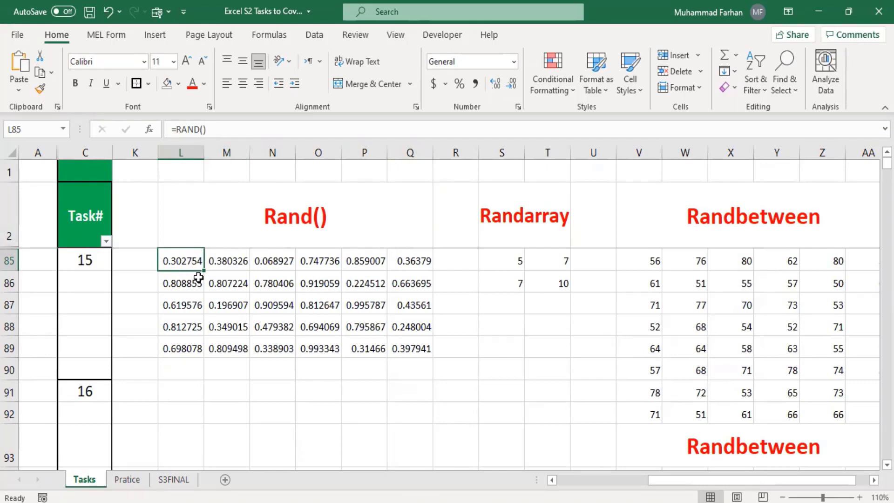
{"action": "left_click_drag", "start_coordinate": [203, 273], "coordinate": [433, 423]}
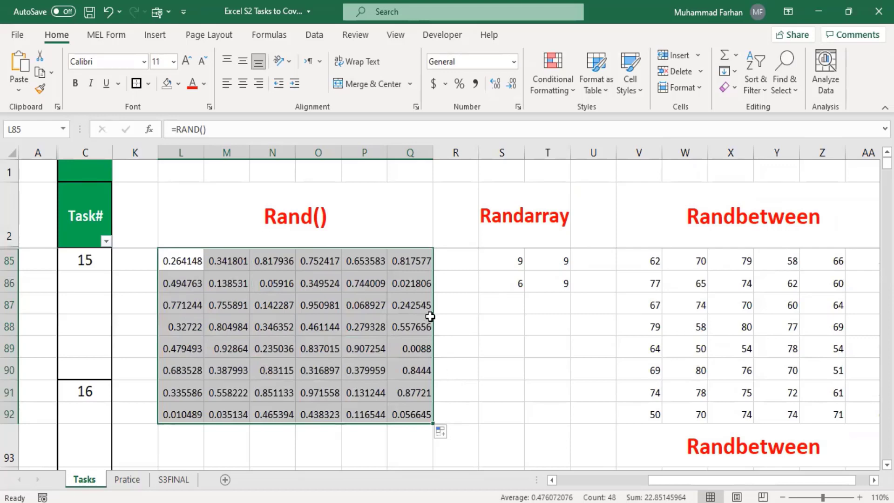
{"action": "left_click", "coordinate": [538, 229]}
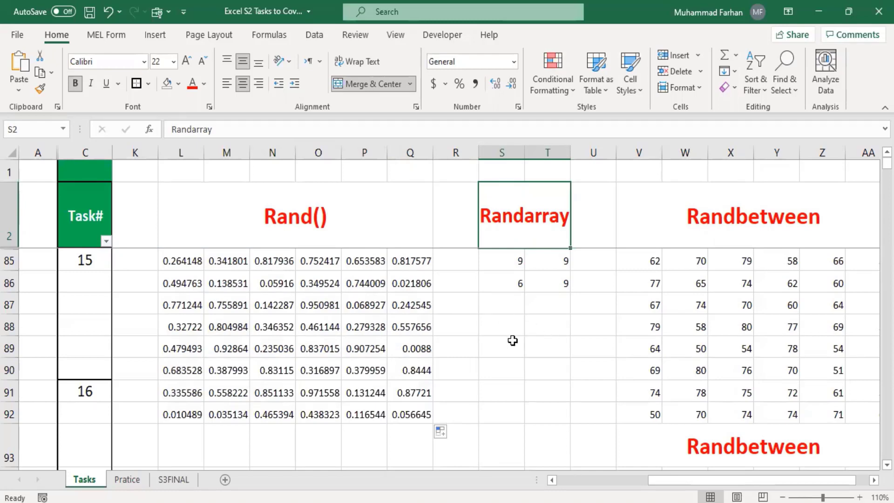
{"action": "left_click", "coordinate": [504, 326]}
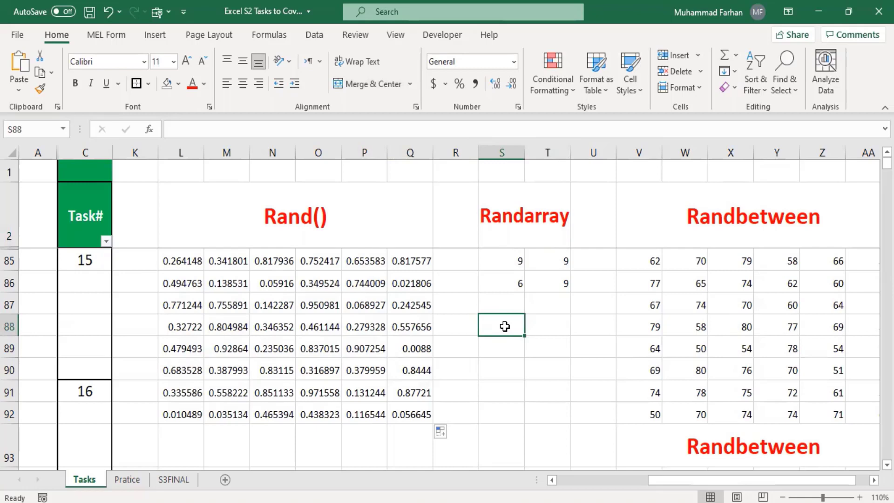
Enter =RANDARRAY(3,3,8,10,1) in S88 to spill a 3×3 block of whole numbers 8–10
{"action": "type", "text": "="}
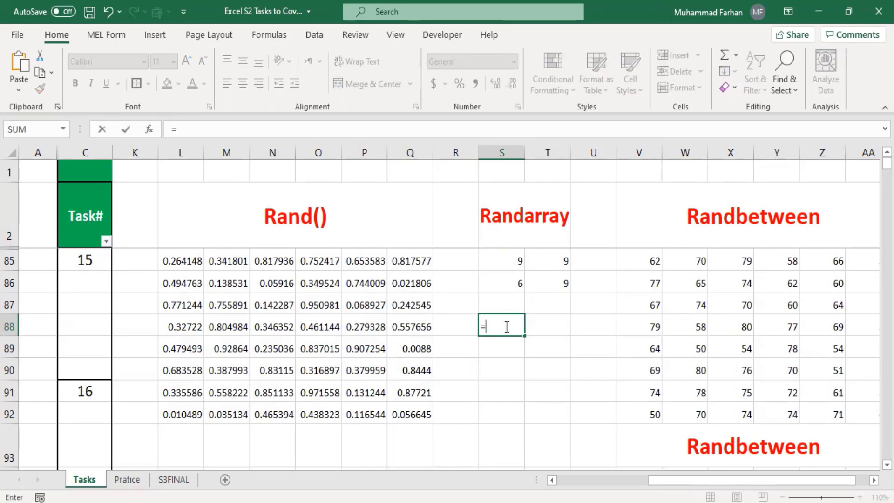
{"action": "type", "text": "Rand"}
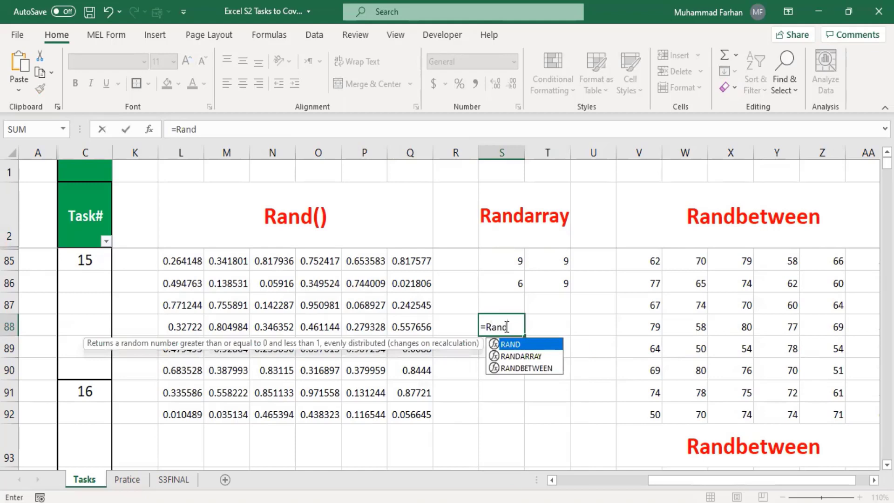
{"action": "type", "text": "array"}
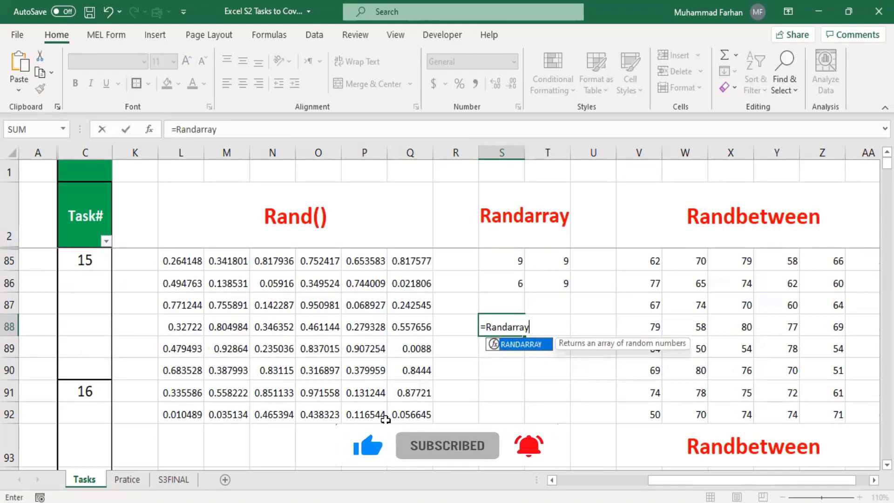
{"action": "type", "text": "(3"}
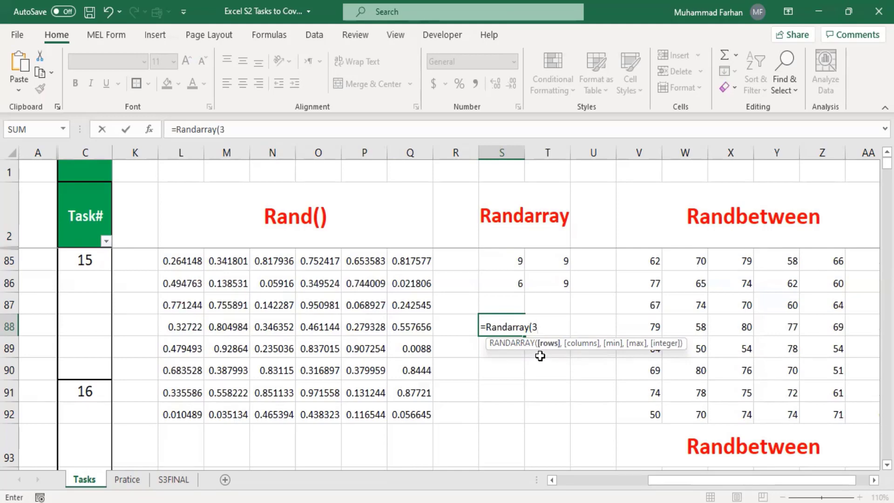
{"action": "type", "text": ","}
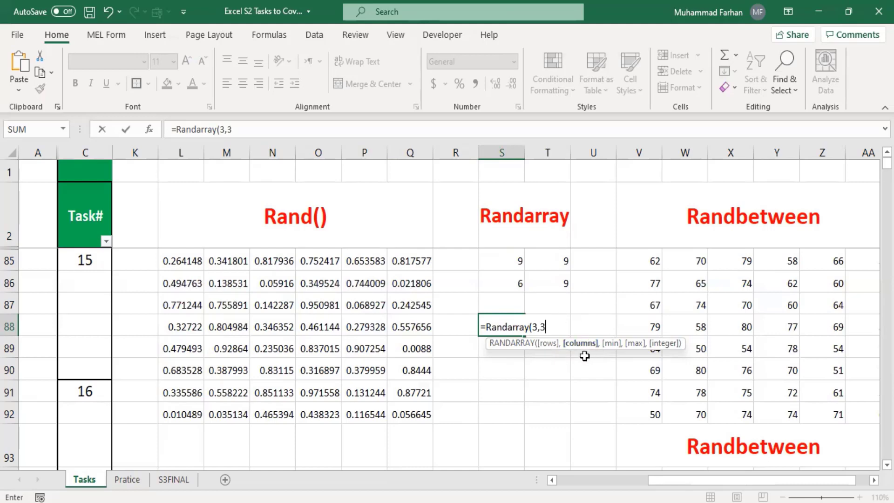
{"action": "type", "text": "3,"}
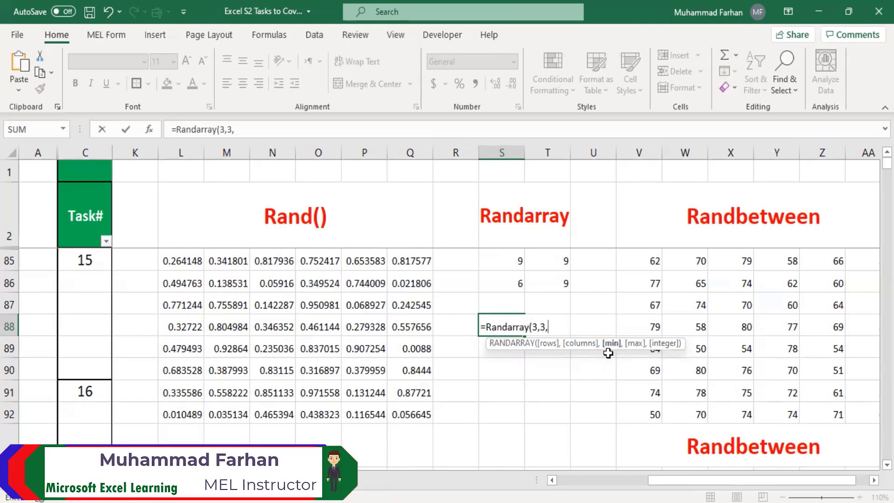
{"action": "type", "text": "8,"}
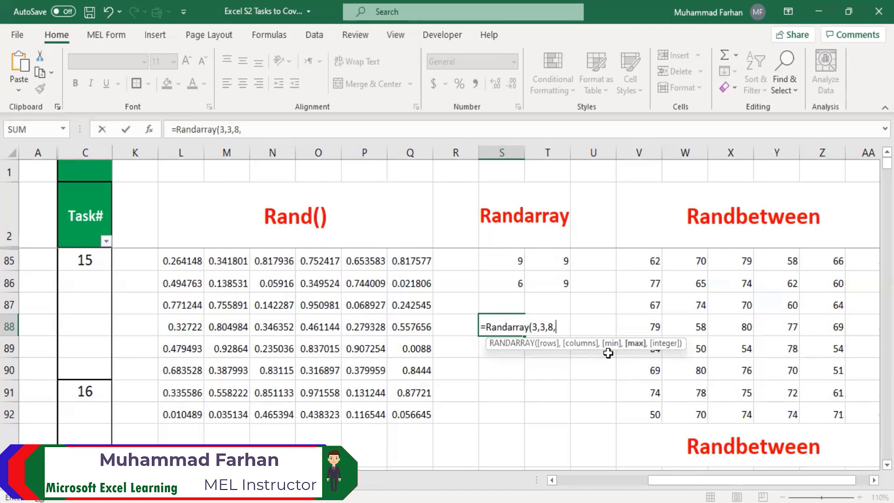
{"action": "type", "text": "10"}
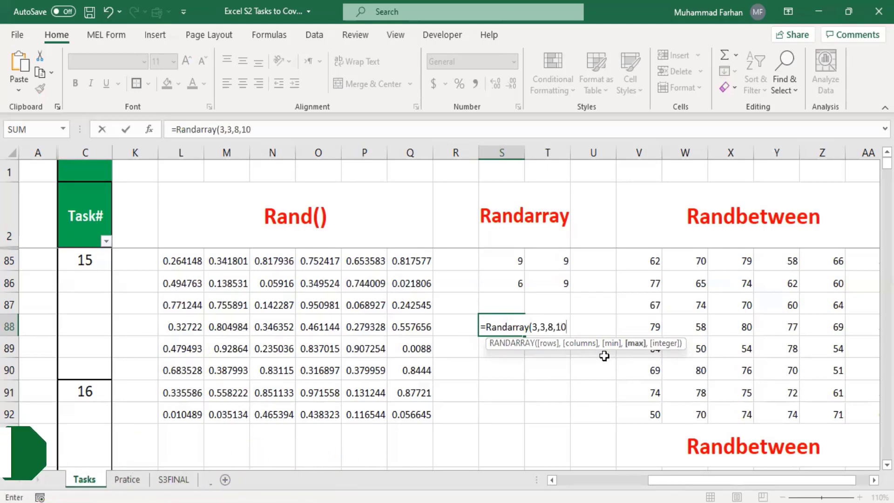
{"action": "type", "text": ",1"}
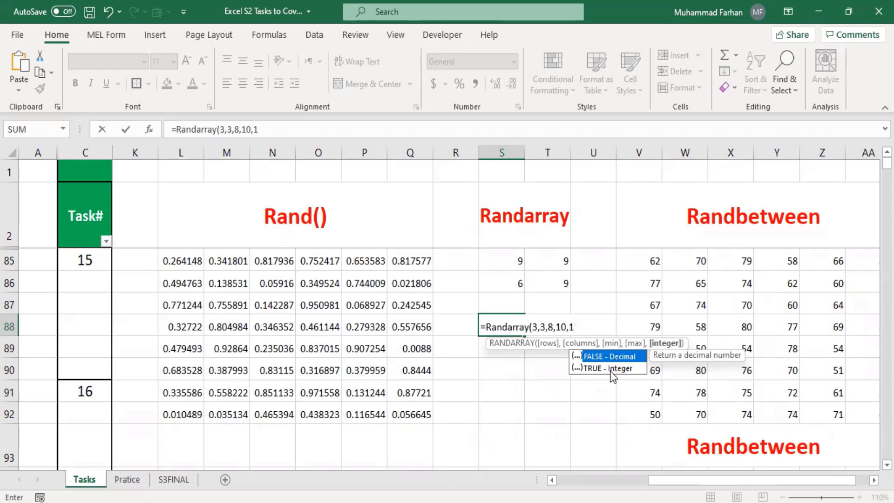
{"action": "type", "text": ")"}
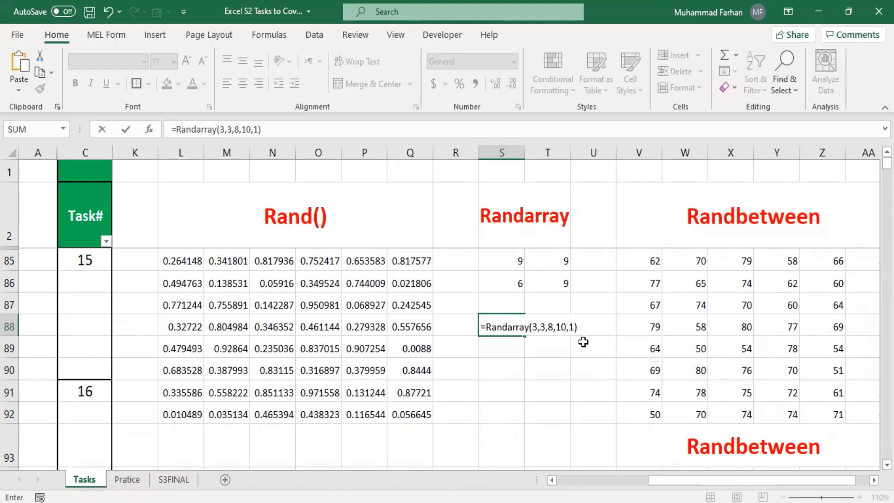
{"action": "key", "text": "Return"}
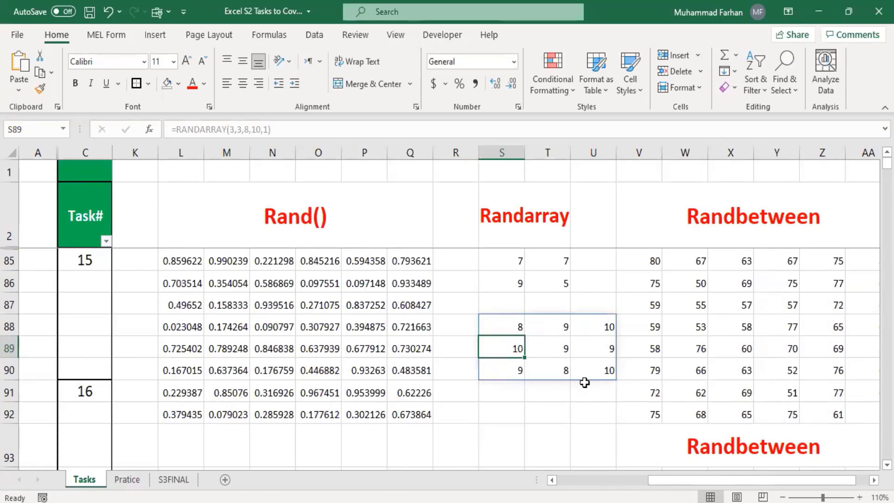
{"action": "left_click", "coordinate": [561, 402]}
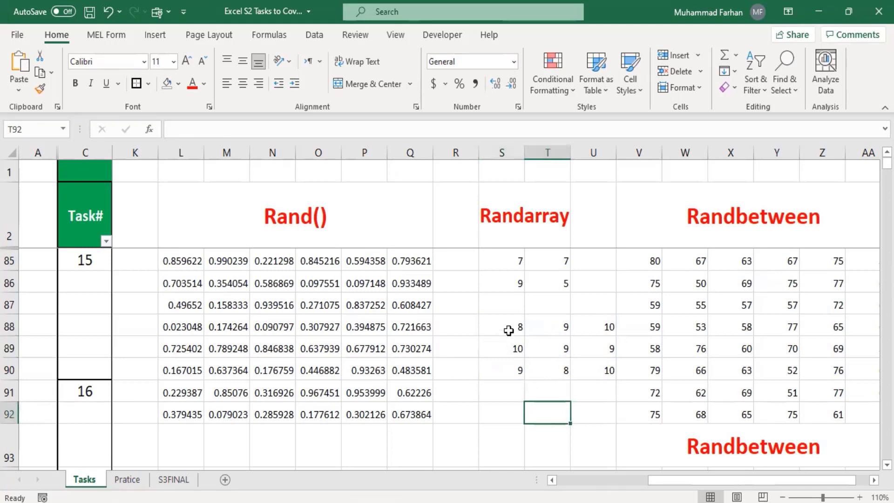
{"action": "left_click", "coordinate": [512, 328]}
{"action": "left_click", "coordinate": [621, 349]}
{"action": "left_click", "coordinate": [519, 331]}
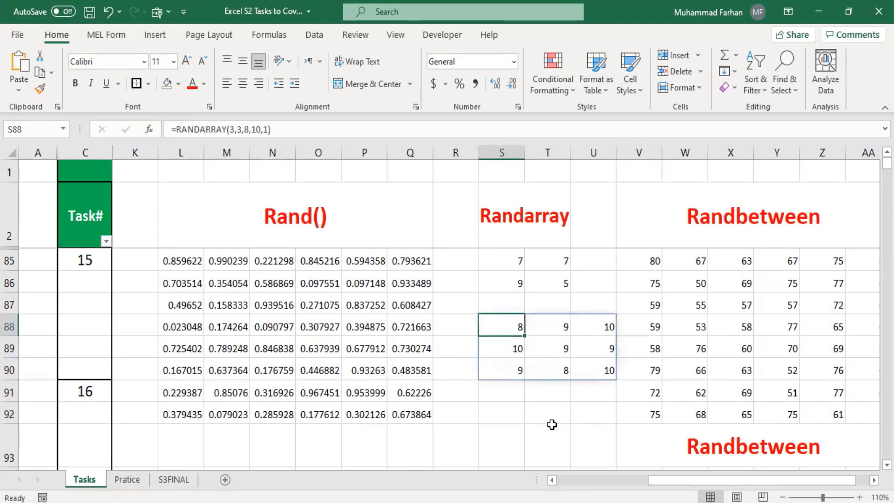
{"action": "left_click", "coordinate": [585, 422]}
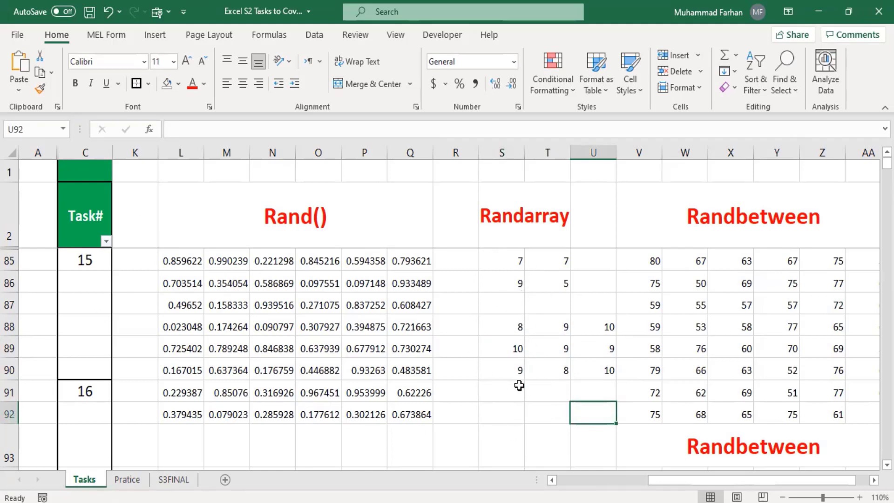
{"action": "double_click", "coordinate": [507, 409]}
{"action": "double_click", "coordinate": [544, 411]}
{"action": "double_click", "coordinate": [505, 411]}
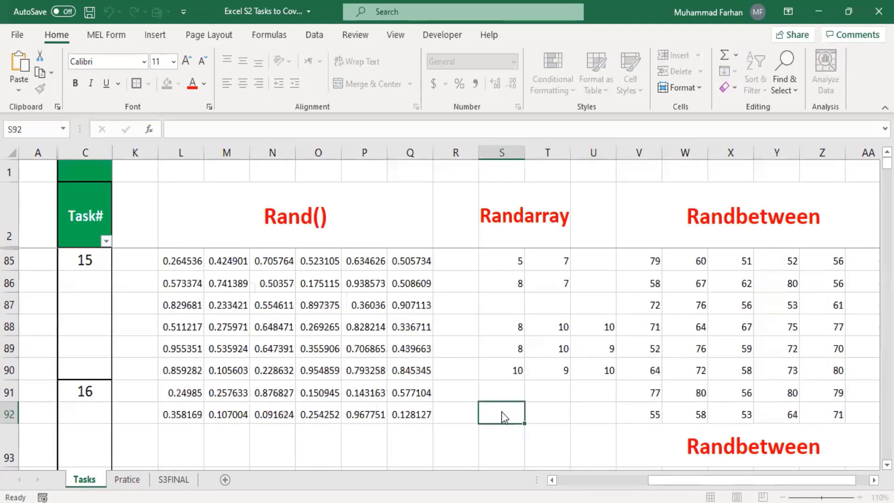
{"action": "double_click", "coordinate": [579, 410]}
{"action": "double_click", "coordinate": [507, 414]}
{"action": "double_click", "coordinate": [593, 412]}
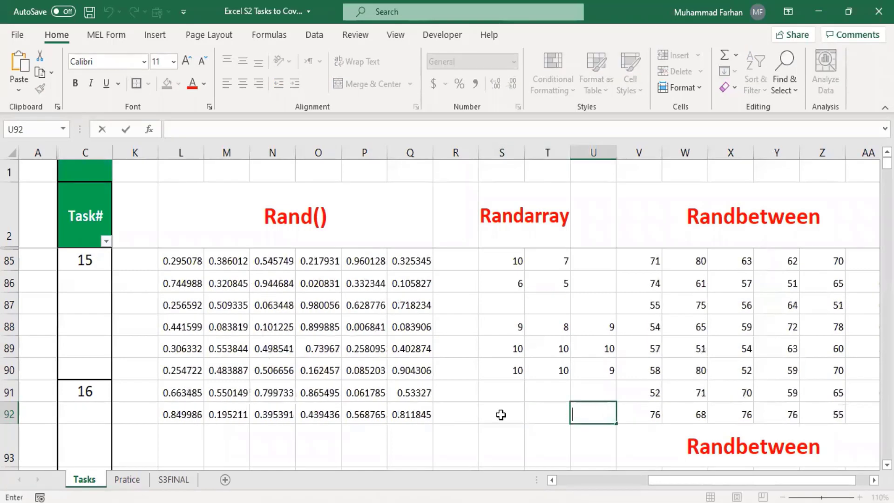
{"action": "double_click", "coordinate": [499, 414]}
{"action": "double_click", "coordinate": [593, 413]}
{"action": "left_click", "coordinate": [507, 421]}
{"action": "double_click", "coordinate": [507, 420]}
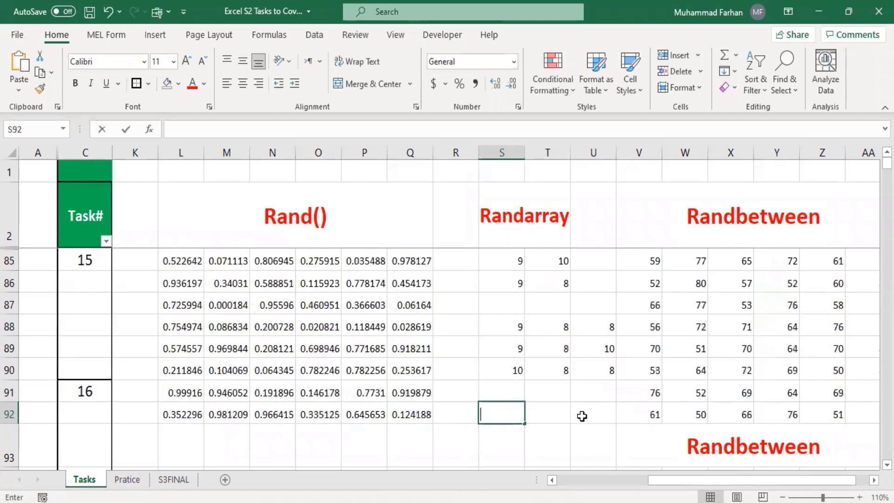
{"action": "double_click", "coordinate": [583, 418]}
{"action": "double_click", "coordinate": [511, 417]}
{"action": "left_click", "coordinate": [576, 418]}
{"action": "double_click", "coordinate": [503, 416]}
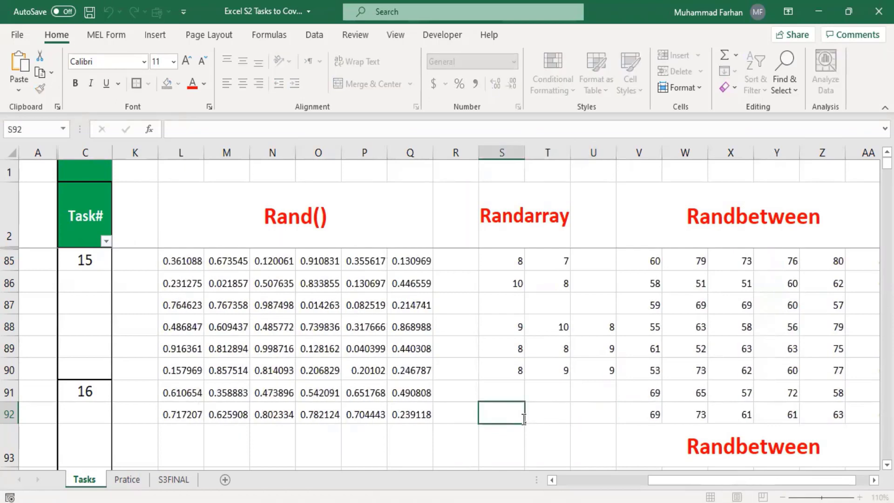
{"action": "double_click", "coordinate": [589, 418]}
{"action": "left_click", "coordinate": [488, 411]}
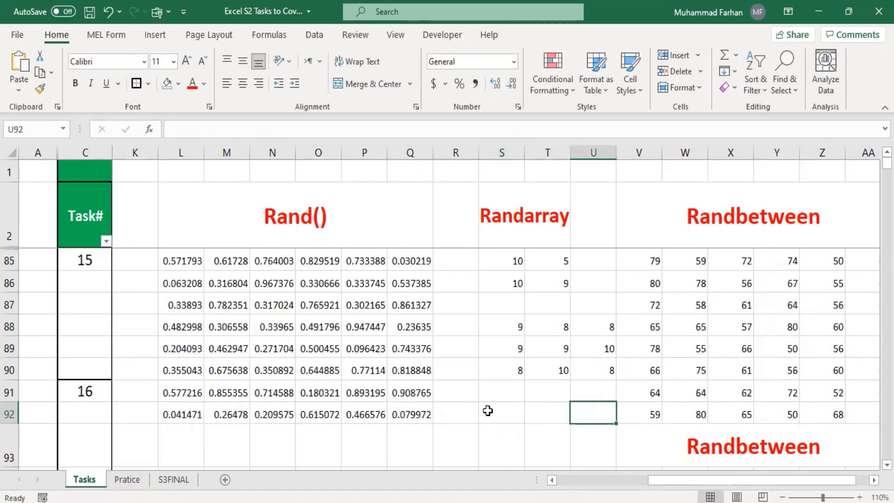
{"action": "double_click", "coordinate": [574, 413]}
{"action": "double_click", "coordinate": [527, 413]}
{"action": "left_click", "coordinate": [574, 412]}
{"action": "double_click", "coordinate": [537, 412]}
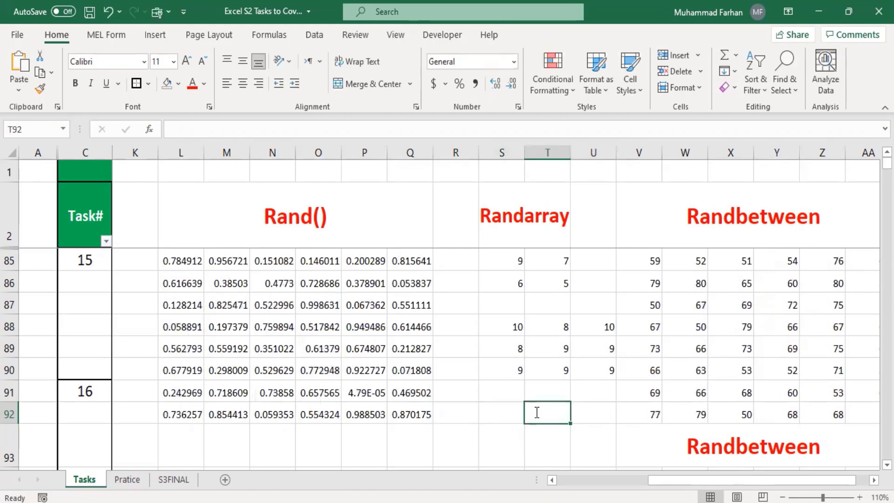
{"action": "double_click", "coordinate": [589, 413]}
{"action": "double_click", "coordinate": [514, 412]}
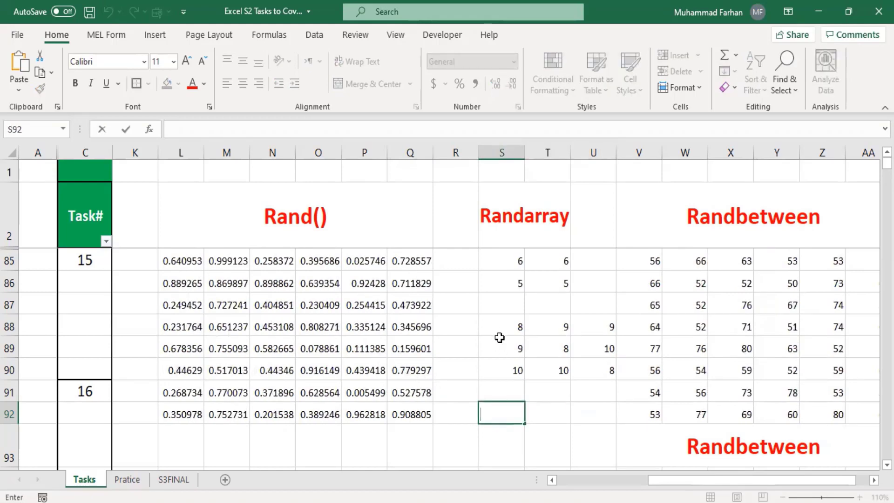
{"action": "left_click_drag", "start_coordinate": [500, 337], "coordinate": [610, 375]}
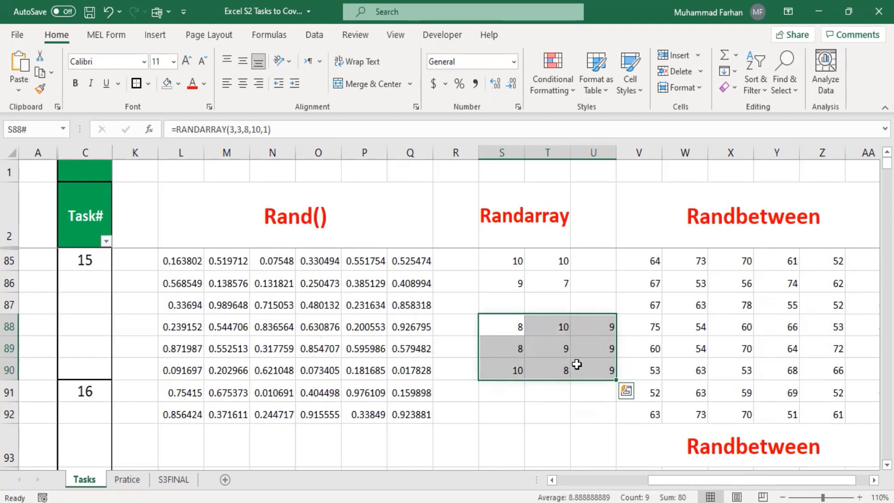
Copy the random array, paste it into S92:U94, then undo that paste
{"action": "key", "text": "ctrl+c"}
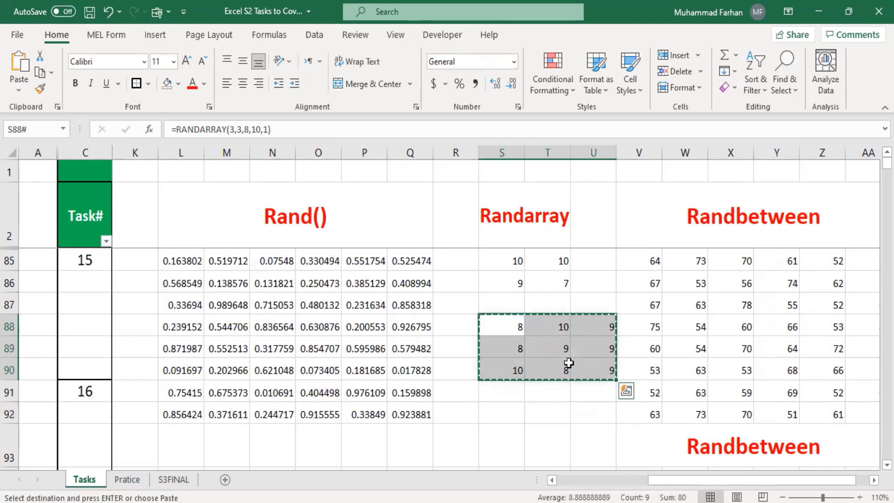
{"action": "scroll", "coordinate": [569, 362], "scroll_direction": "down", "scroll_amount": 2}
{"action": "scroll", "coordinate": [568, 362], "scroll_direction": "up", "scroll_amount": 1}
{"action": "left_click", "coordinate": [498, 347]}
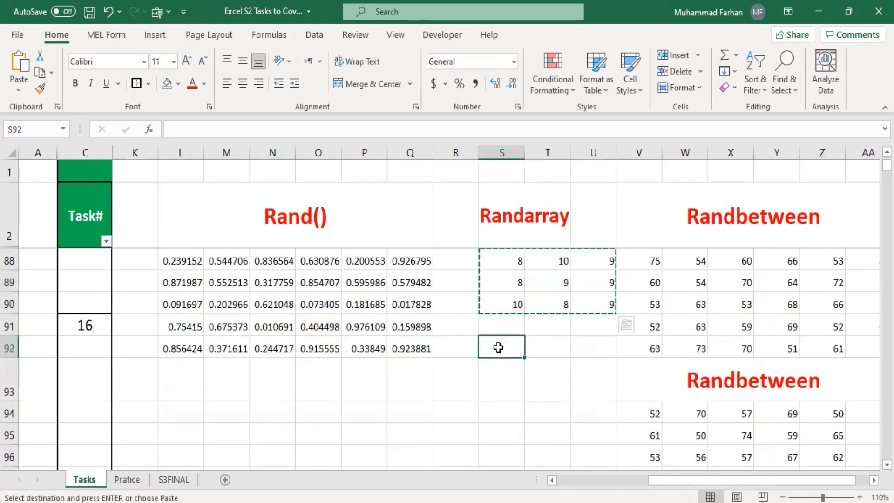
{"action": "right_click", "coordinate": [499, 348]}
{"action": "left_click", "coordinate": [531, 204]}
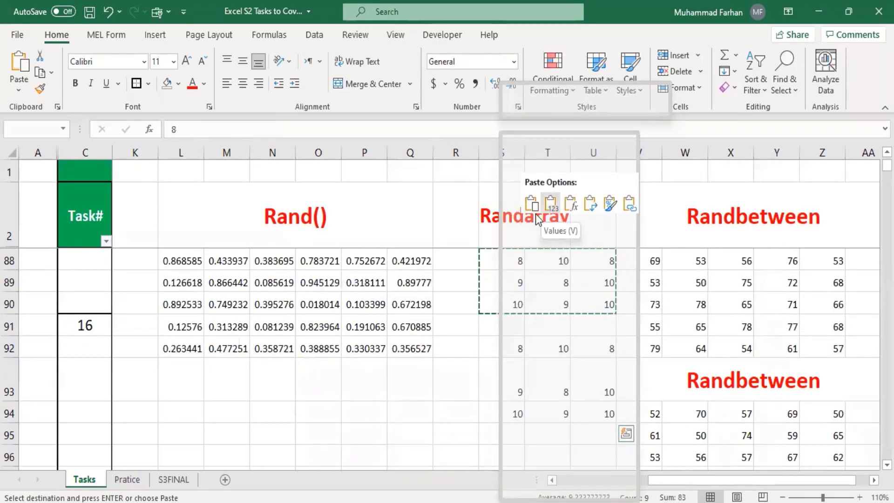
{"action": "left_click", "coordinate": [459, 372]}
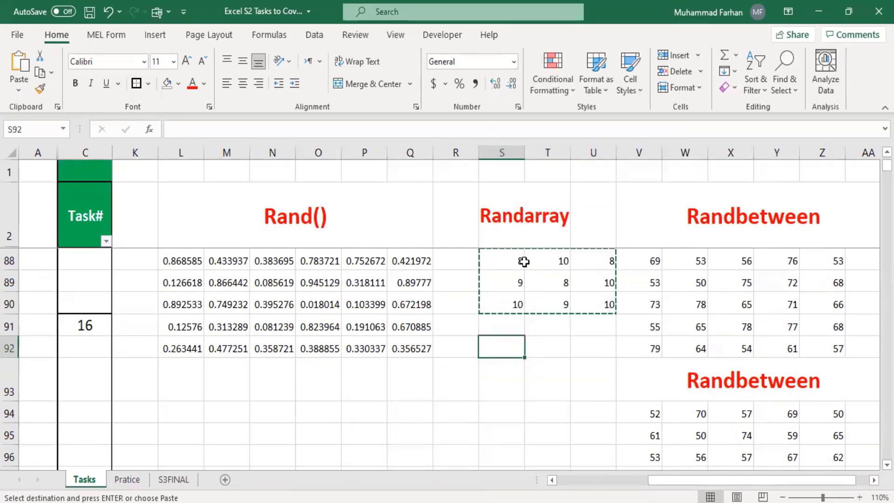
Recopy the 3×3 random array and paste it back over S88 as plain values
{"action": "left_click_drag", "start_coordinate": [506, 257], "coordinate": [598, 305]}
{"action": "key", "text": "ctrl+c"}
{"action": "key", "text": "ctrl+v"}
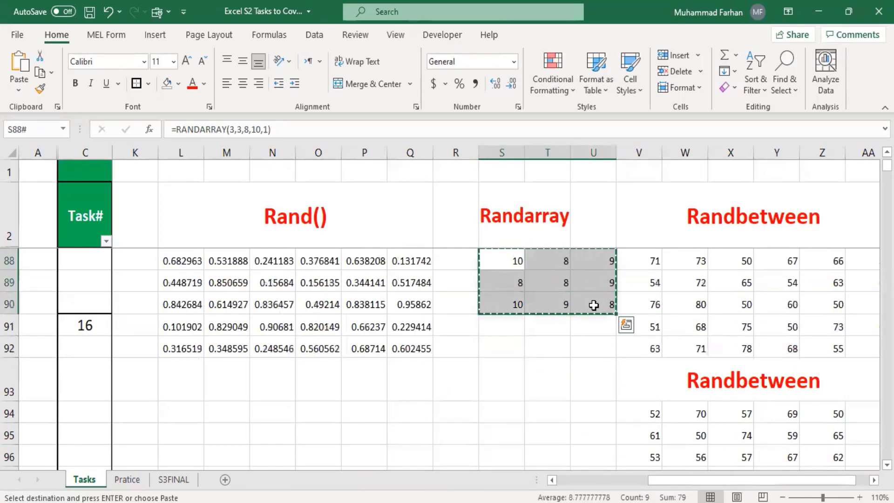
{"action": "right_click", "coordinate": [593, 300]}
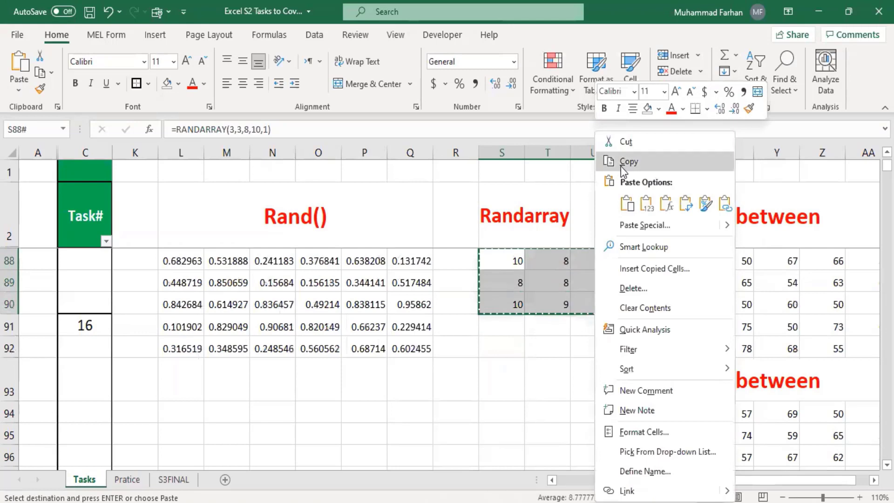
{"action": "left_click", "coordinate": [621, 166]}
{"action": "left_click", "coordinate": [494, 347]}
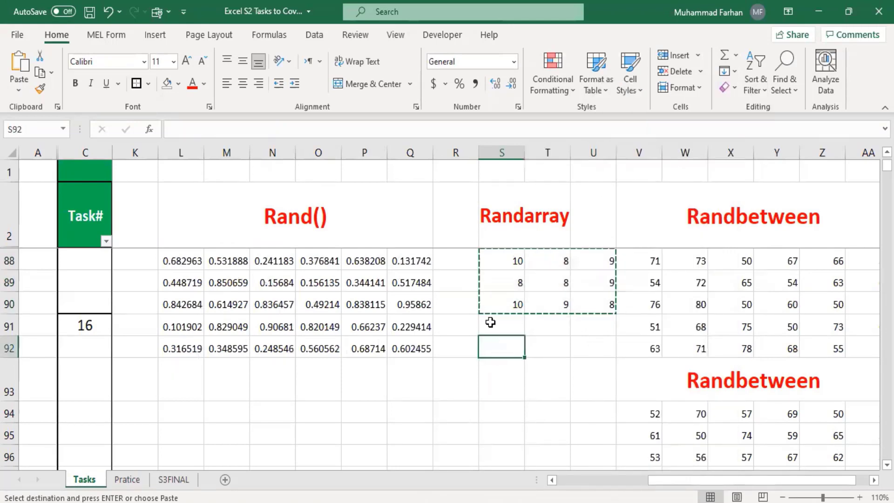
{"action": "left_click", "coordinate": [507, 265]}
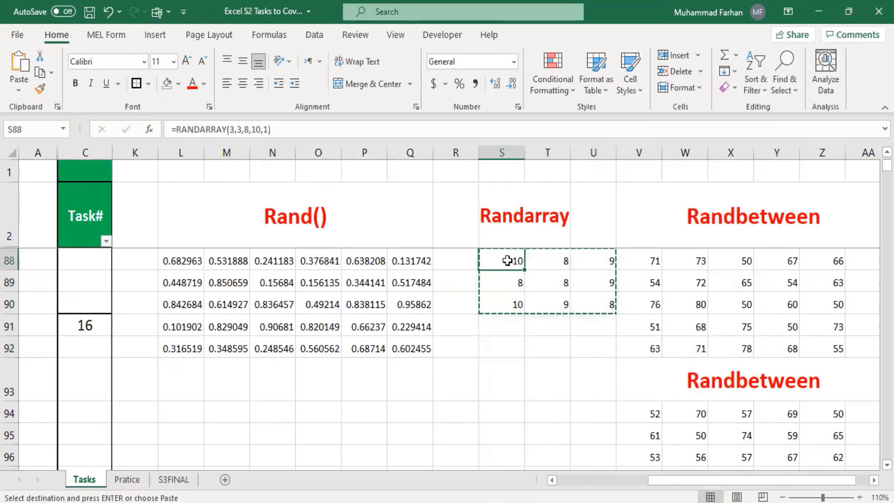
{"action": "right_click", "coordinate": [508, 264]}
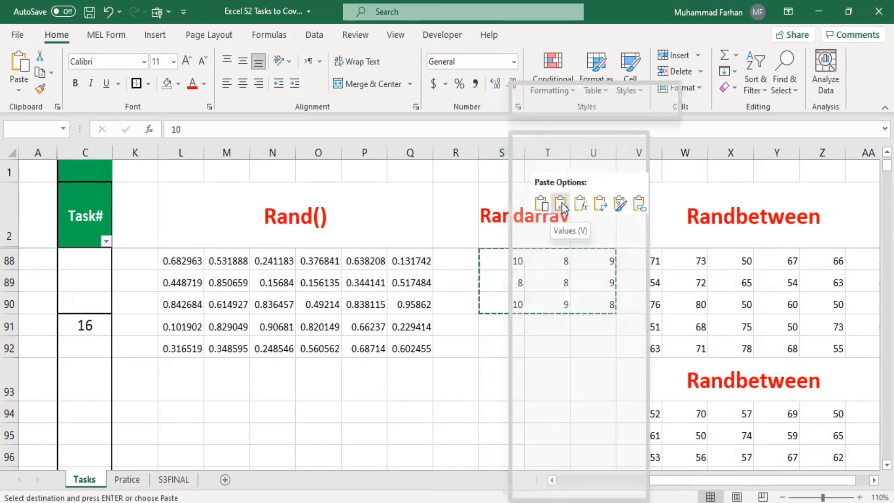
{"action": "left_click", "coordinate": [562, 208]}
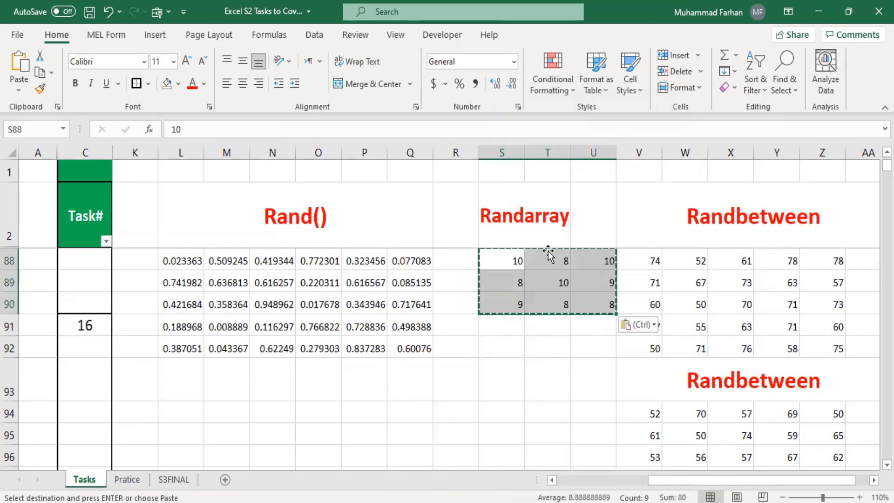
Cancel the copy marquee, force the RAND and RANDBETWEEN values to recalculate, and return to the Pratice sheet
{"action": "left_click", "coordinate": [542, 354]}
{"action": "left_click", "coordinate": [474, 395]}
{"action": "left_click", "coordinate": [566, 383]}
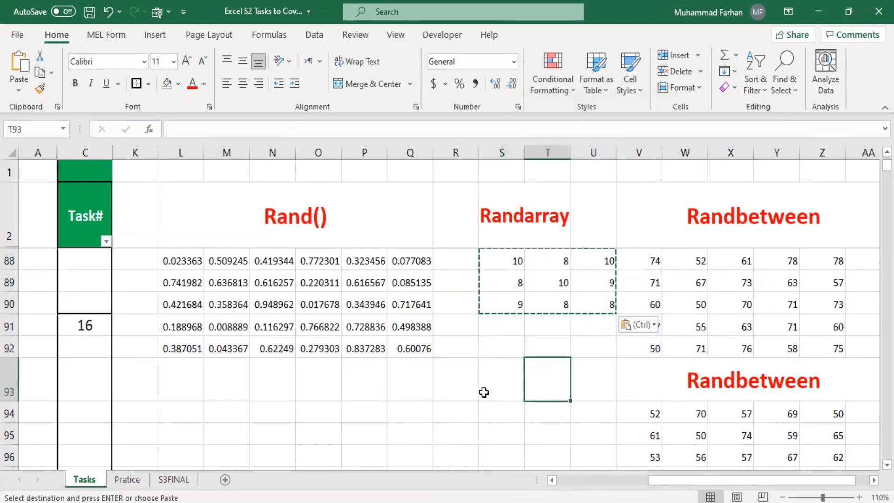
{"action": "left_click", "coordinate": [483, 392]}
{"action": "left_click", "coordinate": [498, 350]}
{"action": "left_click", "coordinate": [564, 351]}
{"action": "left_click", "coordinate": [488, 344]}
{"action": "left_click", "coordinate": [549, 348]}
{"action": "left_click", "coordinate": [485, 333]}
{"action": "left_click", "coordinate": [550, 348]}
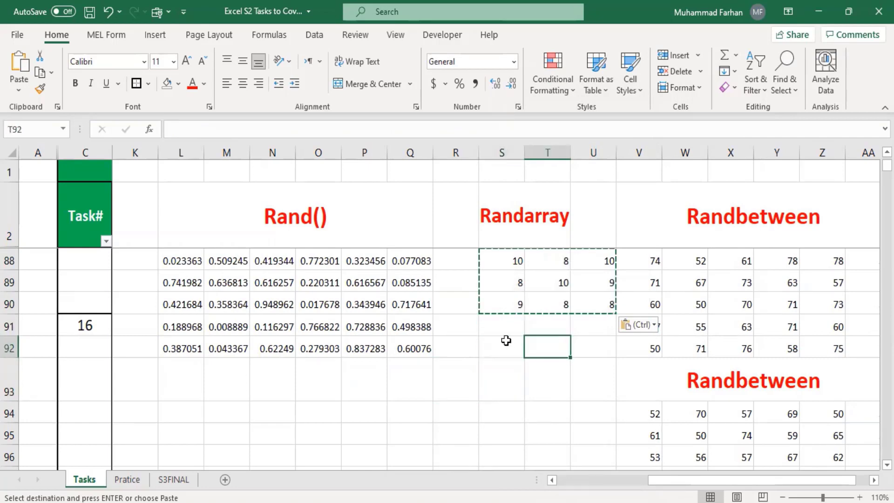
{"action": "left_click", "coordinate": [505, 343]}
{"action": "left_click", "coordinate": [549, 349]}
{"action": "left_click", "coordinate": [497, 347]}
{"action": "left_click", "coordinate": [547, 412]}
{"action": "left_click", "coordinate": [503, 409]}
{"action": "left_click", "coordinate": [454, 413]}
{"action": "left_click_drag", "start_coordinate": [381, 414], "coordinate": [412, 411]}
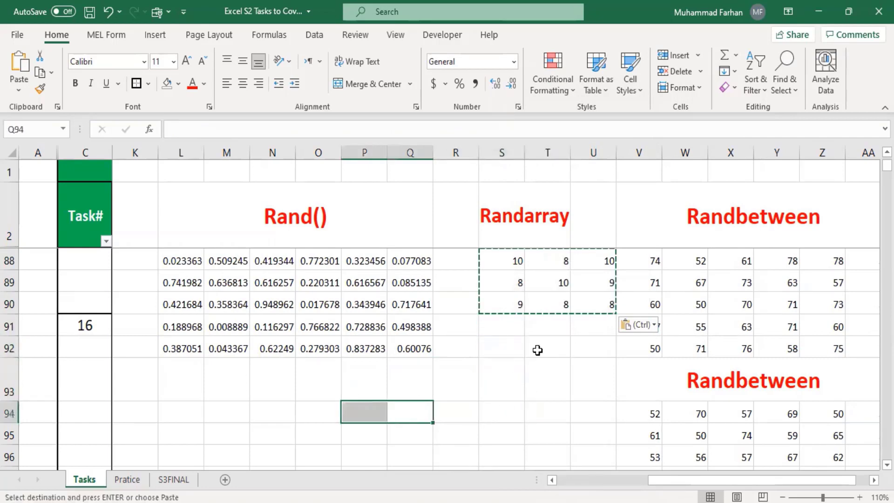
{"action": "left_click", "coordinate": [540, 351]}
{"action": "left_click", "coordinate": [485, 331]}
{"action": "left_click", "coordinate": [548, 366]}
{"action": "left_click", "coordinate": [547, 333]}
{"action": "left_click_drag", "start_coordinate": [499, 329], "coordinate": [505, 349]}
{"action": "left_click", "coordinate": [556, 370]}
{"action": "left_click", "coordinate": [502, 430]}
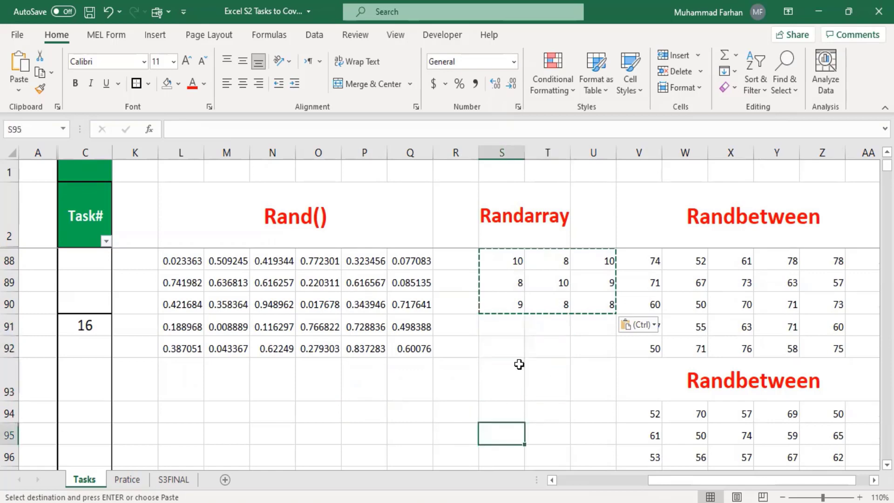
{"action": "left_click", "coordinate": [516, 367]}
{"action": "key", "text": "Escape"}
{"action": "left_click", "coordinate": [535, 317]}
{"action": "left_click", "coordinate": [579, 342]}
{"action": "left_click", "coordinate": [505, 329]}
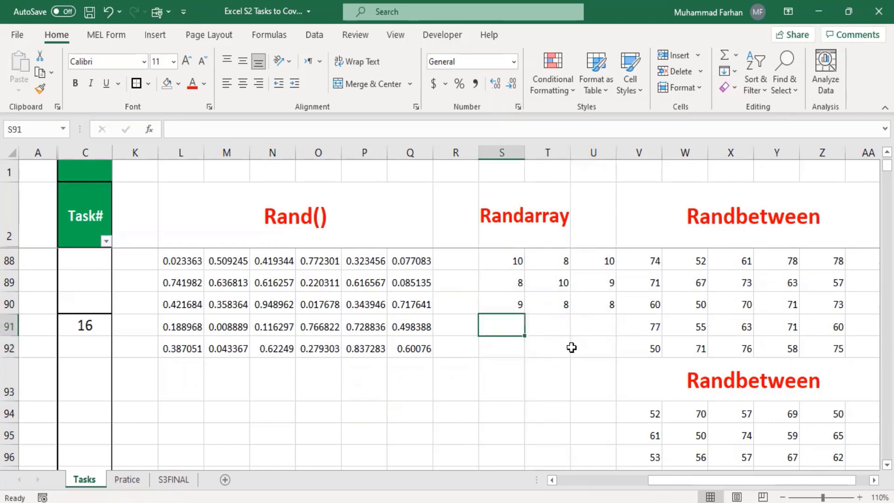
{"action": "left_click", "coordinate": [573, 347]}
{"action": "left_click", "coordinate": [530, 349]}
{"action": "left_click", "coordinate": [517, 343]}
{"action": "left_click", "coordinate": [571, 348]}
{"action": "left_click", "coordinate": [503, 343]}
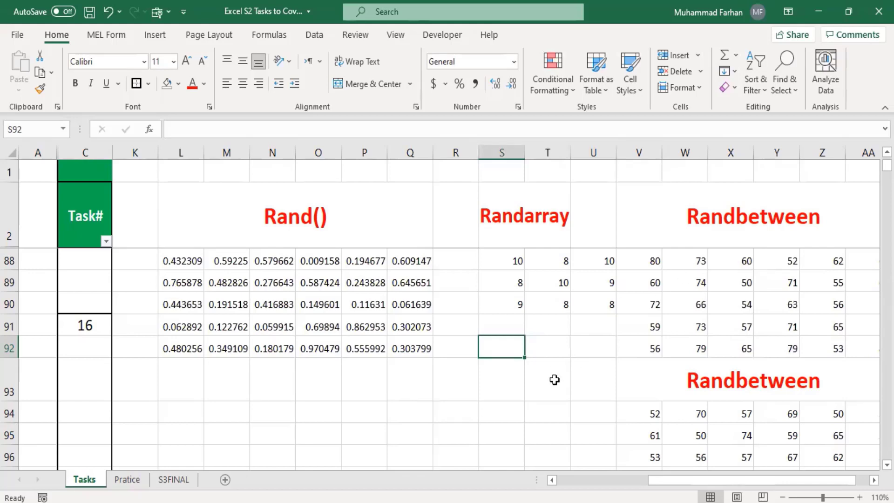
{"action": "left_click", "coordinate": [584, 353]}
{"action": "left_click", "coordinate": [505, 352]}
{"action": "left_click", "coordinate": [582, 353]}
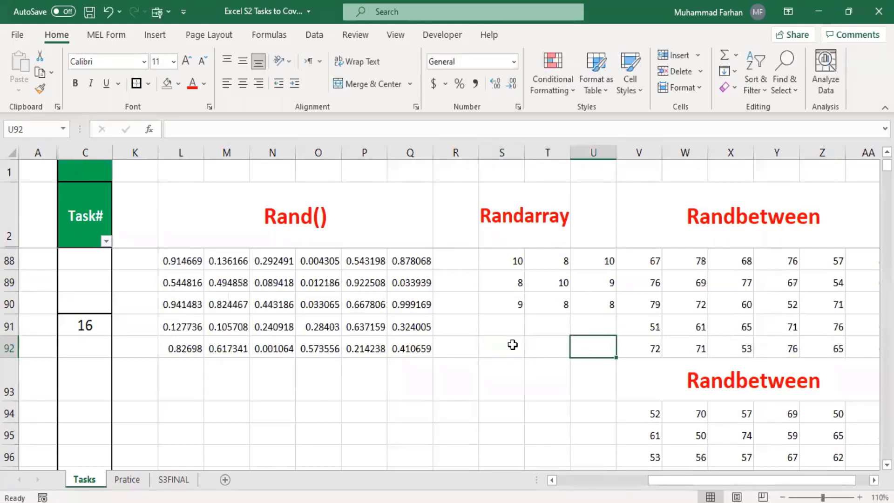
{"action": "double_click", "coordinate": [513, 346]}
{"action": "left_click", "coordinate": [573, 347]}
{"action": "double_click", "coordinate": [513, 347]}
{"action": "double_click", "coordinate": [561, 350]}
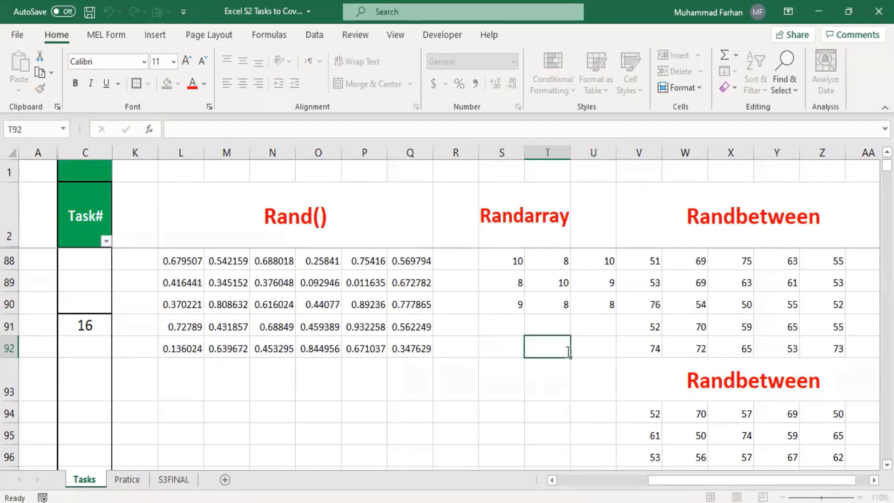
{"action": "double_click", "coordinate": [513, 351]}
{"action": "double_click", "coordinate": [584, 352]}
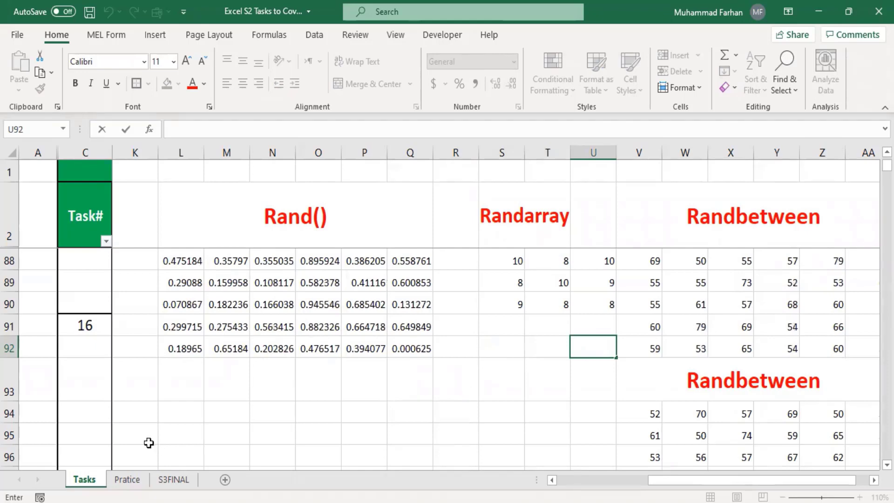
{"action": "key", "text": "ctrl+Page_Down"}
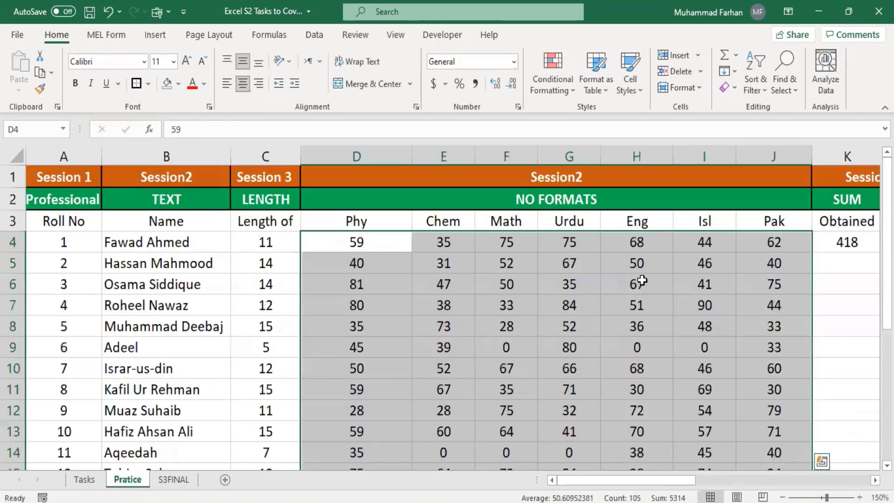
{"action": "scroll", "coordinate": [732, 353], "scroll_direction": "down", "scroll_amount": 1}
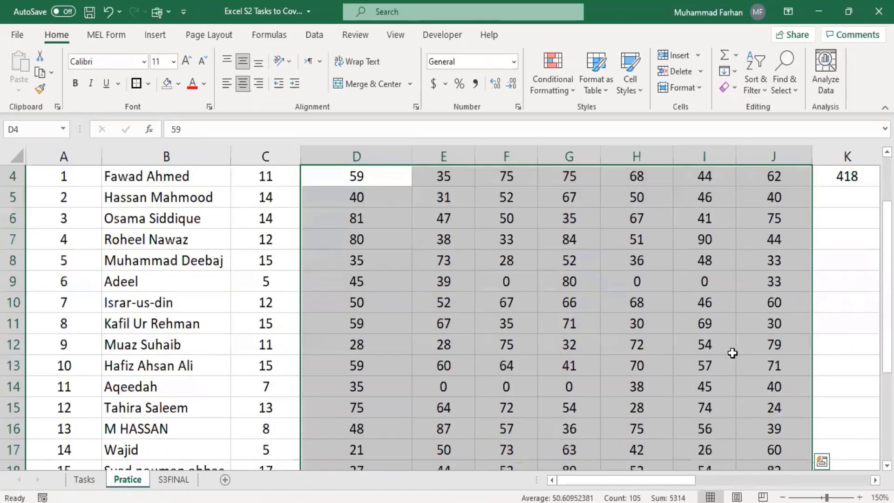
{"action": "scroll", "coordinate": [733, 353], "scroll_direction": "up", "scroll_amount": 1}
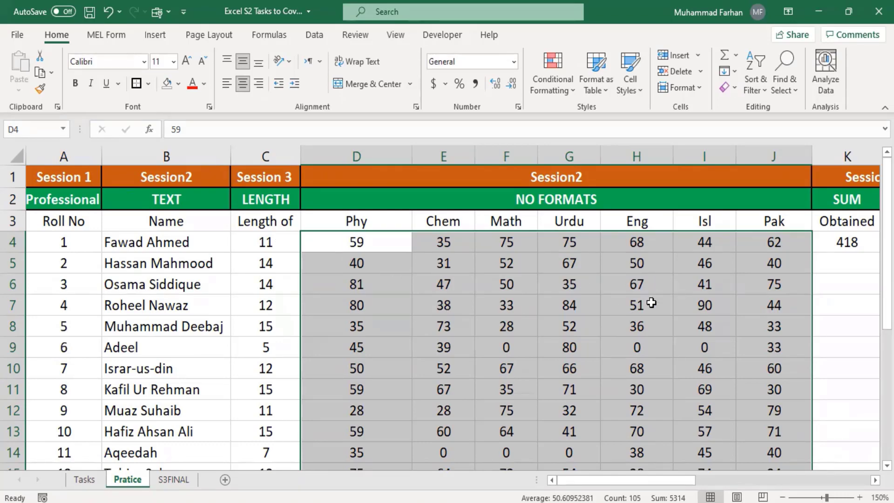
{"action": "scroll", "coordinate": [649, 303], "scroll_direction": "down", "scroll_amount": 3}
{"action": "scroll", "coordinate": [329, 270], "scroll_direction": "up", "scroll_amount": 3}
{"action": "left_click", "coordinate": [701, 332]}
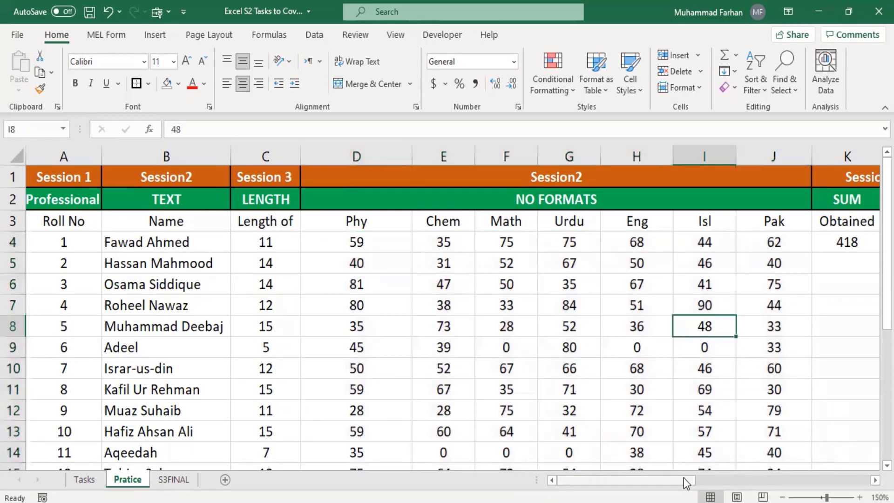
{"action": "left_click_drag", "start_coordinate": [684, 478], "coordinate": [729, 480]}
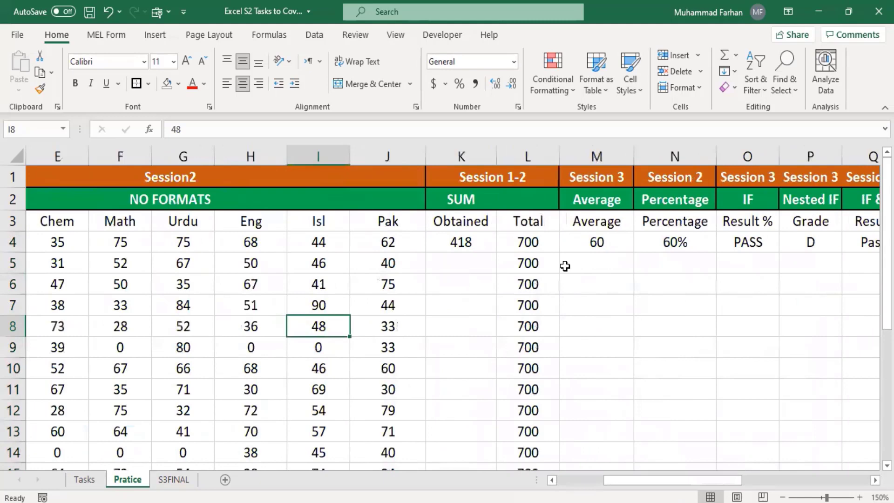
{"action": "left_click", "coordinate": [463, 241]}
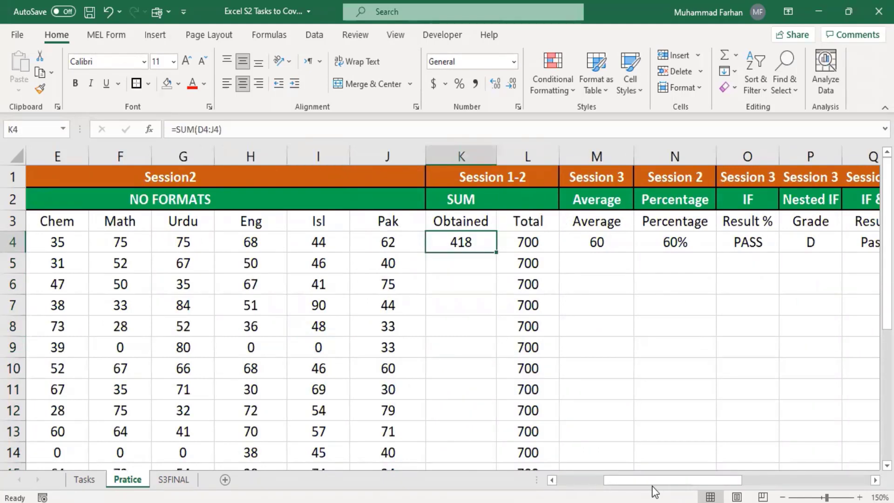
{"action": "scroll", "coordinate": [653, 484], "scroll_direction": "left", "scroll_amount": 5}
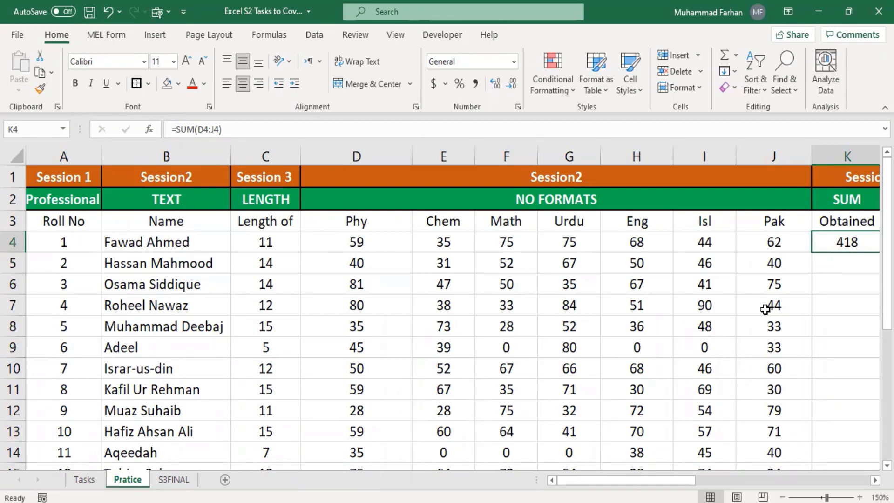
Copy the K4 SUM total down to K18 for every student
{"action": "left_click_drag", "start_coordinate": [685, 480], "coordinate": [727, 480]}
{"action": "scroll", "coordinate": [593, 278], "scroll_direction": "down", "scroll_amount": 1}
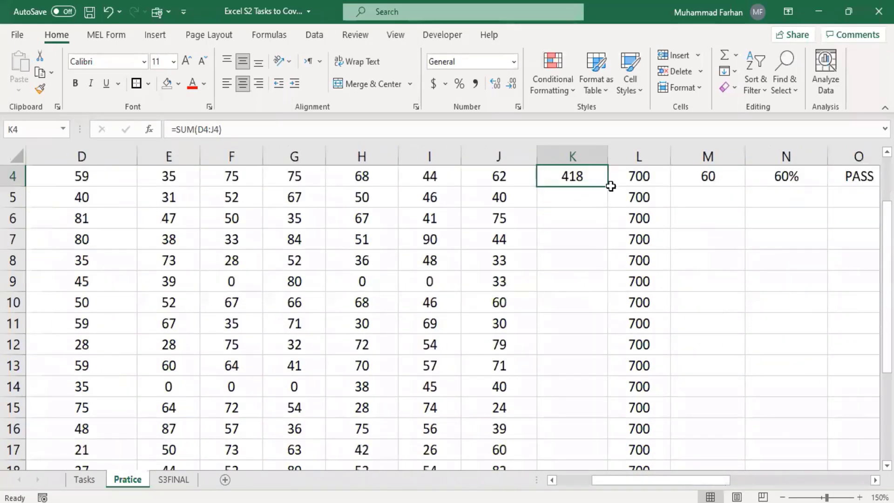
{"action": "left_click_drag", "start_coordinate": [608, 188], "coordinate": [599, 361]}
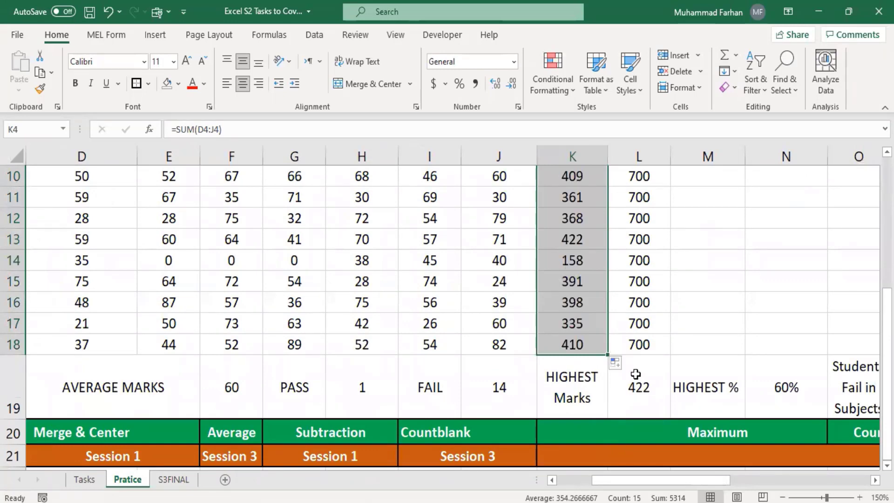
{"action": "left_click_drag", "start_coordinate": [696, 482], "coordinate": [685, 483]}
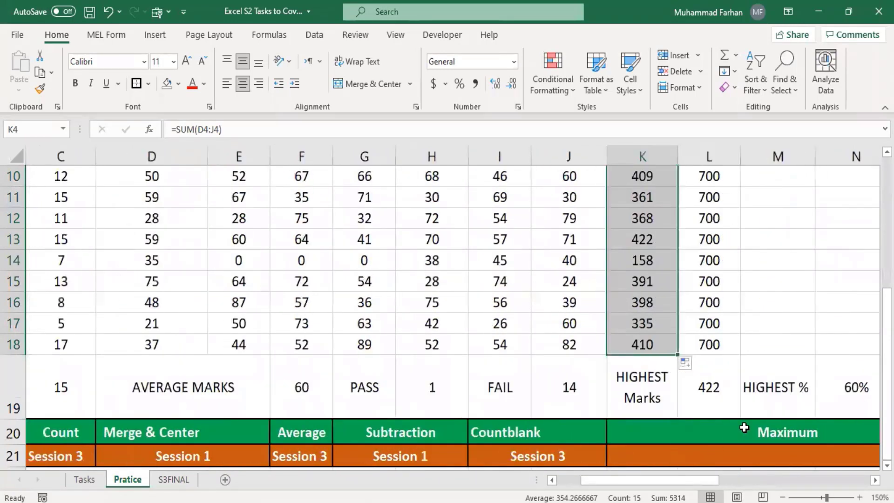
{"action": "scroll", "coordinate": [724, 376], "scroll_direction": "up", "scroll_amount": 3}
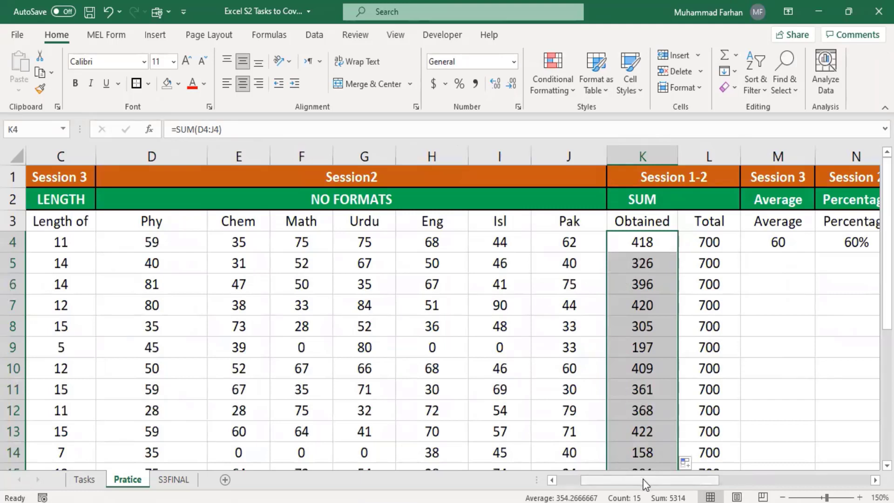
Review the Total column values and select M4, the first Average cell
{"action": "left_click_drag", "start_coordinate": [713, 256], "coordinate": [694, 245]}
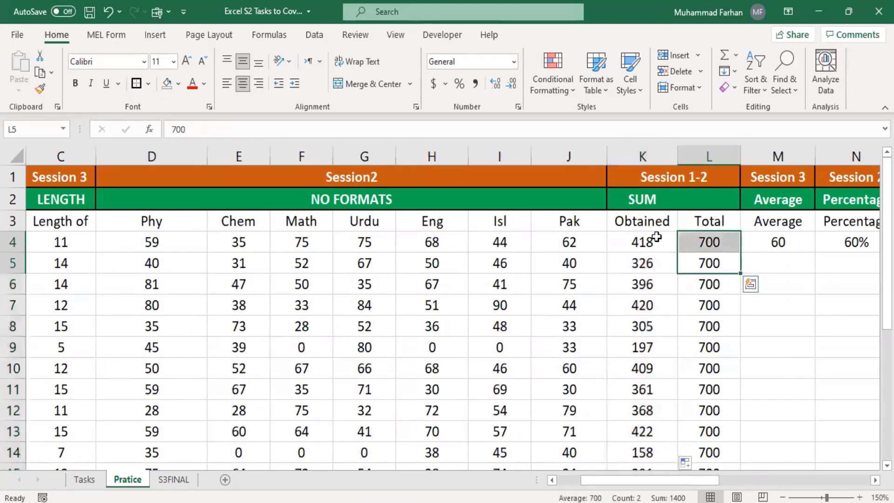
{"action": "left_click", "coordinate": [704, 239]}
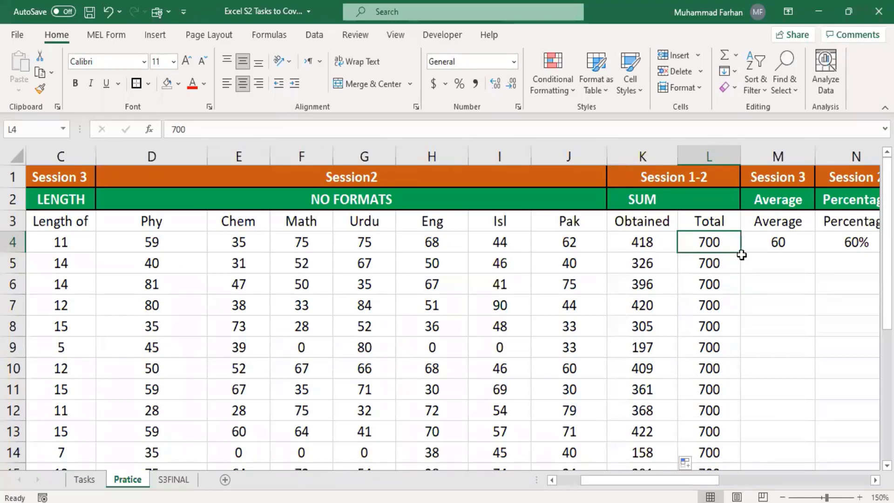
{"action": "left_click_drag", "start_coordinate": [742, 255], "coordinate": [738, 303]}
{"action": "left_click", "coordinate": [730, 243]}
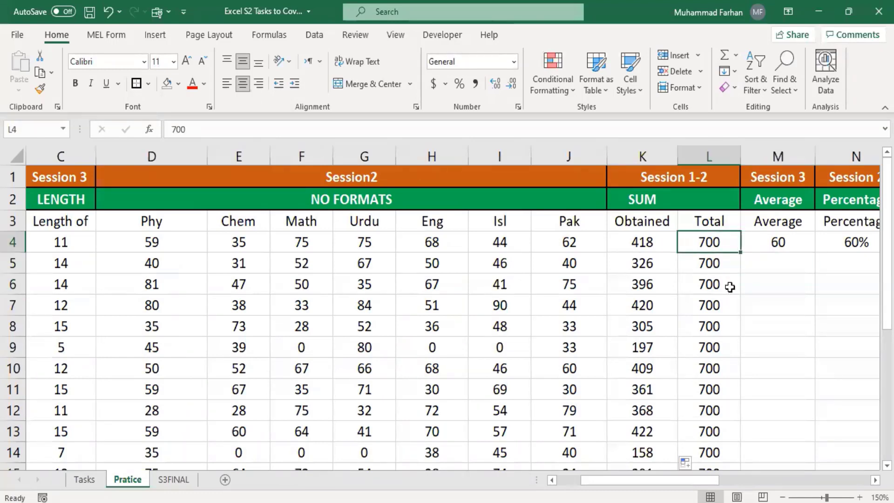
{"action": "scroll", "coordinate": [743, 415], "scroll_direction": "down", "scroll_amount": 2}
{"action": "scroll", "coordinate": [742, 420], "scroll_direction": "up", "scroll_amount": 1}
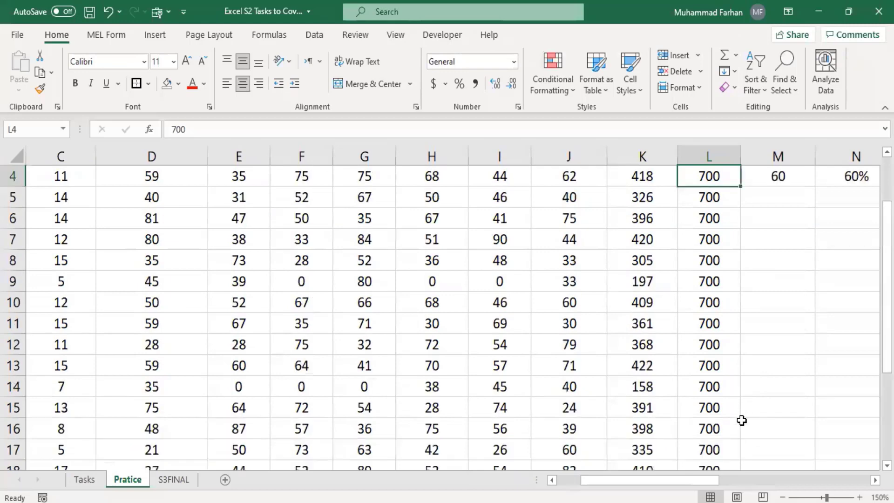
{"action": "scroll", "coordinate": [742, 420], "scroll_direction": "up", "scroll_amount": 1}
{"action": "left_click", "coordinate": [784, 244]}
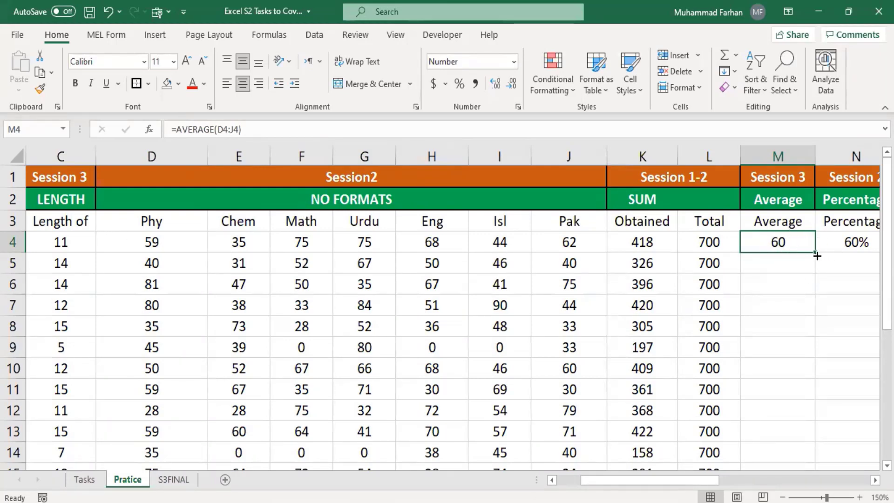
Fill the AVERAGE formula down to row 18 and check its results in rows 4–7
{"action": "mouse_move", "coordinate": [816, 250]}
{"action": "left_mouse_down"}
{"action": "mouse_move", "coordinate": [809, 480]}
{"action": "mouse_move", "coordinate": [799, 373]}
{"action": "left_mouse_up"}
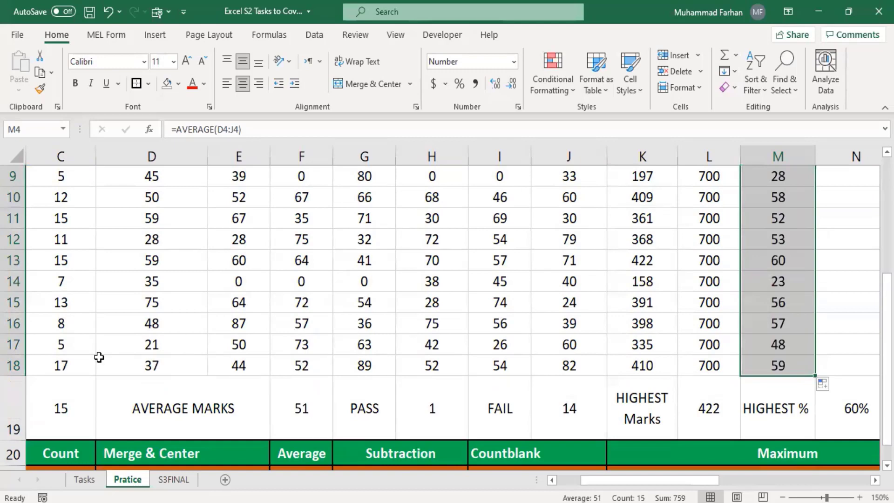
{"action": "scroll", "coordinate": [775, 352], "scroll_direction": "up", "scroll_amount": 3}
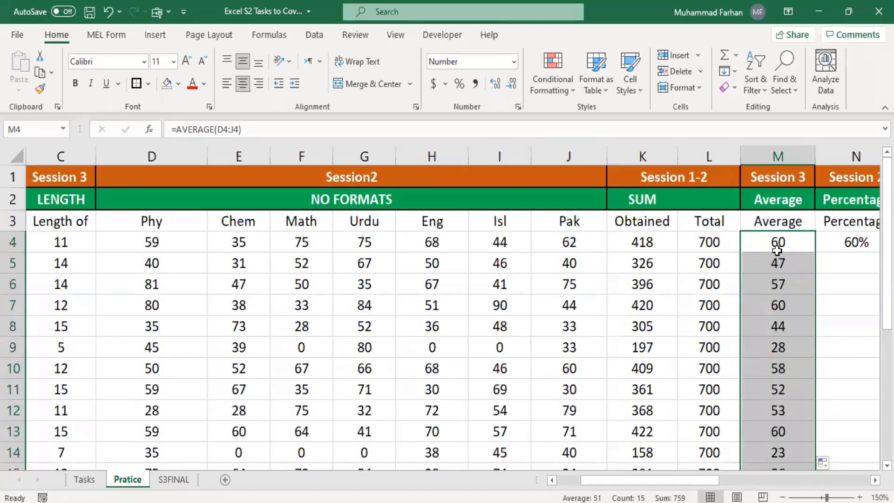
{"action": "left_click", "coordinate": [795, 277]}
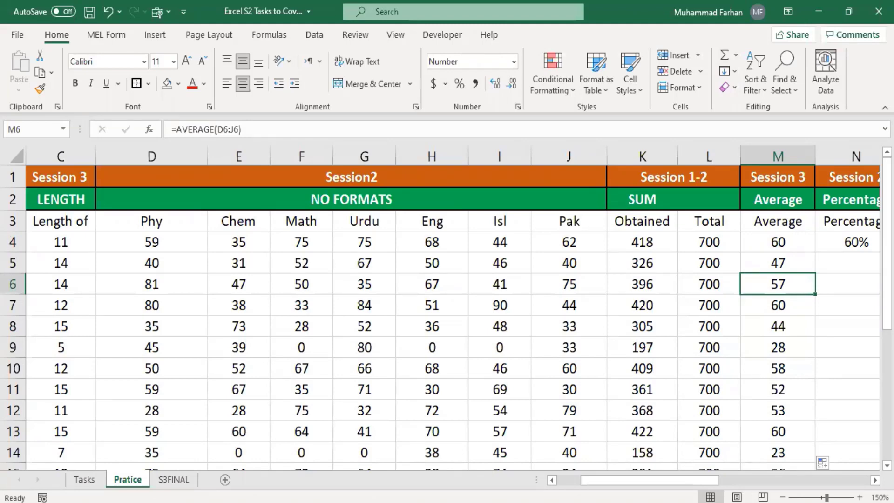
{"action": "left_click", "coordinate": [775, 243]}
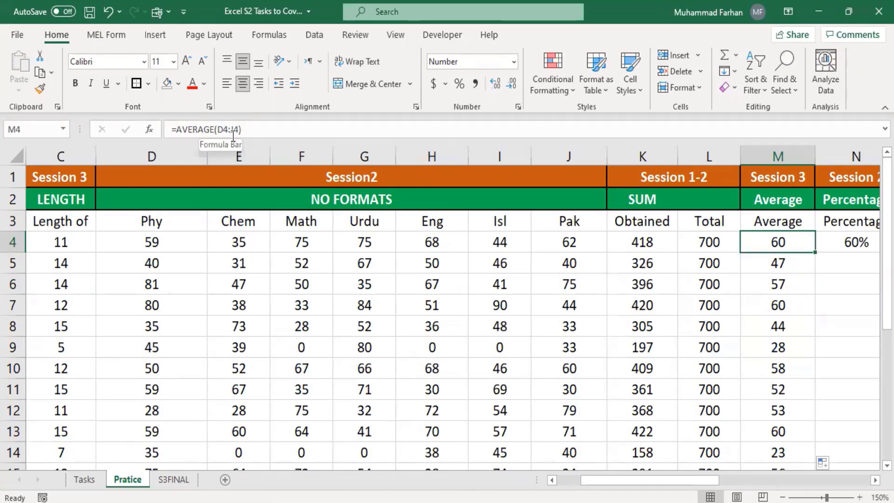
{"action": "left_click", "coordinate": [764, 264]}
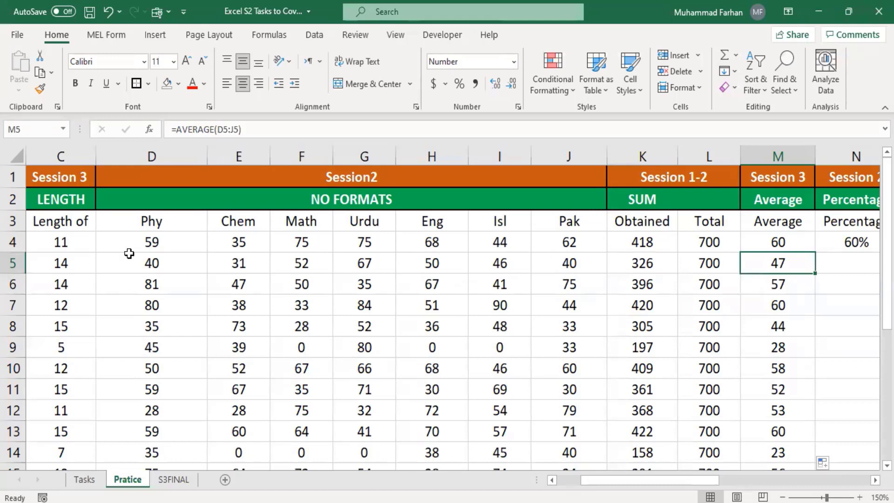
{"action": "left_click", "coordinate": [786, 290]}
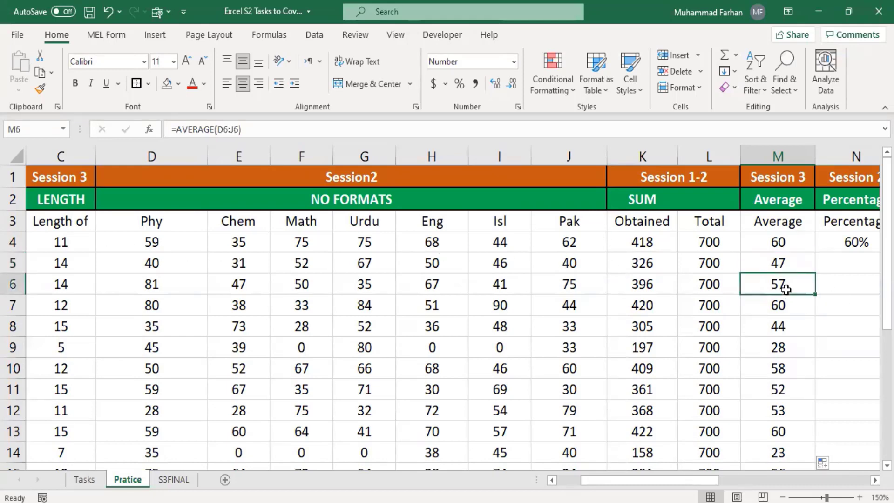
{"action": "left_click", "coordinate": [784, 300]}
Bring the Percentage and Result columns into view and select N4
{"action": "scroll", "coordinate": [783, 326], "scroll_direction": "down", "scroll_amount": 3}
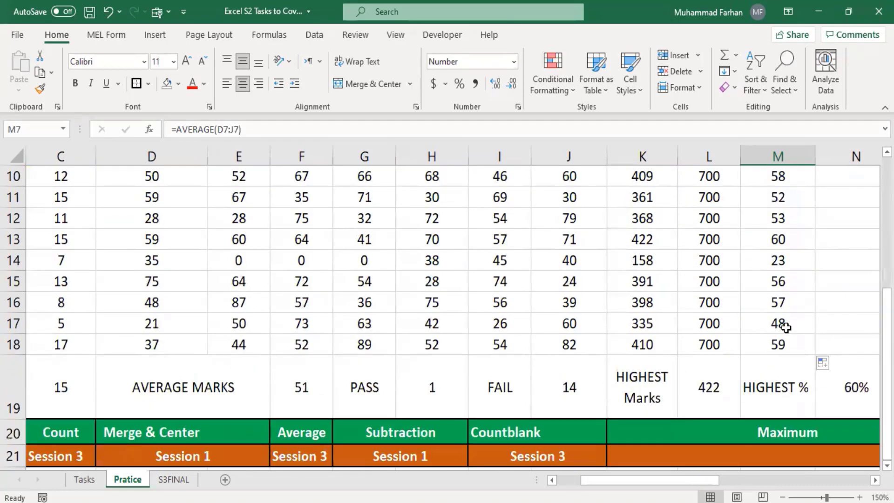
{"action": "scroll", "coordinate": [778, 326], "scroll_direction": "up", "scroll_amount": 3}
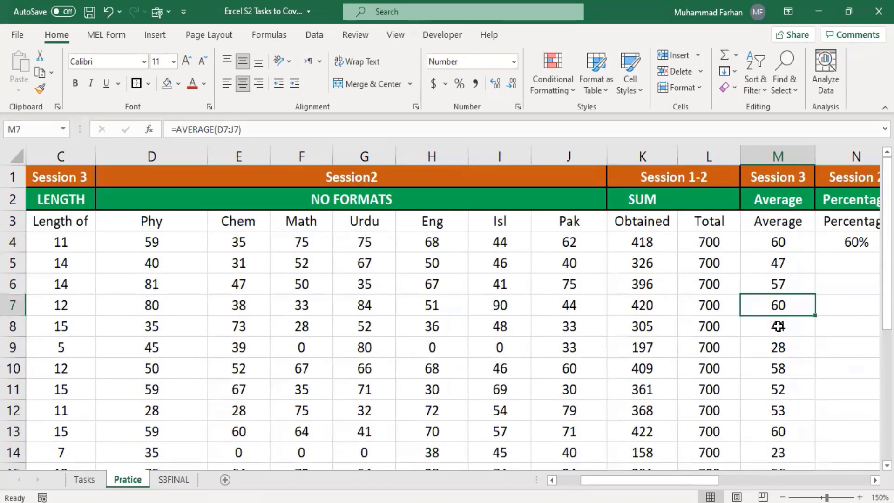
{"action": "left_click_drag", "start_coordinate": [660, 484], "coordinate": [703, 489]}
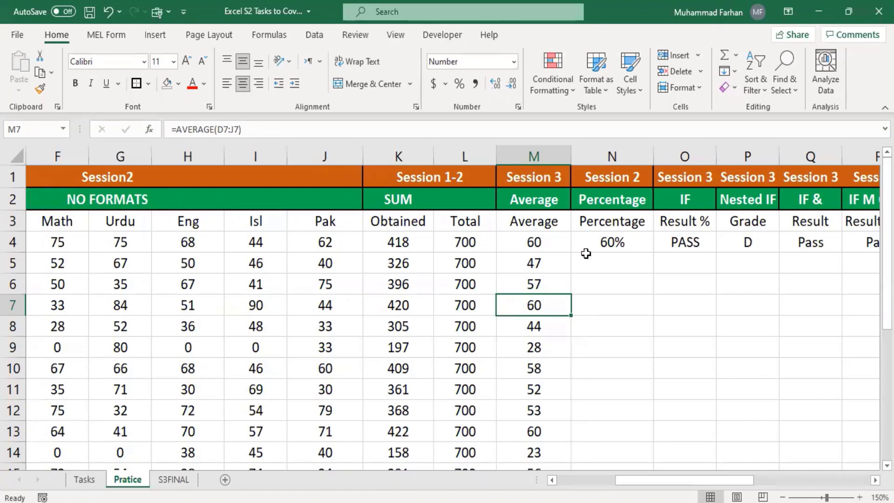
{"action": "left_click", "coordinate": [607, 236]}
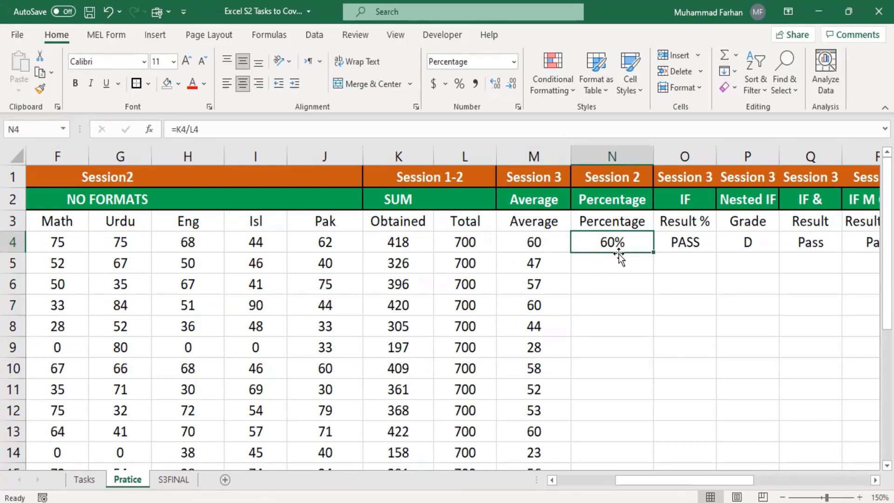
Enter the formula =K4/L4 in N4 to calculate the percentage
{"action": "key", "text": "BackSpace"}
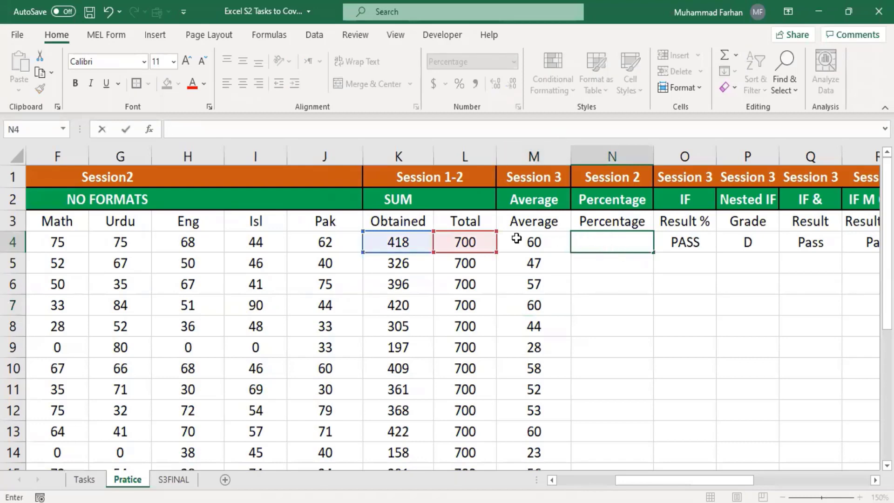
{"action": "type", "text": "="}
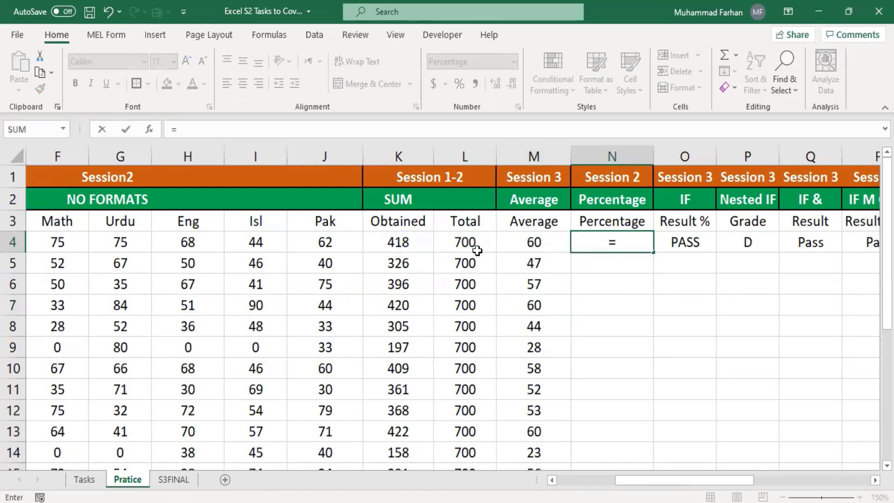
{"action": "left_click", "coordinate": [412, 242]}
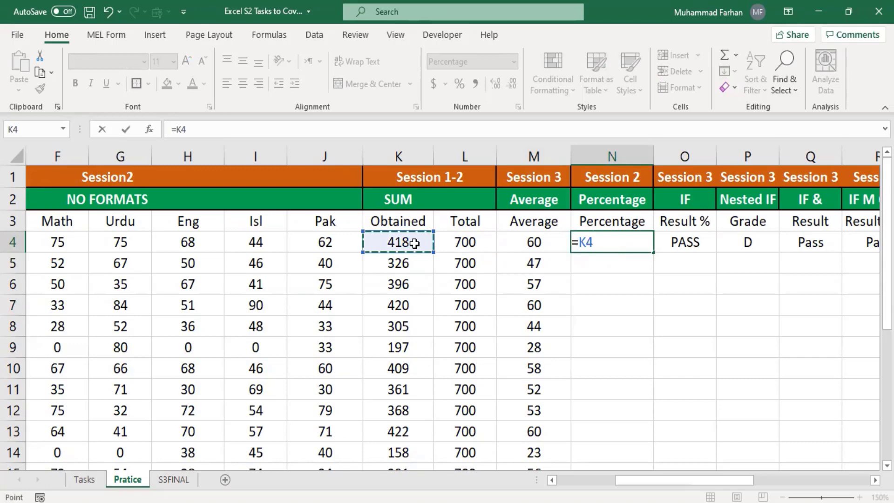
{"action": "type", "text": "/"}
{"action": "left_click", "coordinate": [460, 246]}
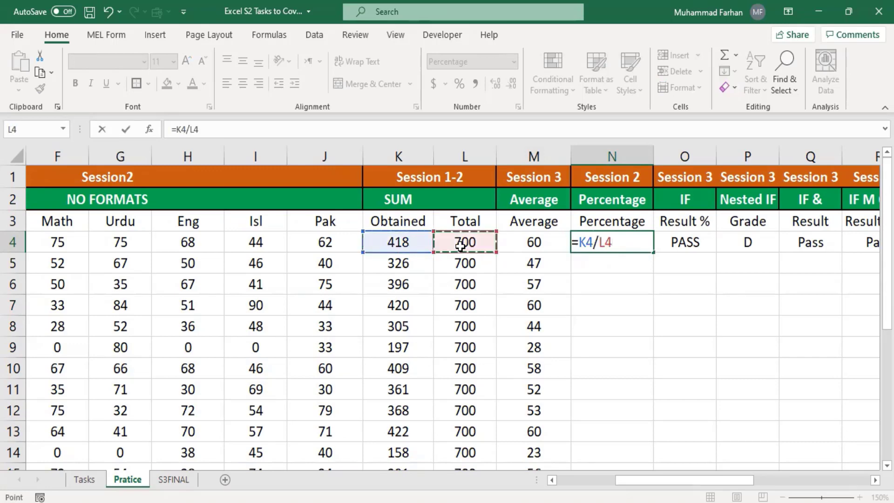
{"action": "key", "text": "Return"}
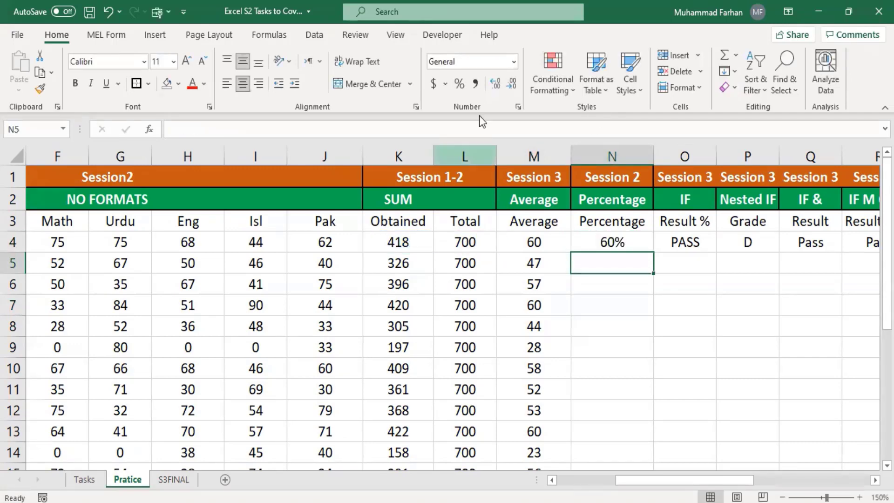
Review N4's formula and the number format choices without changing them
{"action": "left_click", "coordinate": [517, 63]}
{"action": "left_click", "coordinate": [503, 102]}
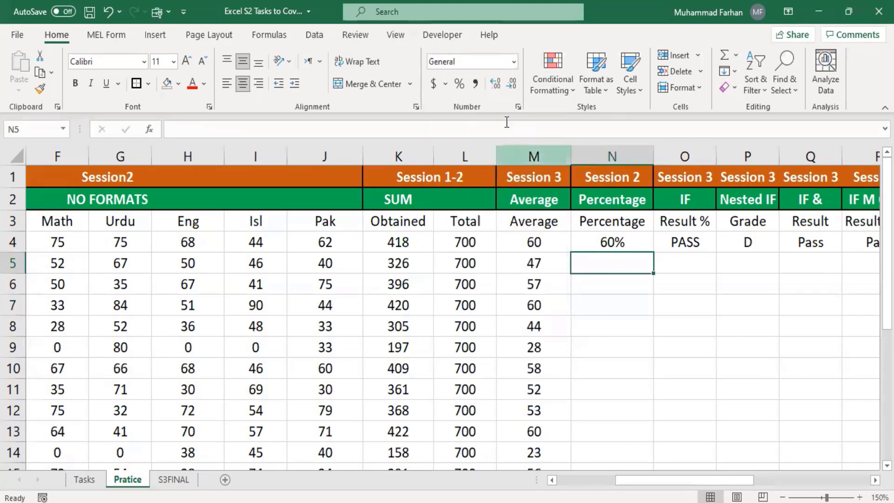
{"action": "left_click", "coordinate": [603, 246]}
{"action": "left_click", "coordinate": [489, 132]}
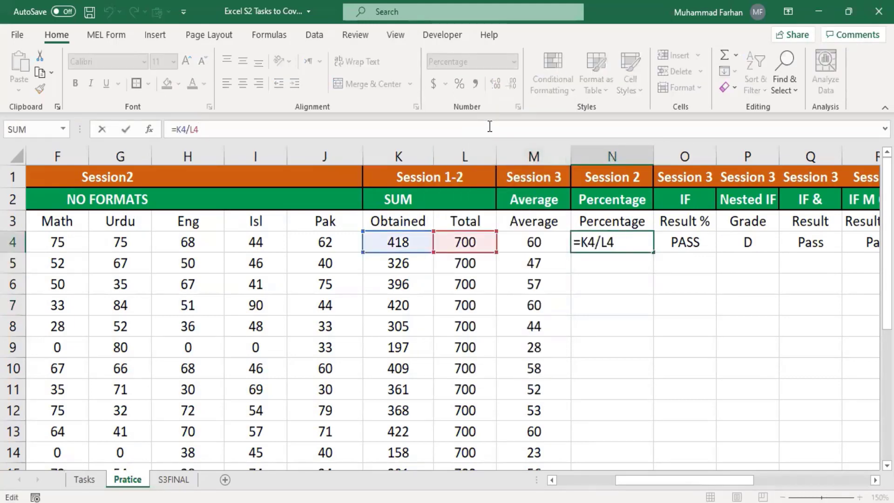
{"action": "key", "text": "Return"}
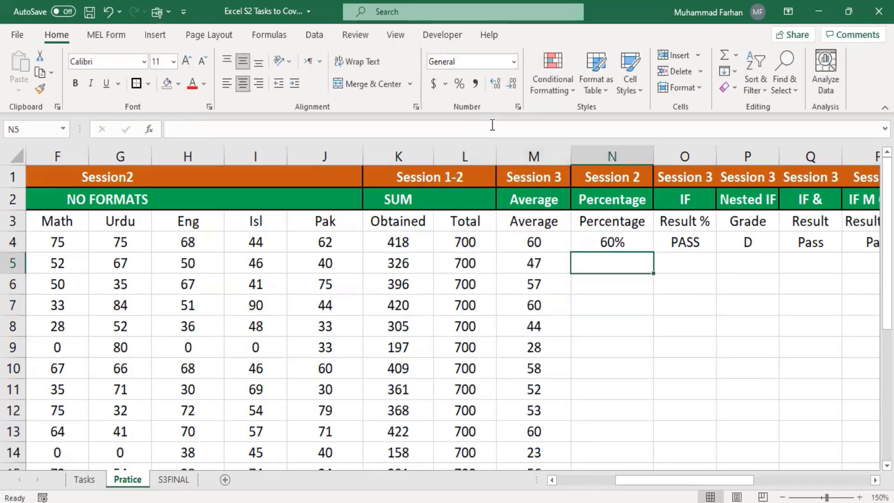
Apply Number format to N5 and N4, so N4 displays 0.60
{"action": "left_click", "coordinate": [459, 83]}
{"action": "left_click", "coordinate": [510, 65]}
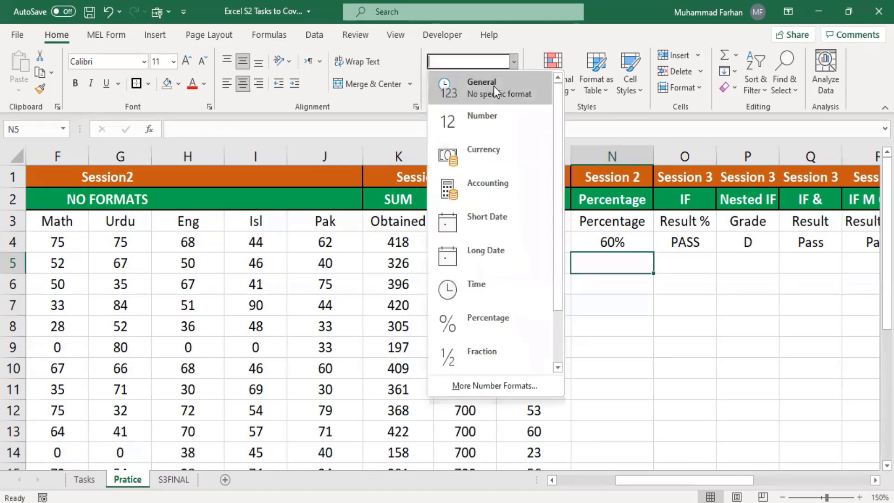
{"action": "left_click", "coordinate": [501, 115]}
{"action": "left_click", "coordinate": [616, 250]}
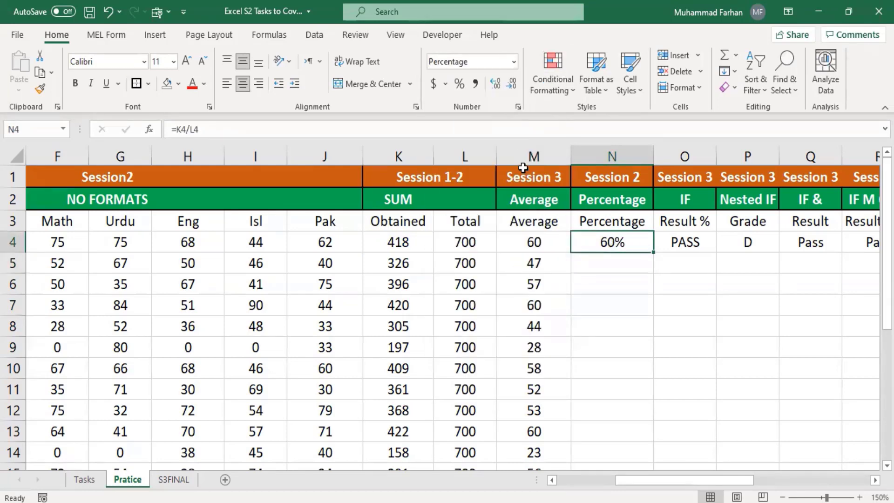
{"action": "left_click", "coordinate": [514, 61]}
{"action": "left_click", "coordinate": [490, 121]}
{"action": "left_click", "coordinate": [607, 281]}
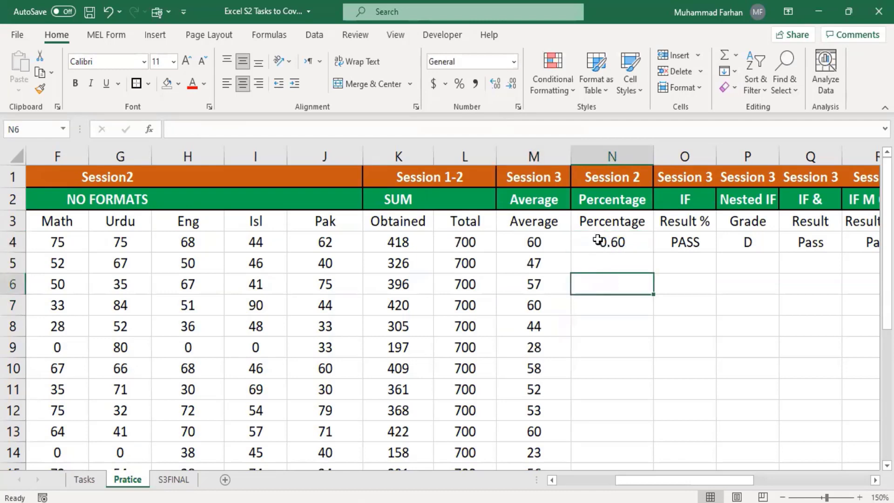
{"action": "left_click", "coordinate": [626, 248]}
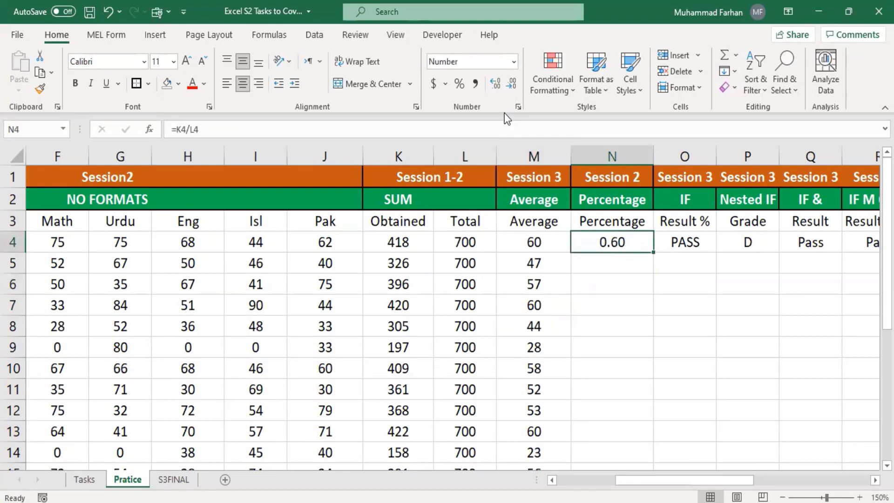
Format N4 as a percentage and adjust decimals until it shows a whole 60%
{"action": "left_click", "coordinate": [458, 90]}
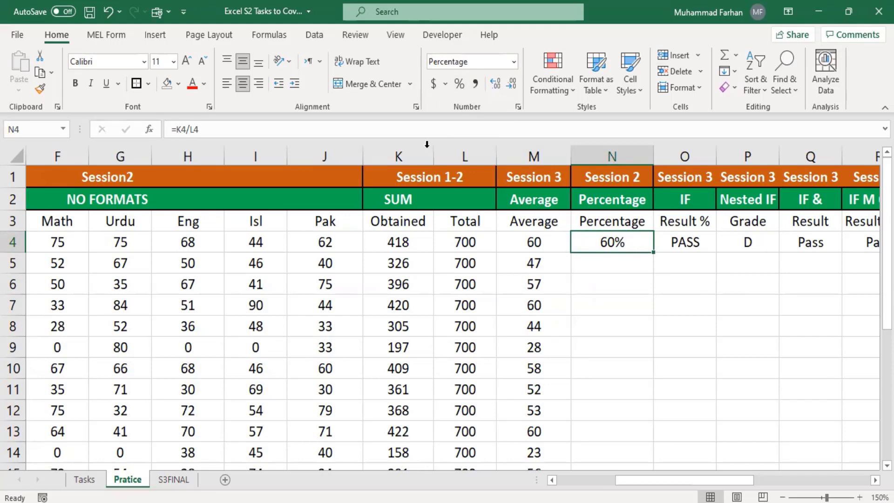
{"action": "left_click", "coordinate": [496, 84]}
{"action": "left_click", "coordinate": [500, 87]}
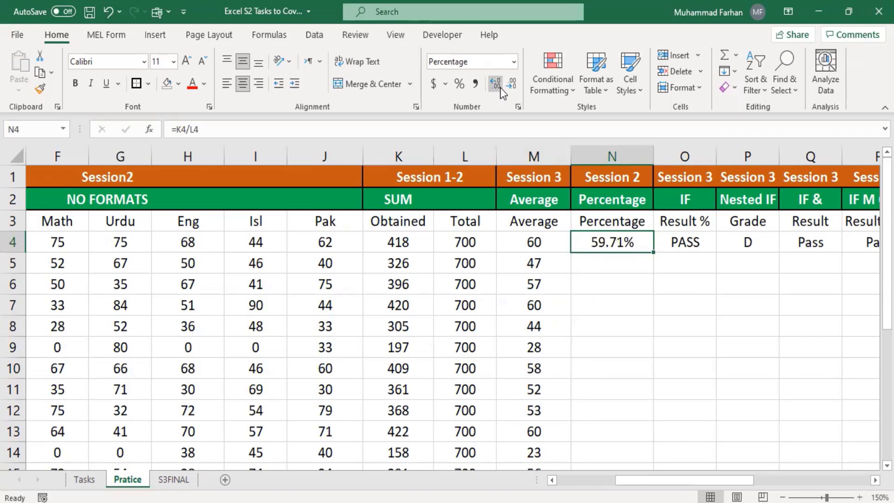
{"action": "left_click", "coordinate": [500, 88]}
{"action": "left_click", "coordinate": [501, 87]}
{"action": "left_click", "coordinate": [512, 84]}
{"action": "left_click", "coordinate": [513, 85]}
{"action": "left_click", "coordinate": [513, 85]}
{"action": "left_click", "coordinate": [513, 85]}
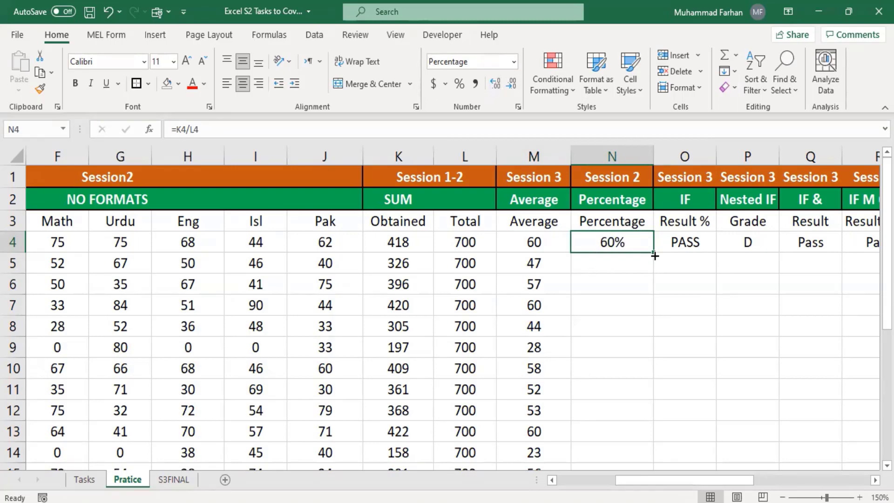
Fill N4's percentage formula down to N18, then review the N4 and K4 formulas
{"action": "left_click_drag", "start_coordinate": [655, 256], "coordinate": [635, 372]}
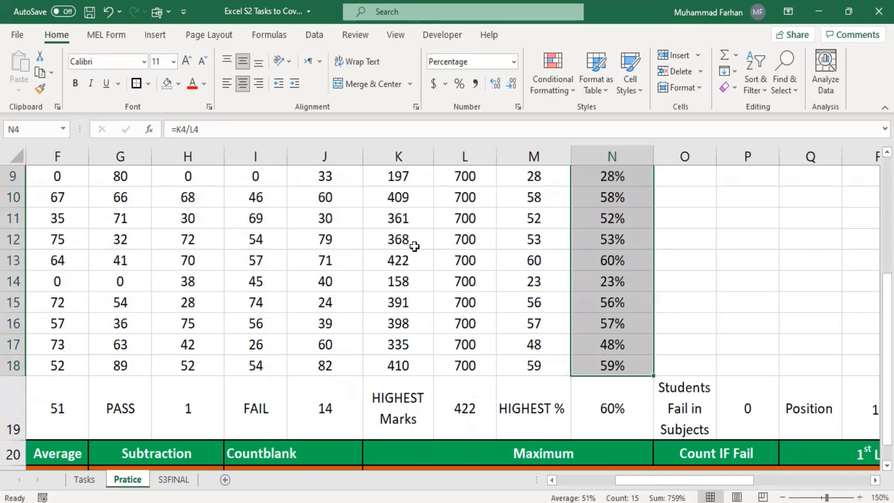
{"action": "scroll", "coordinate": [652, 270], "scroll_direction": "up", "scroll_amount": 3}
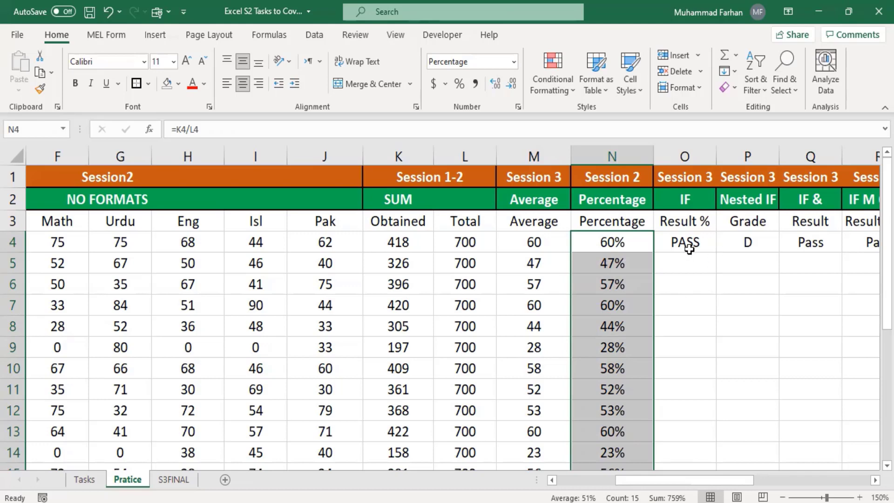
{"action": "left_click", "coordinate": [704, 265]}
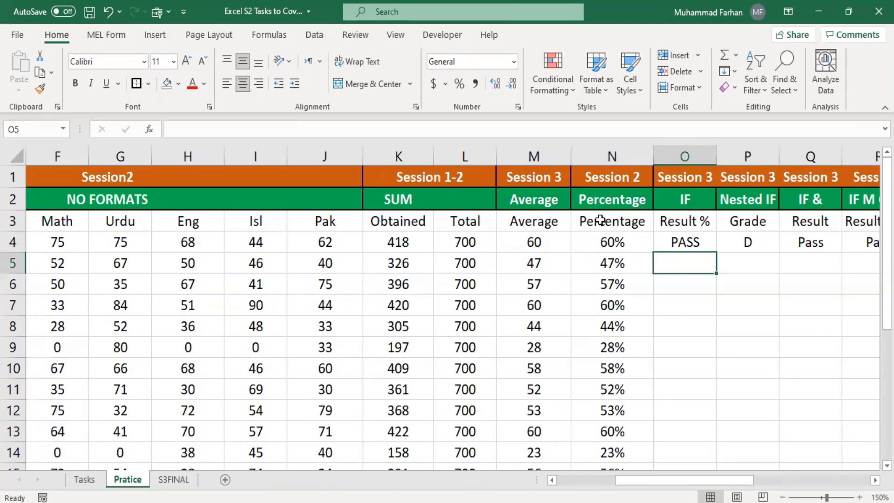
{"action": "left_click_drag", "start_coordinate": [612, 243], "coordinate": [612, 264]}
{"action": "left_click", "coordinate": [612, 235]}
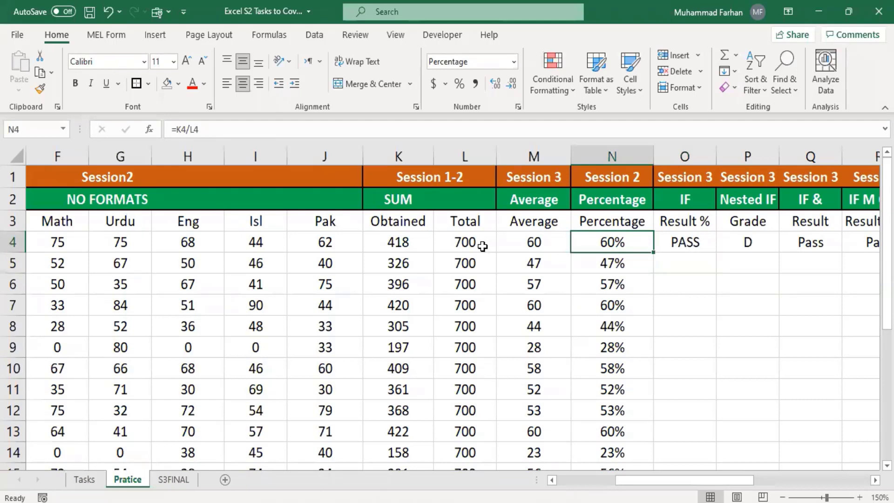
{"action": "left_click", "coordinate": [408, 243]}
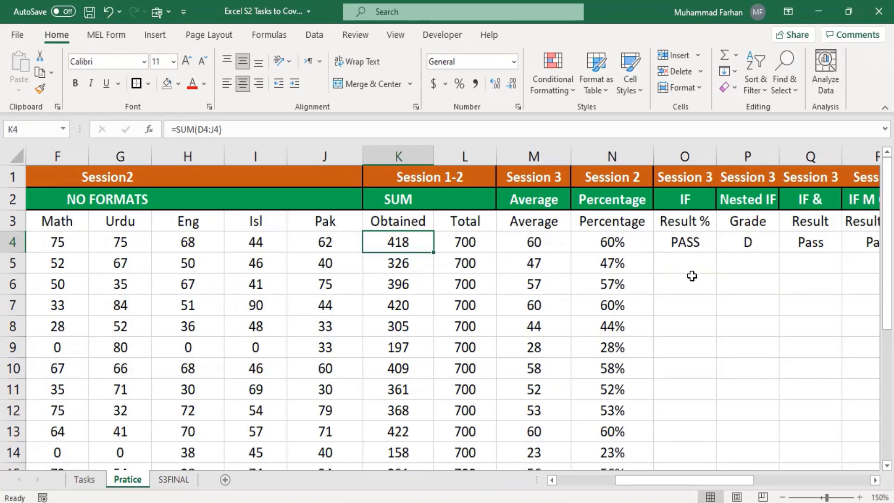
Set the Phy, Math and Eng marks in D4, F4 and H4 to 0 and view O4's result
{"action": "left_click_drag", "start_coordinate": [656, 479], "coordinate": [619, 478]}
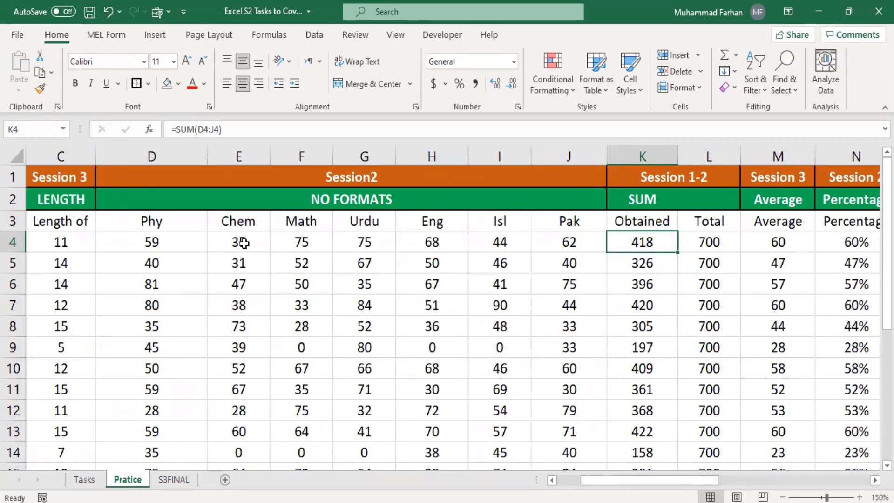
{"action": "left_click", "coordinate": [179, 242]}
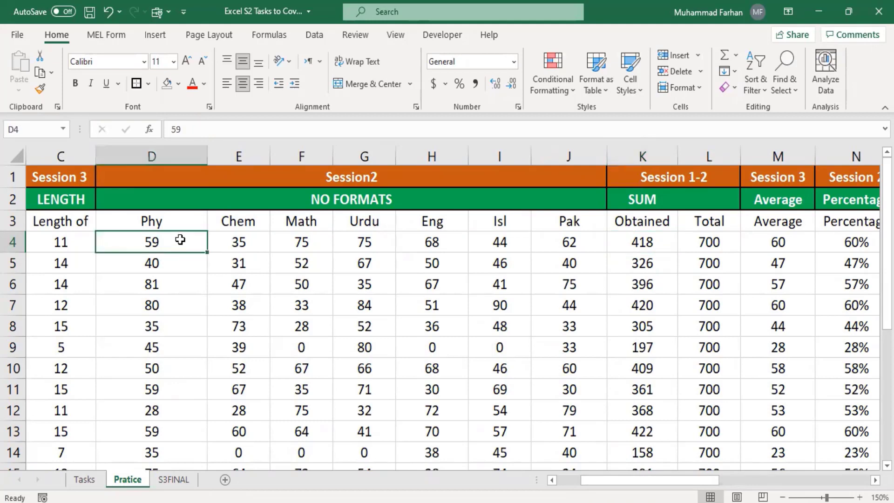
{"action": "type", "text": "0"}
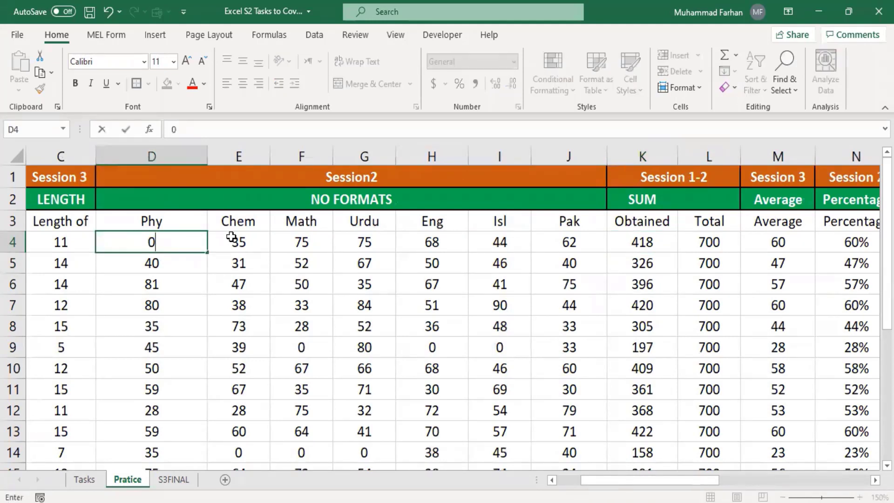
{"action": "left_click", "coordinate": [307, 241]}
{"action": "type", "text": "0"}
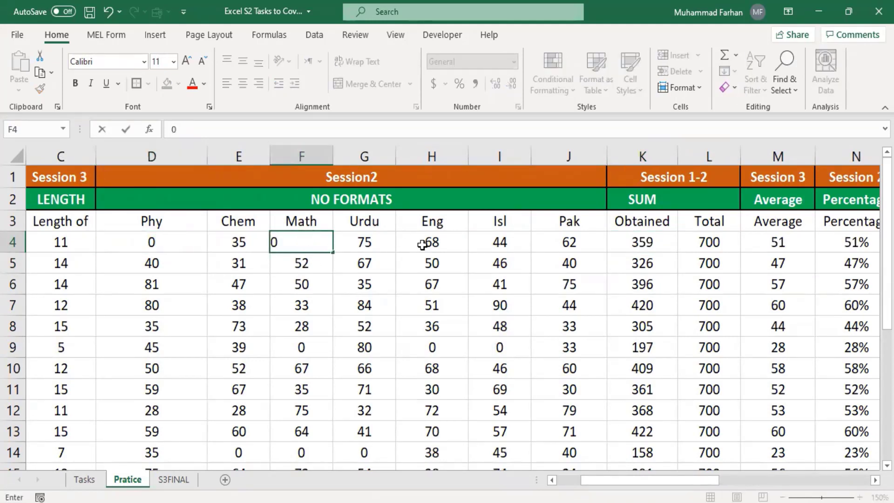
{"action": "left_click", "coordinate": [422, 244]}
{"action": "type", "text": "0"}
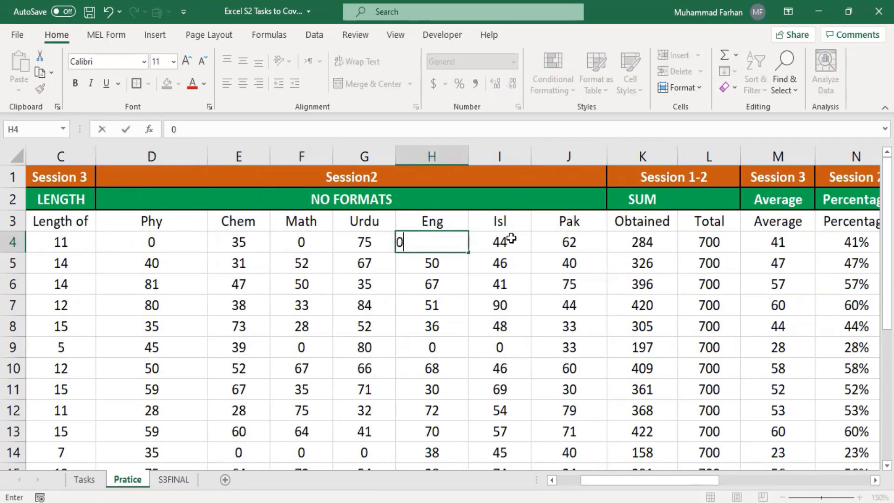
{"action": "left_click", "coordinate": [511, 239]}
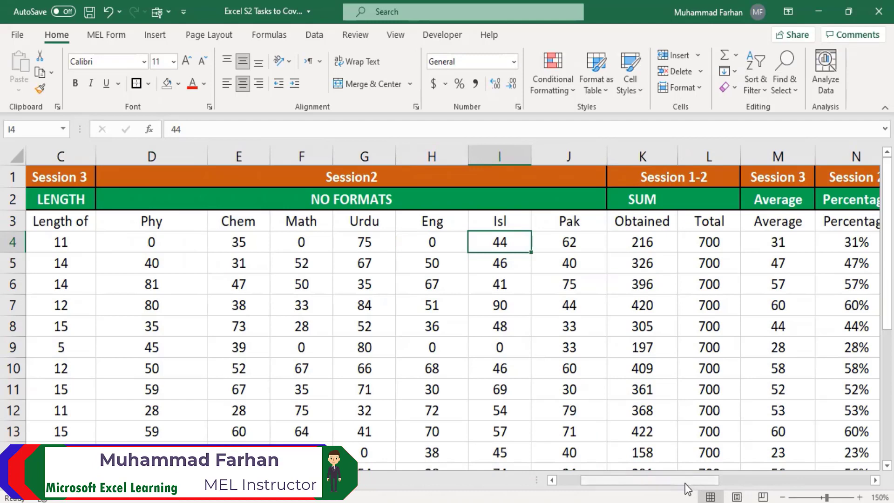
{"action": "left_click_drag", "start_coordinate": [694, 479], "coordinate": [722, 479]}
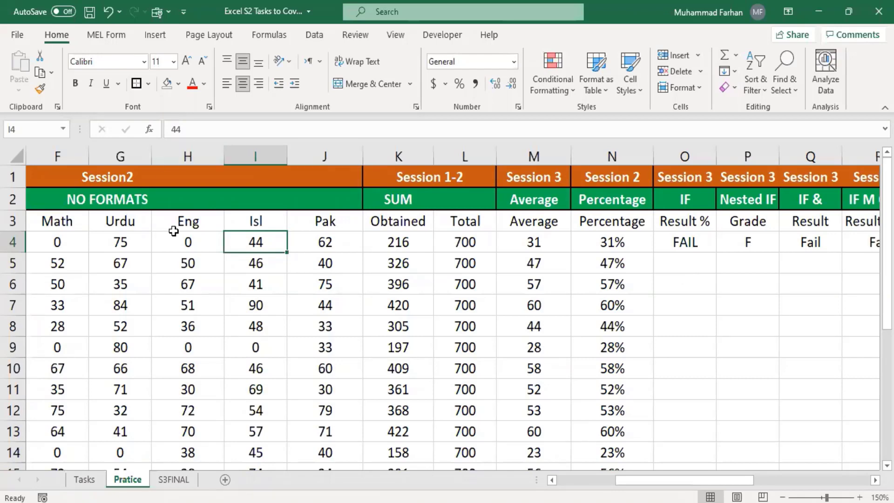
Change row 4's Eng mark to 25 and Math mark to 45, then check O4's IF formula
{"action": "left_click", "coordinate": [194, 245]}
{"action": "type", "text": "25"}
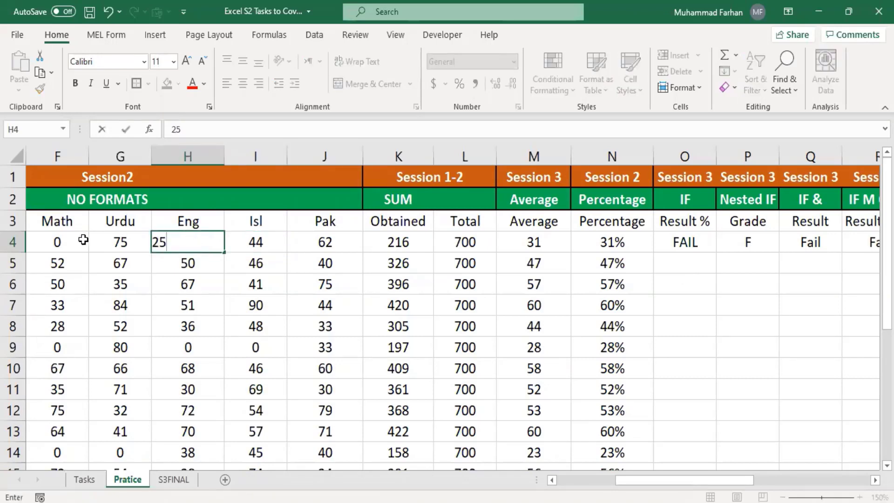
{"action": "left_click", "coordinate": [71, 238]}
{"action": "type", "text": "45"}
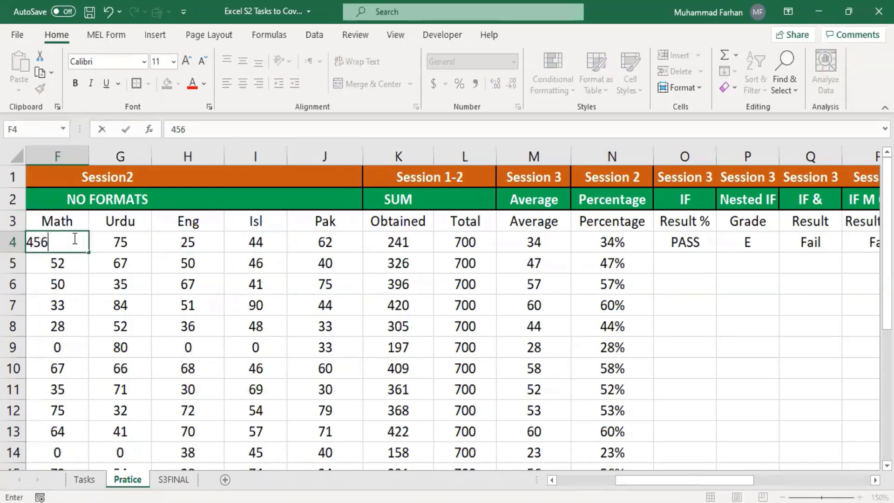
{"action": "key", "text": "Return"}
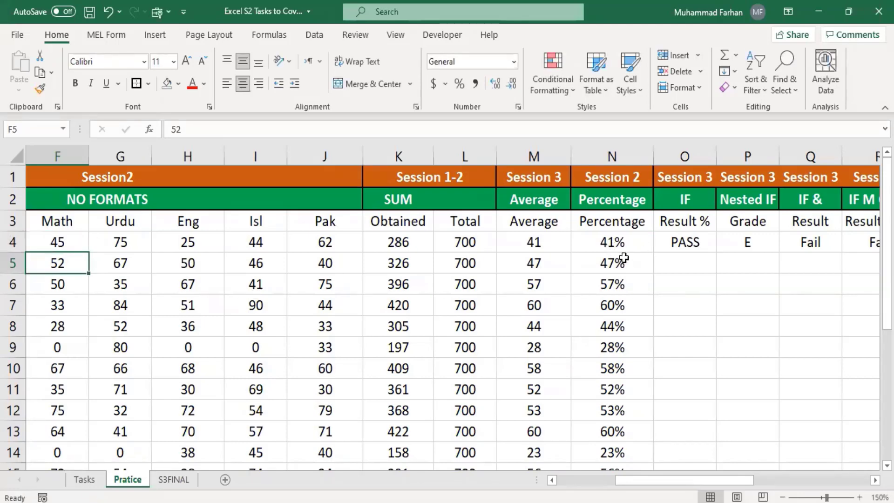
{"action": "left_click", "coordinate": [683, 245]}
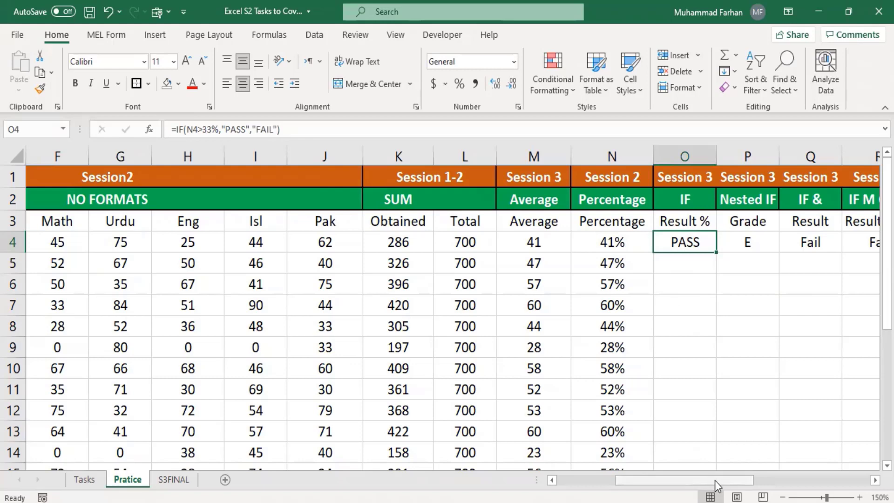
Replace AA3's LEN formula with the value 1 and enter 0 in AA4
{"action": "left_click_drag", "start_coordinate": [718, 483], "coordinate": [867, 485]}
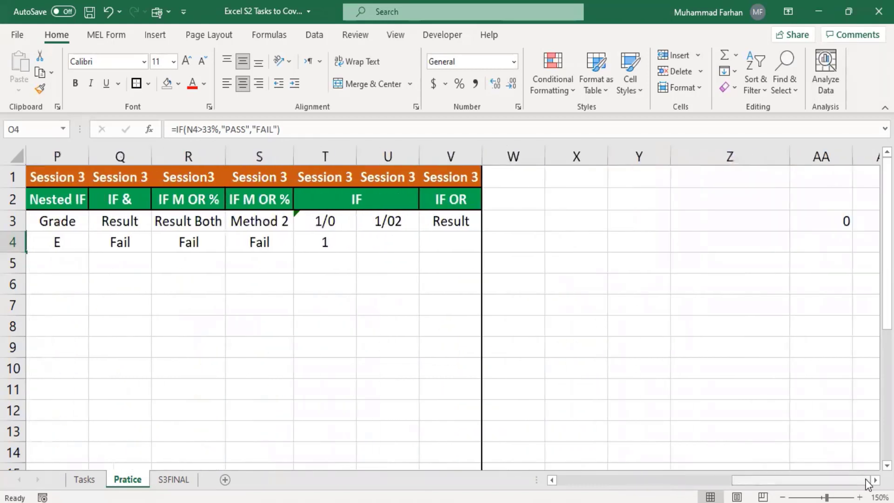
{"action": "left_click", "coordinate": [875, 480]}
{"action": "left_click", "coordinate": [875, 480]}
{"action": "left_click", "coordinate": [875, 480]}
{"action": "left_click", "coordinate": [875, 481]}
{"action": "left_click", "coordinate": [875, 481]}
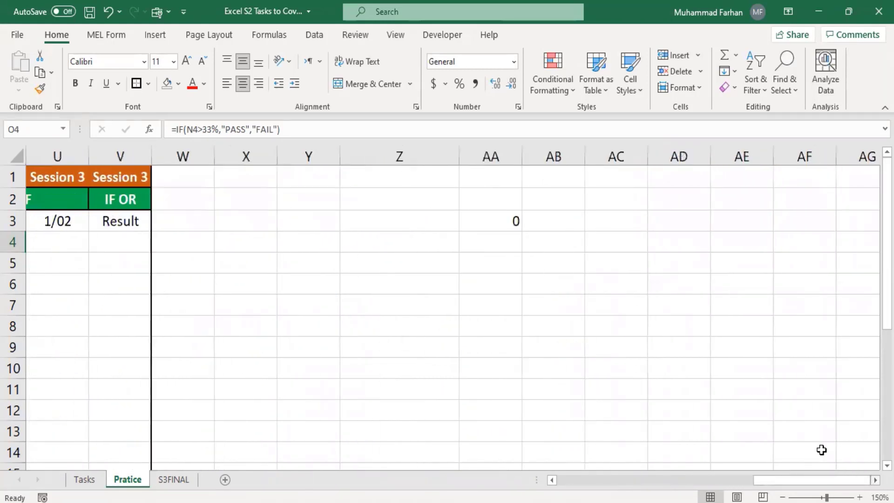
{"action": "left_click", "coordinate": [513, 222]}
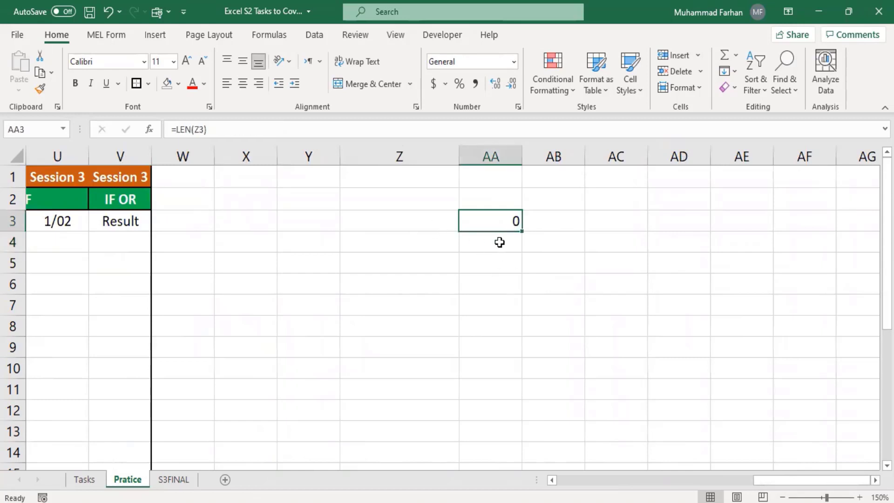
{"action": "key", "text": "BackSpace"}
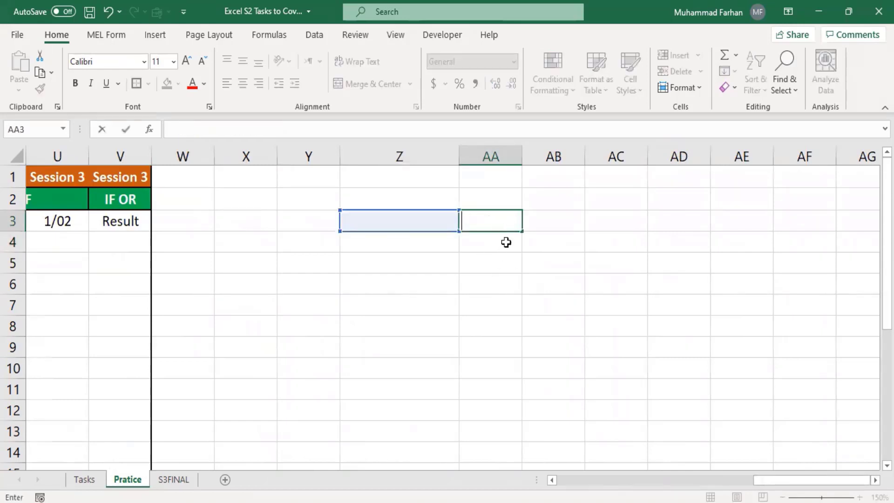
{"action": "left_click", "coordinate": [507, 258]}
{"action": "left_click", "coordinate": [492, 217]}
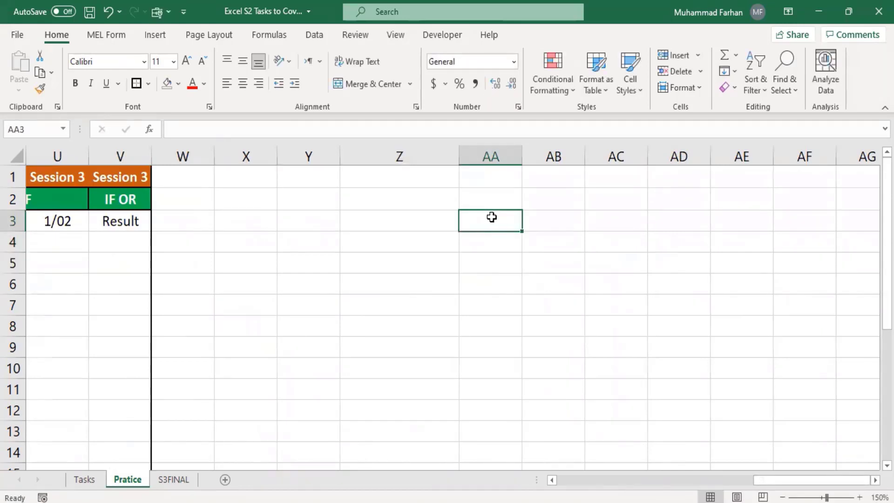
{"action": "type", "text": "1"}
{"action": "left_click", "coordinate": [498, 249]}
{"action": "type", "text": "0"}
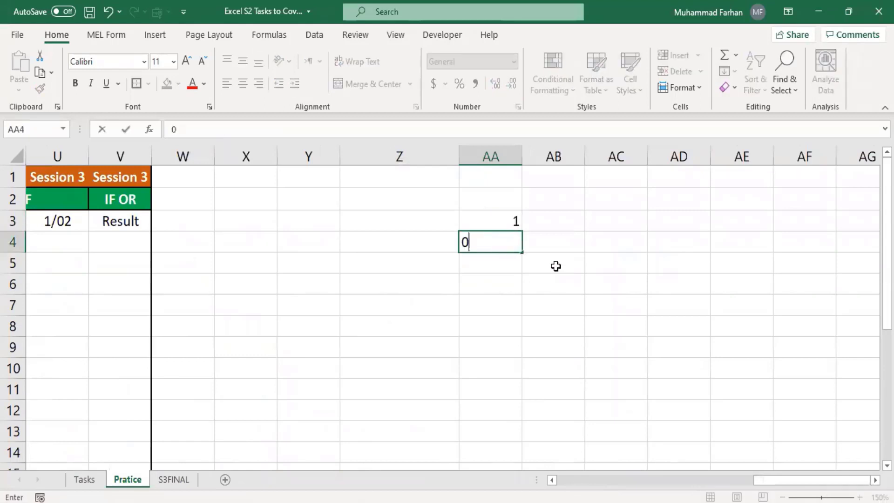
{"action": "key", "text": "Tab"}
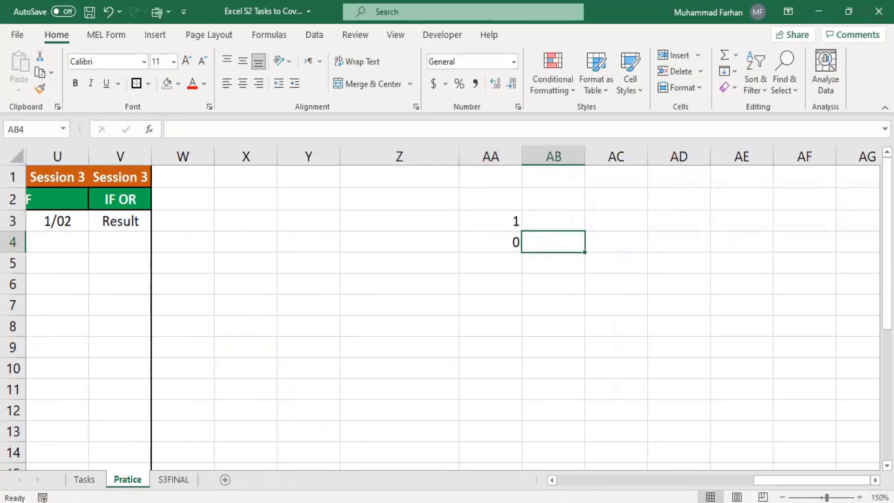
Zoom in, widen columns AC and AB, and select AB3
{"action": "left_click", "coordinate": [860, 497]}
{"action": "left_click", "coordinate": [859, 498]}
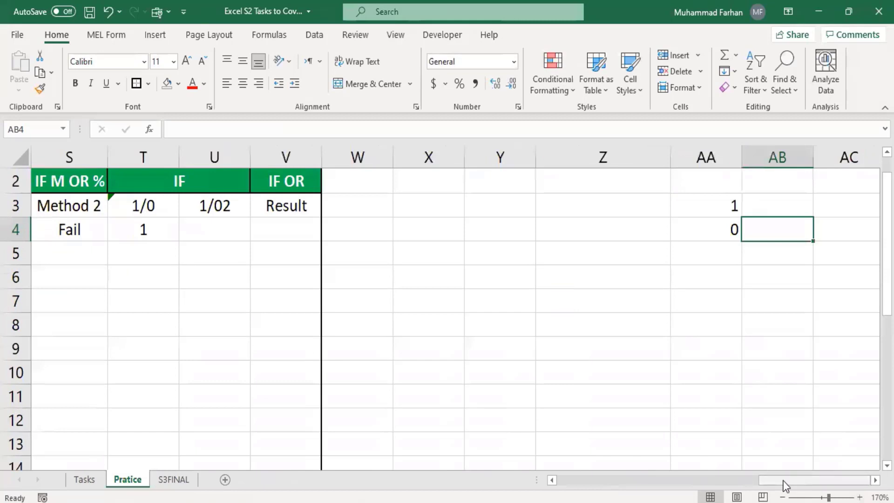
{"action": "scroll", "coordinate": [817, 459], "scroll_direction": "right", "scroll_amount": 6}
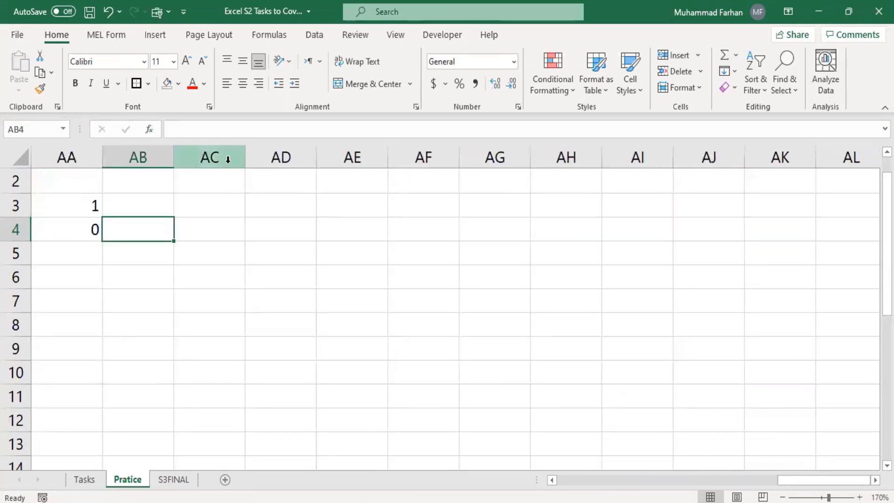
{"action": "left_click_drag", "start_coordinate": [245, 158], "coordinate": [555, 163]}
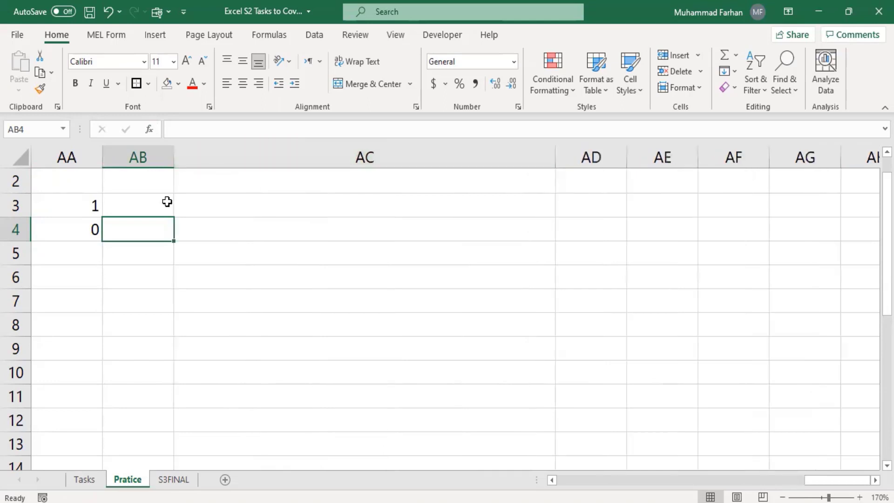
{"action": "left_click_drag", "start_coordinate": [175, 152], "coordinate": [551, 173]}
{"action": "left_click", "coordinate": [187, 214]}
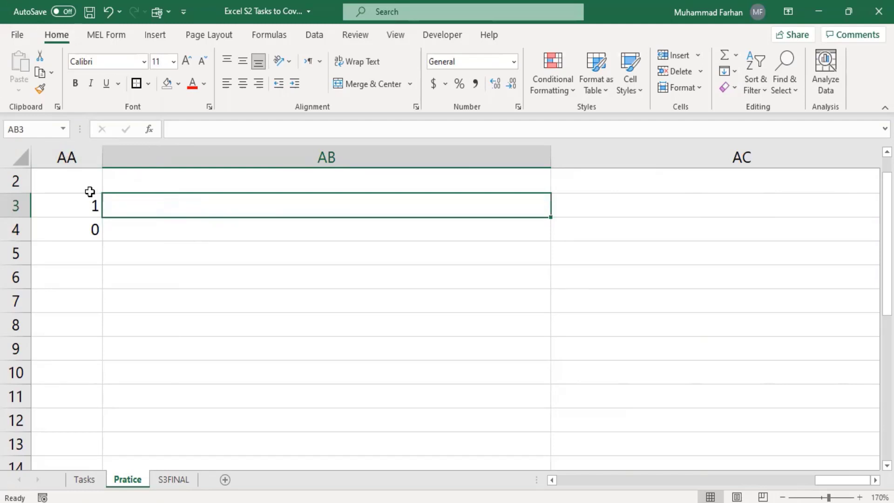
{"action": "left_click", "coordinate": [77, 204]}
{"action": "left_click", "coordinate": [129, 210]}
{"action": "left_click", "coordinate": [91, 204]}
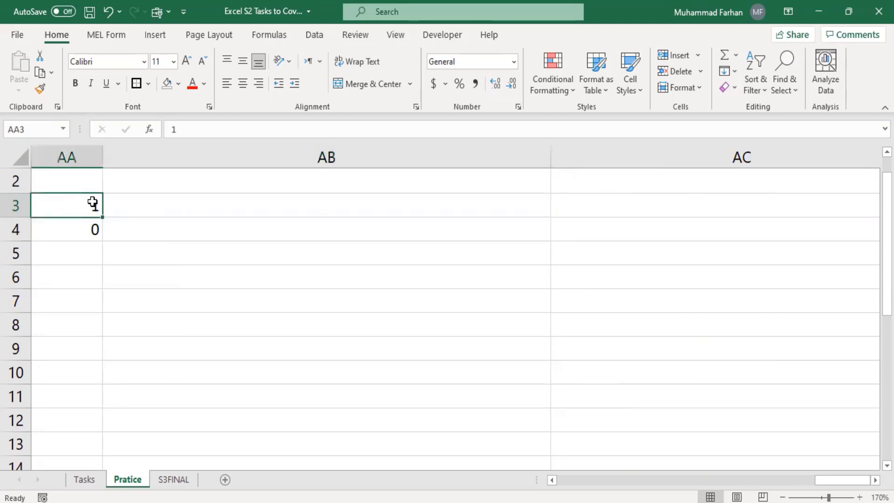
{"action": "left_click", "coordinate": [139, 212]}
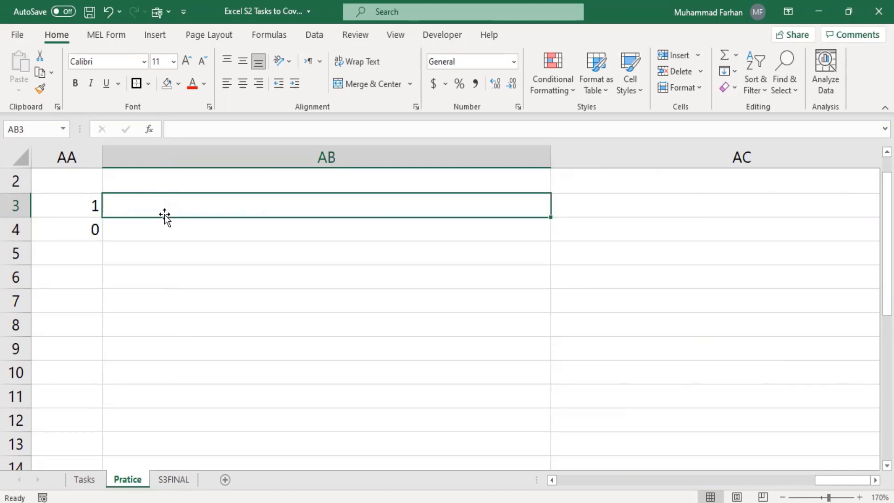
{"action": "type", "text": "=i"}
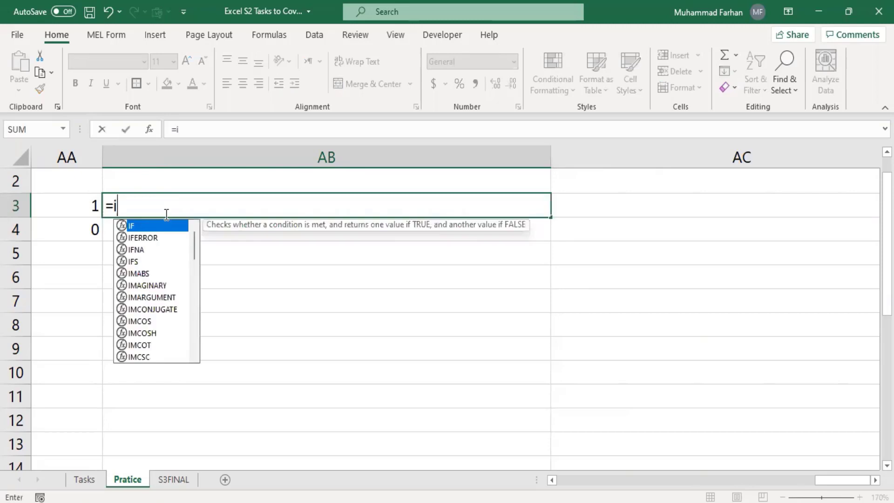
{"action": "type", "text": "f"}
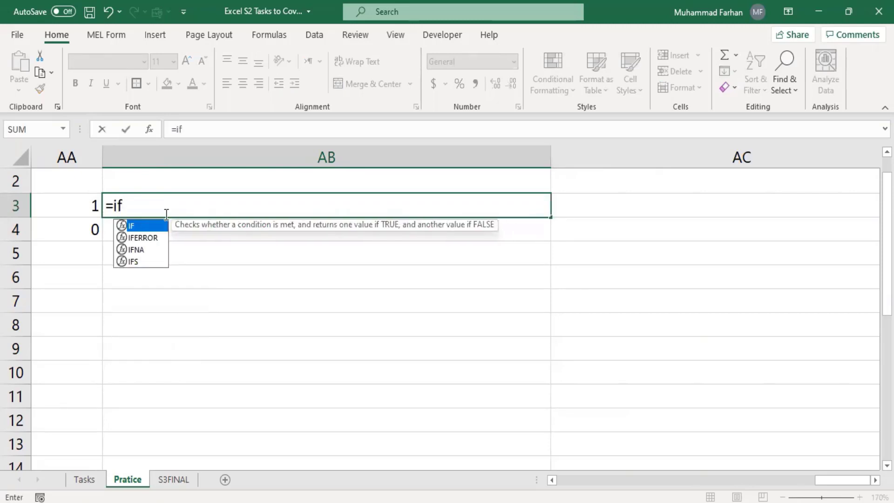
{"action": "type", "text": "("}
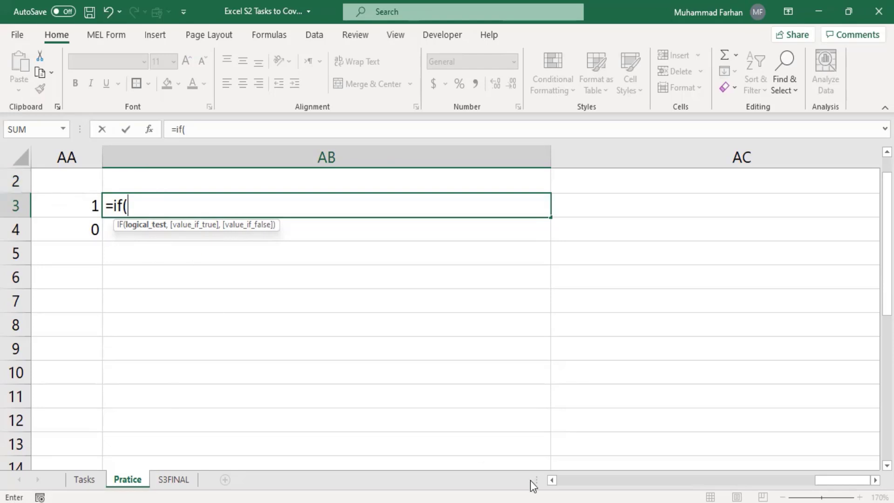
{"action": "left_click_drag", "start_coordinate": [827, 484], "coordinate": [829, 485]}
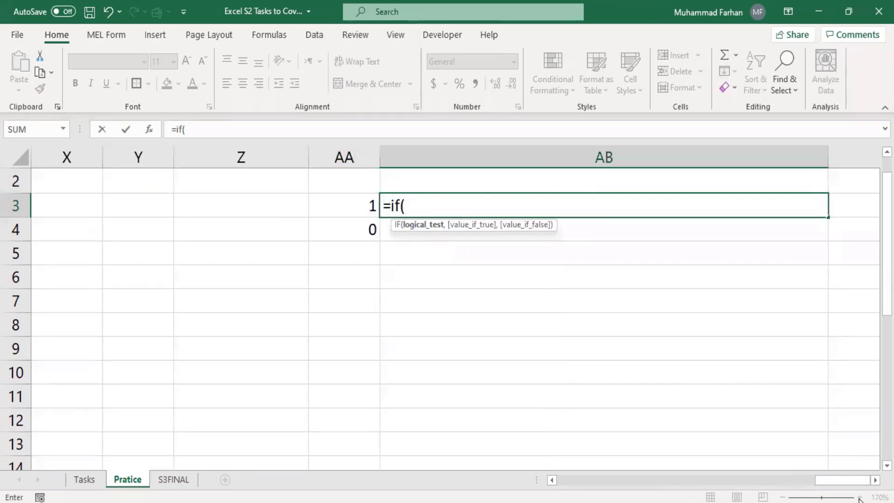
{"action": "left_click", "coordinate": [513, 264]}
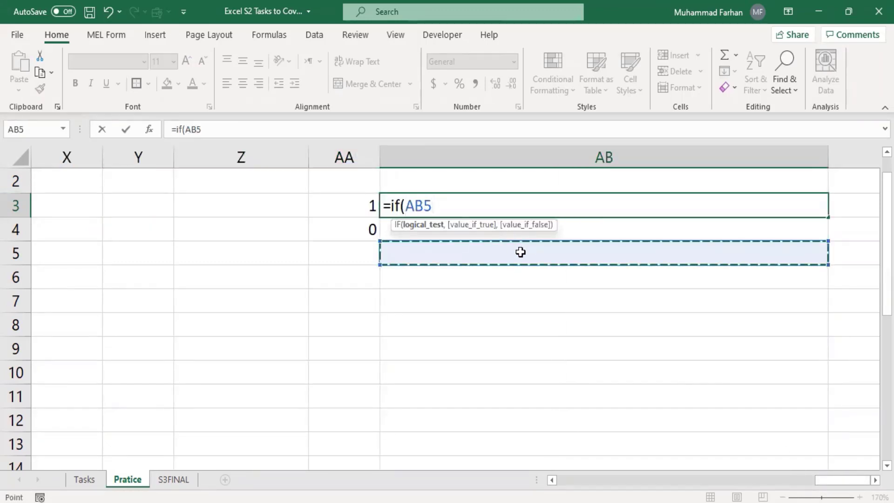
{"action": "key", "text": "BackSpace"}
{"action": "key", "text": "BackSpace"}
{"action": "key", "text": "BackSpace"}
{"action": "key", "text": "Escape"}
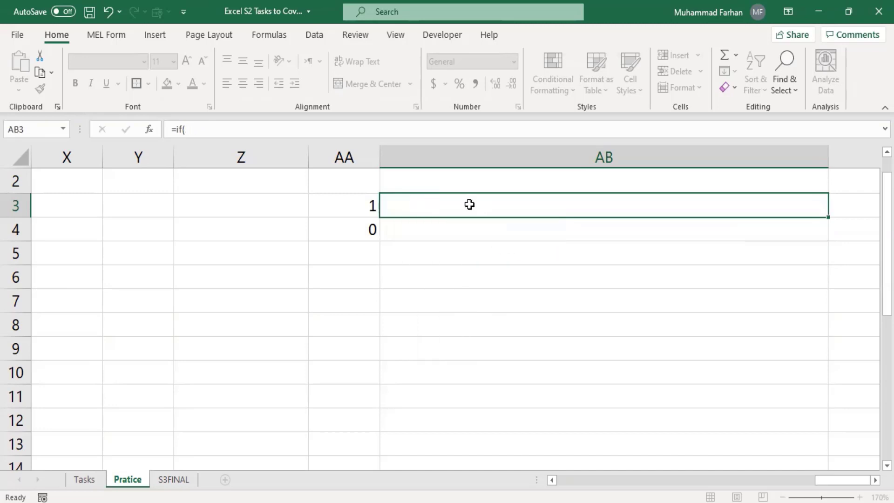
Zoom in further and make the 1 and 0 in AA3:AA4 bold
{"action": "left_click", "coordinate": [861, 498]}
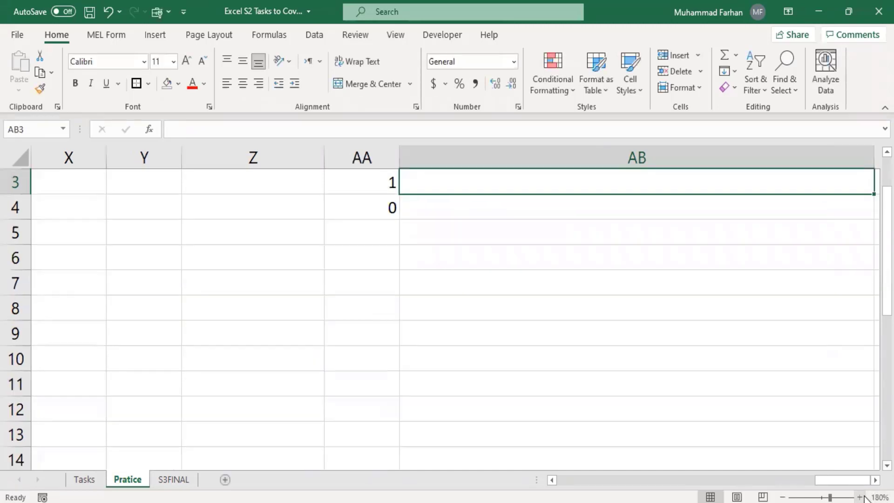
{"action": "left_click", "coordinate": [861, 498]}
{"action": "left_click_drag", "start_coordinate": [887, 294], "coordinate": [887, 280]}
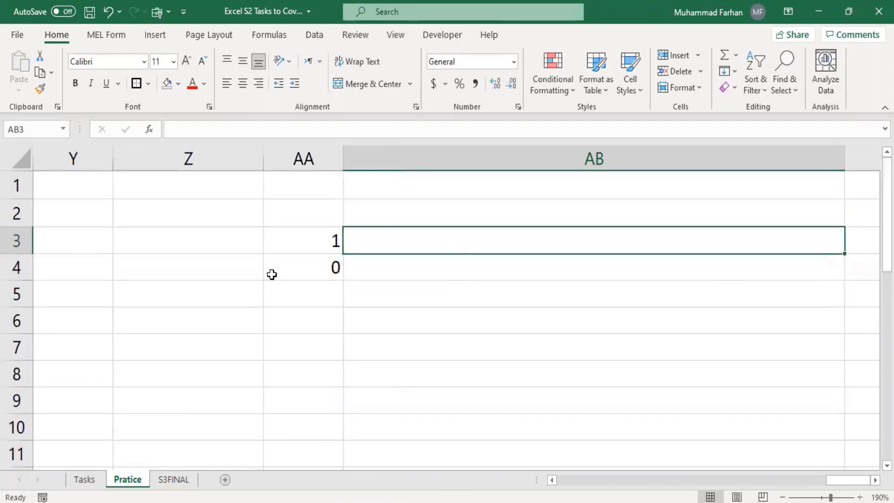
{"action": "left_click_drag", "start_coordinate": [302, 240], "coordinate": [365, 266]}
{"action": "left_click_drag", "start_coordinate": [237, 188], "coordinate": [238, 214]}
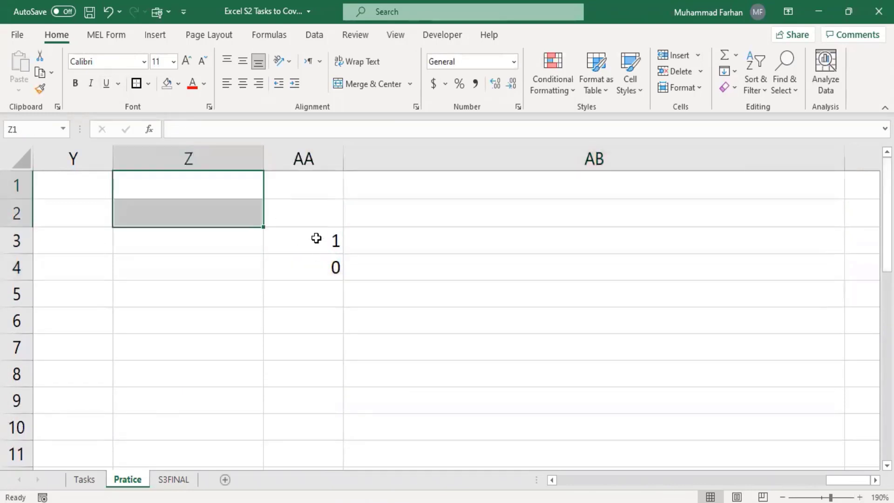
{"action": "left_click_drag", "start_coordinate": [315, 237], "coordinate": [307, 266]}
{"action": "left_click", "coordinate": [76, 83]}
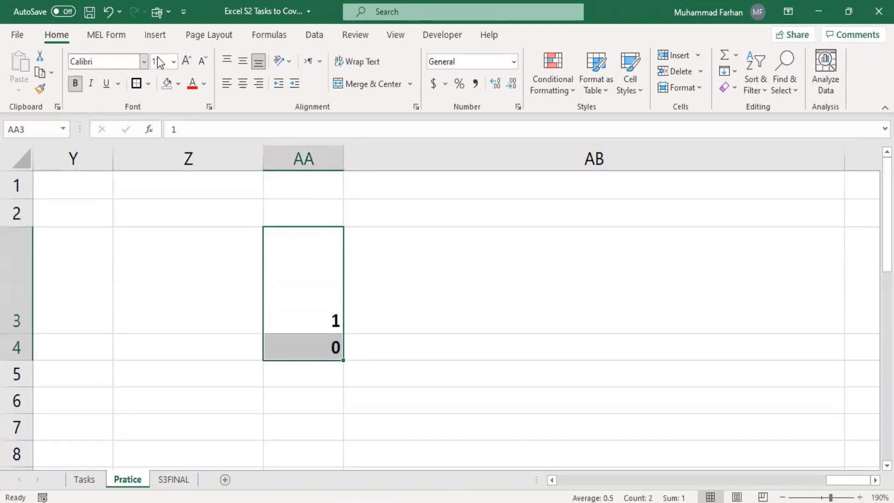
Shrink row 3 back to normal height and select AB3
{"action": "left_click", "coordinate": [392, 308]}
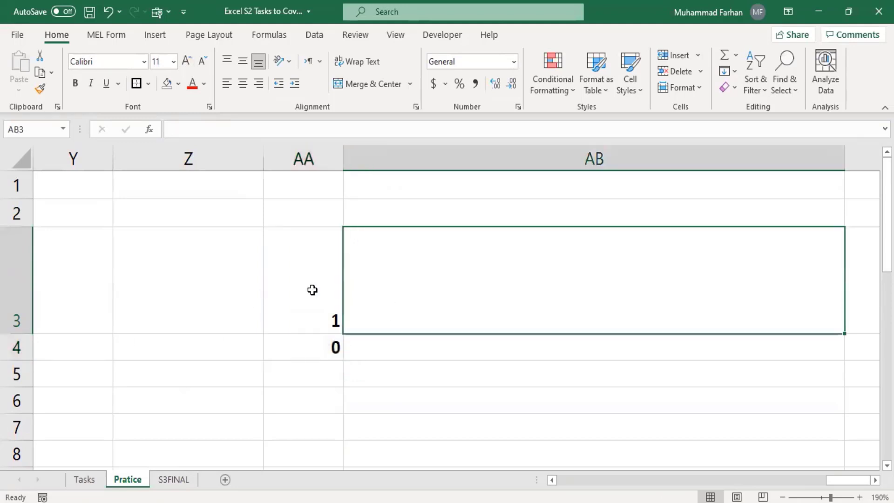
{"action": "left_click_drag", "start_coordinate": [28, 333], "coordinate": [28, 252]}
{"action": "left_click", "coordinate": [320, 244]}
{"action": "left_click", "coordinate": [405, 235]}
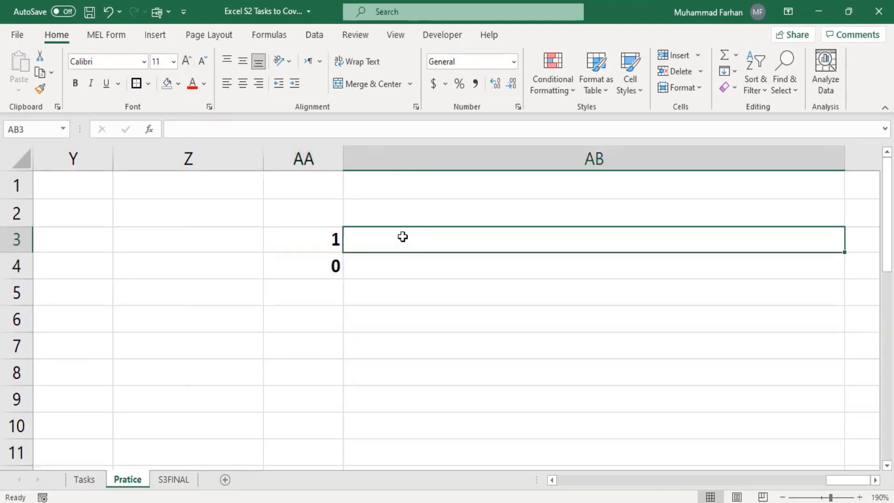
{"action": "left_click", "coordinate": [322, 232]}
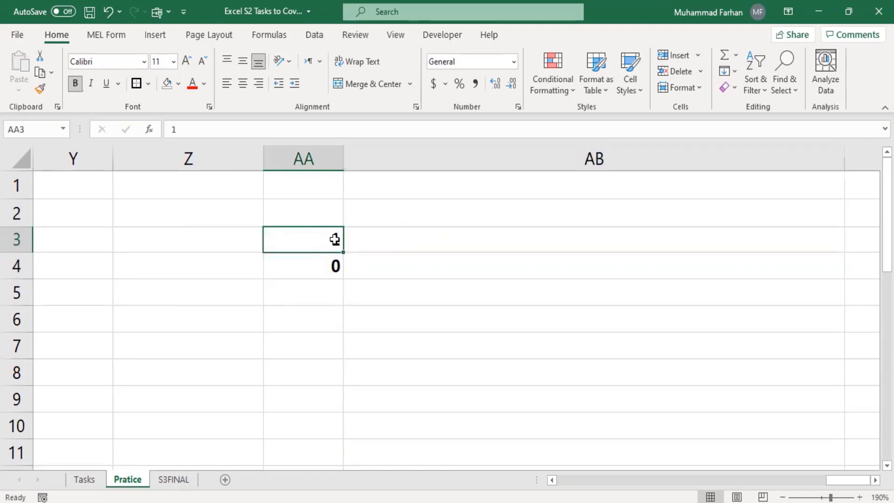
{"action": "left_click", "coordinate": [384, 245]}
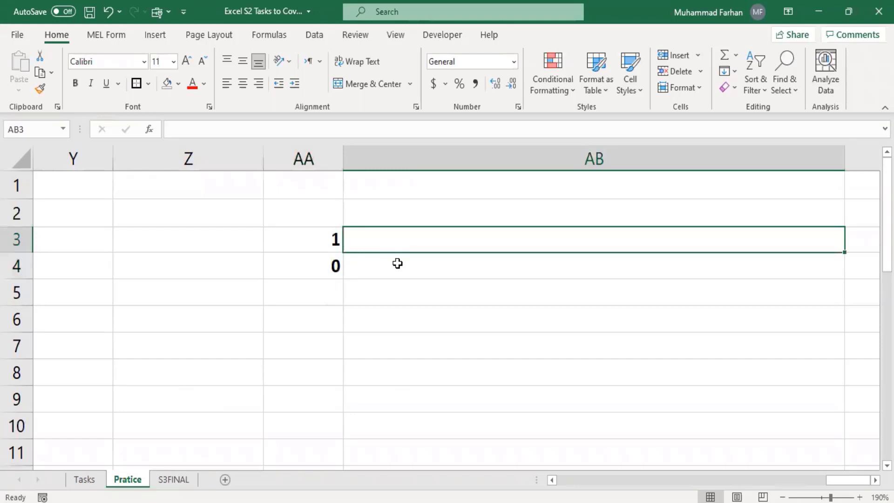
Type =if(AA3=1,"PASS","FAIL") into AB3, referencing AA3 by clicking it
{"action": "type", "text": "=if"}
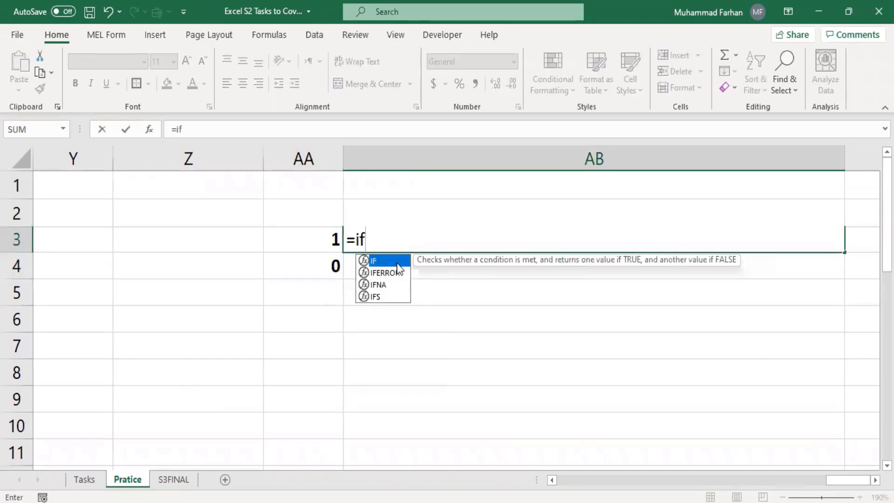
{"action": "type", "text": "("}
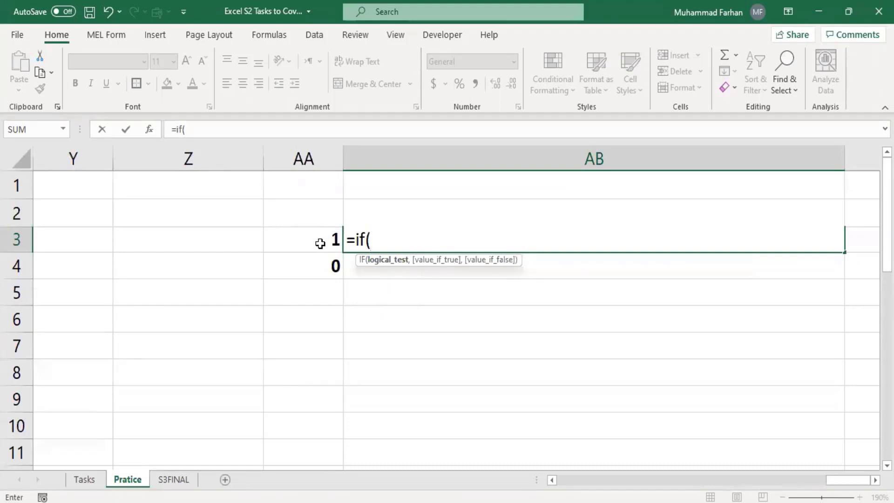
{"action": "left_click", "coordinate": [320, 243]}
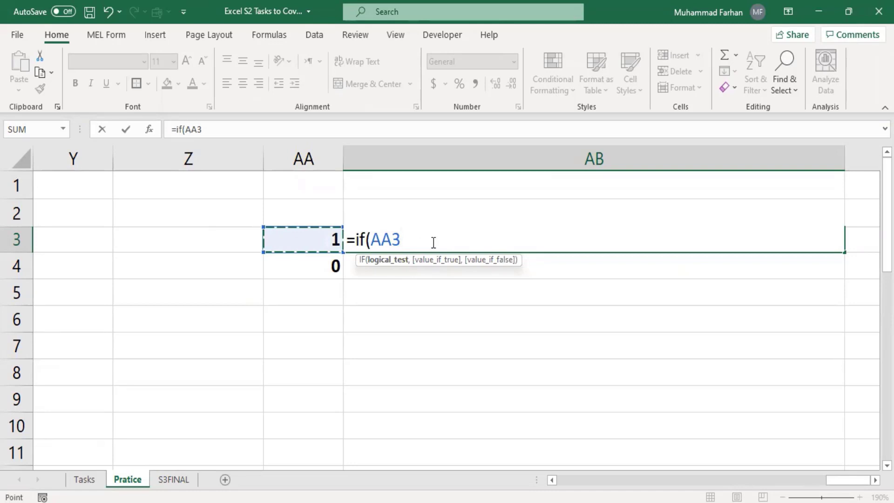
{"action": "type", "text": "="}
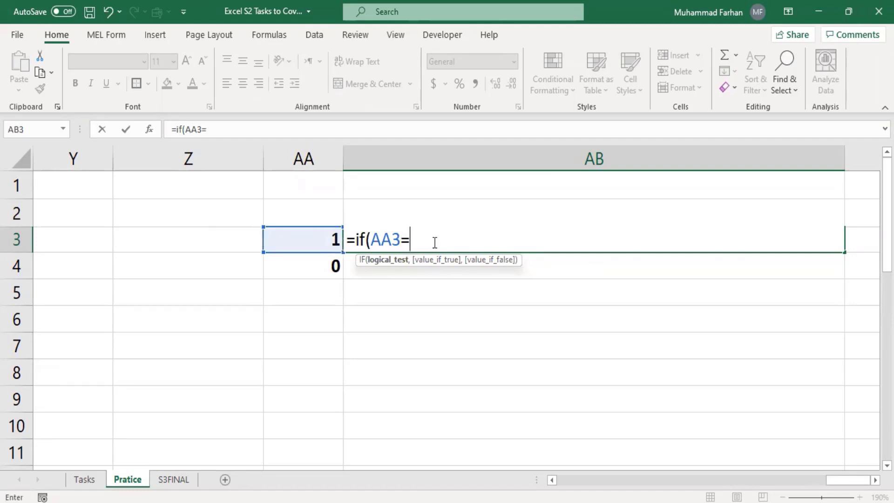
{"action": "type", "text": "1,"}
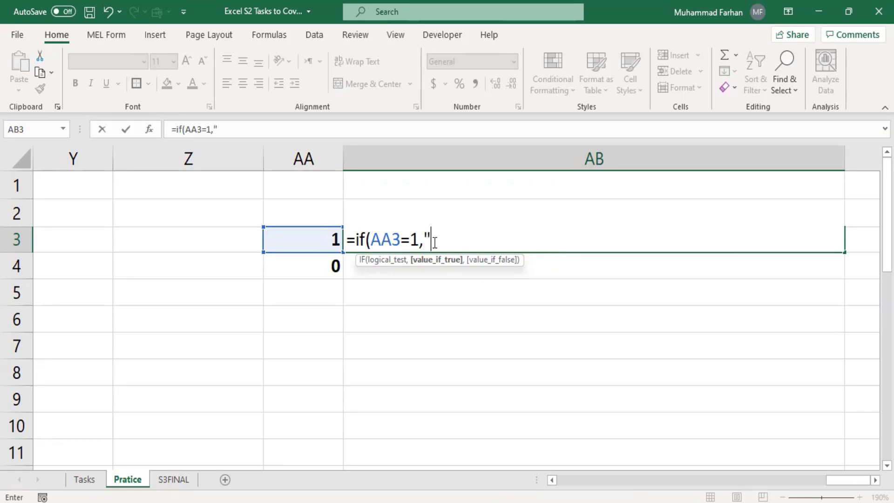
{"action": "type", "text": "PASS\","}
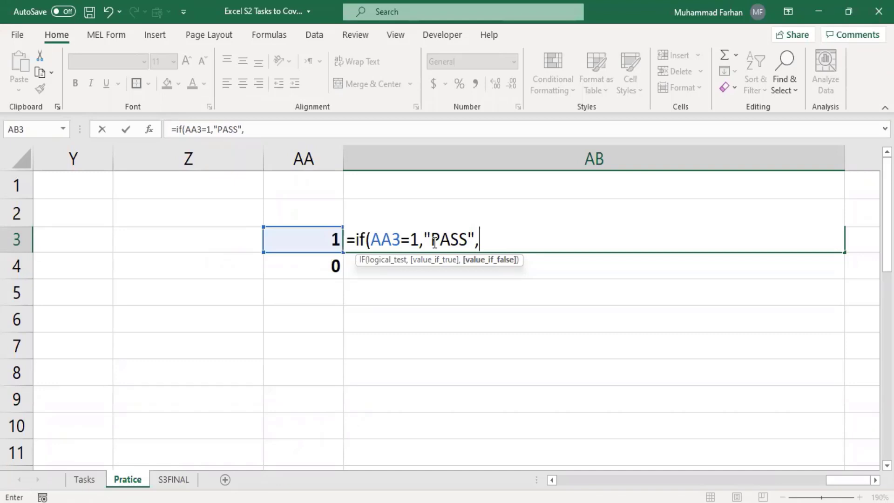
{"action": "type", "text": "\"FAIL"}
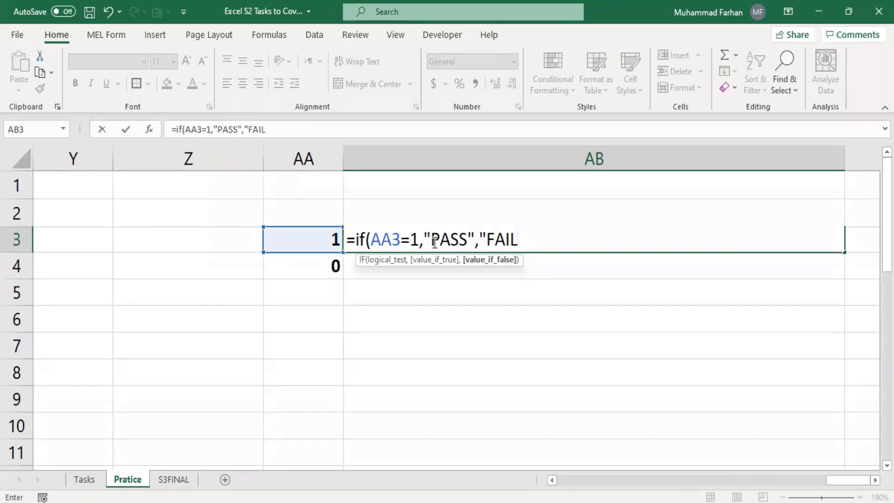
{"action": "type", "text": "\")"}
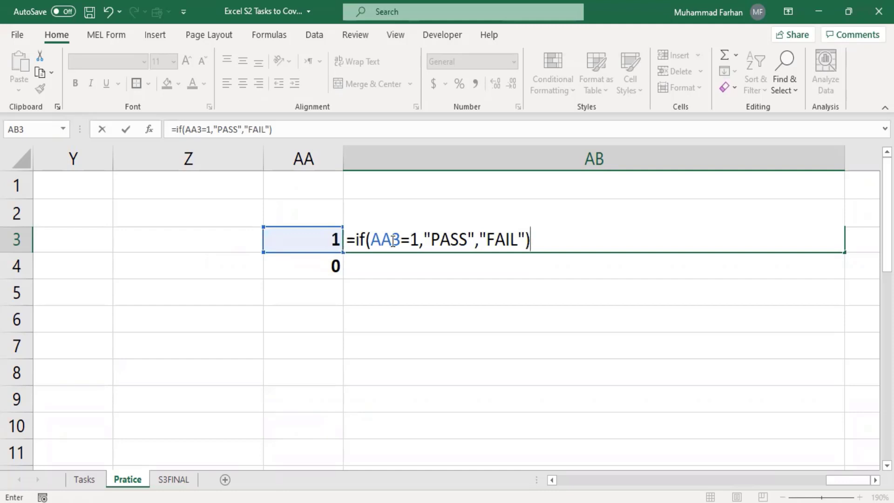
Commit the IF formula in AB3 so it displays PASS
{"action": "key", "text": "Return"}
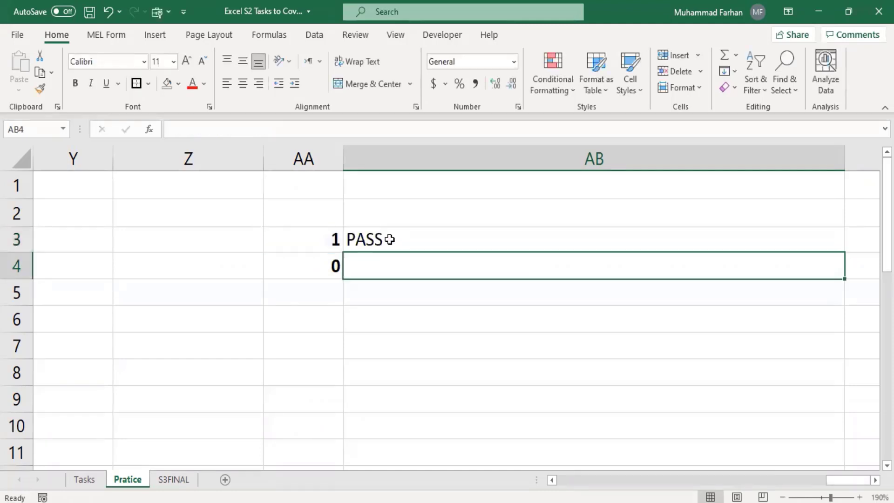
{"action": "key", "text": "Up"}
{"action": "left_click", "coordinate": [323, 239]}
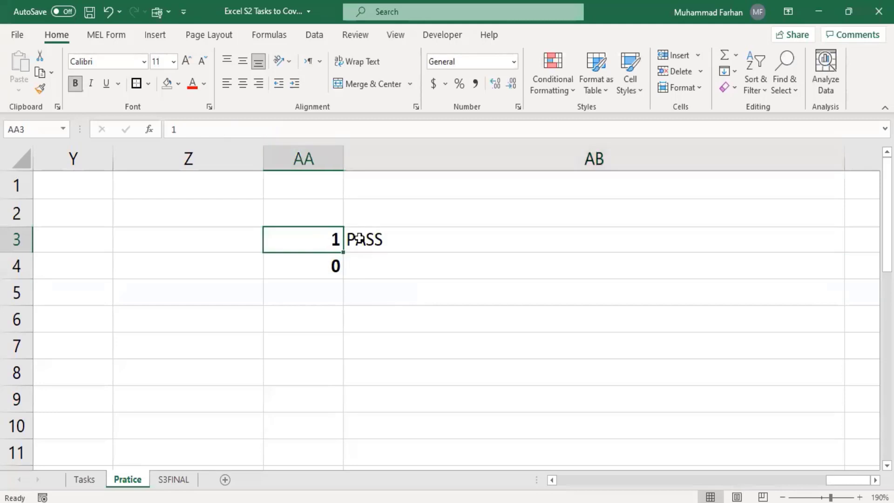
{"action": "key", "text": "Right"}
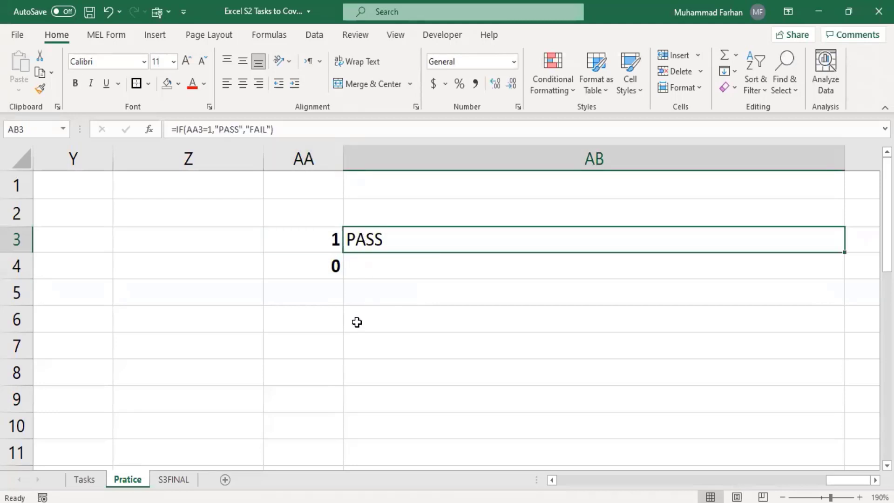
Test the IF result by entering 0, 2, 7 and finally 1 in AA3
{"action": "left_click", "coordinate": [320, 237]}
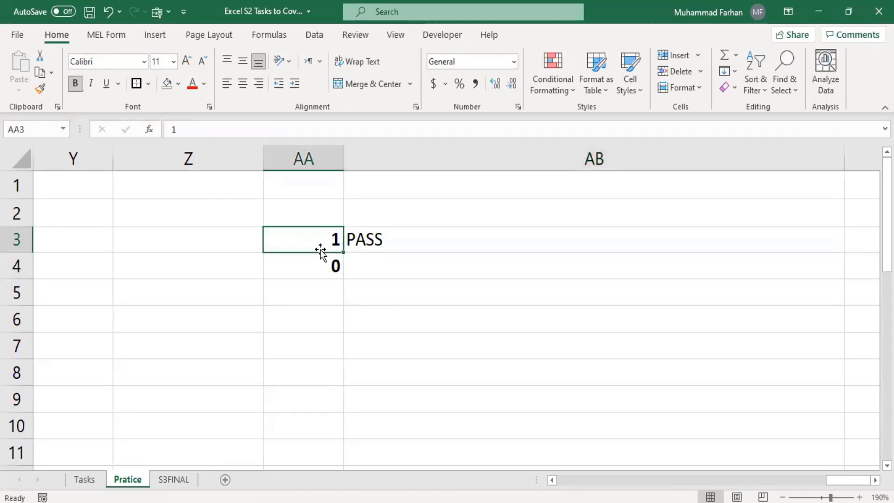
{"action": "type", "text": "0"}
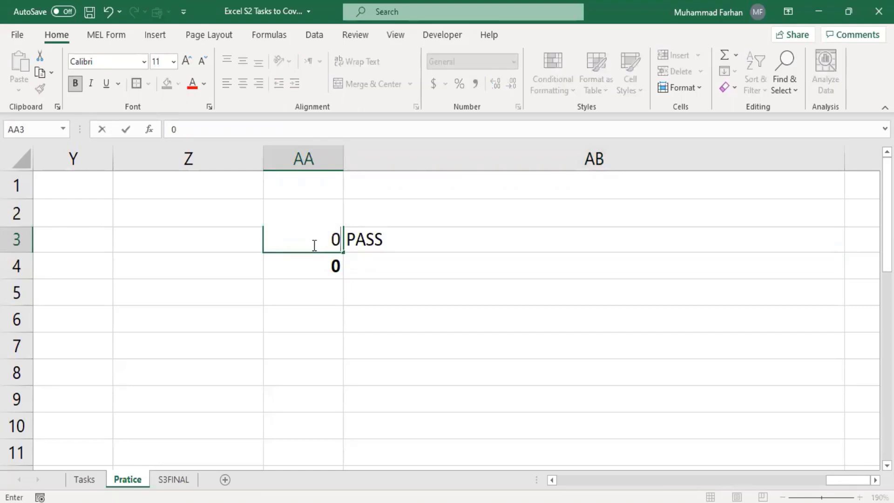
{"action": "key", "text": "Return"}
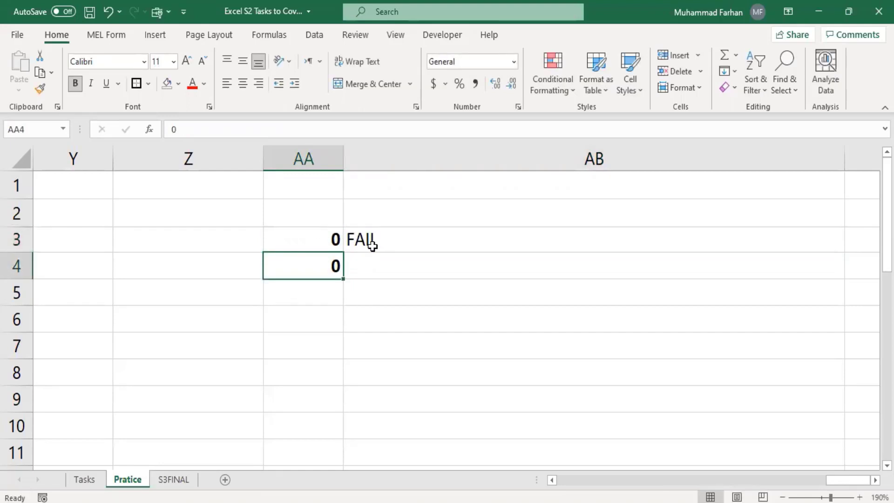
{"action": "left_click", "coordinate": [325, 233]}
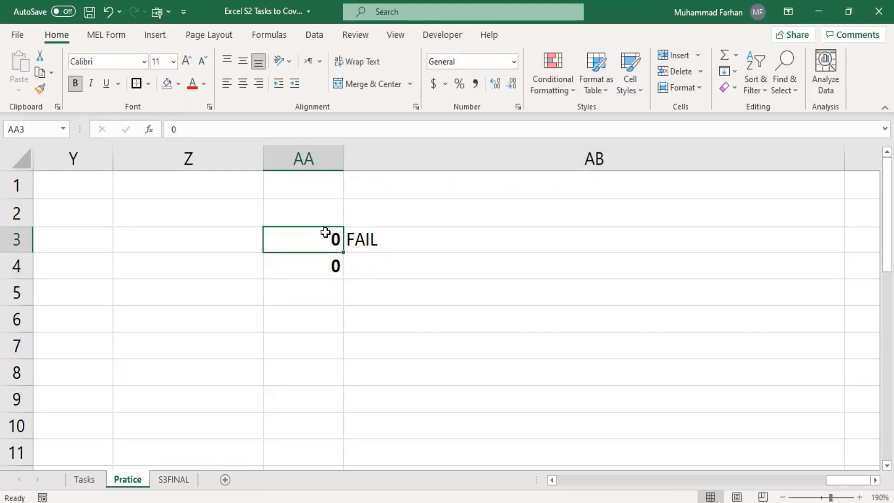
{"action": "type", "text": "2"}
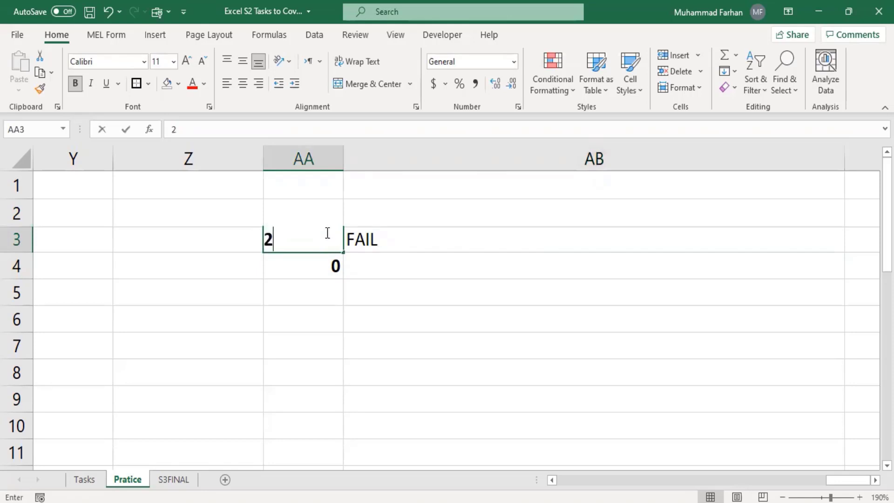
{"action": "key", "text": "Return"}
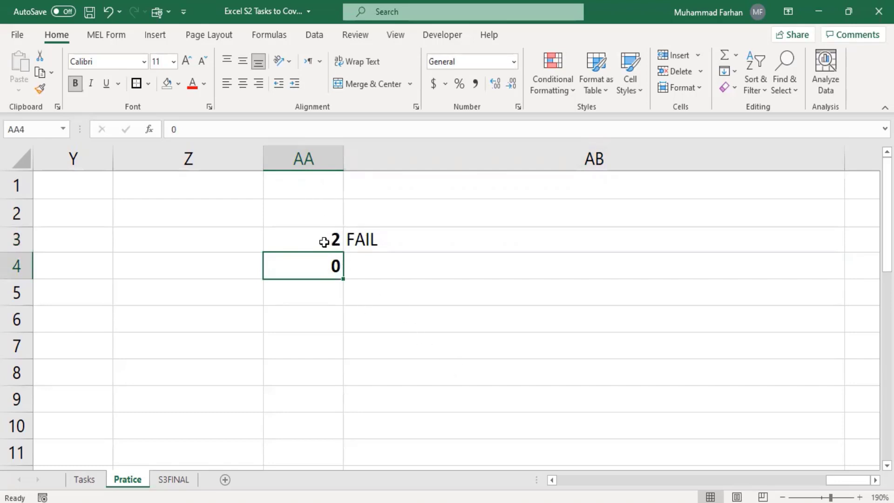
{"action": "left_click", "coordinate": [323, 241]}
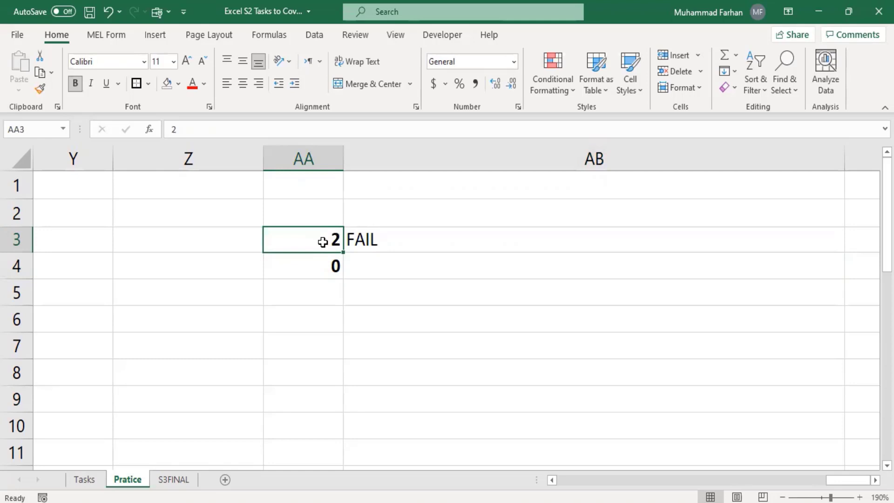
{"action": "type", "text": "7"}
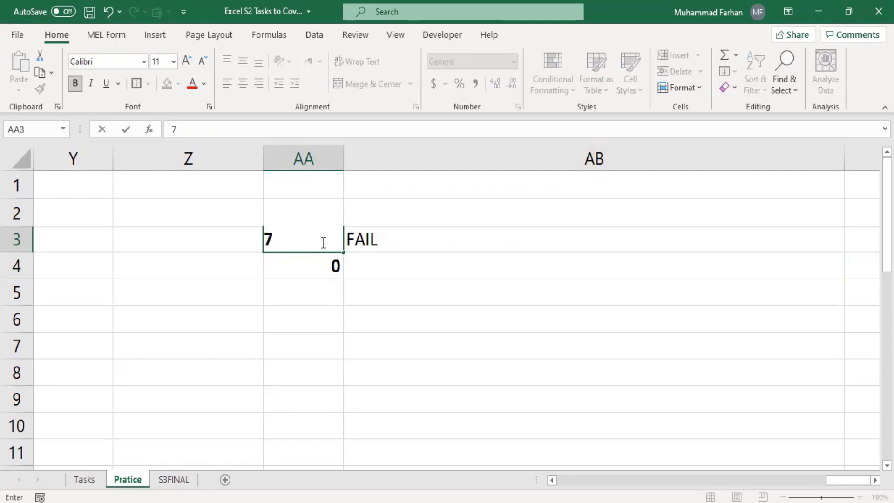
{"action": "key", "text": "Return"}
{"action": "left_click", "coordinate": [323, 241]}
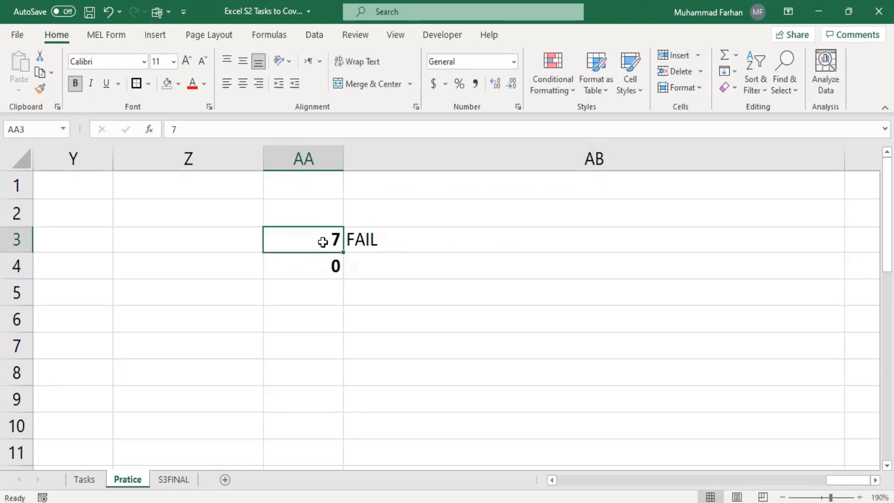
{"action": "type", "text": "1"}
{"action": "key", "text": "Return"}
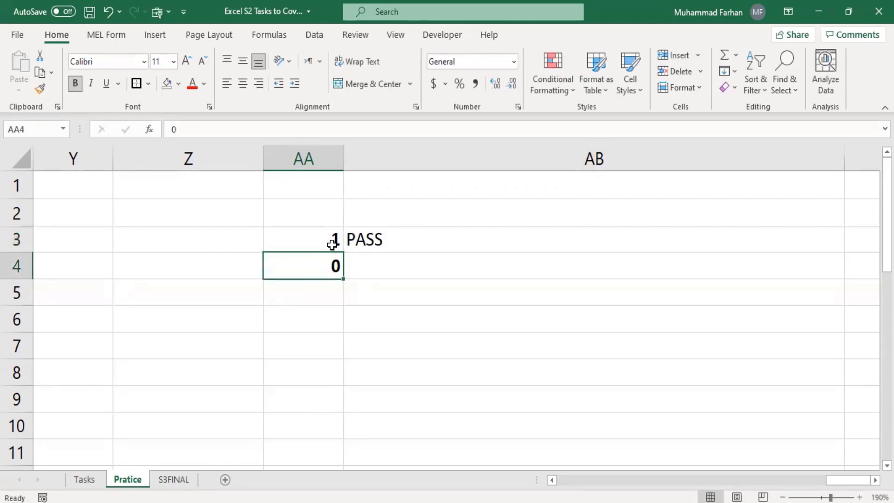
Review AB3's IF formula against the value in AA3
{"action": "left_click", "coordinate": [349, 240]}
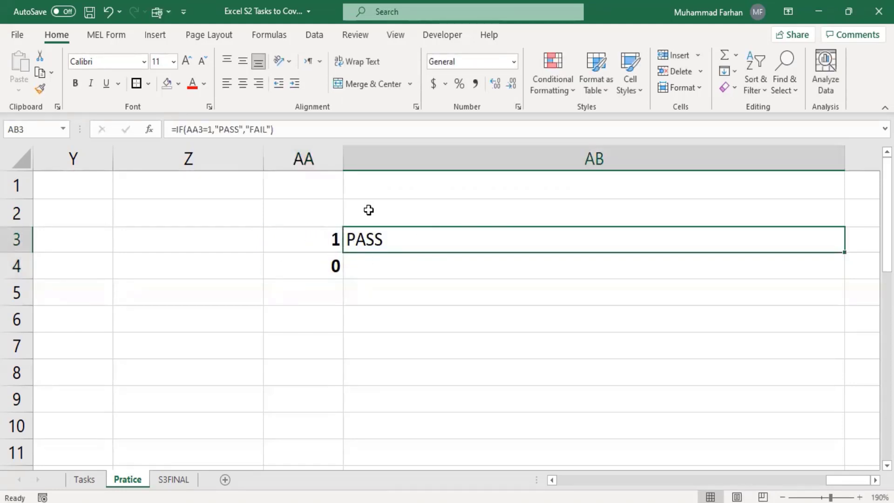
{"action": "left_click", "coordinate": [321, 240]}
{"action": "left_click", "coordinate": [350, 235]}
{"action": "left_click", "coordinate": [326, 244]}
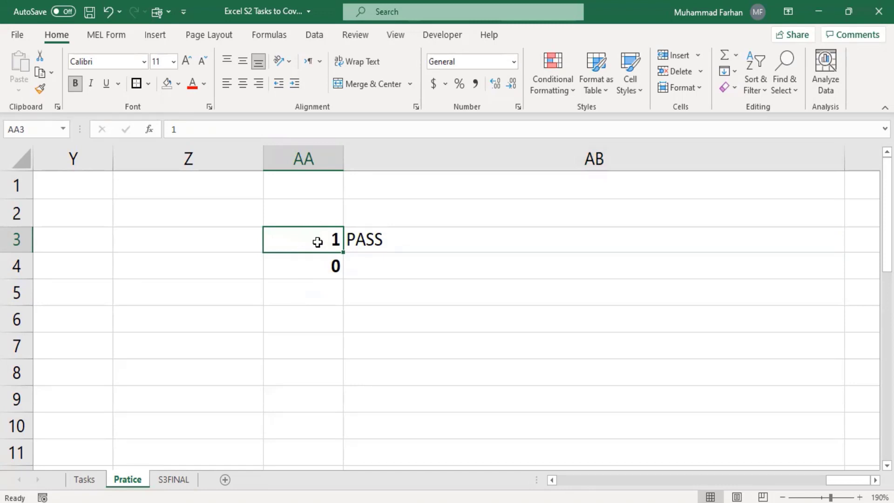
{"action": "left_click", "coordinate": [364, 239]}
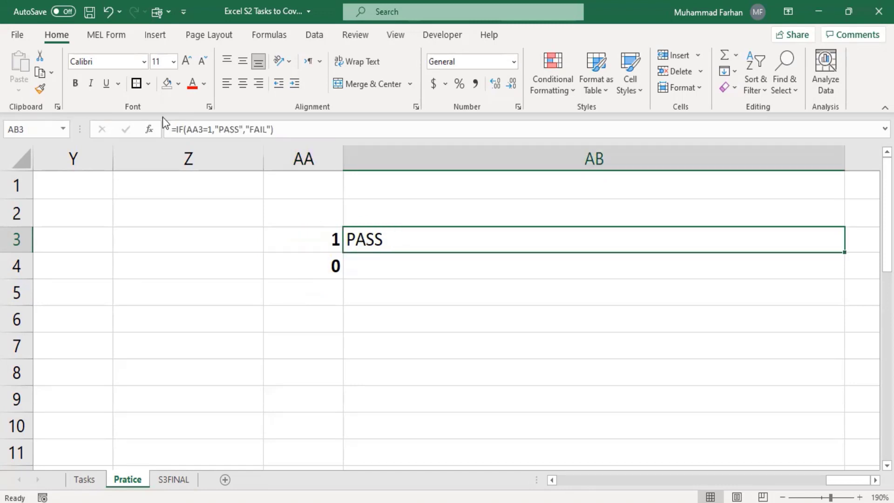
Change AB3's condition from =1 to >33, so it shows FAIL
{"action": "left_click", "coordinate": [205, 130]}
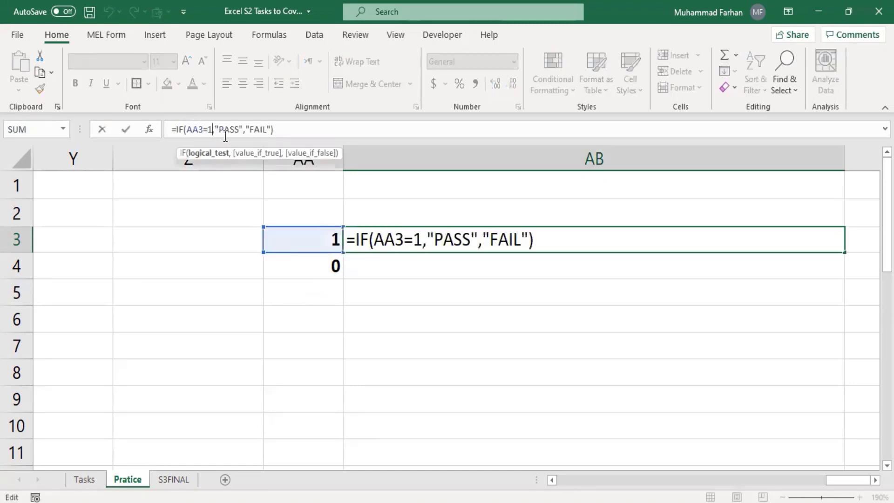
{"action": "key", "text": "BackSpace"}
{"action": "key", "text": "BackSpace"}
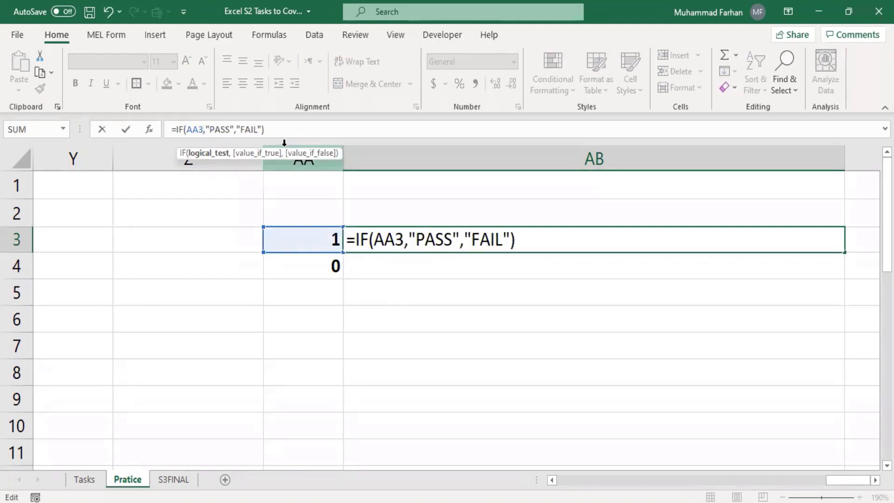
{"action": "type", "text": ">"}
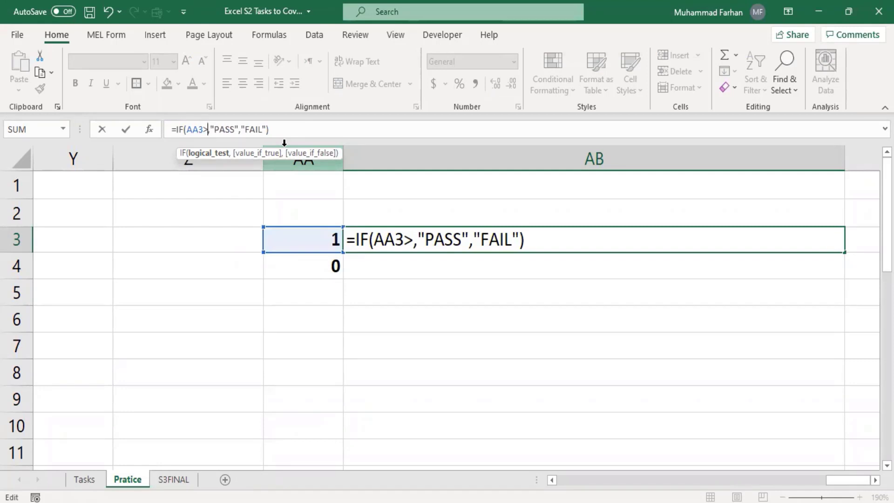
{"action": "type", "text": "33"}
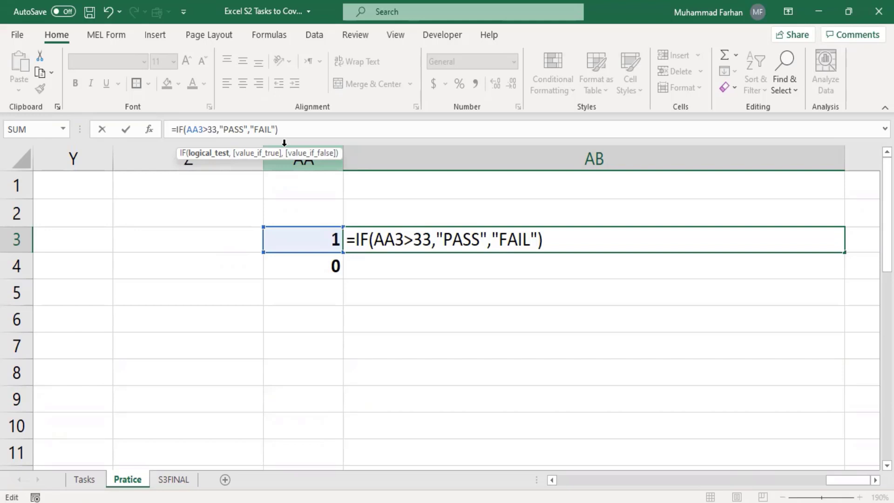
{"action": "key", "text": "Return"}
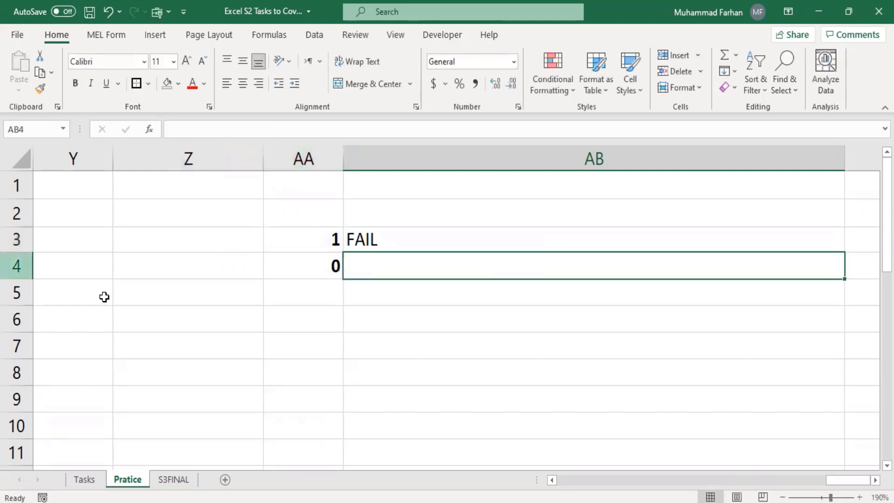
Enter 33 and then 34 in AA3 to test AB3's greater-than-33 check
{"action": "left_click", "coordinate": [325, 237]}
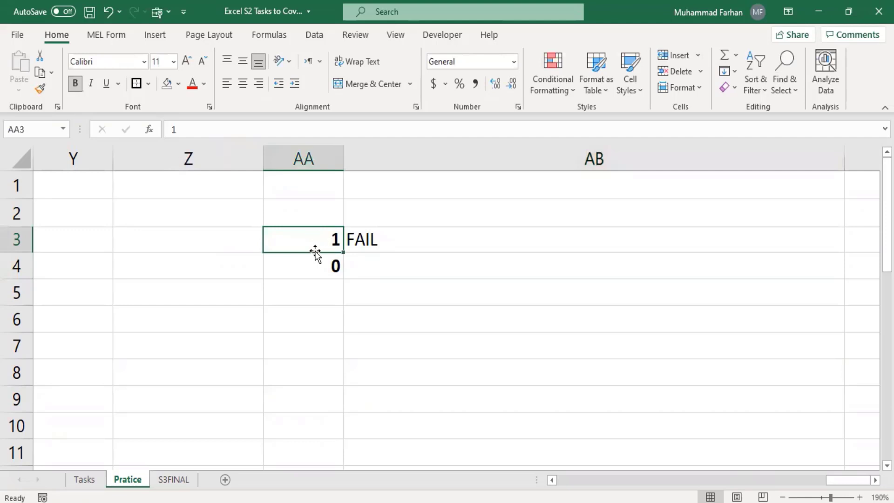
{"action": "type", "text": "33"}
{"action": "key", "text": "Return"}
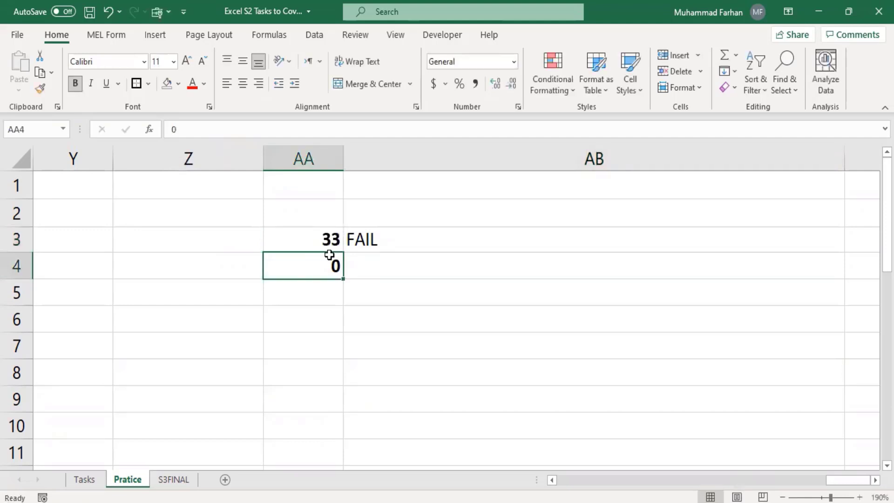
{"action": "left_click", "coordinate": [316, 240]}
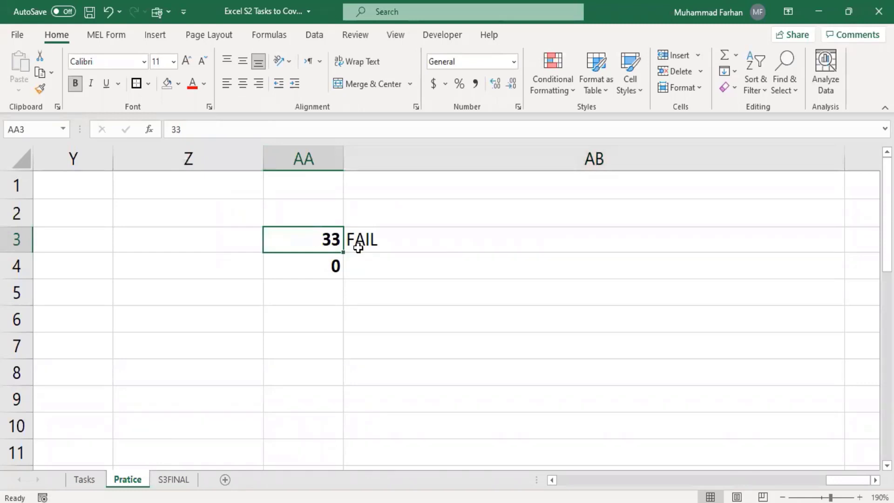
{"action": "type", "text": "34"}
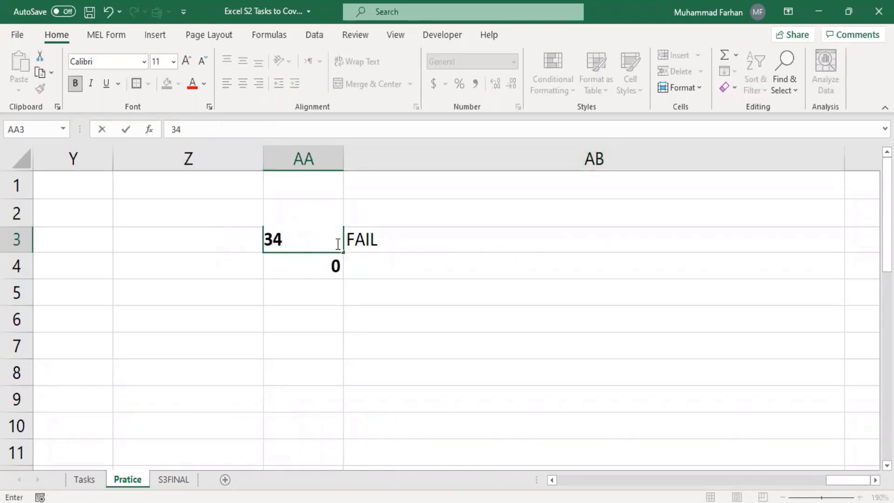
{"action": "key", "text": "Return"}
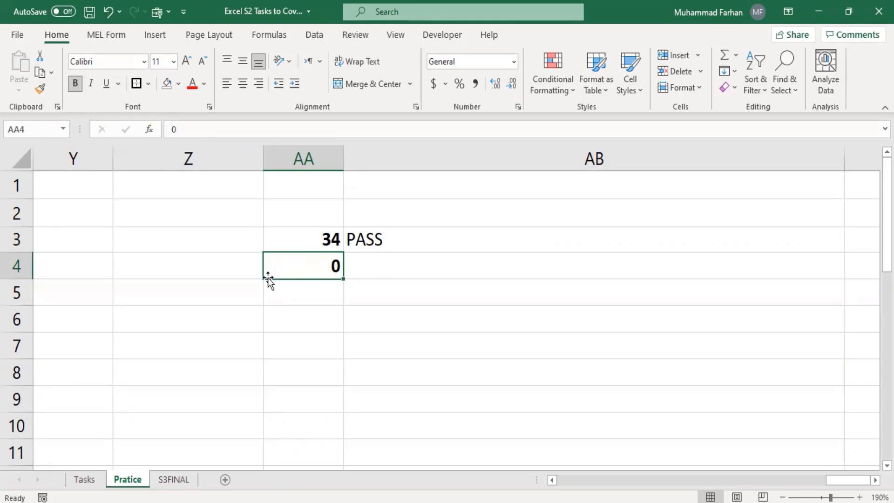
Return to AB3 and bring its IF formula up for editing in the formula bar
{"action": "left_click", "coordinate": [291, 239]}
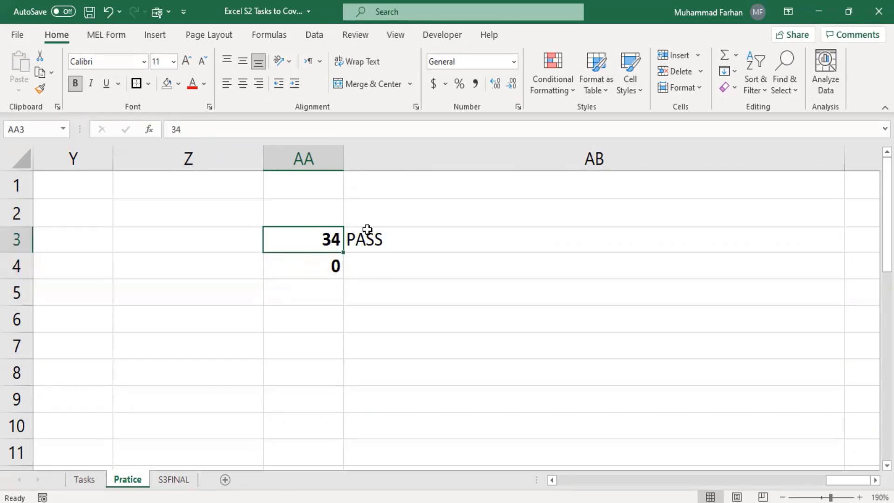
{"action": "left_click", "coordinate": [346, 239]}
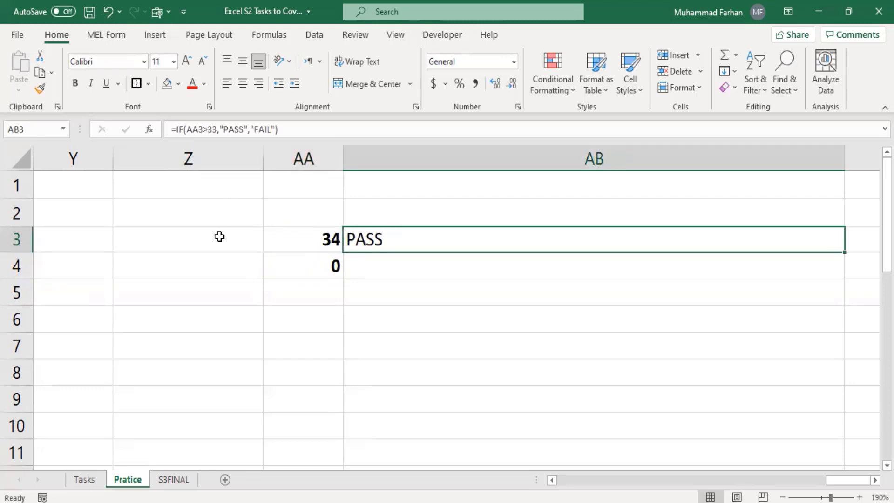
{"action": "left_click", "coordinate": [201, 129]}
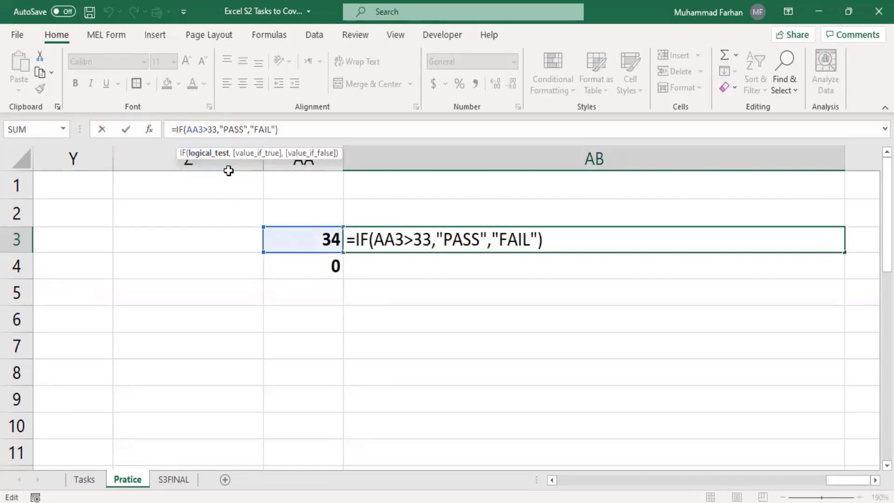
Change AB3's comparison to =>33 so a value of 33 also passes
{"action": "type", "text": "="}
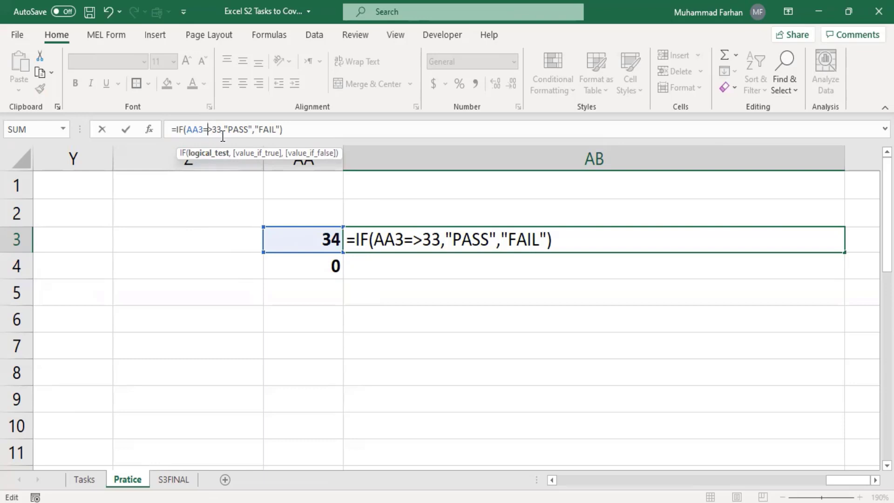
{"action": "left_click", "coordinate": [303, 132]}
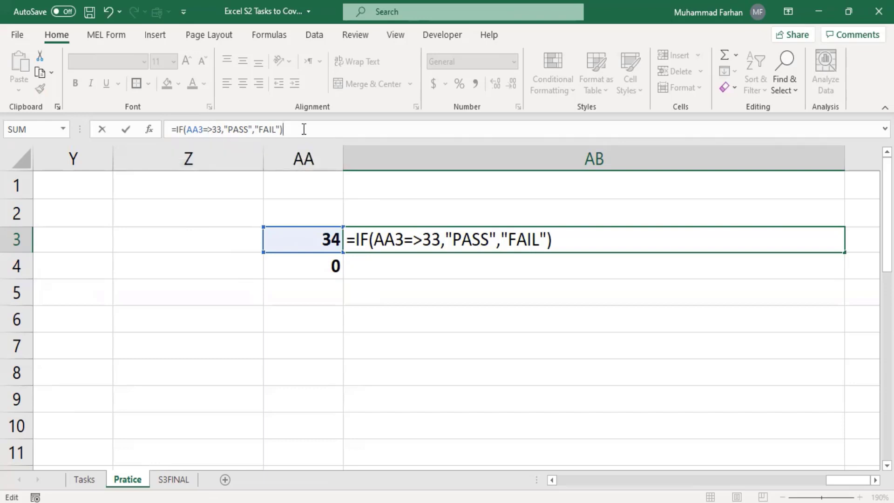
{"action": "key", "text": "Return"}
{"action": "left_click", "coordinate": [346, 238]}
Set AA3 to 33, then to 32, to check the revised PASS/FAIL test
{"action": "left_click", "coordinate": [268, 232]}
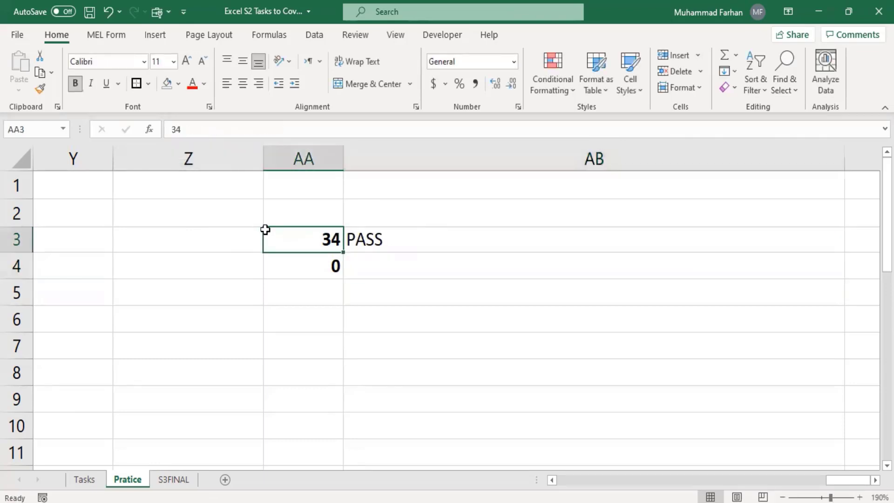
{"action": "left_click", "coordinate": [220, 129]}
{"action": "key", "text": "BackSpace"}
{"action": "type", "text": "3"}
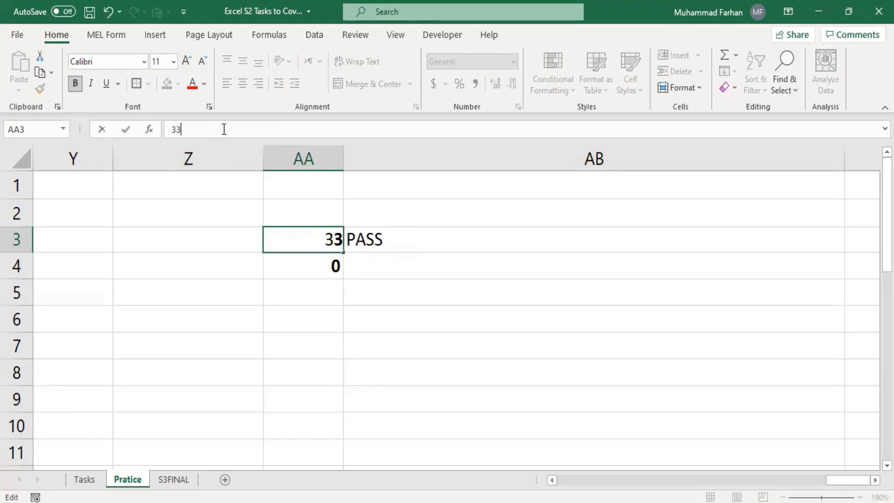
{"action": "key", "text": "Return"}
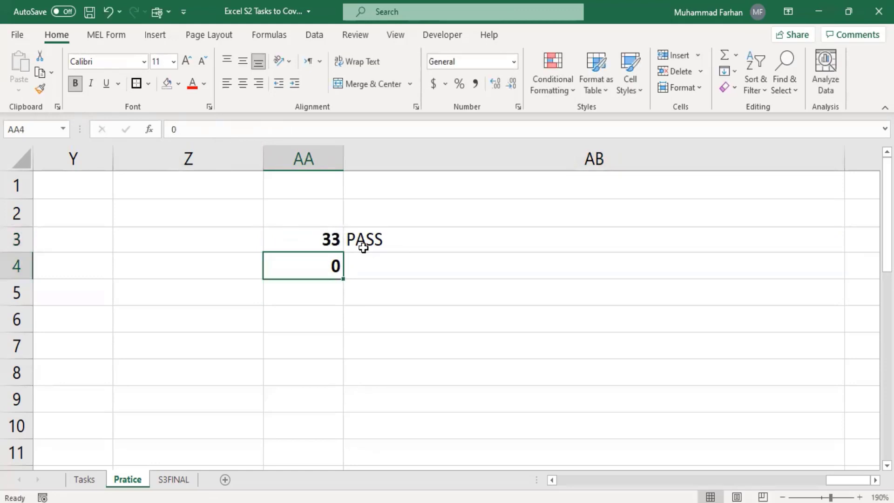
{"action": "left_click", "coordinate": [343, 242]}
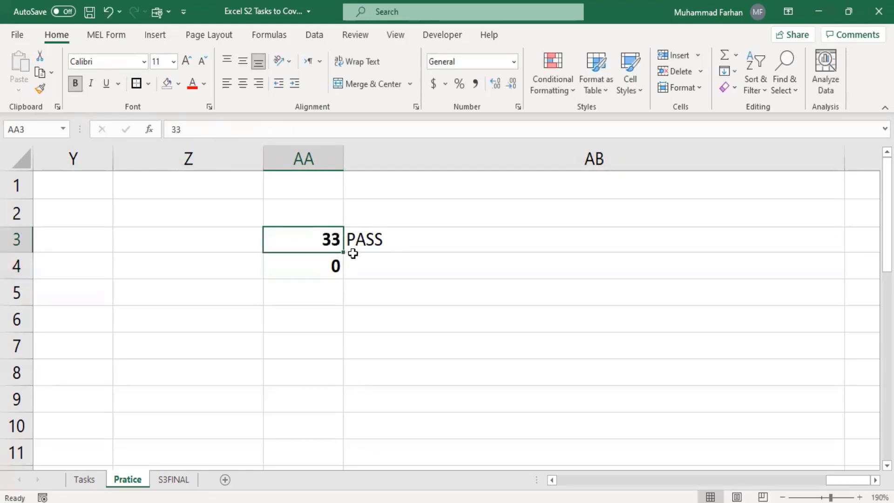
{"action": "type", "text": "32"}
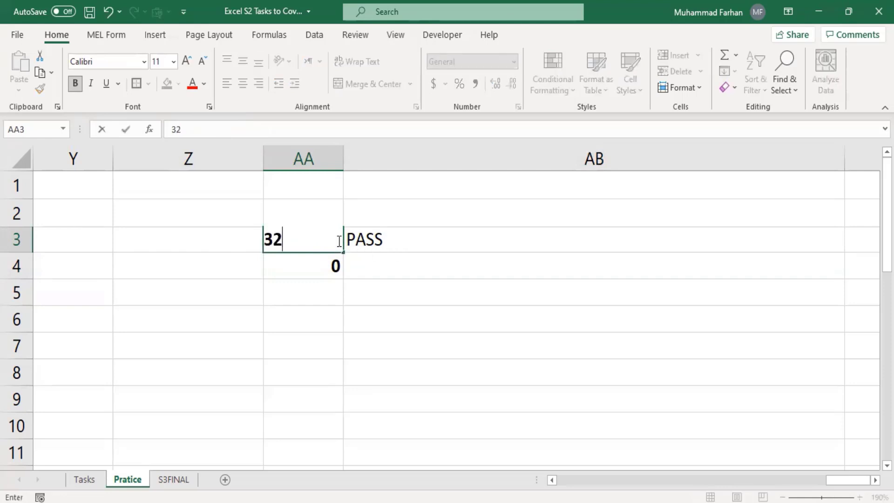
{"action": "key", "text": "Return"}
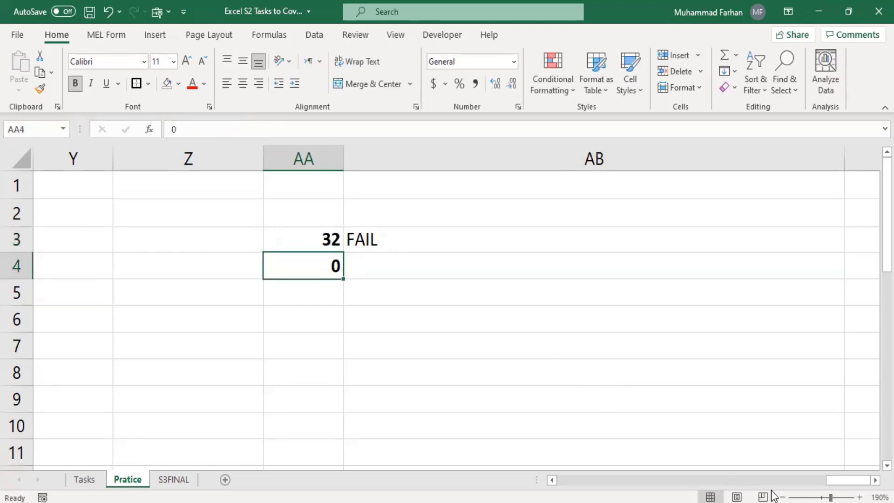
Confirm =IF(N4>33%,"PASS","FAIL") in O4 of the Result % column
{"action": "left_click_drag", "start_coordinate": [842, 479], "coordinate": [673, 481]}
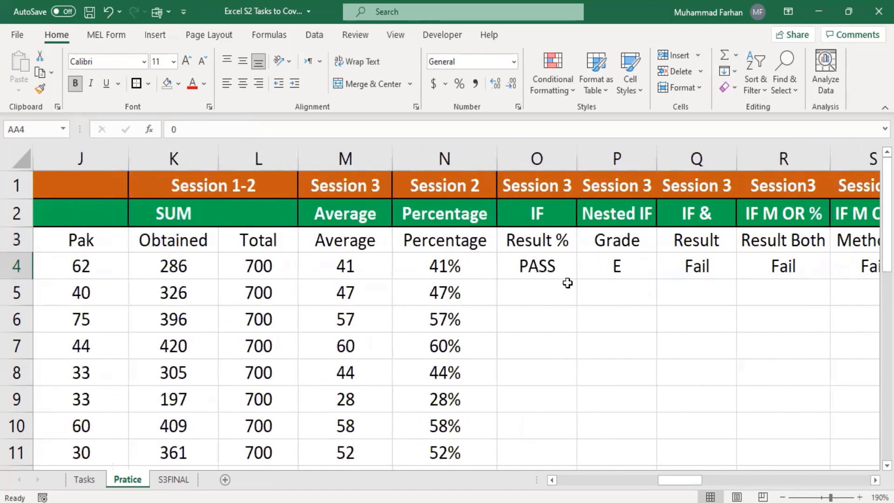
{"action": "left_click", "coordinate": [539, 264]}
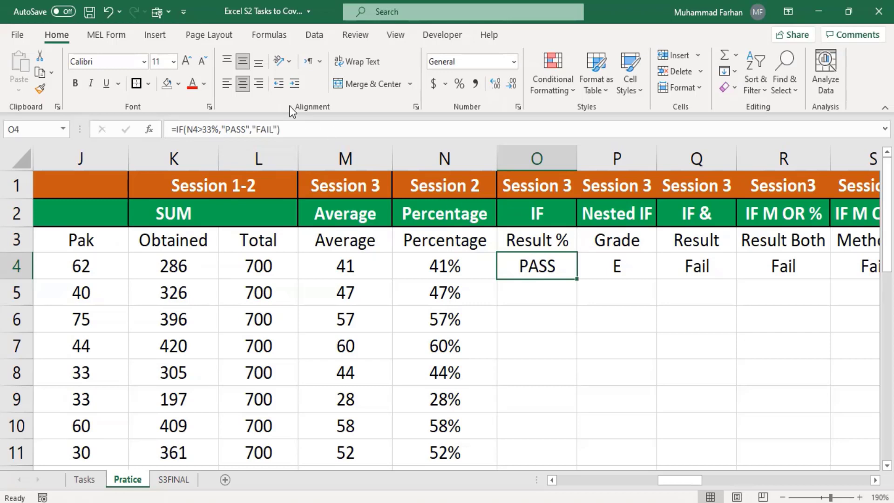
{"action": "left_click", "coordinate": [316, 130]}
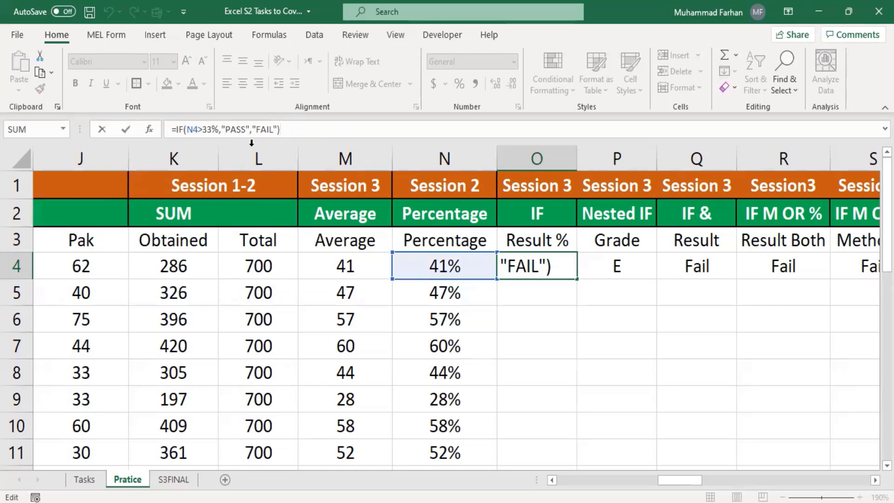
{"action": "key", "text": "Return"}
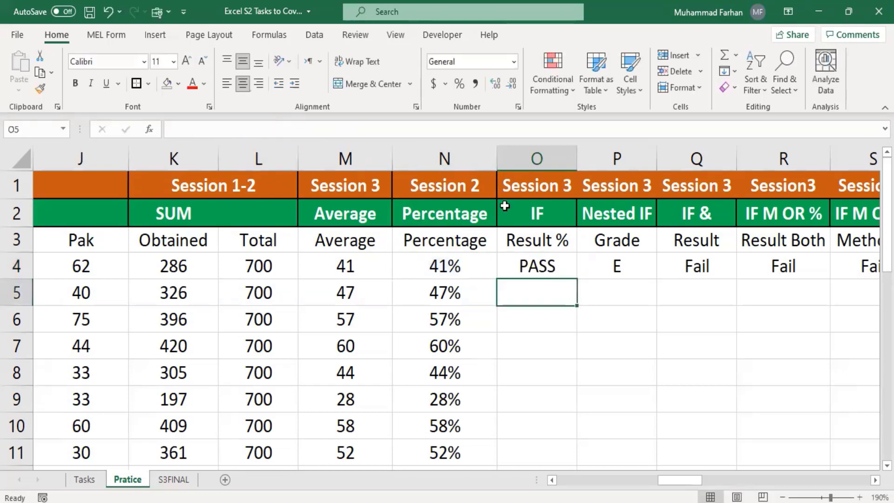
Fill O4's PASS/FAIL formula down to O18 and check the copy in O5
{"action": "left_click", "coordinate": [529, 275]}
{"action": "left_click_drag", "start_coordinate": [575, 279], "coordinate": [541, 296]}
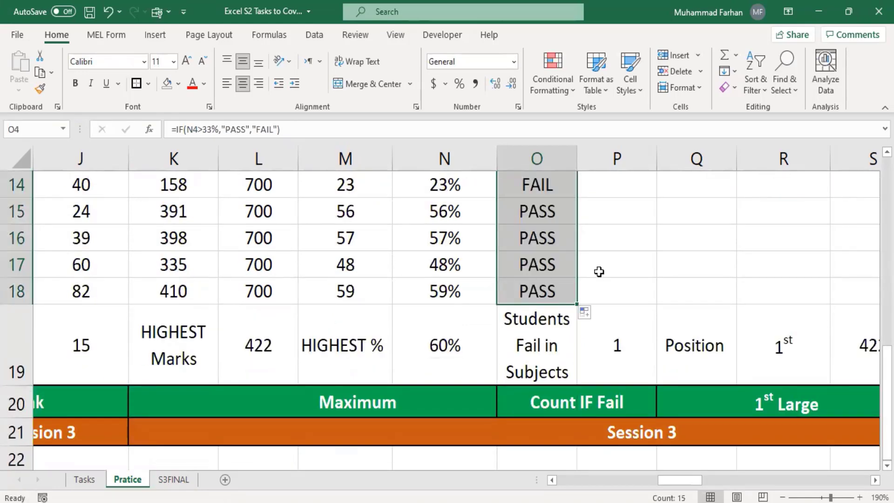
{"action": "scroll", "coordinate": [599, 271], "scroll_direction": "up", "scroll_amount": 4}
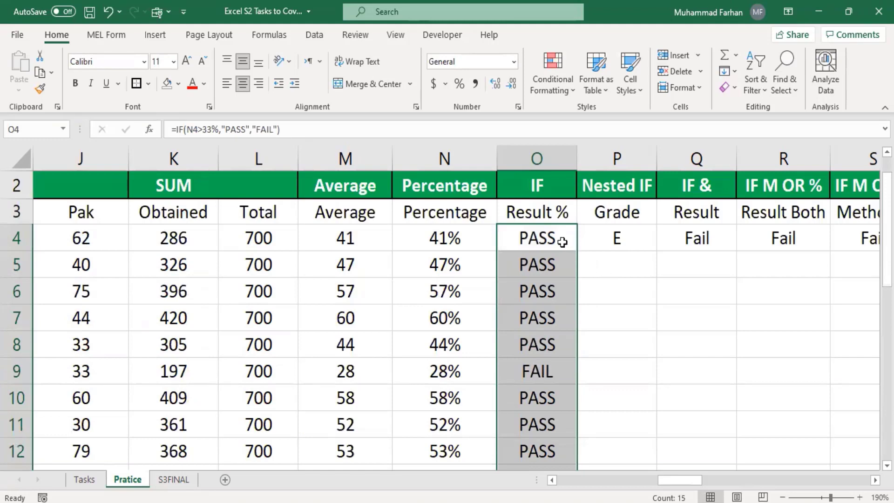
{"action": "left_click", "coordinate": [557, 274]}
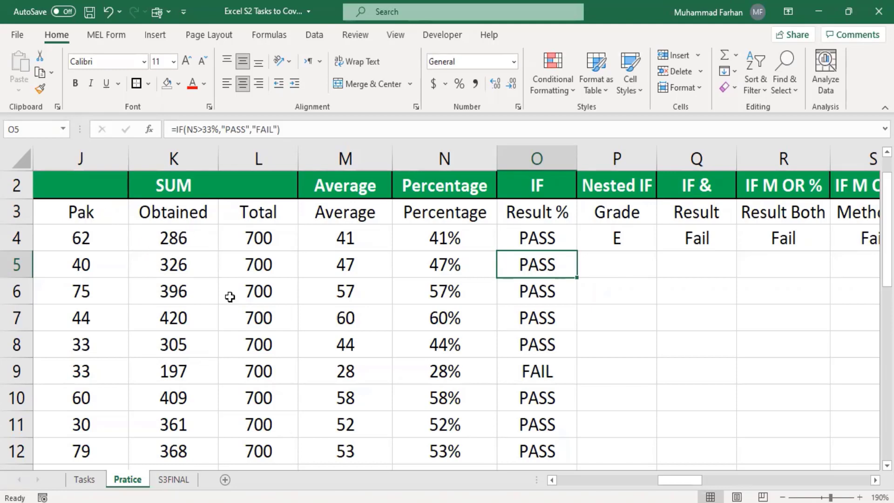
Change row 4's Urdu mark to 2, then to 50
{"action": "left_click_drag", "start_coordinate": [674, 480], "coordinate": [620, 473]}
{"action": "left_click", "coordinate": [244, 229]}
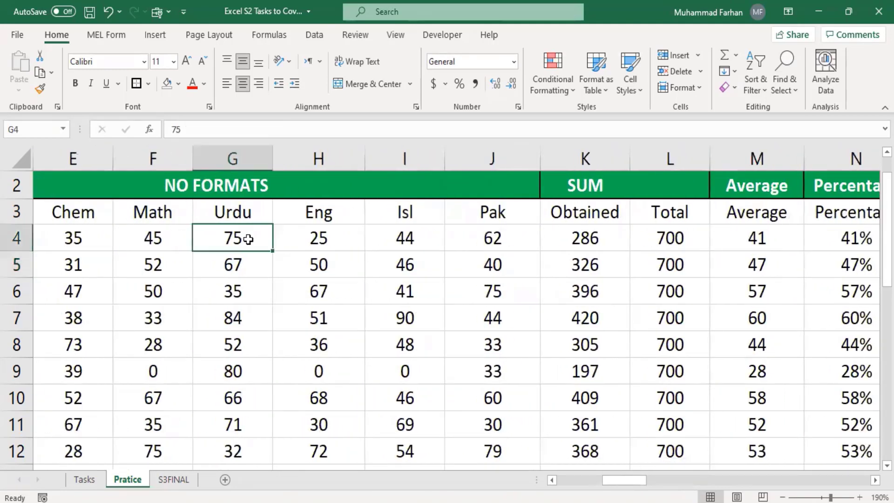
{"action": "type", "text": "2"}
{"action": "left_click", "coordinate": [328, 249]}
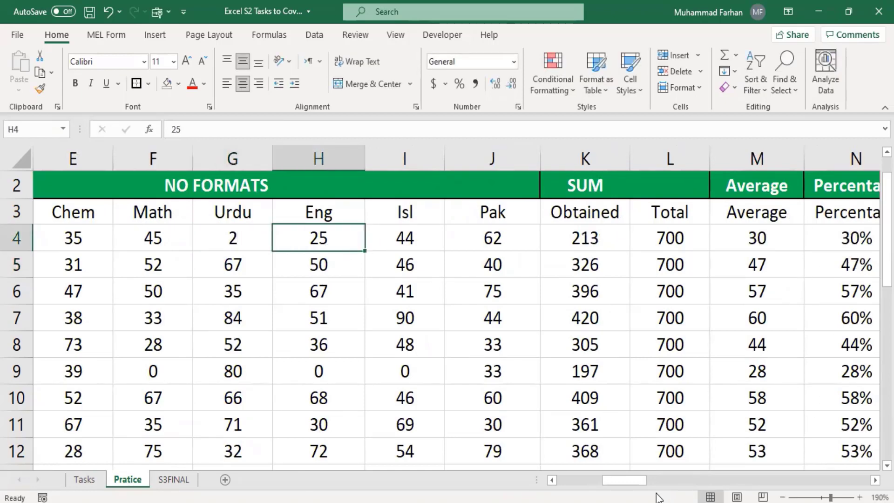
{"action": "left_click_drag", "start_coordinate": [638, 480], "coordinate": [684, 481]}
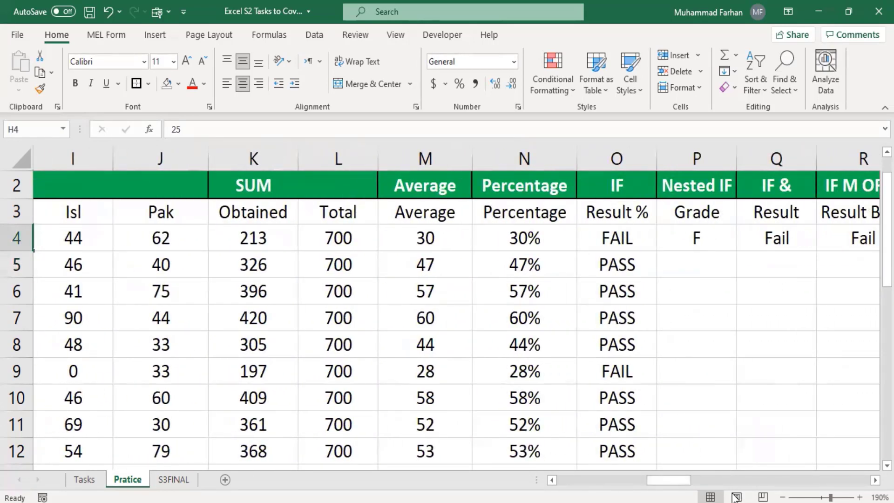
{"action": "left_click_drag", "start_coordinate": [683, 479], "coordinate": [628, 480]}
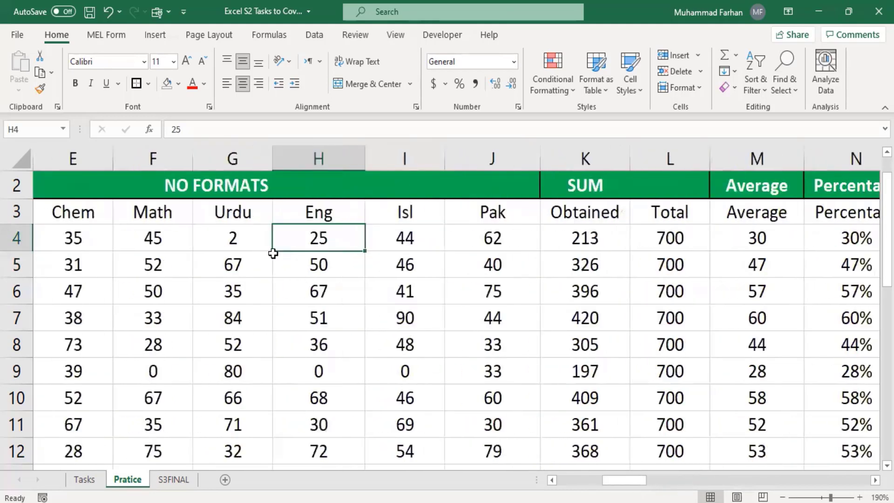
{"action": "left_click", "coordinate": [248, 235]}
{"action": "type", "text": "50"}
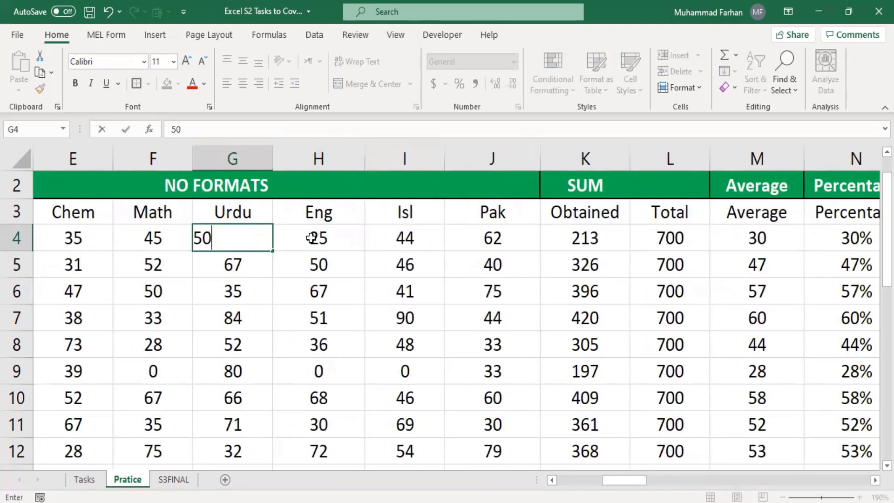
{"action": "left_click", "coordinate": [315, 235]}
Set row 4's Eng mark to 80, Isl to 90 and Chem to 80
{"action": "double_click", "coordinate": [317, 240]}
{"action": "key", "text": "BackSpace"}
{"action": "key", "text": "BackSpace"}
{"action": "type", "text": "80"}
{"action": "left_click", "coordinate": [377, 244]}
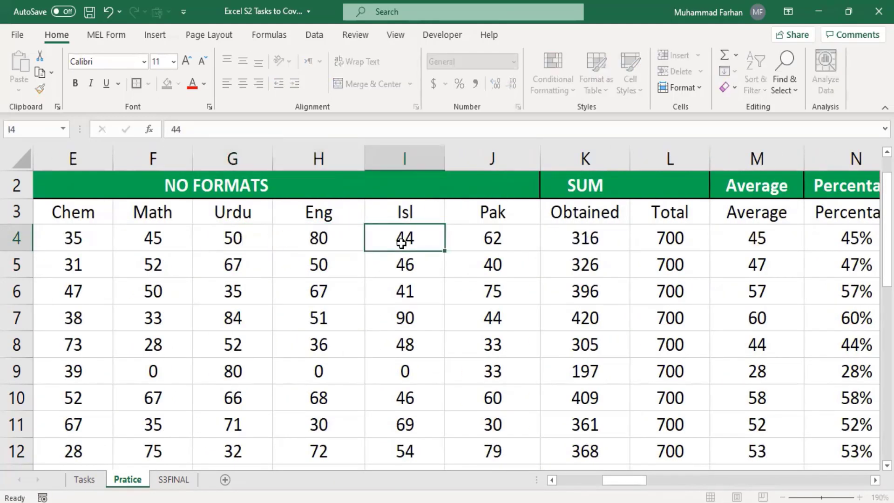
{"action": "double_click", "coordinate": [401, 245]}
{"action": "key", "text": "BackSpace"}
{"action": "key", "text": "BackSpace"}
{"action": "type", "text": "90"}
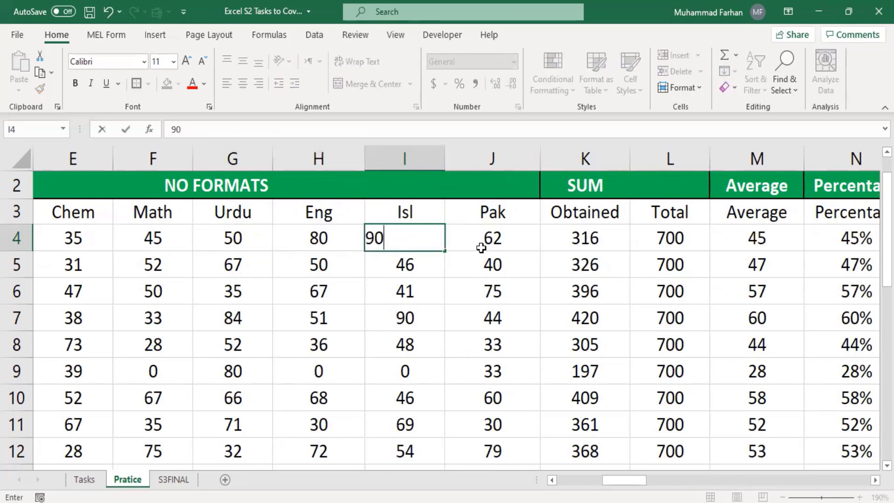
{"action": "left_click", "coordinate": [480, 247]}
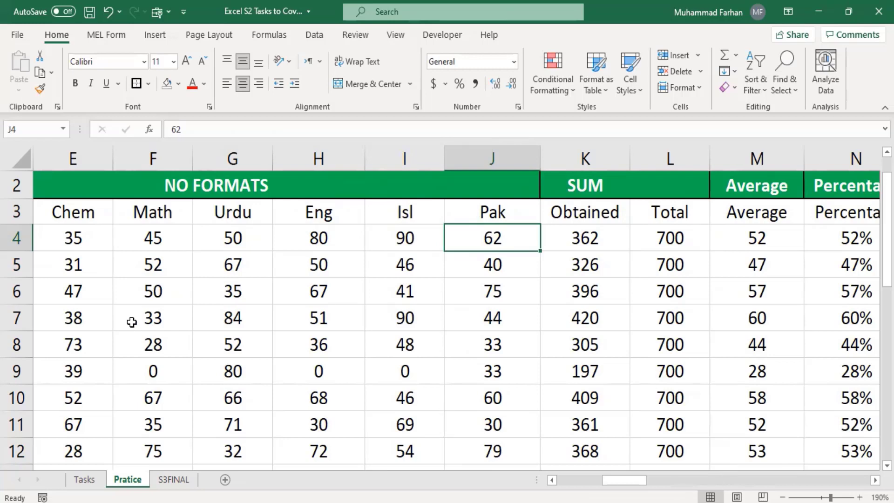
{"action": "left_click", "coordinate": [96, 247]}
{"action": "type", "text": "80"}
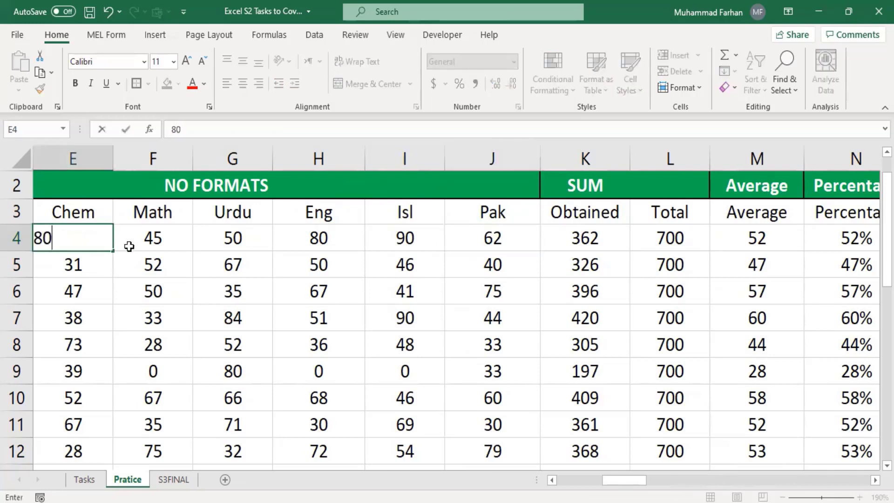
{"action": "left_click", "coordinate": [175, 251]}
Set row 4's Math and Urdu marks both to 90
{"action": "left_click", "coordinate": [169, 240]}
{"action": "double_click", "coordinate": [170, 240]}
{"action": "key", "text": "BackSpace"}
{"action": "key", "text": "BackSpace"}
{"action": "type", "text": "90"}
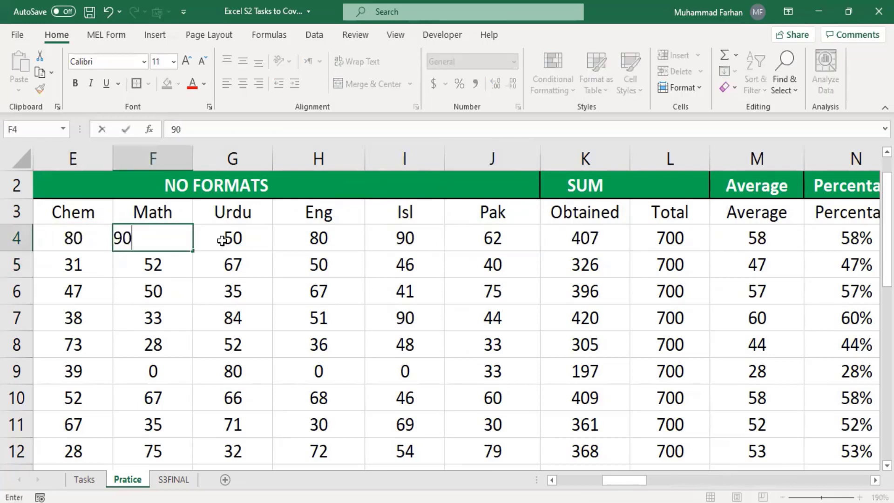
{"action": "left_click", "coordinate": [322, 239]}
{"action": "left_click", "coordinate": [239, 234]}
{"action": "double_click", "coordinate": [244, 234]}
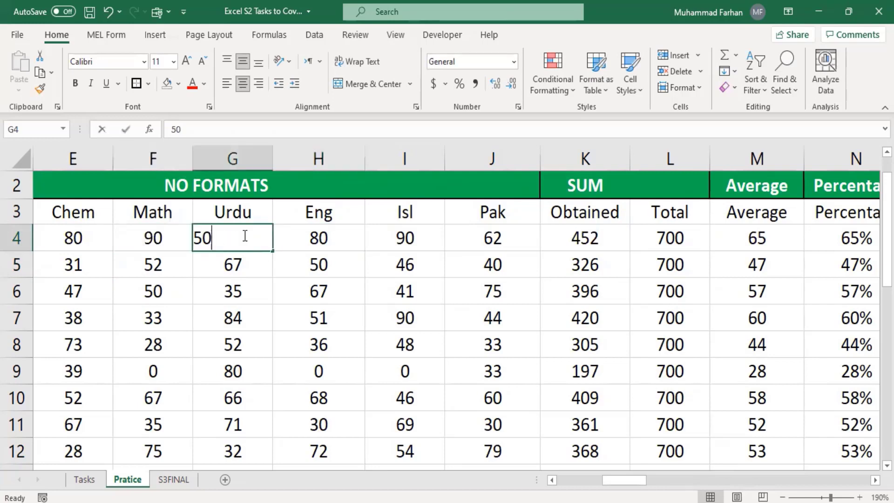
{"action": "key", "text": "BackSpace"}
{"action": "key", "text": "BackSpace"}
{"action": "type", "text": "90"}
{"action": "left_click", "coordinate": [460, 238]}
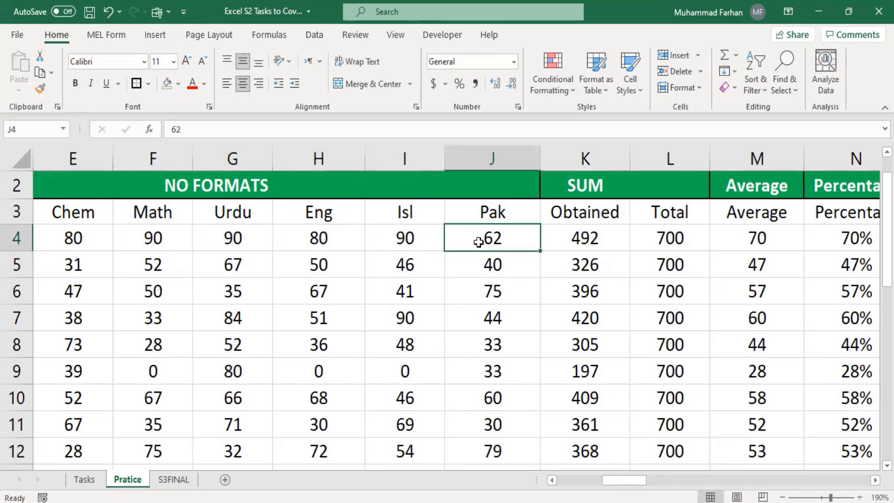
Set row 4's Pak mark to 90
{"action": "double_click", "coordinate": [477, 239]}
{"action": "key", "text": "BackSpace"}
{"action": "key", "text": "BackSpace"}
{"action": "type", "text": "9"}
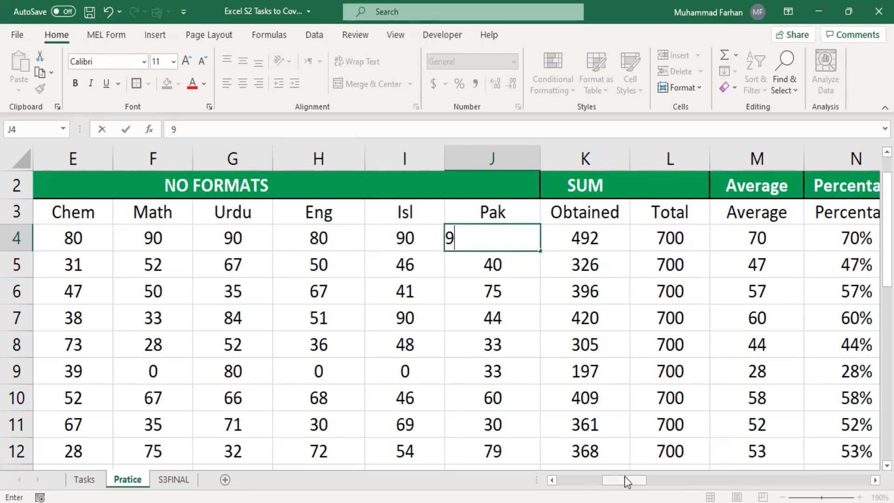
{"action": "left_click_drag", "start_coordinate": [624, 476], "coordinate": [645, 482]}
{"action": "type", "text": "0"}
{"action": "key", "text": "Return"}
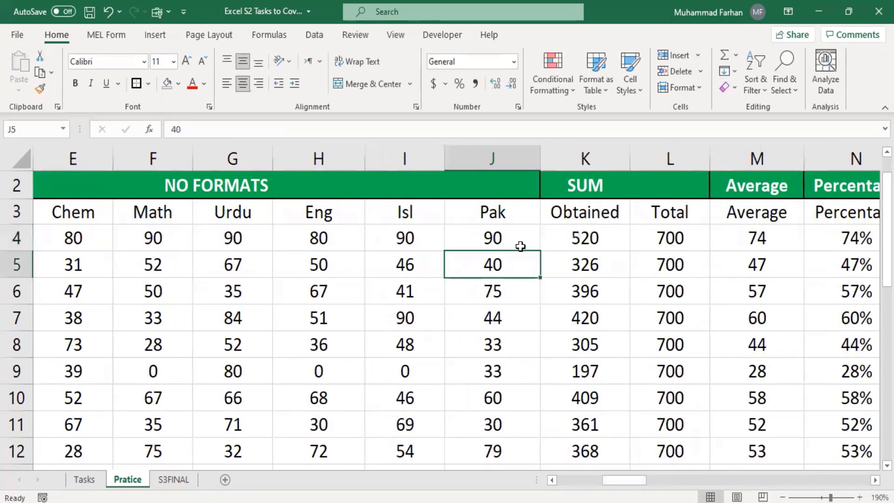
{"action": "left_click", "coordinate": [503, 236]}
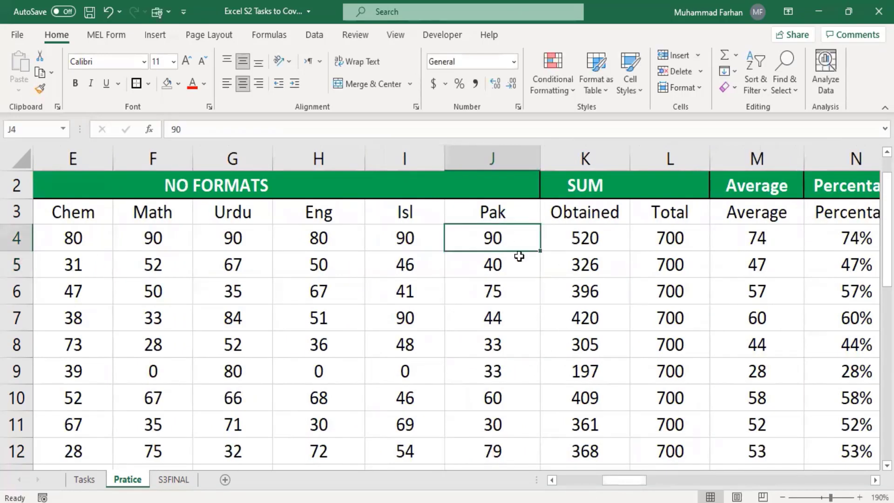
Raise row 4's Eng mark to 90 and set its Phy mark to 60
{"action": "left_click", "coordinate": [315, 239]}
{"action": "type", "text": "90"}
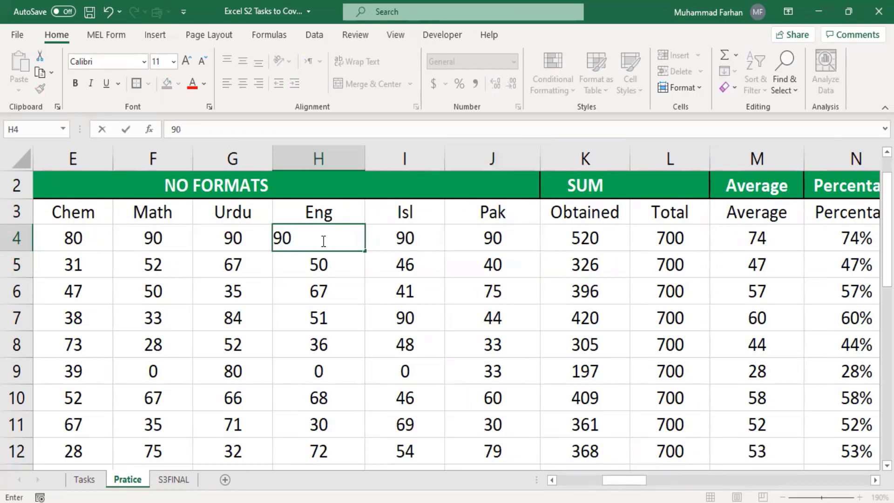
{"action": "key", "text": "Return"}
{"action": "left_click_drag", "start_coordinate": [627, 484], "coordinate": [582, 466]}
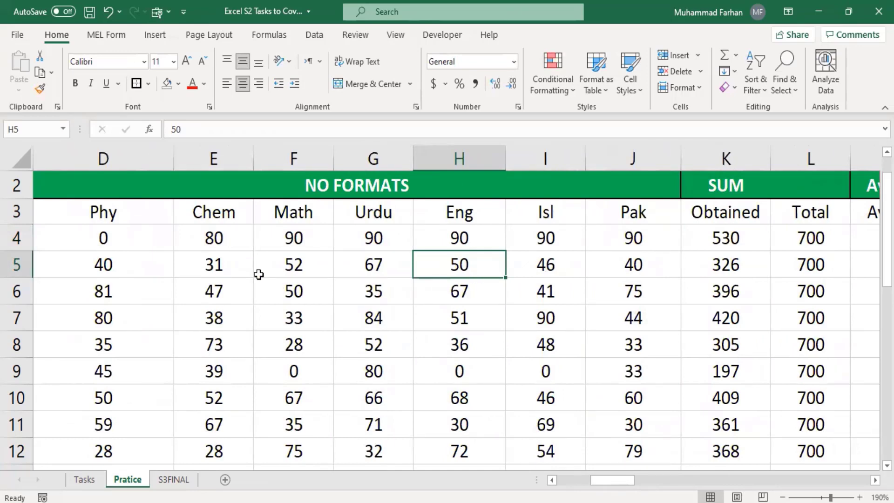
{"action": "left_click", "coordinate": [108, 220]}
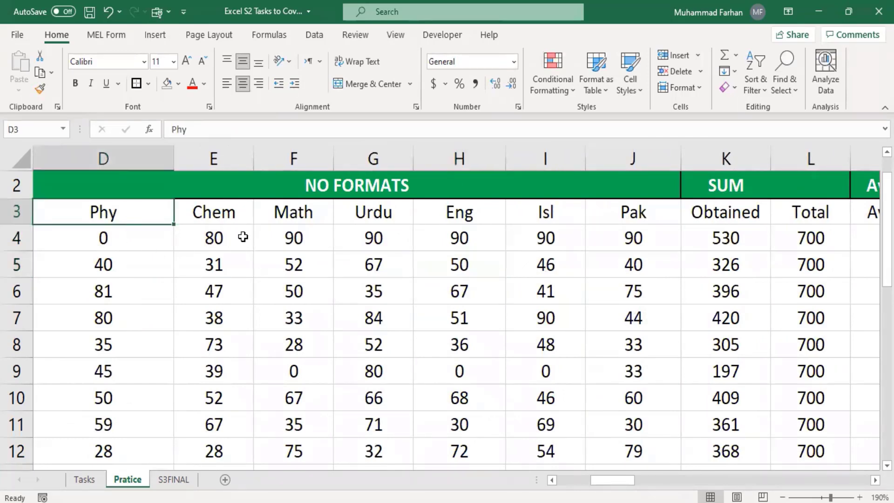
{"action": "left_click", "coordinate": [105, 238]}
{"action": "type", "text": "60"}
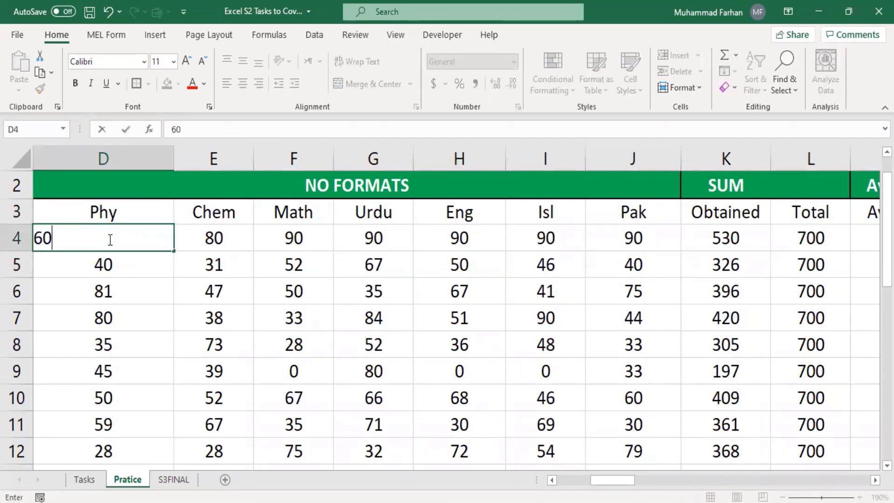
{"action": "key", "text": "Return"}
{"action": "left_click_drag", "start_coordinate": [638, 479], "coordinate": [691, 491]}
{"action": "left_click_drag", "start_coordinate": [694, 486], "coordinate": [698, 487]}
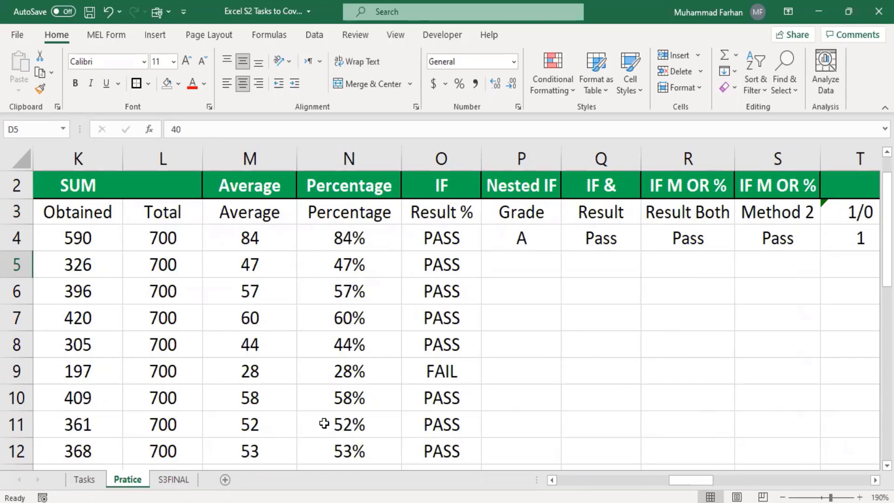
Copy P4's nested IF grade formula from the formula bar at 200% zoom
{"action": "left_click", "coordinate": [512, 243]}
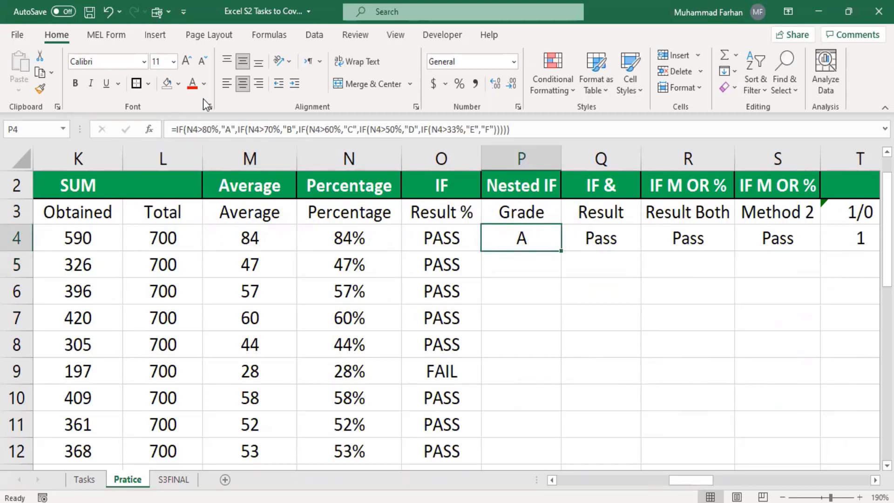
{"action": "left_click", "coordinate": [861, 498]}
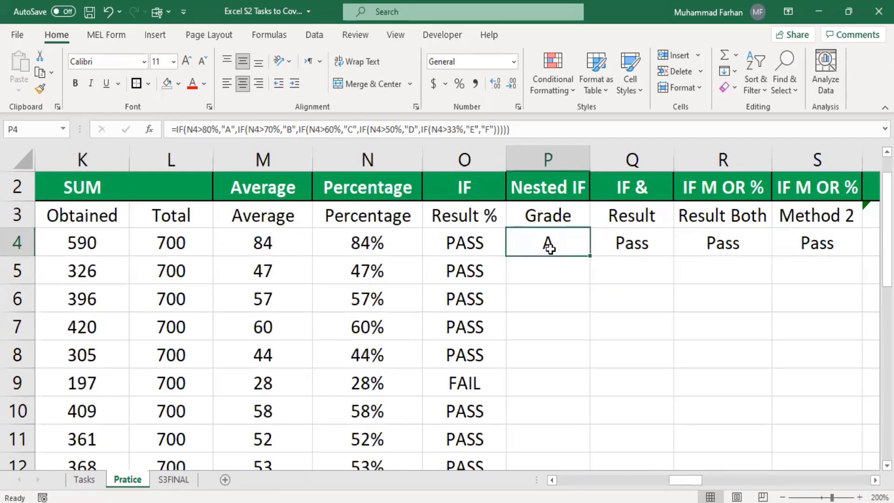
{"action": "left_click_drag", "start_coordinate": [531, 130], "coordinate": [164, 127]}
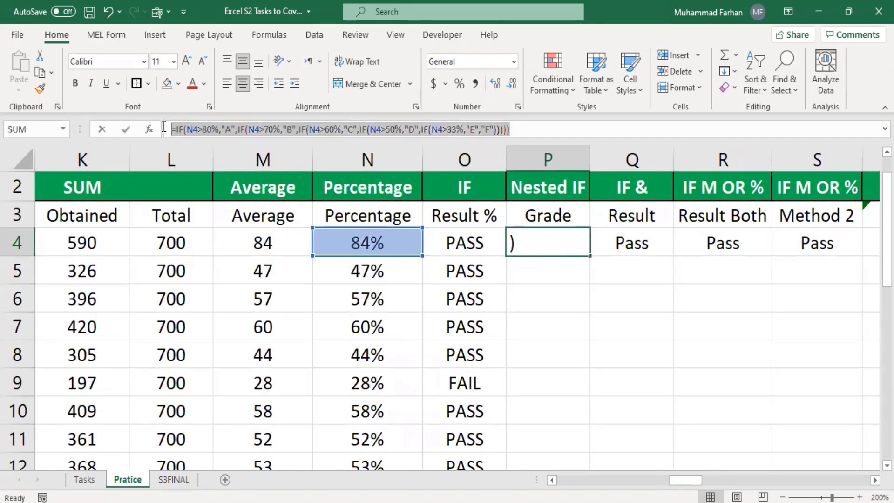
{"action": "right_click", "coordinate": [210, 131]}
{"action": "left_click", "coordinate": [247, 156]}
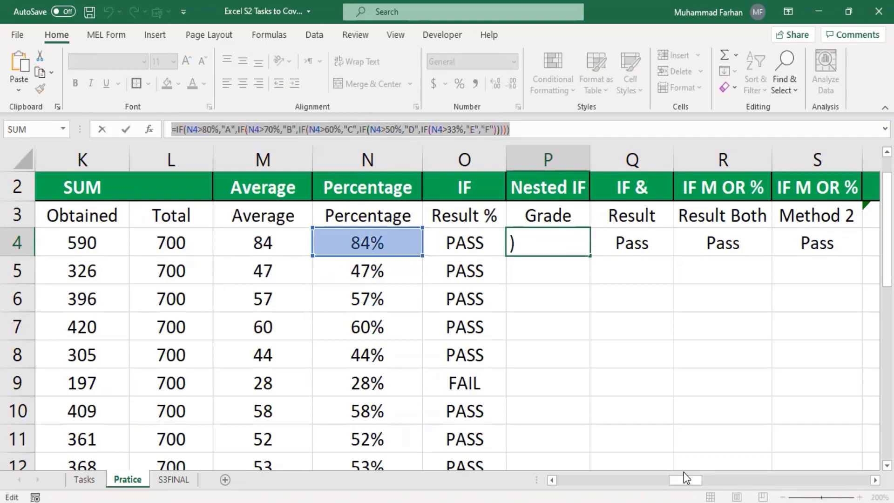
Paste the copied nested IF grade formula into cell Y5
{"action": "left_click_drag", "start_coordinate": [684, 477], "coordinate": [770, 461]}
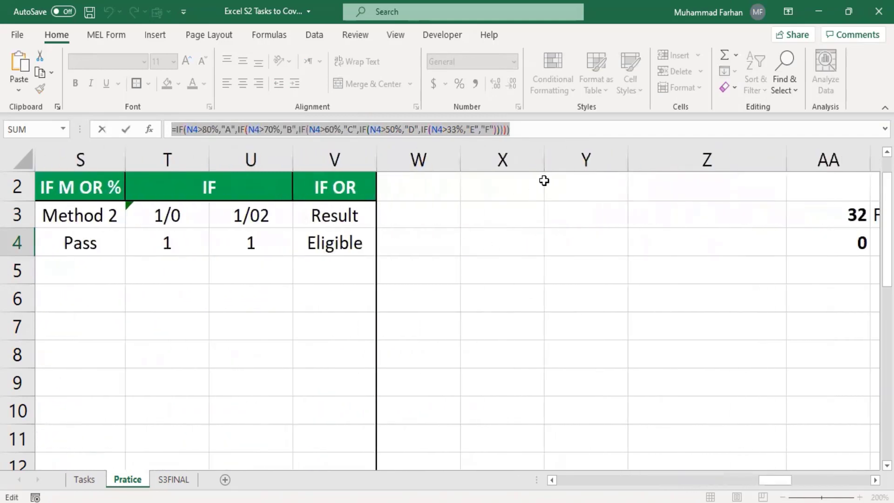
{"action": "left_click", "coordinate": [507, 160]}
{"action": "left_click", "coordinate": [570, 240]}
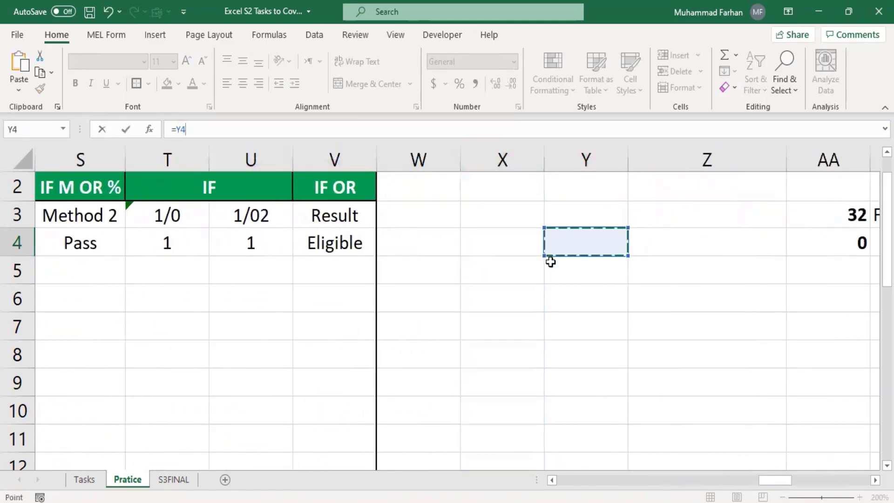
{"action": "left_click", "coordinate": [515, 242]}
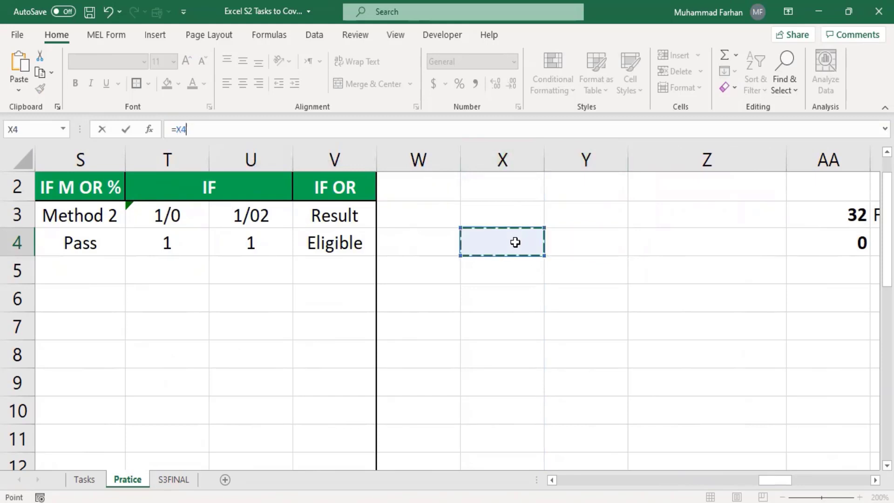
{"action": "left_click", "coordinate": [500, 299]}
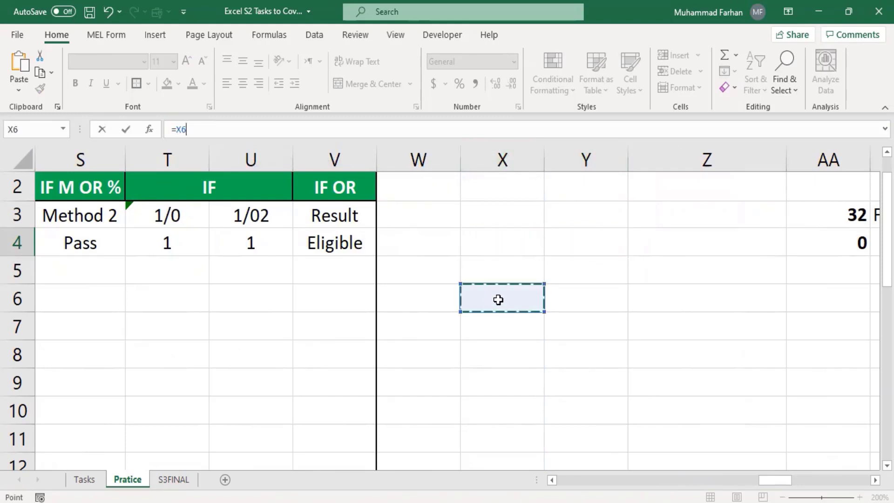
{"action": "key", "text": "ctrl+v"}
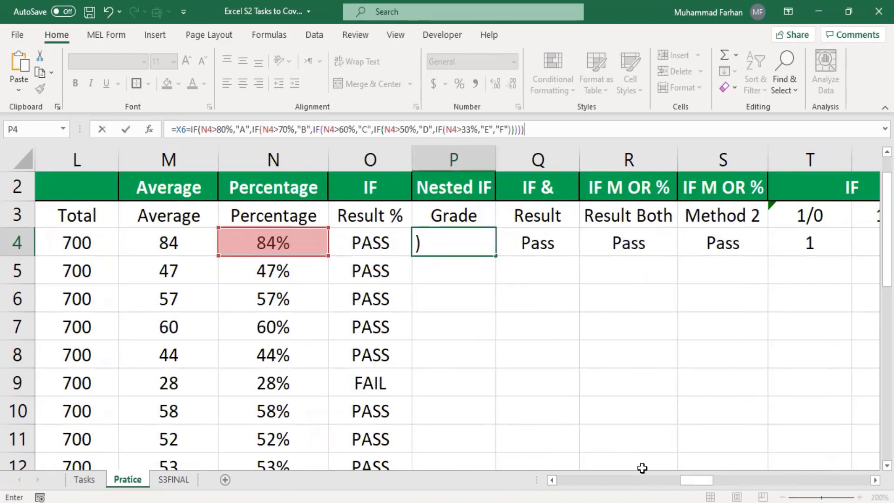
{"action": "key", "text": "Escape"}
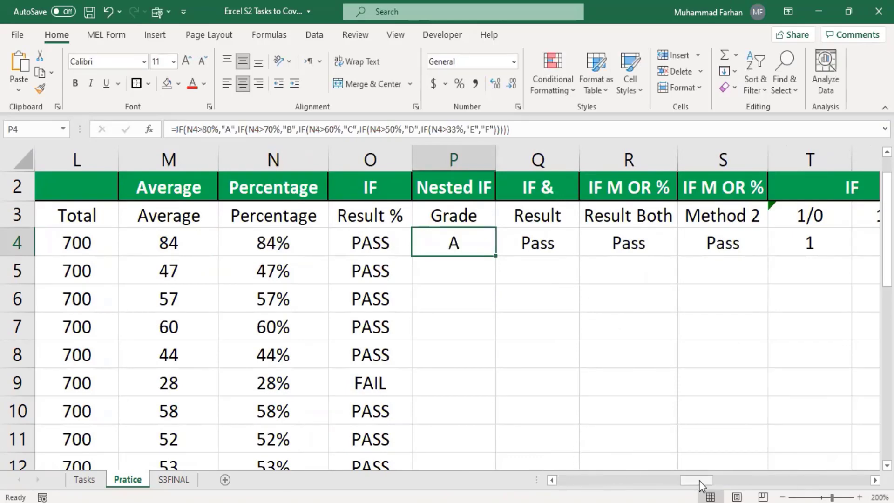
{"action": "left_click_drag", "start_coordinate": [700, 480], "coordinate": [797, 479]}
{"action": "left_click", "coordinate": [417, 277]}
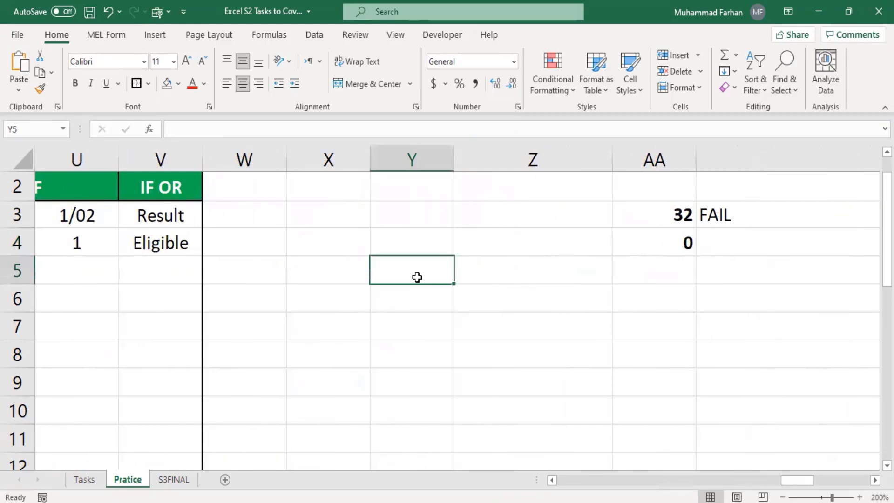
{"action": "left_click", "coordinate": [235, 132]}
{"action": "key", "text": "ctrl+v"}
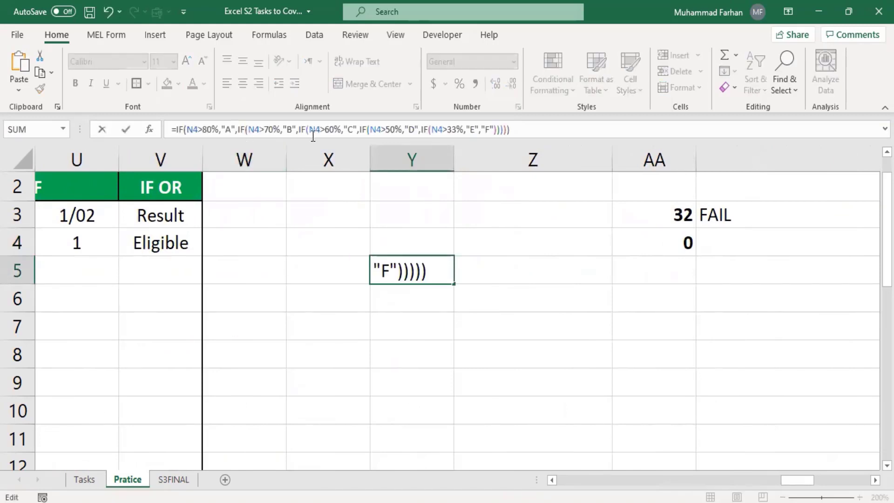
{"action": "left_click", "coordinate": [562, 350]}
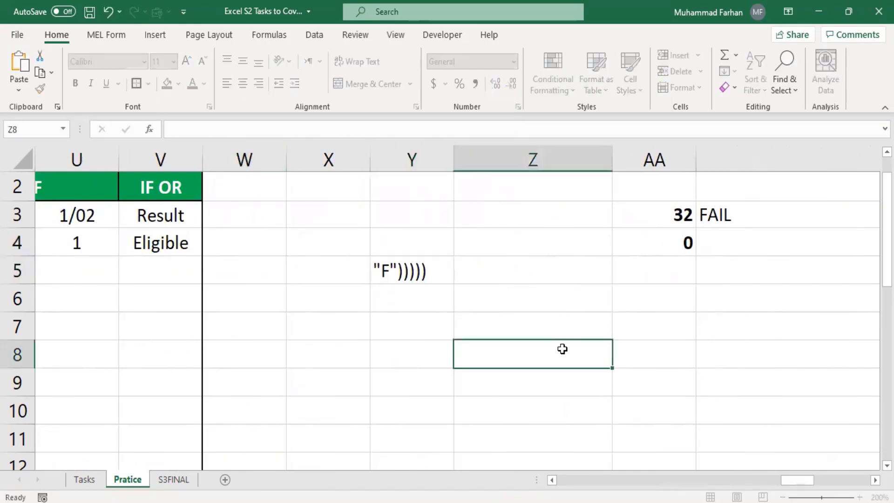
Widen column Y, format Y5 as Text, and re-enter it so the formula displays
{"action": "double_click", "coordinate": [456, 153]}
{"action": "left_click", "coordinate": [380, 270]}
{"action": "left_click_drag", "start_coordinate": [391, 158], "coordinate": [559, 164]}
{"action": "left_click", "coordinate": [514, 62]}
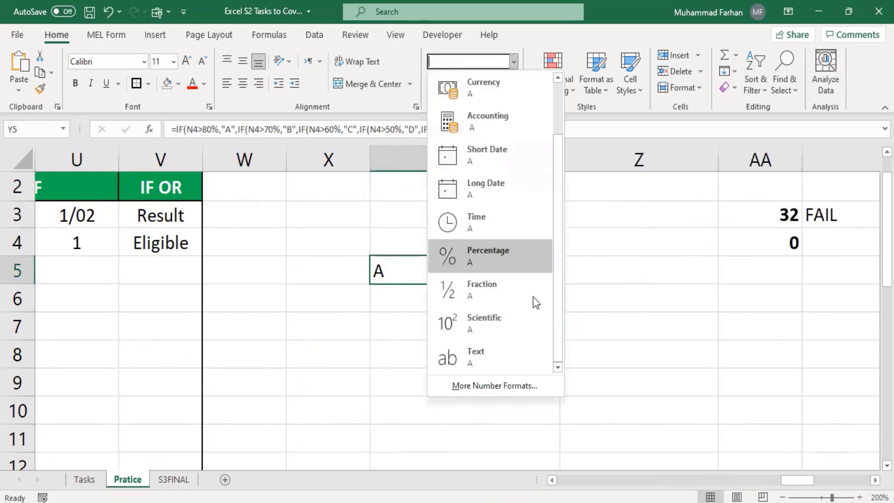
{"action": "left_click", "coordinate": [510, 359]}
{"action": "left_click", "coordinate": [555, 125]}
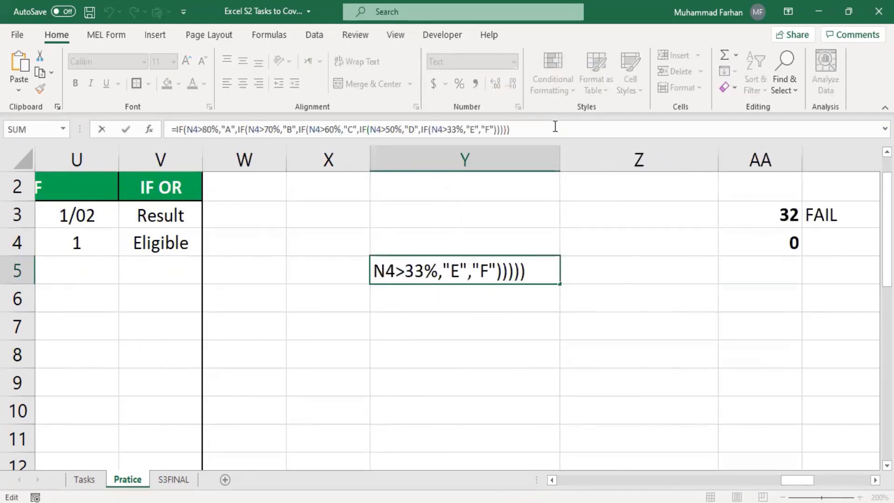
{"action": "key", "text": "Return"}
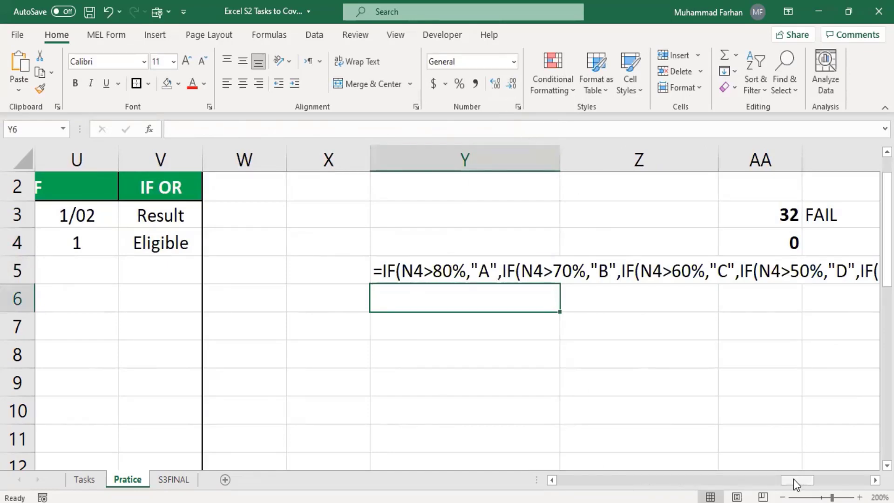
{"action": "left_click_drag", "start_coordinate": [793, 479], "coordinate": [826, 477]}
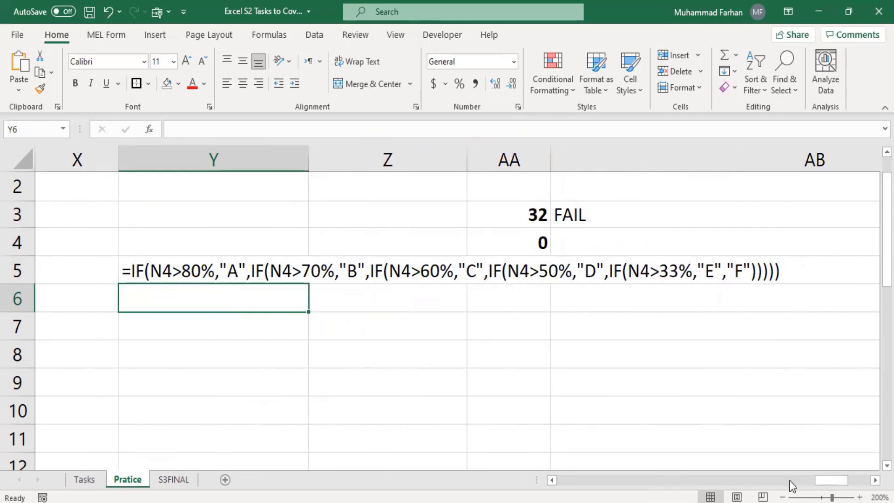
{"action": "left_click_drag", "start_coordinate": [833, 479], "coordinate": [688, 477]}
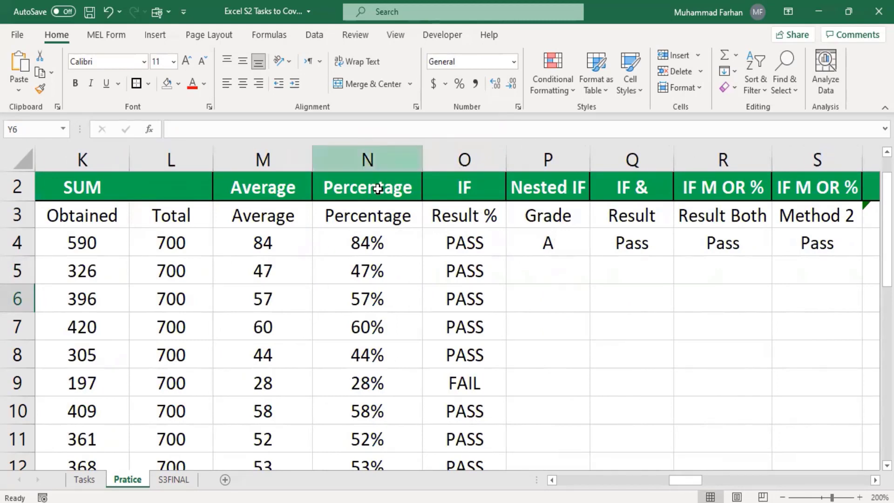
After checking N4's percentage formula, enter the test value 50 in X3
{"action": "left_click", "coordinate": [365, 245]}
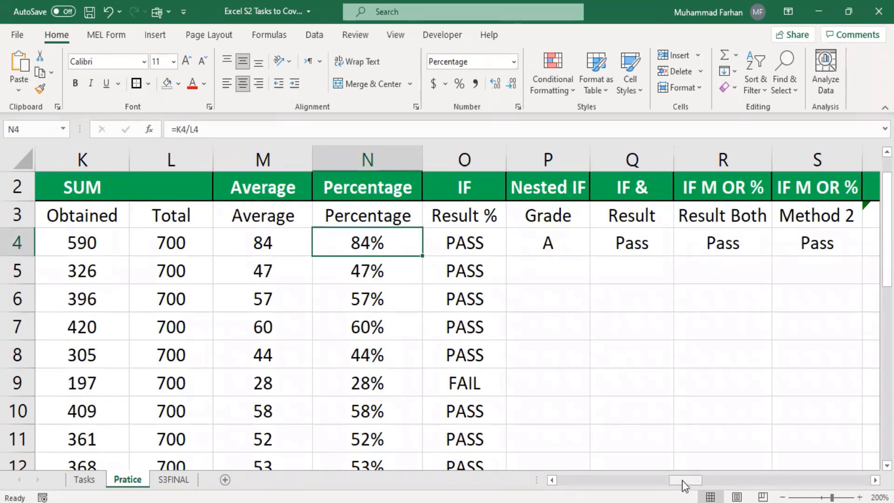
{"action": "left_click_drag", "start_coordinate": [683, 479], "coordinate": [814, 476]}
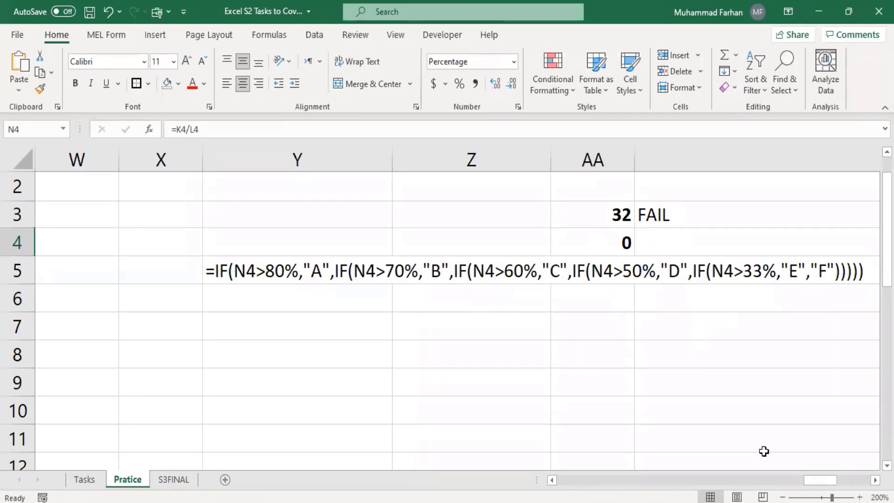
{"action": "mouse_move", "coordinate": [811, 483]}
{"action": "left_mouse_down"}
{"action": "mouse_move", "coordinate": [787, 484]}
{"action": "mouse_move", "coordinate": [812, 485]}
{"action": "left_mouse_up"}
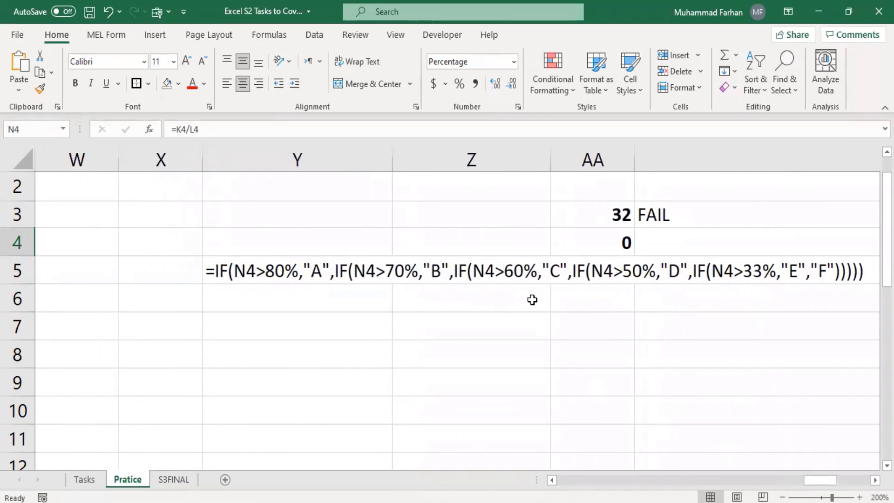
{"action": "left_click", "coordinate": [170, 214]}
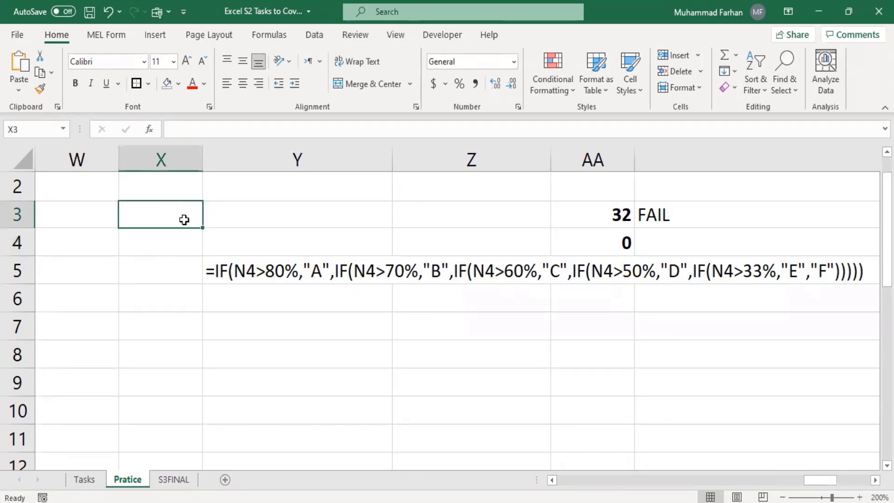
{"action": "type", "text": "50"}
{"action": "key", "text": "Return"}
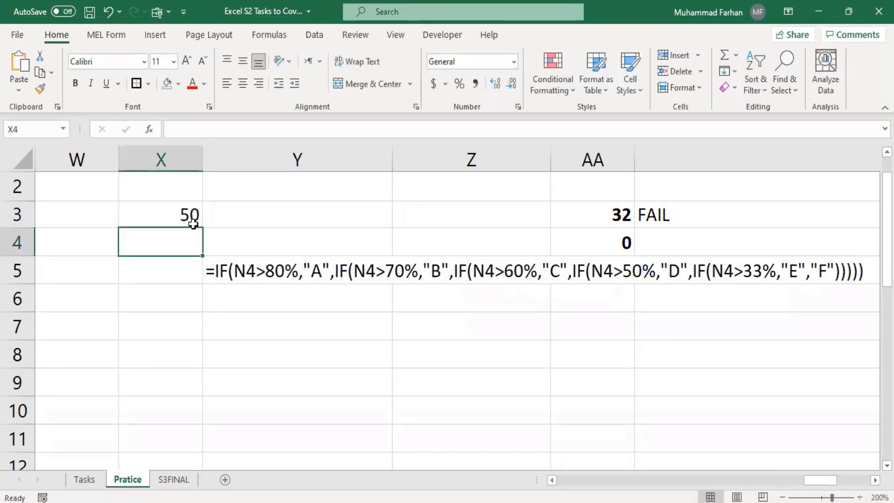
{"action": "left_click", "coordinate": [175, 218]}
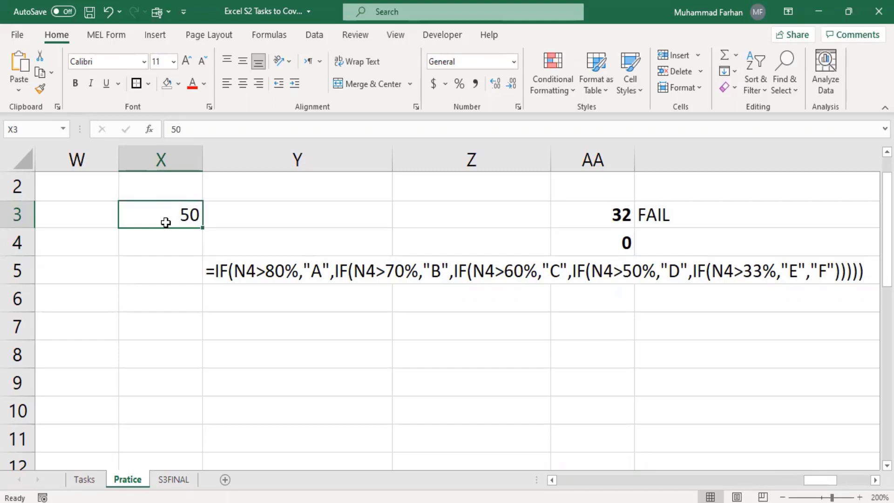
Replace the first N4 reference in Y5's formula with X3
{"action": "left_click", "coordinate": [255, 271]}
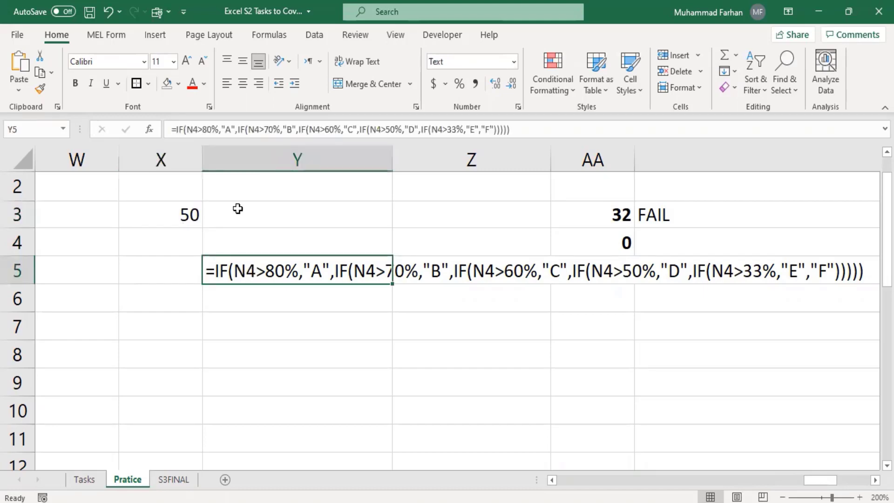
{"action": "left_click", "coordinate": [199, 130]}
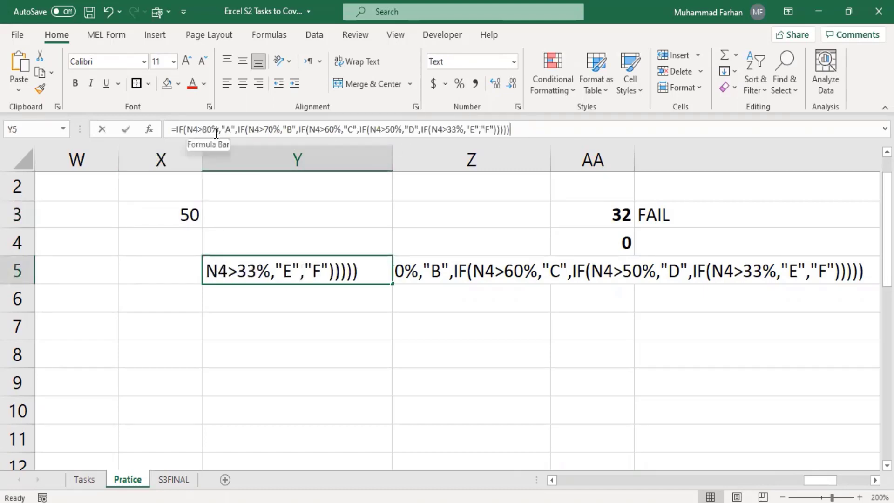
{"action": "key", "text": "BackSpace"}
{"action": "key", "text": "BackSpace"}
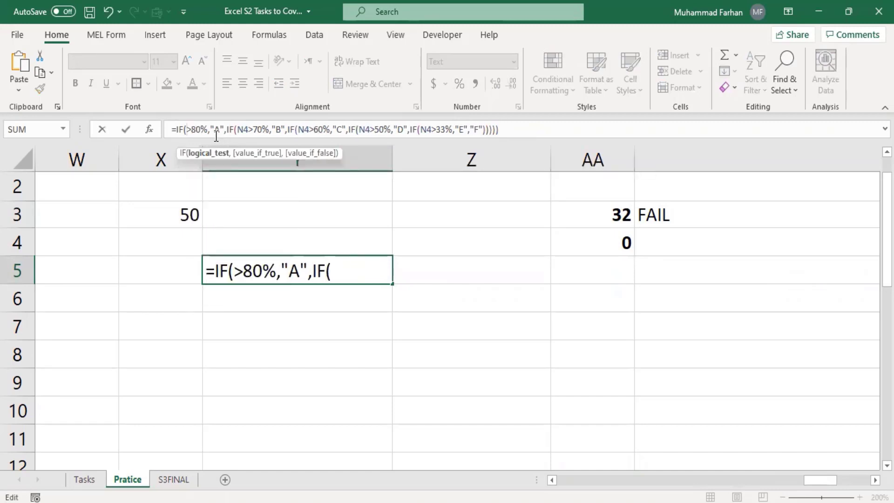
{"action": "type", "text": "XC"}
{"action": "key", "text": "BackSpace"}
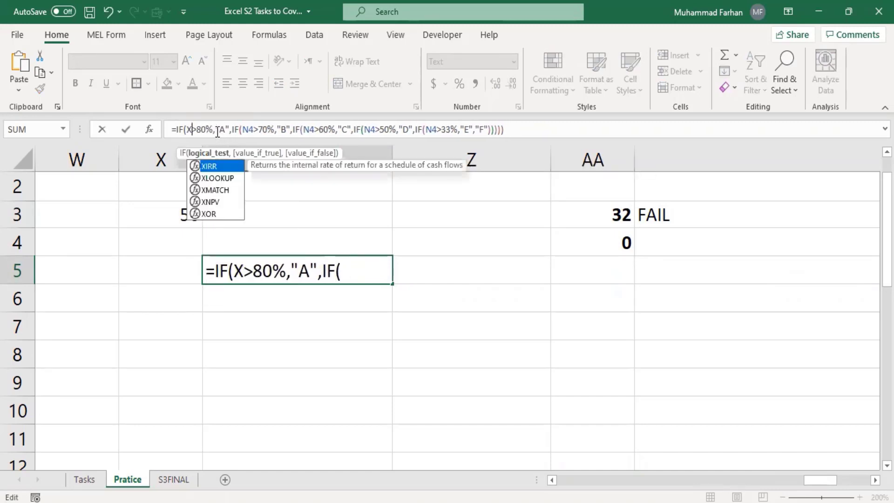
{"action": "type", "text": "3"}
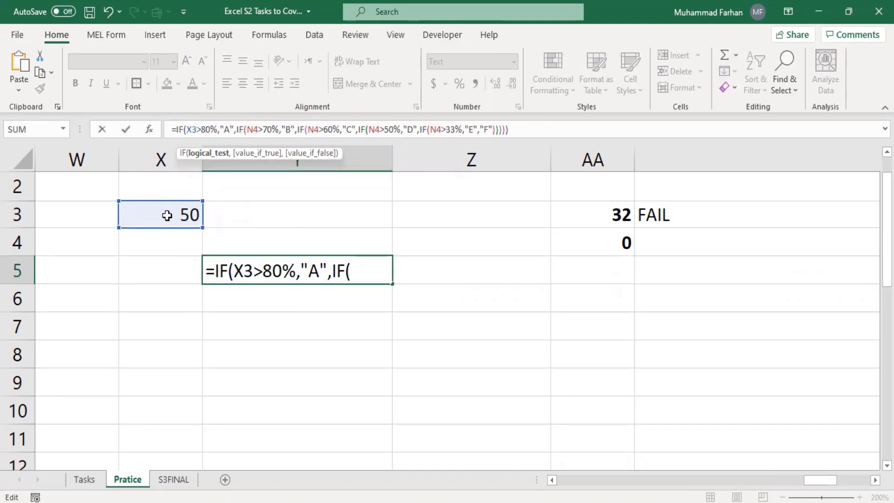
{"action": "left_click", "coordinate": [255, 131]}
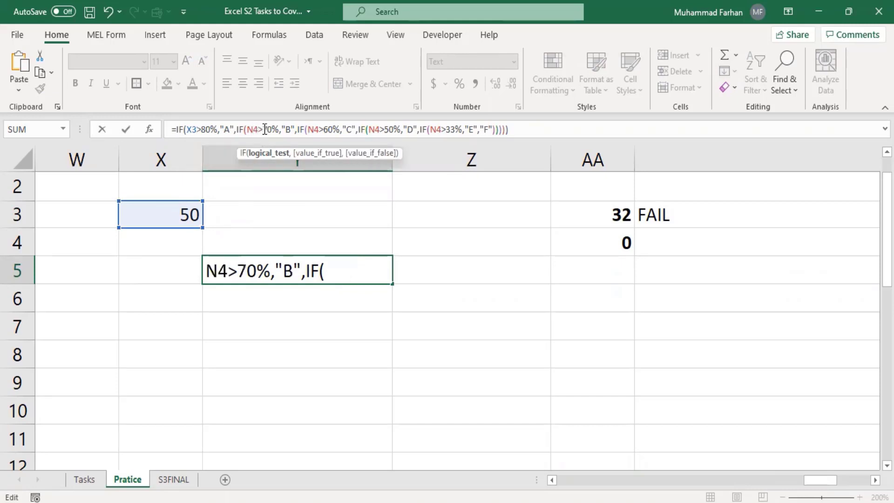
{"action": "key", "text": "Return"}
Replace the N4 in the remaining four IF tests with X3
{"action": "left_click", "coordinate": [384, 261]}
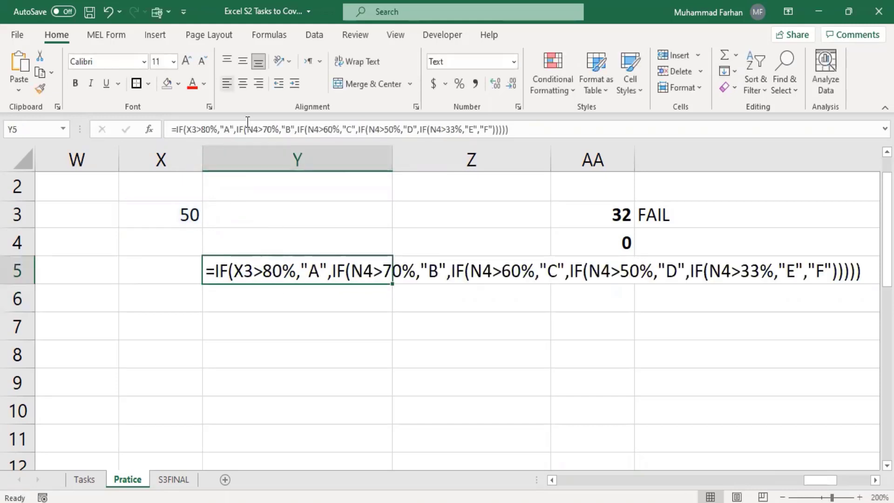
{"action": "left_click", "coordinate": [259, 130]}
{"action": "key", "text": "BackSpace"}
{"action": "key", "text": "BackSpace"}
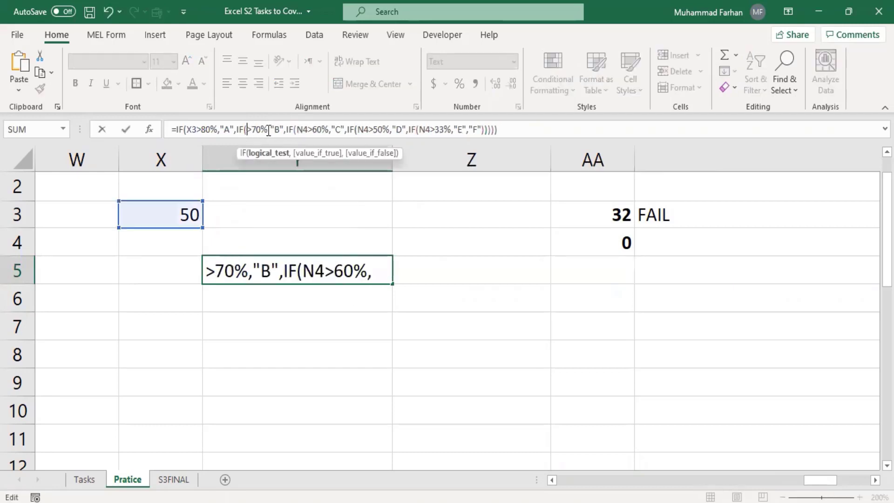
{"action": "type", "text": "X"}
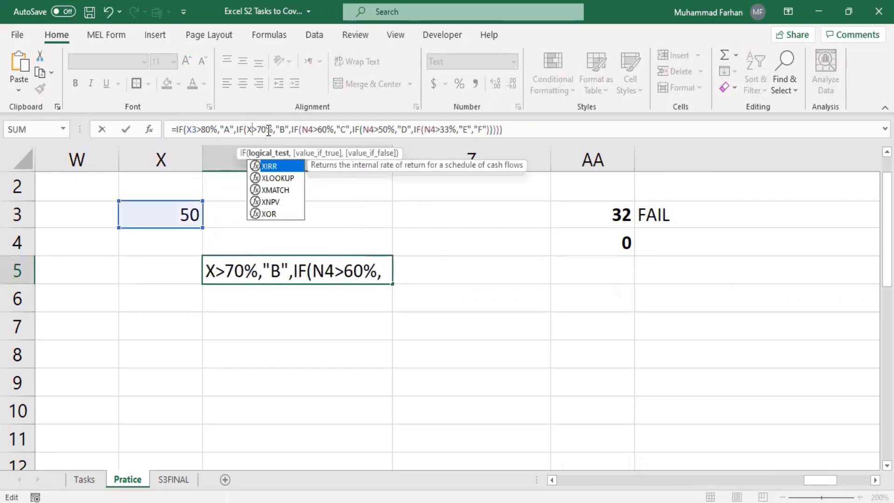
{"action": "type", "text": "3"}
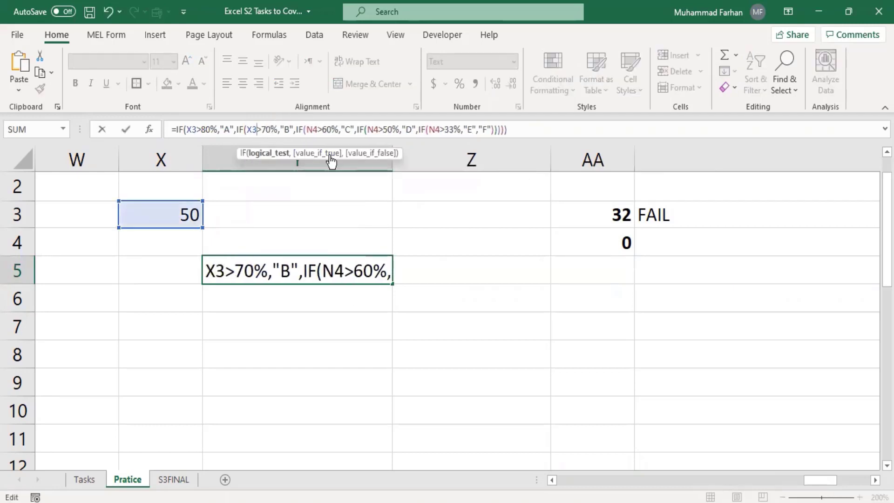
{"action": "left_click", "coordinate": [319, 131]}
{"action": "key", "text": "BackSpace"}
{"action": "key", "text": "BackSpace"}
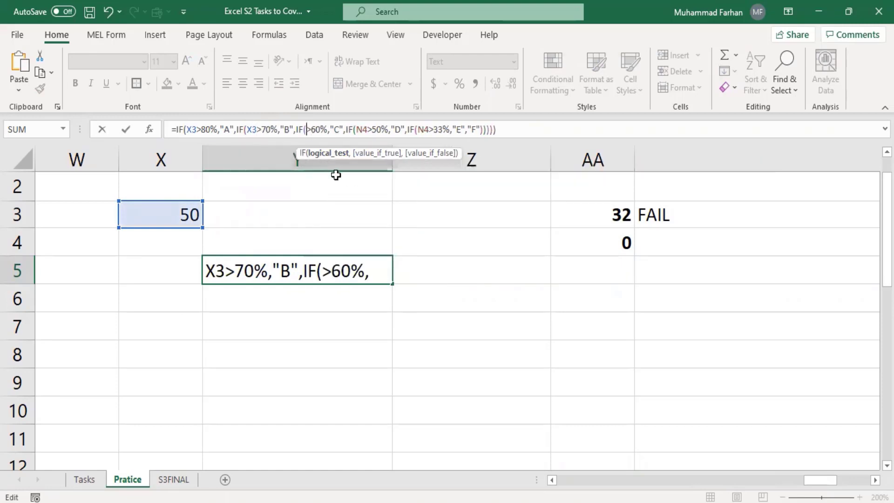
{"action": "type", "text": "X3"}
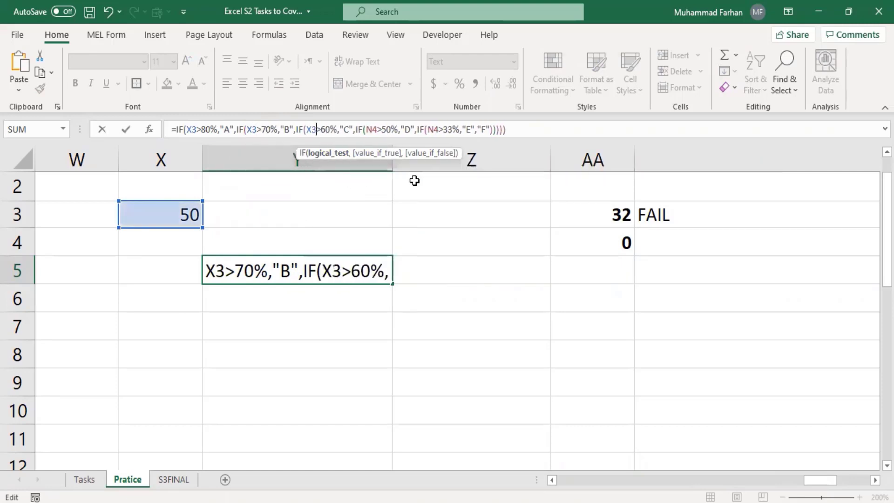
{"action": "left_click", "coordinate": [380, 131]}
{"action": "key", "text": "BackSpace"}
{"action": "key", "text": "BackSpace"}
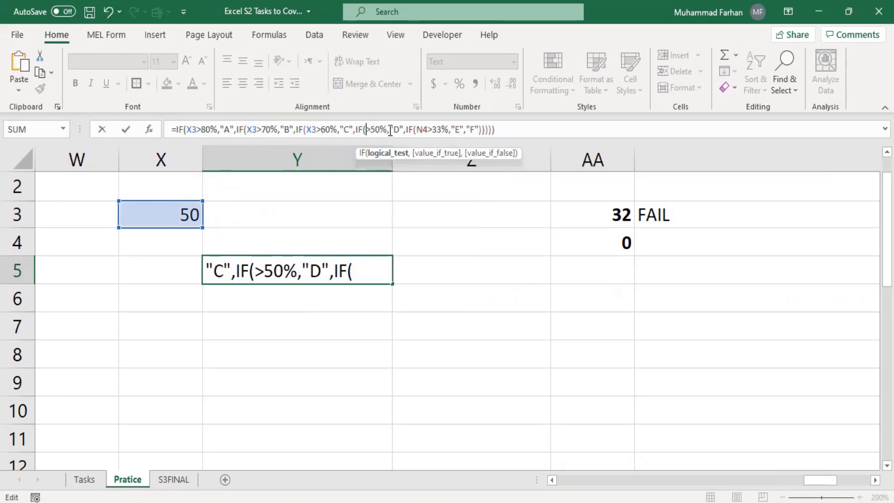
{"action": "type", "text": "X3"}
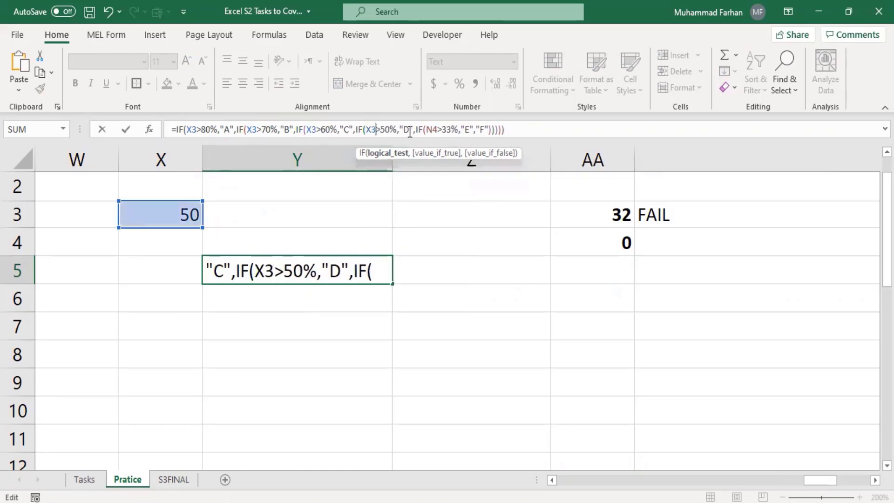
{"action": "left_click", "coordinate": [438, 130]}
{"action": "key", "text": "BackSpace"}
{"action": "key", "text": "BackSpace"}
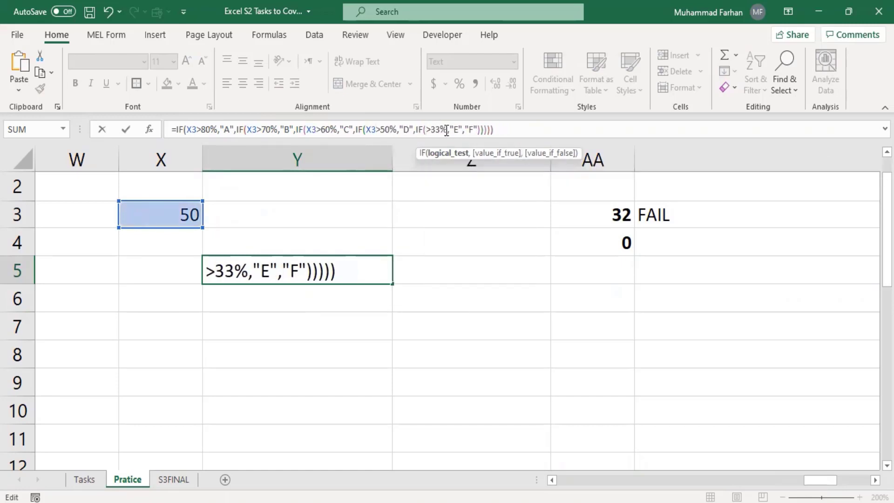
{"action": "type", "text": "X3"}
{"action": "left_click", "coordinate": [526, 133]}
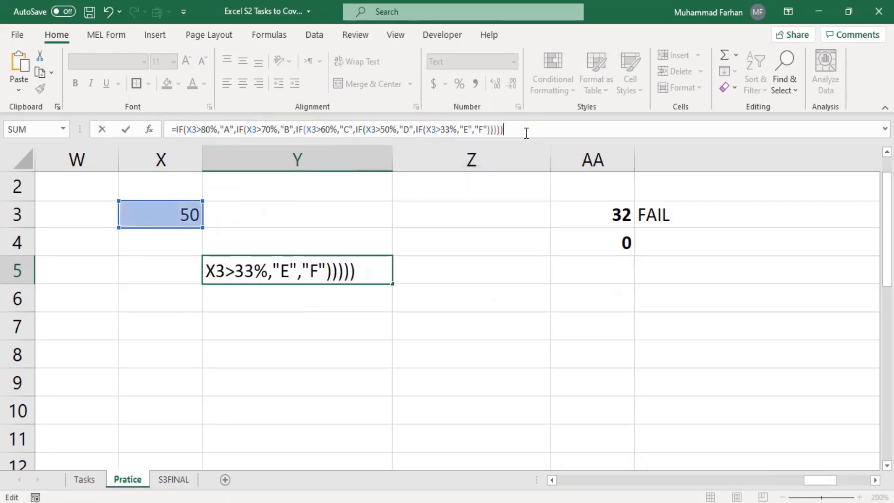
{"action": "key", "text": "Return"}
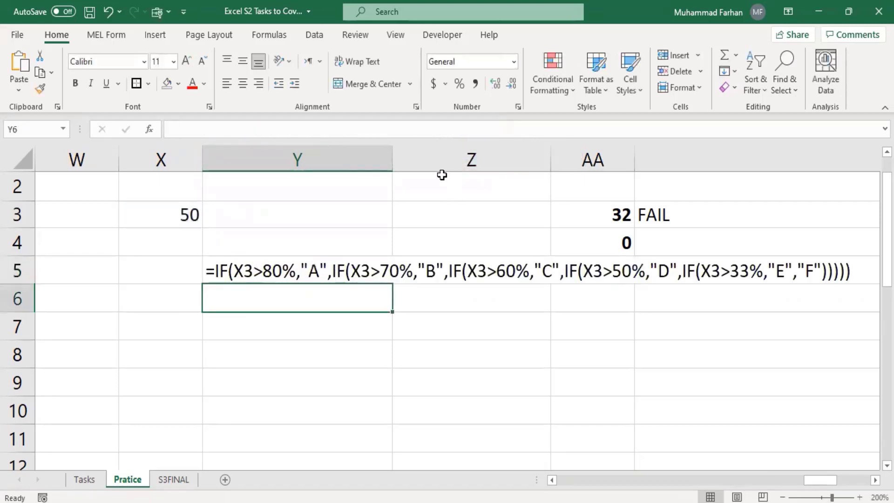
Switch Y5 from Text to Number format and re-enter it so it calculates
{"action": "left_click", "coordinate": [325, 262]}
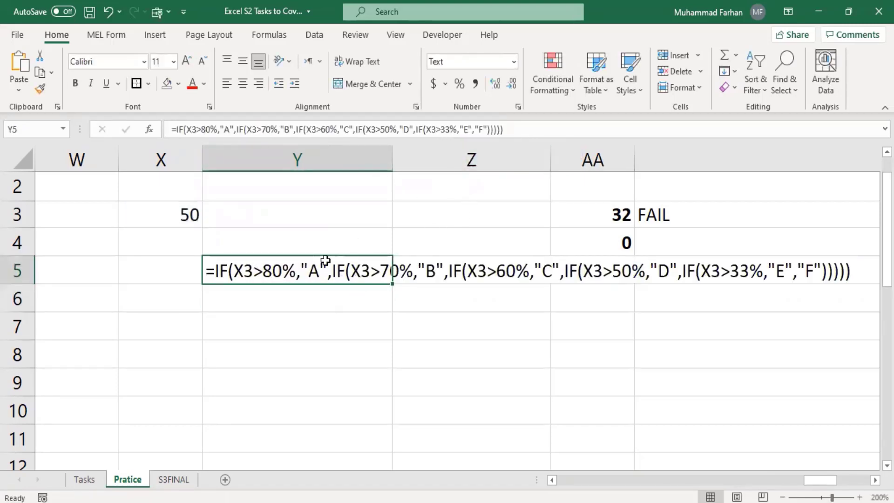
{"action": "left_click", "coordinate": [515, 65]}
{"action": "left_click", "coordinate": [499, 120]}
{"action": "left_click", "coordinate": [521, 133]}
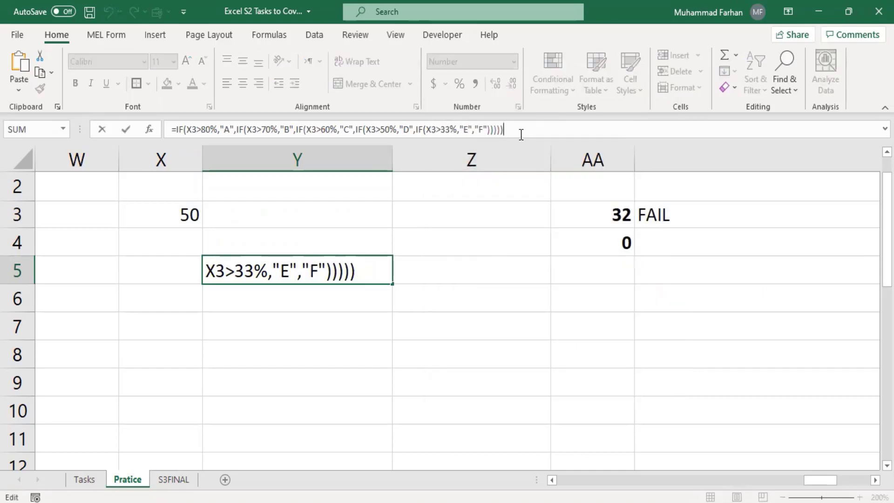
{"action": "key", "text": "Return"}
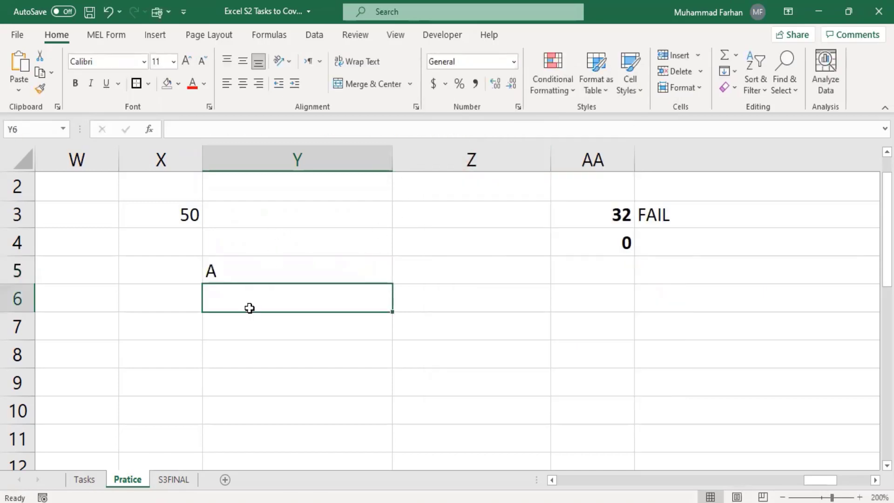
Format X3 as a percentage showing 50%, giving grade E in Y5
{"action": "left_click", "coordinate": [235, 266]}
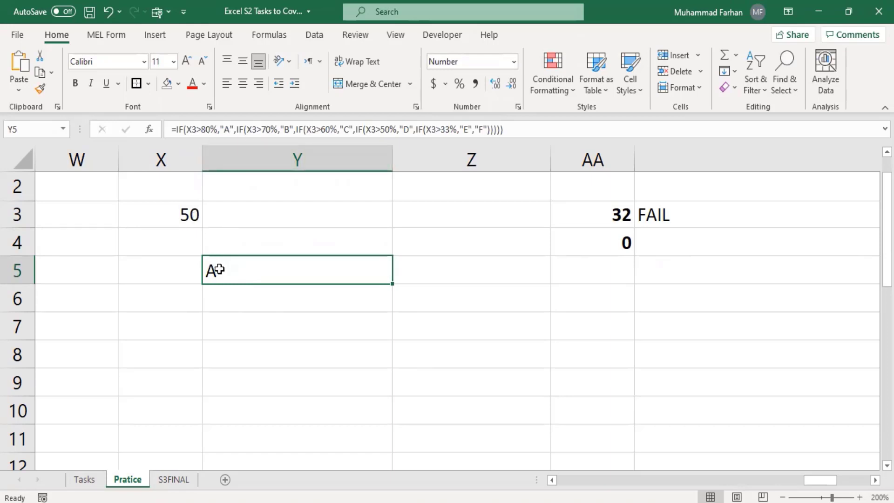
{"action": "left_click", "coordinate": [172, 215]}
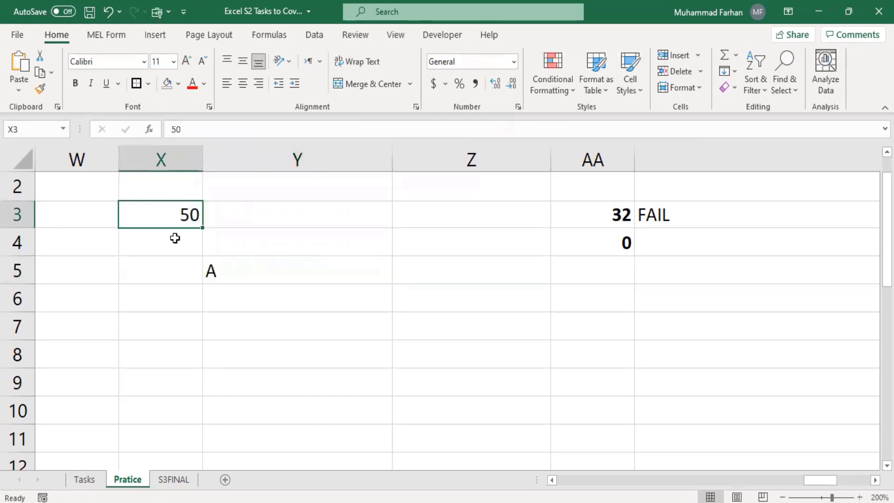
{"action": "left_click", "coordinate": [461, 87]}
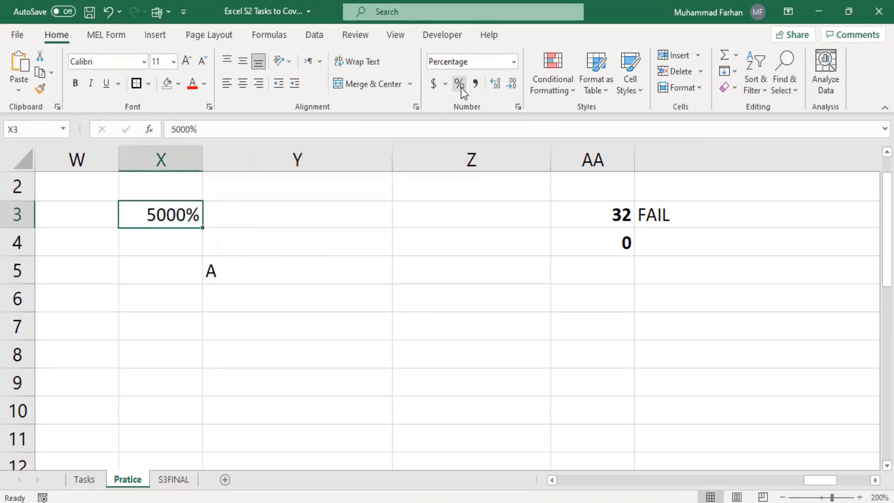
{"action": "left_click", "coordinate": [500, 88]}
{"action": "left_click", "coordinate": [512, 88]}
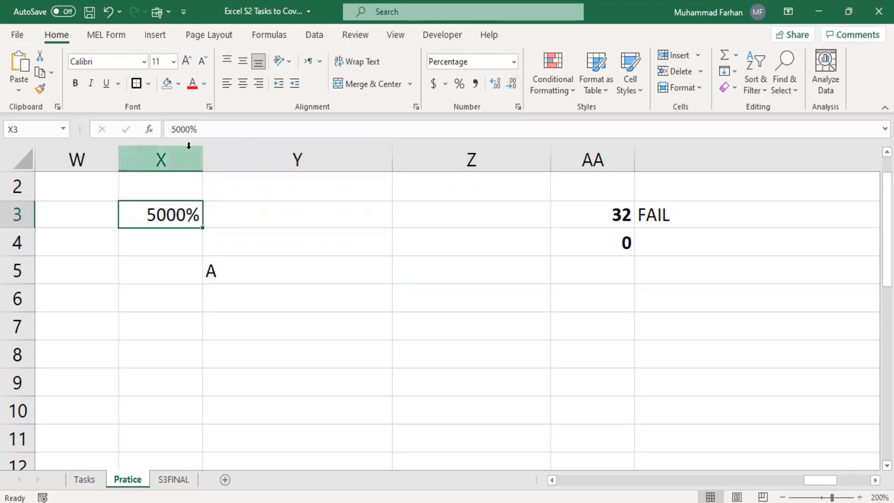
{"action": "left_click", "coordinate": [190, 129]}
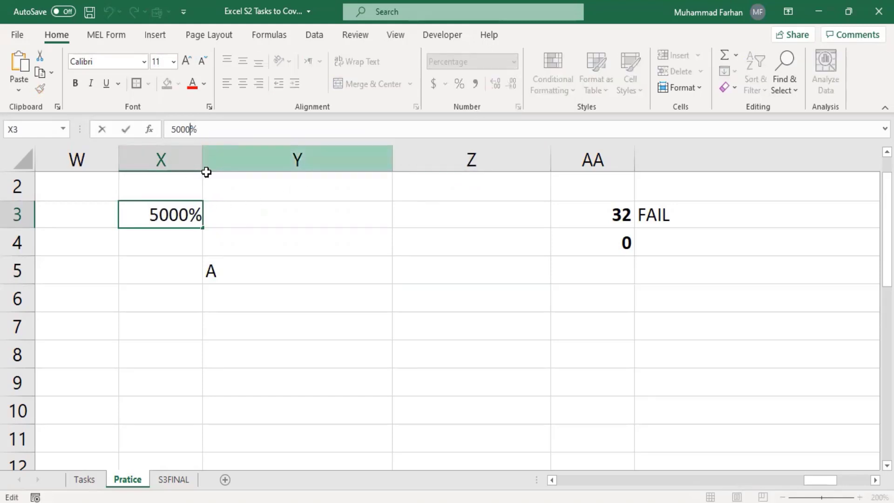
{"action": "key", "text": "BackSpace"}
{"action": "key", "text": "BackSpace"}
{"action": "left_click", "coordinate": [206, 240]}
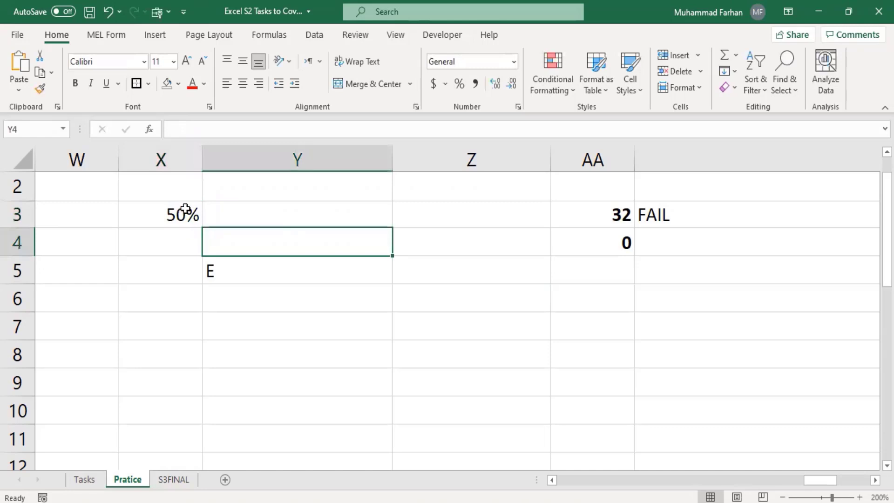
{"action": "left_click", "coordinate": [225, 269]}
Change X3 to 60%, then to 81%, to test grades D and A
{"action": "left_click", "coordinate": [176, 222]}
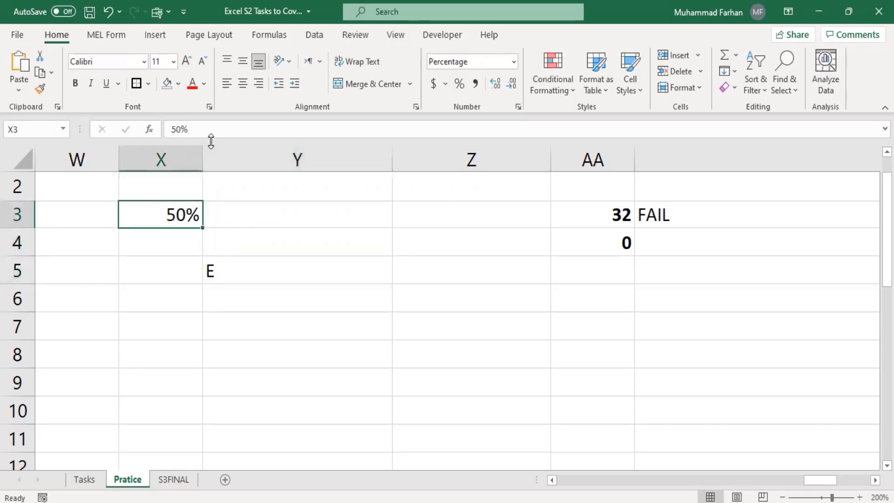
{"action": "left_click", "coordinate": [194, 130]}
{"action": "key", "text": "BackSpace"}
{"action": "key", "text": "BackSpace"}
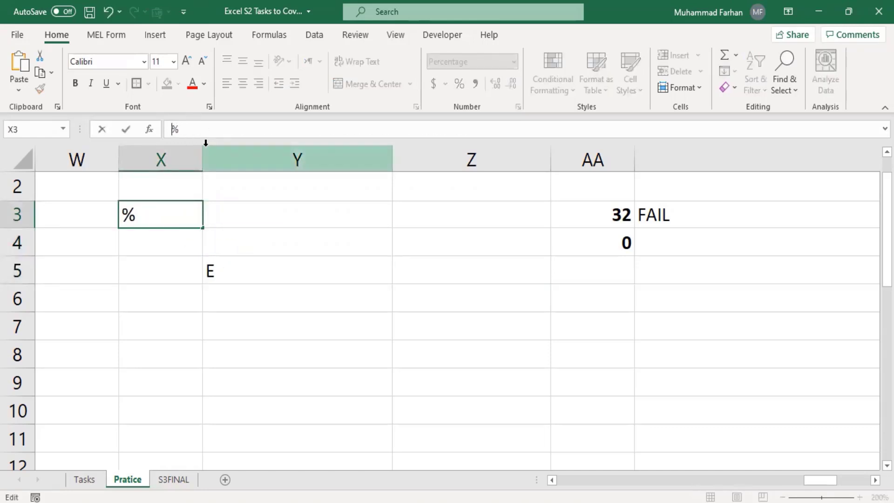
{"action": "type", "text": "60"}
{"action": "key", "text": "Return"}
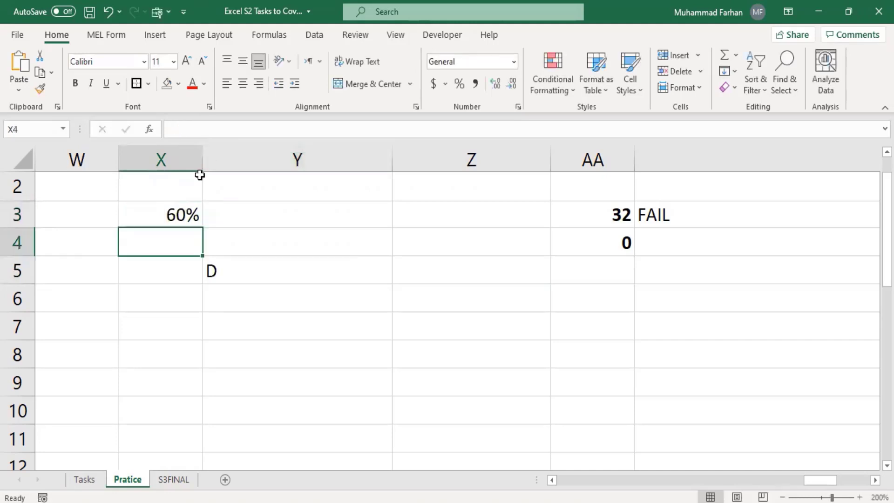
{"action": "left_click", "coordinate": [166, 208]}
{"action": "left_click", "coordinate": [183, 130]}
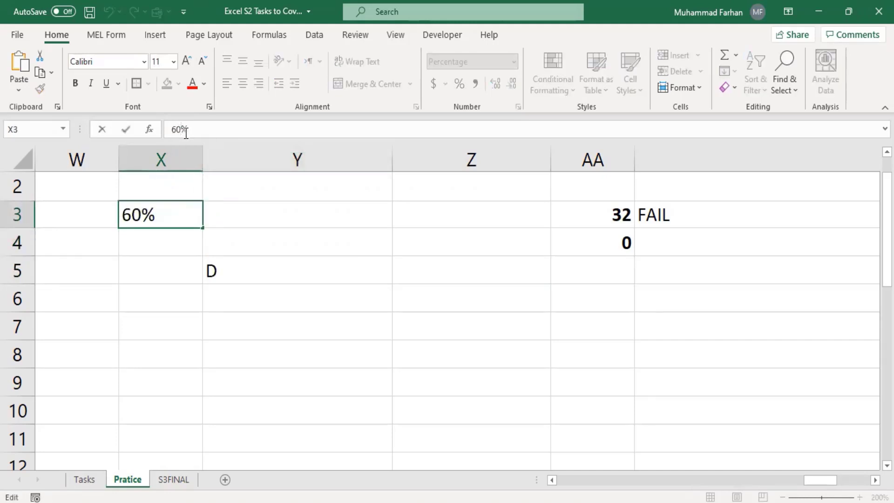
{"action": "key", "text": "BackSpace"}
{"action": "key", "text": "BackSpace"}
{"action": "type", "text": "81"}
{"action": "key", "text": "Return"}
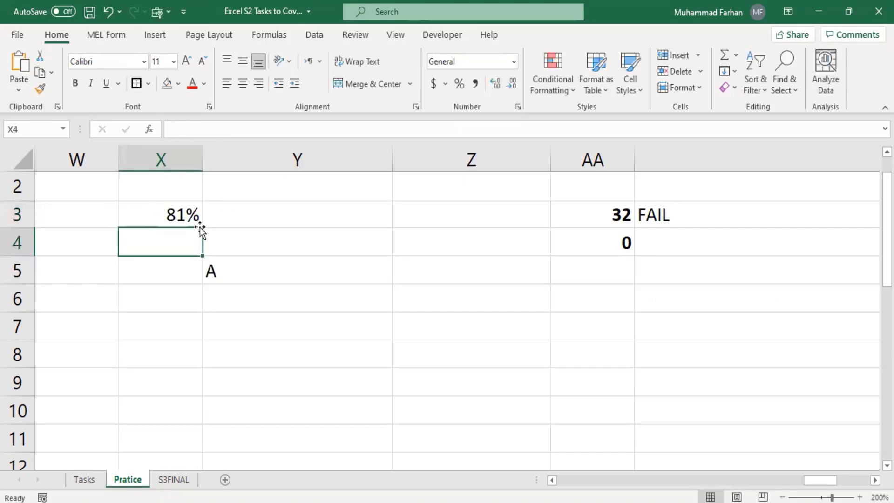
Fill P4's nested IF grade formula down to P18, then return to columns S–Z
{"action": "left_click_drag", "start_coordinate": [816, 481], "coordinate": [689, 482]}
{"action": "left_click_drag", "start_coordinate": [674, 480], "coordinate": [665, 480]}
{"action": "left_click", "coordinate": [676, 235]}
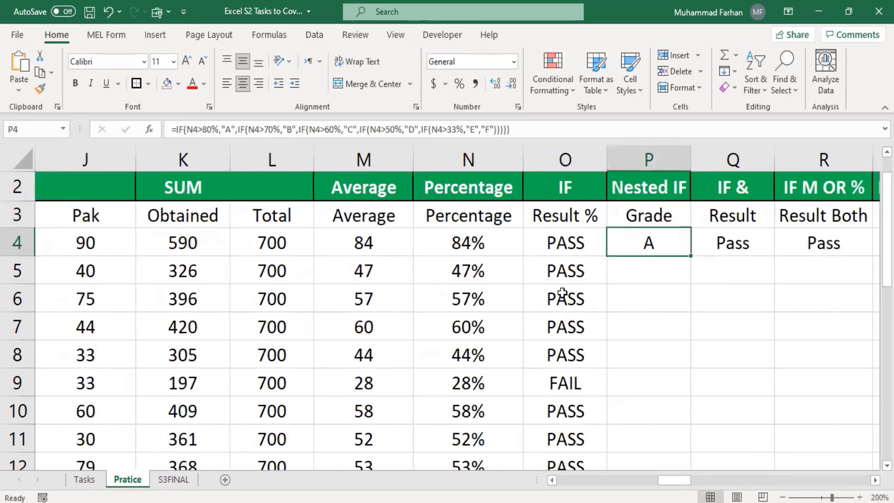
{"action": "left_click_drag", "start_coordinate": [691, 255], "coordinate": [649, 305]}
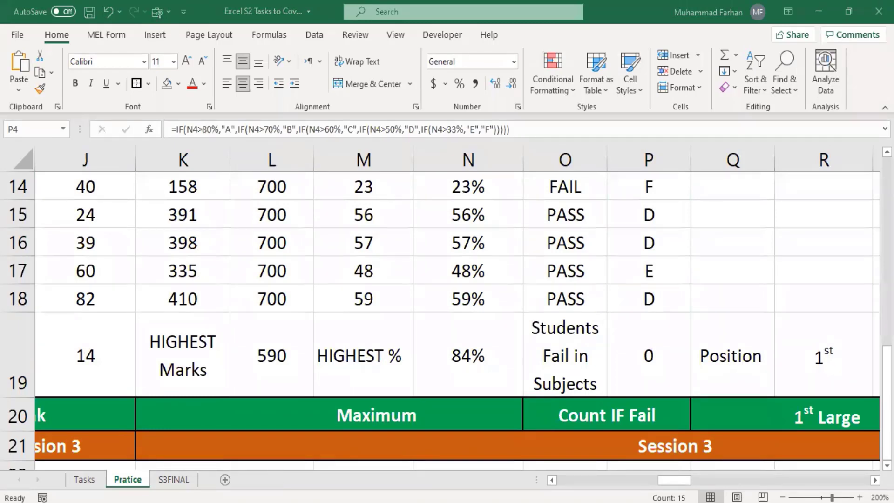
{"action": "left_click", "coordinate": [673, 485]}
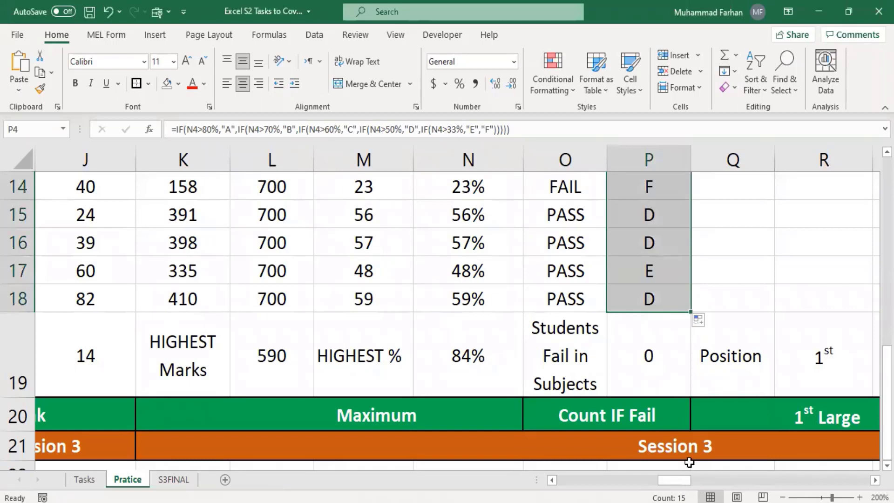
{"action": "scroll", "coordinate": [698, 424], "scroll_direction": "up", "scroll_amount": 5}
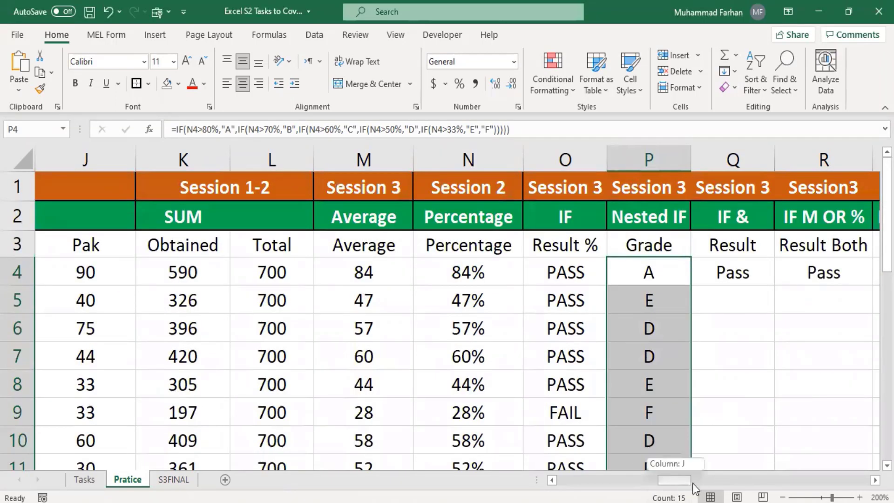
{"action": "left_click_drag", "start_coordinate": [692, 483], "coordinate": [783, 477]}
{"action": "left_click", "coordinate": [796, 327]}
Enter the numbers 1, 2, 3, 4 and 5 down X6:X10
{"action": "scroll", "coordinate": [655, 289], "scroll_direction": "down", "scroll_amount": 1}
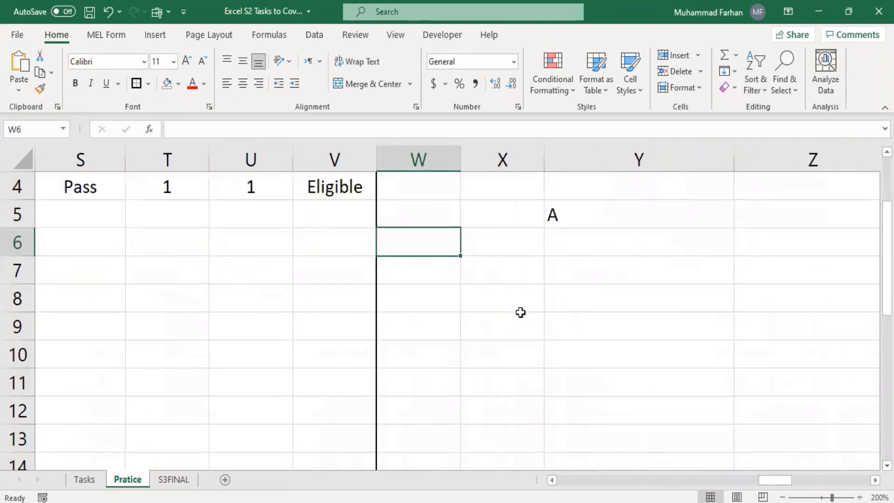
{"action": "left_click", "coordinate": [535, 280]}
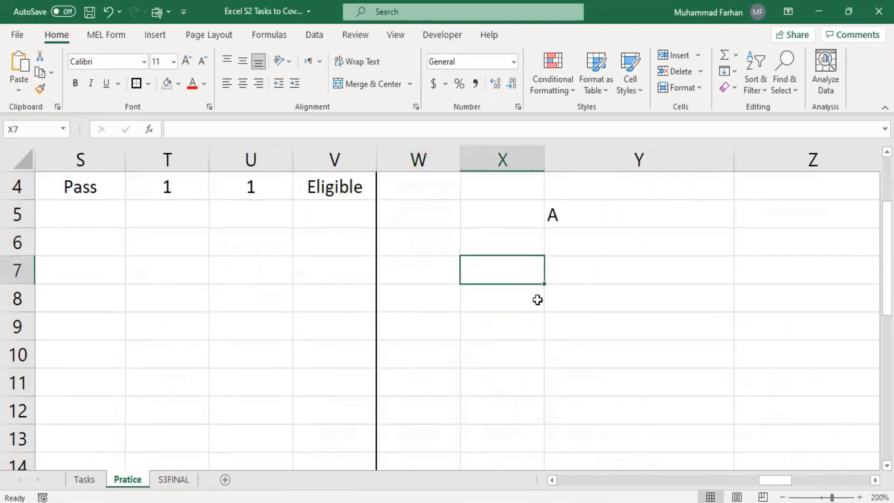
{"action": "left_click", "coordinate": [529, 214]}
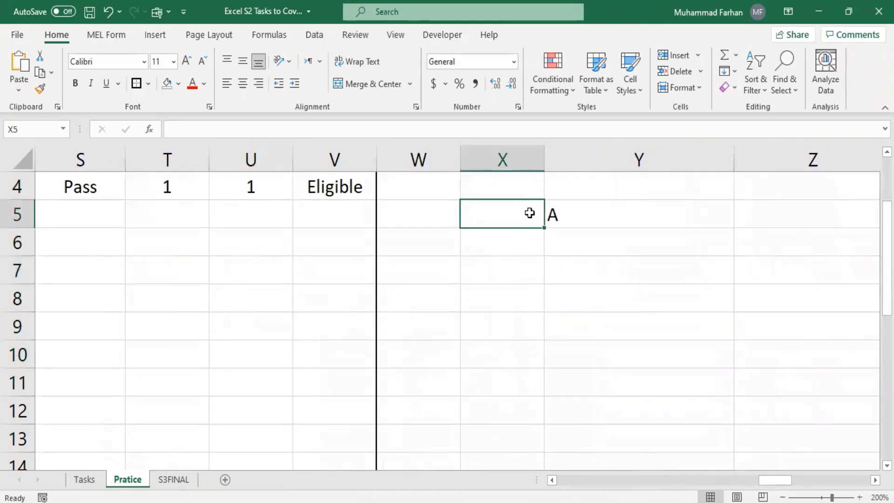
{"action": "left_click", "coordinate": [534, 243]}
{"action": "type", "text": "1"}
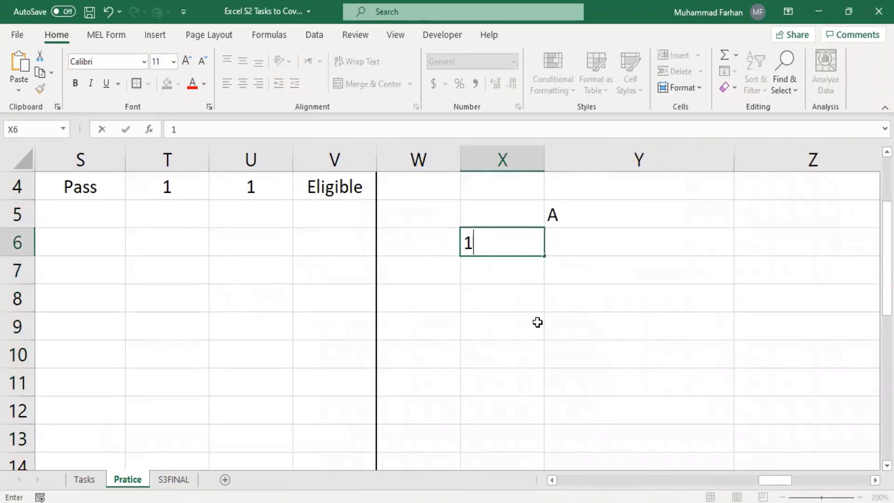
{"action": "key", "text": "Return"}
{"action": "type", "text": "2"}
{"action": "key", "text": "Return"}
{"action": "type", "text": "3"}
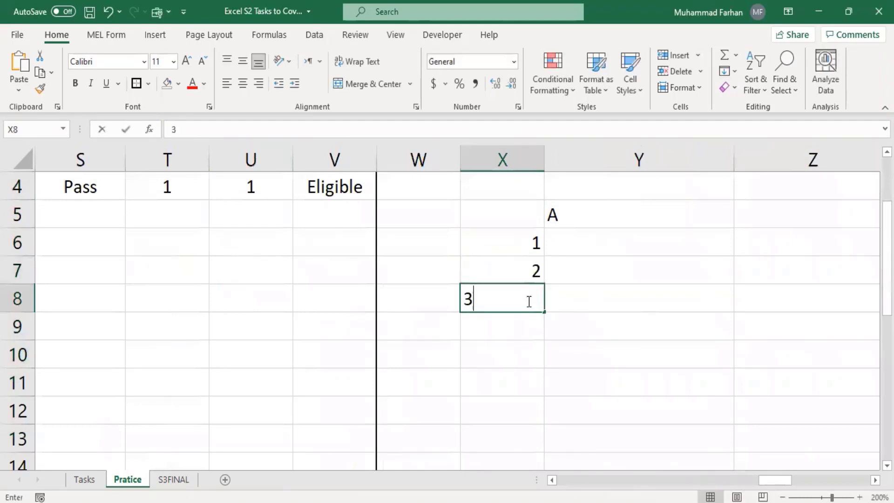
{"action": "key", "text": "Return"}
{"action": "type", "text": "4"}
{"action": "key", "text": "Return"}
{"action": "type", "text": "5"}
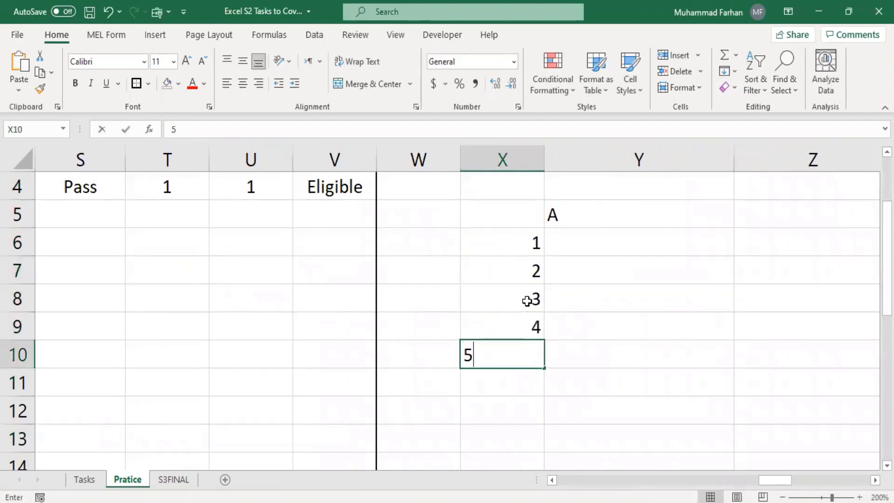
{"action": "key", "text": "Return"}
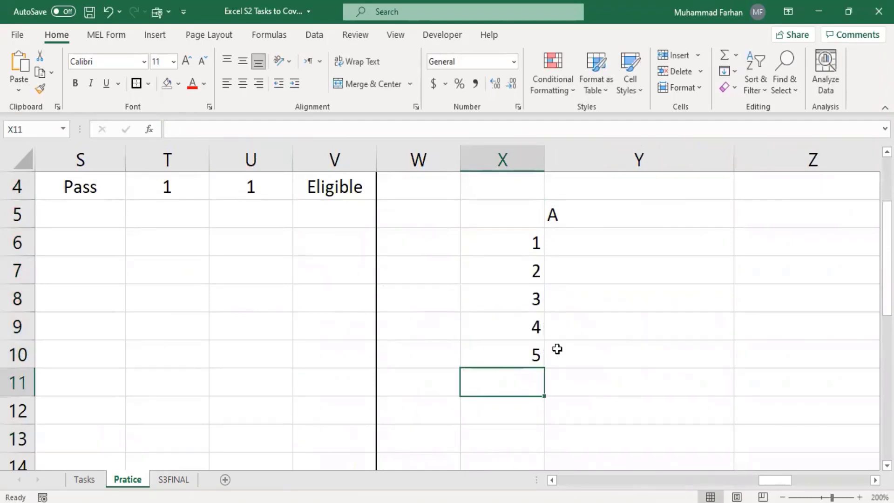
Type the grades F, E, D, C and B beside them in Y6:Y10
{"action": "left_click", "coordinate": [566, 238]}
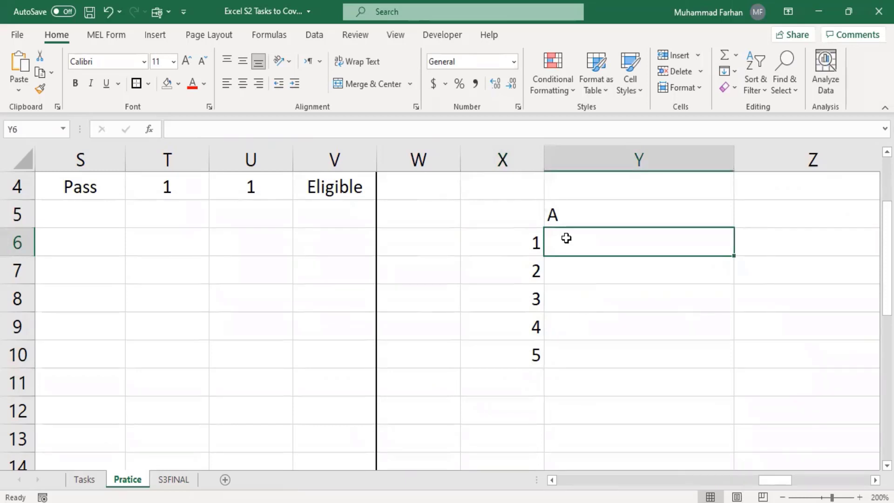
{"action": "type", "text": "F"}
{"action": "key", "text": "Return"}
{"action": "type", "text": "E"}
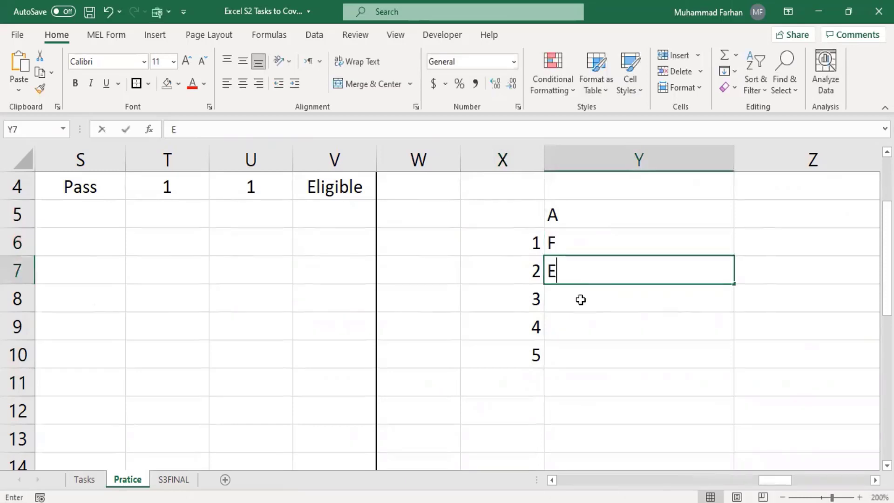
{"action": "key", "text": "Return"}
{"action": "type", "text": "D"}
{"action": "key", "text": "Return"}
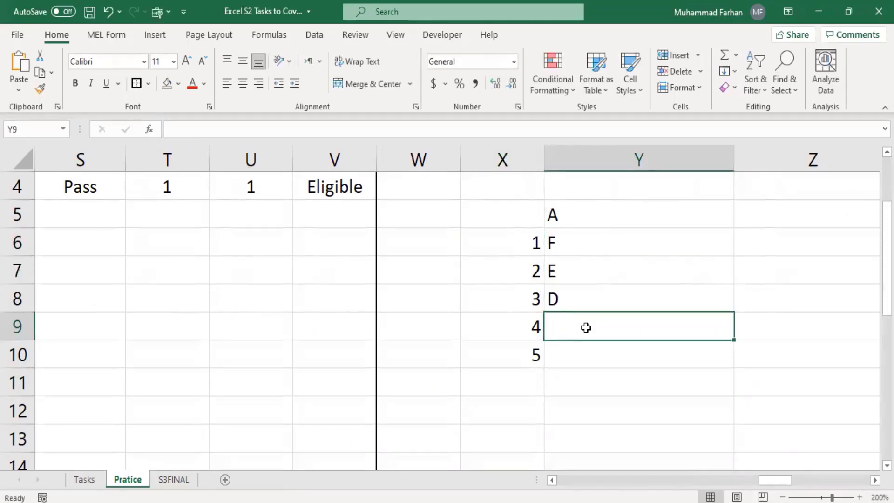
{"action": "type", "text": "C"}
{"action": "key", "text": "Return"}
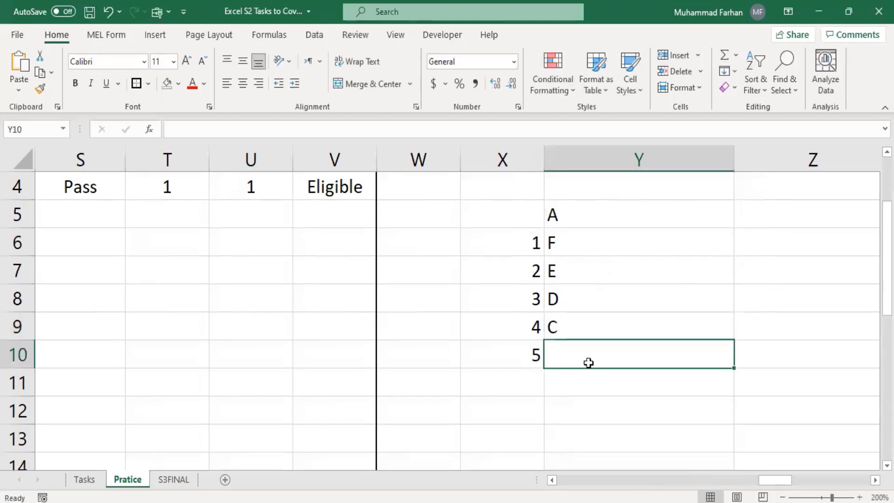
{"action": "type", "text": "B"}
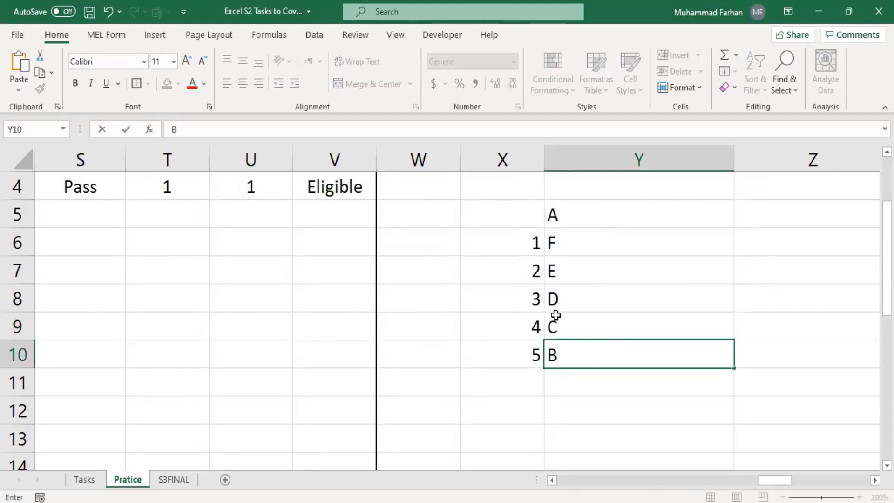
Confirm B in Y10, then select Y5's grade formula text and cancel the edit
{"action": "left_click", "coordinate": [554, 216]}
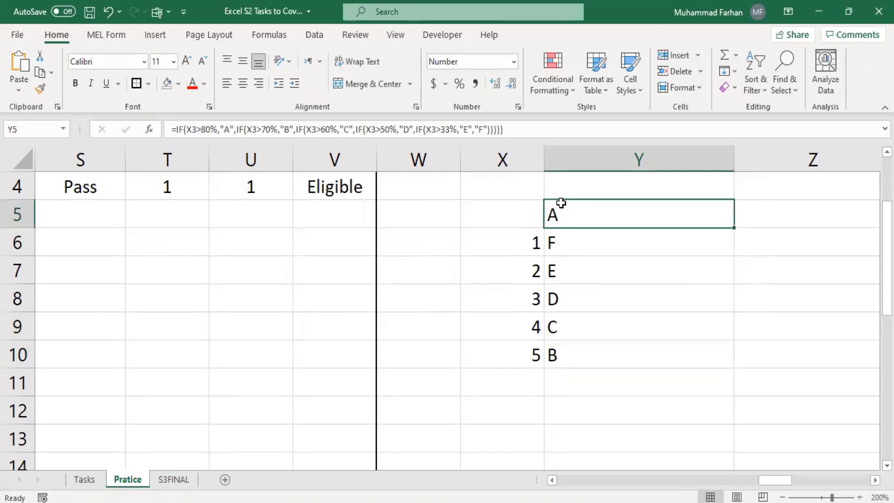
{"action": "left_click", "coordinate": [525, 129]}
{"action": "left_click_drag", "start_coordinate": [502, 129], "coordinate": [321, 129]}
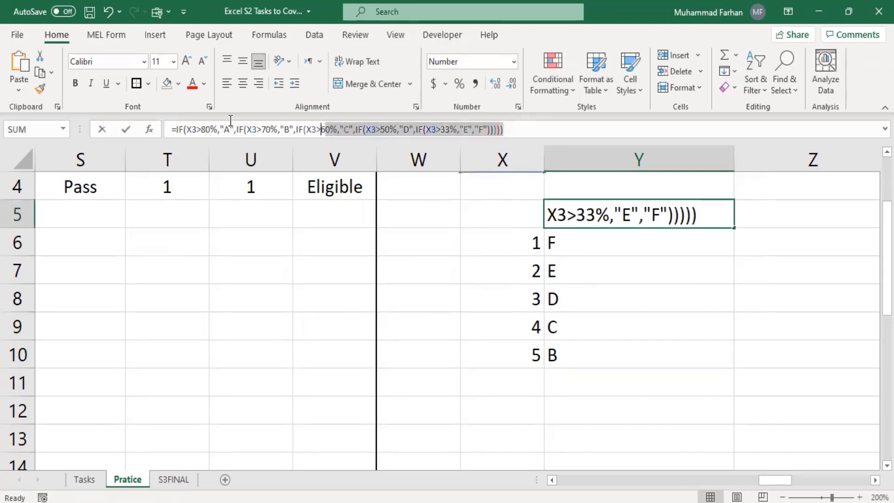
{"action": "left_click_drag", "start_coordinate": [231, 121], "coordinate": [135, 120]}
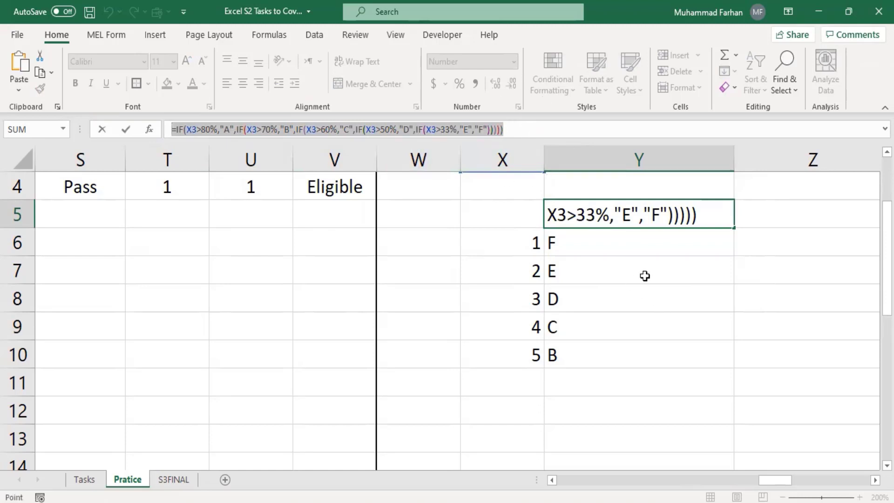
{"action": "left_click", "coordinate": [645, 295]}
{"action": "key", "text": "Escape"}
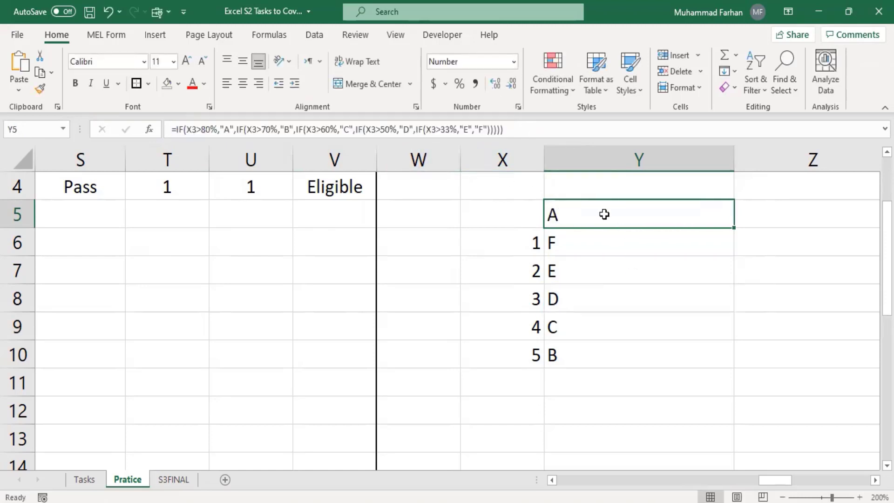
Format Y5 as Text and re-enter its formula so it displays as plain text
{"action": "left_click", "coordinate": [514, 62]}
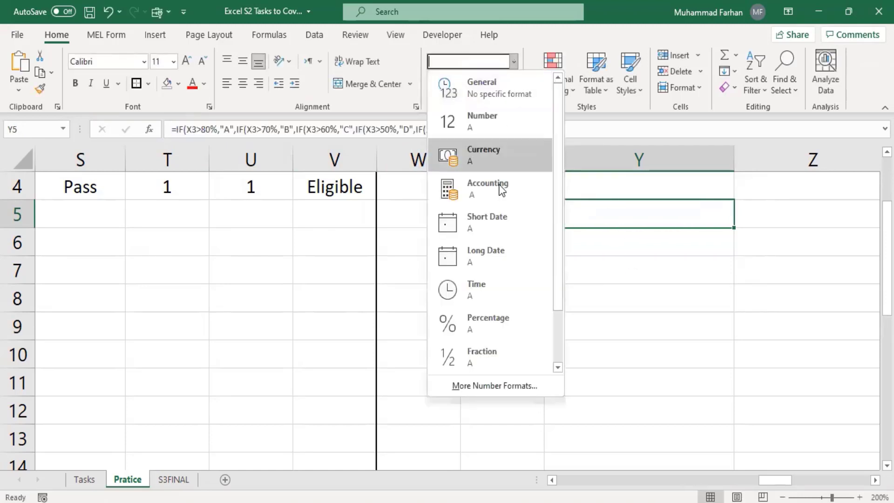
{"action": "scroll", "coordinate": [503, 357], "scroll_direction": "down", "scroll_amount": 2}
{"action": "left_click", "coordinate": [507, 363]}
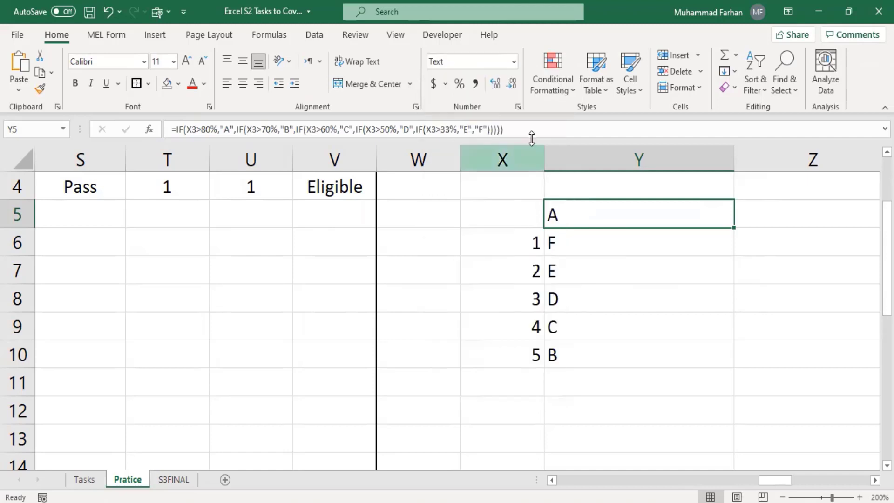
{"action": "left_click", "coordinate": [545, 136]}
{"action": "key", "text": "Return"}
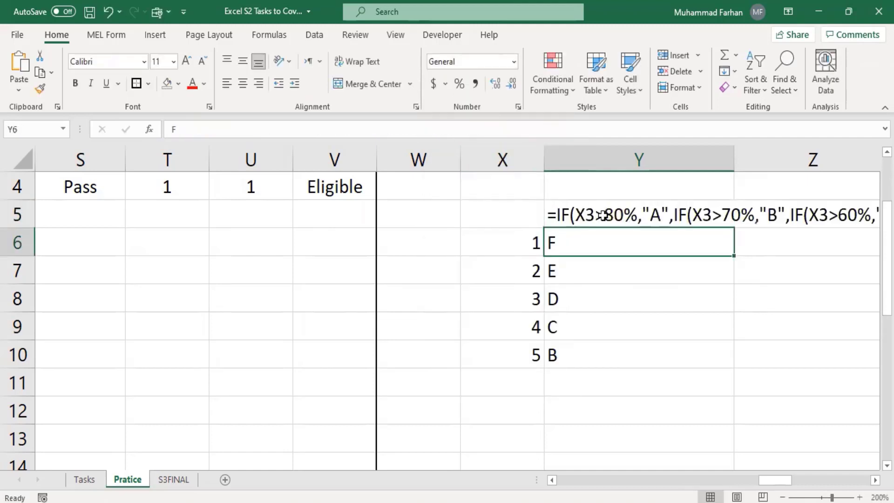
Scroll right and select cell Z7 for a new formula
{"action": "left_click_drag", "start_coordinate": [788, 485], "coordinate": [835, 487]}
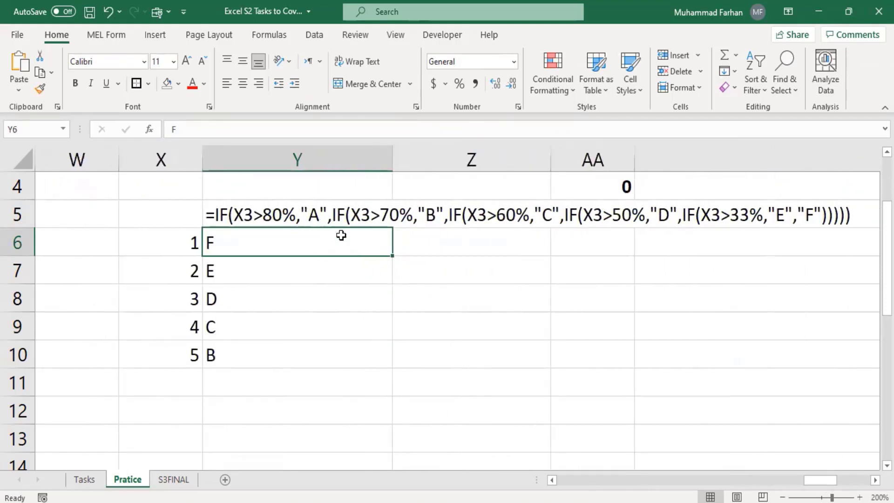
{"action": "left_click", "coordinate": [195, 245]}
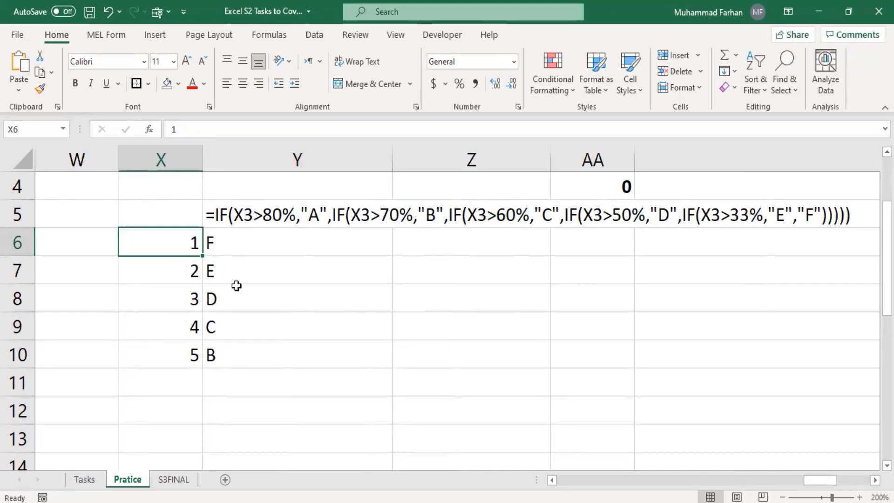
{"action": "left_click", "coordinate": [466, 272]}
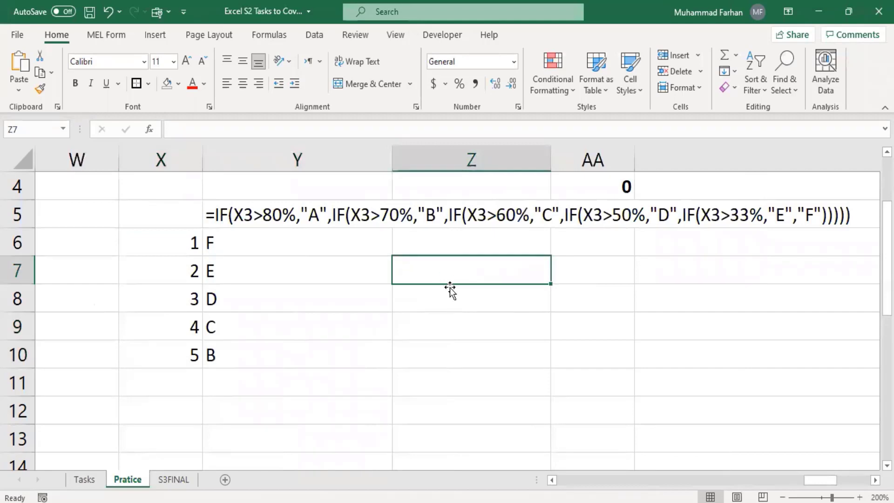
Begin Z7's formula as =IF(X6=1,"F",IF( and reference X6 for the next test
{"action": "type", "text": "="}
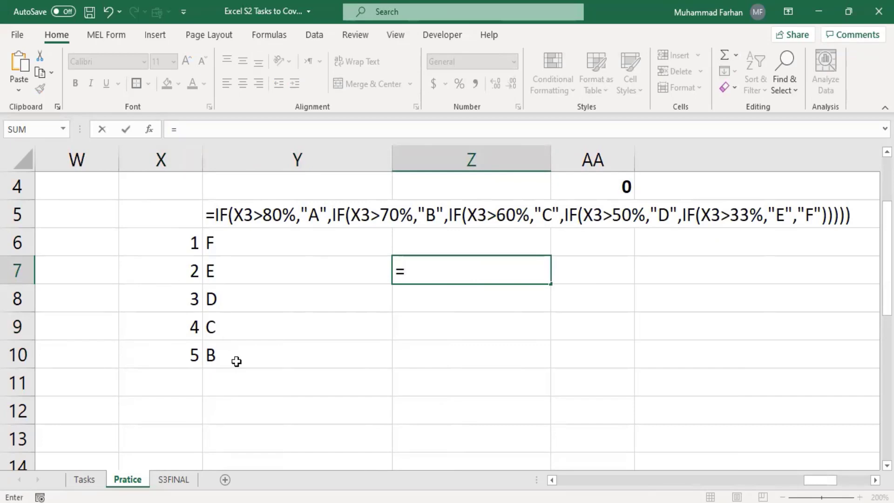
{"action": "type", "text": "I"}
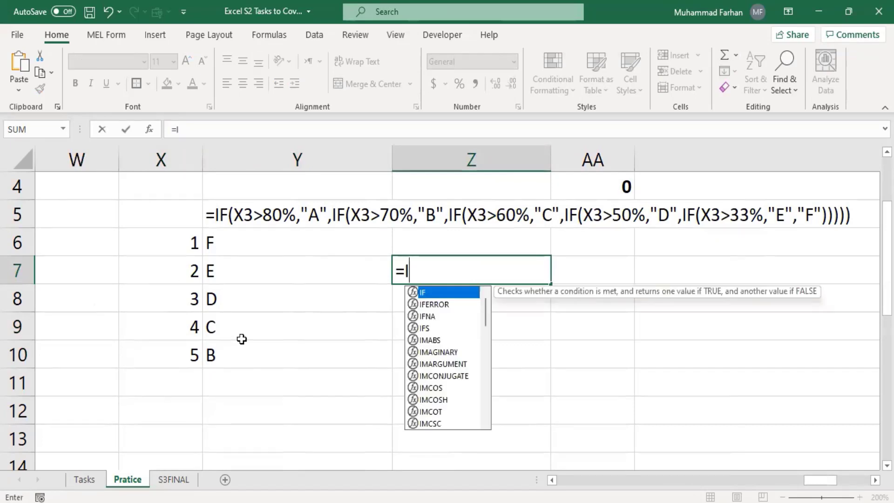
{"action": "type", "text": "F)"}
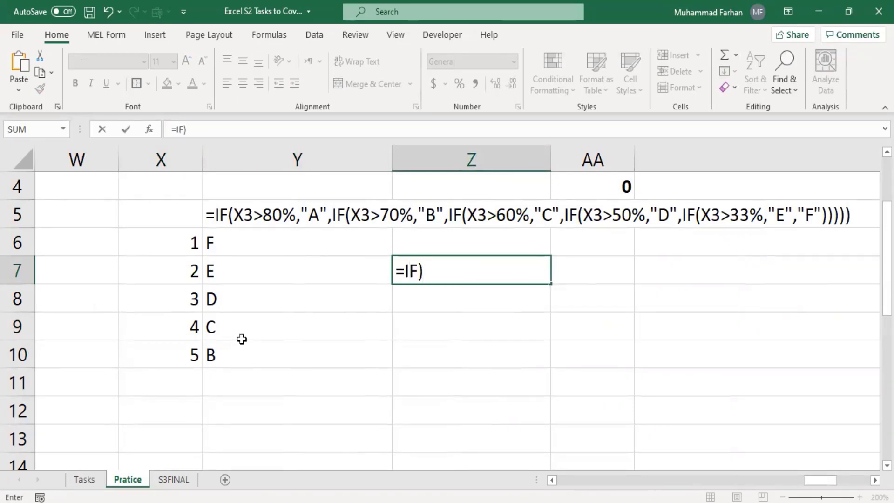
{"action": "key", "text": "BackSpace"}
{"action": "type", "text": "("}
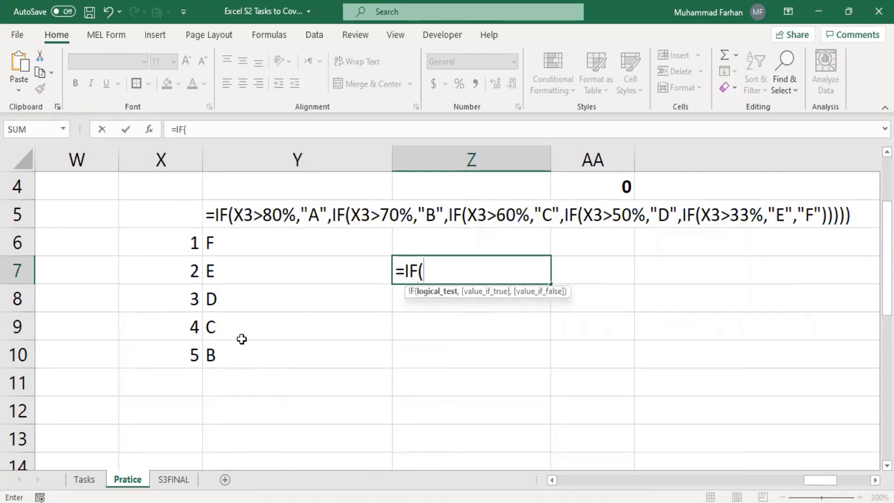
{"action": "left_click", "coordinate": [180, 242]}
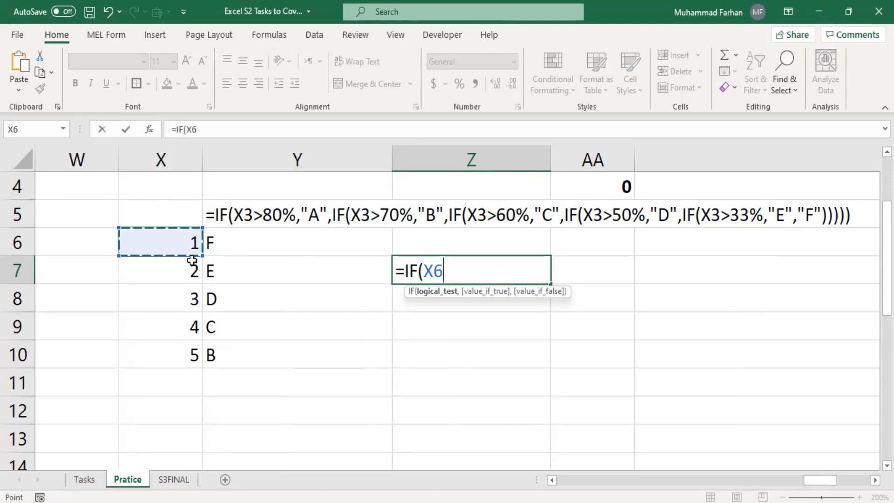
{"action": "type", "text": "<1"}
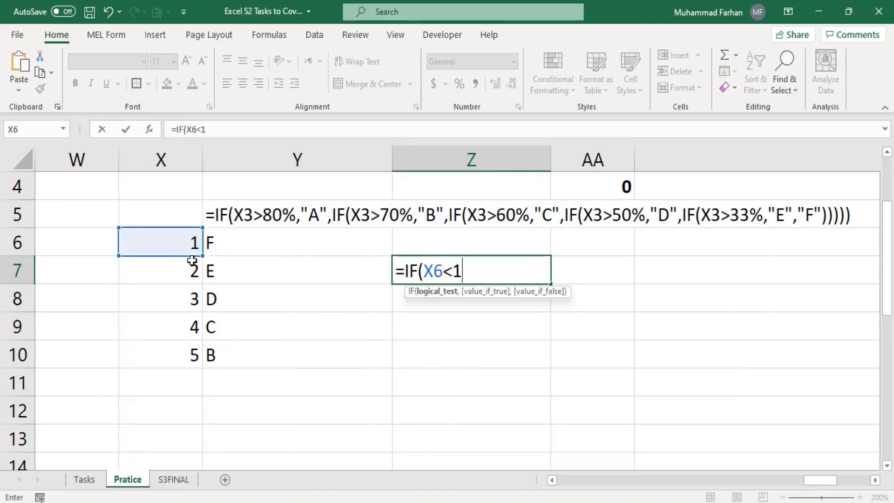
{"action": "key", "text": "BackSpace"}
{"action": "key", "text": "BackSpace"}
{"action": "type", "text": "=1,:"}
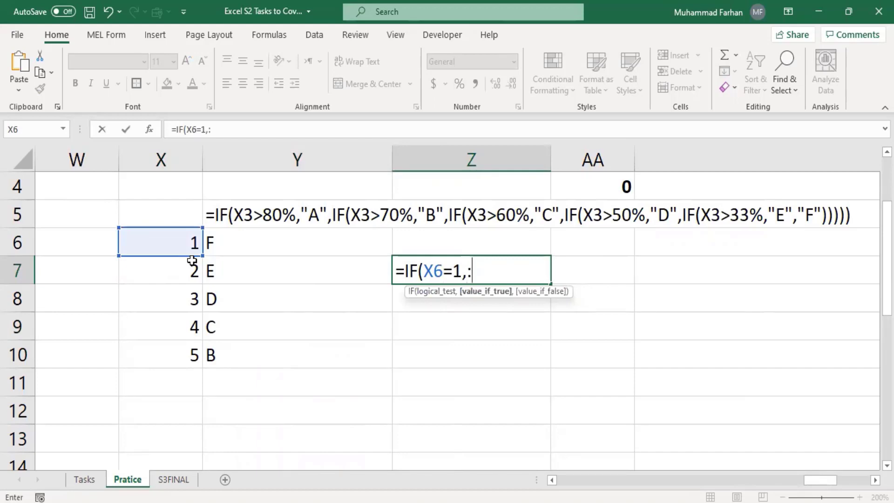
{"action": "key", "text": "BackSpace"}
{"action": "type", "text": "\"F\""}
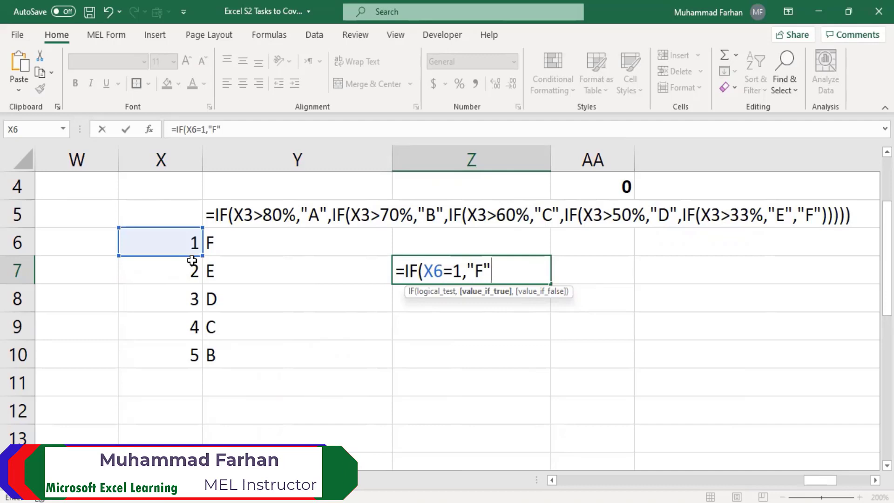
{"action": "type", "text": ","}
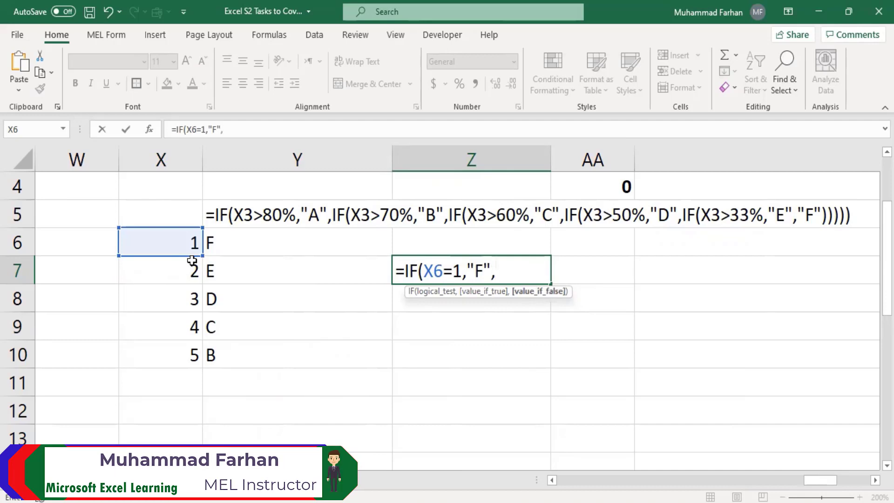
{"action": "type", "text": "IF("}
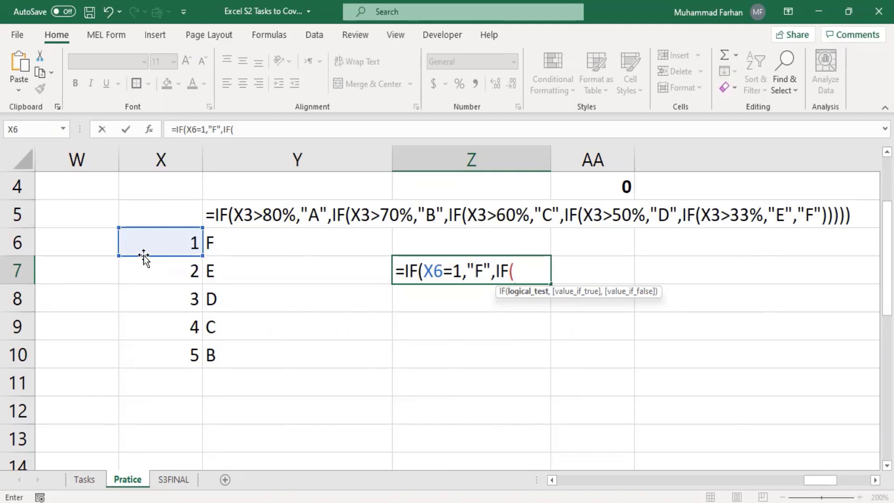
{"action": "left_click", "coordinate": [153, 243]}
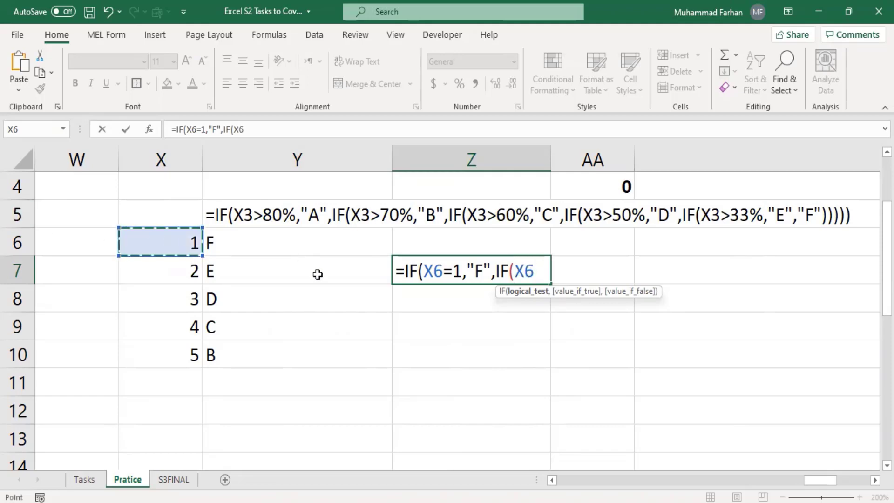
Finish Z7 as =IF(X6=1,"F",IF(X6=2,"E",IF(X6=3,"D"))) and commit it
{"action": "type", "text": "="}
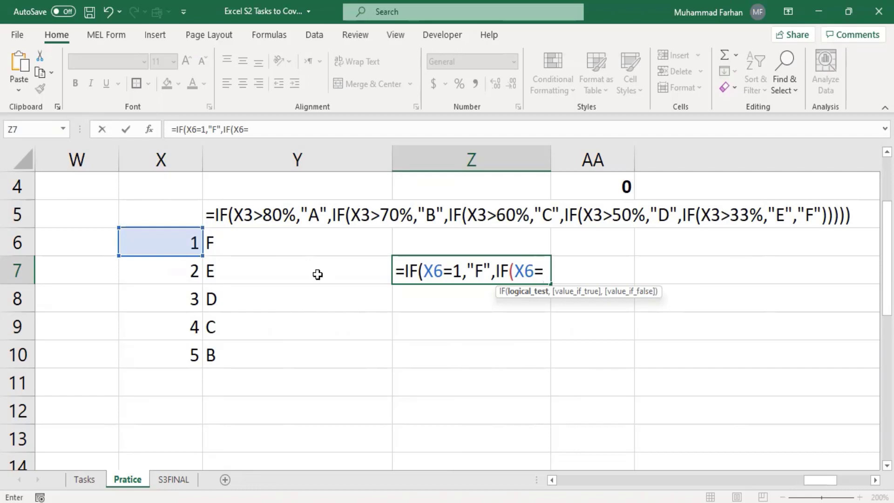
{"action": "type", "text": "2,"}
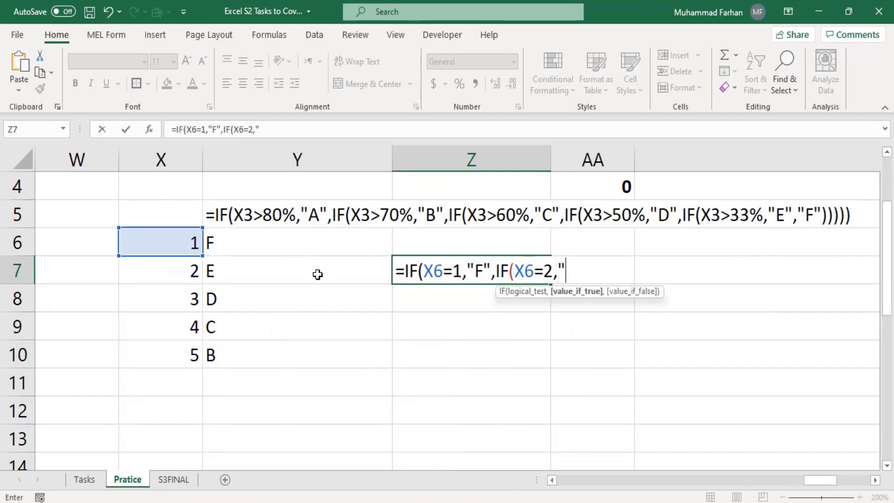
{"action": "type", "text": "\"E"}
{"action": "type", "text": ","}
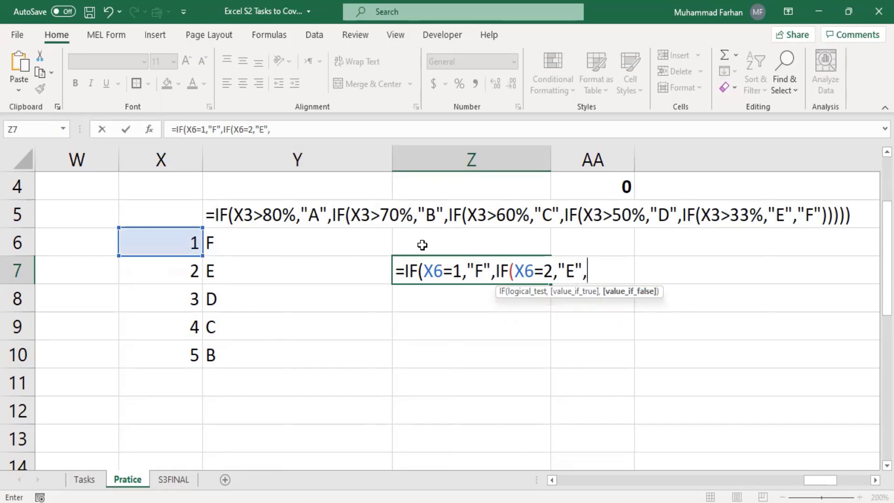
{"action": "left_click", "coordinate": [175, 242]}
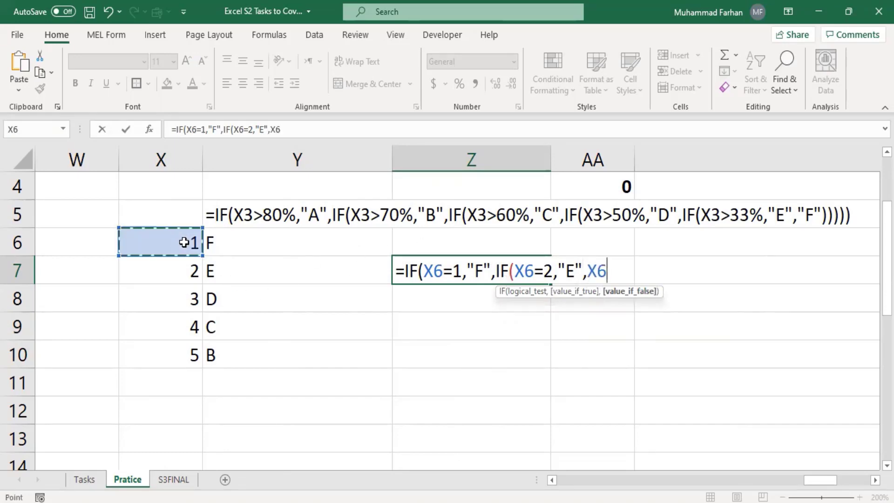
{"action": "type", "text": "=3"}
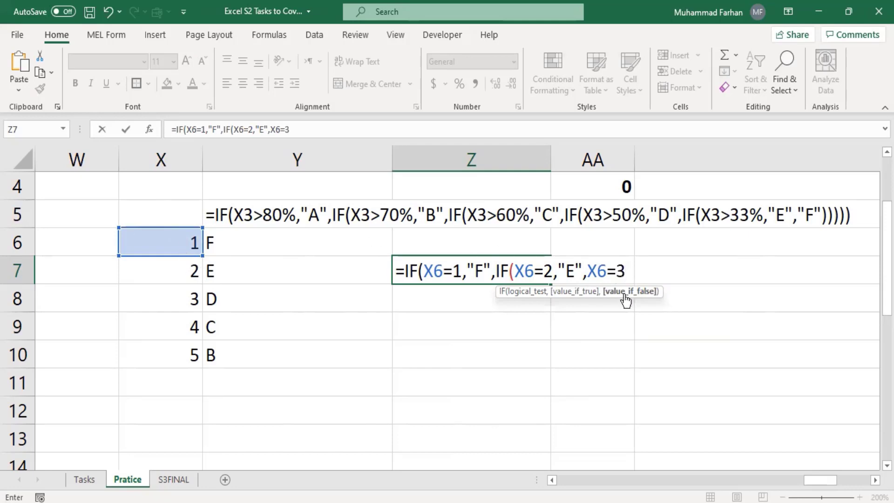
{"action": "left_click", "coordinate": [590, 270]}
{"action": "type", "text": "if"}
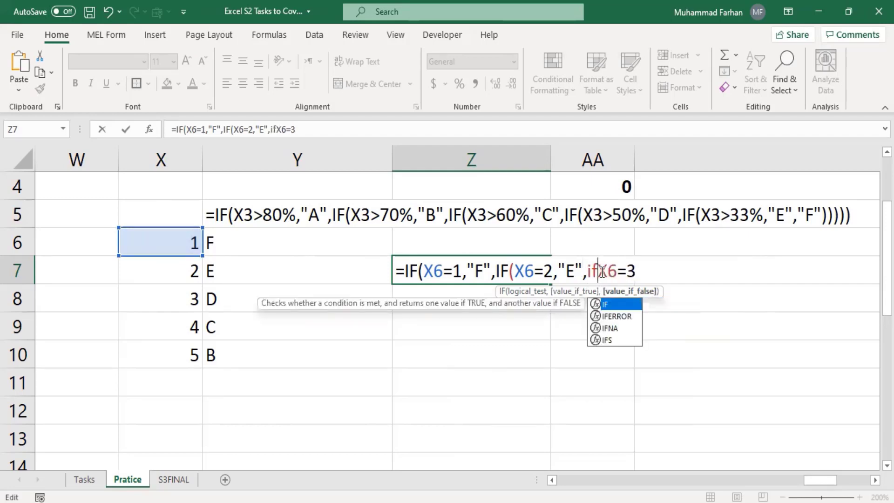
{"action": "type", "text": "(X6=3"}
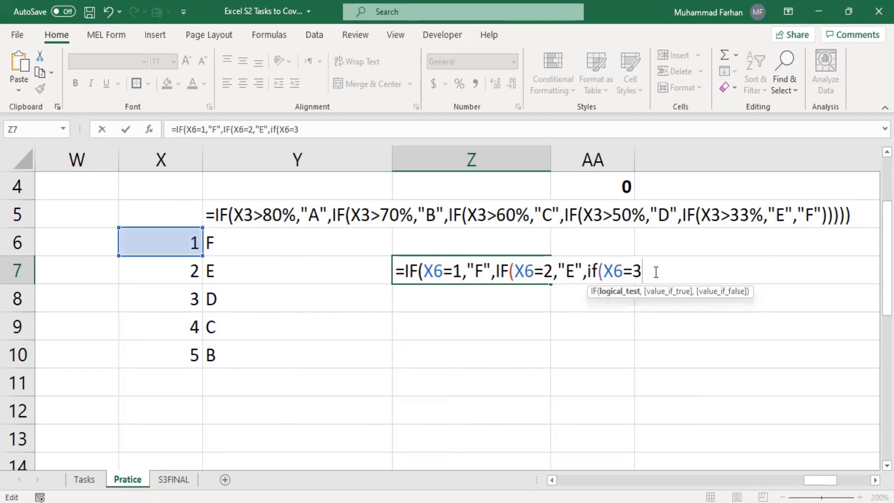
{"action": "type", "text": ","}
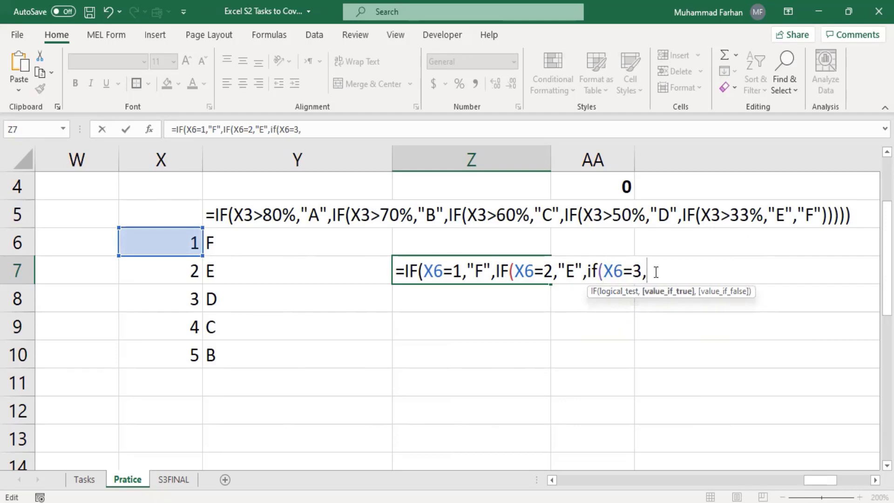
{"action": "type", "text": "\"D\")))"}
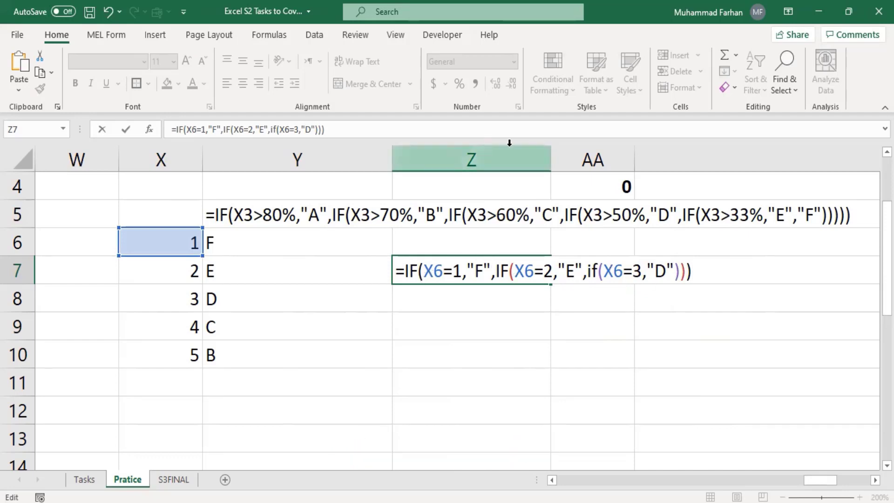
{"action": "key", "text": "Return"}
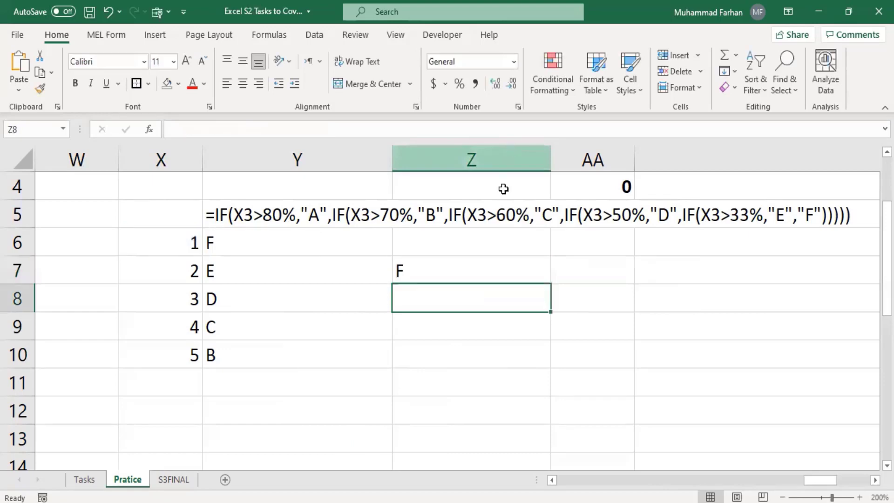
Test Z7's grade by changing X6 to 2, then 3
{"action": "left_click", "coordinate": [427, 272]}
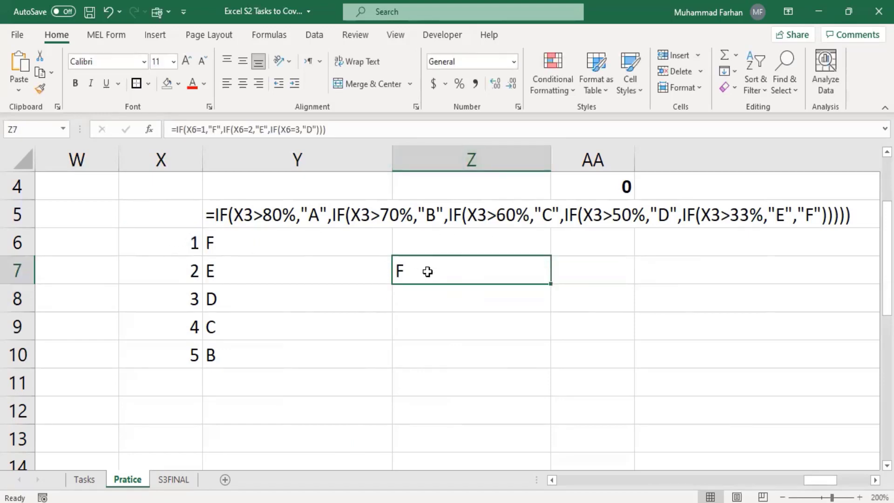
{"action": "left_click", "coordinate": [185, 240]}
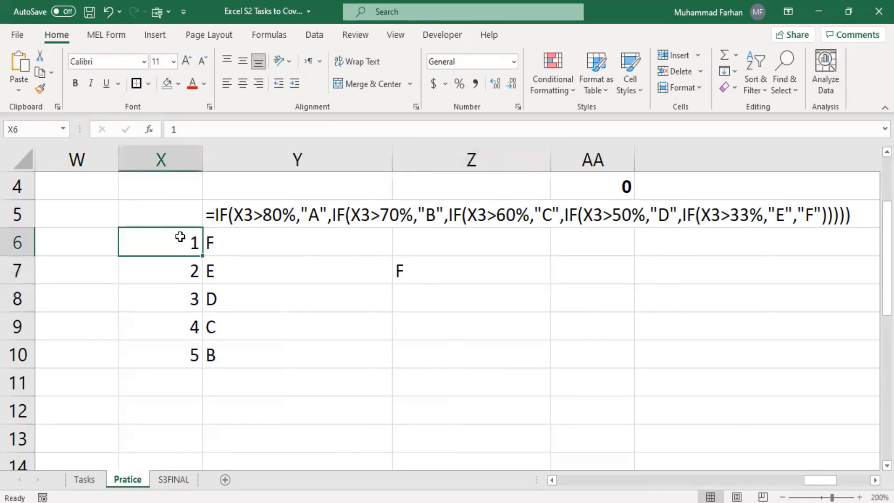
{"action": "type", "text": "2"}
{"action": "key", "text": "Return"}
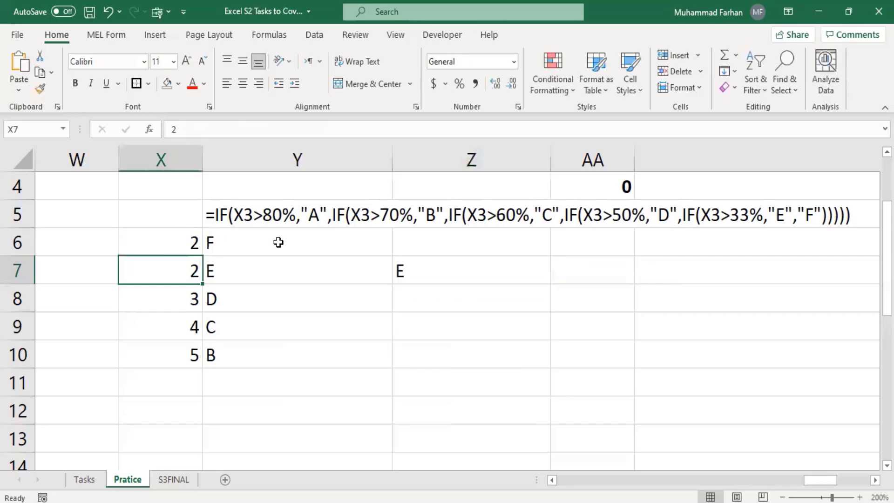
{"action": "left_click", "coordinate": [186, 240]}
{"action": "type", "text": "3"}
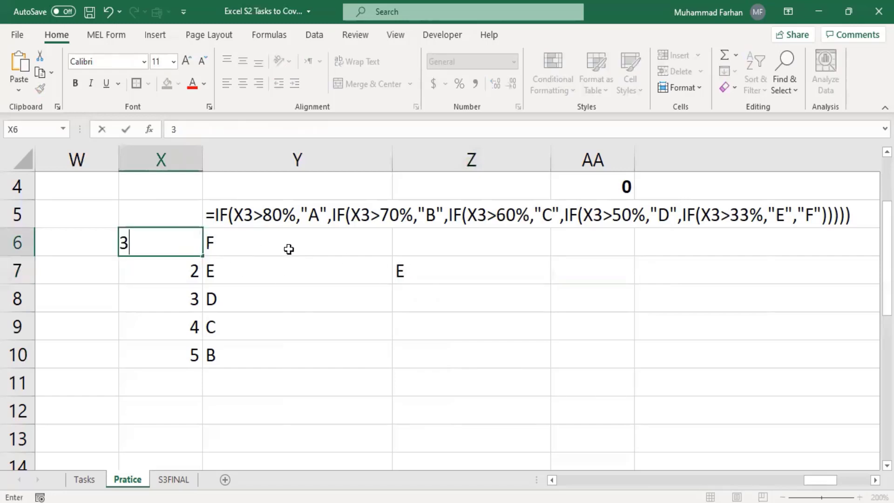
{"action": "key", "text": "Return"}
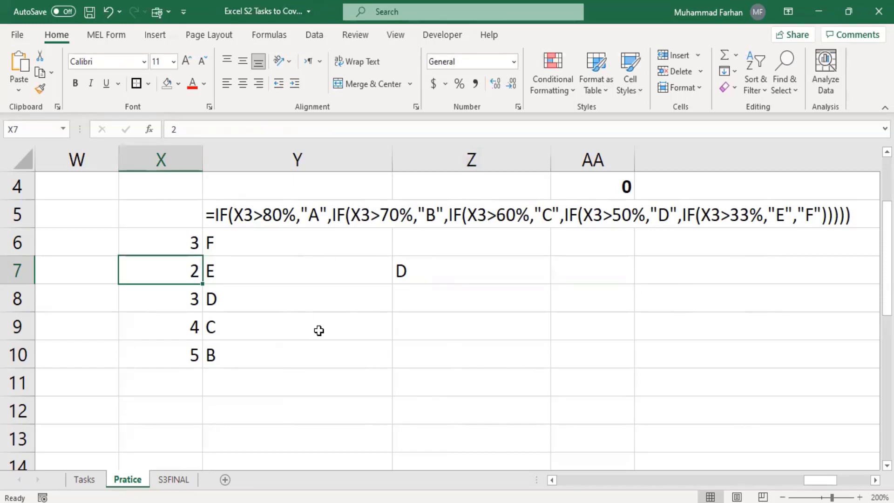
{"action": "left_click", "coordinate": [412, 270]}
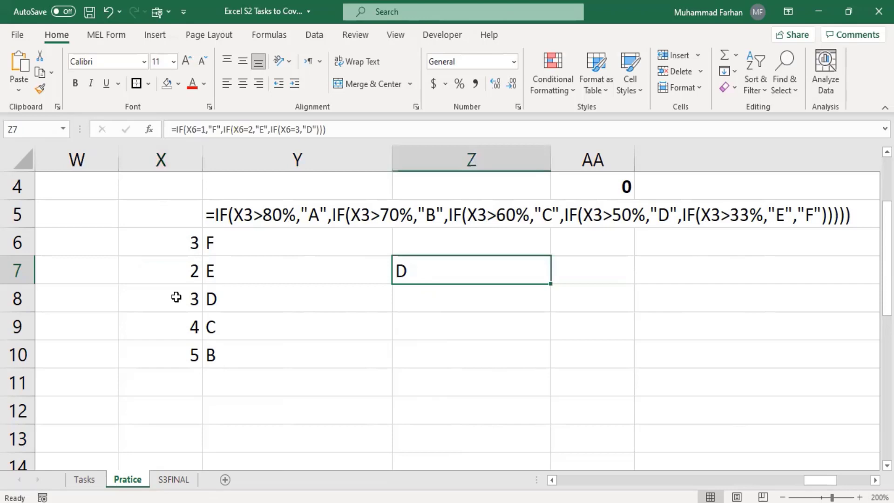
Retest X6 with 1, 2 and 3, leaving it at 3 so Z7 shows D
{"action": "left_click", "coordinate": [163, 246]}
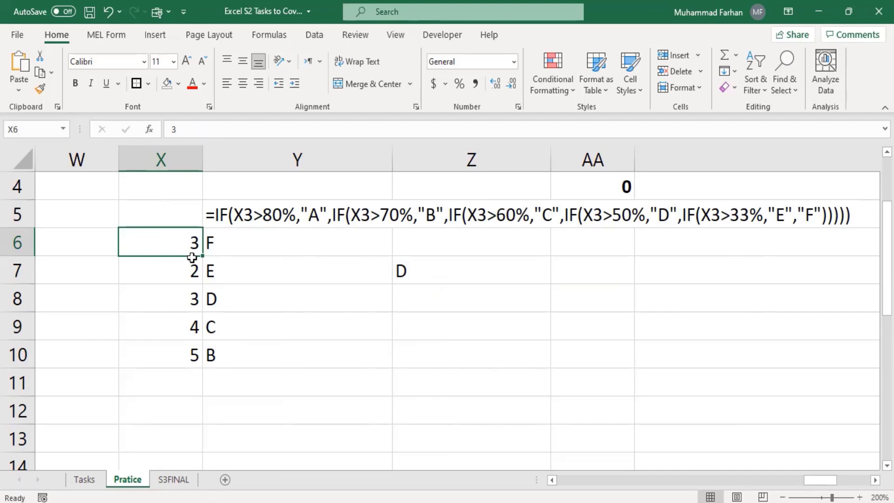
{"action": "type", "text": "1"}
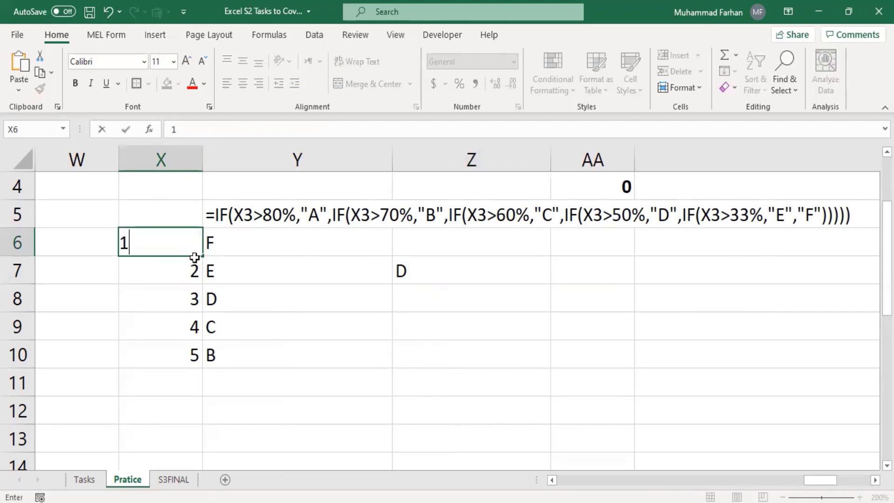
{"action": "key", "text": "Return"}
{"action": "left_click", "coordinate": [144, 233]}
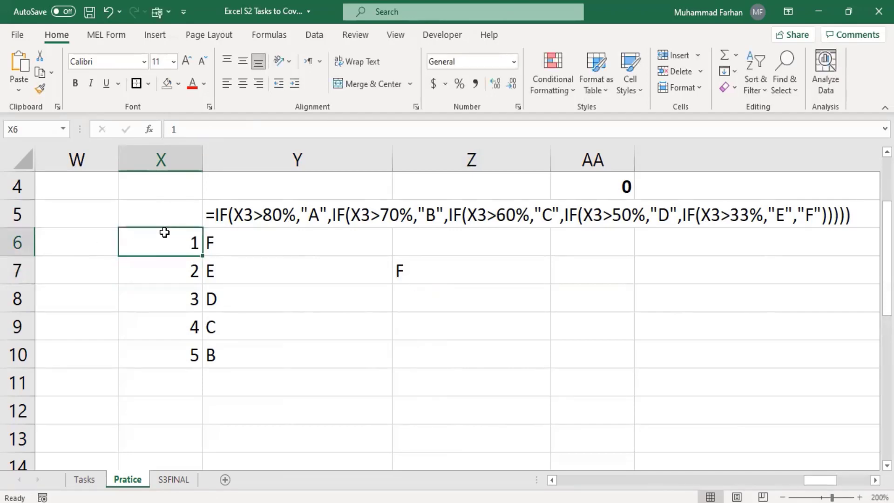
{"action": "type", "text": "2"}
{"action": "key", "text": "Return"}
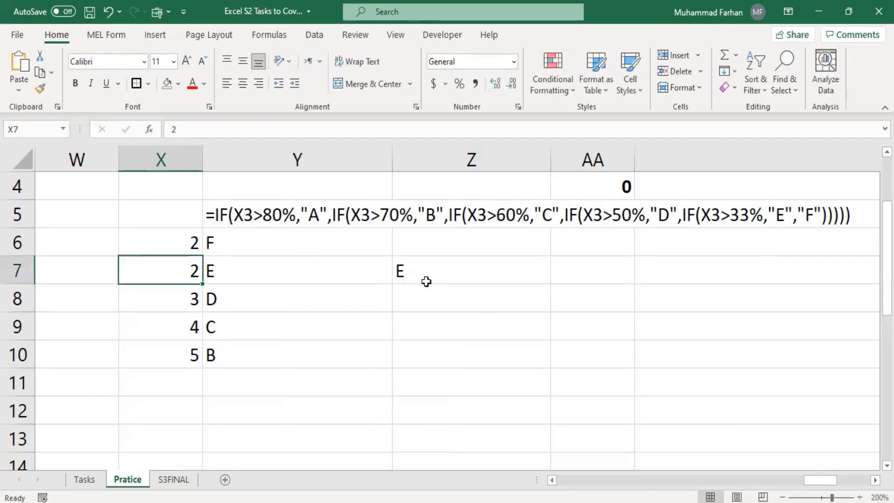
{"action": "left_click", "coordinate": [180, 240]}
{"action": "type", "text": "3"}
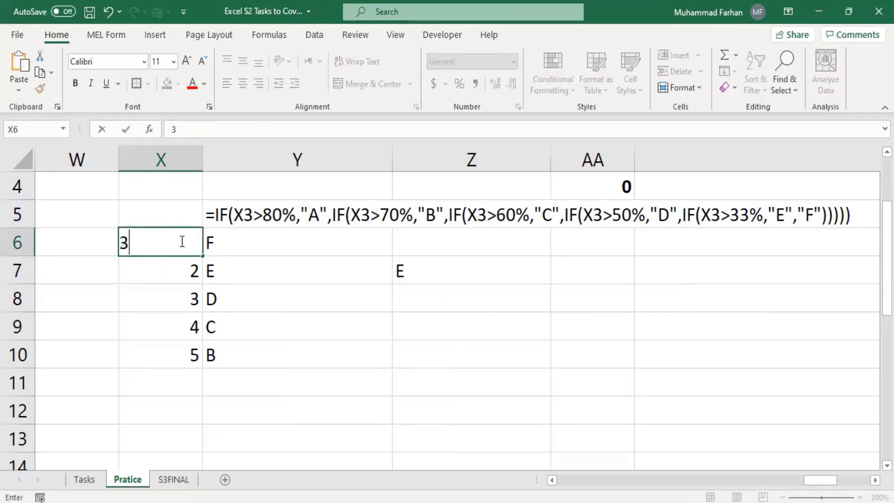
{"action": "key", "text": "Return"}
{"action": "left_click_drag", "start_coordinate": [818, 483], "coordinate": [675, 479]}
Scroll back to the grade table and inspect P4's nested IF grade formula
{"action": "scroll", "coordinate": [721, 389], "scroll_direction": "up", "scroll_amount": 1}
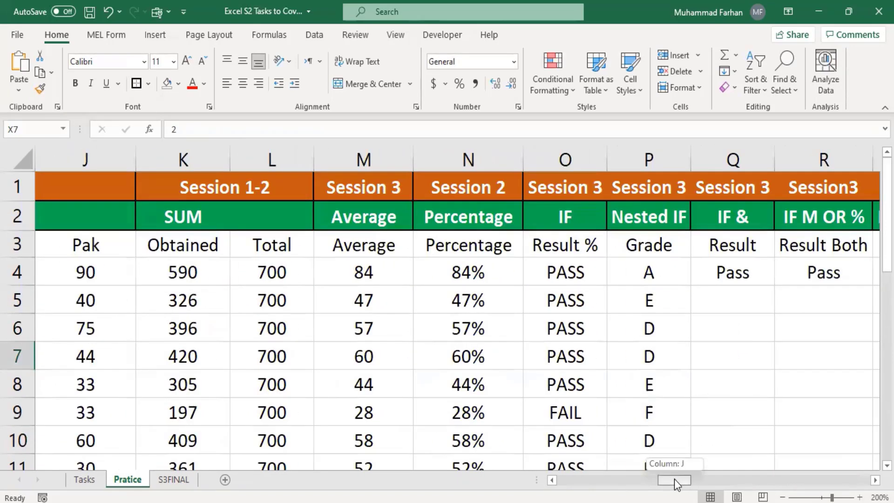
{"action": "left_click", "coordinate": [630, 279]}
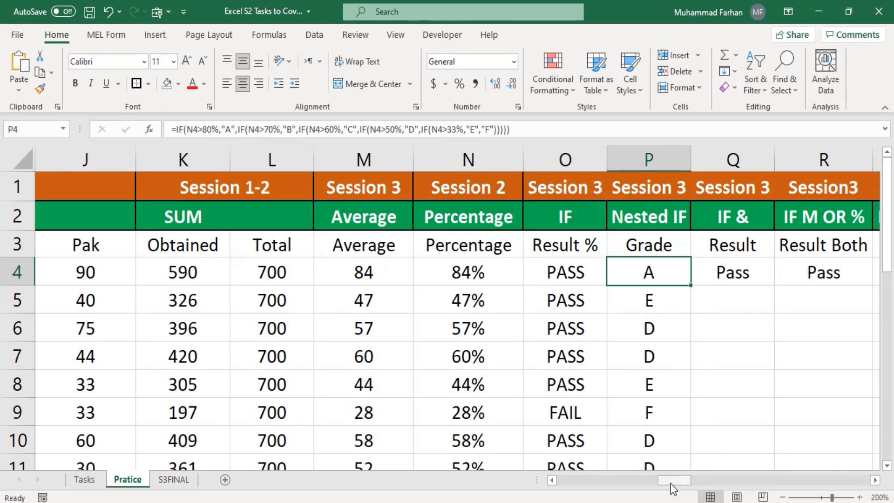
{"action": "left_click_drag", "start_coordinate": [670, 484], "coordinate": [694, 480]}
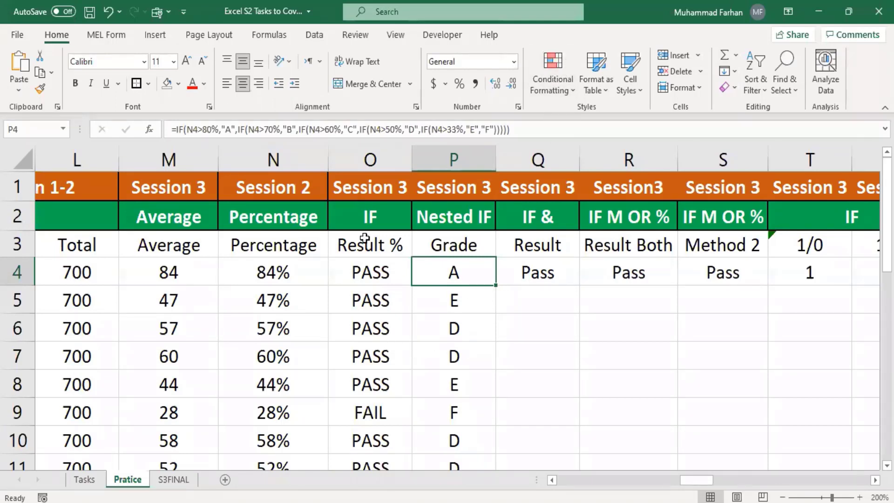
{"action": "left_click", "coordinate": [365, 252]}
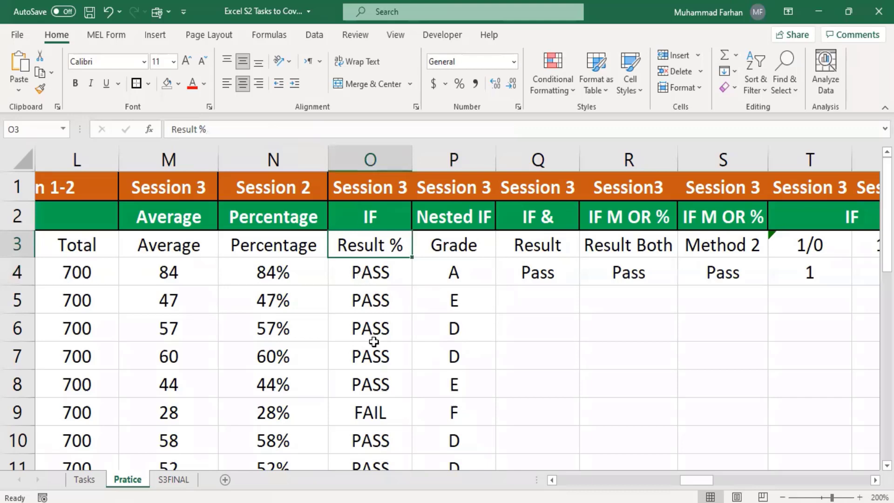
{"action": "left_click", "coordinate": [537, 241]}
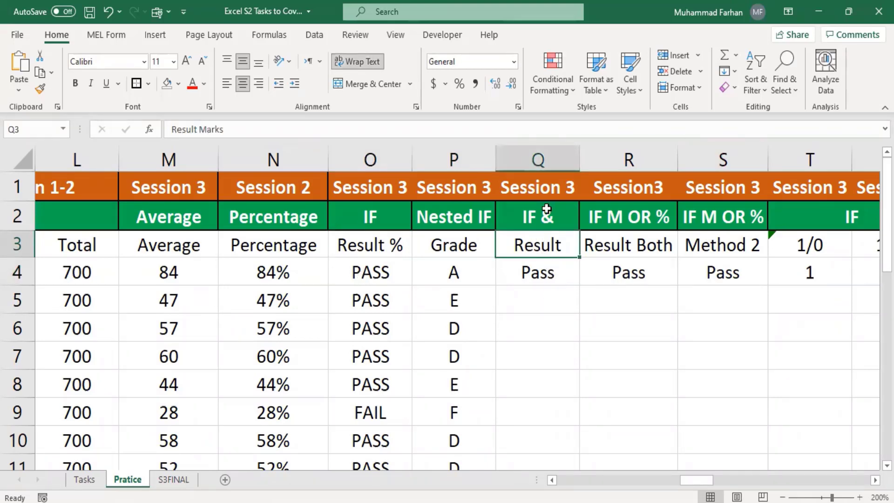
{"action": "left_click", "coordinate": [531, 223]}
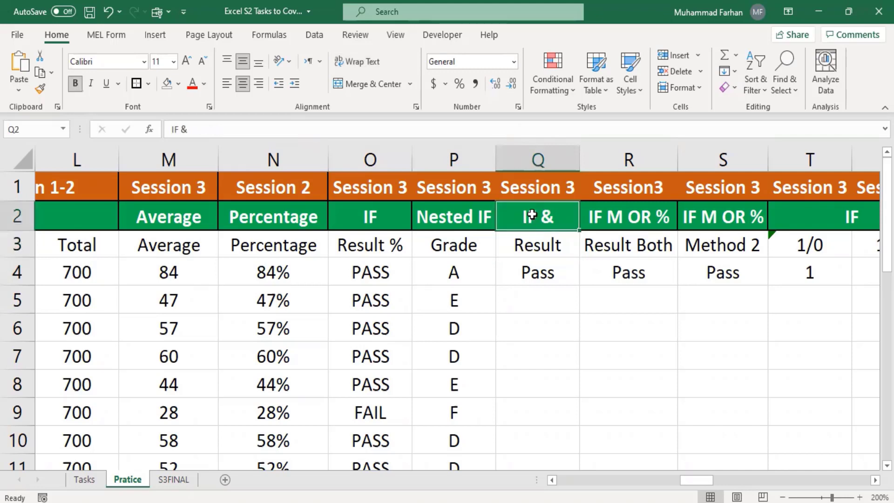
{"action": "left_click", "coordinate": [546, 272]}
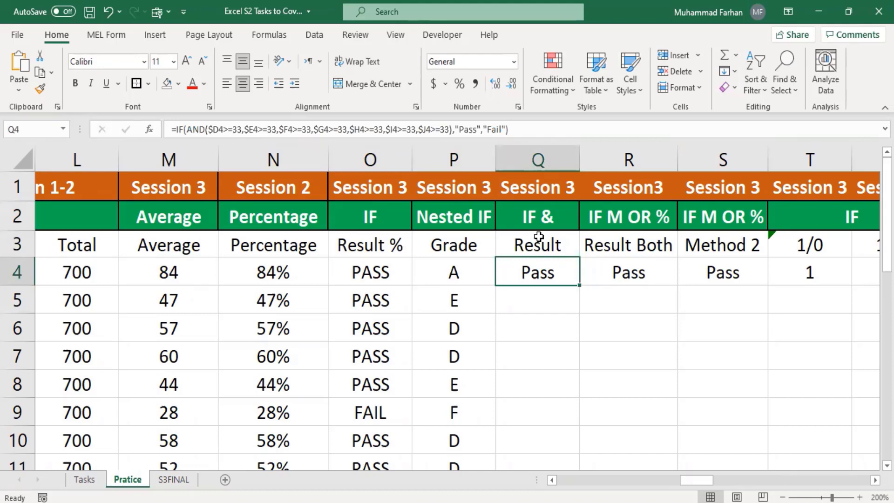
{"action": "left_click_drag", "start_coordinate": [704, 482], "coordinate": [676, 483]}
{"action": "left_click", "coordinate": [463, 270]}
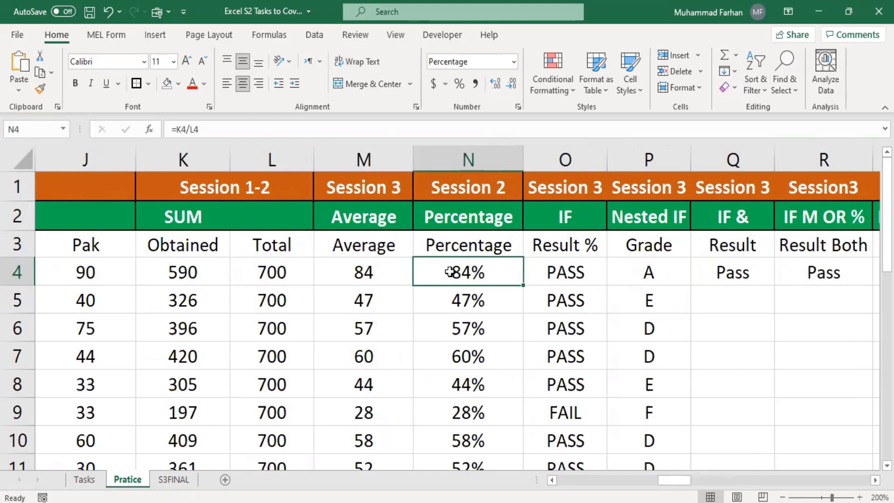
{"action": "left_click_drag", "start_coordinate": [661, 480], "coordinate": [626, 476]}
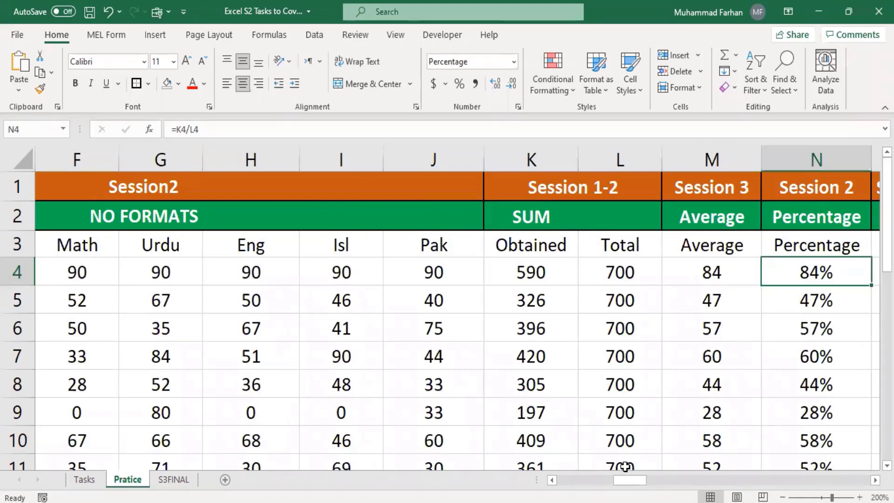
{"action": "left_click_drag", "start_coordinate": [647, 480], "coordinate": [698, 484]}
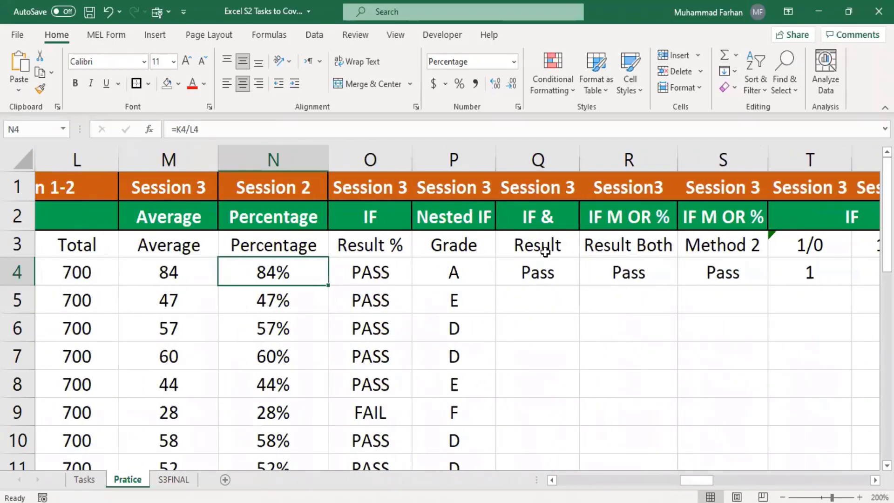
{"action": "left_click", "coordinate": [544, 252]}
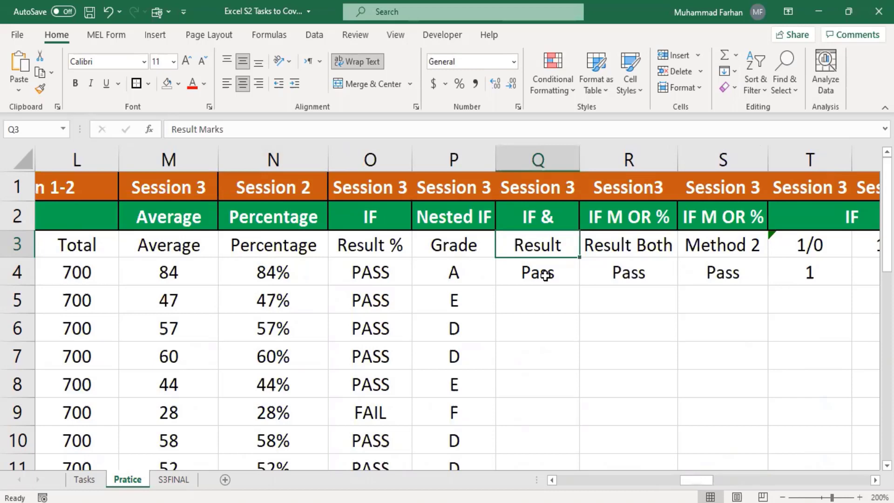
{"action": "left_click", "coordinate": [546, 275]}
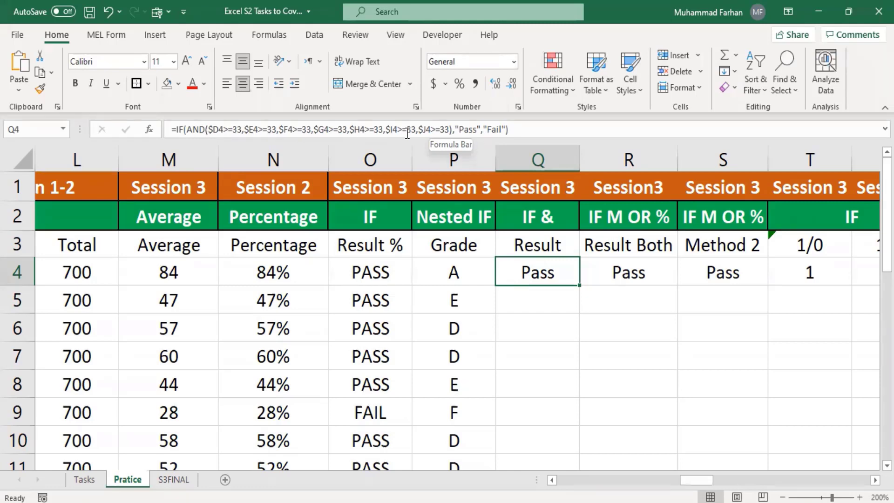
Change the first student's Phy mark in D4 to 32
{"action": "left_click", "coordinate": [553, 293]}
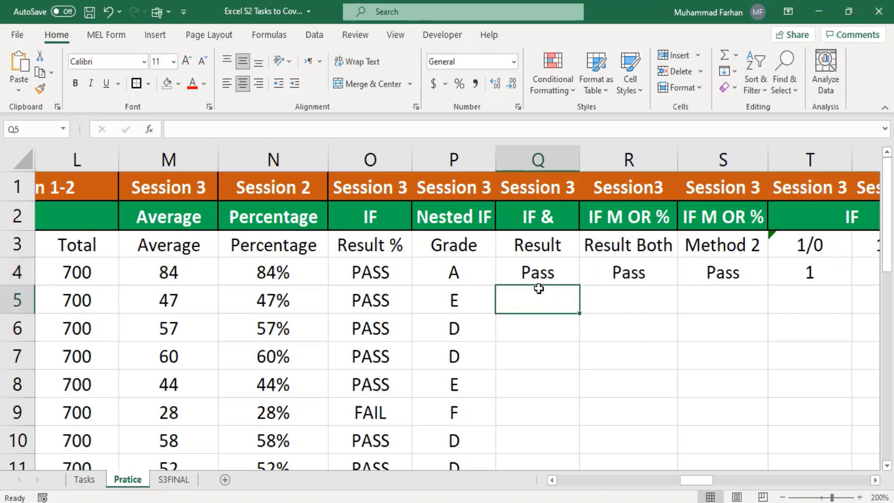
{"action": "left_click_drag", "start_coordinate": [691, 482], "coordinate": [603, 480]}
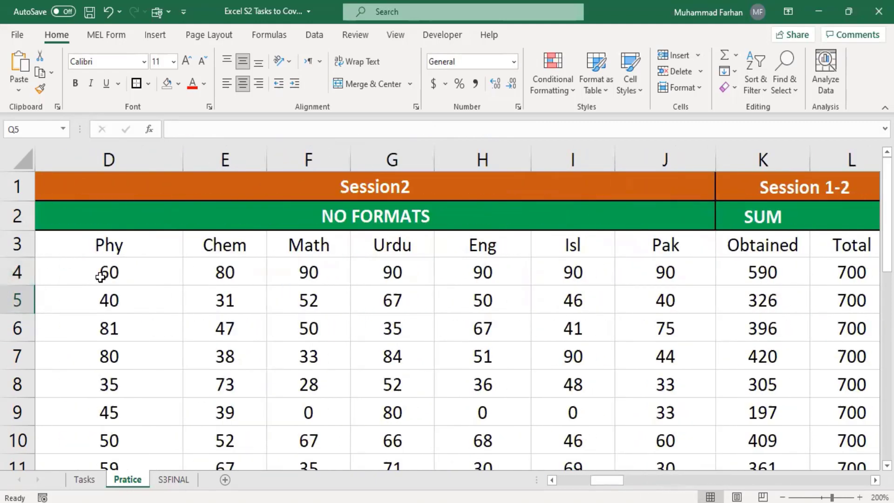
{"action": "left_click", "coordinate": [118, 280]}
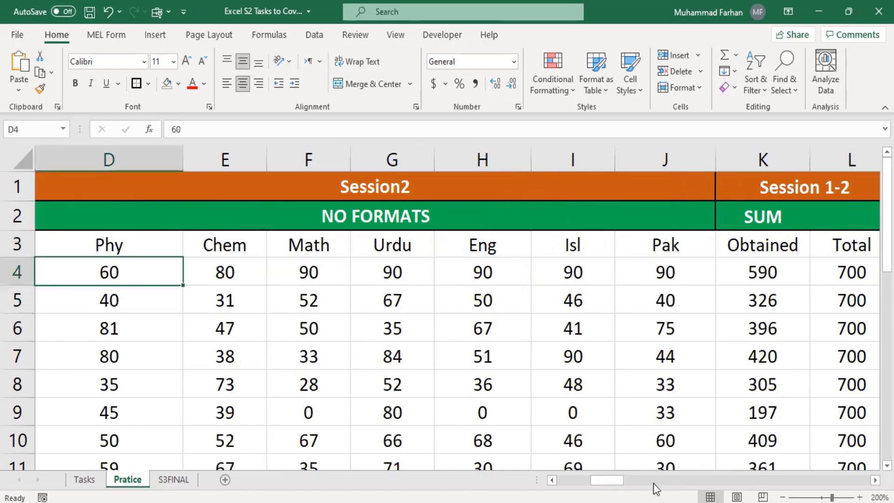
{"action": "mouse_move", "coordinate": [609, 480]}
{"action": "left_mouse_down"}
{"action": "mouse_move", "coordinate": [692, 476]}
{"action": "mouse_move", "coordinate": [580, 470]}
{"action": "mouse_move", "coordinate": [620, 473]}
{"action": "left_mouse_up"}
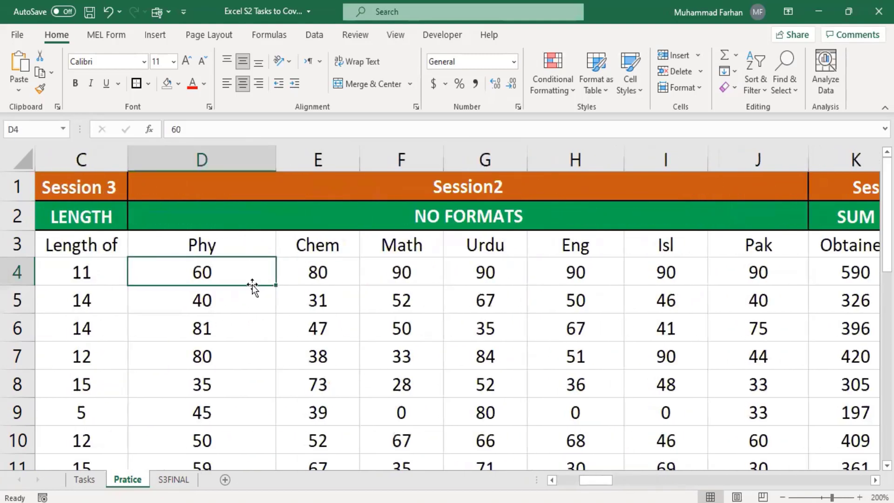
{"action": "type", "text": "32"}
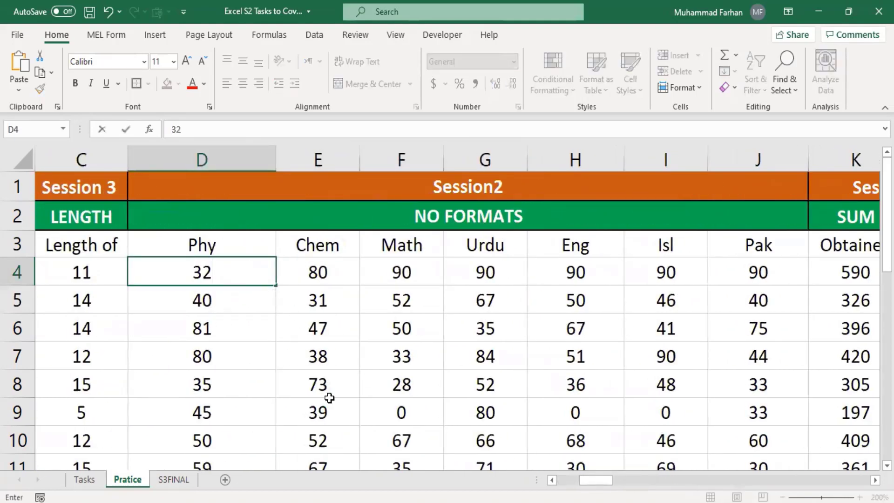
{"action": "left_click", "coordinate": [552, 437]}
{"action": "left_click_drag", "start_coordinate": [604, 482], "coordinate": [703, 474]}
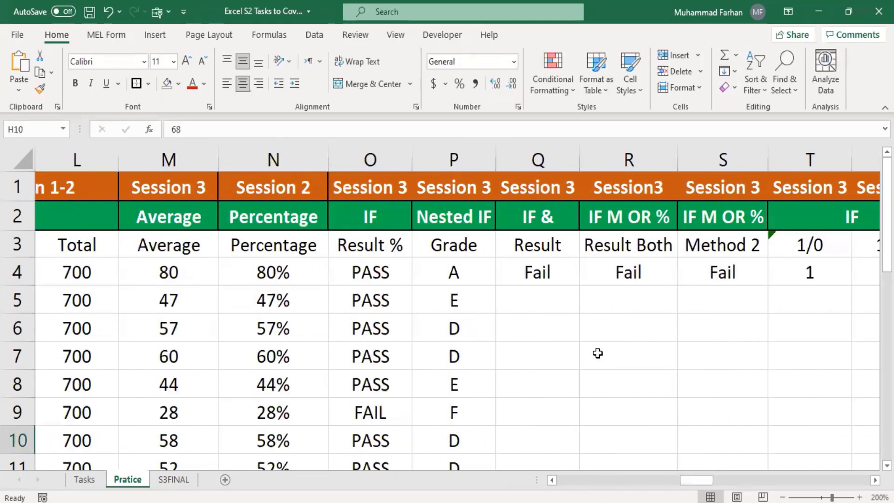
{"action": "left_click", "coordinate": [543, 272]}
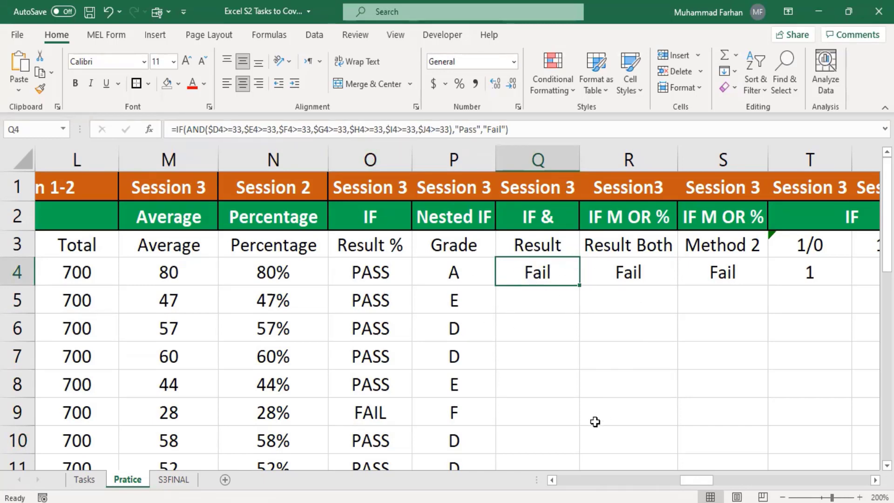
{"action": "mouse_move", "coordinate": [707, 485]}
{"action": "left_mouse_down"}
{"action": "mouse_move", "coordinate": [630, 474]}
{"action": "mouse_move", "coordinate": [702, 479]}
{"action": "left_mouse_up"}
{"action": "left_click", "coordinate": [622, 246]}
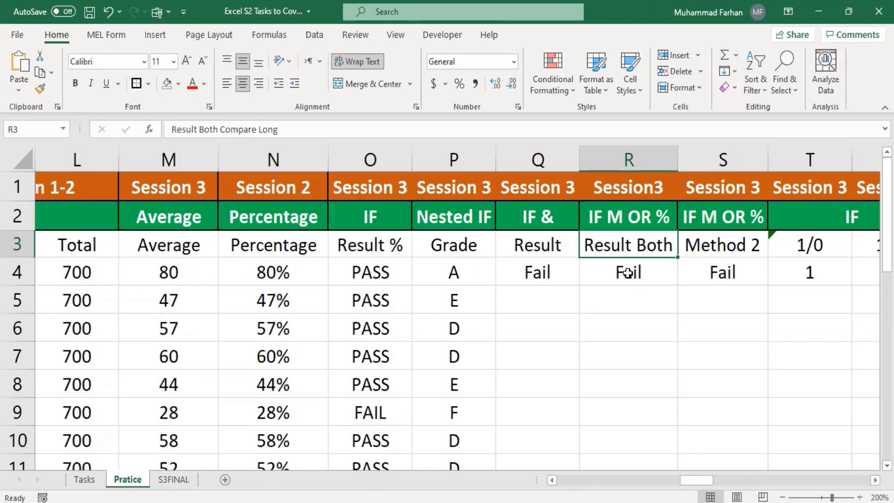
{"action": "left_click", "coordinate": [628, 273]}
{"action": "left_click", "coordinate": [638, 248]}
{"action": "left_click", "coordinate": [629, 274]}
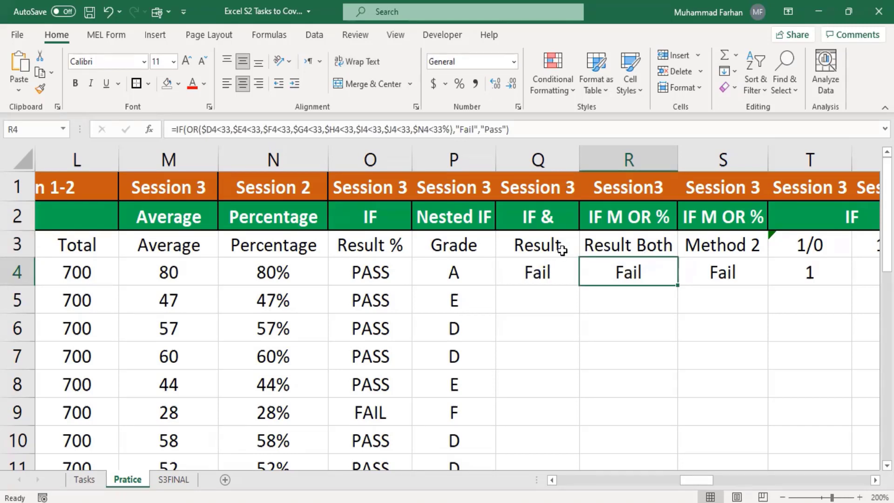
Check the 80% in N4 and compare the IF(AND) and IF(OR) formulas in Q4 and R4
{"action": "left_click", "coordinate": [274, 272]}
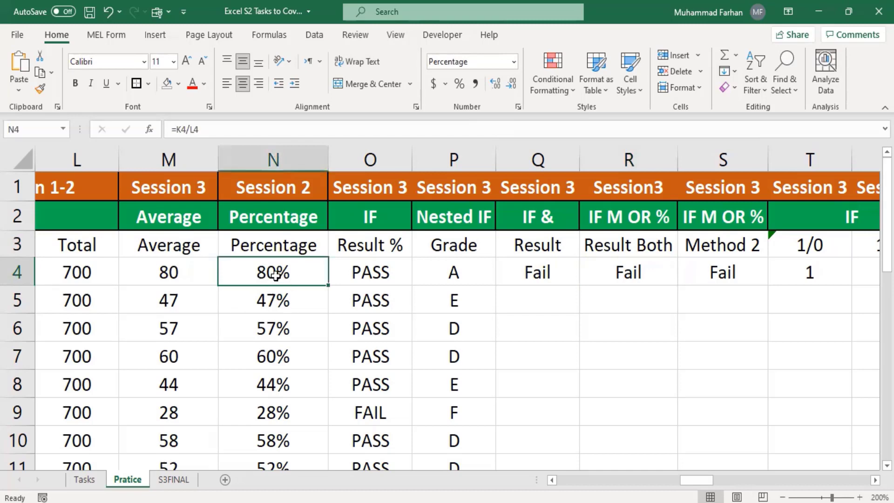
{"action": "mouse_move", "coordinate": [699, 481]}
{"action": "left_mouse_down"}
{"action": "mouse_move", "coordinate": [681, 486]}
{"action": "mouse_move", "coordinate": [696, 480]}
{"action": "left_mouse_up"}
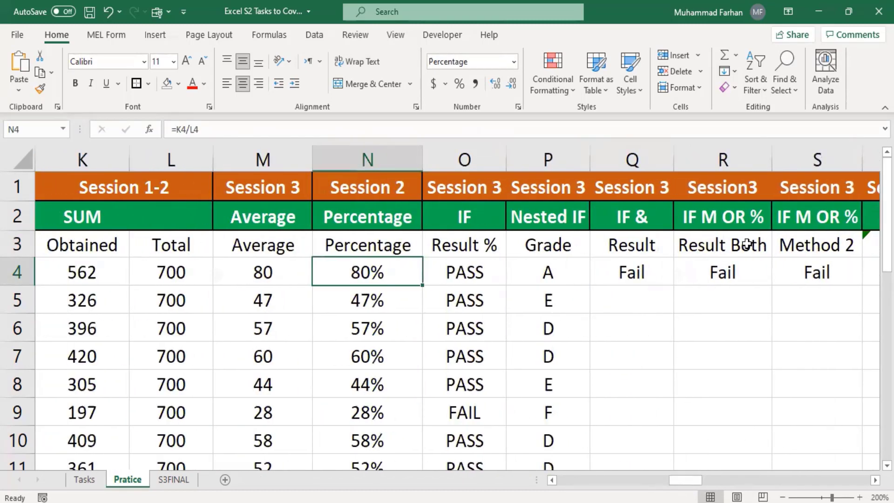
{"action": "left_click", "coordinate": [726, 261]}
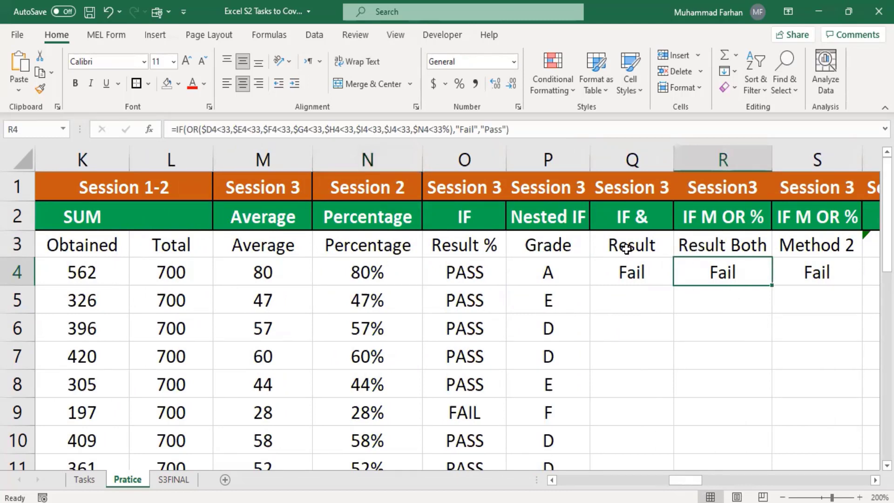
{"action": "left_click", "coordinate": [647, 281]}
{"action": "left_click", "coordinate": [704, 274]}
{"action": "left_click", "coordinate": [632, 280]}
{"action": "left_click", "coordinate": [699, 276]}
{"action": "left_click", "coordinate": [652, 279]}
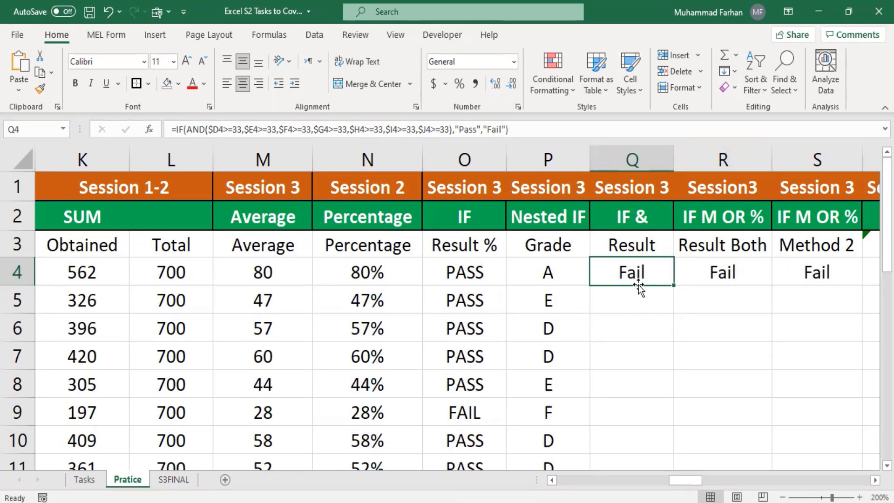
{"action": "left_click", "coordinate": [733, 276]}
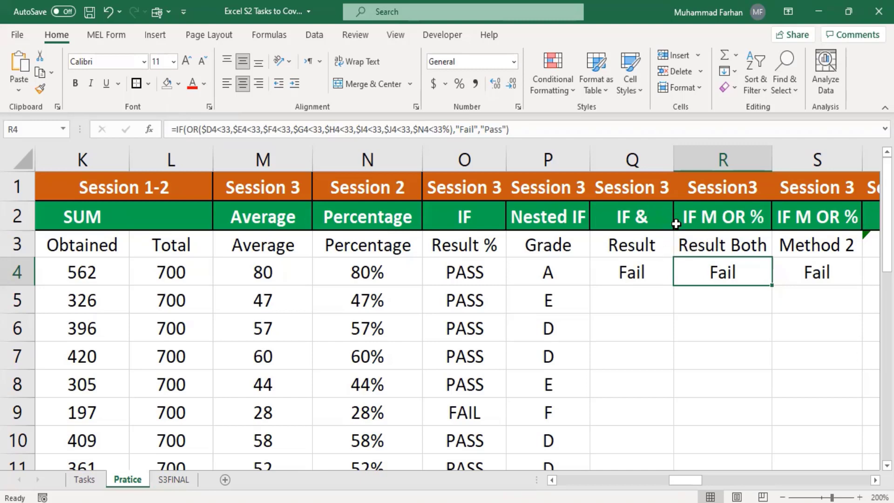
Review the 1/0 flag formula returning 1 in T4, plus the U4 and V4 formulas
{"action": "left_click_drag", "start_coordinate": [696, 480], "coordinate": [745, 480]}
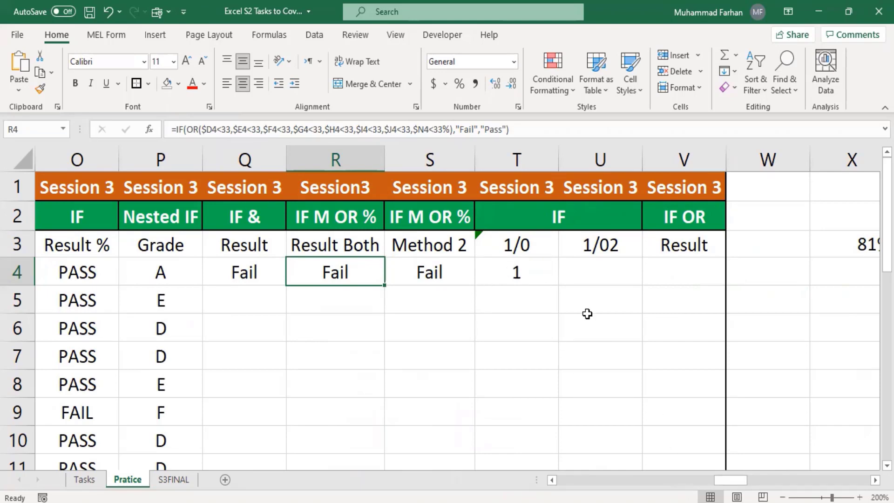
{"action": "left_click", "coordinate": [523, 270]}
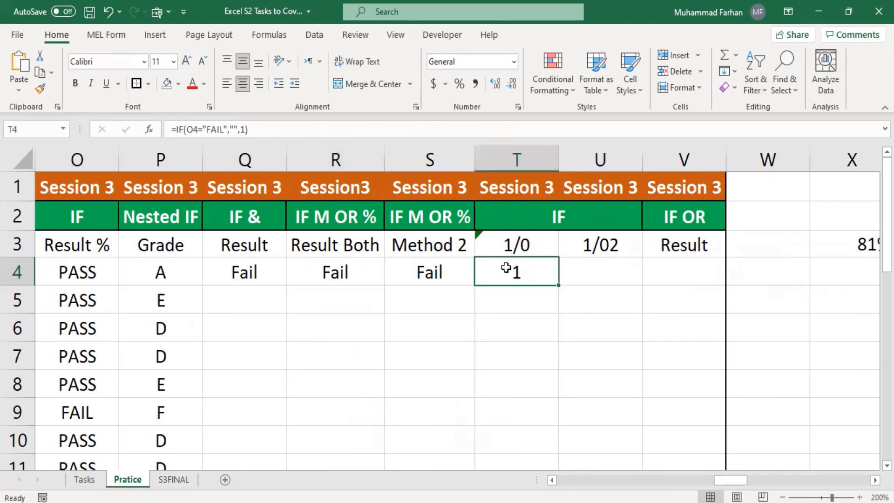
{"action": "left_click", "coordinate": [644, 281]}
{"action": "key", "text": "Left"}
{"action": "mouse_move", "coordinate": [730, 484]}
{"action": "left_mouse_down"}
{"action": "mouse_move", "coordinate": [817, 480]}
{"action": "mouse_move", "coordinate": [741, 485]}
{"action": "left_mouse_up"}
{"action": "left_click", "coordinate": [517, 238]}
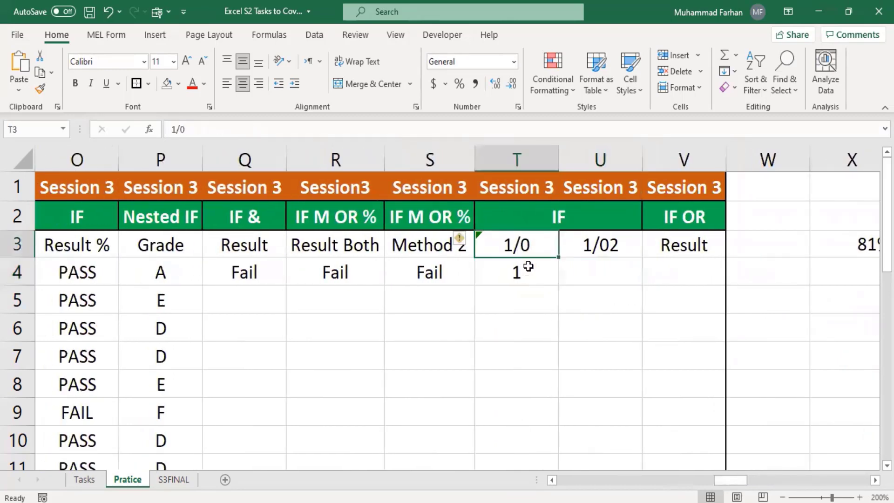
{"action": "left_click", "coordinate": [522, 279]}
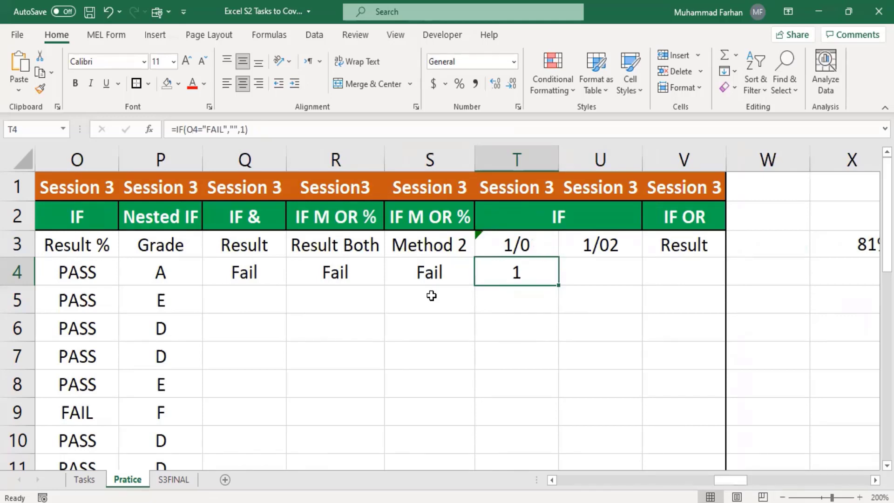
Fill the Q4, R4 and S4 Pass/Fail formulas down to row 18
{"action": "left_click", "coordinate": [255, 270]}
{"action": "scroll", "coordinate": [355, 383], "scroll_direction": "down", "scroll_amount": 2}
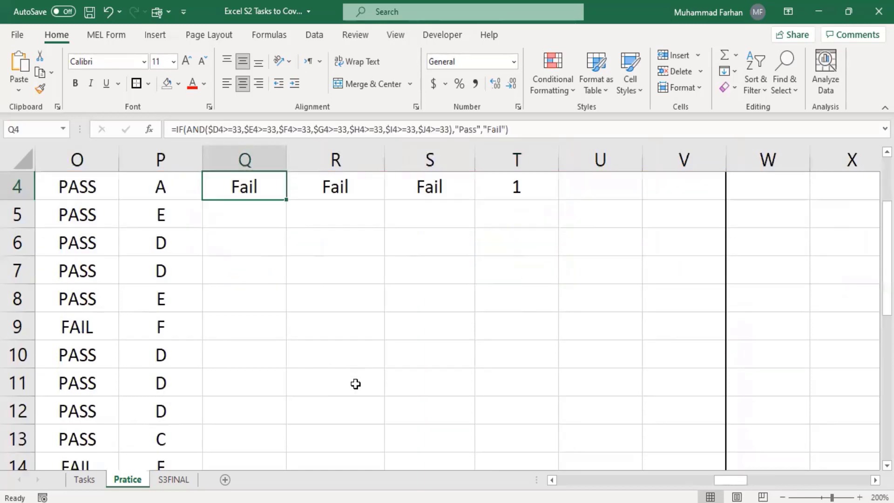
{"action": "scroll", "coordinate": [279, 252], "scroll_direction": "up", "scroll_amount": 2}
{"action": "left_click_drag", "start_coordinate": [289, 287], "coordinate": [279, 353]}
{"action": "scroll", "coordinate": [345, 285], "scroll_direction": "up", "scroll_amount": 4}
{"action": "left_click", "coordinate": [350, 279]}
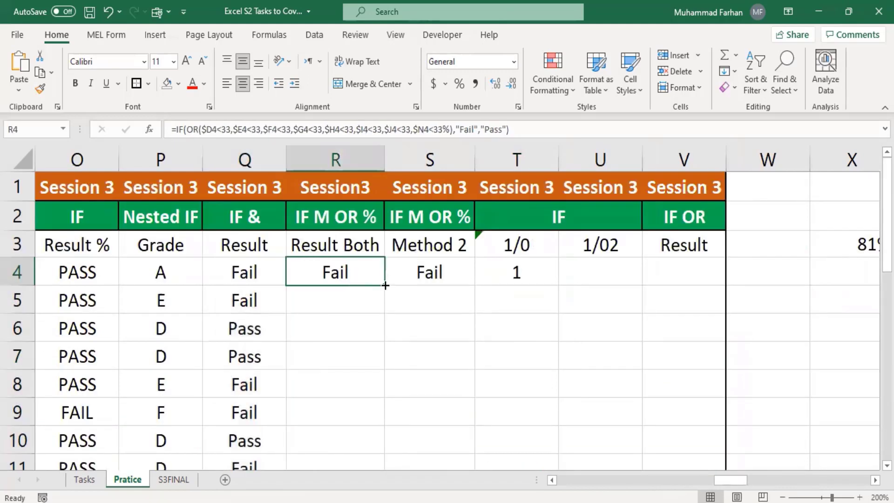
{"action": "left_click_drag", "start_coordinate": [385, 286], "coordinate": [371, 339]}
{"action": "scroll", "coordinate": [421, 316], "scroll_direction": "up", "scroll_amount": 4}
{"action": "left_click", "coordinate": [440, 264]}
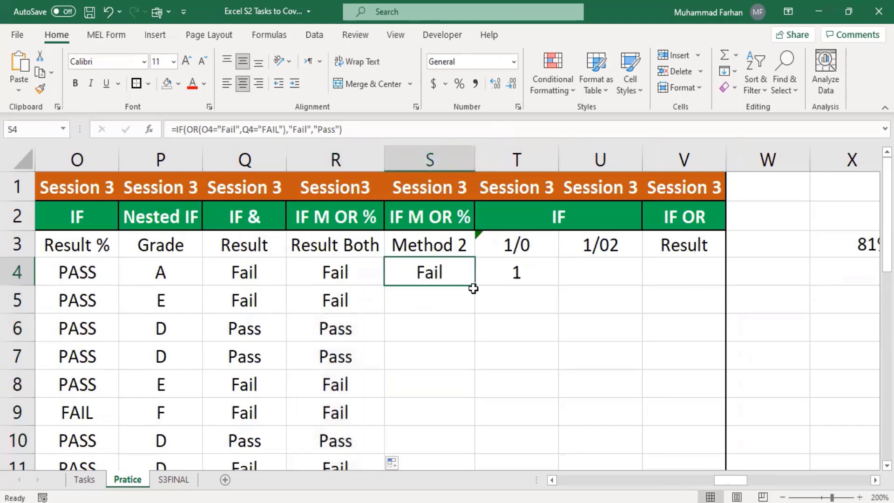
{"action": "left_click_drag", "start_coordinate": [476, 287], "coordinate": [470, 333]}
{"action": "scroll", "coordinate": [503, 324], "scroll_direction": "up", "scroll_amount": 4}
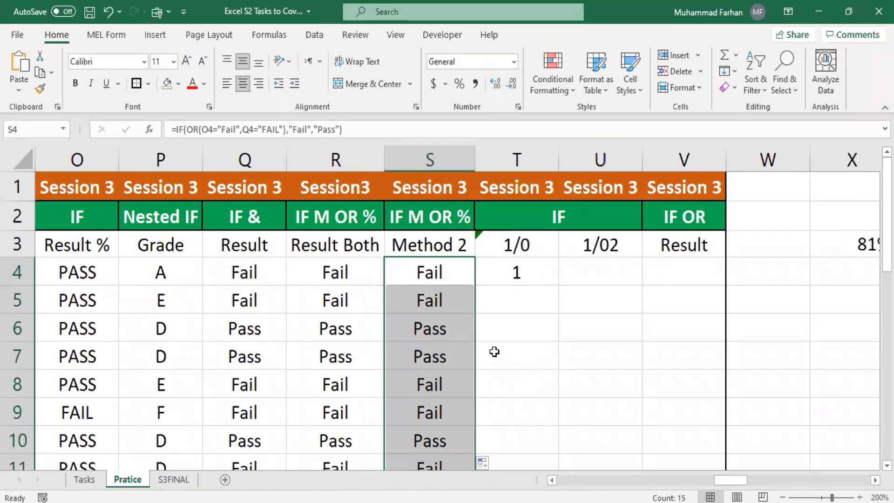
{"action": "scroll", "coordinate": [417, 354], "scroll_direction": "down", "scroll_amount": 3}
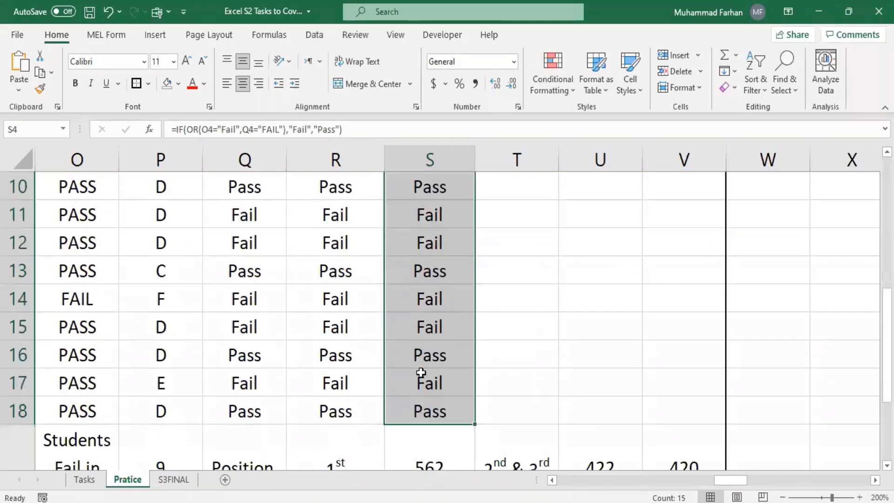
{"action": "left_click_drag", "start_coordinate": [434, 412], "coordinate": [434, 170]}
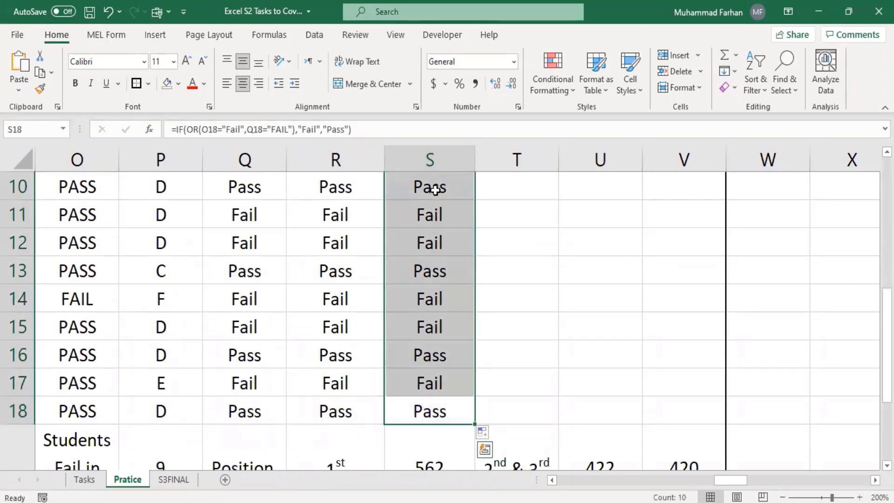
{"action": "key", "text": "BackSpace"}
{"action": "scroll", "coordinate": [444, 292], "scroll_direction": "up", "scroll_amount": 1}
{"action": "left_click", "coordinate": [444, 292]}
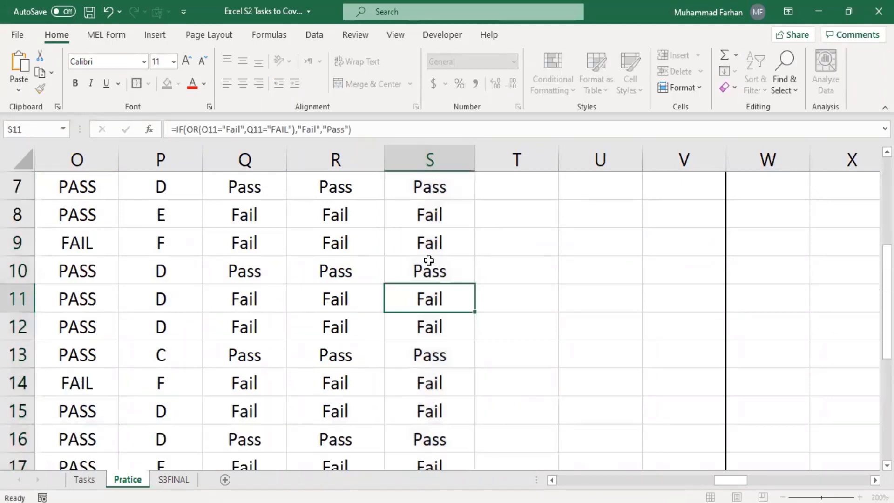
{"action": "left_click_drag", "start_coordinate": [428, 247], "coordinate": [444, 313]}
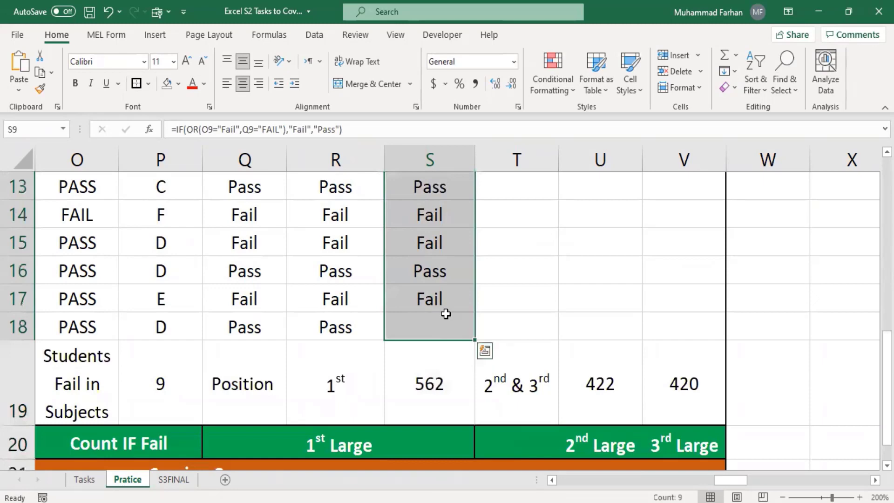
{"action": "key", "text": "BackSpace"}
{"action": "scroll", "coordinate": [483, 285], "scroll_direction": "up", "scroll_amount": 3}
{"action": "left_click", "coordinate": [501, 359]}
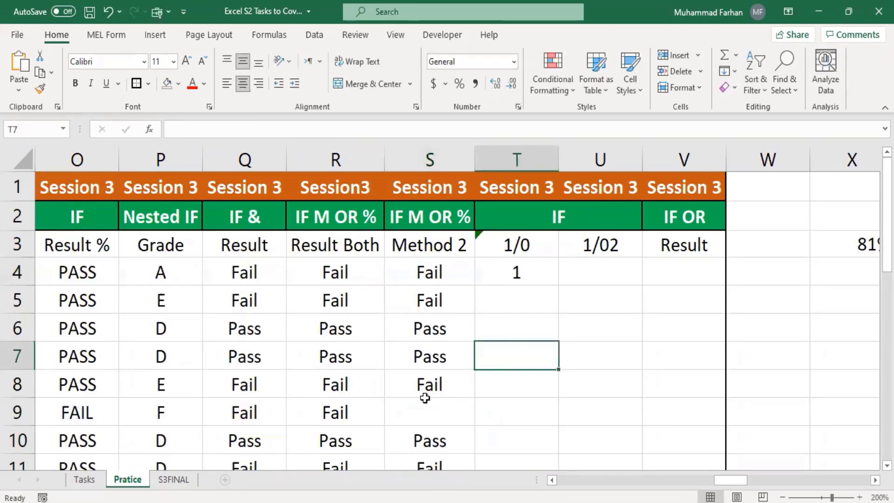
{"action": "left_click_drag", "start_coordinate": [429, 404], "coordinate": [439, 352]}
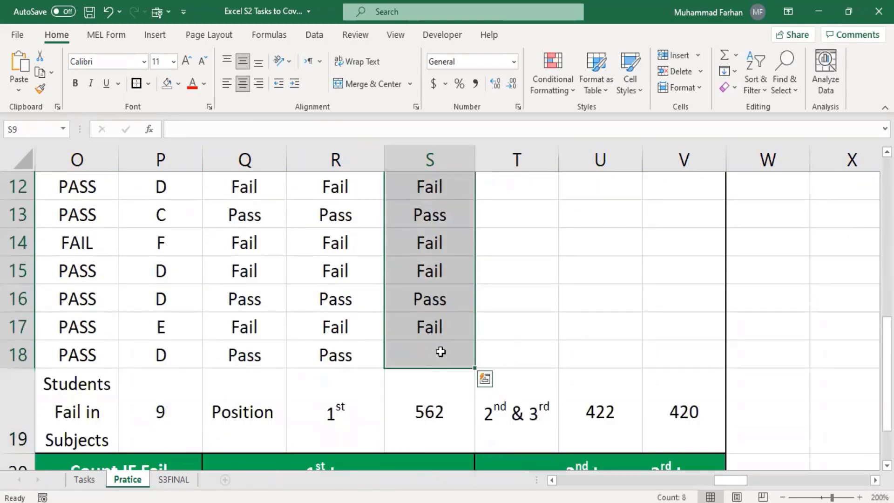
{"action": "key", "text": "Delete"}
{"action": "left_click", "coordinate": [492, 291]}
{"action": "scroll", "coordinate": [476, 336], "scroll_direction": "up", "scroll_amount": 1}
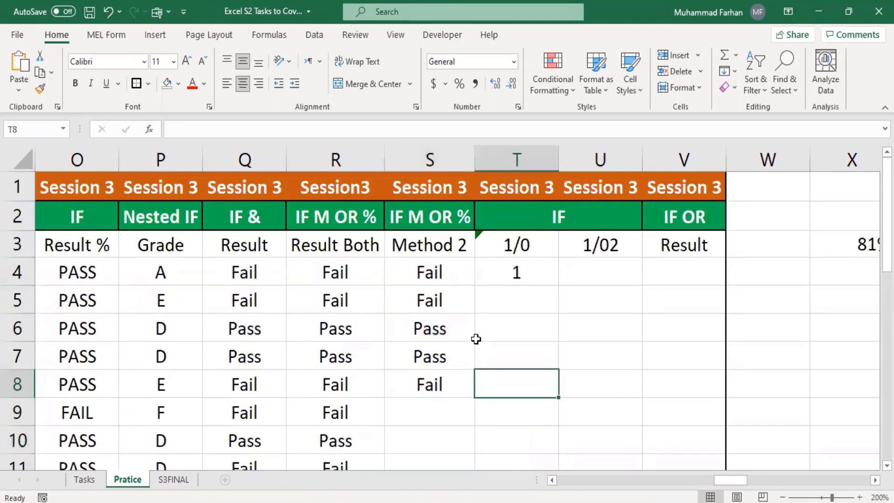
{"action": "left_click_drag", "start_coordinate": [431, 275], "coordinate": [448, 332]}
{"action": "key", "text": "Delete"}
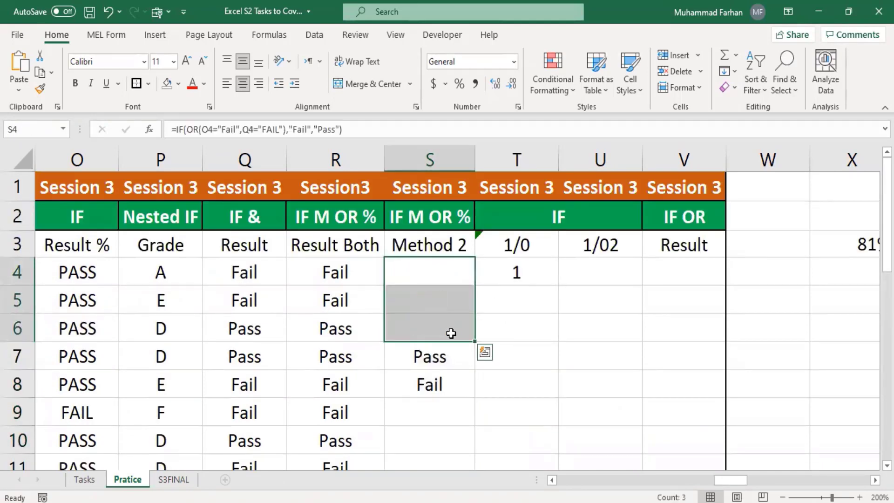
{"action": "left_click", "coordinate": [552, 310]}
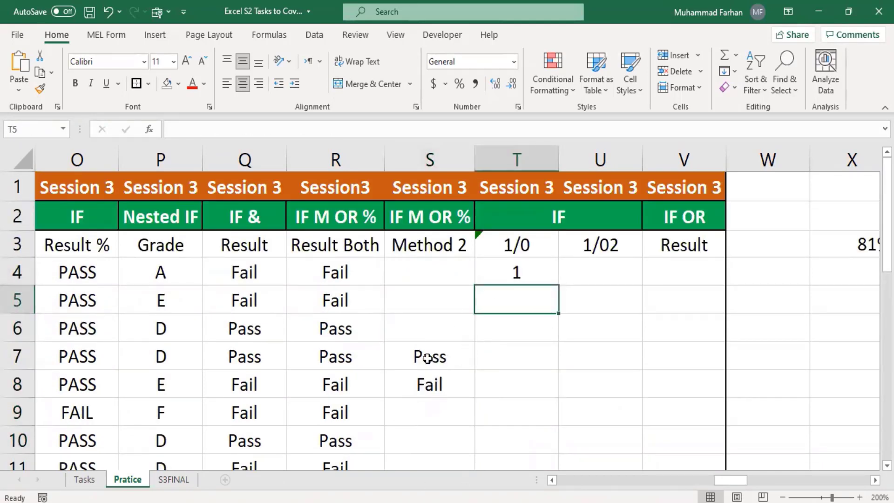
{"action": "left_click", "coordinate": [435, 390]}
{"action": "left_click", "coordinate": [434, 355]}
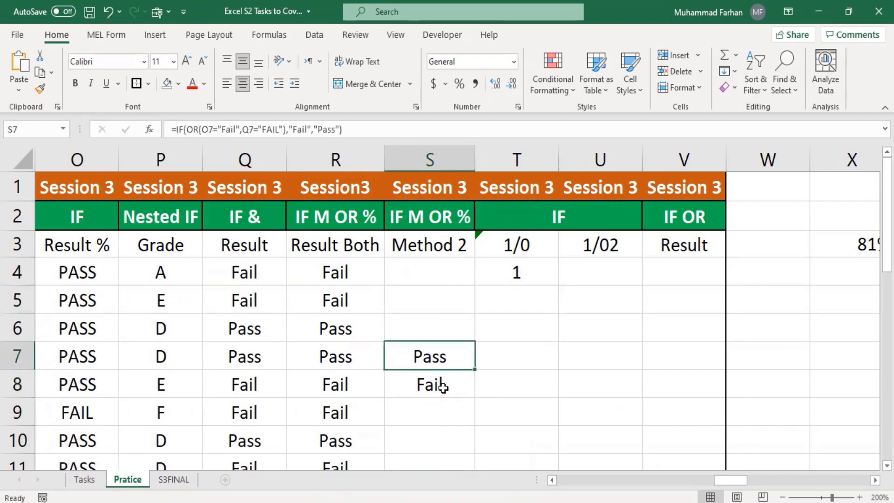
{"action": "left_click", "coordinate": [443, 388]}
{"action": "left_click_drag", "start_coordinate": [476, 397], "coordinate": [473, 262]}
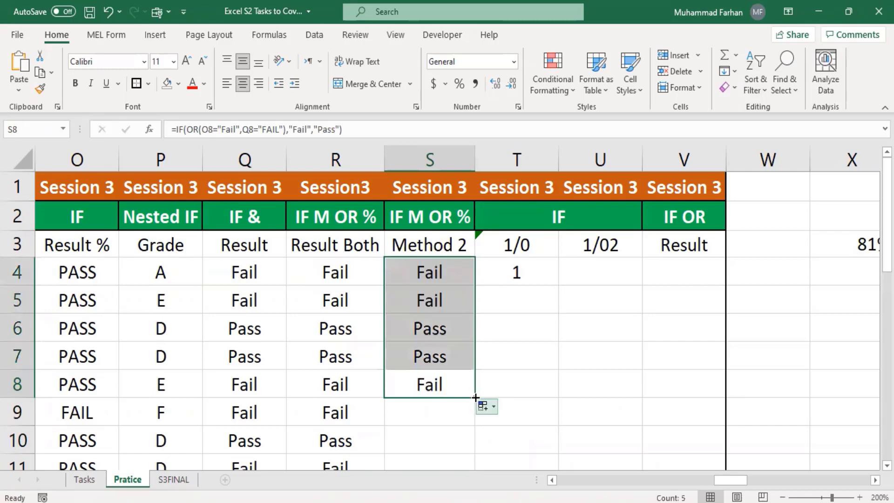
{"action": "left_click_drag", "start_coordinate": [475, 398], "coordinate": [468, 358]}
{"action": "scroll", "coordinate": [500, 342], "scroll_direction": "up", "scroll_amount": 3}
{"action": "scroll", "coordinate": [500, 342], "scroll_direction": "up", "scroll_amount": 1}
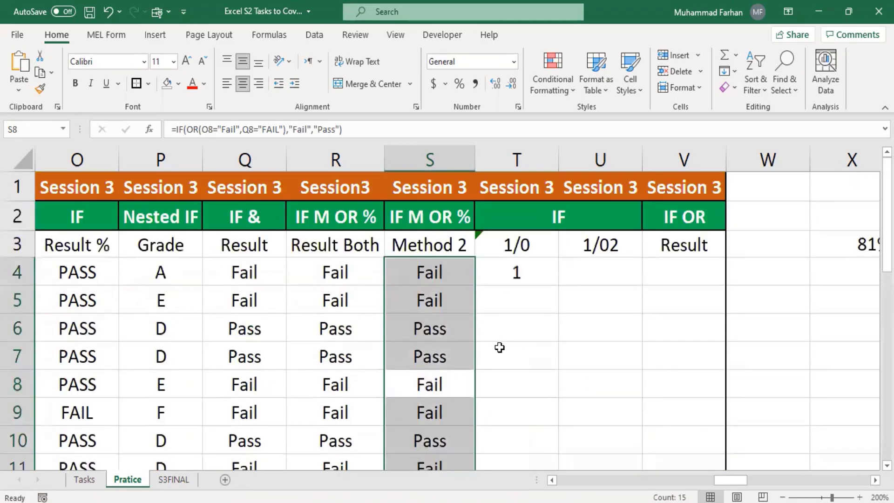
{"action": "left_click", "coordinate": [522, 354]}
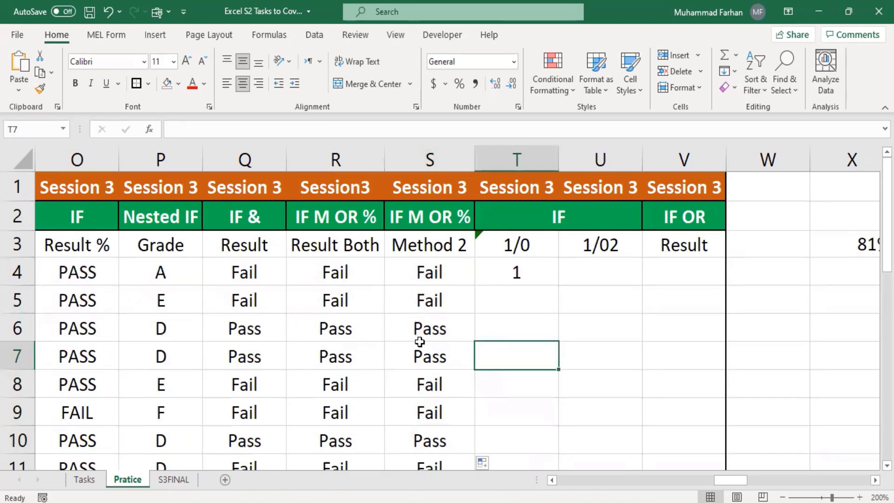
{"action": "left_click", "coordinate": [438, 382]}
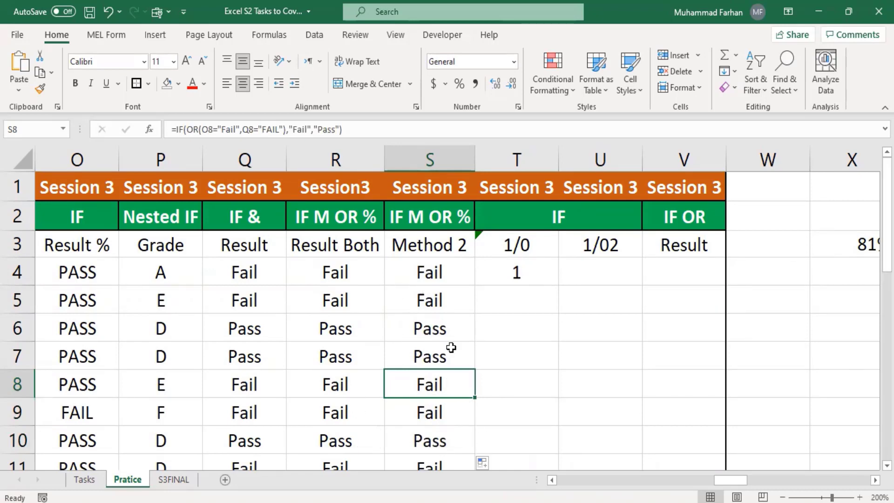
{"action": "left_click", "coordinate": [520, 250]}
{"action": "left_click", "coordinate": [605, 252]}
{"action": "left_click", "coordinate": [549, 242]}
{"action": "left_click", "coordinate": [601, 246]}
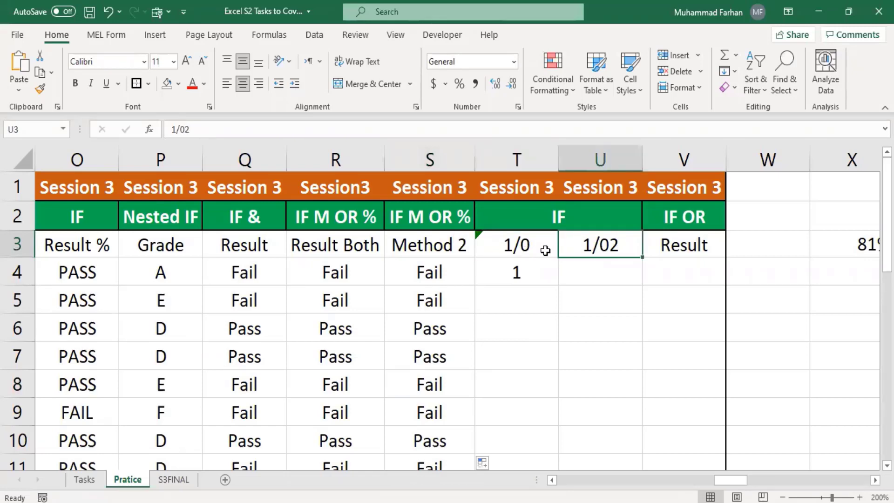
{"action": "left_click", "coordinate": [540, 251]}
{"action": "left_click", "coordinate": [610, 244]}
{"action": "left_click", "coordinate": [534, 249]}
{"action": "left_click", "coordinate": [614, 249]}
{"action": "left_click", "coordinate": [519, 248]}
{"action": "left_click", "coordinate": [606, 248]}
{"action": "left_click", "coordinate": [548, 247]}
{"action": "left_click", "coordinate": [603, 249]}
{"action": "left_click", "coordinate": [517, 264]}
{"action": "left_click", "coordinate": [520, 249]}
{"action": "left_click", "coordinate": [601, 245]}
{"action": "left_click", "coordinate": [542, 248]}
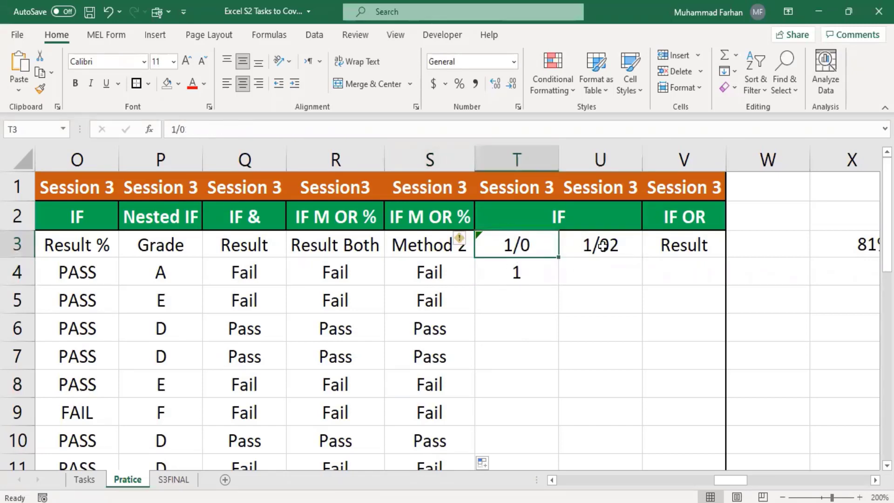
{"action": "left_click", "coordinate": [605, 246]}
{"action": "left_click", "coordinate": [549, 249]}
{"action": "left_click", "coordinate": [599, 245]}
{"action": "left_click", "coordinate": [540, 236]}
{"action": "left_click", "coordinate": [600, 243]}
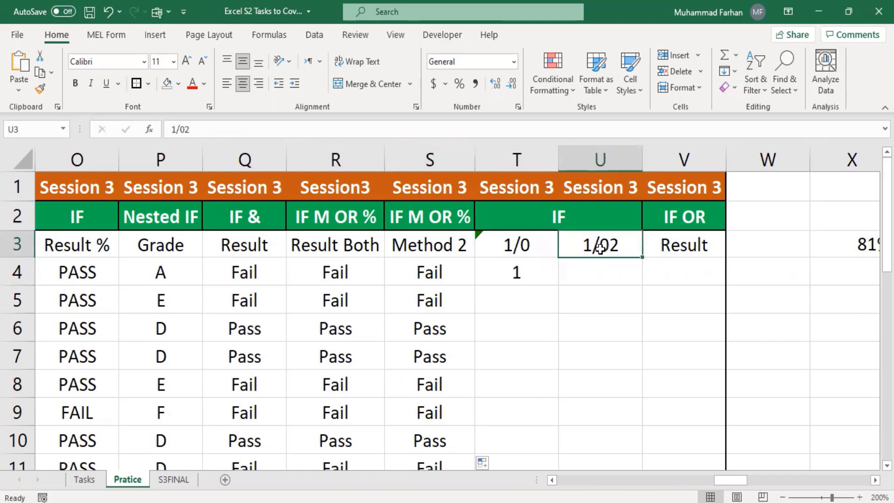
{"action": "left_click", "coordinate": [523, 278]}
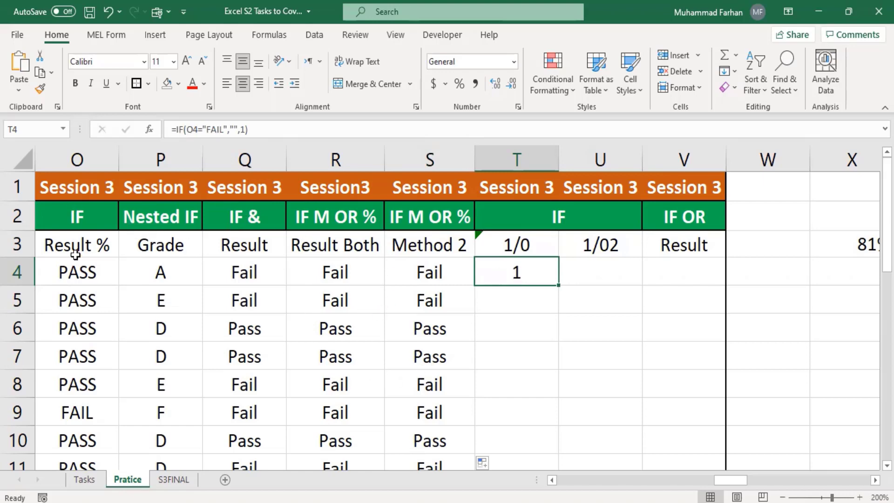
Fill the T4 flag formula down to row 18
{"action": "left_click_drag", "start_coordinate": [733, 480], "coordinate": [717, 484]}
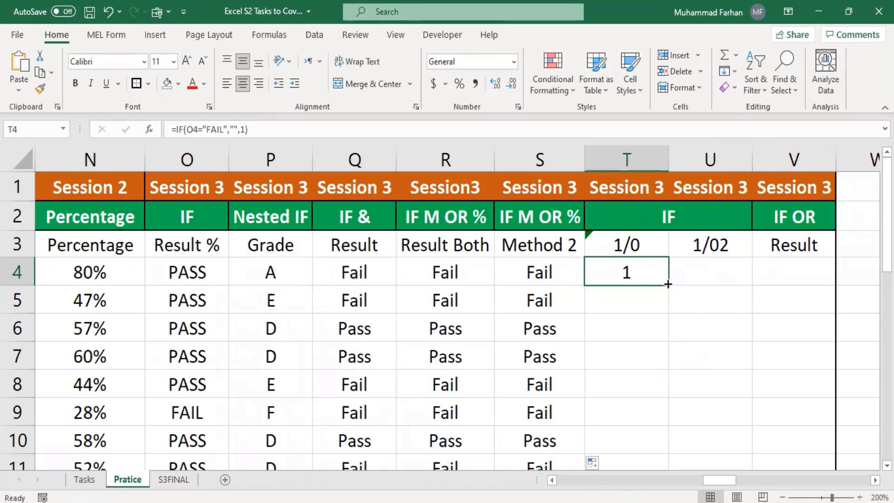
{"action": "left_click_drag", "start_coordinate": [668, 284], "coordinate": [660, 312]}
{"action": "scroll", "coordinate": [750, 303], "scroll_direction": "up", "scroll_amount": 2}
{"action": "left_click", "coordinate": [748, 301]}
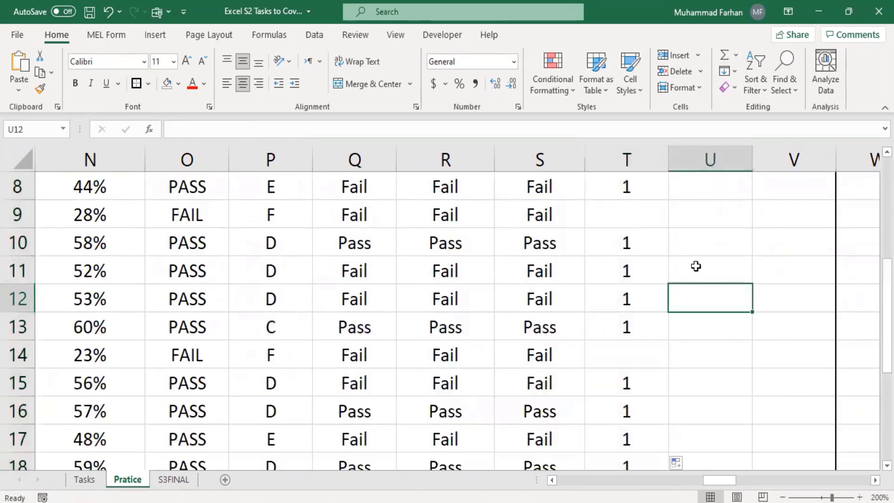
Verify the blank flags in T9 and T14 on the FAIL rows
{"action": "scroll", "coordinate": [696, 275], "scroll_direction": "up", "scroll_amount": 2}
{"action": "scroll", "coordinate": [661, 302], "scroll_direction": "down", "scroll_amount": 1}
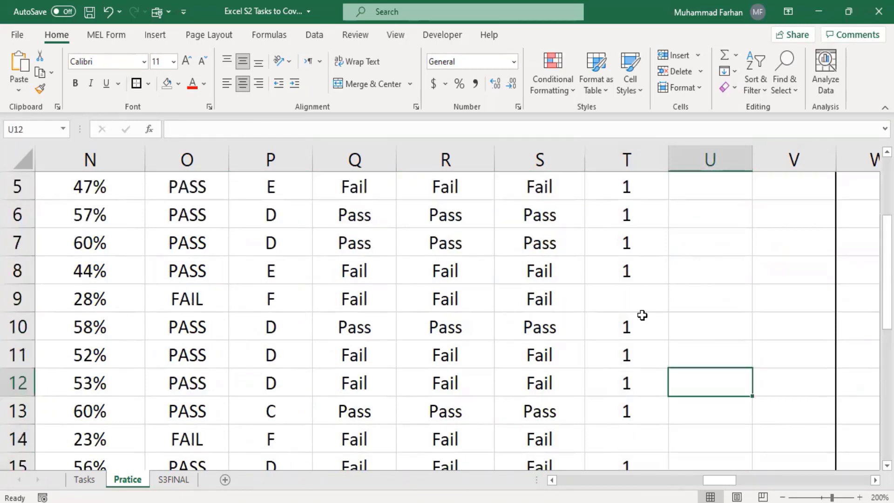
{"action": "scroll", "coordinate": [640, 303], "scroll_direction": "down", "scroll_amount": 1}
{"action": "left_click", "coordinate": [648, 356]}
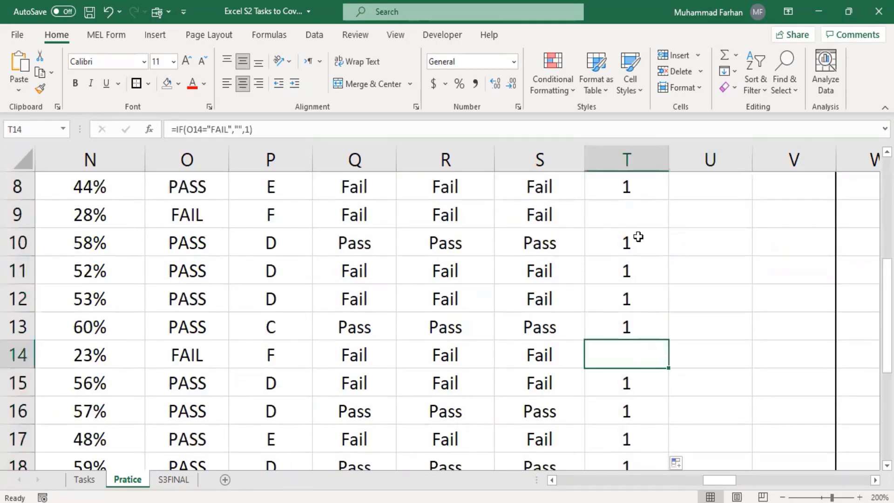
{"action": "left_click", "coordinate": [638, 215]}
{"action": "left_click", "coordinate": [643, 345]}
{"action": "left_click", "coordinate": [635, 223]}
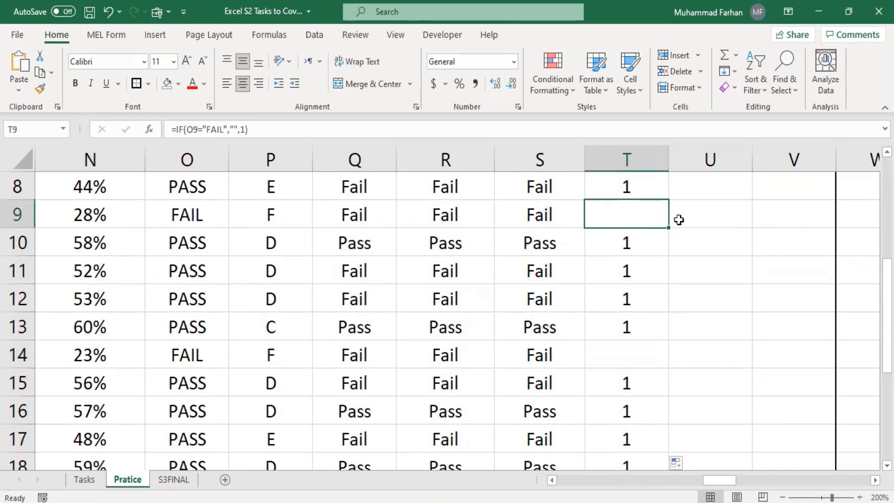
{"action": "scroll", "coordinate": [602, 281], "scroll_direction": "up", "scroll_amount": 1}
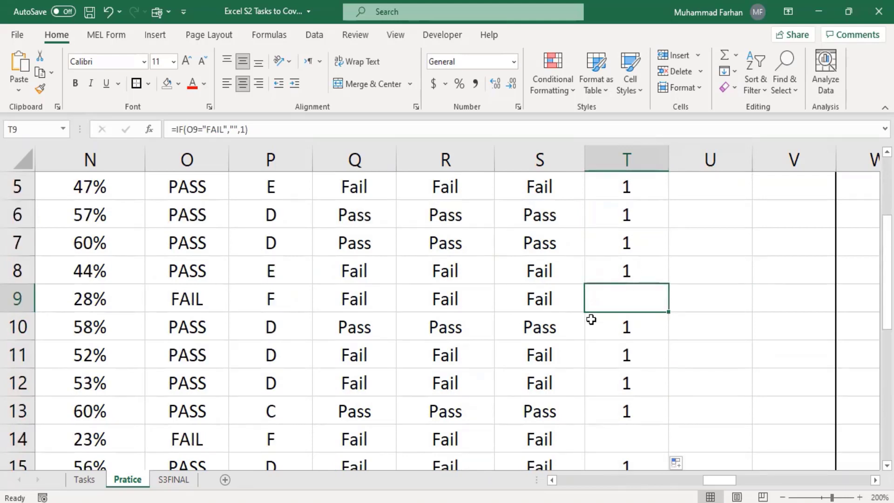
{"action": "scroll", "coordinate": [628, 347], "scroll_direction": "down", "scroll_amount": 2}
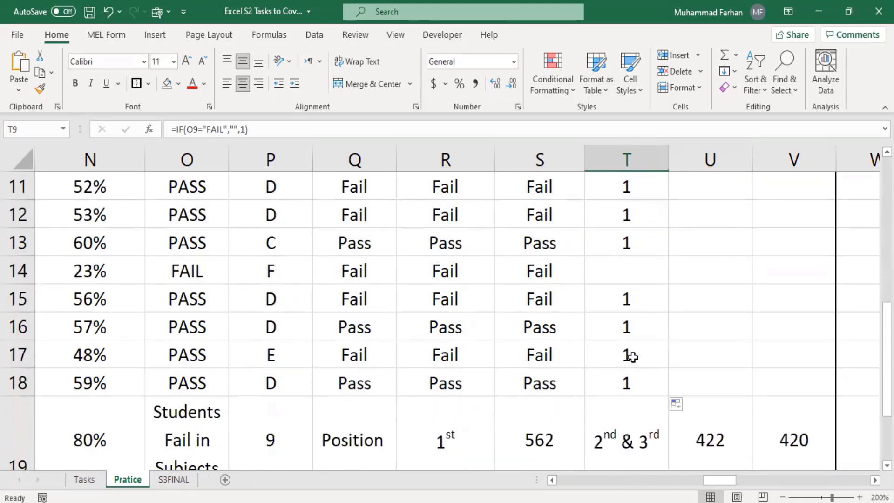
{"action": "left_click", "coordinate": [635, 264]}
{"action": "scroll", "coordinate": [637, 284], "scroll_direction": "up", "scroll_amount": 2}
{"action": "left_click", "coordinate": [640, 302]}
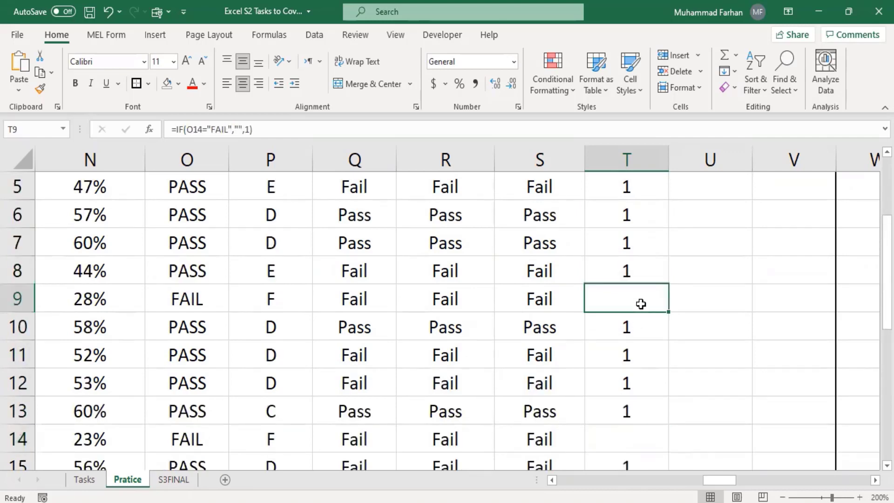
{"action": "scroll", "coordinate": [687, 316], "scroll_direction": "up", "scroll_amount": 2}
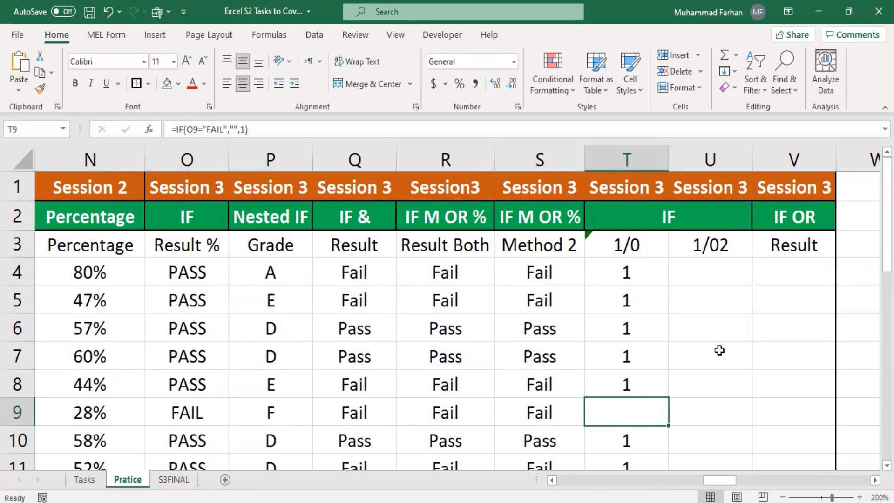
Begin an IF formula in U4 under the 1/02 heading that references Q4
{"action": "left_click", "coordinate": [712, 244]}
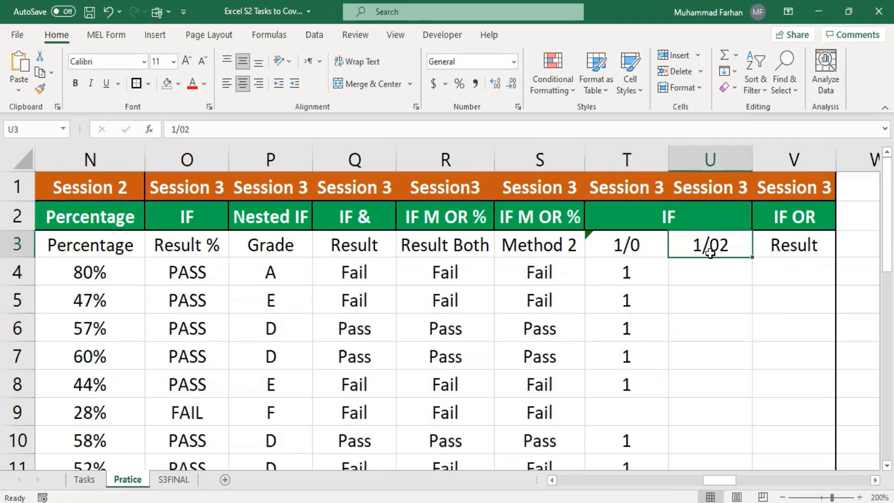
{"action": "left_click", "coordinate": [636, 245]}
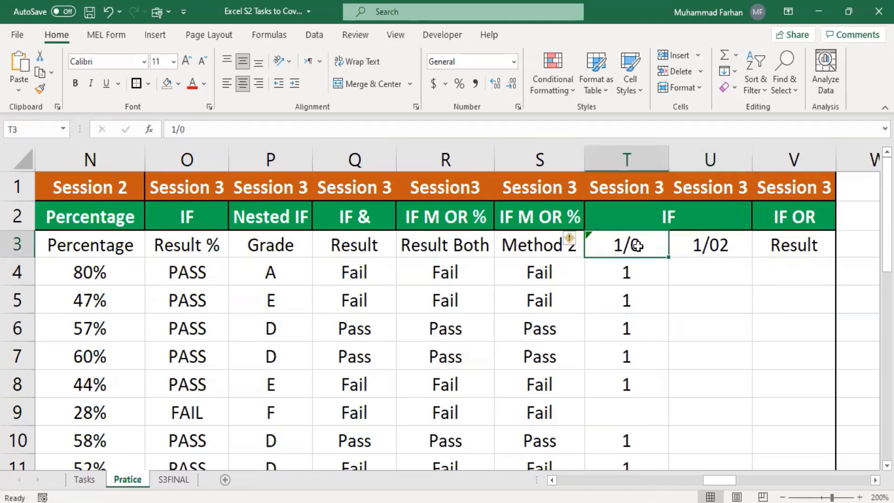
{"action": "left_click", "coordinate": [734, 275]}
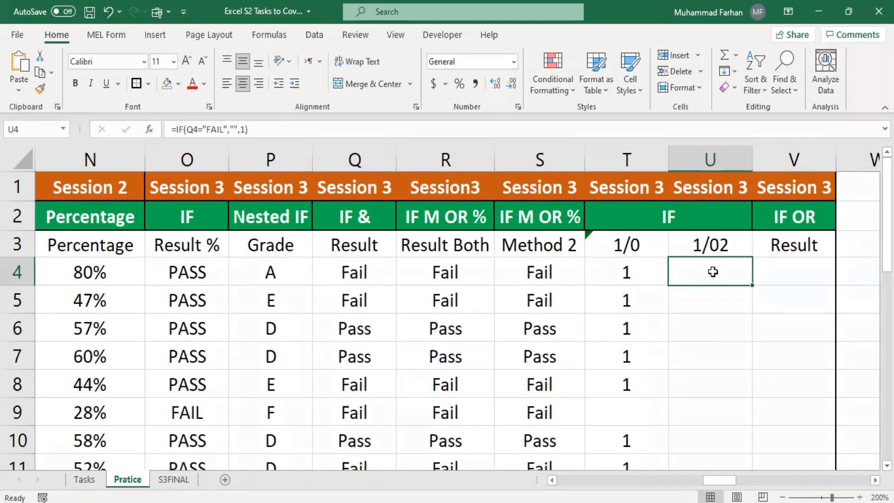
{"action": "type", "text": "="}
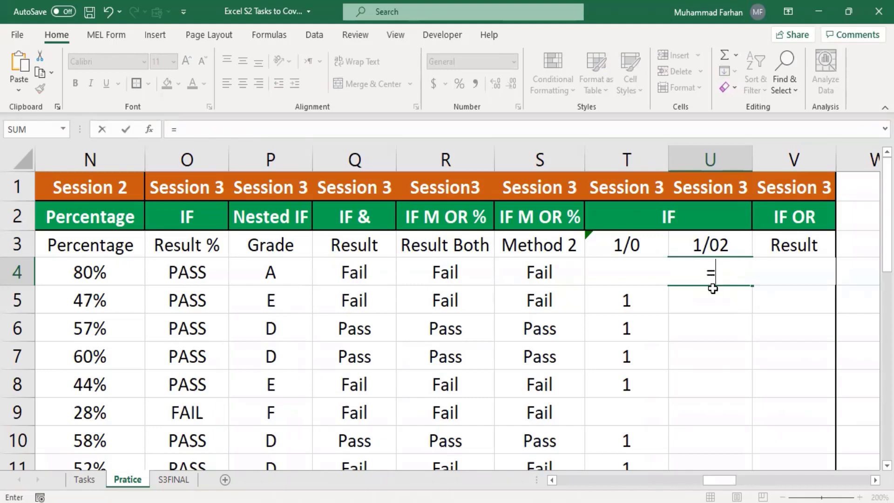
{"action": "type", "text": "i"}
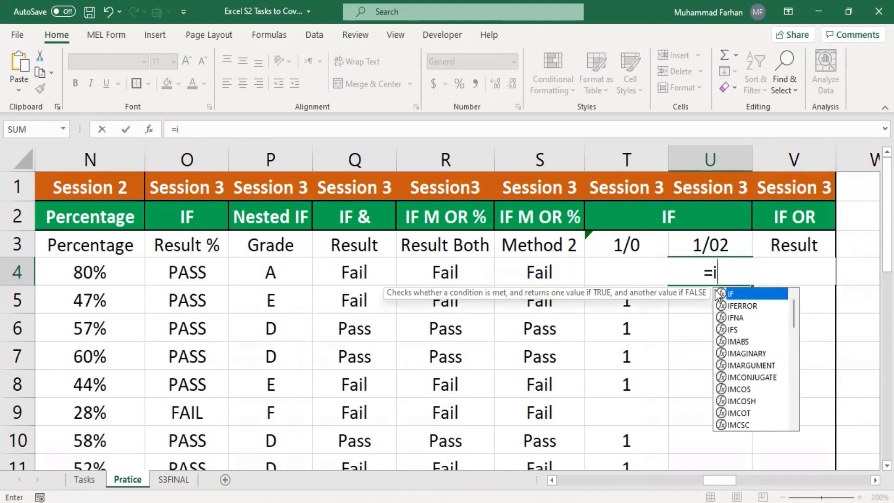
{"action": "type", "text": "f("}
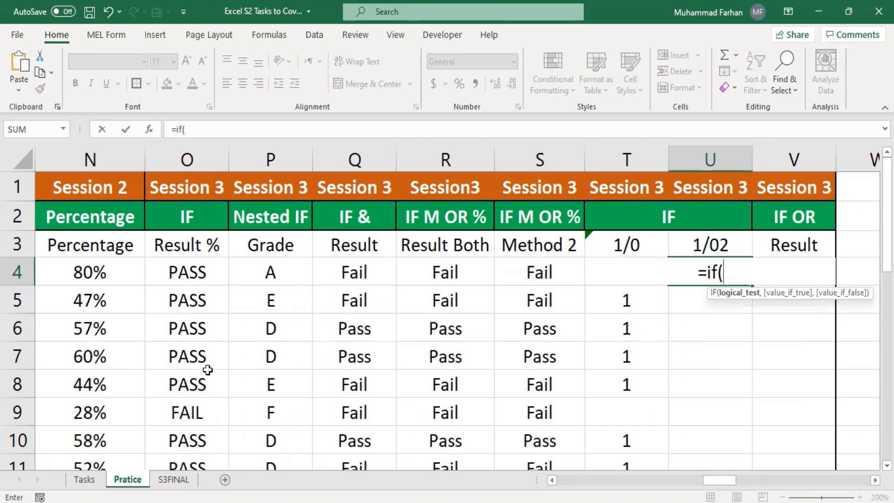
{"action": "mouse_move", "coordinate": [731, 481]}
{"action": "left_mouse_down"}
{"action": "mouse_move", "coordinate": [717, 486]}
{"action": "mouse_move", "coordinate": [731, 482]}
{"action": "left_mouse_up"}
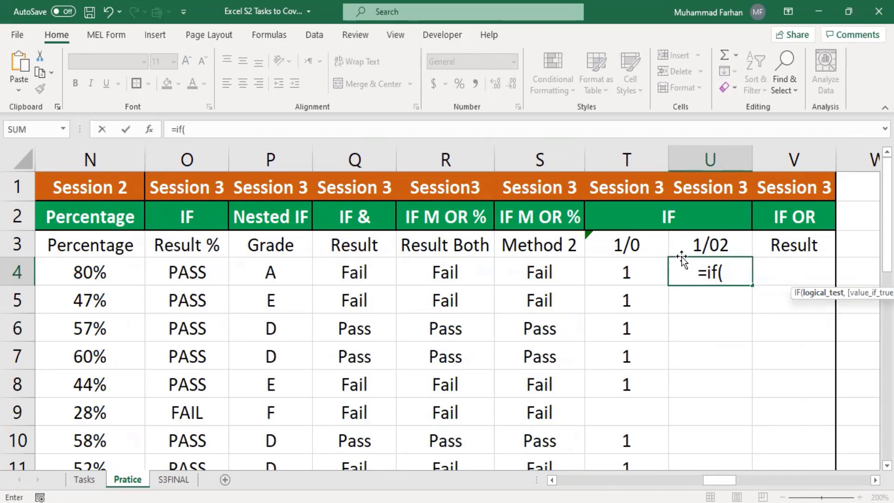
{"action": "left_click", "coordinate": [354, 276]}
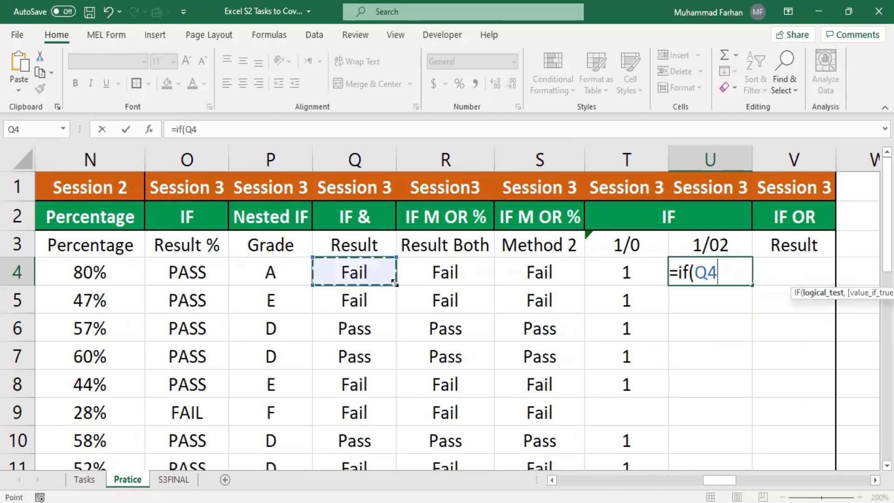
Complete U4 as =IF(Q4="Pass",1,""), fixing the missing quote after the error
{"action": "type", "text": "="}
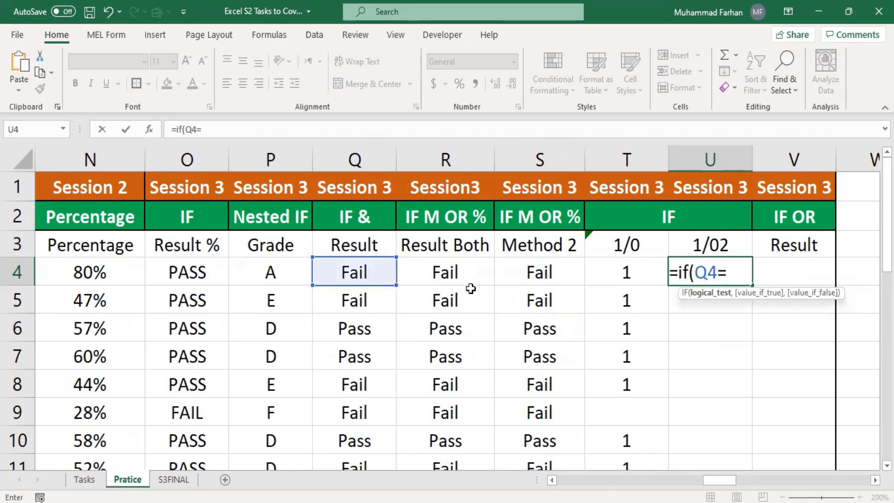
{"action": "type", "text": "Pass"}
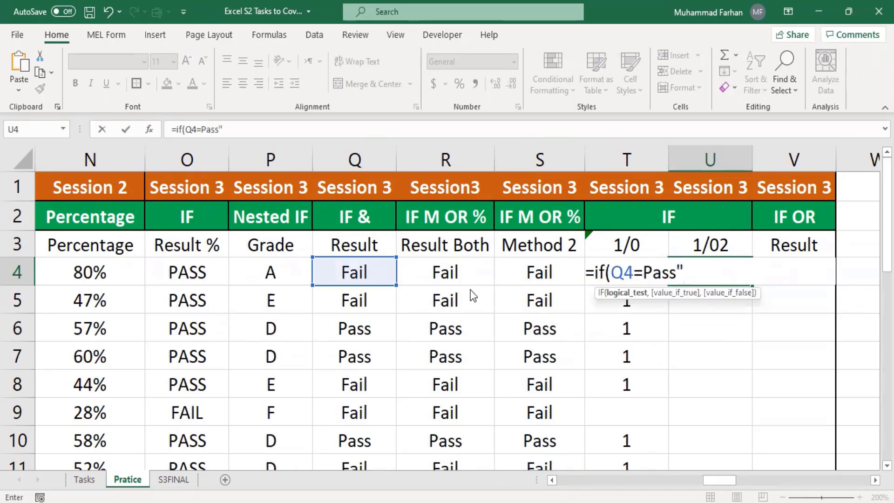
{"action": "type", "text": "\""}
{"action": "key", "text": "Return"}
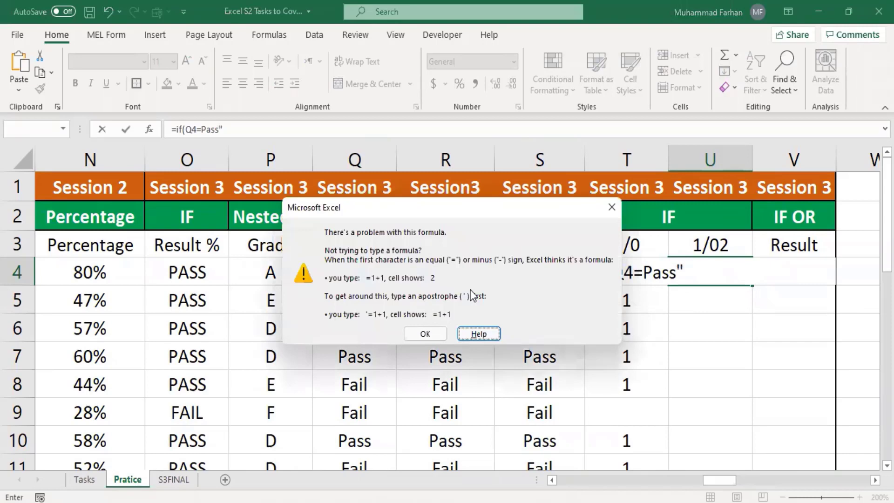
{"action": "left_click", "coordinate": [610, 208]}
{"action": "type", "text": "\""}
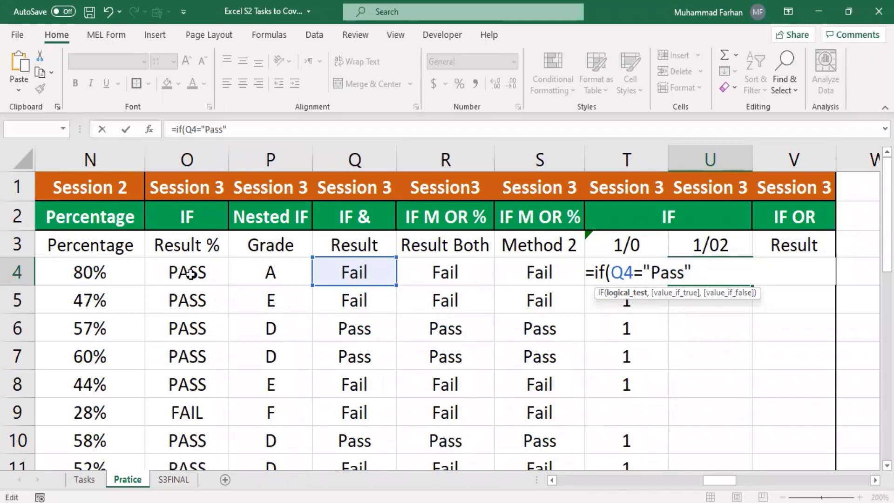
{"action": "type", "text": ","}
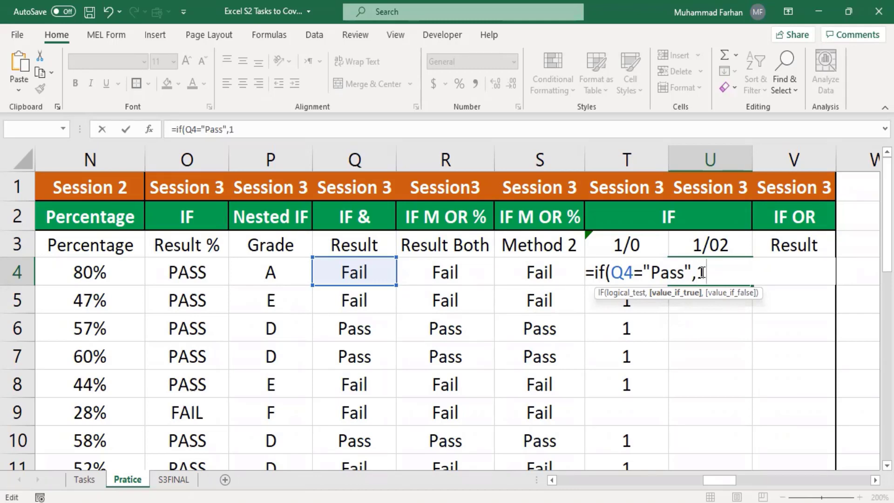
{"action": "type", "text": "1,"}
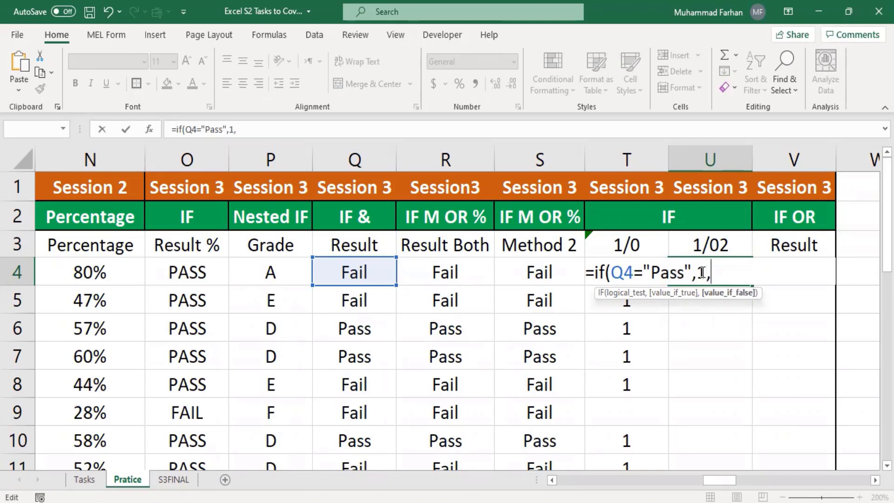
{"action": "type", "text": "\"\")"}
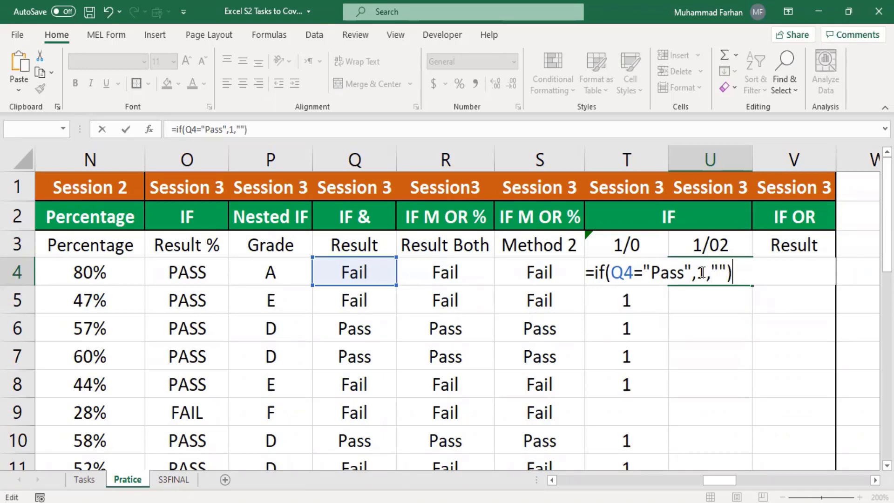
{"action": "key", "text": "Return"}
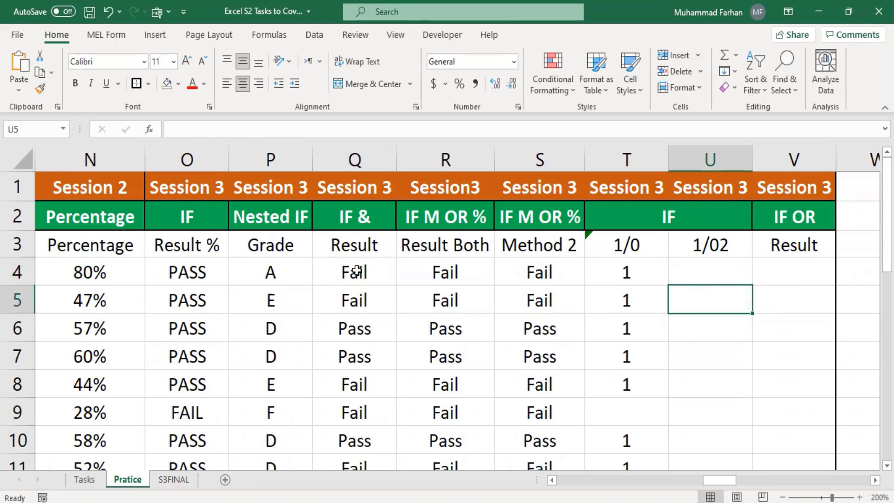
Copy the U4 formula down to U18 and verify U5 shows 1 only beside Pass
{"action": "left_click", "coordinate": [697, 271]}
{"action": "left_click_drag", "start_coordinate": [752, 287], "coordinate": [740, 316]}
{"action": "scroll", "coordinate": [741, 310], "scroll_direction": "up", "scroll_amount": 5}
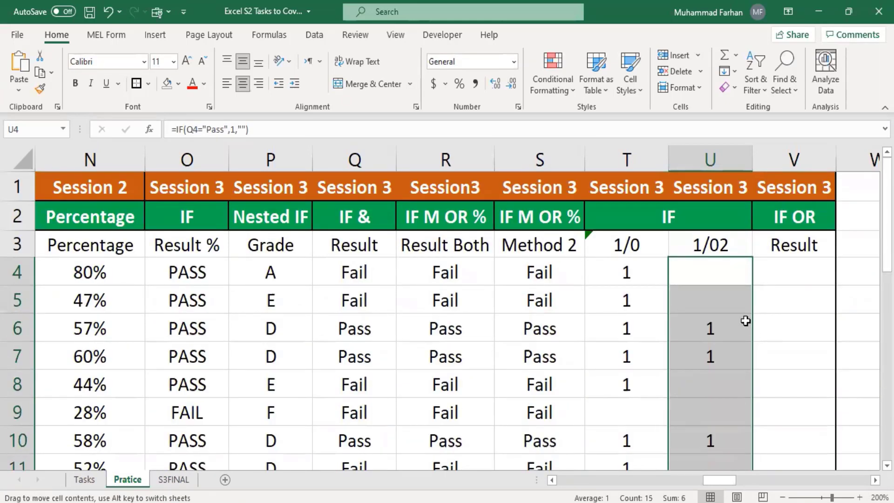
{"action": "left_click", "coordinate": [711, 295]}
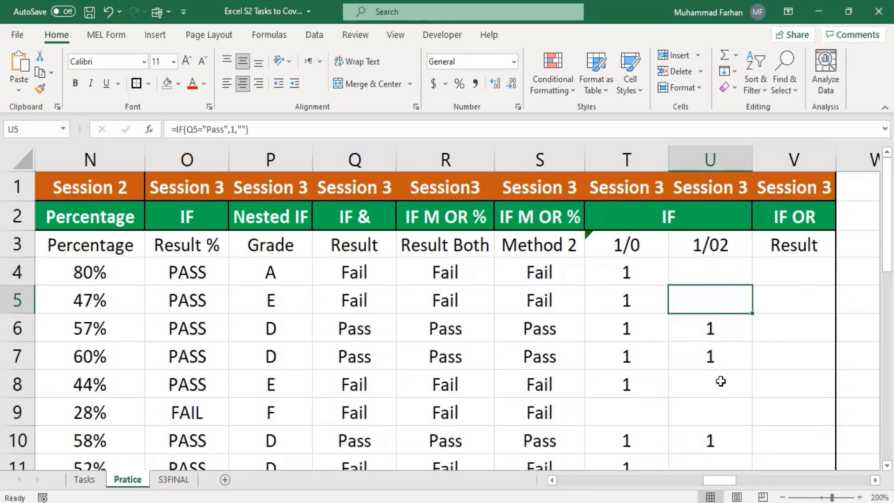
{"action": "scroll", "coordinate": [721, 380], "scroll_direction": "down", "scroll_amount": 4}
{"action": "scroll", "coordinate": [721, 379], "scroll_direction": "up", "scroll_amount": 4}
{"action": "left_click", "coordinate": [636, 243]}
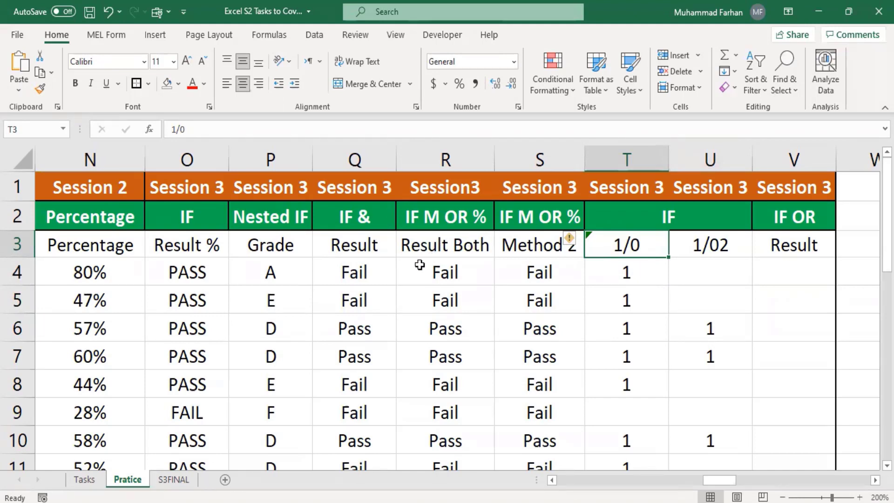
{"action": "left_click", "coordinate": [399, 272]}
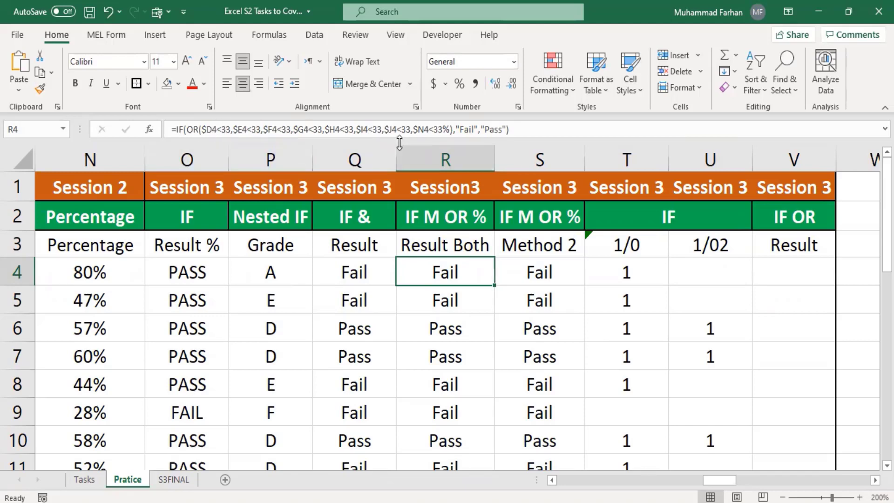
{"action": "left_click", "coordinate": [645, 275]}
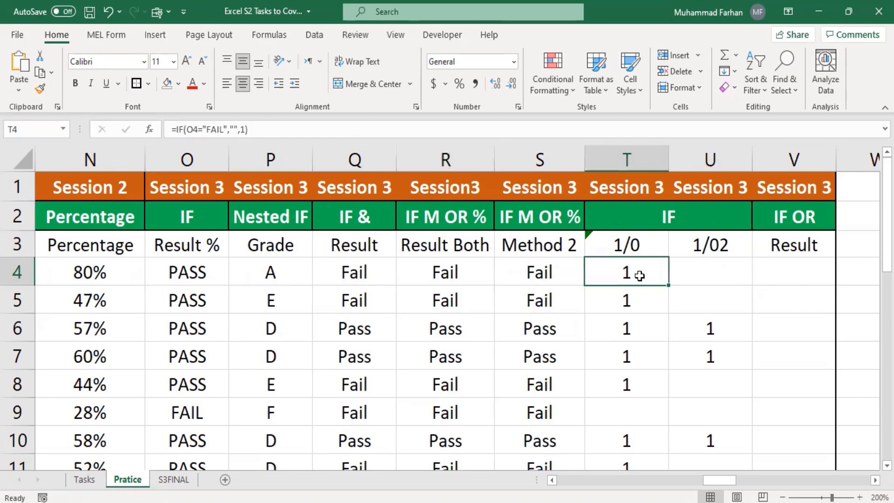
{"action": "left_click", "coordinate": [451, 279]}
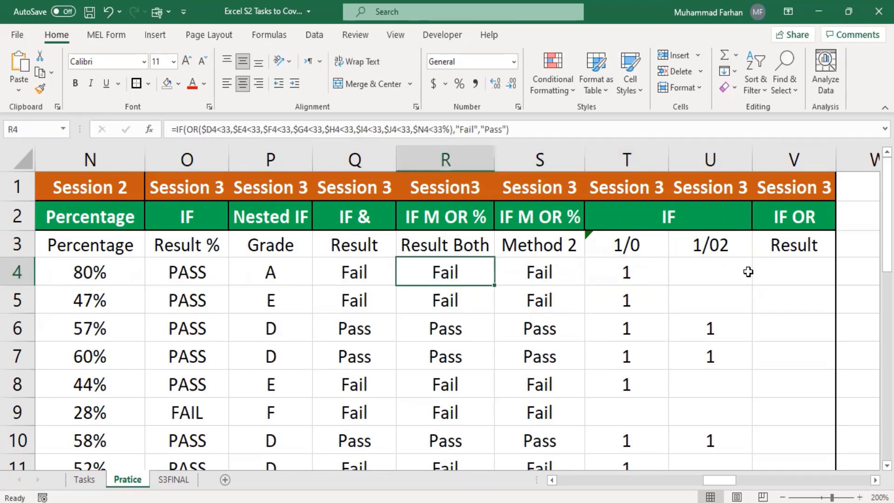
{"action": "left_click", "coordinate": [655, 277]}
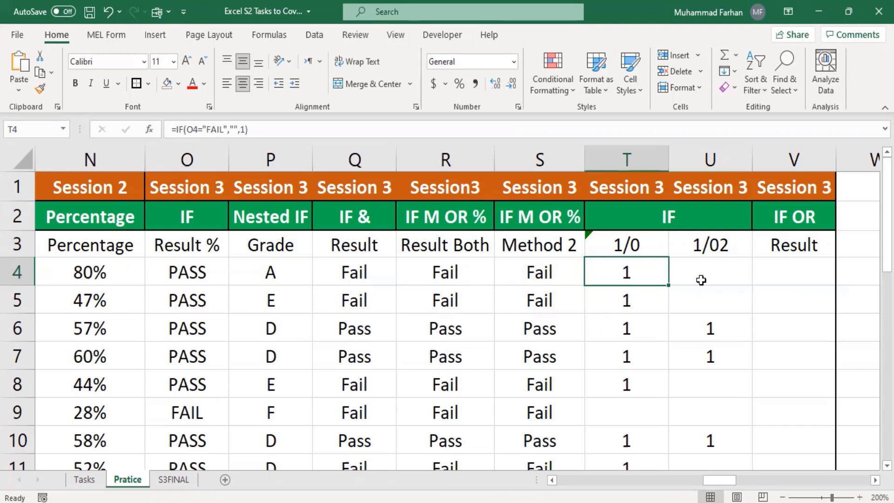
{"action": "left_click", "coordinate": [803, 270]}
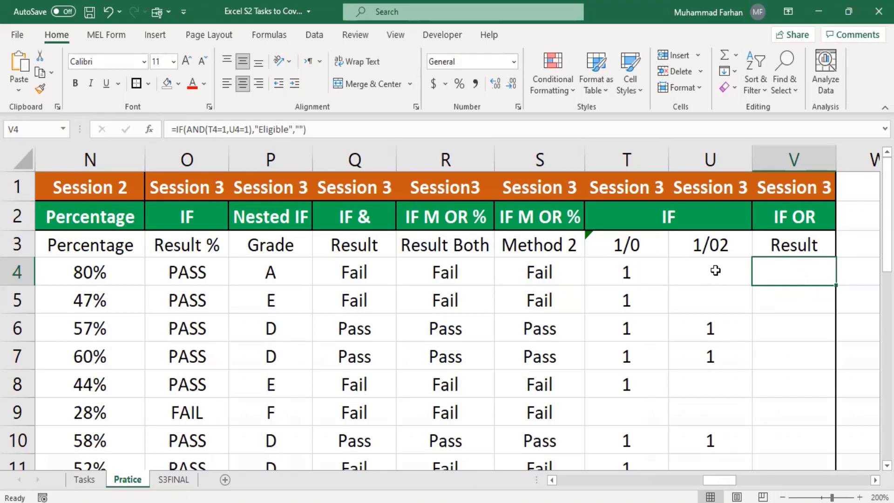
Format V4 as Text and re-enter it so its IF(AND) formula displays as literal text
{"action": "left_click", "coordinate": [769, 305]}
{"action": "left_click", "coordinate": [787, 273]}
{"action": "left_click", "coordinate": [514, 61]}
{"action": "scroll", "coordinate": [493, 340], "scroll_direction": "down", "scroll_amount": 1}
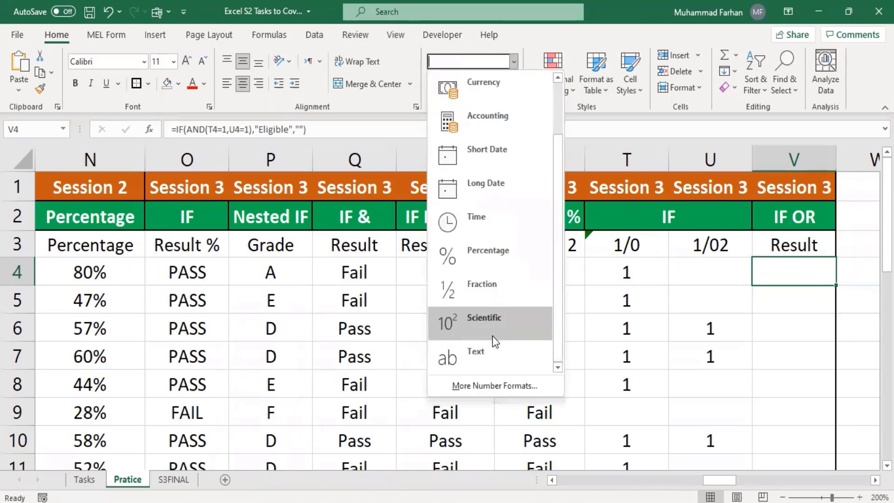
{"action": "left_click", "coordinate": [494, 349]}
{"action": "left_click", "coordinate": [389, 130]}
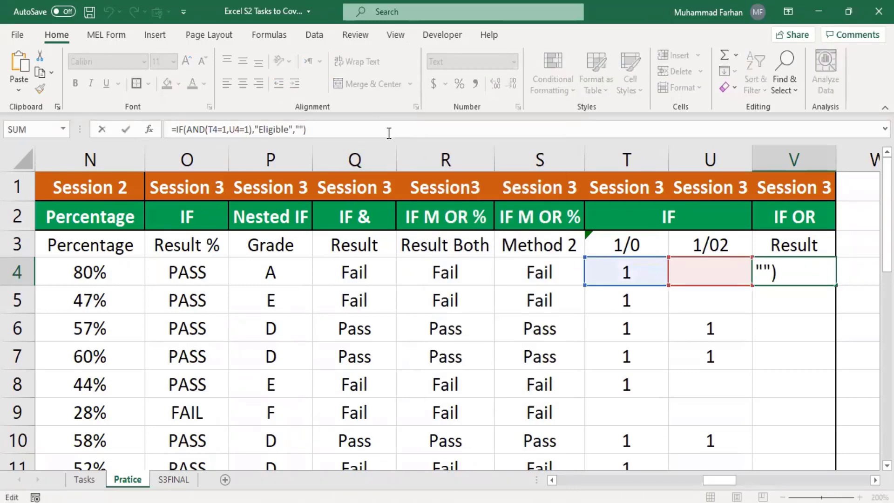
{"action": "key", "text": "Return"}
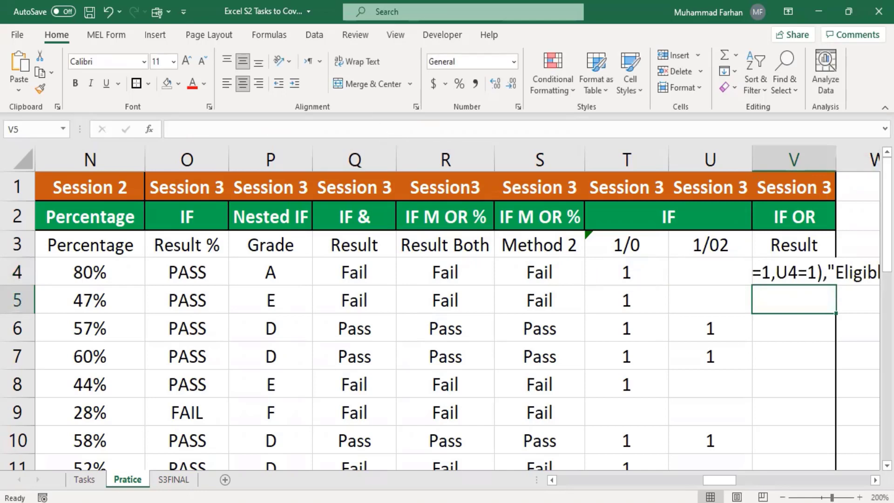
AutoFit column V so the full formula text in V4 is visible
{"action": "left_click_drag", "start_coordinate": [728, 483], "coordinate": [745, 485]}
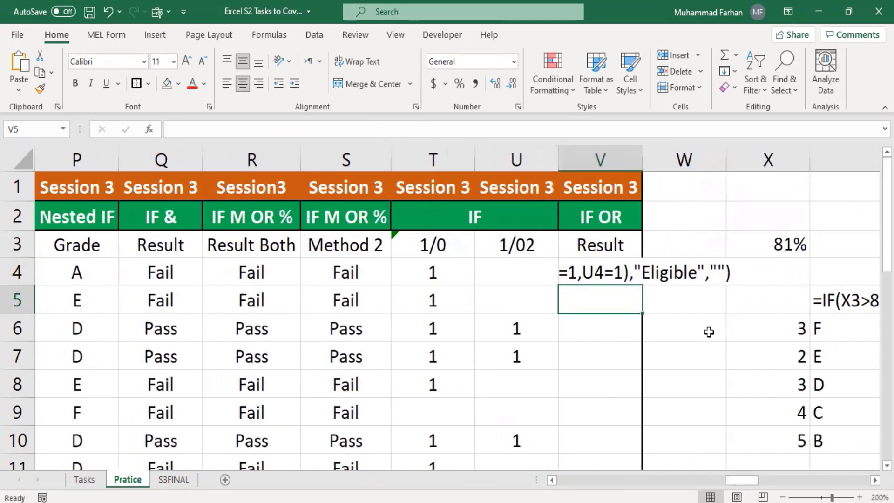
{"action": "double_click", "coordinate": [641, 155]}
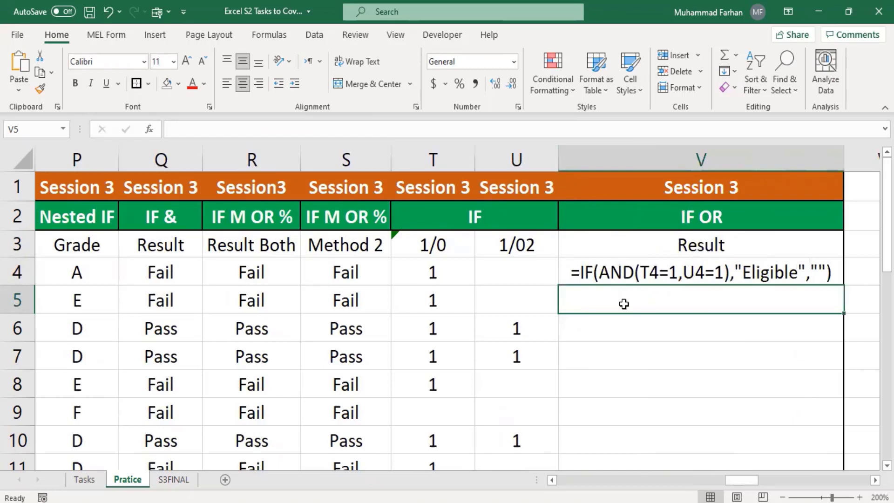
{"action": "left_click", "coordinate": [592, 283]}
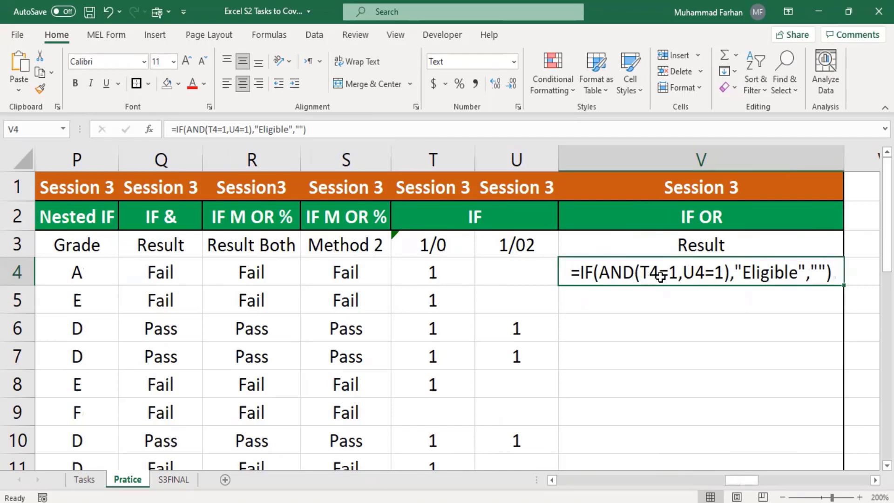
Compare the formulas in T4, U4 and V4
{"action": "left_click", "coordinate": [434, 273]}
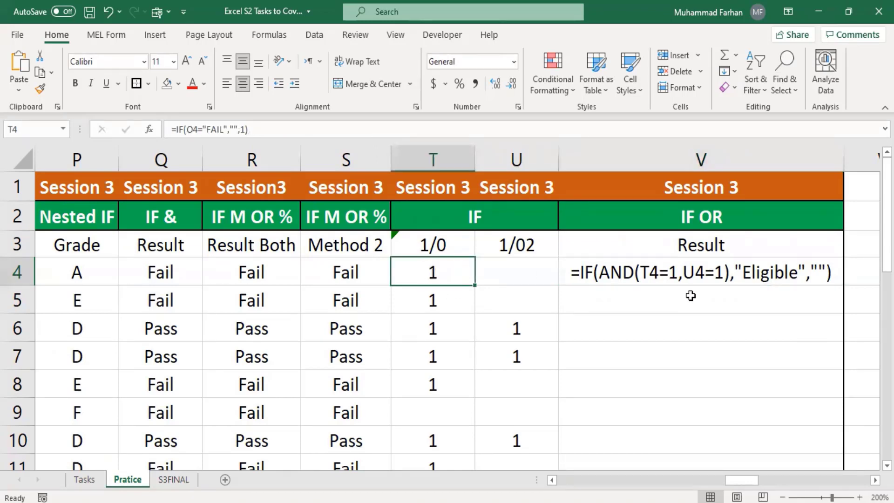
{"action": "left_click", "coordinate": [698, 270]}
{"action": "left_click", "coordinate": [538, 272]}
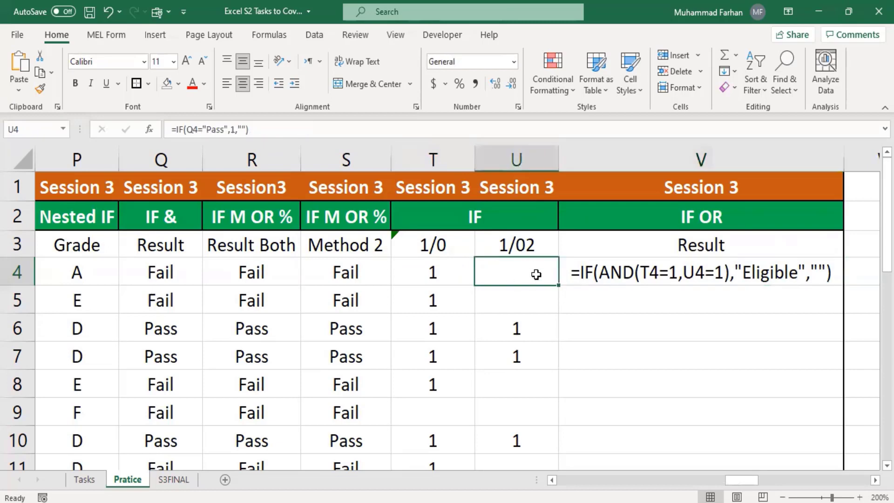
{"action": "left_click", "coordinate": [457, 273]}
{"action": "left_click", "coordinate": [521, 268]}
{"action": "left_click", "coordinate": [459, 277]}
{"action": "left_click", "coordinate": [524, 277]}
{"action": "left_click", "coordinate": [712, 322]}
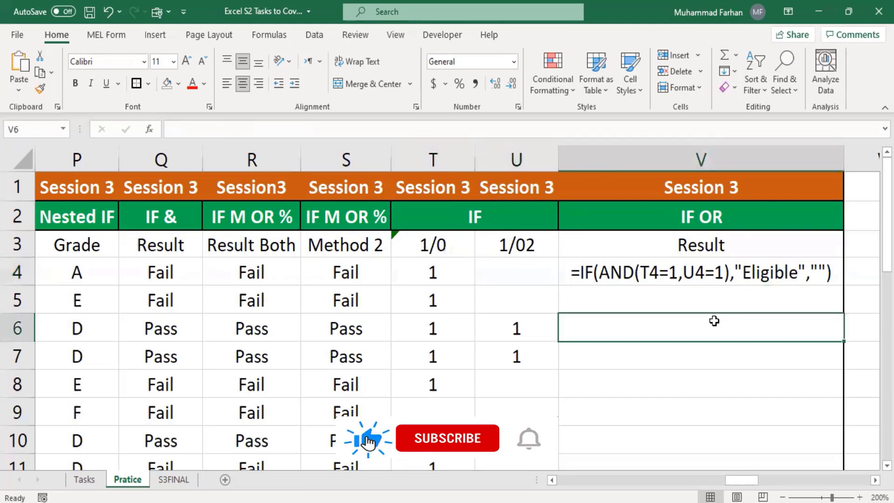
Switch V4 back to Number format, re-enter its formula, and fill it down to V18
{"action": "left_click", "coordinate": [620, 278]}
{"action": "left_click", "coordinate": [514, 61]}
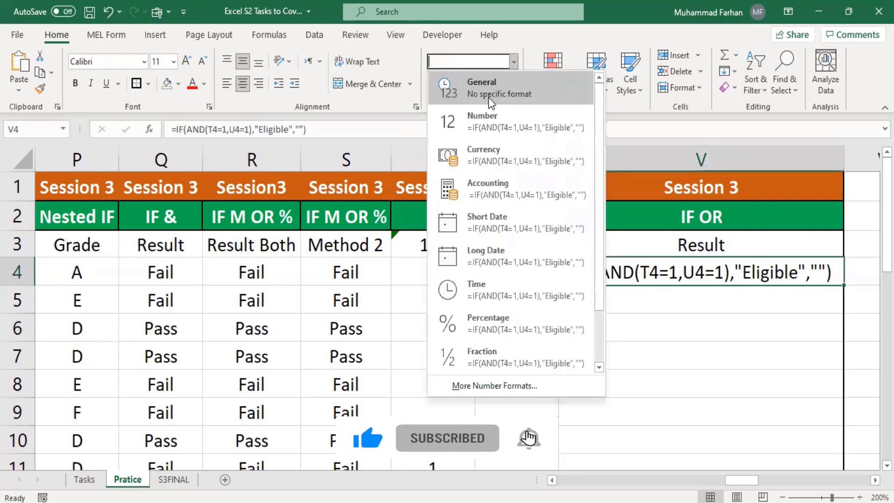
{"action": "left_click", "coordinate": [485, 114]}
{"action": "left_click", "coordinate": [441, 133]}
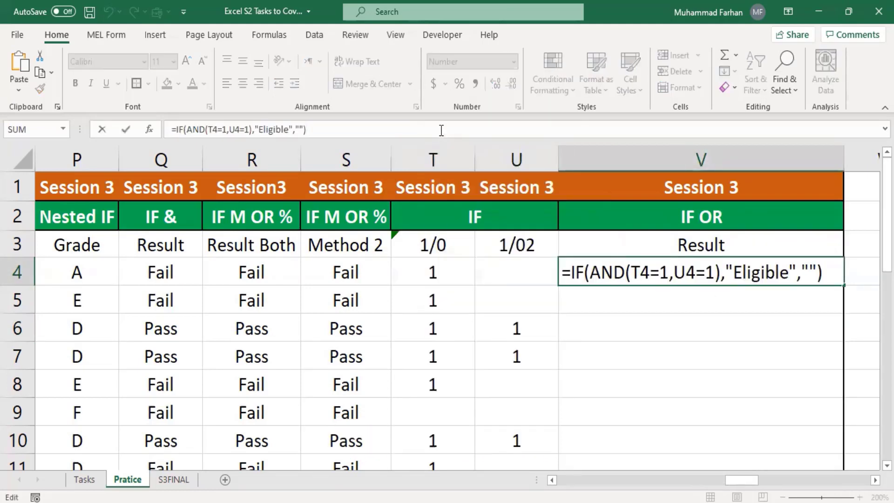
{"action": "key", "text": "Return"}
{"action": "left_click", "coordinate": [696, 270]}
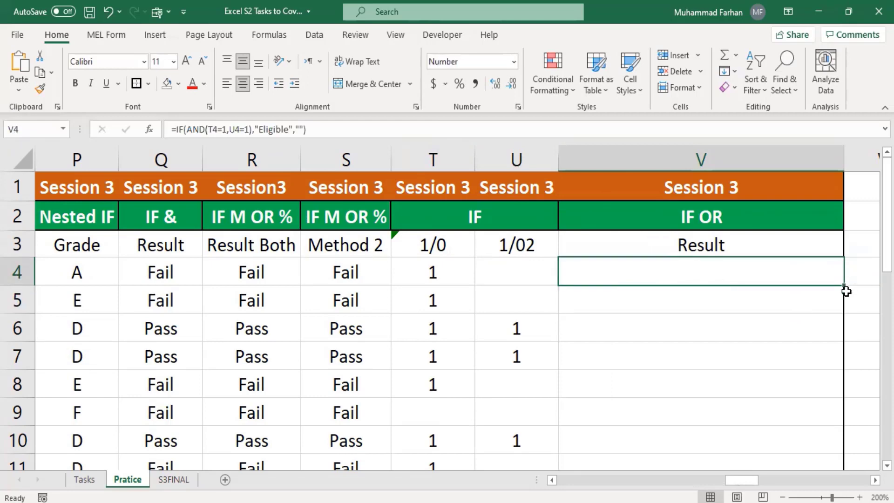
{"action": "left_click_drag", "start_coordinate": [845, 285], "coordinate": [827, 321]}
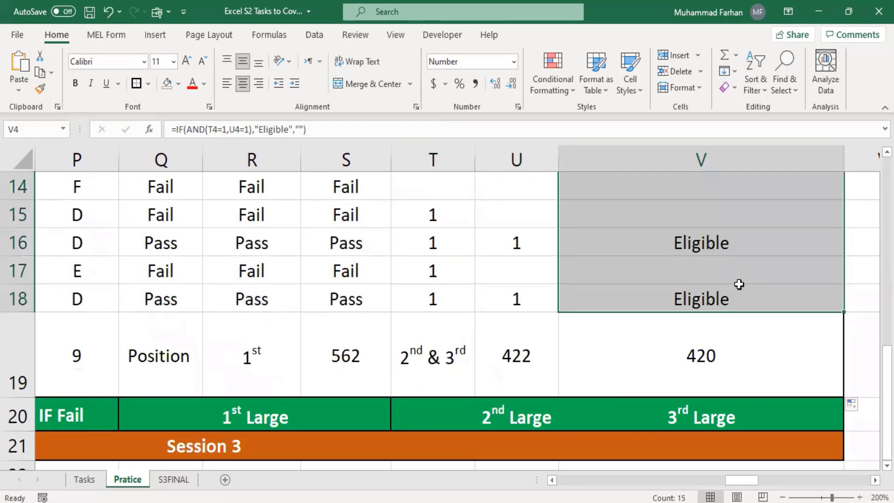
Check T6, U6 and V6, and confirm Eligible appears in V7, V13, V16 and V18
{"action": "scroll", "coordinate": [738, 284], "scroll_direction": "up", "scroll_amount": 3}
{"action": "scroll", "coordinate": [738, 289], "scroll_direction": "up", "scroll_amount": 2}
{"action": "left_click", "coordinate": [703, 354]}
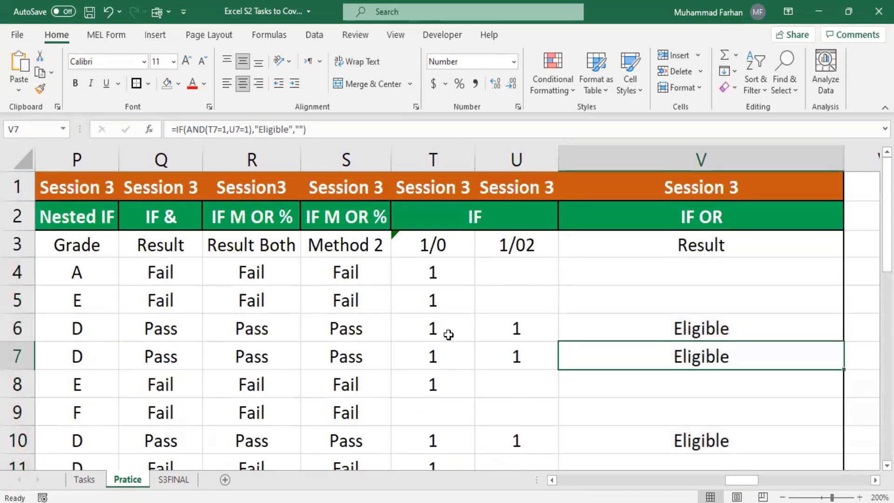
{"action": "left_click", "coordinate": [436, 329]}
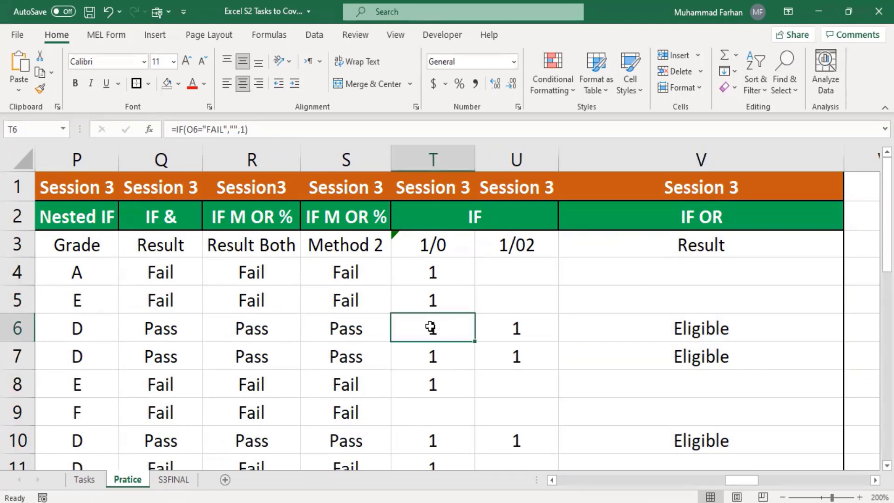
{"action": "left_click", "coordinate": [502, 331]}
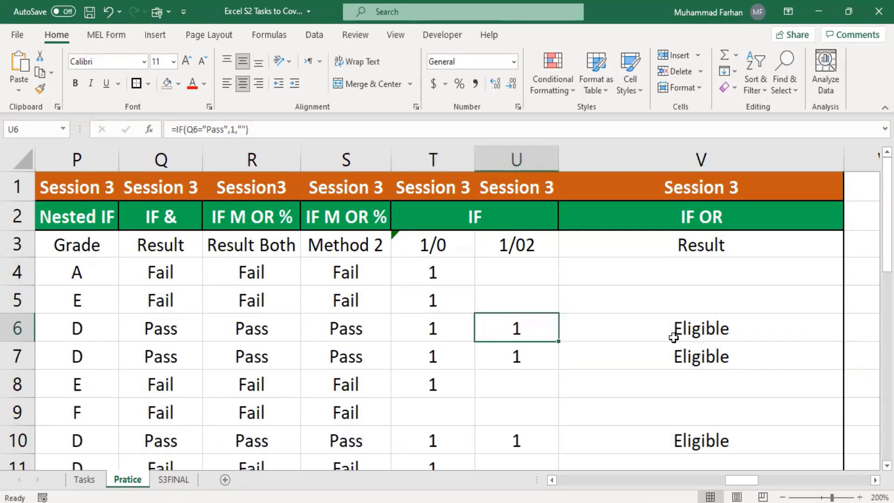
{"action": "left_click", "coordinate": [693, 327]}
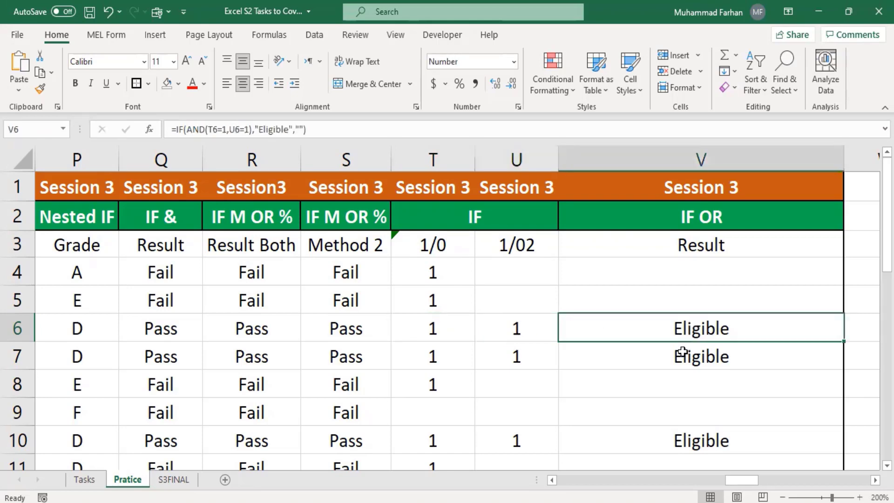
{"action": "scroll", "coordinate": [706, 368], "scroll_direction": "down", "scroll_amount": 1}
{"action": "left_click", "coordinate": [697, 275]}
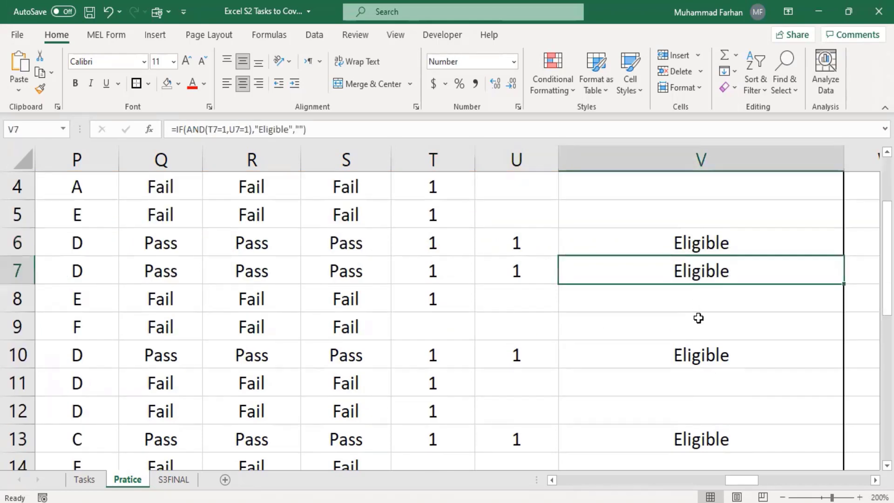
{"action": "left_click", "coordinate": [701, 356]}
{"action": "left_click", "coordinate": [715, 428]}
{"action": "scroll", "coordinate": [716, 425], "scroll_direction": "down", "scroll_amount": 2}
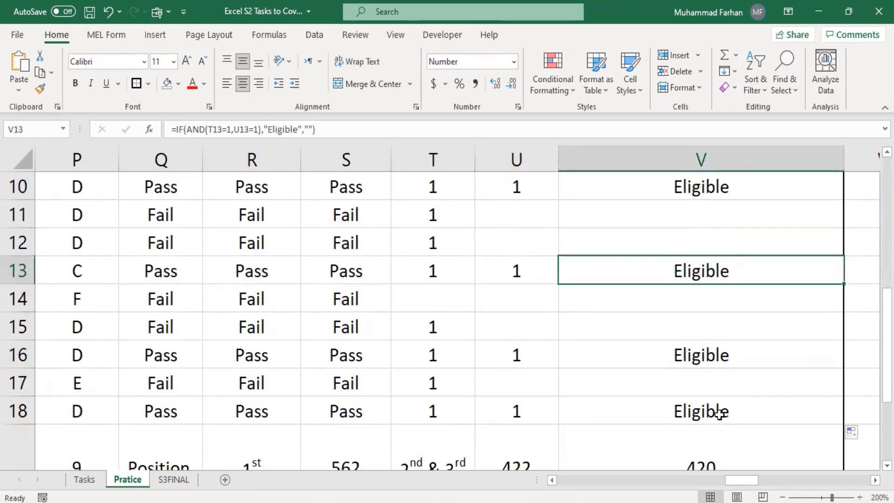
{"action": "left_click", "coordinate": [705, 359]}
{"action": "left_click", "coordinate": [708, 410]}
Review the blank results in V4, V5, V8 and V9
{"action": "scroll", "coordinate": [711, 402], "scroll_direction": "down", "scroll_amount": 1}
{"action": "scroll", "coordinate": [710, 403], "scroll_direction": "down", "scroll_amount": 1}
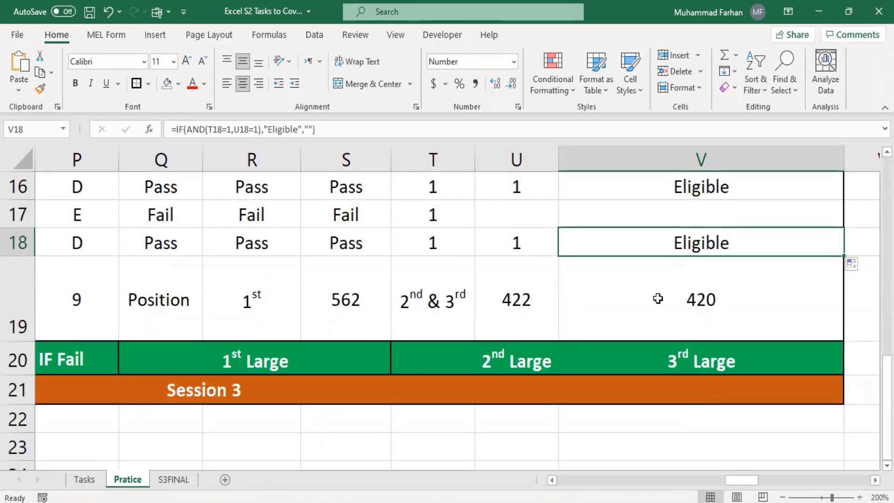
{"action": "scroll", "coordinate": [573, 290], "scroll_direction": "up", "scroll_amount": 2}
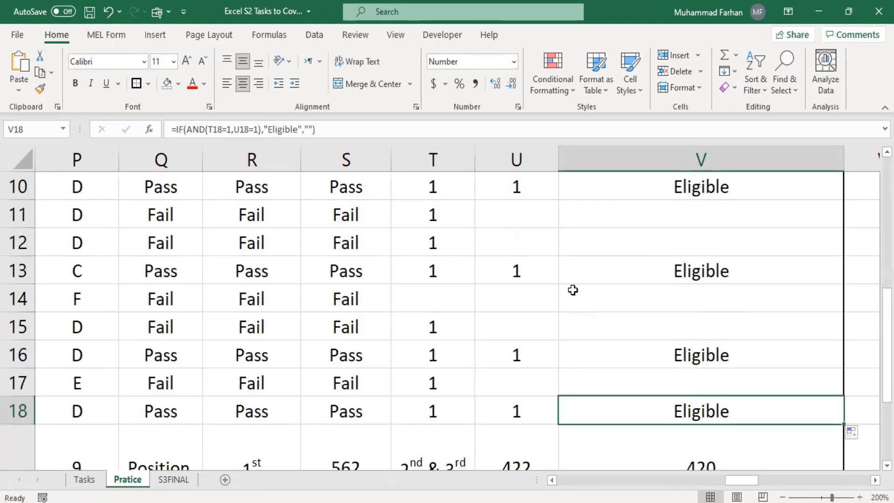
{"action": "scroll", "coordinate": [573, 291], "scroll_direction": "up", "scroll_amount": 3}
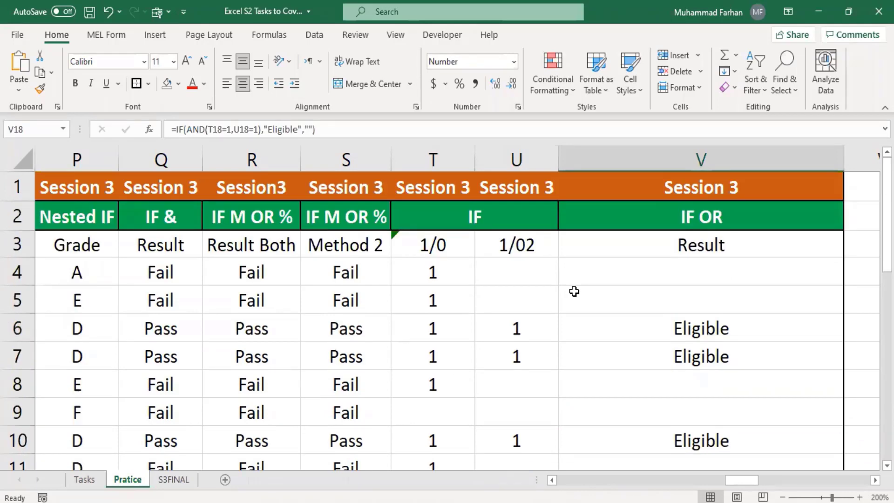
{"action": "left_click", "coordinate": [692, 275]}
{"action": "left_click", "coordinate": [694, 294]}
{"action": "left_click", "coordinate": [688, 275]}
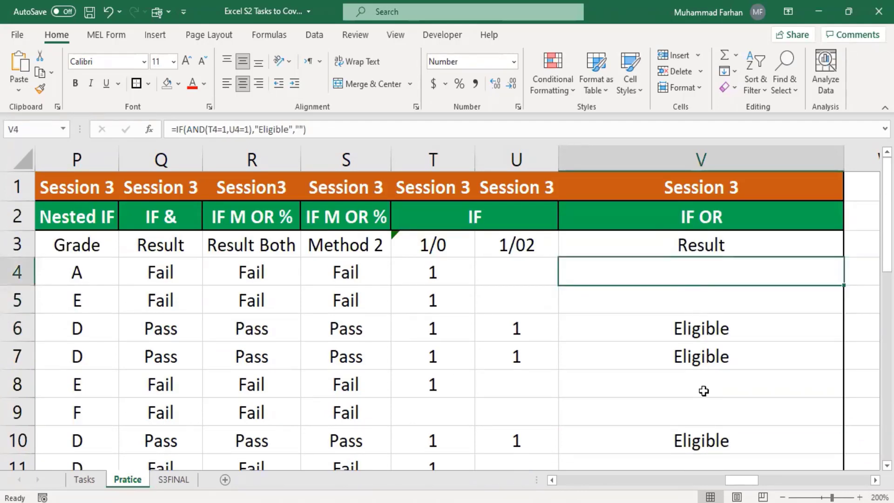
{"action": "left_click", "coordinate": [704, 389]}
{"action": "left_click", "coordinate": [709, 417]}
{"action": "scroll", "coordinate": [707, 406], "scroll_direction": "down", "scroll_amount": 2}
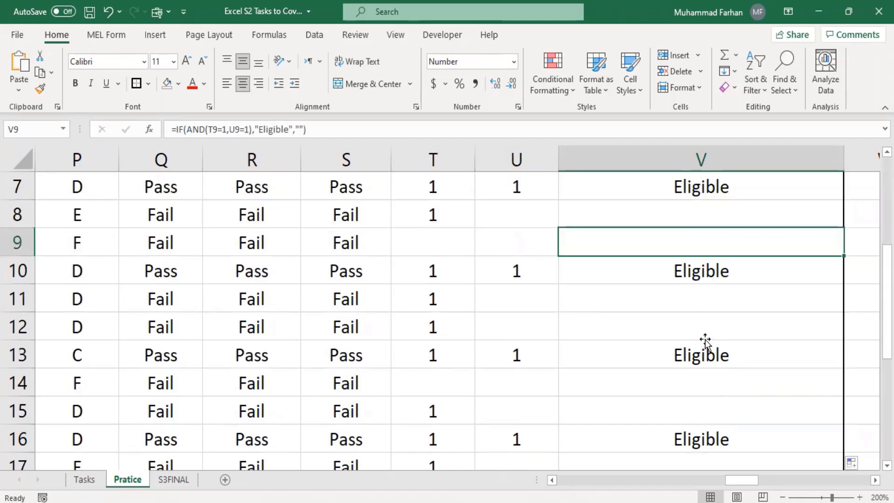
{"action": "scroll", "coordinate": [705, 343], "scroll_direction": "up", "scroll_amount": 2}
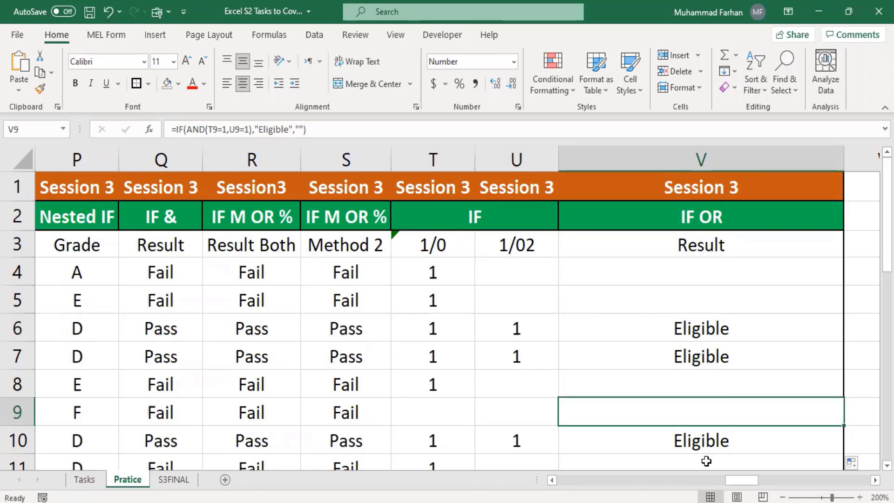
Review the student table, including the =COUNTA(B4:B18) total of 15 students in C19
{"action": "left_click_drag", "start_coordinate": [734, 477], "coordinate": [535, 461]}
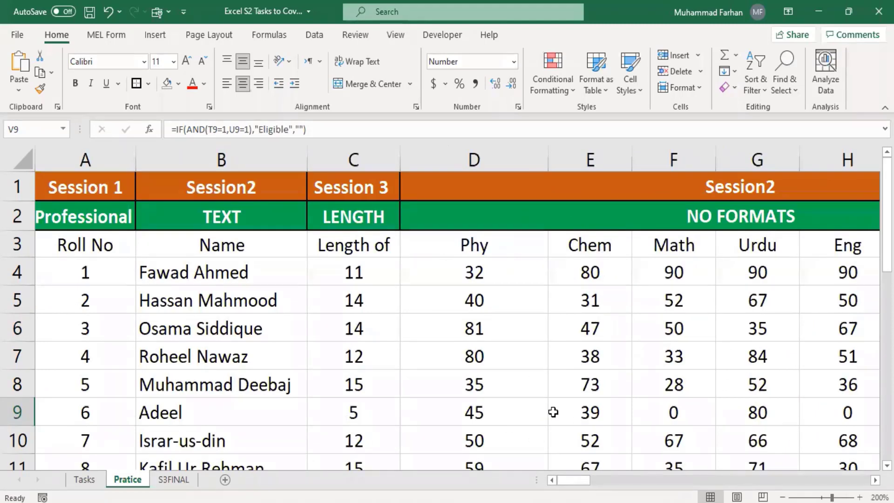
{"action": "scroll", "coordinate": [554, 412], "scroll_direction": "down", "scroll_amount": 2}
{"action": "scroll", "coordinate": [556, 412], "scroll_direction": "up", "scroll_amount": 2}
{"action": "scroll", "coordinate": [529, 344], "scroll_direction": "down", "scroll_amount": 3}
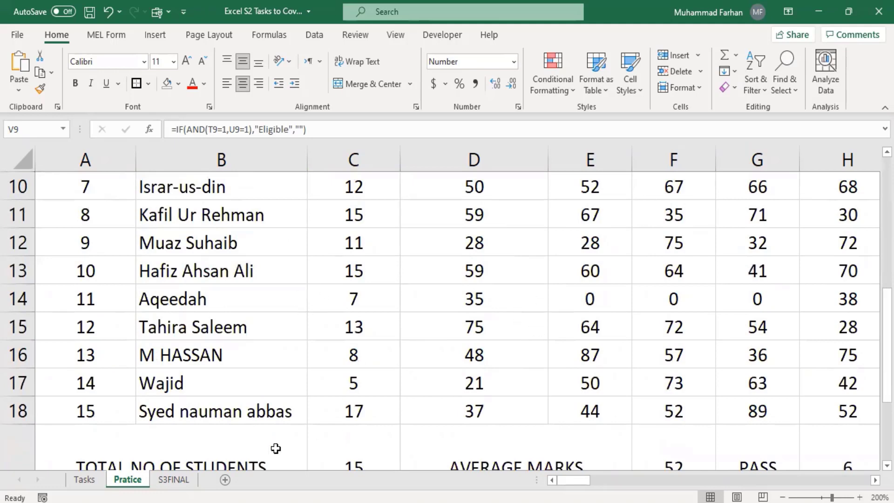
{"action": "scroll", "coordinate": [351, 323], "scroll_direction": "down", "scroll_amount": 2}
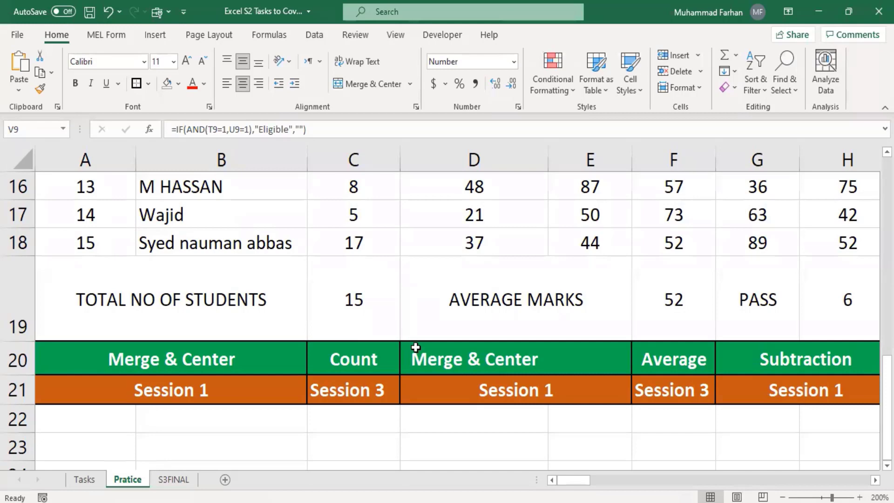
{"action": "left_click", "coordinate": [342, 299]}
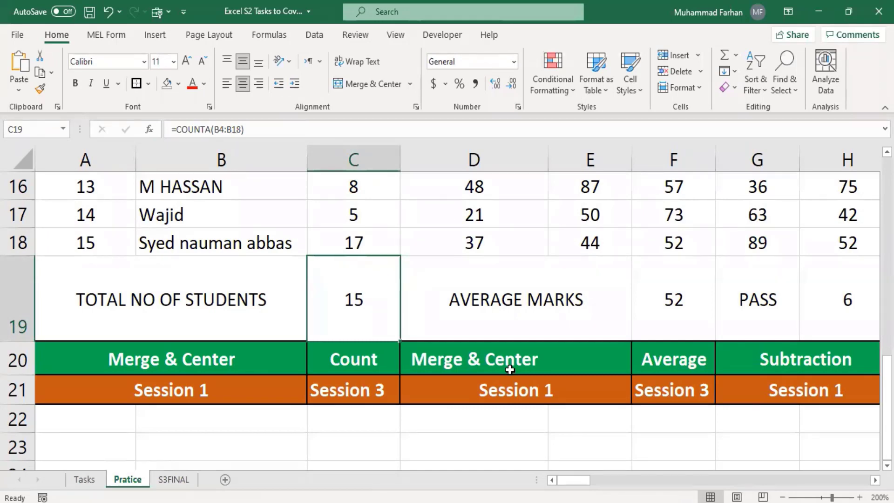
{"action": "left_click_drag", "start_coordinate": [580, 480], "coordinate": [829, 439]}
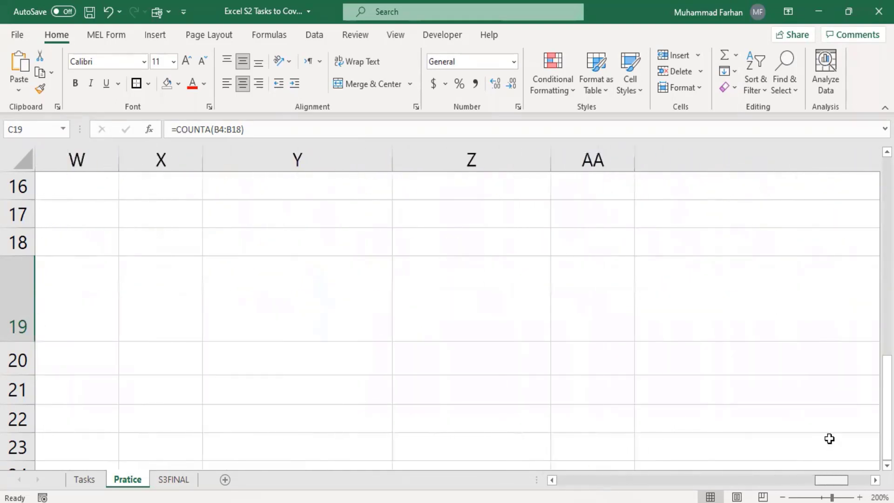
Enter 1, 2, 3, 4, 5, a, b and 6 down column AA starting at AA9
{"action": "scroll", "coordinate": [403, 299], "scroll_direction": "up", "scroll_amount": 4}
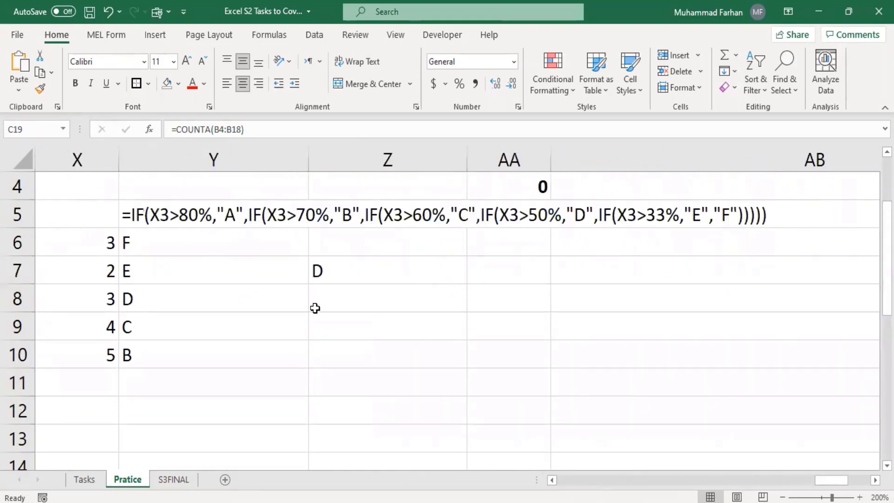
{"action": "scroll", "coordinate": [509, 325], "scroll_direction": "down", "scroll_amount": 1}
{"action": "left_click", "coordinate": [502, 237]}
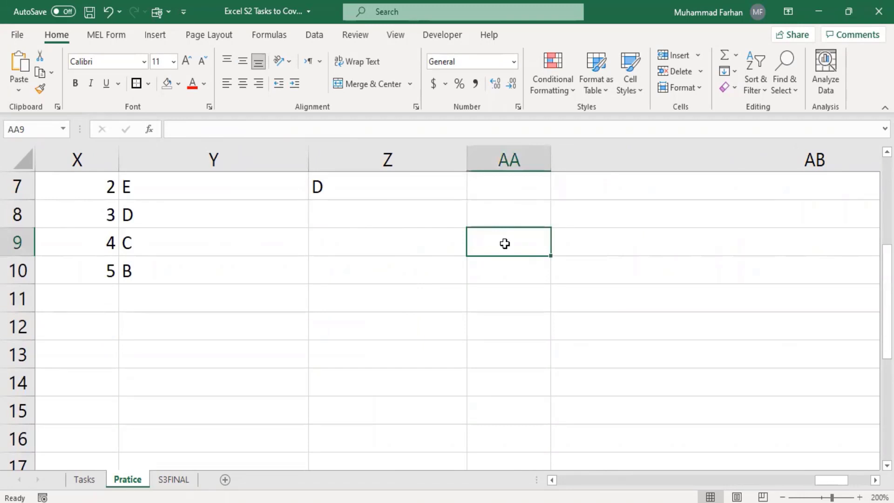
{"action": "type", "text": "1"}
{"action": "key", "text": "Return"}
{"action": "type", "text": "2"}
{"action": "key", "text": "Return"}
{"action": "type", "text": "3"}
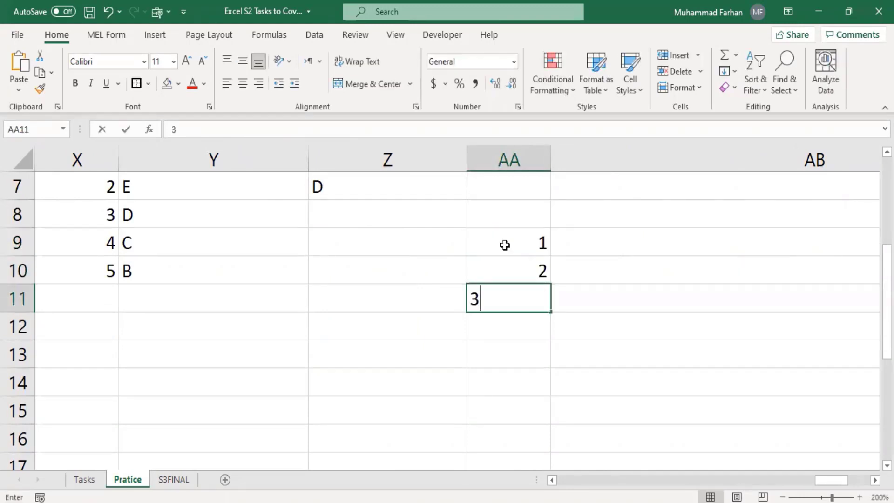
{"action": "key", "text": "Return"}
{"action": "type", "text": "4"}
{"action": "key", "text": "Return"}
{"action": "type", "text": "5"}
{"action": "key", "text": "Return"}
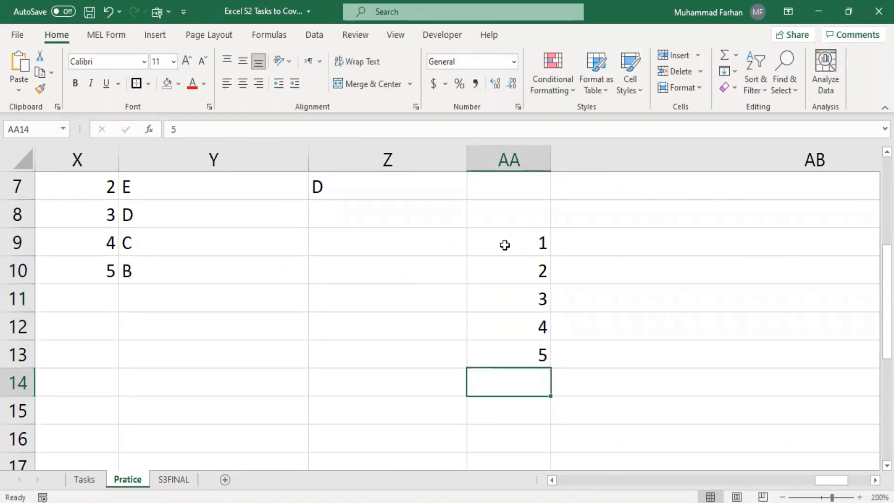
{"action": "type", "text": "a"}
{"action": "key", "text": "Return"}
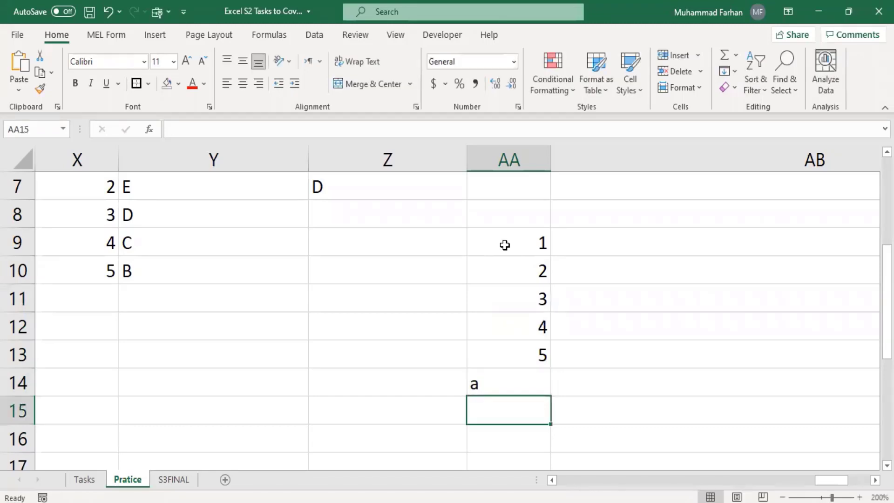
{"action": "type", "text": "b"}
{"action": "key", "text": "Return"}
{"action": "type", "text": "6"}
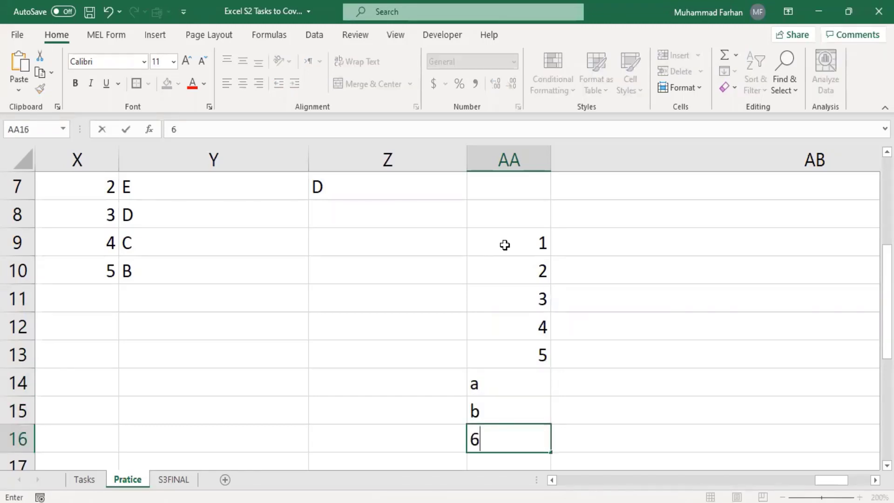
{"action": "key", "text": "Return"}
Clear the 2 from AA10 and select the sample range AA9:AA16
{"action": "left_click", "coordinate": [512, 254]}
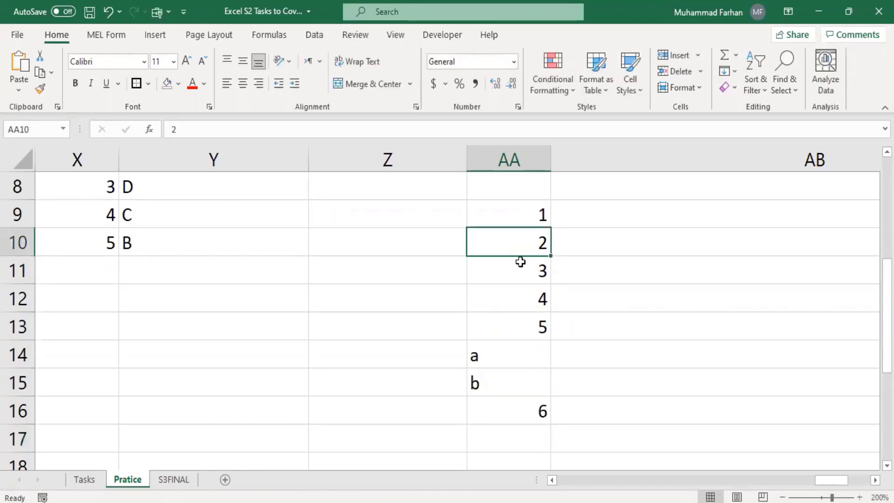
{"action": "key", "text": "Delete"}
{"action": "left_click", "coordinate": [633, 273]}
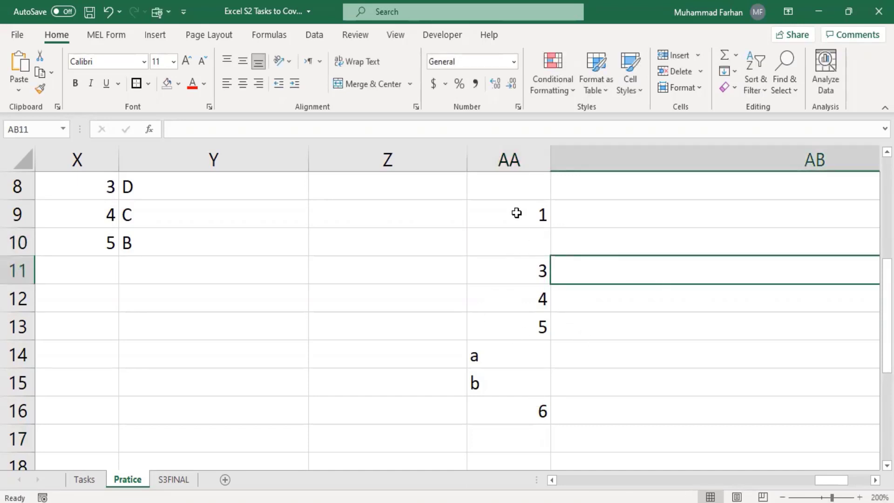
{"action": "left_click_drag", "start_coordinate": [515, 211], "coordinate": [527, 403]}
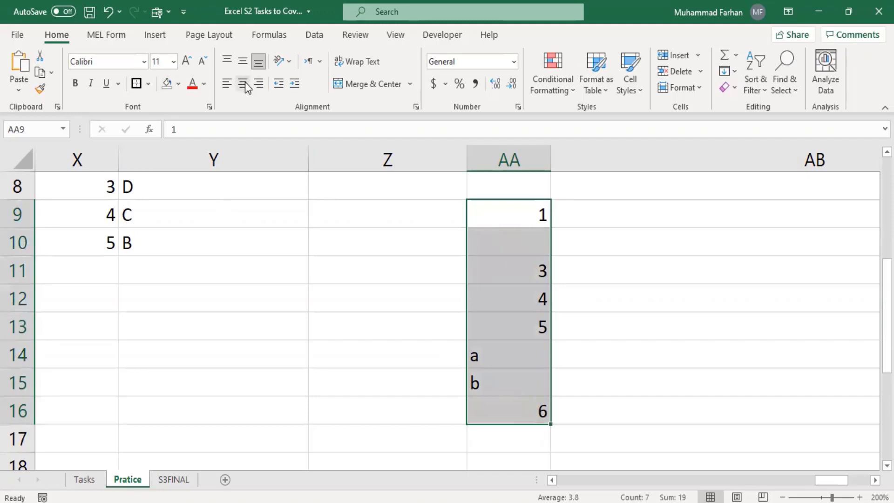
Centre the AA9:AA16 sample values horizontally and vertically
{"action": "left_click", "coordinate": [243, 83]}
{"action": "left_click", "coordinate": [242, 61]}
{"action": "left_click", "coordinate": [627, 239]}
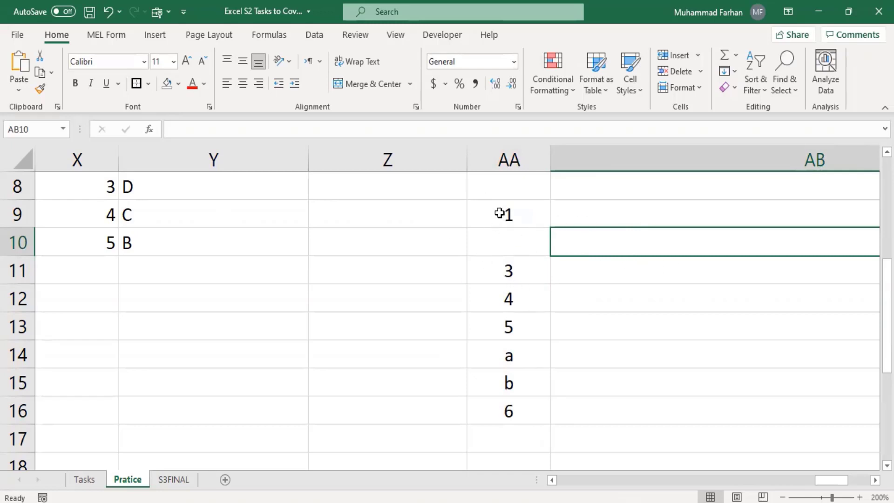
{"action": "left_click_drag", "start_coordinate": [497, 214], "coordinate": [521, 420]}
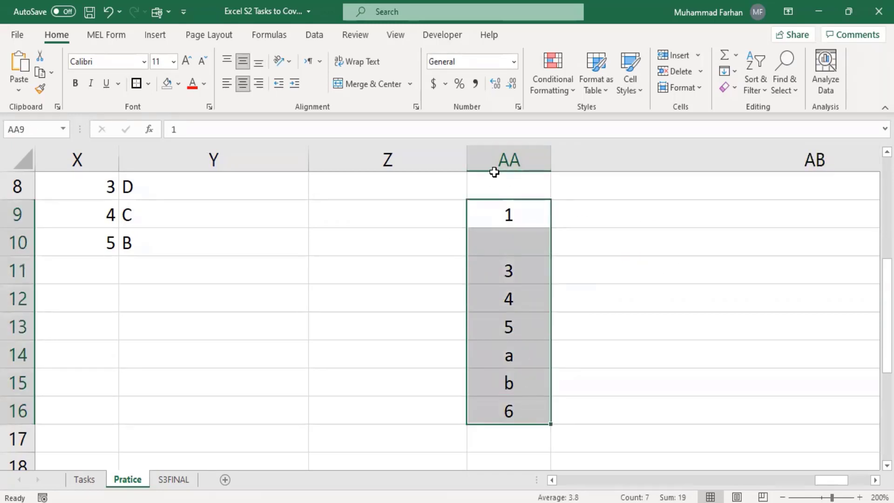
{"action": "left_click", "coordinate": [594, 220]}
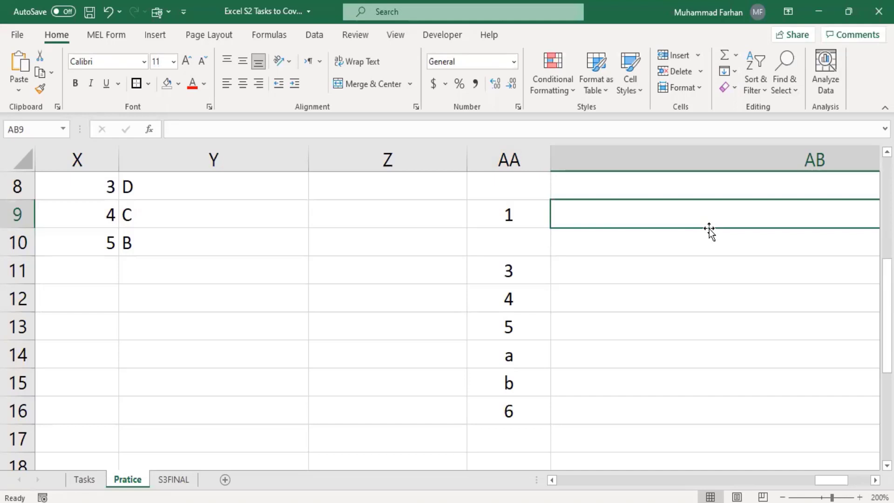
Put a thick box border around AA9:AA16 and begin a COUNT formula in AB9
{"action": "left_click_drag", "start_coordinate": [509, 212], "coordinate": [529, 415]}
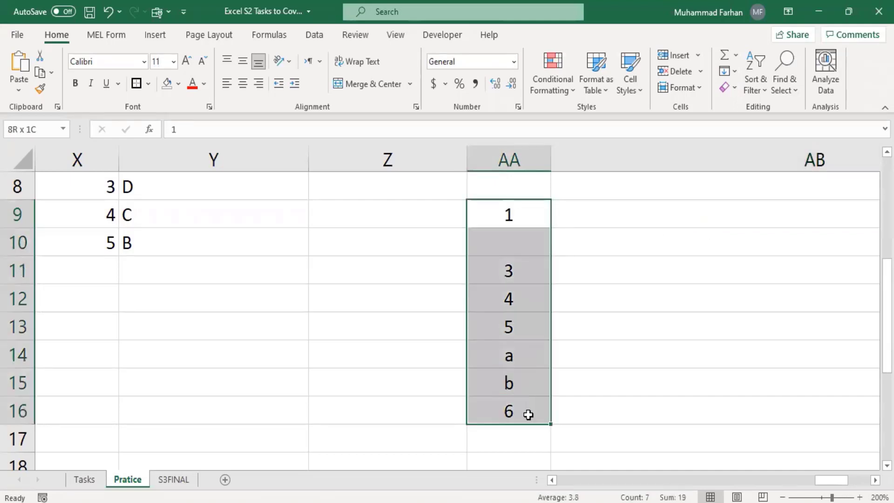
{"action": "left_click", "coordinate": [136, 83]}
{"action": "left_click", "coordinate": [597, 295]}
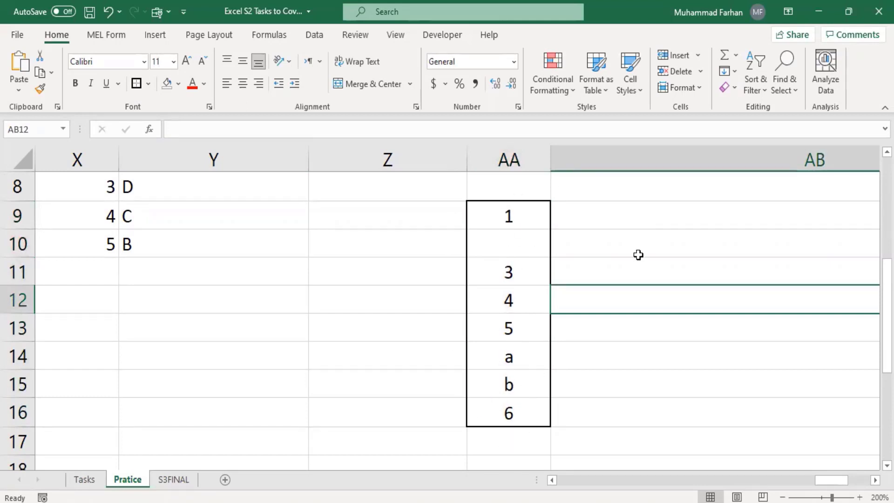
{"action": "left_click", "coordinate": [601, 214]}
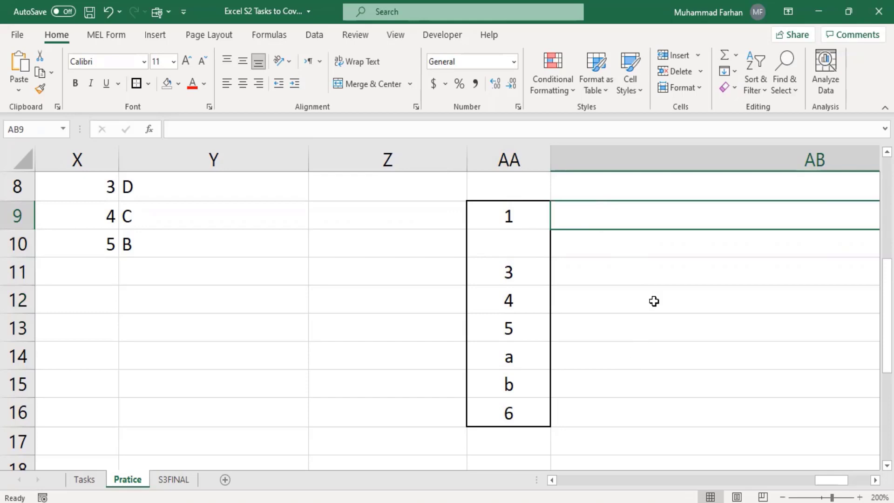
{"action": "type", "text": "=count"}
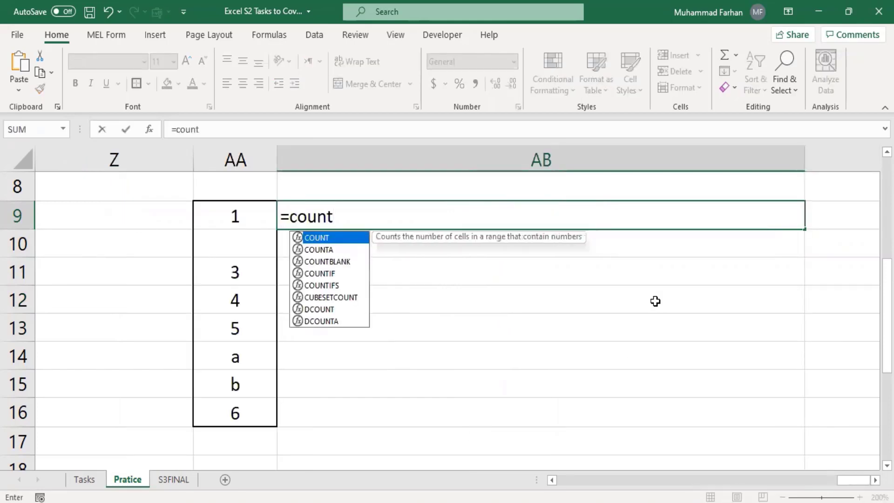
{"action": "type", "text": "("}
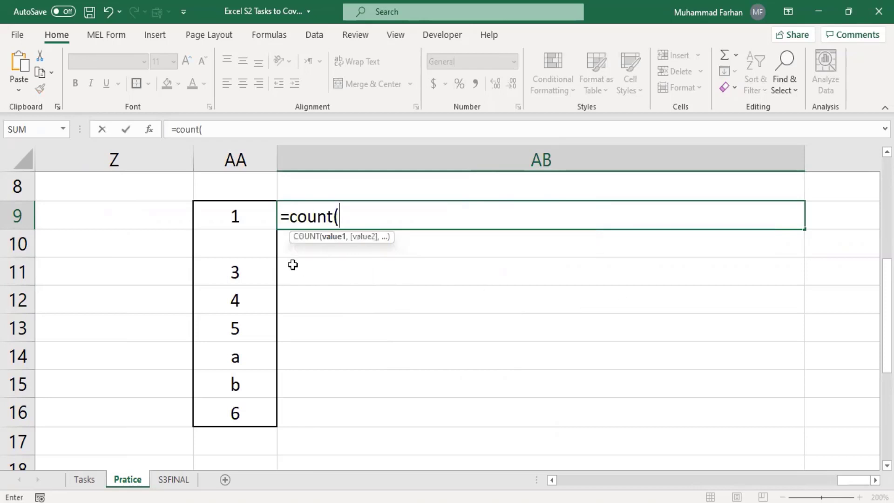
Complete =COUNT(AA9:AA16) in AB9 and centre its result of 5
{"action": "left_click_drag", "start_coordinate": [246, 216], "coordinate": [251, 419]}
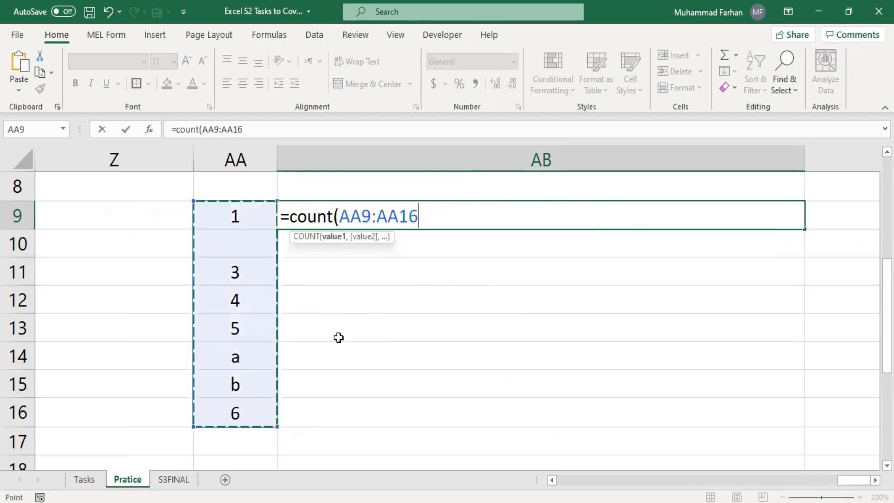
{"action": "type", "text": ")"}
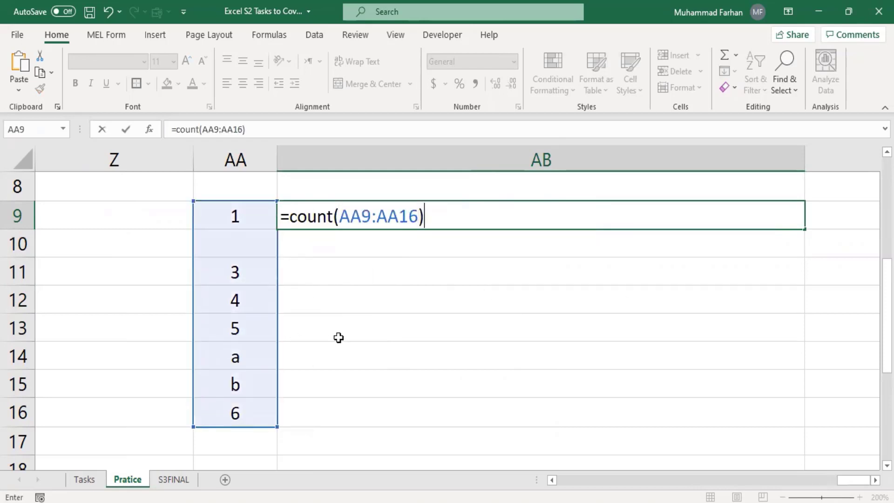
{"action": "key", "text": "Return"}
{"action": "left_click", "coordinate": [543, 222]}
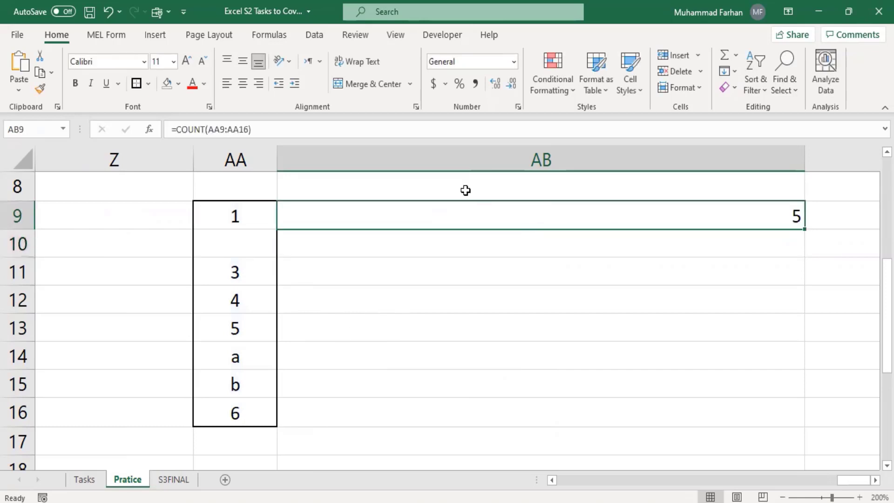
{"action": "left_click", "coordinate": [243, 83]}
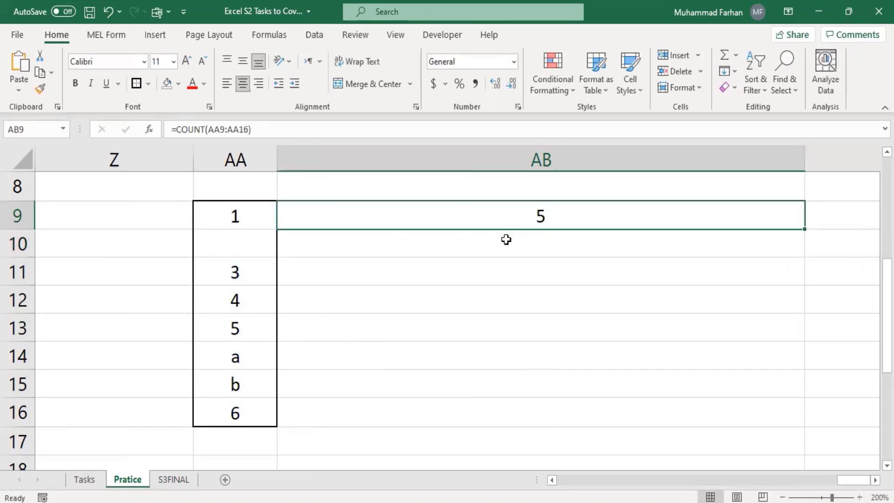
Fill the COUNT formula down into AB10 and compare it with AB9
{"action": "left_click_drag", "start_coordinate": [807, 237], "coordinate": [806, 254]}
{"action": "left_click", "coordinate": [609, 235]}
{"action": "left_click", "coordinate": [541, 215]}
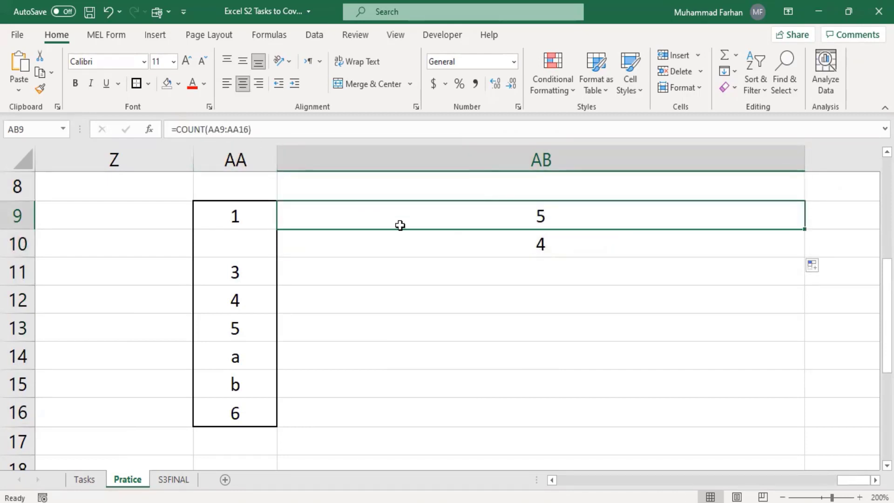
{"action": "left_click", "coordinate": [413, 240]}
Edit AB10's formula range to end at AA16 so it also returns 5
{"action": "left_click", "coordinate": [229, 130]}
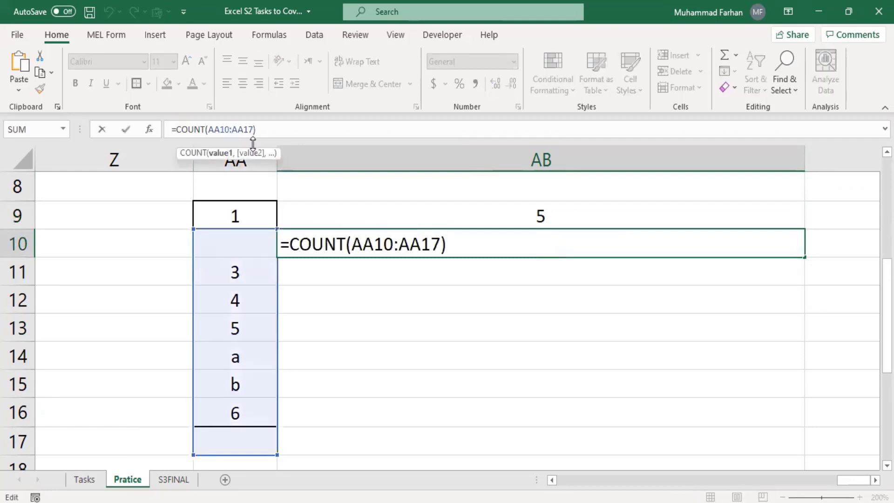
{"action": "key", "text": "BackSpace"}
{"action": "key", "text": "BackSpace"}
{"action": "left_click", "coordinate": [248, 131]}
{"action": "key", "text": "BackSpace"}
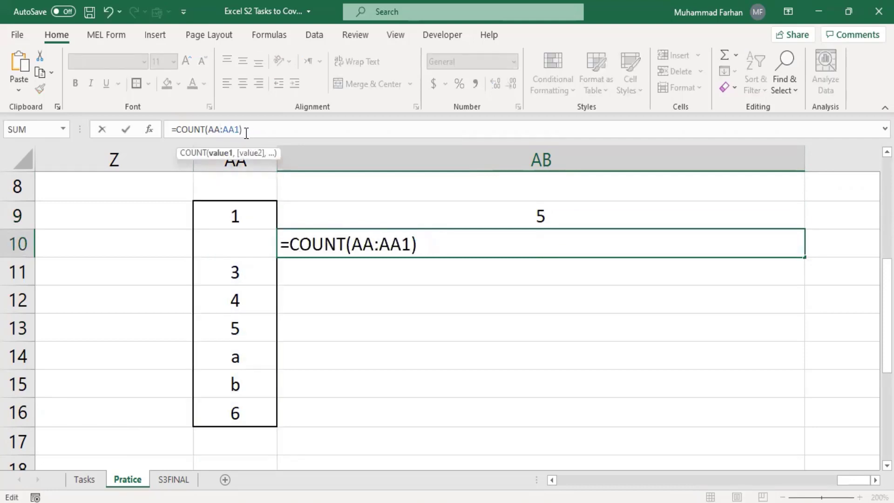
{"action": "type", "text": "6"}
{"action": "left_click", "coordinate": [221, 129]}
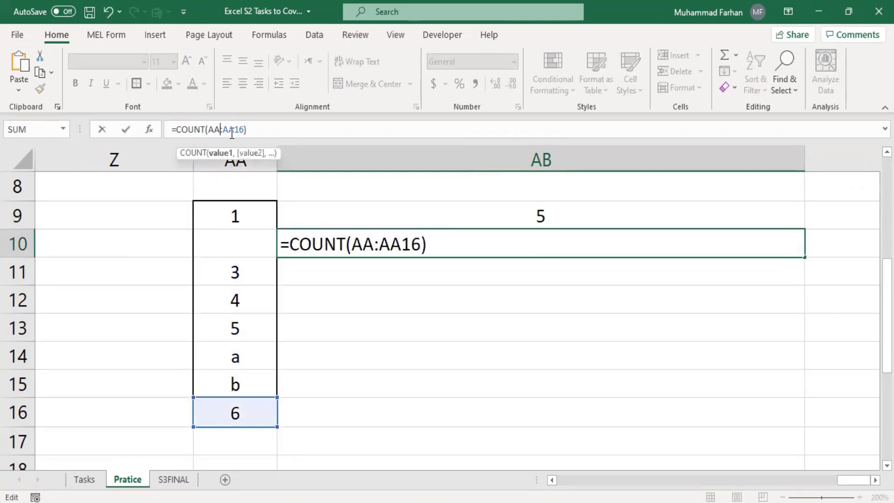
{"action": "type", "text": "0"}
{"action": "key", "text": "BackSpace"}
{"action": "type", "text": "9"}
{"action": "key", "text": "Return"}
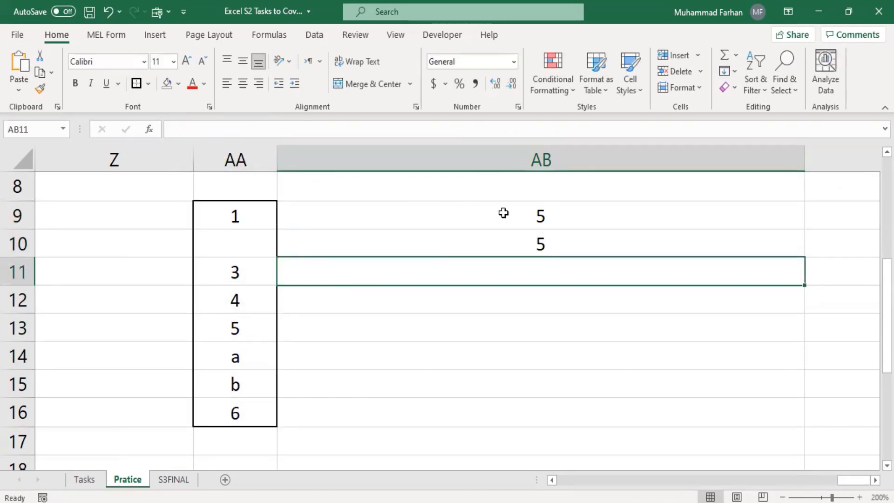
{"action": "left_click_drag", "start_coordinate": [505, 212], "coordinate": [519, 245]}
Format AB9 as Text and re-enter it so the COUNT formula shows as text
{"action": "left_click", "coordinate": [520, 244]}
{"action": "left_click", "coordinate": [517, 208]}
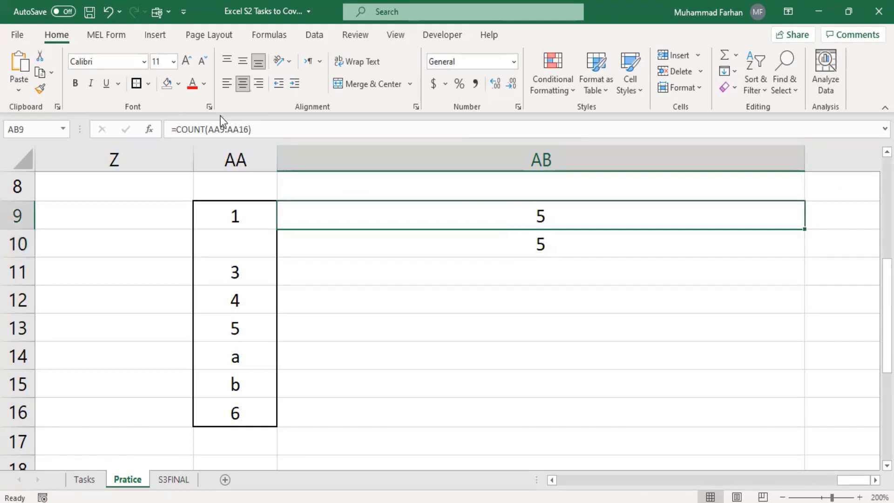
{"action": "left_click", "coordinate": [513, 63]}
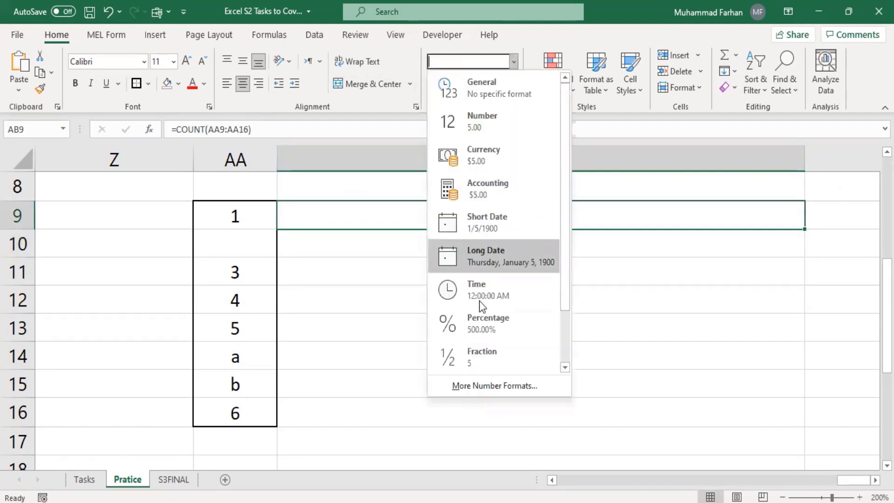
{"action": "scroll", "coordinate": [491, 357], "scroll_direction": "down", "scroll_amount": 1}
{"action": "left_click", "coordinate": [491, 349]}
{"action": "left_click", "coordinate": [378, 132]}
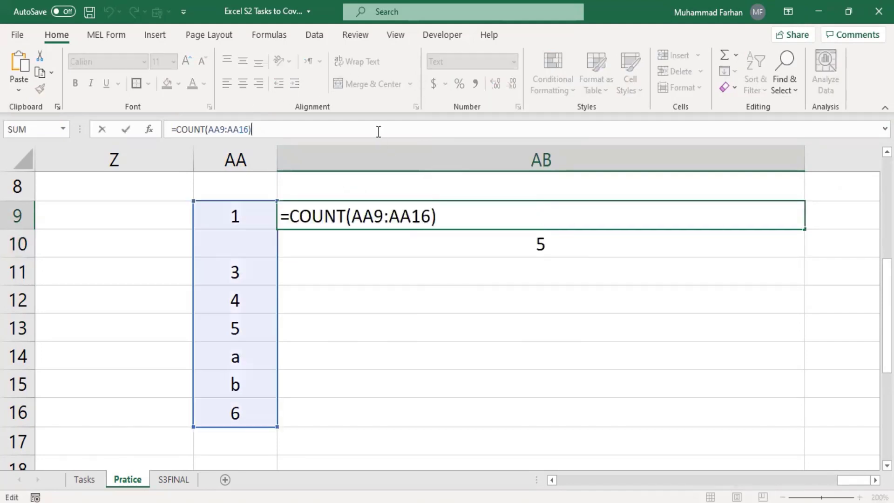
{"action": "key", "text": "Return"}
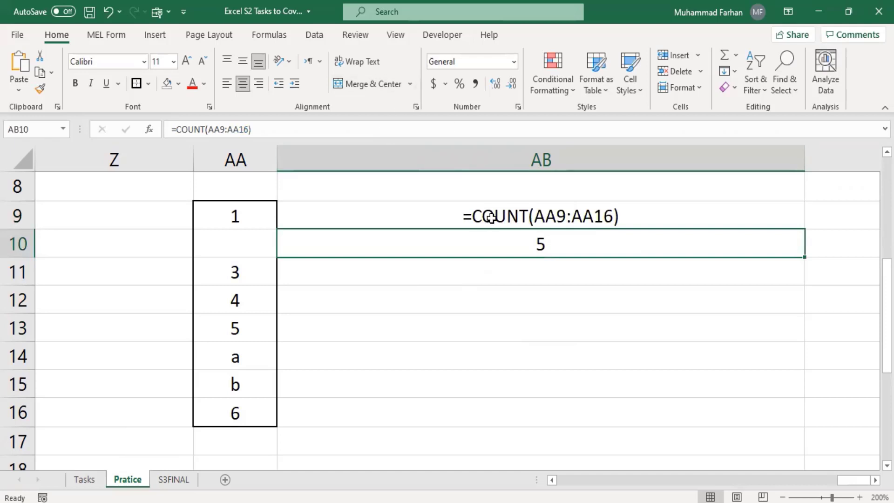
Copy AB9's formula text into AB11
{"action": "left_click", "coordinate": [515, 220]}
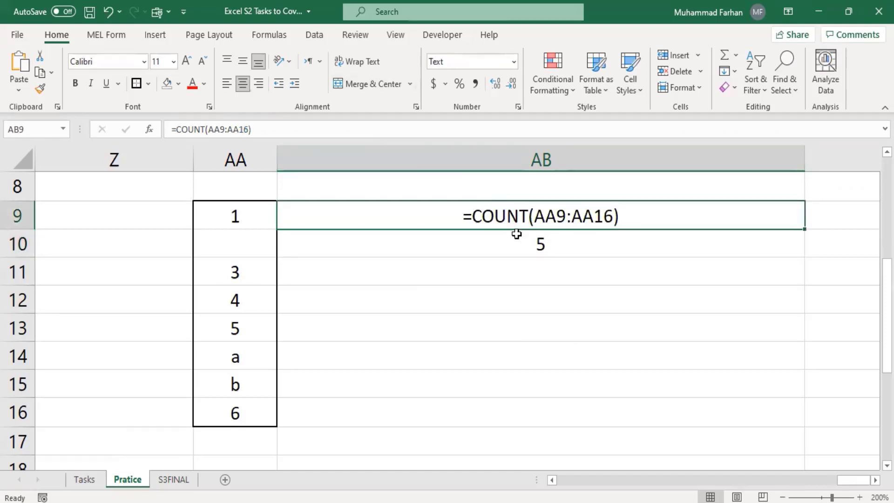
{"action": "key", "text": "ctrl+c"}
{"action": "left_click", "coordinate": [459, 268]}
{"action": "key", "text": "ctrl+v"}
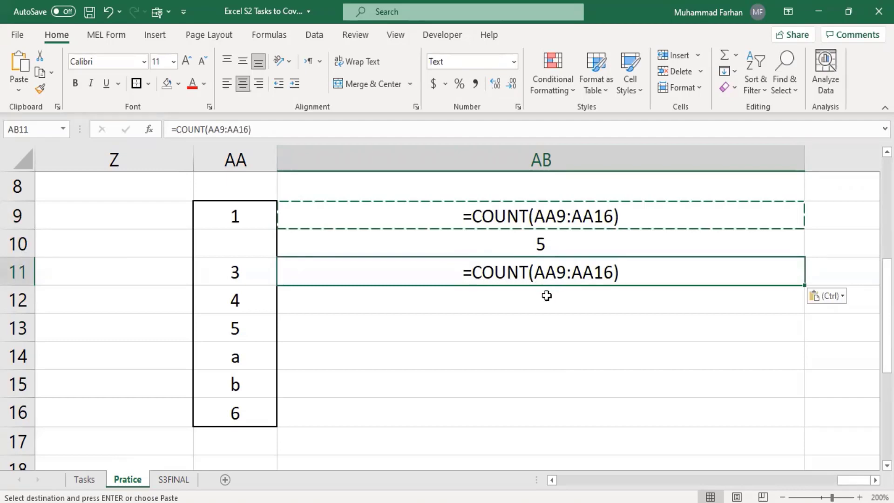
Copy AB10's working COUNT formula into AB12
{"action": "left_click", "coordinate": [573, 299]}
{"action": "left_click", "coordinate": [544, 246]}
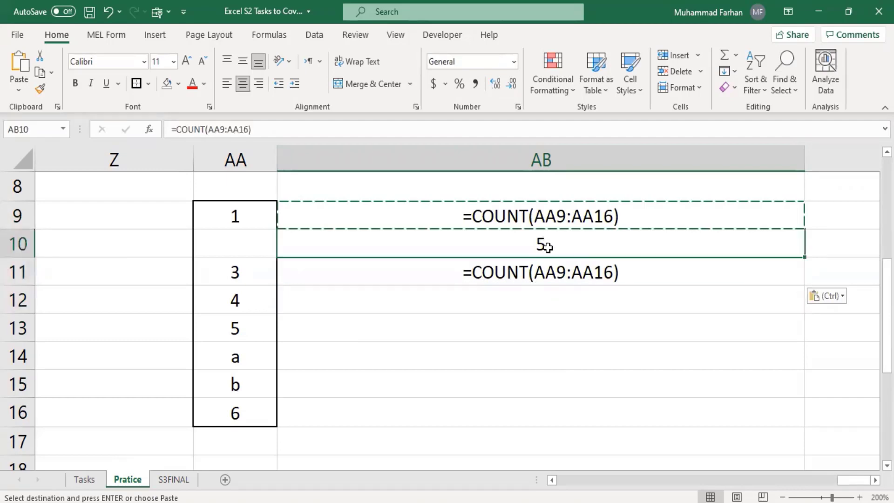
{"action": "key", "text": "ctrl+c"}
{"action": "left_click", "coordinate": [546, 299]}
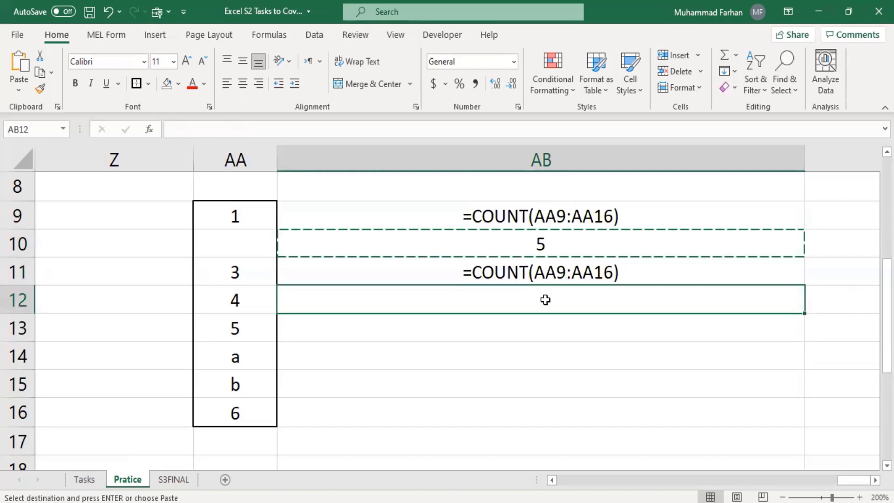
{"action": "key", "text": "ctrl+v"}
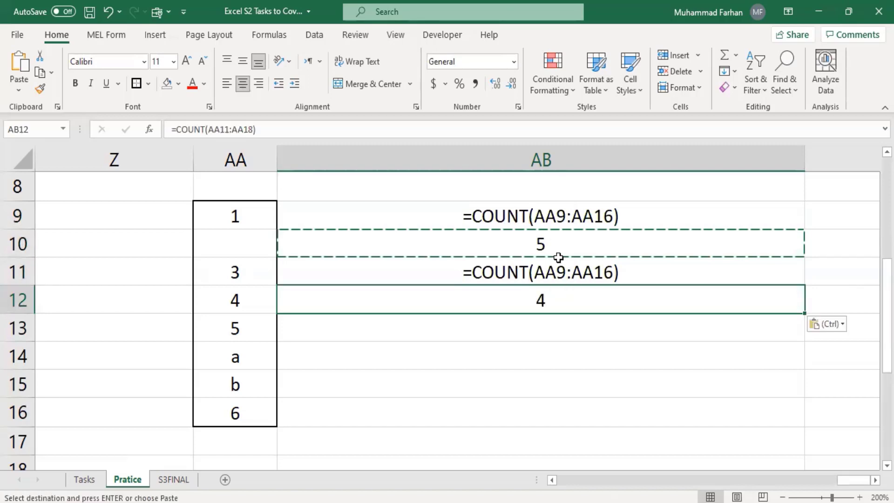
Correct AB12's range back to AA9:AA16 so it returns 5, then compare AB9 to AB11
{"action": "left_click", "coordinate": [229, 130]}
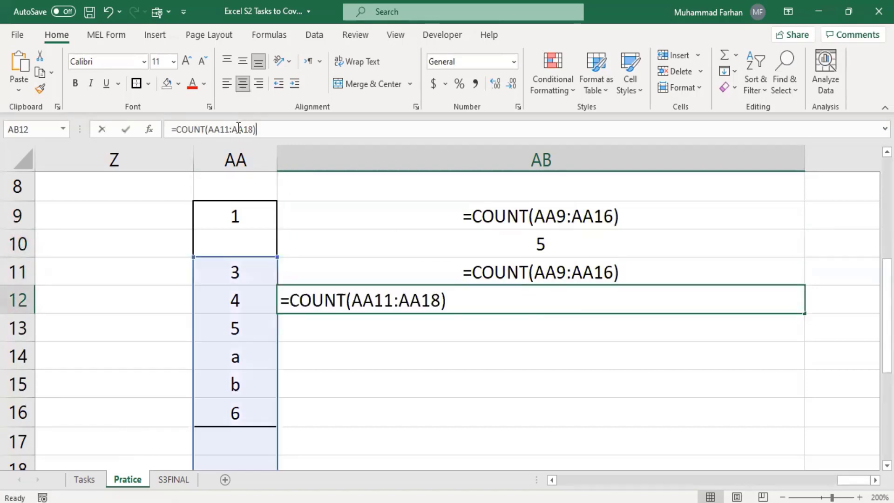
{"action": "key", "text": "BackSpace"}
{"action": "key", "text": "BackSpace"}
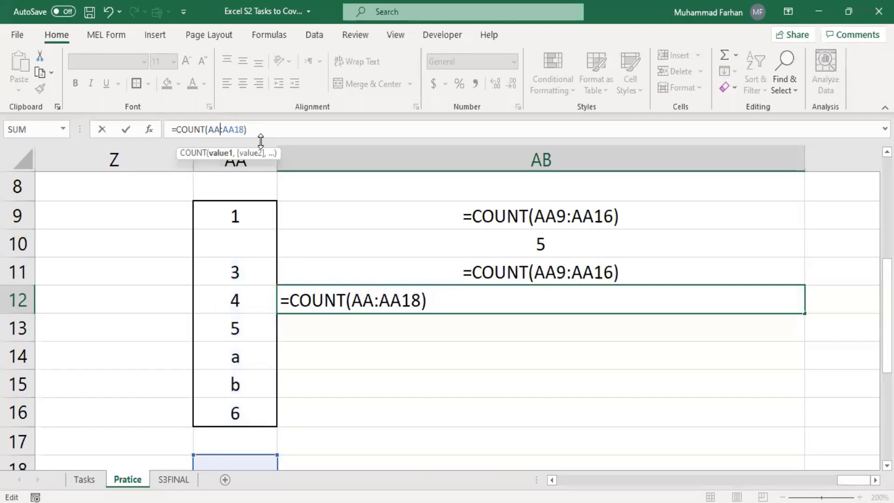
{"action": "type", "text": "9"}
{"action": "key", "text": "BackSpace"}
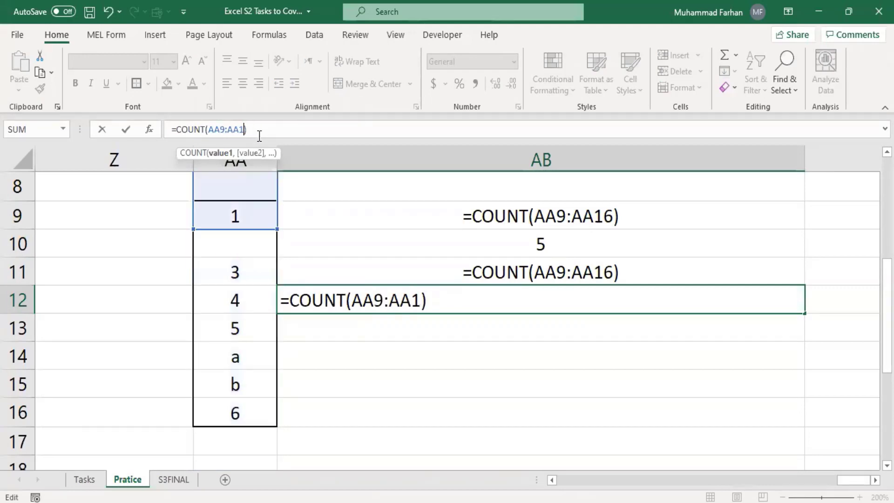
{"action": "type", "text": "6"}
{"action": "key", "text": "Return"}
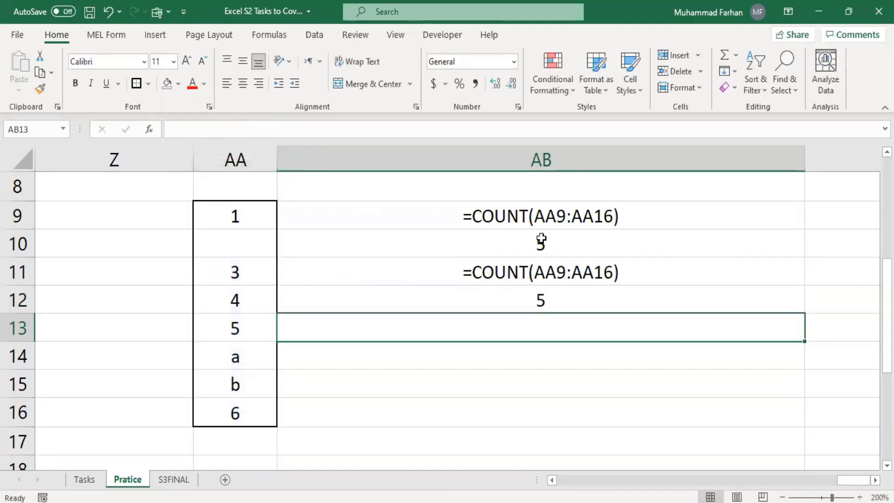
{"action": "left_click", "coordinate": [534, 222]}
{"action": "left_click", "coordinate": [534, 240]}
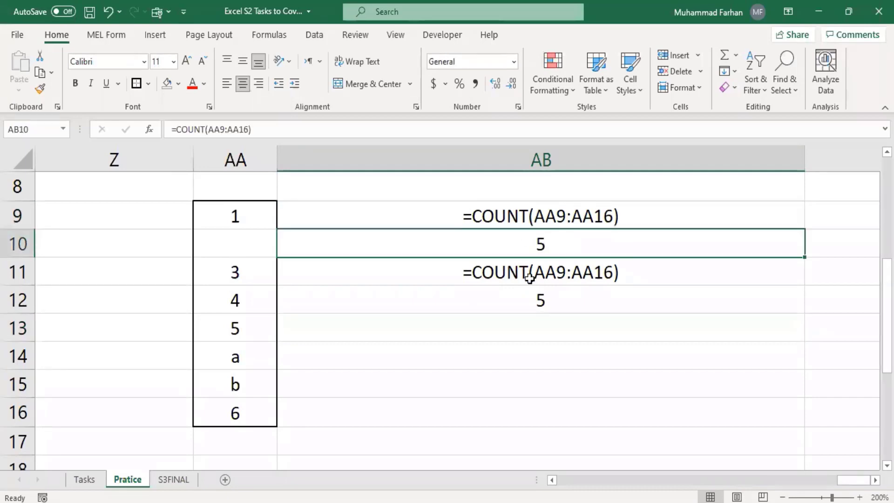
{"action": "left_click", "coordinate": [528, 274]}
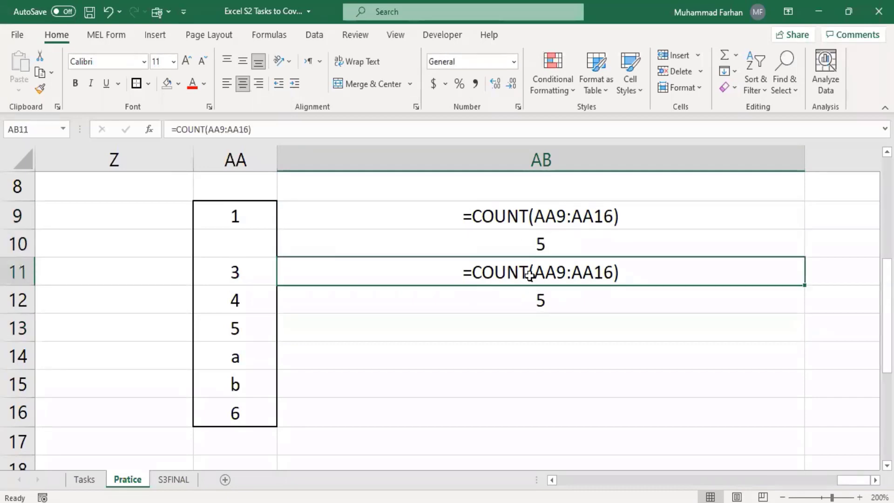
Change COUNT to COUNTA in AB11's text and AB12's formula, so AB12 returns 7
{"action": "left_click", "coordinate": [206, 130]}
{"action": "type", "text": "A"}
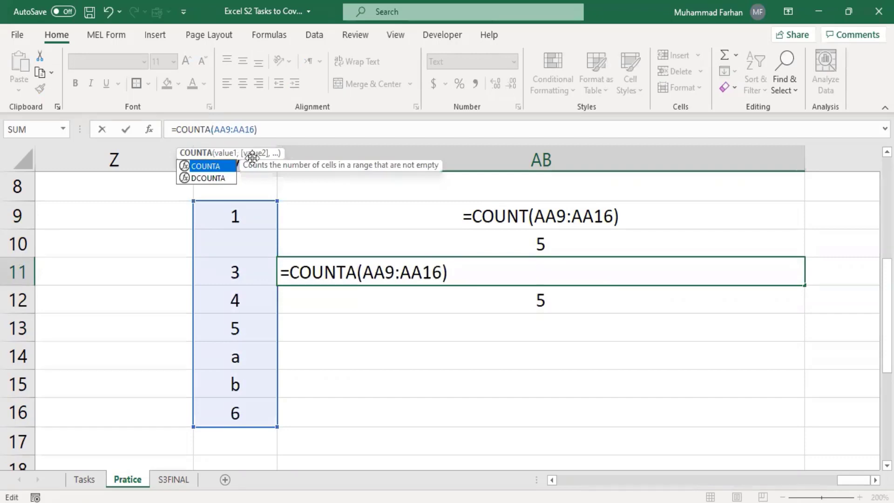
{"action": "key", "text": "Return"}
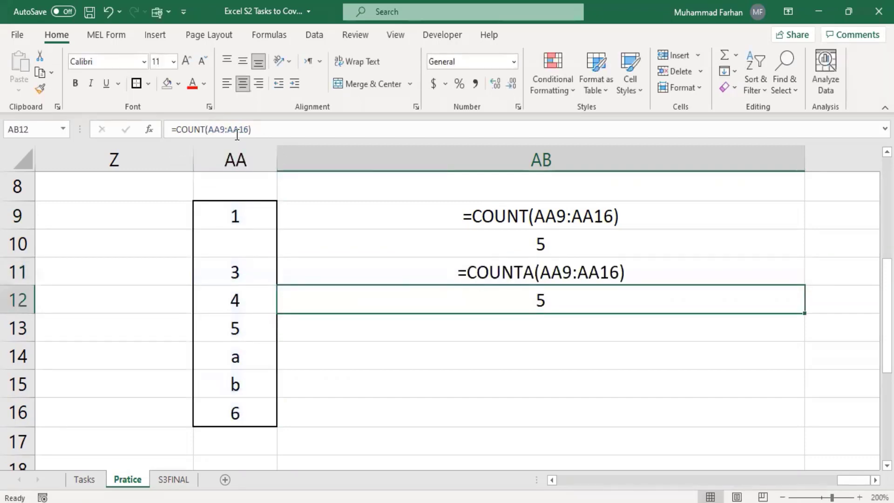
{"action": "left_click", "coordinate": [208, 129]}
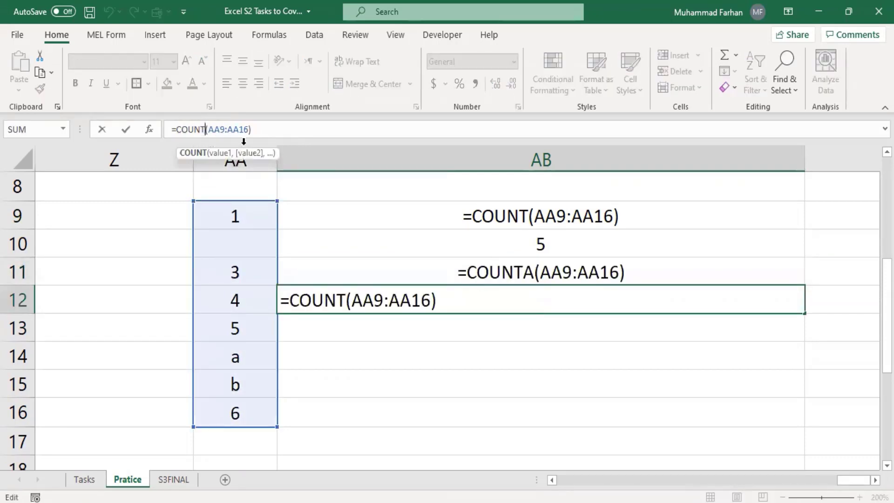
{"action": "type", "text": "A"}
{"action": "key", "text": "Return"}
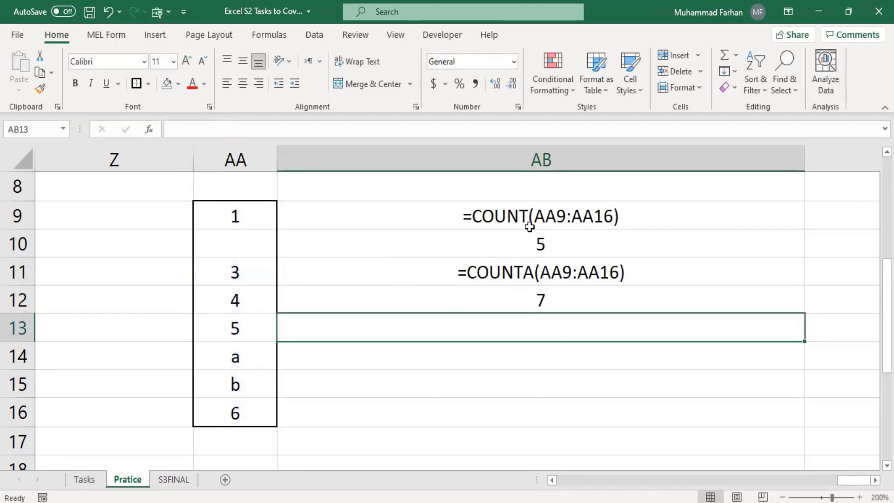
Format the COUNT result 5 in AB10 red, bold, size 14
{"action": "left_click", "coordinate": [539, 216]}
{"action": "left_click", "coordinate": [543, 244]}
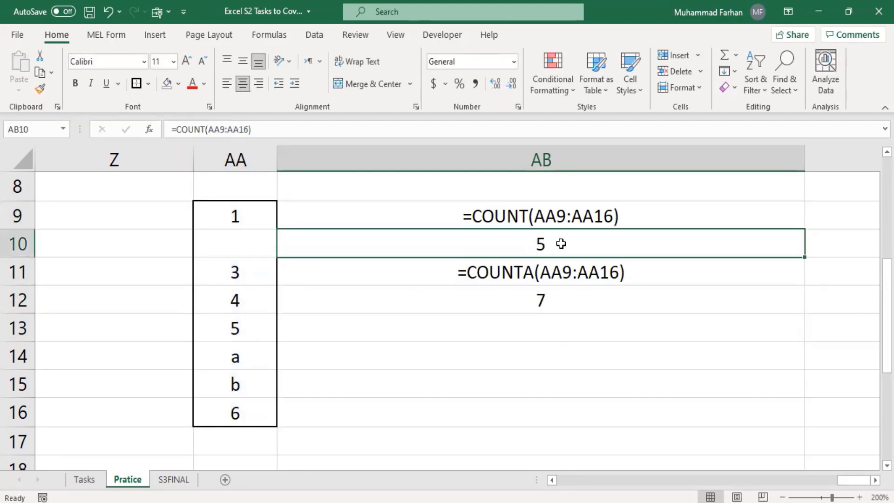
{"action": "left_click", "coordinate": [192, 87]}
{"action": "left_click", "coordinate": [75, 84]}
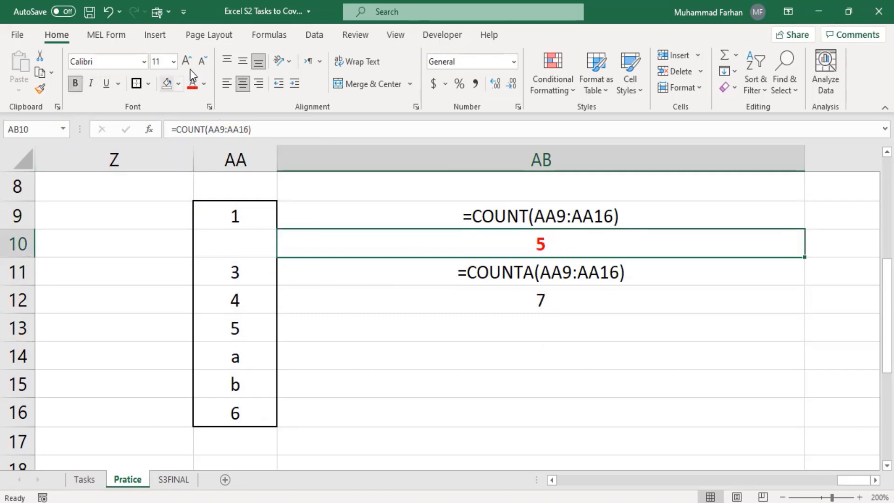
{"action": "left_click", "coordinate": [186, 61]}
{"action": "left_click", "coordinate": [186, 61]}
Make the COUNTA result 7 in AB12 red, bold and two font sizes larger
{"action": "left_click", "coordinate": [555, 315]}
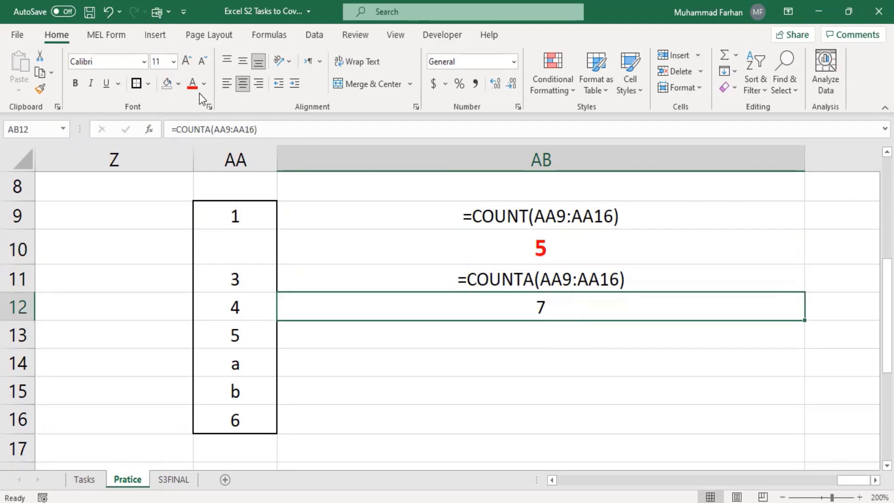
{"action": "left_click", "coordinate": [192, 84]}
{"action": "left_click", "coordinate": [76, 83]}
{"action": "left_click", "coordinate": [76, 82]}
{"action": "left_click", "coordinate": [187, 63]}
{"action": "left_click", "coordinate": [188, 63]}
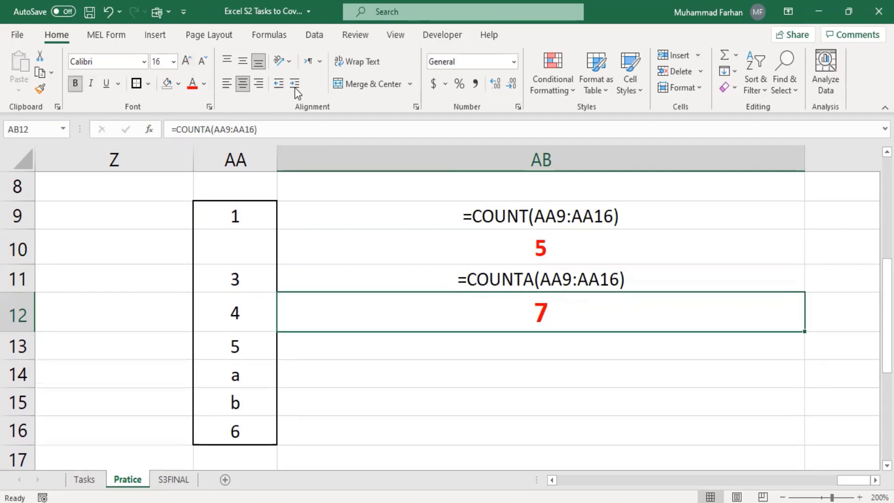
{"action": "left_click", "coordinate": [536, 363]}
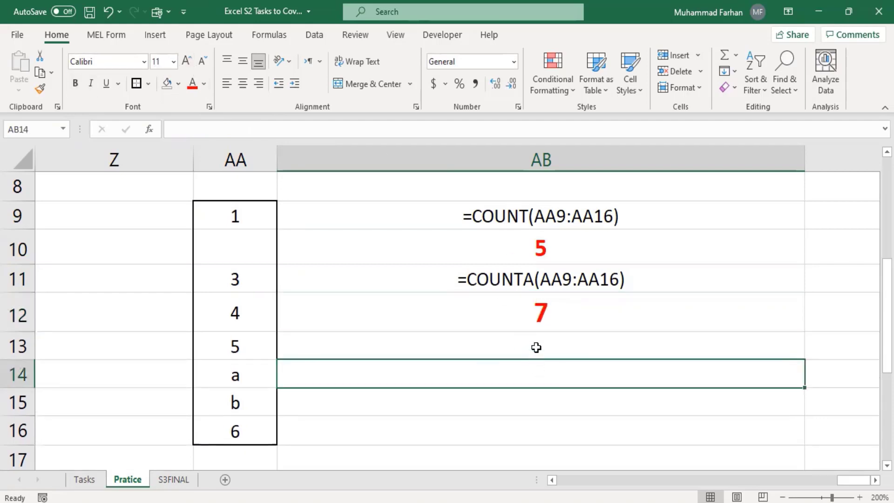
Enter =COUNTBLANK(AA9:AA16) in AB13 and centre its result 1
{"action": "left_click", "coordinate": [538, 348]}
{"action": "type", "text": "="}
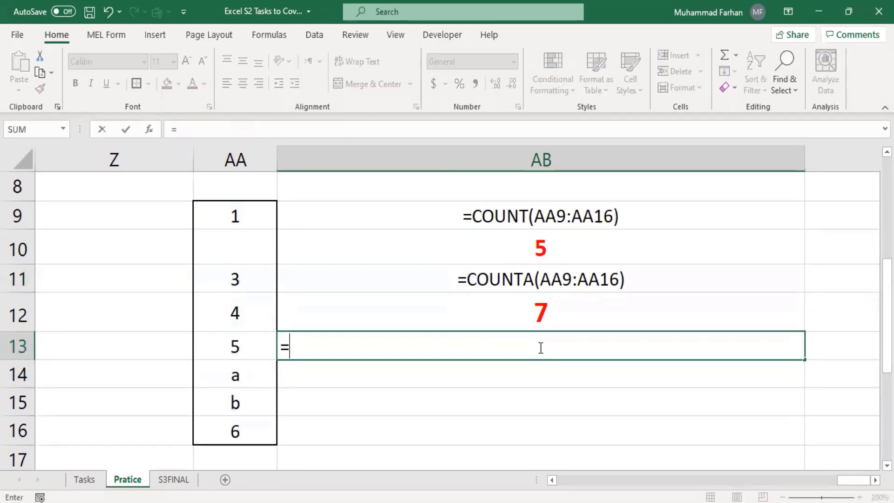
{"action": "type", "text": "count"}
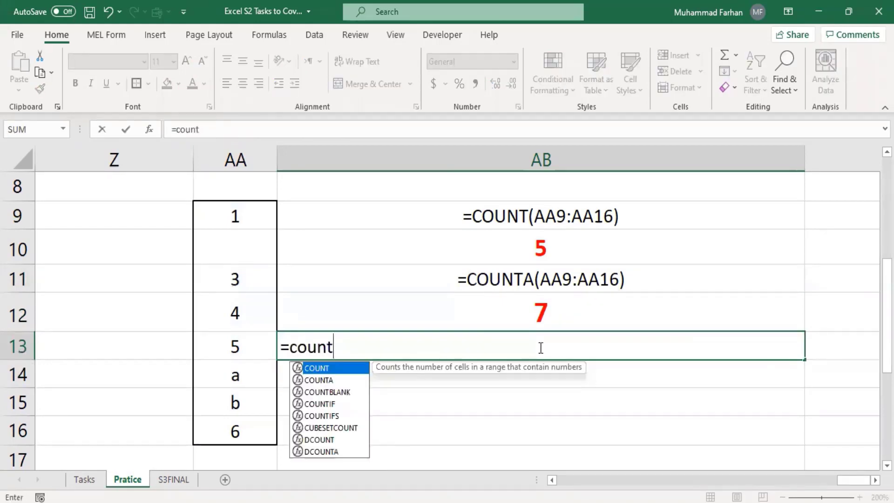
{"action": "type", "text": "blank"}
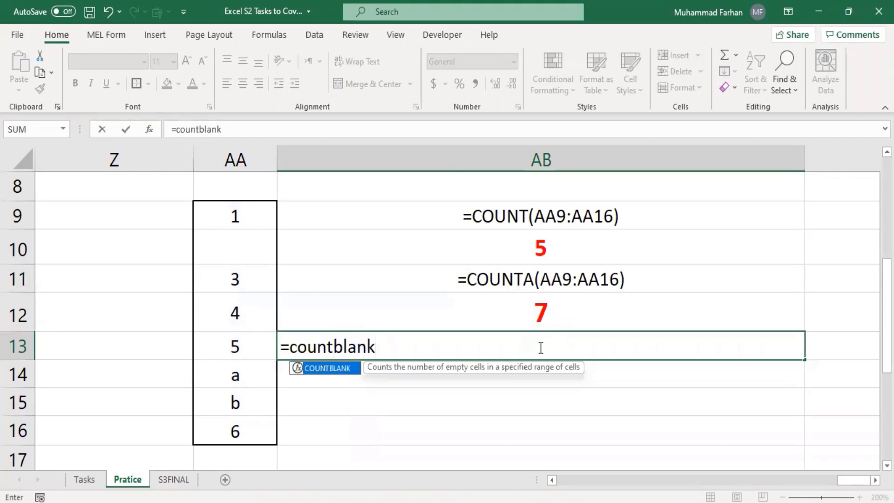
{"action": "type", "text": "("}
{"action": "left_click_drag", "start_coordinate": [247, 215], "coordinate": [239, 431]}
{"action": "key", "text": "Return"}
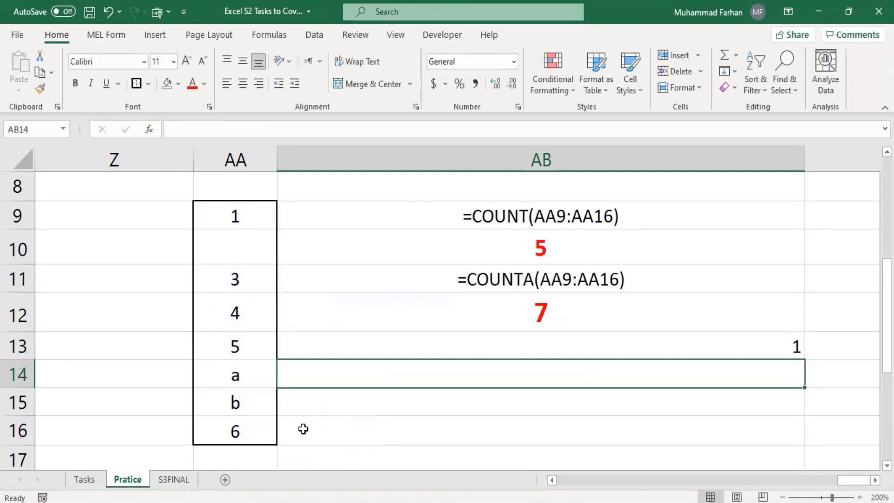
{"action": "left_click", "coordinate": [508, 336]}
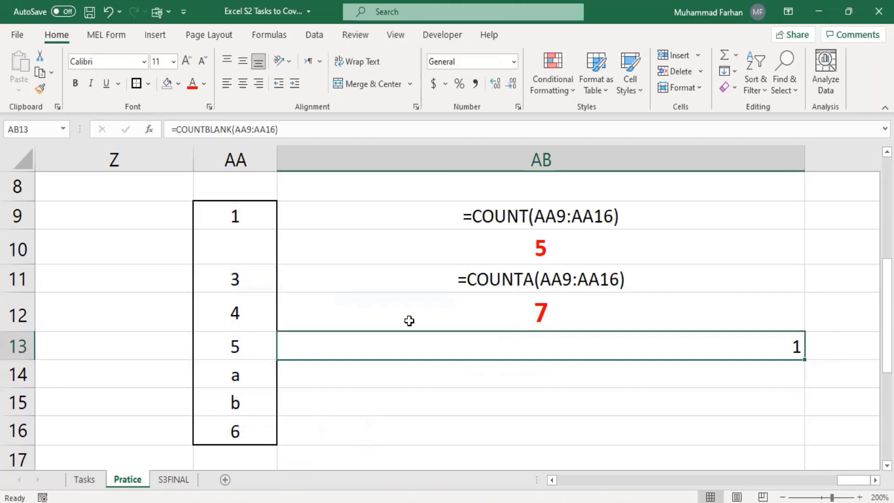
{"action": "left_click", "coordinate": [242, 84]}
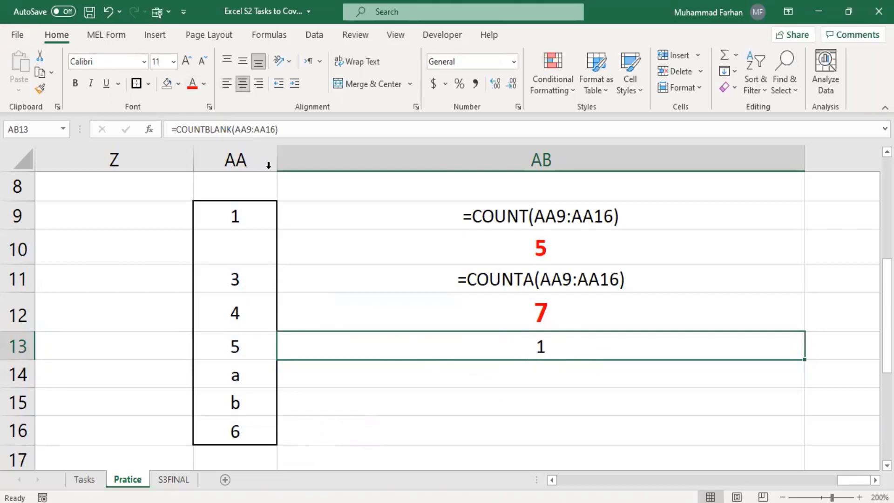
Copy the COUNTBLANK formula into AB14 and make its result 1 centred and red
{"action": "left_click", "coordinate": [300, 130]}
{"action": "left_click_drag", "start_coordinate": [300, 130], "coordinate": [134, 136]}
{"action": "key", "text": "ctrl+c"}
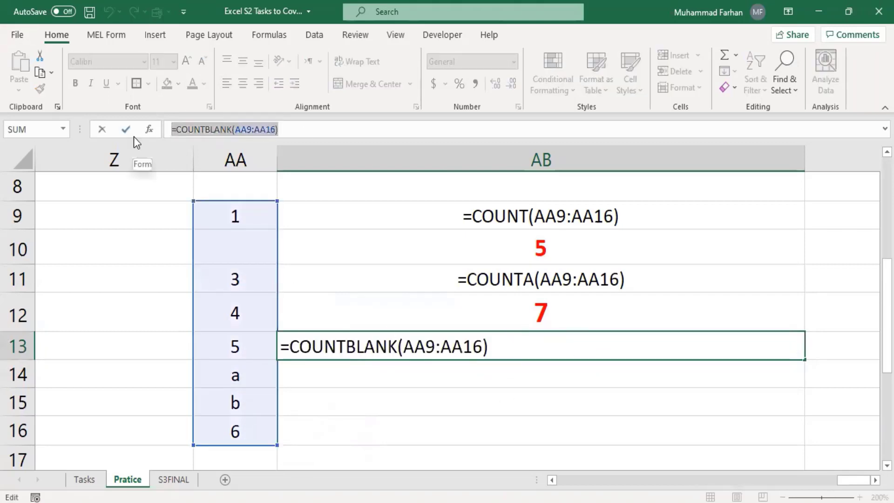
{"action": "key", "text": "Escape"}
{"action": "left_click", "coordinate": [444, 375]}
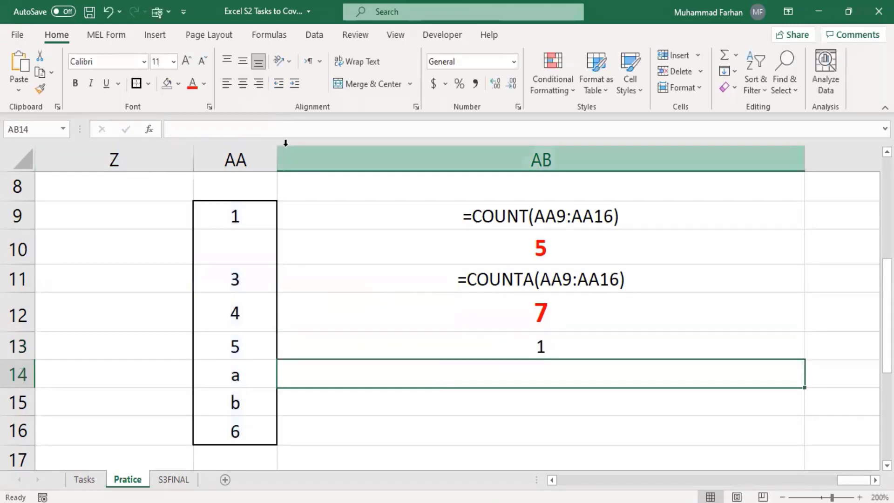
{"action": "left_click", "coordinate": [302, 130]}
{"action": "key", "text": "ctrl+v"}
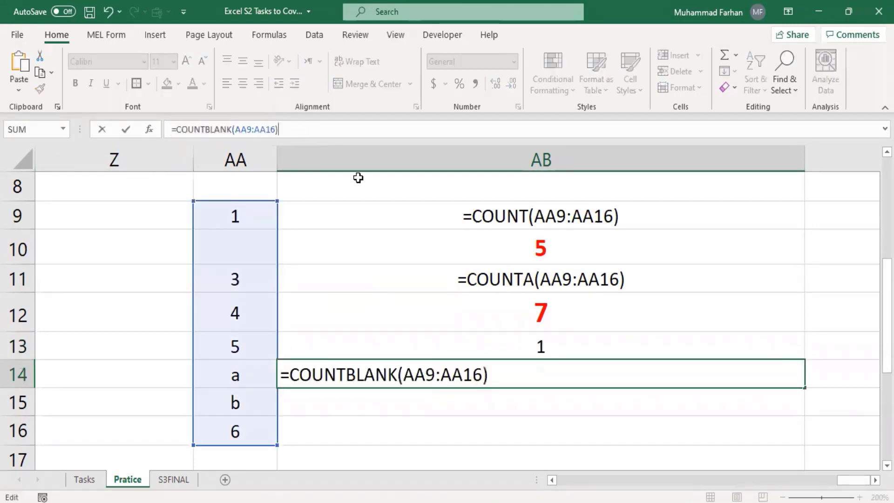
{"action": "key", "text": "Return"}
{"action": "left_click", "coordinate": [535, 373]}
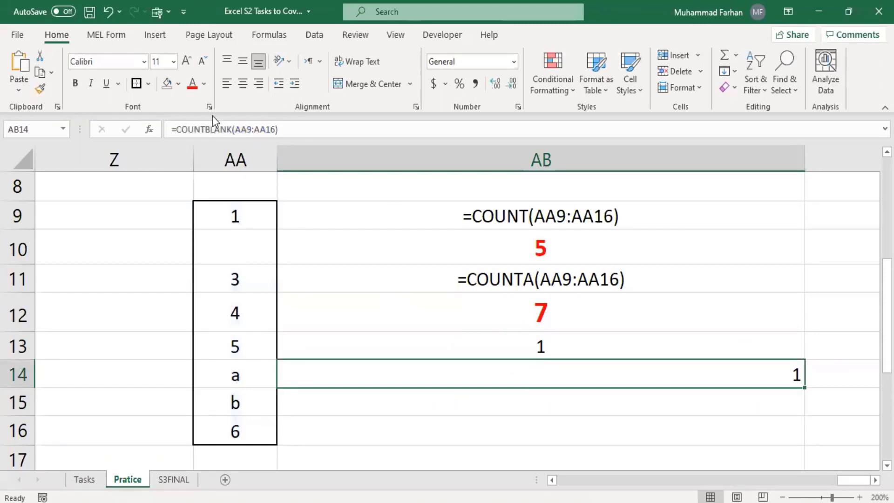
{"action": "left_click", "coordinate": [243, 83]}
{"action": "left_click", "coordinate": [191, 85]}
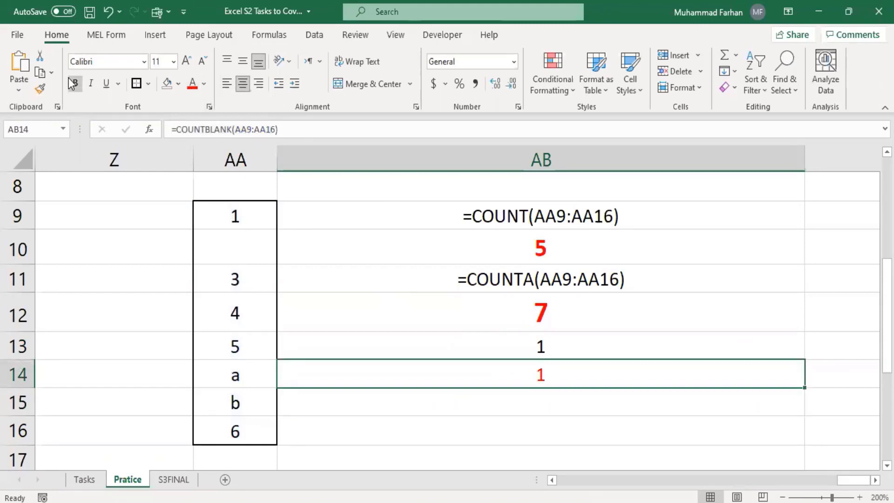
Set AB13's number format to Text so it shows the formula, and bold AB14's 1
{"action": "left_click", "coordinate": [572, 345]}
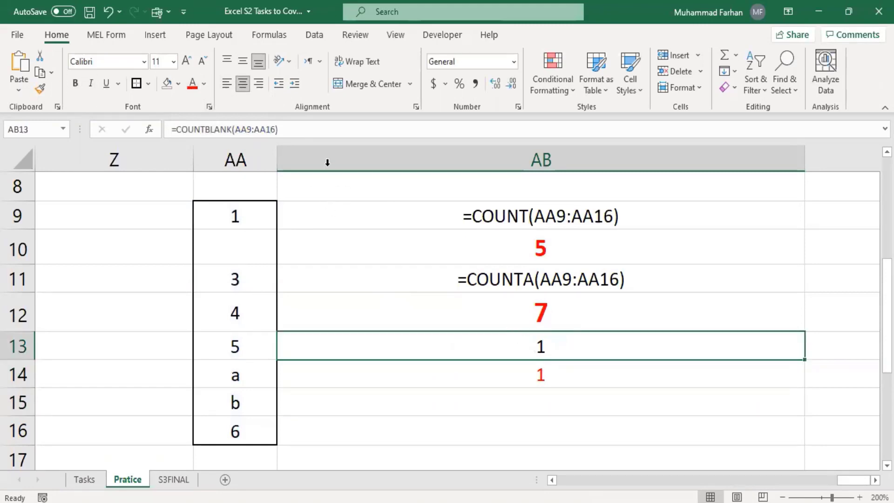
{"action": "left_click", "coordinate": [515, 61]}
{"action": "scroll", "coordinate": [521, 326], "scroll_direction": "down", "scroll_amount": 1}
{"action": "left_click", "coordinate": [494, 356]}
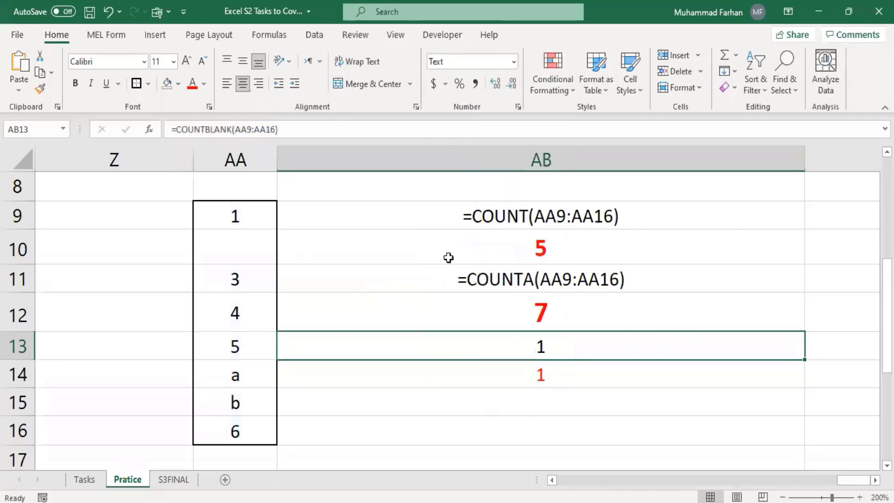
{"action": "left_click", "coordinate": [331, 128]}
{"action": "key", "text": "Return"}
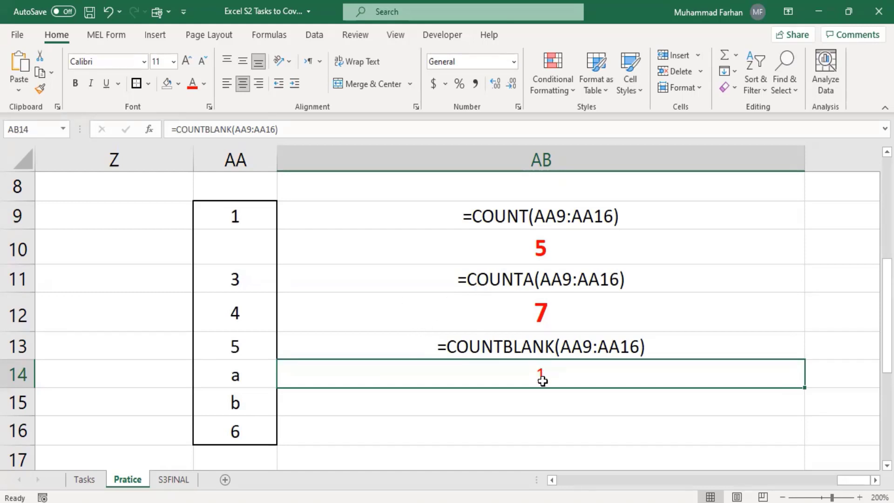
{"action": "left_click", "coordinate": [79, 87]}
{"action": "left_click_drag", "start_coordinate": [843, 477], "coordinate": [655, 485]}
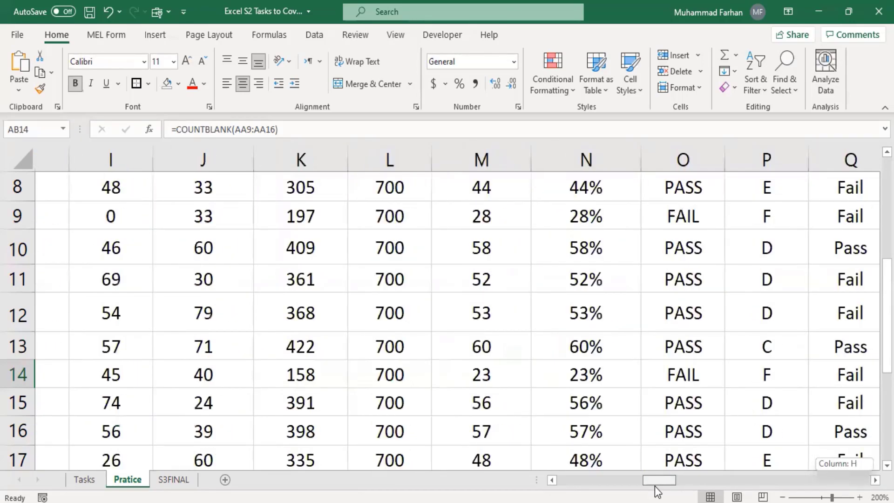
{"action": "scroll", "coordinate": [207, 303], "scroll_direction": "up", "scroll_amount": 3}
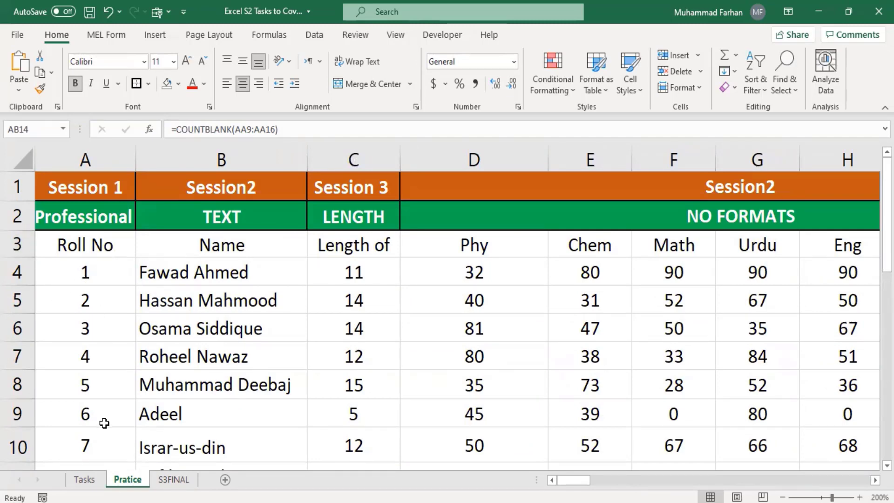
{"action": "scroll", "coordinate": [111, 405], "scroll_direction": "down", "scroll_amount": 1}
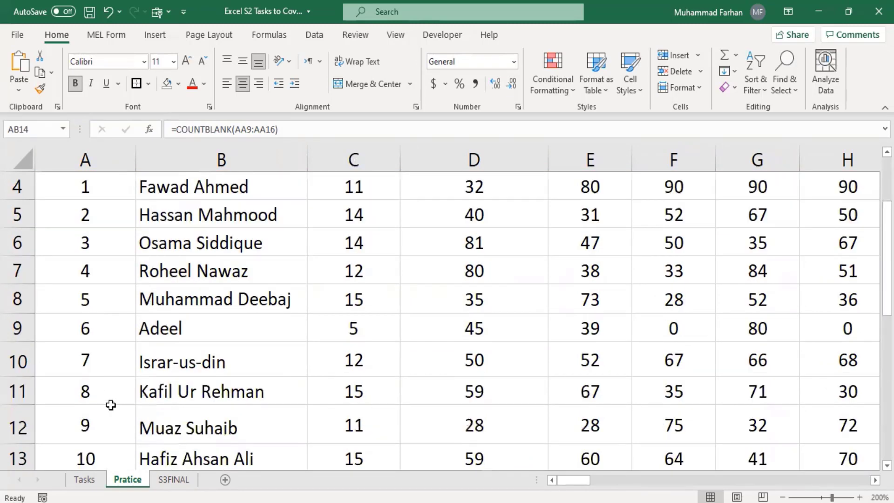
{"action": "scroll", "coordinate": [110, 404], "scroll_direction": "down", "scroll_amount": 4}
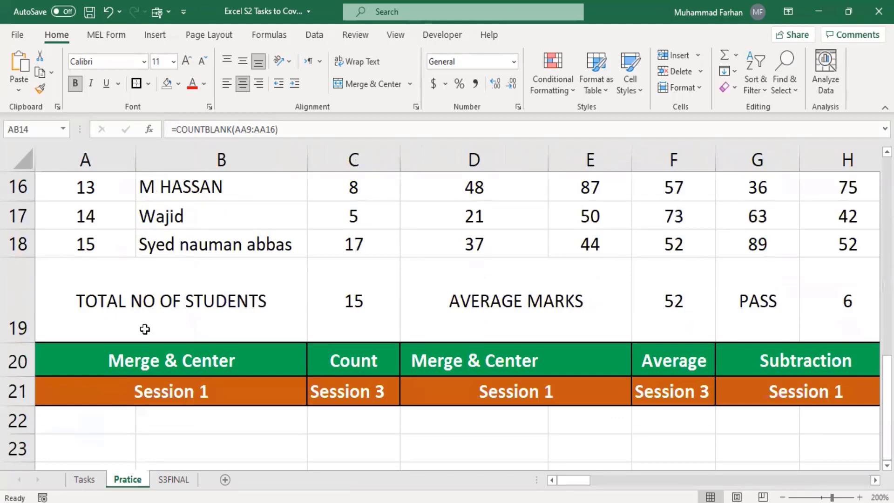
{"action": "scroll", "coordinate": [107, 250], "scroll_direction": "up", "scroll_amount": 5}
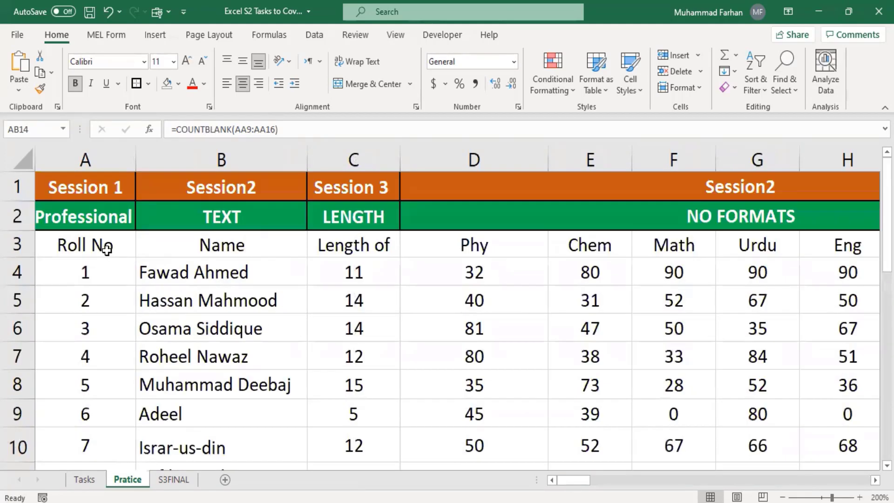
{"action": "left_click", "coordinate": [91, 247]}
{"action": "left_click", "coordinate": [90, 277]}
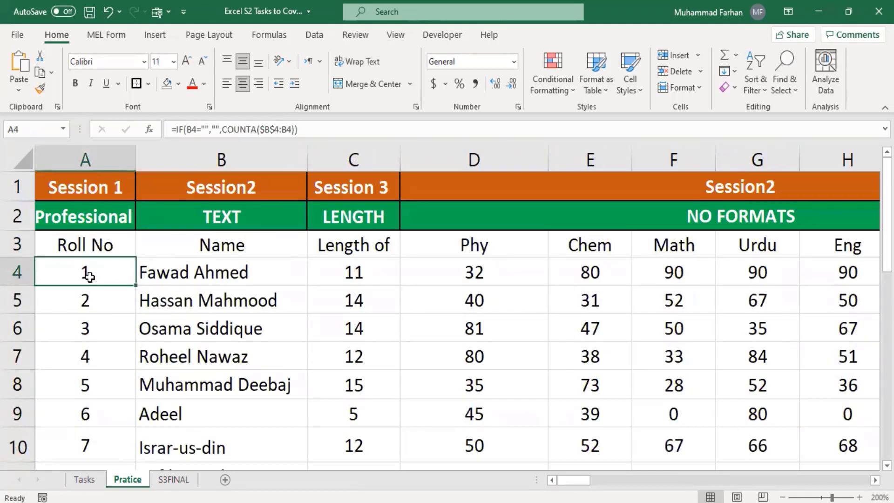
{"action": "scroll", "coordinate": [90, 276], "scroll_direction": "down", "scroll_amount": 4}
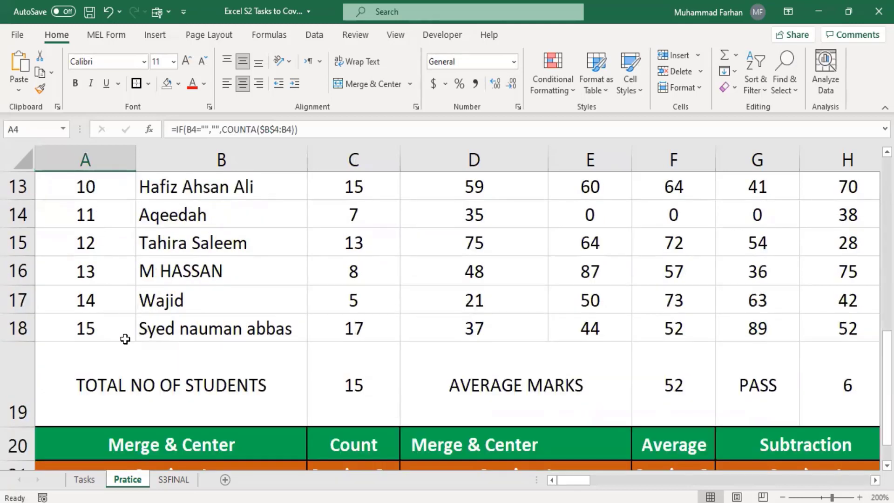
{"action": "scroll", "coordinate": [125, 339], "scroll_direction": "up", "scroll_amount": 4}
{"action": "left_click", "coordinate": [185, 270]}
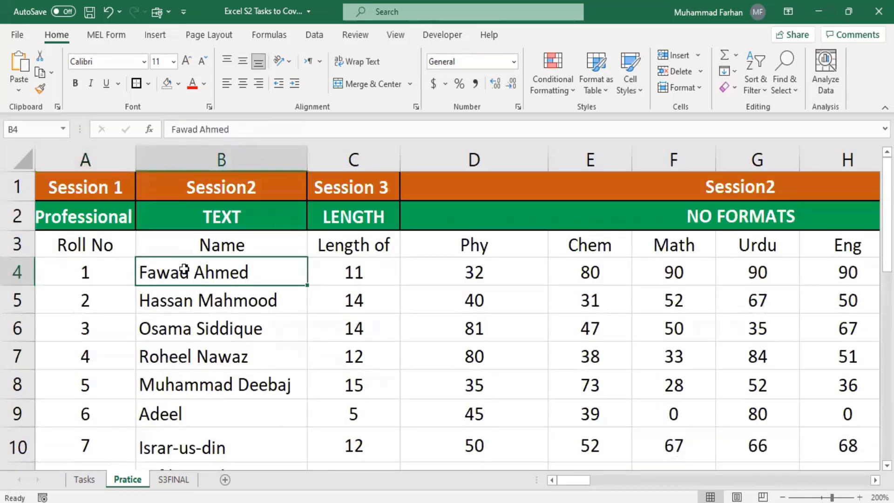
{"action": "scroll", "coordinate": [200, 298], "scroll_direction": "down", "scroll_amount": 5}
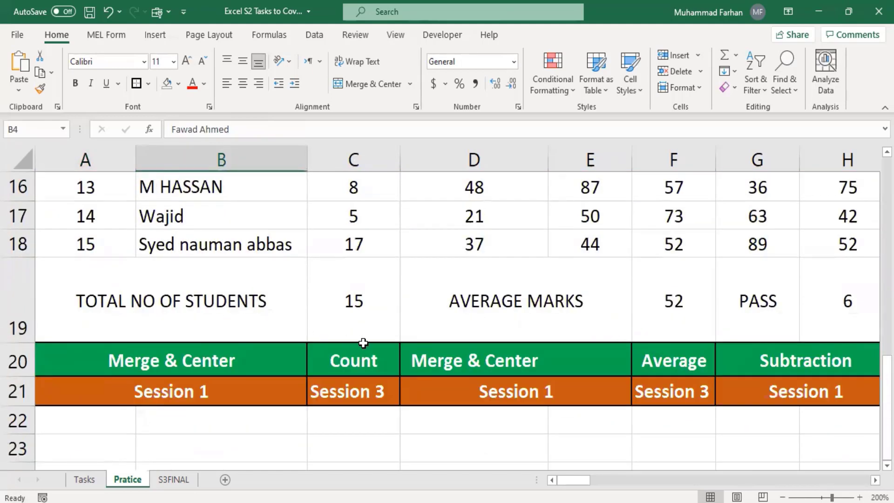
{"action": "left_click", "coordinate": [358, 315]}
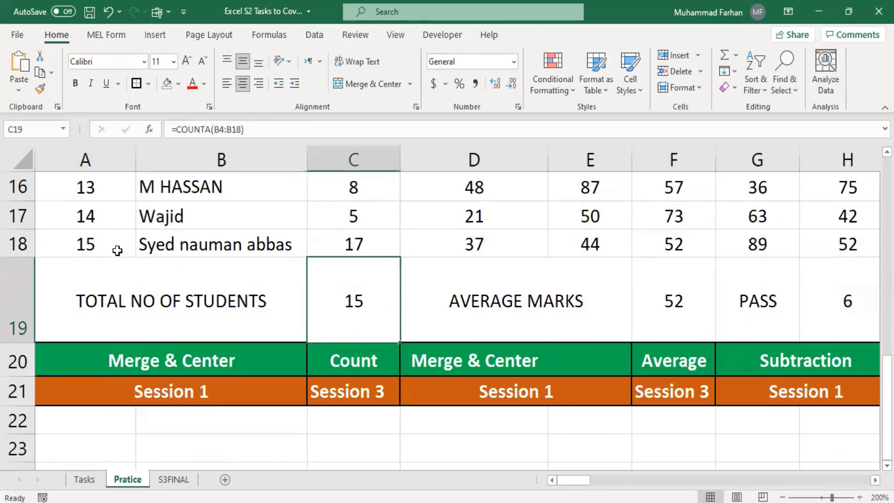
{"action": "scroll", "coordinate": [120, 261], "scroll_direction": "up", "scroll_amount": 5}
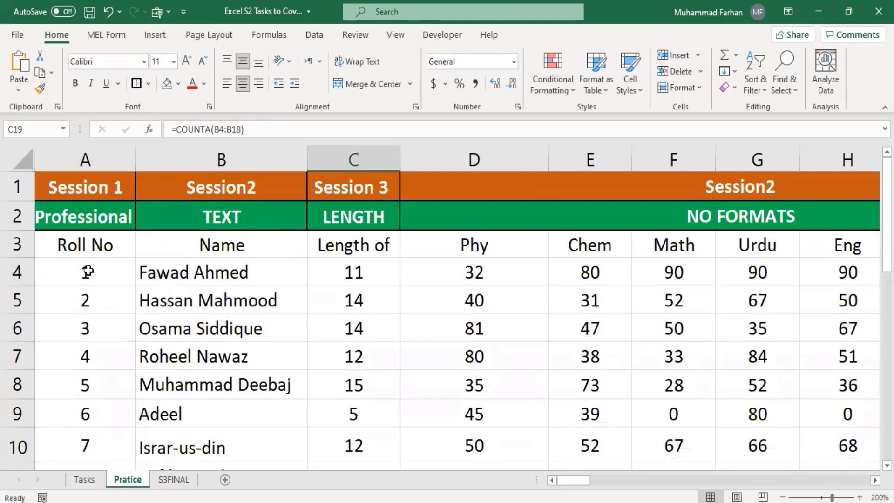
{"action": "scroll", "coordinate": [189, 304], "scroll_direction": "down", "scroll_amount": 5}
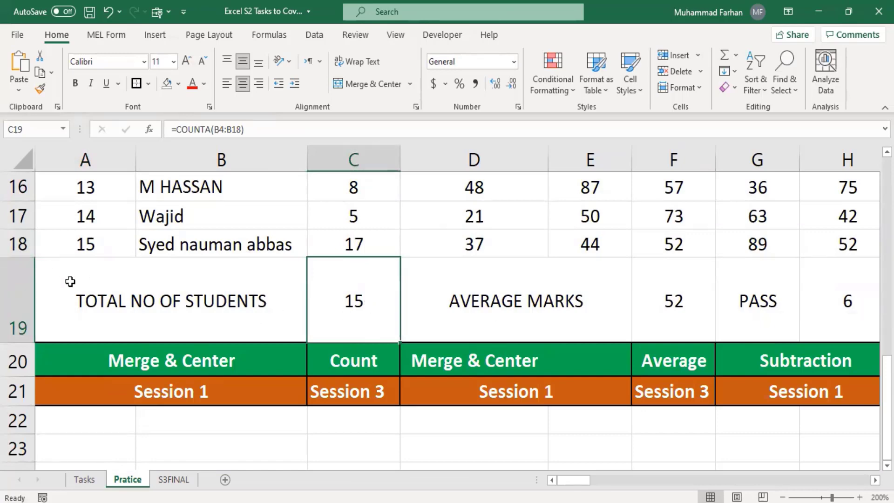
{"action": "scroll", "coordinate": [70, 279], "scroll_direction": "up", "scroll_amount": 3}
{"action": "scroll", "coordinate": [126, 328], "scroll_direction": "down", "scroll_amount": 3}
{"action": "left_click", "coordinate": [14, 216]}
{"action": "right_click", "coordinate": [14, 216]}
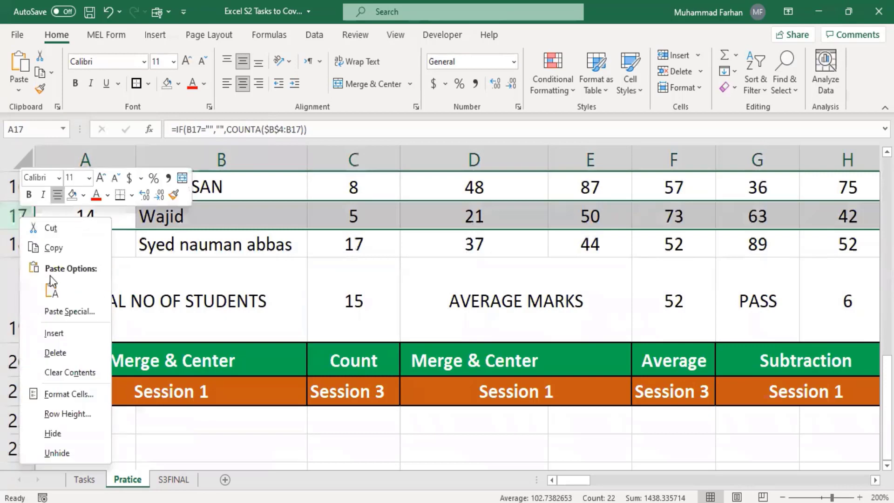
{"action": "left_click", "coordinate": [55, 353]}
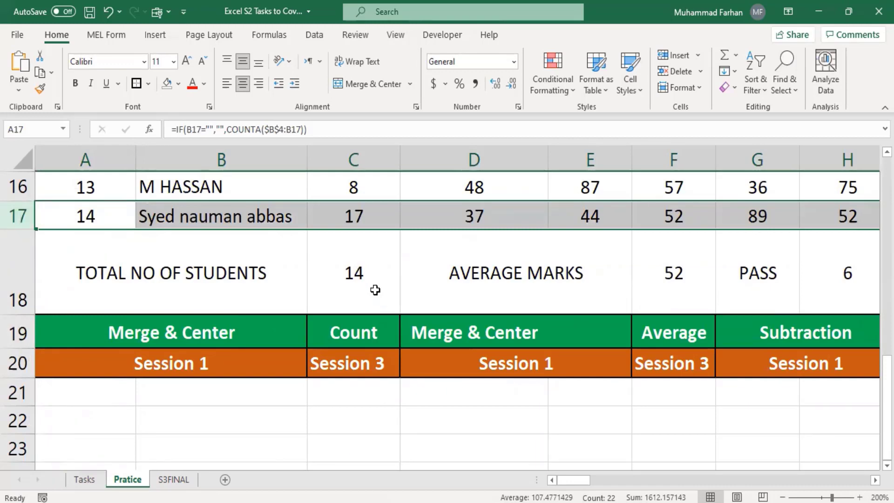
{"action": "key", "text": "ctrl+z"}
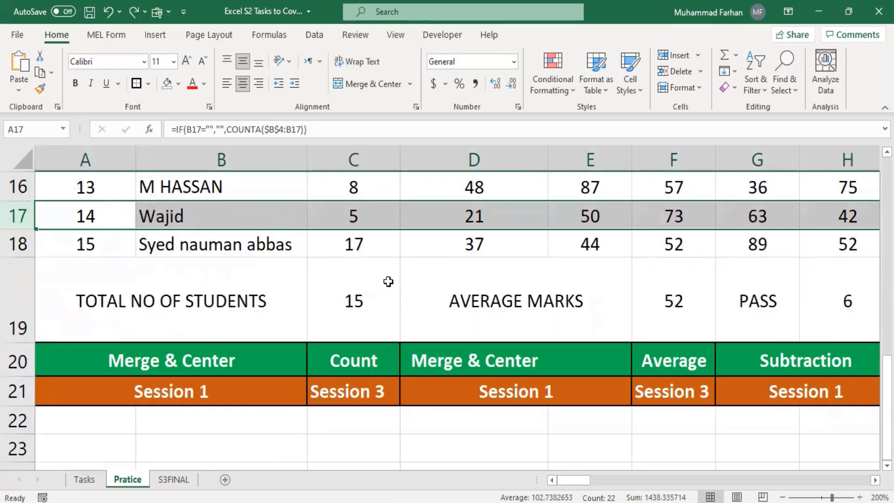
{"action": "left_click", "coordinate": [389, 281]}
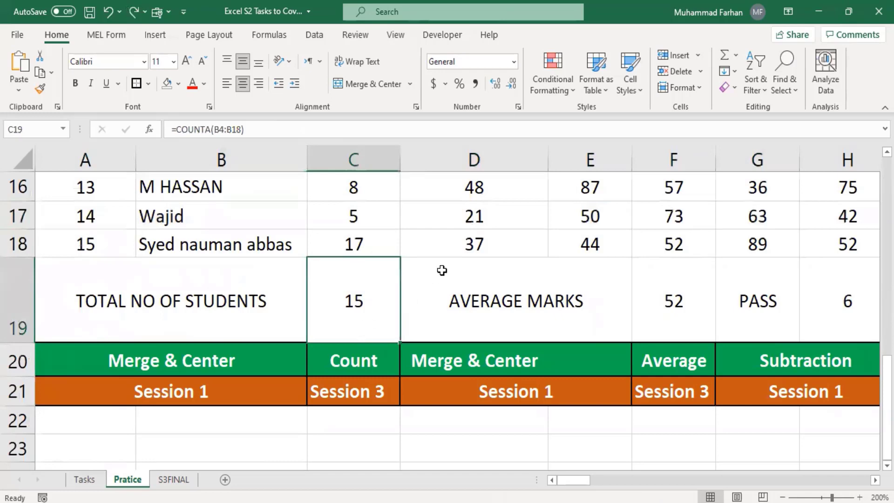
{"action": "left_click_drag", "start_coordinate": [580, 479], "coordinate": [613, 480]}
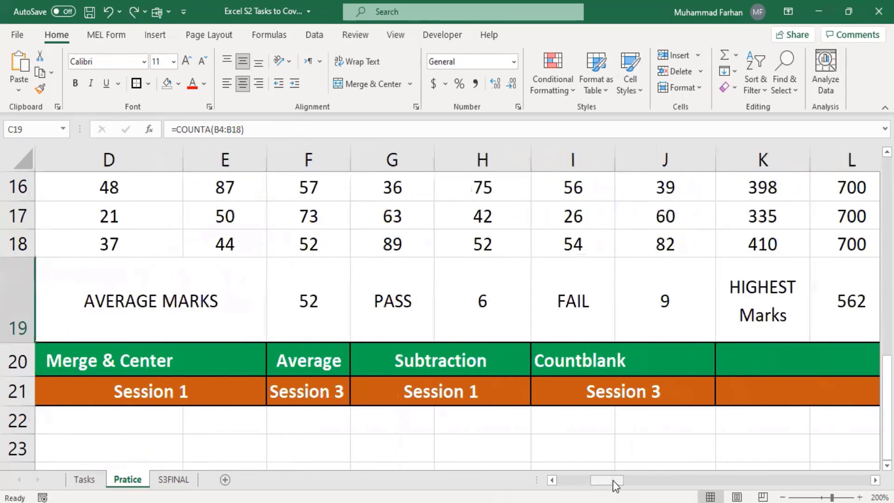
{"action": "left_click", "coordinate": [295, 317]}
{"action": "scroll", "coordinate": [349, 338], "scroll_direction": "up", "scroll_amount": 5}
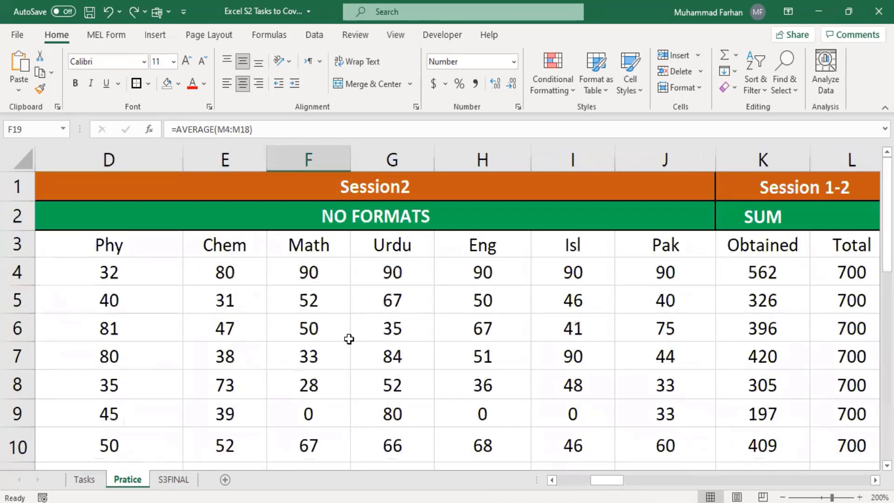
{"action": "left_click_drag", "start_coordinate": [618, 485], "coordinate": [663, 480]}
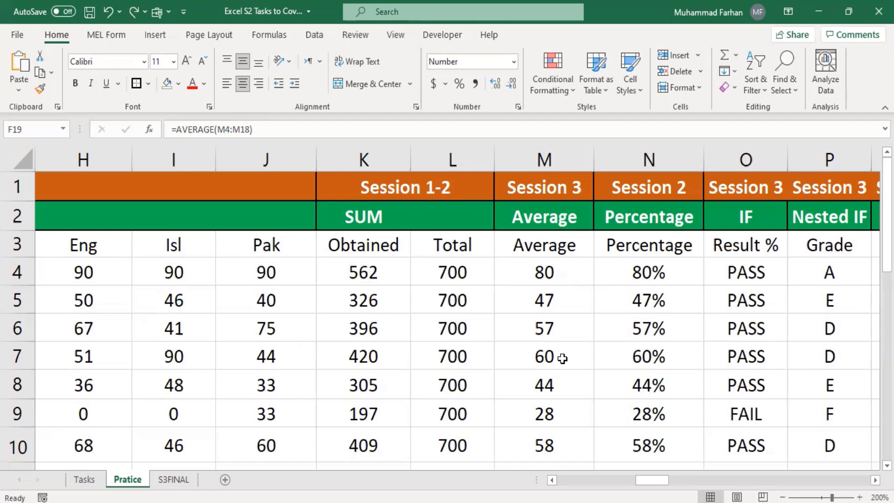
{"action": "mouse_move", "coordinate": [661, 480]}
{"action": "left_mouse_down"}
{"action": "mouse_move", "coordinate": [603, 480]}
{"action": "mouse_move", "coordinate": [665, 481]}
{"action": "left_mouse_up"}
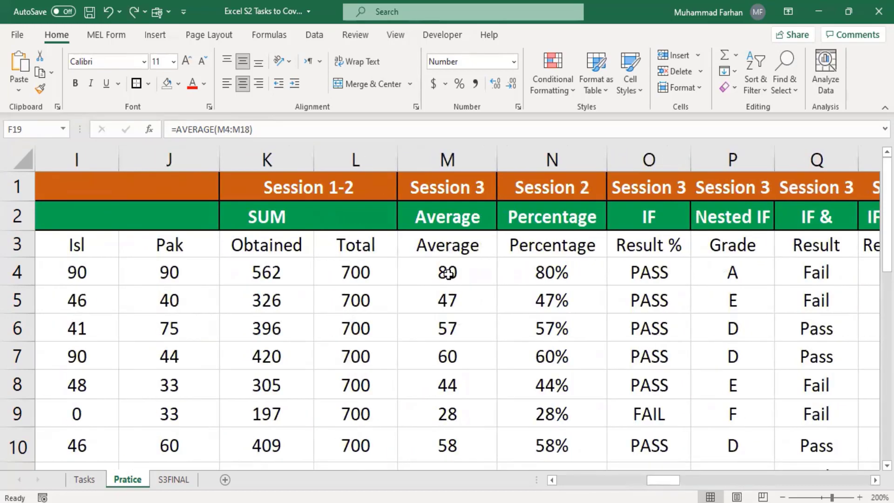
{"action": "left_click_drag", "start_coordinate": [665, 481], "coordinate": [587, 481]}
{"action": "scroll", "coordinate": [552, 368], "scroll_direction": "down", "scroll_amount": 1}
{"action": "scroll", "coordinate": [552, 369], "scroll_direction": "down", "scroll_amount": 2}
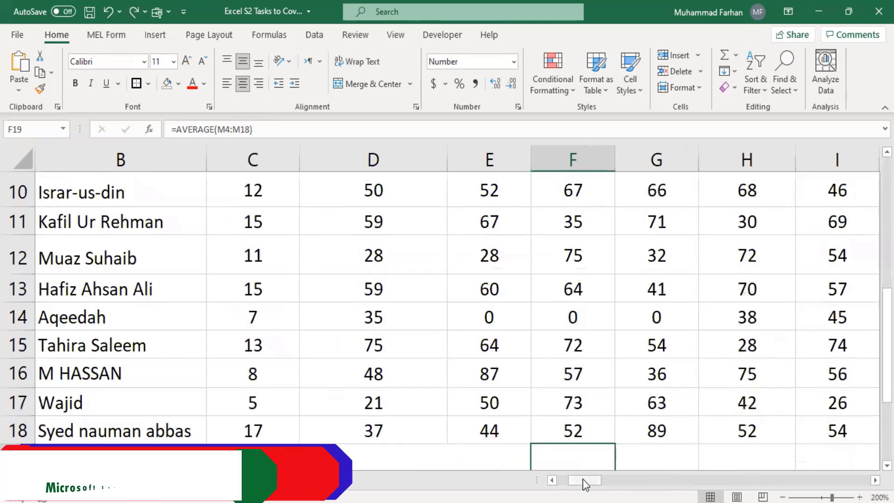
{"action": "scroll", "coordinate": [582, 479], "scroll_direction": "left", "scroll_amount": 1}
{"action": "scroll", "coordinate": [543, 426], "scroll_direction": "down", "scroll_amount": 2}
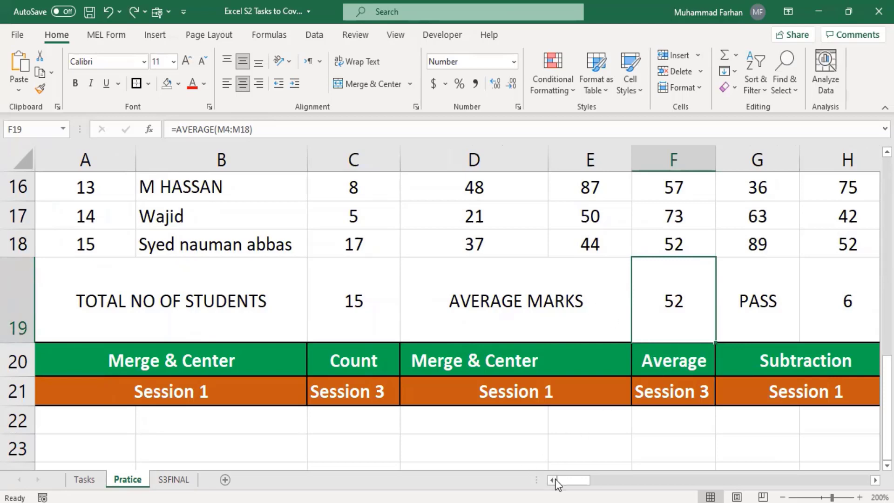
{"action": "left_click_drag", "start_coordinate": [569, 484], "coordinate": [575, 482]}
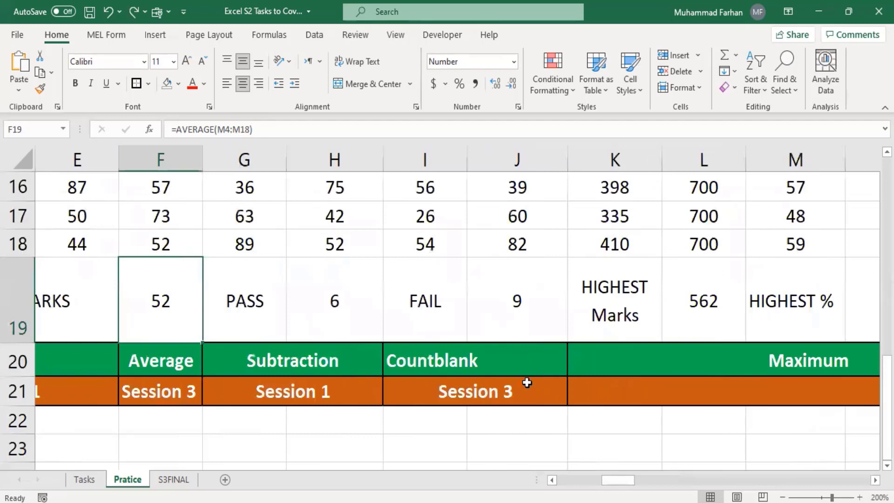
{"action": "left_click", "coordinate": [343, 279]}
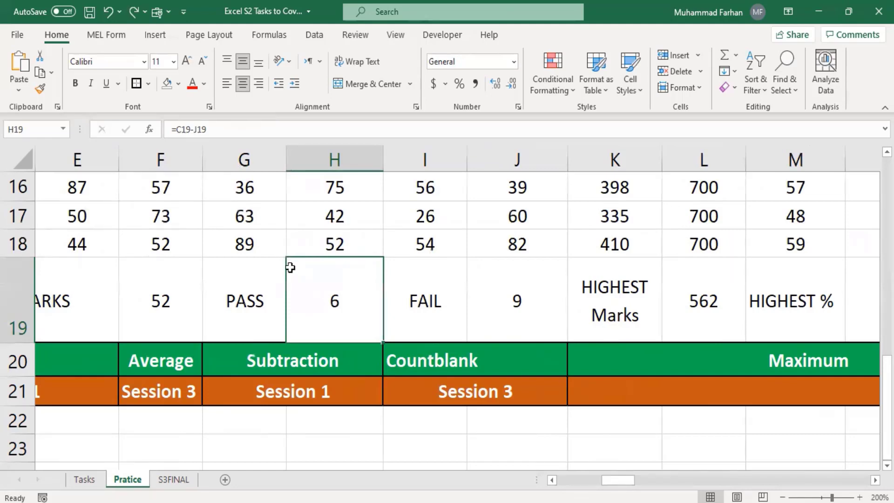
{"action": "left_click", "coordinate": [494, 302]}
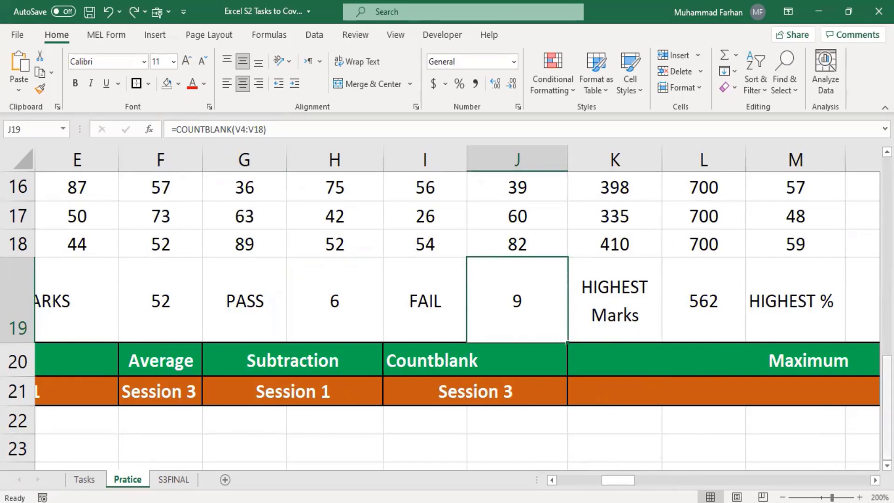
{"action": "left_click_drag", "start_coordinate": [887, 386], "coordinate": [887, 209]}
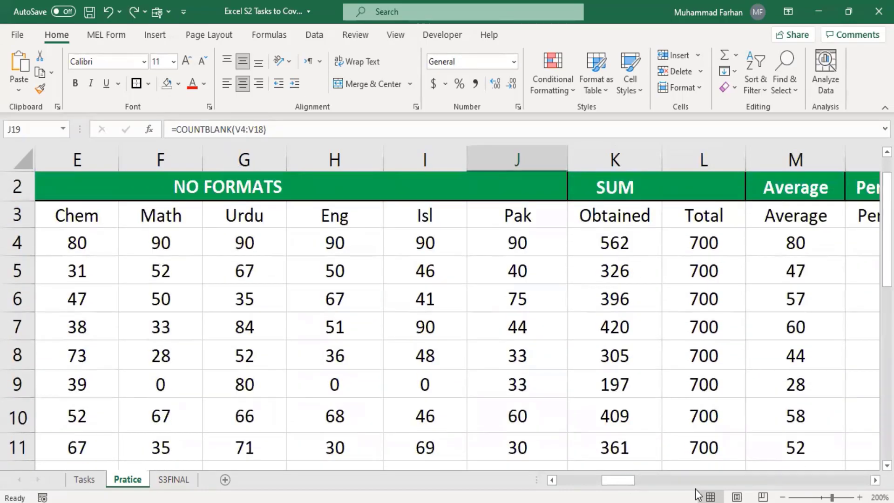
{"action": "left_click_drag", "start_coordinate": [617, 480], "coordinate": [750, 471]}
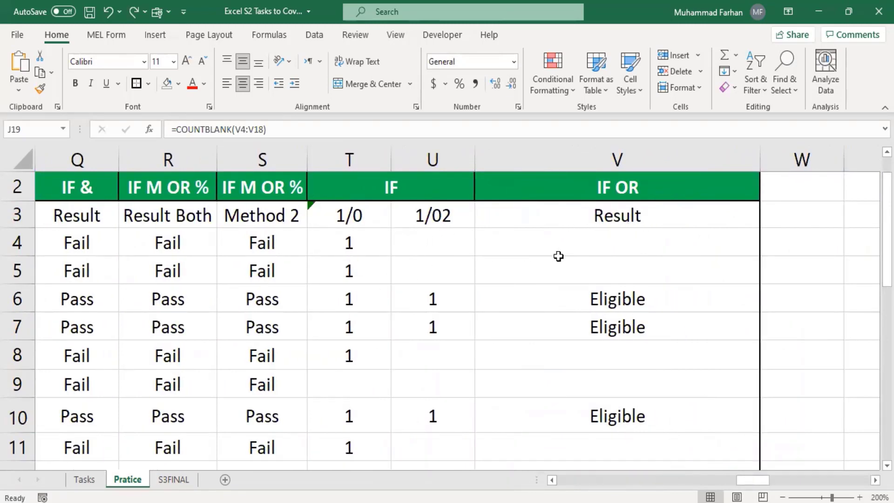
{"action": "left_click", "coordinate": [586, 246]}
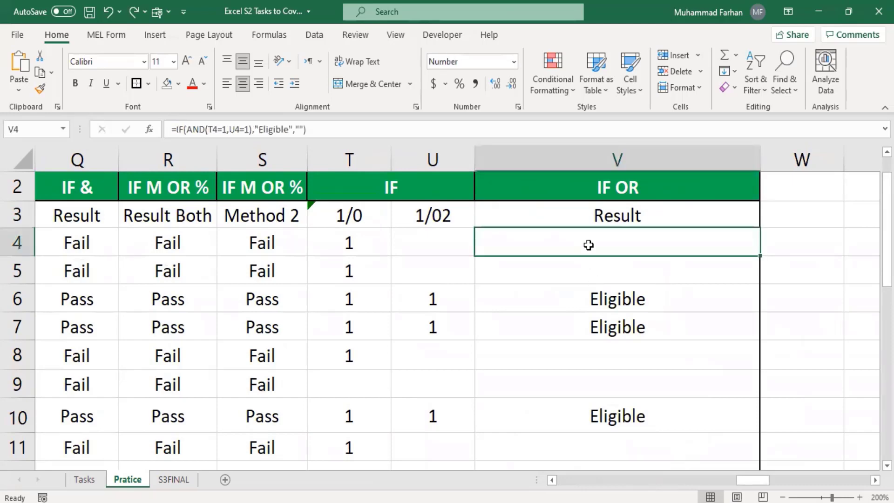
{"action": "left_click", "coordinate": [597, 266]}
{"action": "left_click", "coordinate": [582, 220]}
{"action": "left_click", "coordinate": [592, 241]}
{"action": "left_click", "coordinate": [603, 274]}
{"action": "left_click", "coordinate": [605, 248]}
{"action": "left_click", "coordinate": [607, 262]}
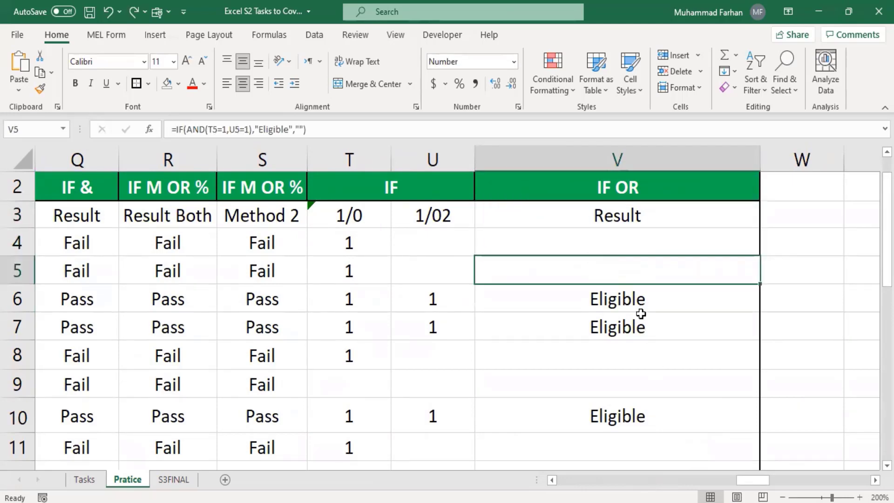
{"action": "scroll", "coordinate": [650, 345], "scroll_direction": "down", "scroll_amount": 3}
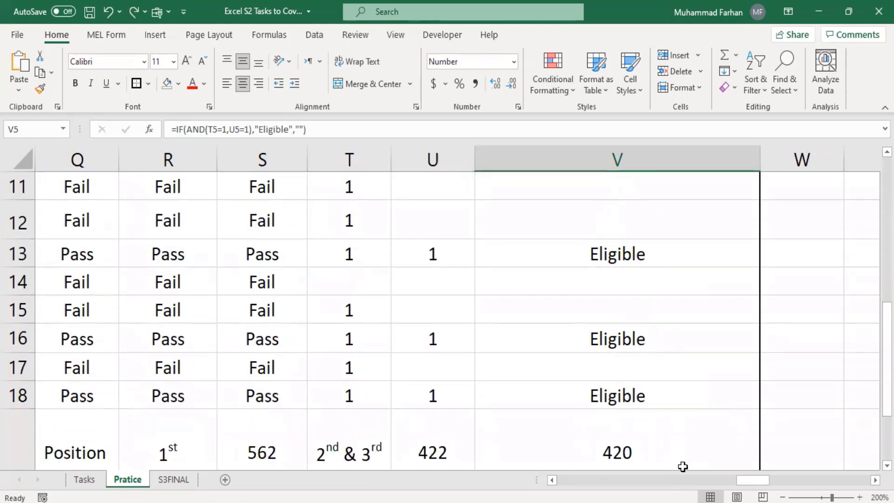
{"action": "left_click_drag", "start_coordinate": [743, 487], "coordinate": [699, 482]}
{"action": "scroll", "coordinate": [641, 366], "scroll_direction": "down", "scroll_amount": 2}
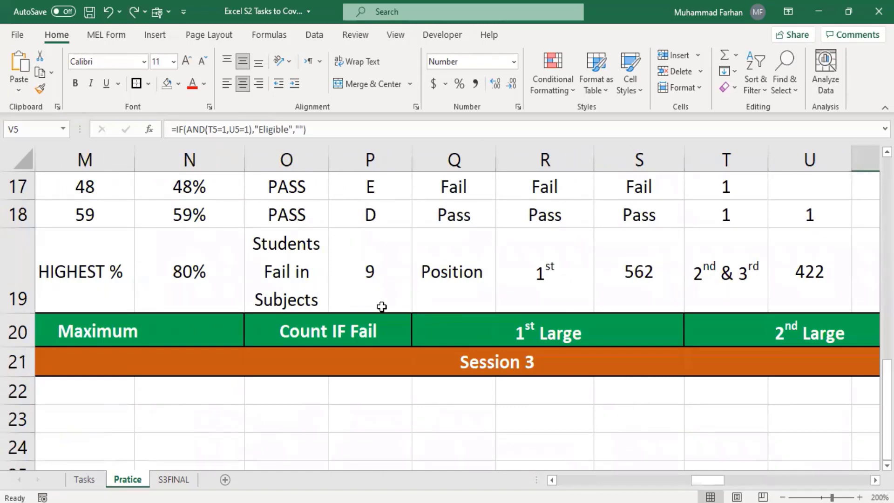
{"action": "left_click", "coordinate": [364, 286]}
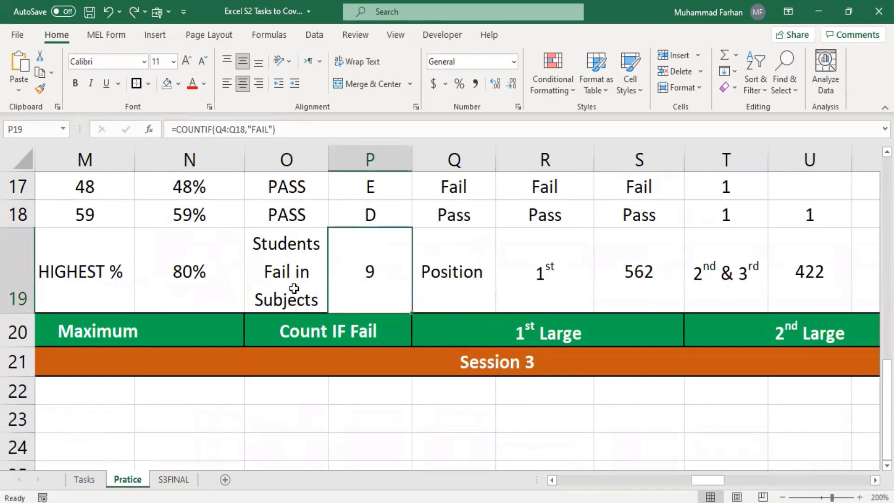
{"action": "left_click_drag", "start_coordinate": [715, 480], "coordinate": [639, 479]}
{"action": "left_click", "coordinate": [366, 256]}
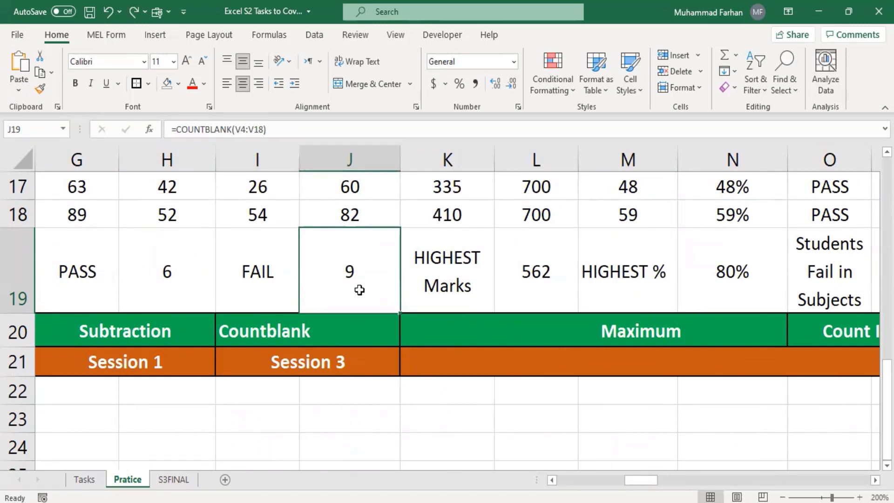
{"action": "left_click", "coordinate": [161, 286]}
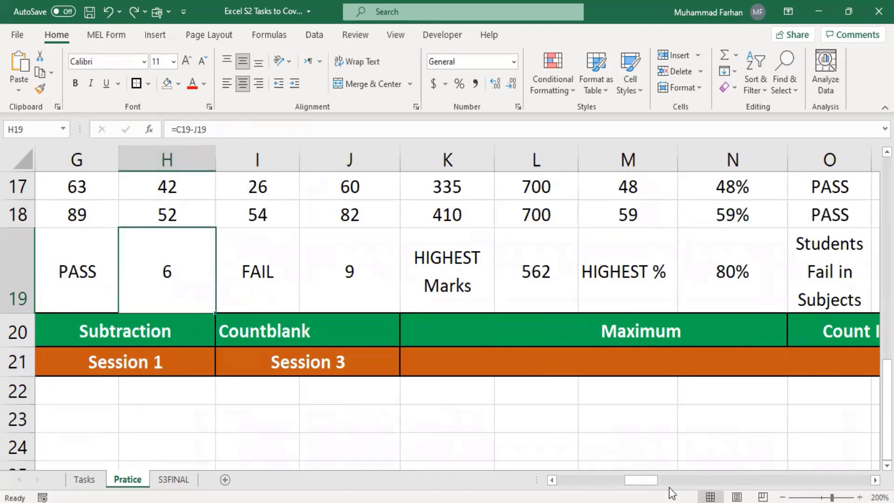
{"action": "left_click_drag", "start_coordinate": [642, 480], "coordinate": [573, 468]}
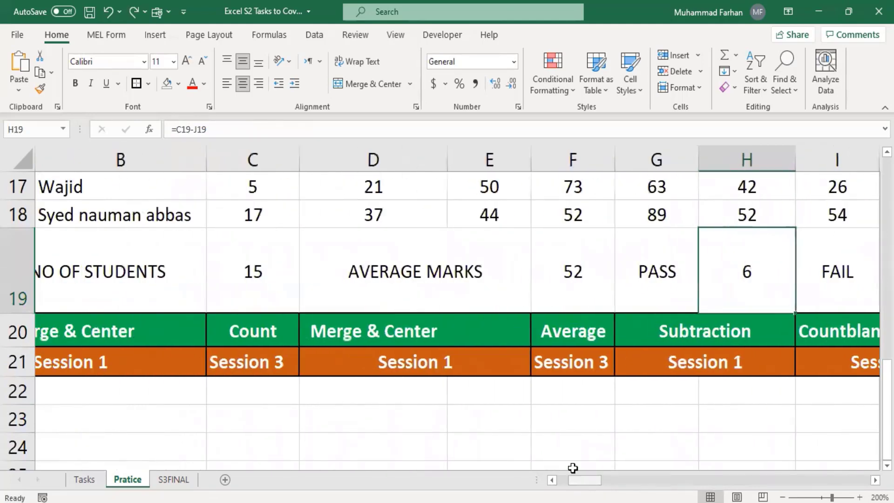
{"action": "left_click", "coordinate": [251, 268]}
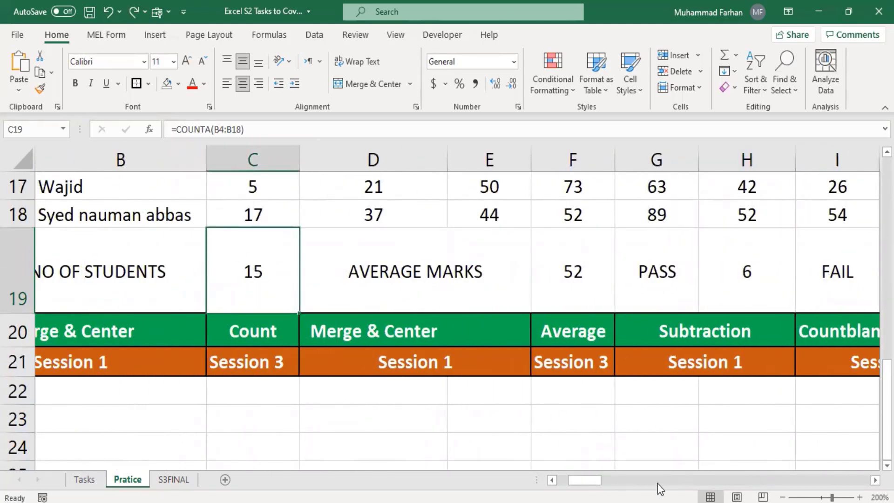
{"action": "left_click_drag", "start_coordinate": [585, 480], "coordinate": [606, 480]}
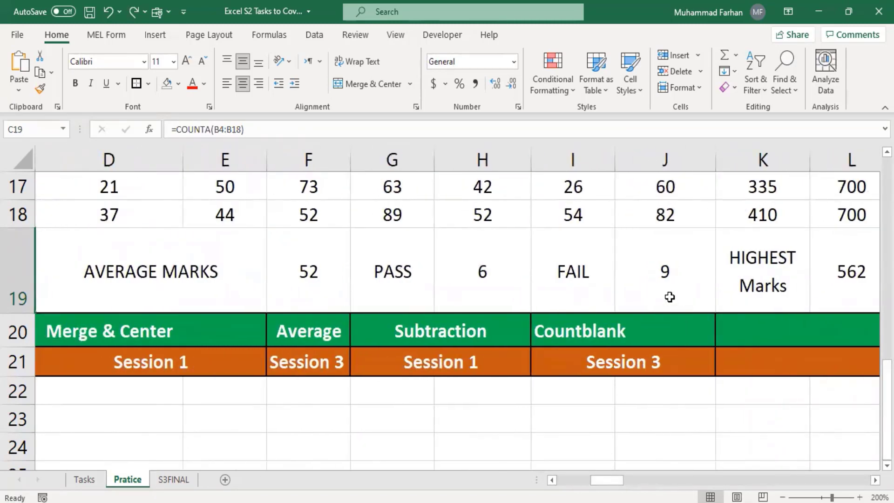
{"action": "left_click", "coordinate": [484, 280]}
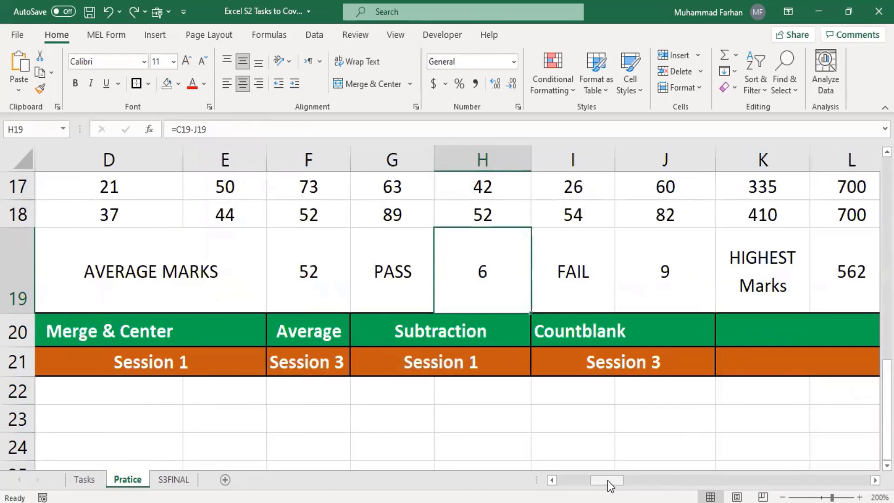
{"action": "left_click_drag", "start_coordinate": [607, 480], "coordinate": [629, 480]}
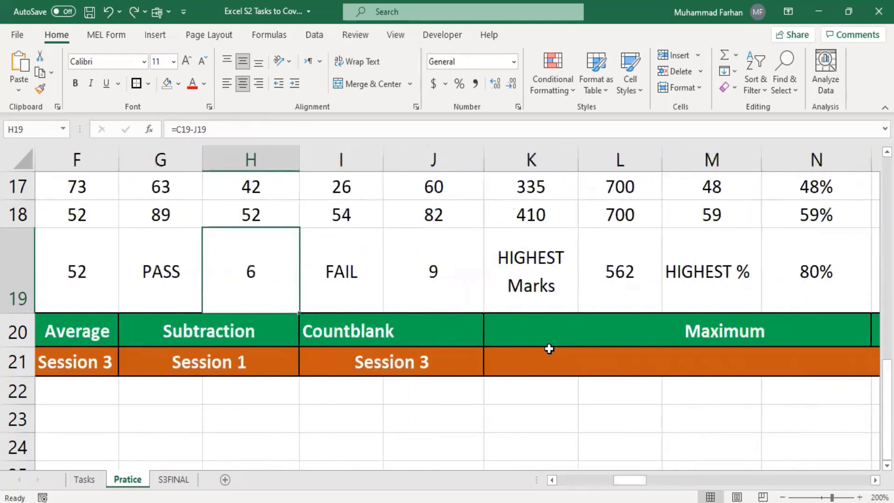
{"action": "left_click", "coordinate": [454, 275]}
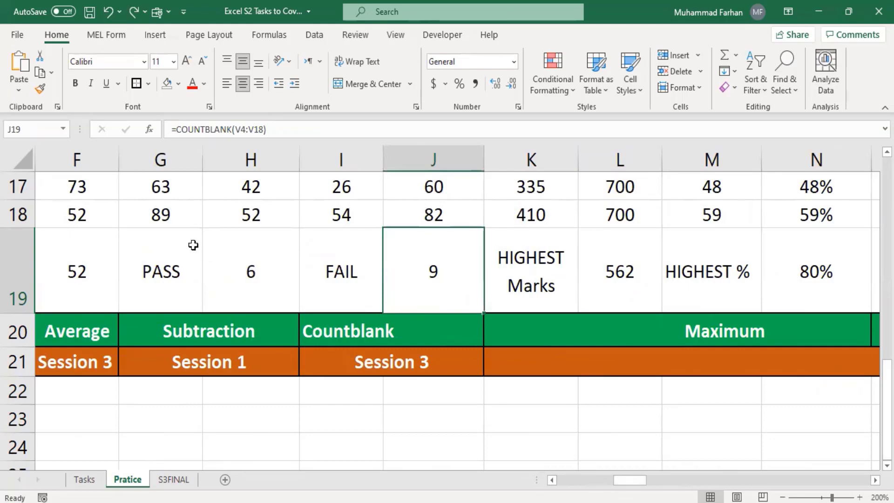
{"action": "left_click", "coordinate": [242, 261]}
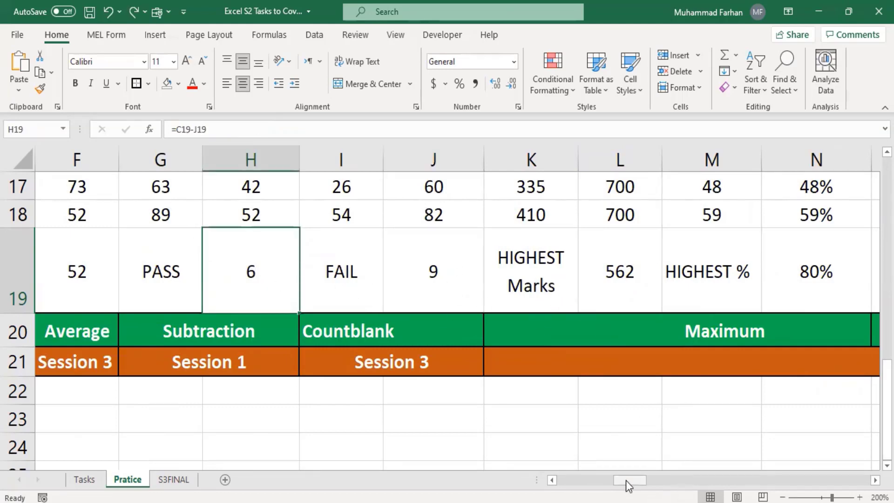
{"action": "left_click_drag", "start_coordinate": [627, 481], "coordinate": [648, 480]}
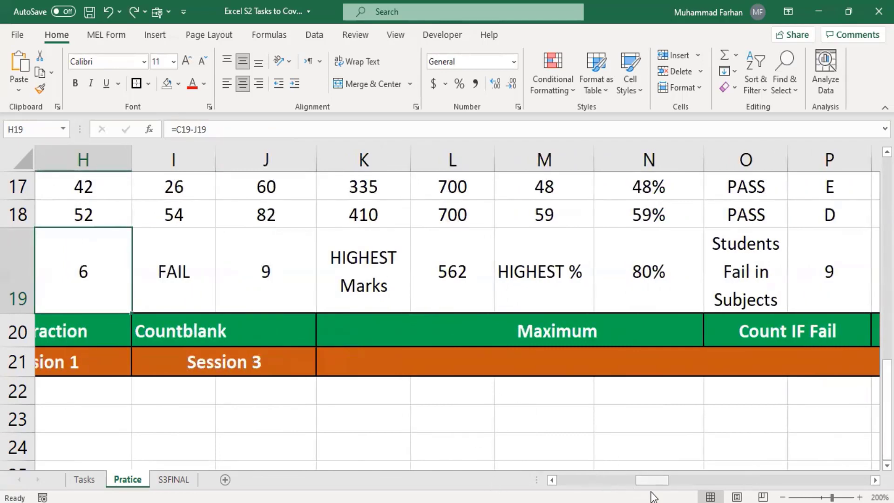
{"action": "left_click_drag", "start_coordinate": [642, 481], "coordinate": [824, 480]}
Label AA18 'Max' and AA19 'Min', centred horizontally and vertically
{"action": "scroll", "coordinate": [433, 287], "scroll_direction": "up", "scroll_amount": 2}
{"action": "scroll", "coordinate": [432, 287], "scroll_direction": "down", "scroll_amount": 2}
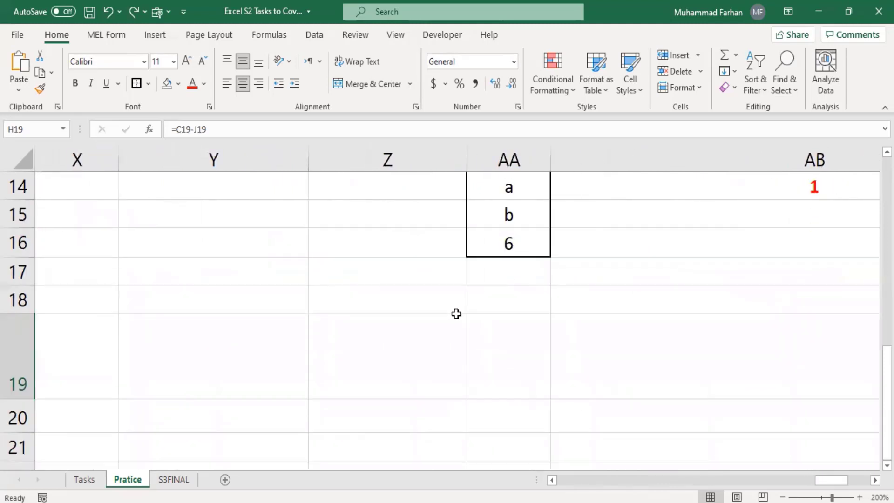
{"action": "left_click", "coordinate": [490, 222]}
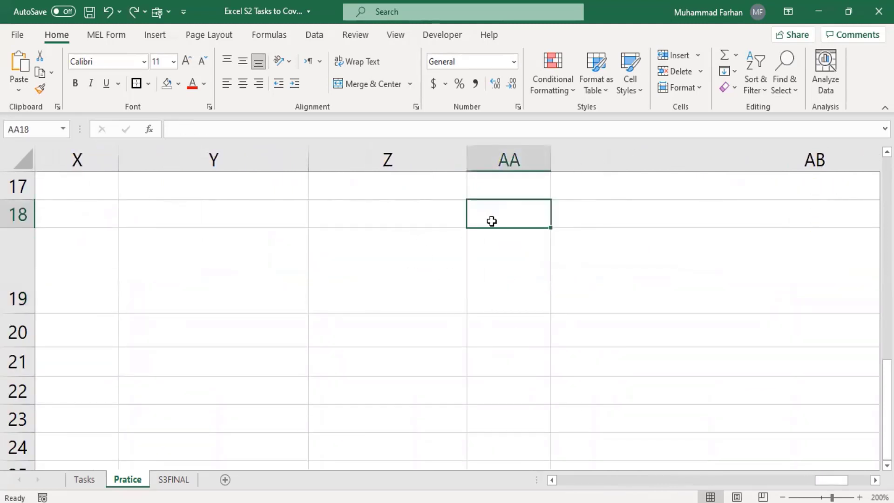
{"action": "type", "text": "Mac"}
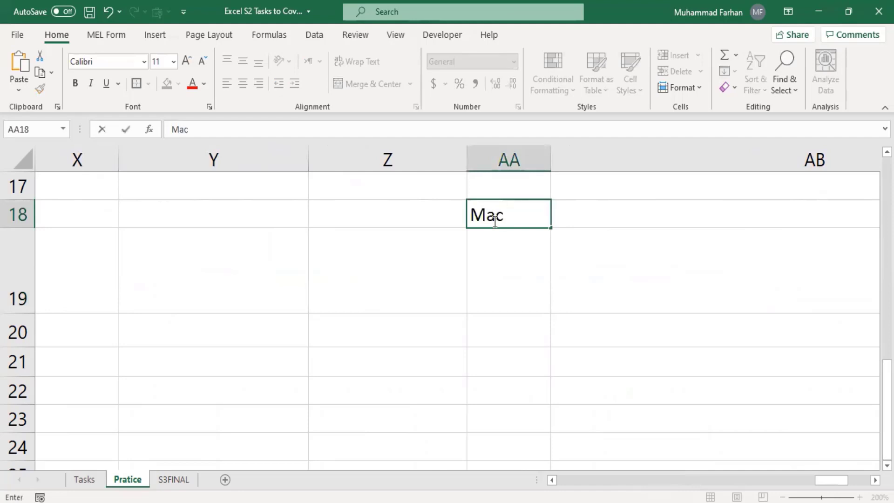
{"action": "type", "text": "x"}
{"action": "key", "text": "Return"}
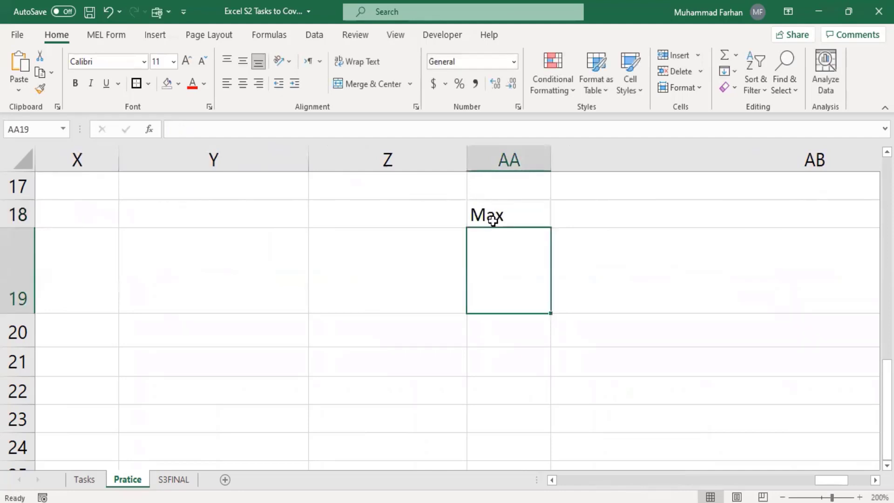
{"action": "type", "text": "Min"}
{"action": "key", "text": "Return"}
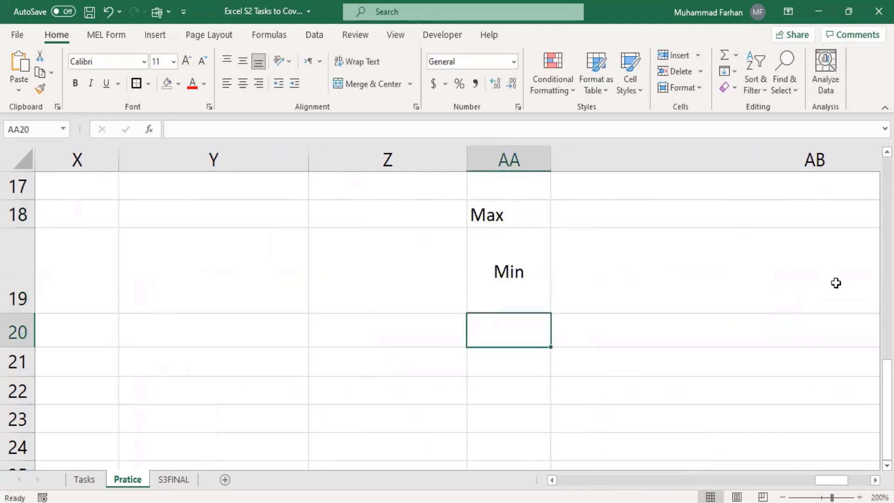
{"action": "left_click", "coordinate": [504, 223]}
{"action": "left_click_drag", "start_coordinate": [503, 223], "coordinate": [499, 293]}
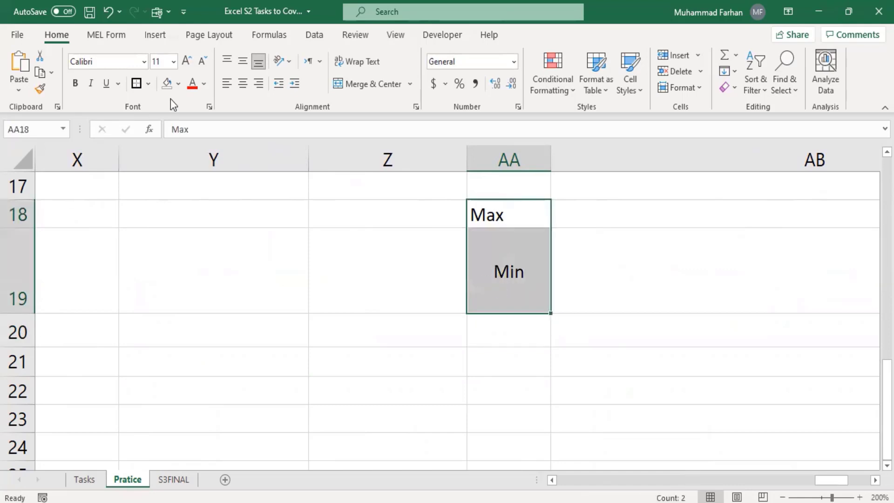
{"action": "left_click", "coordinate": [243, 83]}
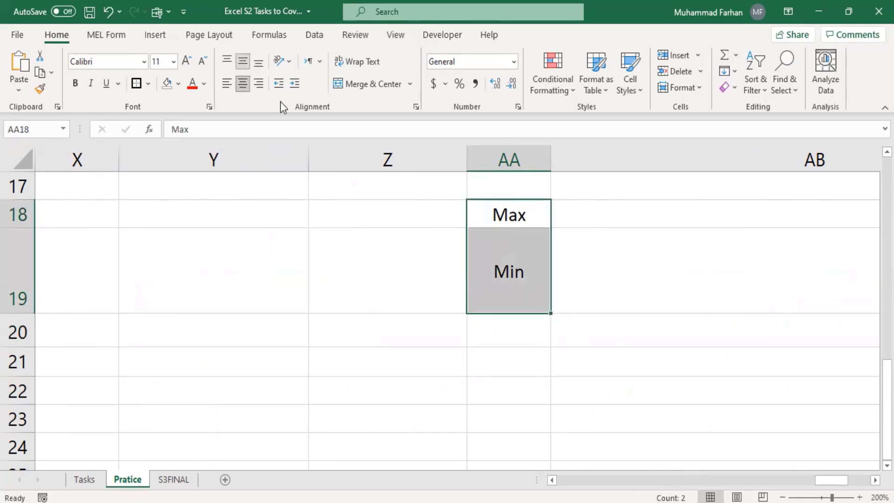
{"action": "left_click", "coordinate": [242, 61]}
{"action": "scroll", "coordinate": [524, 225], "scroll_direction": "up", "scroll_amount": 2}
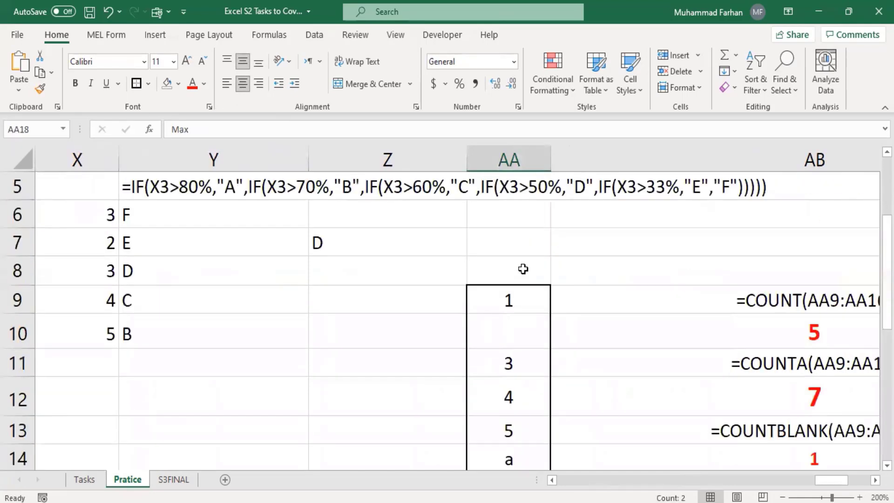
{"action": "scroll", "coordinate": [521, 267], "scroll_direction": "up", "scroll_amount": 2}
Overwrite AA9, AA10, AA11 and AA13 with 15, 6, 86 and 85
{"action": "left_click", "coordinate": [499, 300]}
{"action": "scroll", "coordinate": [514, 342], "scroll_direction": "down", "scroll_amount": 1}
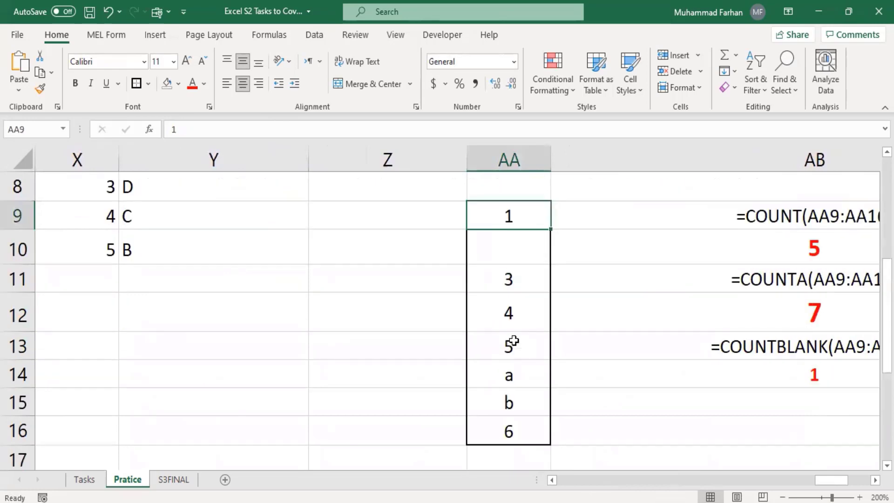
{"action": "left_click", "coordinate": [507, 255]}
{"action": "type", "text": "2"}
{"action": "left_click", "coordinate": [512, 285]}
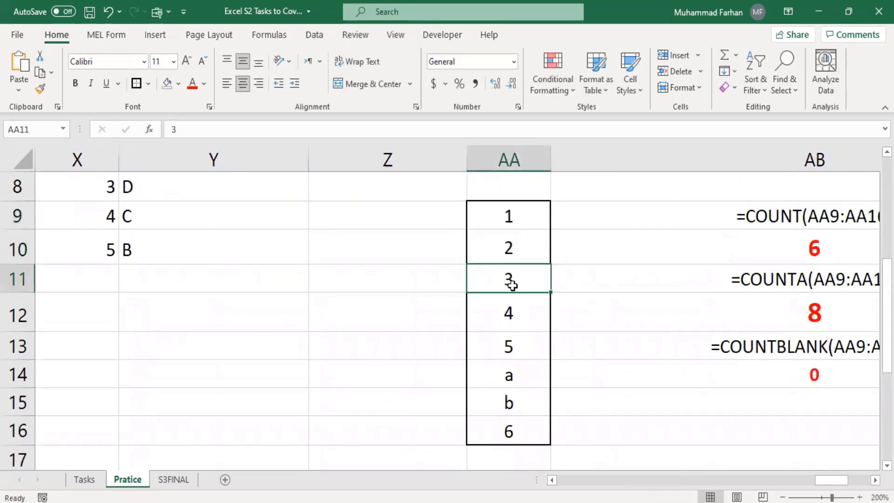
{"action": "left_click", "coordinate": [502, 222]}
{"action": "double_click", "coordinate": [503, 219]}
{"action": "type", "text": "5"}
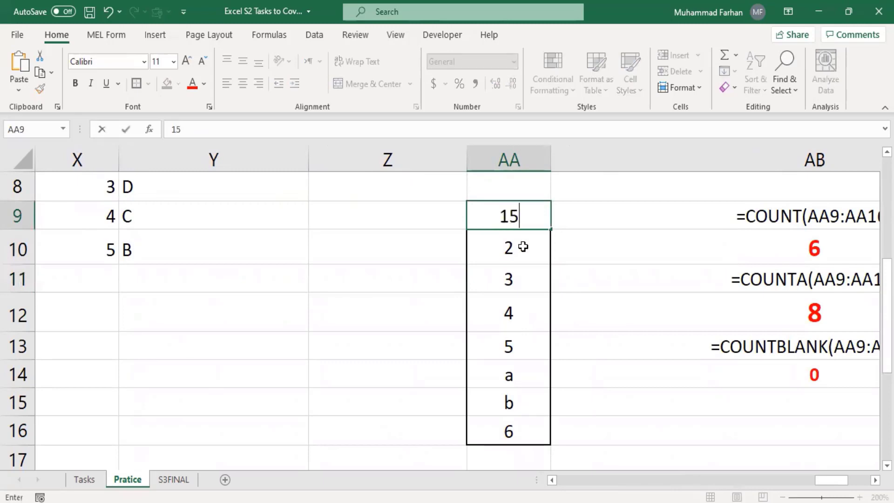
{"action": "left_click", "coordinate": [523, 247]}
{"action": "type", "text": "6"}
{"action": "left_click", "coordinate": [507, 289]}
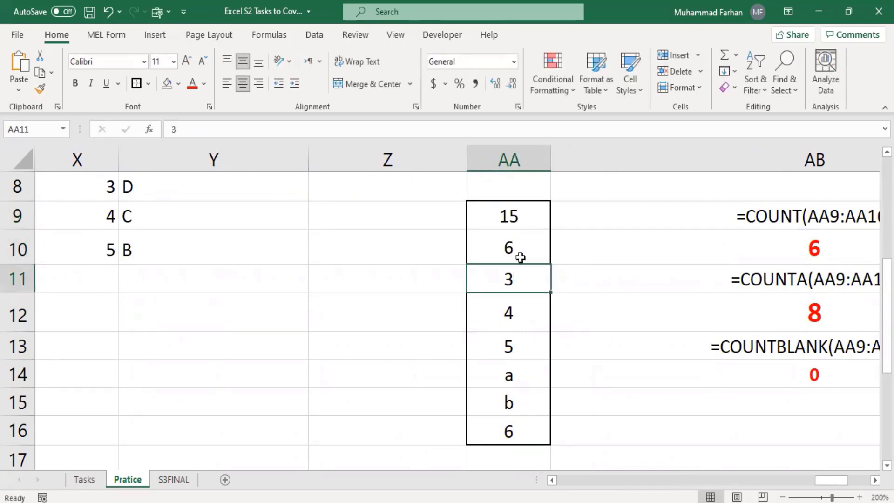
{"action": "left_click", "coordinate": [521, 258]}
{"action": "left_click", "coordinate": [524, 288]}
{"action": "type", "text": "86"}
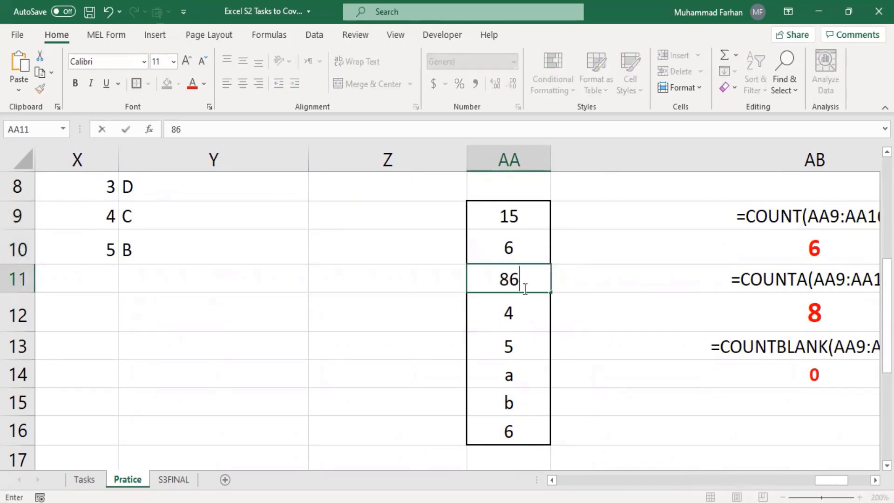
{"action": "left_click", "coordinate": [513, 334]}
{"action": "type", "text": "85"}
{"action": "left_click", "coordinate": [532, 372]}
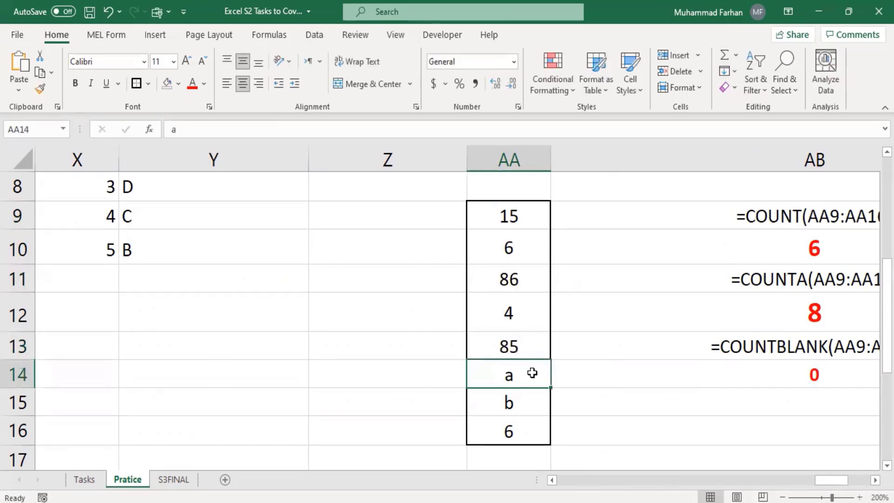
Put 9 in AA12 and 25, 34 and 8 in AA14:AA16
{"action": "type", "text": "4"}
{"action": "left_click", "coordinate": [526, 326]}
{"action": "type", "text": "9"}
{"action": "left_click", "coordinate": [515, 384]}
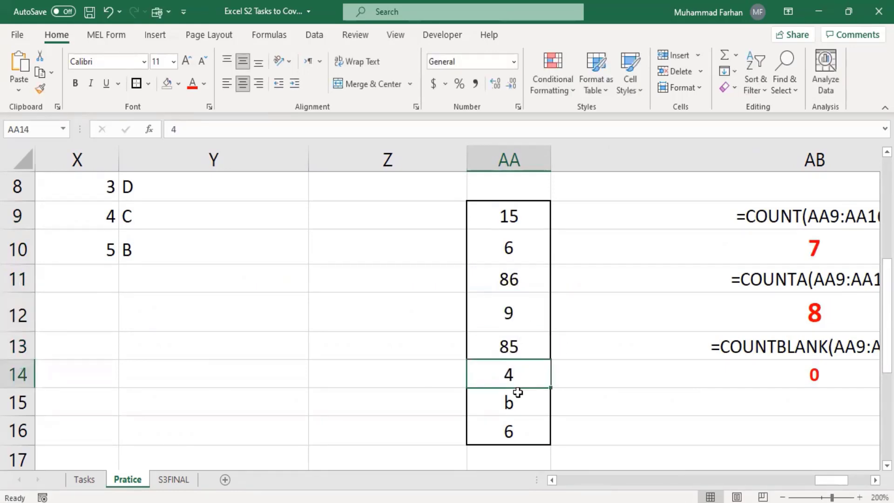
{"action": "type", "text": "25"}
{"action": "left_click", "coordinate": [528, 414]}
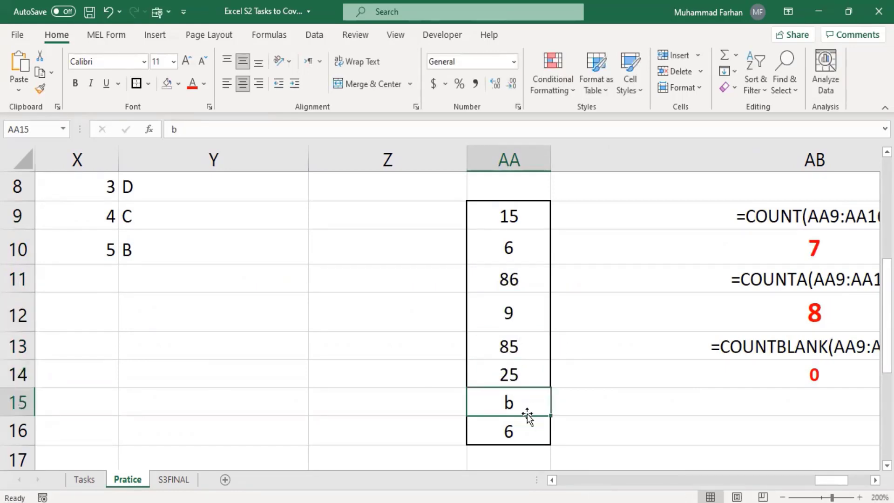
{"action": "type", "text": "34"}
{"action": "left_click", "coordinate": [519, 431]}
{"action": "type", "text": "8"}
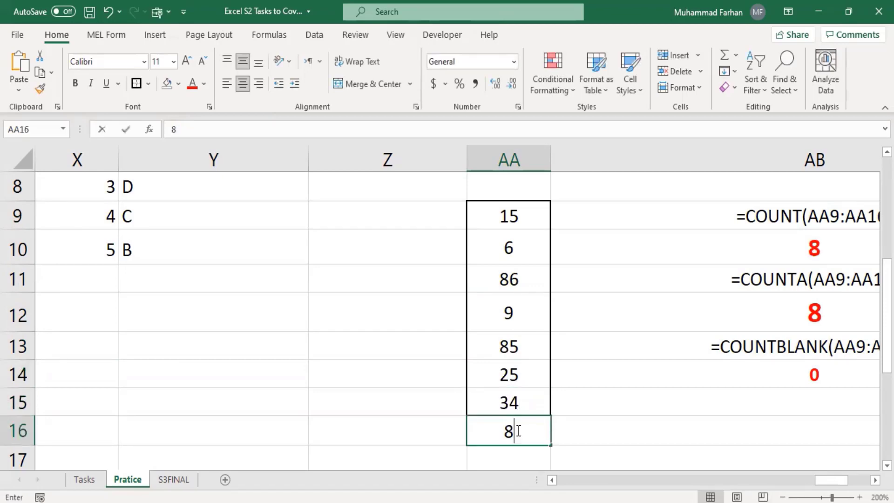
{"action": "key", "text": "Return"}
Enter =MAX(AA9:AA16) in AB18 beside the Max label, showing 86 centred and bold
{"action": "scroll", "coordinate": [508, 331], "scroll_direction": "up", "scroll_amount": 2}
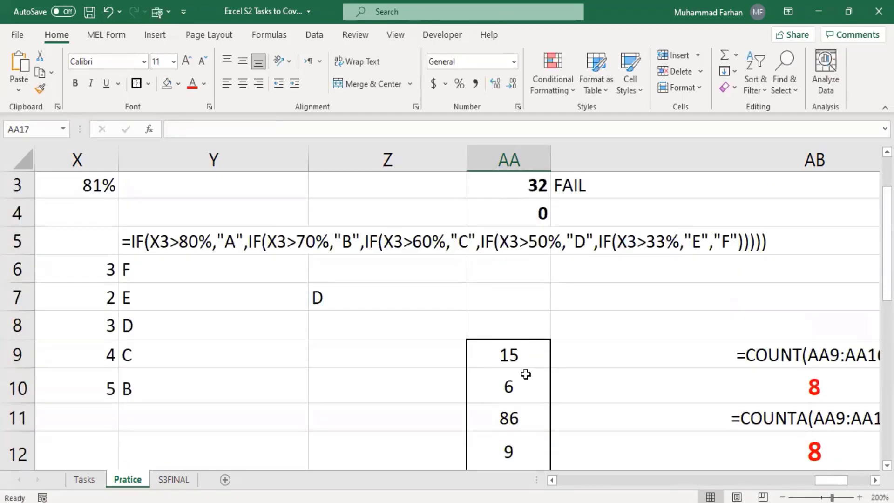
{"action": "scroll", "coordinate": [526, 374], "scroll_direction": "down", "scroll_amount": 2}
{"action": "scroll", "coordinate": [510, 284], "scroll_direction": "up", "scroll_amount": 1}
{"action": "scroll", "coordinate": [508, 302], "scroll_direction": "down", "scroll_amount": 4}
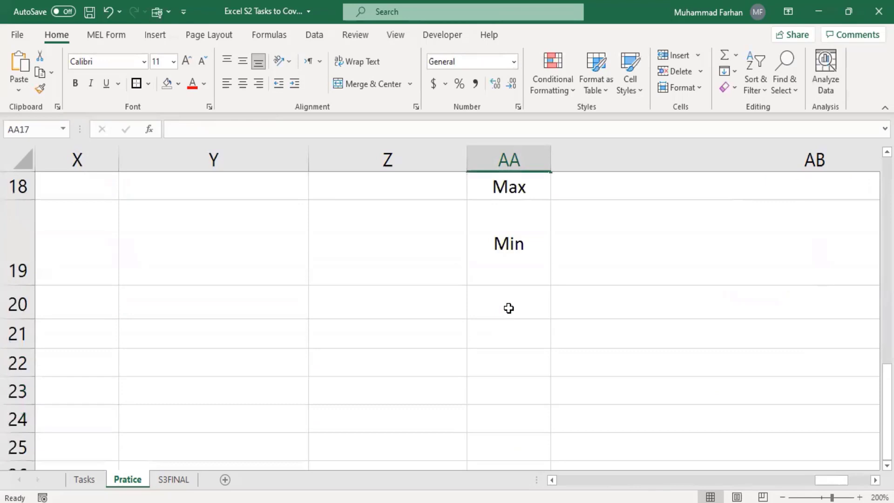
{"action": "scroll", "coordinate": [509, 308], "scroll_direction": "up", "scroll_amount": 1}
{"action": "left_click", "coordinate": [542, 278]}
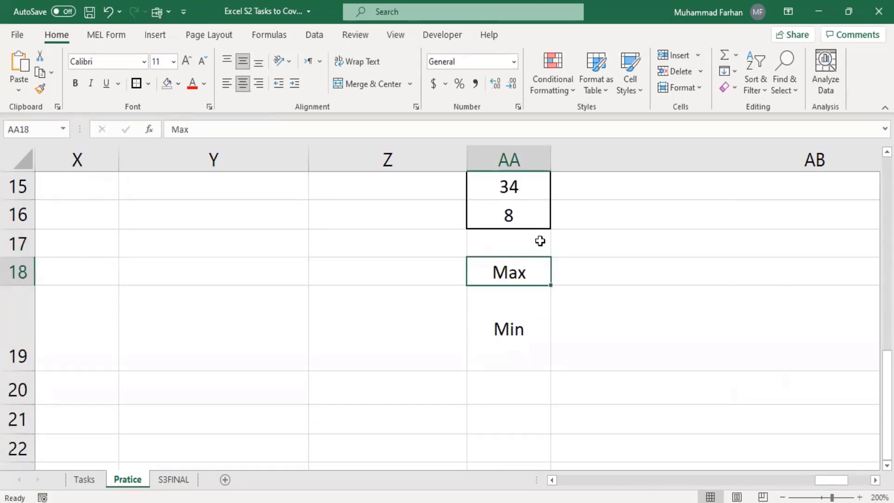
{"action": "left_click", "coordinate": [574, 274]}
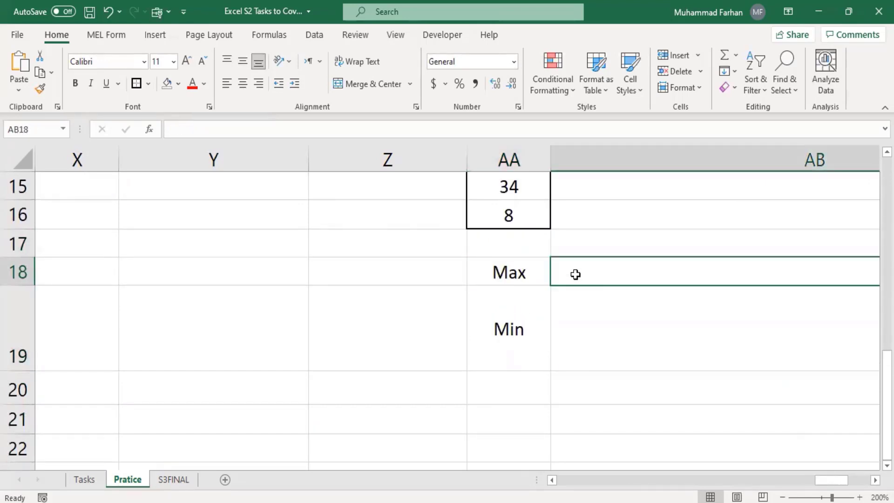
{"action": "type", "text": "=ma"}
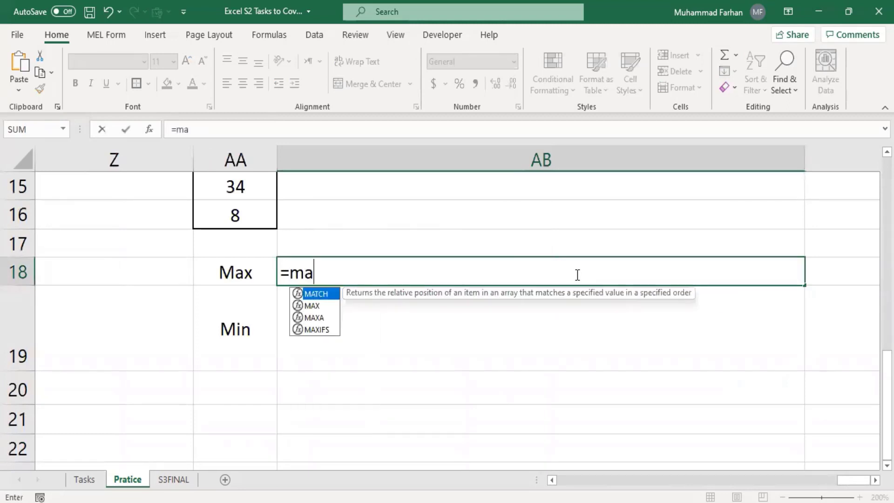
{"action": "type", "text": "x("}
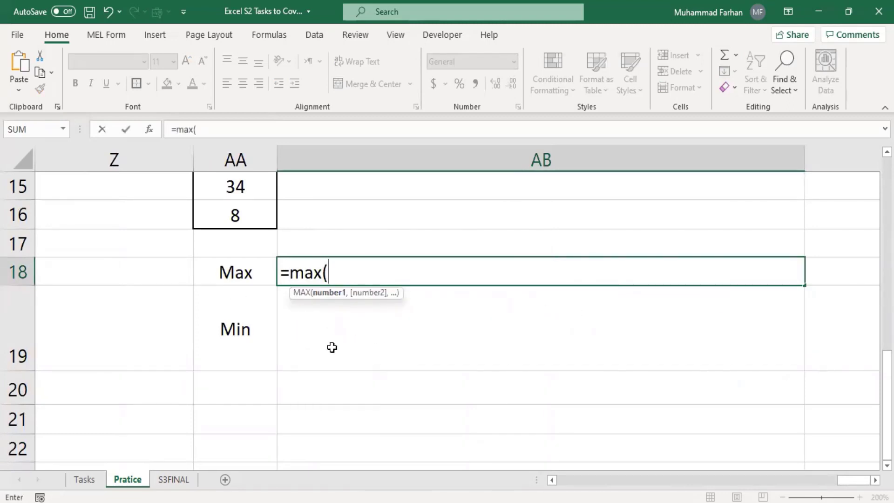
{"action": "scroll", "coordinate": [332, 348], "scroll_direction": "up", "scroll_amount": 1}
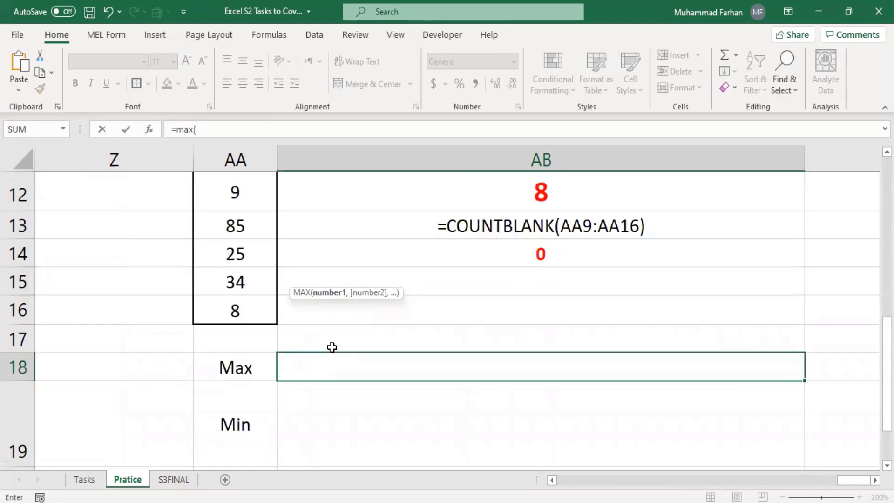
{"action": "scroll", "coordinate": [332, 345], "scroll_direction": "up", "scroll_amount": 2}
{"action": "left_click_drag", "start_coordinate": [226, 271], "coordinate": [237, 402]}
{"action": "key", "text": "Return"}
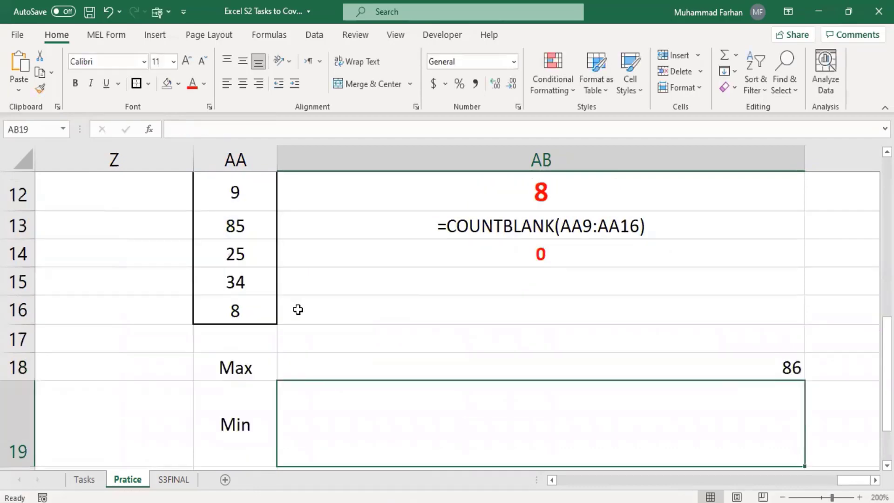
{"action": "left_click", "coordinate": [464, 371]}
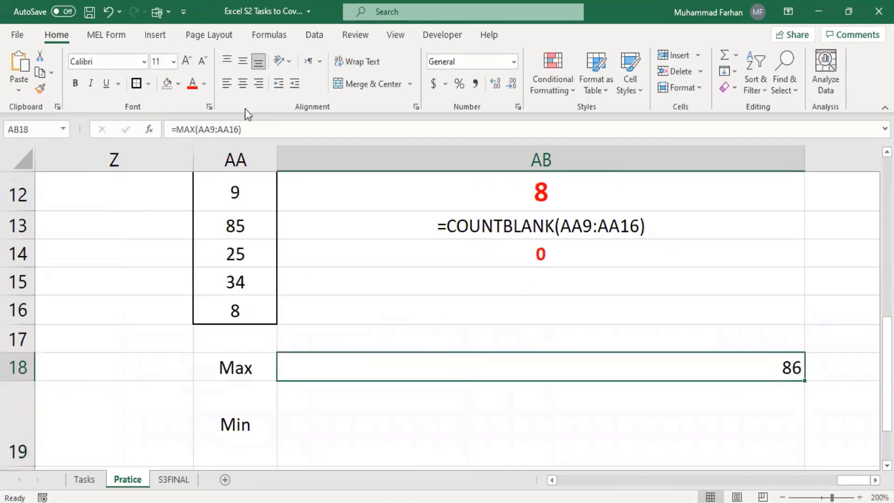
{"action": "left_click", "coordinate": [242, 84]}
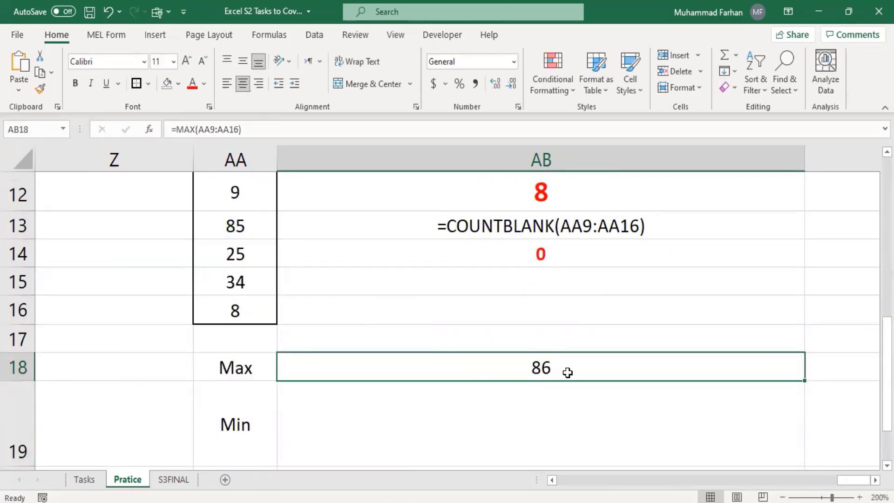
{"action": "left_click", "coordinate": [75, 84]}
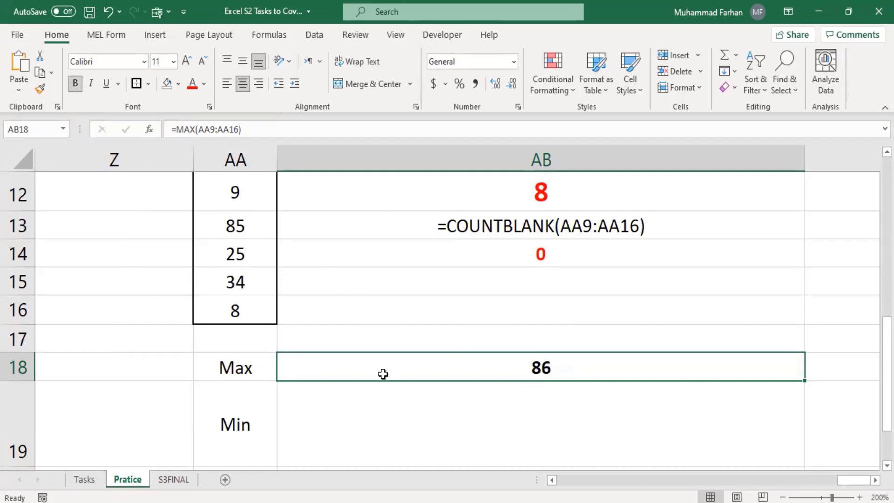
{"action": "scroll", "coordinate": [383, 374], "scroll_direction": "down", "scroll_amount": 1}
{"action": "left_click", "coordinate": [385, 322]}
Enter =MIN(AA9:AA16) in AB19 beside the Min label, centring its result 6 both ways
{"action": "type", "text": "=min"}
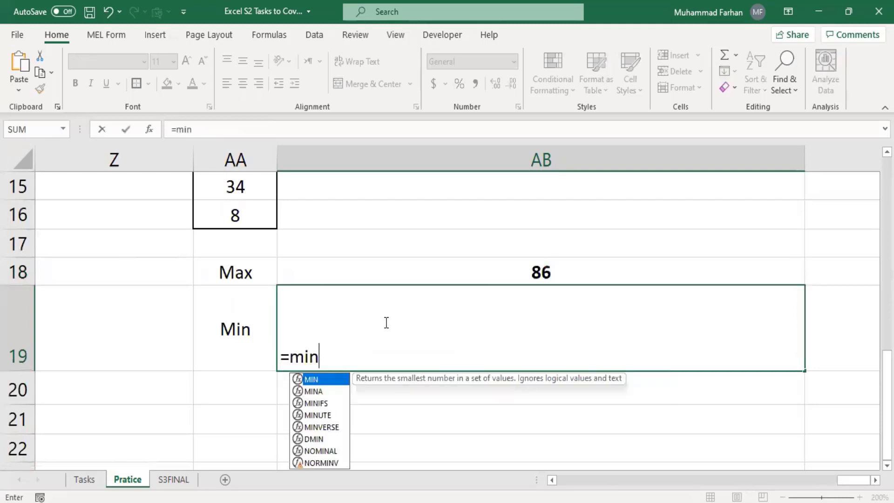
{"action": "type", "text": "("}
{"action": "scroll", "coordinate": [281, 261], "scroll_direction": "up", "scroll_amount": 3}
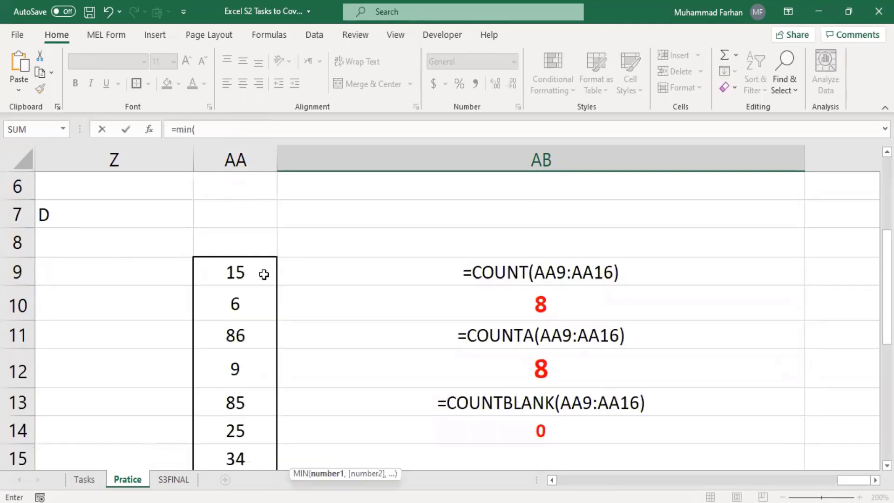
{"action": "left_click_drag", "start_coordinate": [263, 280], "coordinate": [239, 399]}
{"action": "key", "text": "Return"}
{"action": "left_click", "coordinate": [492, 355]}
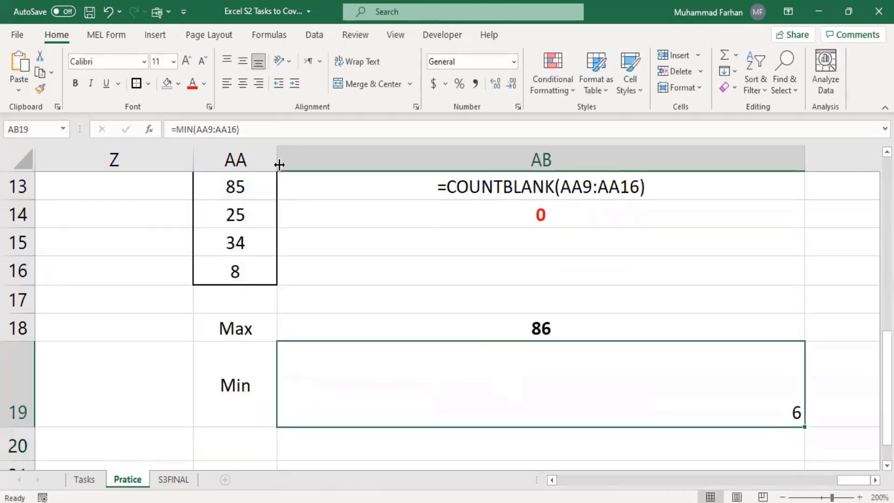
{"action": "left_click", "coordinate": [245, 82]}
{"action": "left_click", "coordinate": [242, 61]}
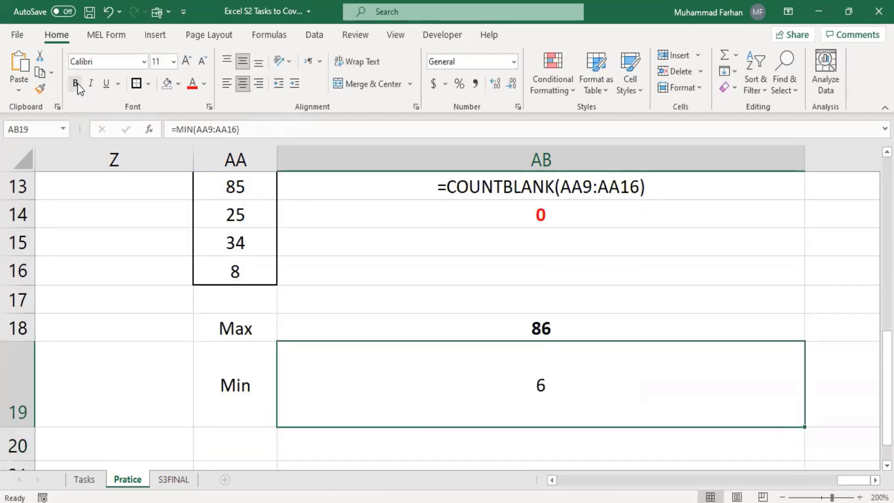
{"action": "scroll", "coordinate": [271, 261], "scroll_direction": "up", "scroll_amount": 2}
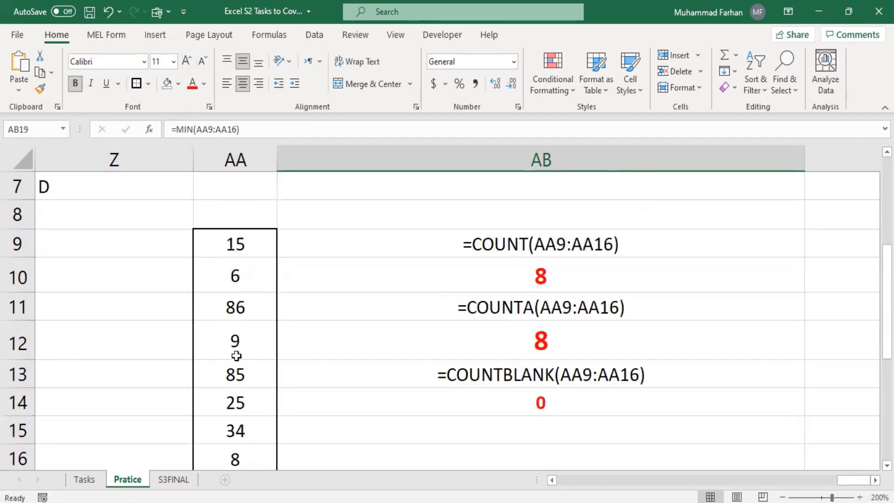
{"action": "scroll", "coordinate": [236, 355], "scroll_direction": "down", "scroll_amount": 2}
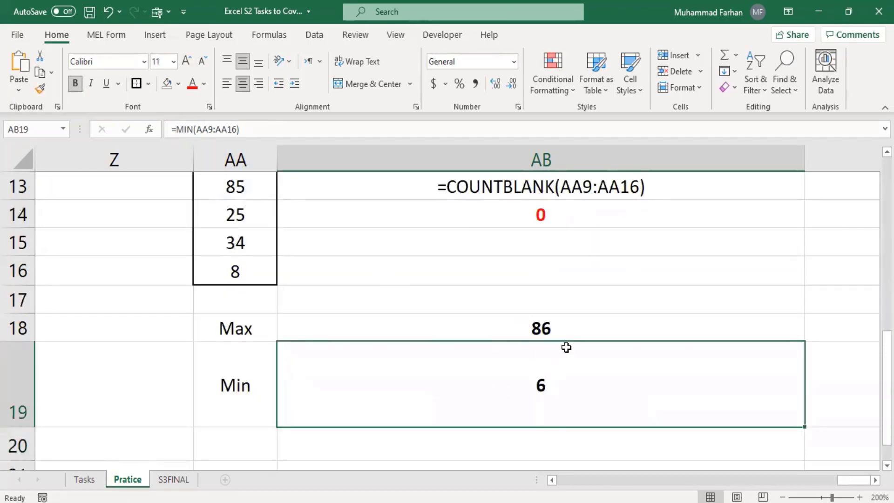
{"action": "scroll", "coordinate": [334, 303], "scroll_direction": "up", "scroll_amount": 1}
{"action": "scroll", "coordinate": [343, 345], "scroll_direction": "up", "scroll_amount": 1}
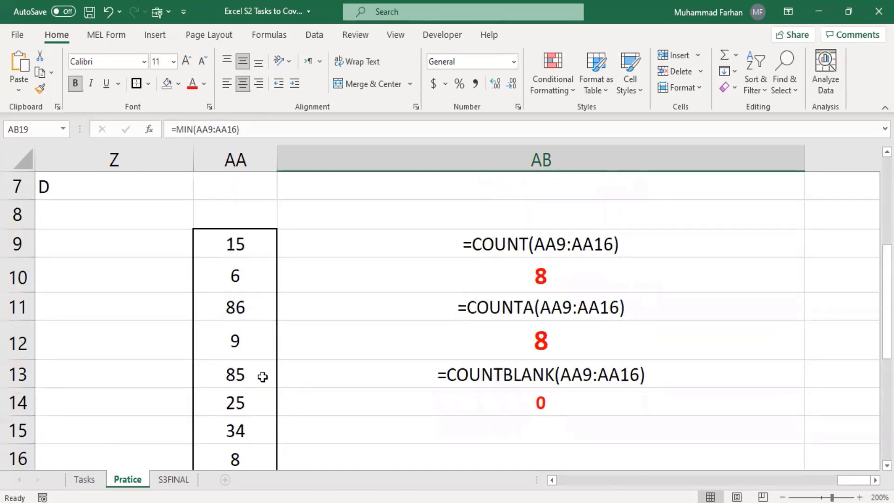
{"action": "scroll", "coordinate": [262, 377], "scroll_direction": "down", "scroll_amount": 1}
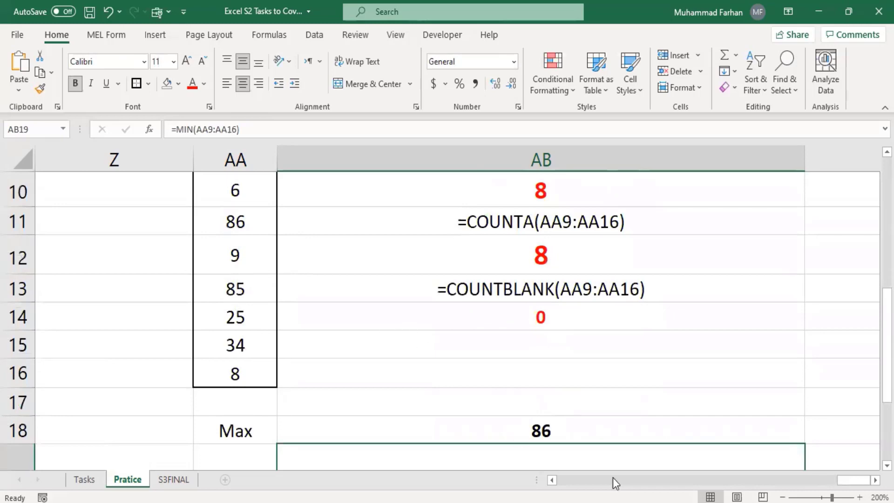
{"action": "left_click_drag", "start_coordinate": [845, 483], "coordinate": [649, 485]}
{"action": "scroll", "coordinate": [438, 388], "scroll_direction": "up", "scroll_amount": 3}
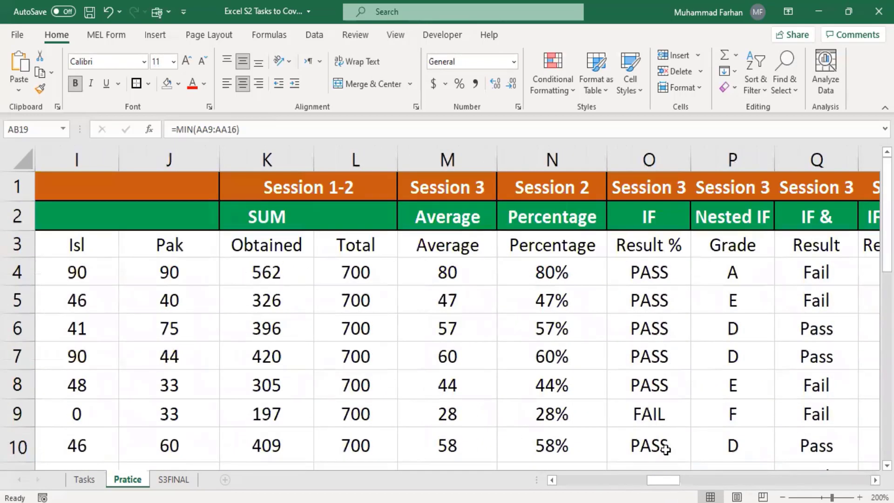
{"action": "left_click_drag", "start_coordinate": [665, 486], "coordinate": [644, 483]}
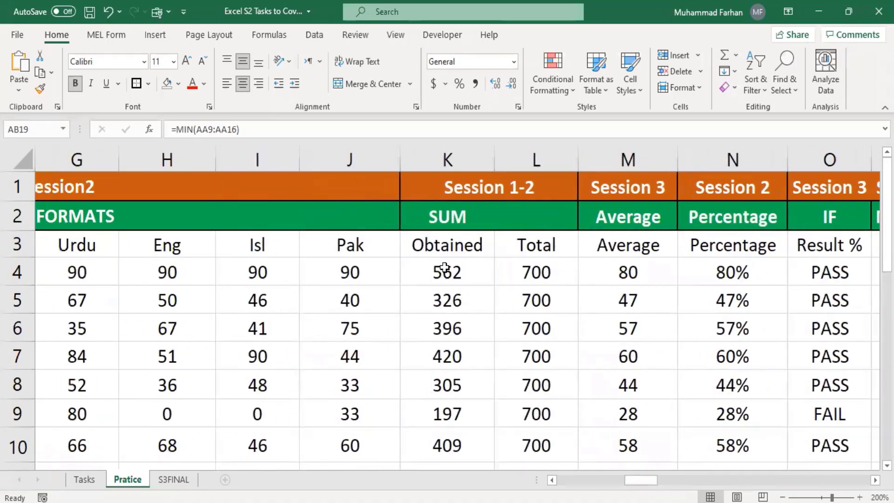
{"action": "scroll", "coordinate": [491, 341], "scroll_direction": "down", "scroll_amount": 1}
{"action": "scroll", "coordinate": [491, 342], "scroll_direction": "up", "scroll_amount": 1}
{"action": "scroll", "coordinate": [484, 337], "scroll_direction": "down", "scroll_amount": 4}
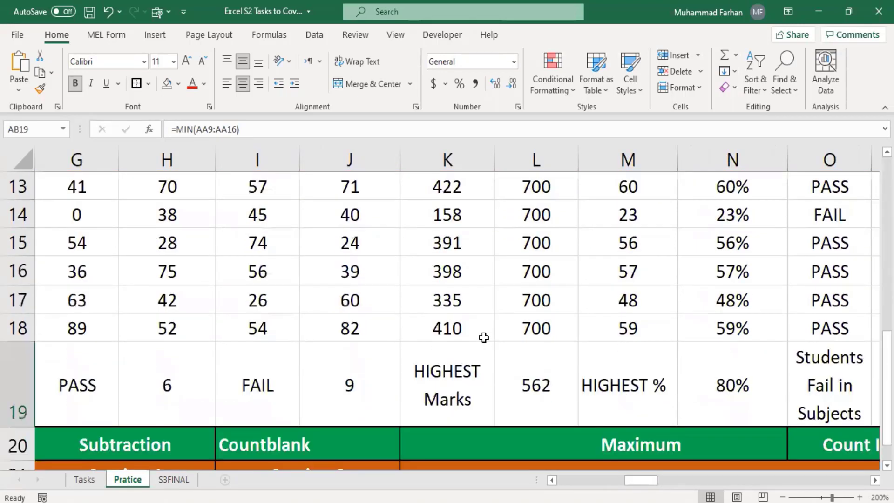
{"action": "left_click", "coordinate": [543, 377]}
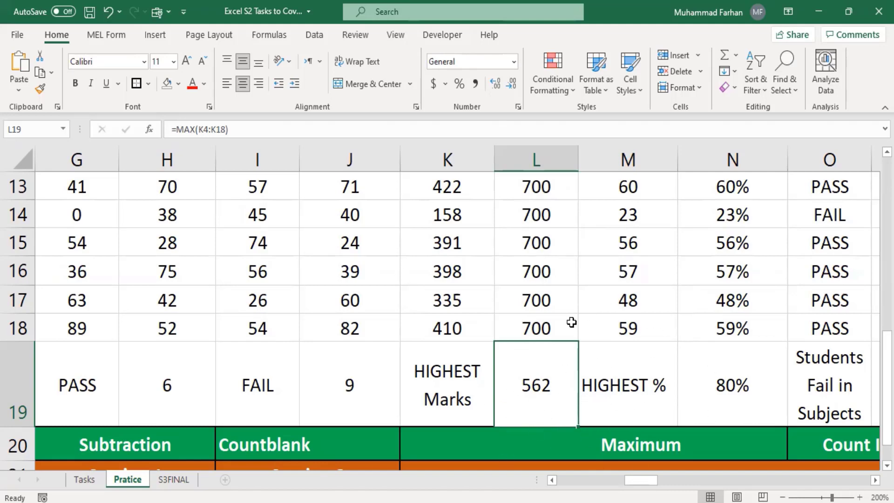
{"action": "left_click", "coordinate": [629, 398]}
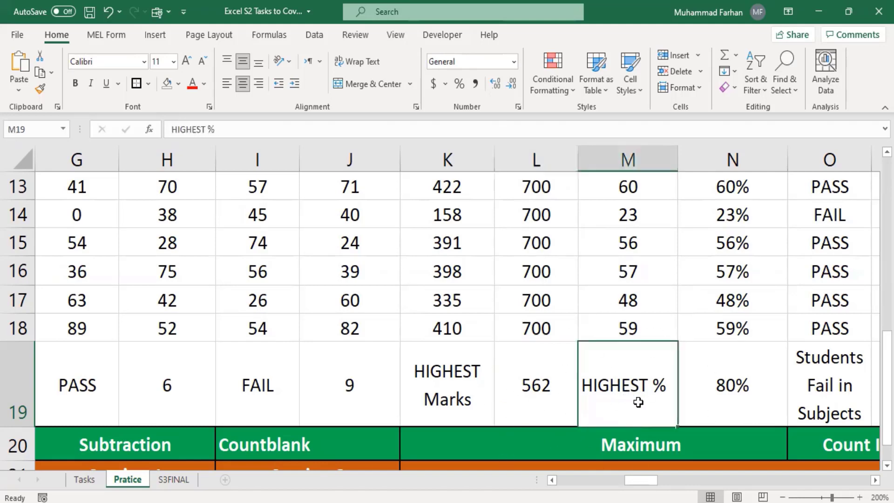
{"action": "left_click", "coordinate": [728, 379]}
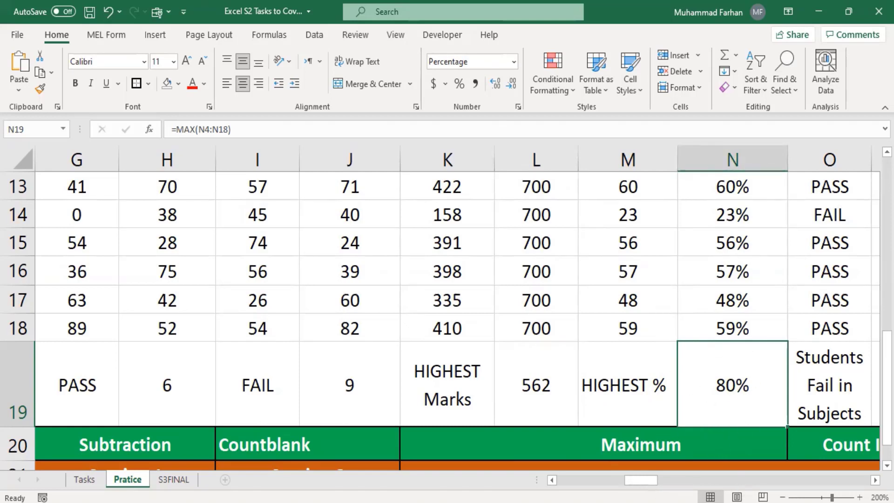
{"action": "left_click_drag", "start_coordinate": [652, 480], "coordinate": [706, 482]}
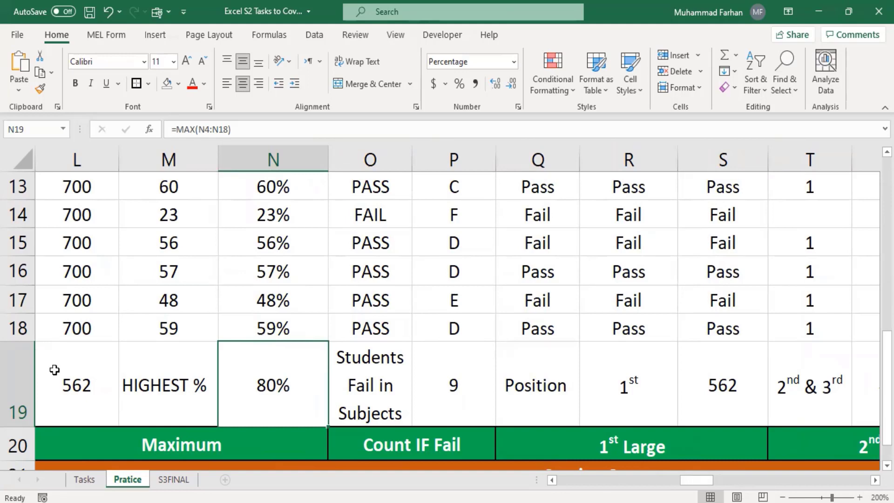
{"action": "left_click", "coordinate": [444, 402]}
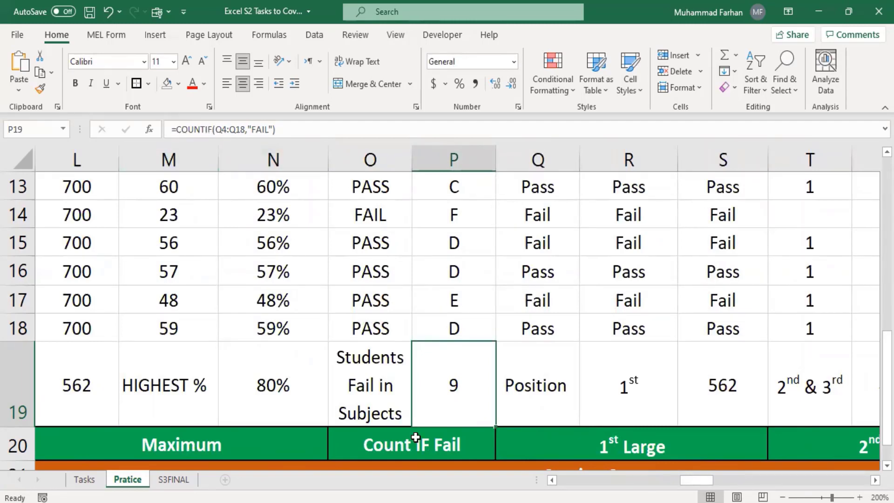
{"action": "left_click_drag", "start_coordinate": [697, 477], "coordinate": [808, 475]}
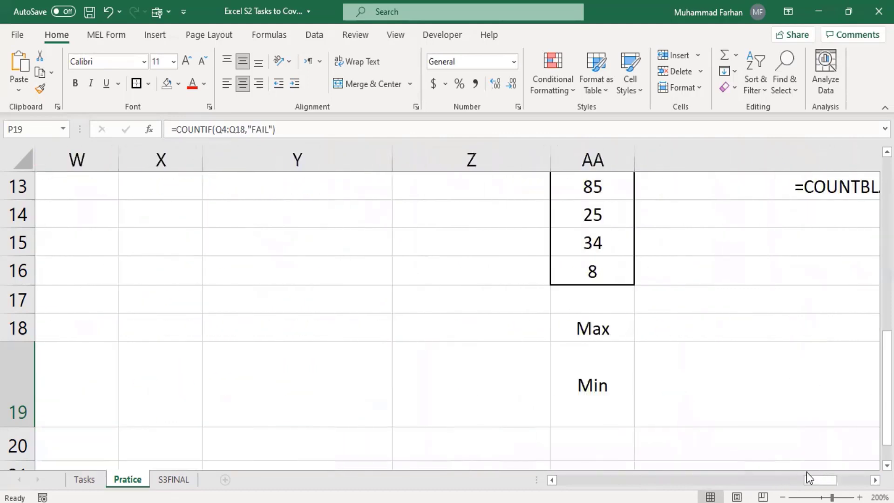
{"action": "scroll", "coordinate": [676, 269], "scroll_direction": "up", "scroll_amount": 1}
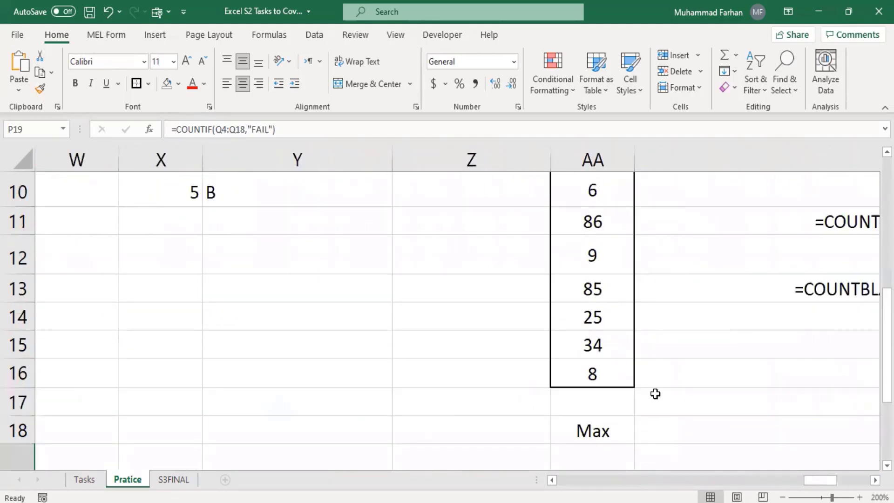
{"action": "left_click_drag", "start_coordinate": [813, 477], "coordinate": [834, 483]}
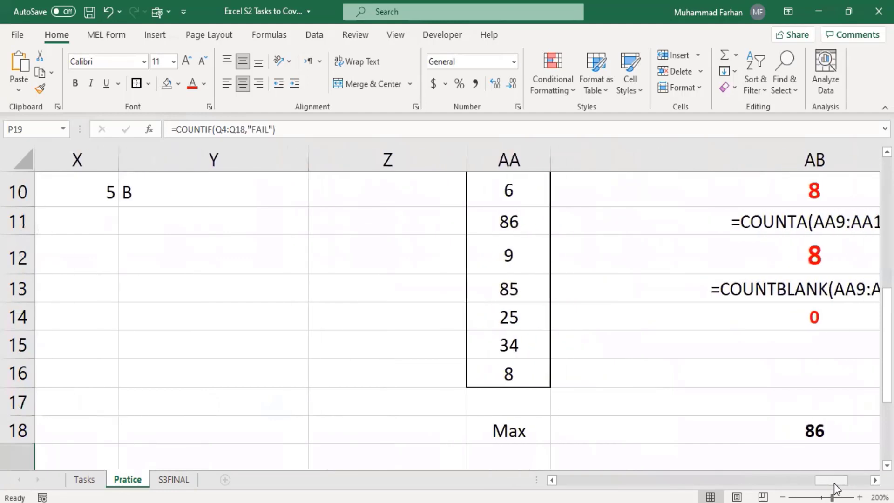
{"action": "scroll", "coordinate": [560, 294], "scroll_direction": "up", "scroll_amount": 1}
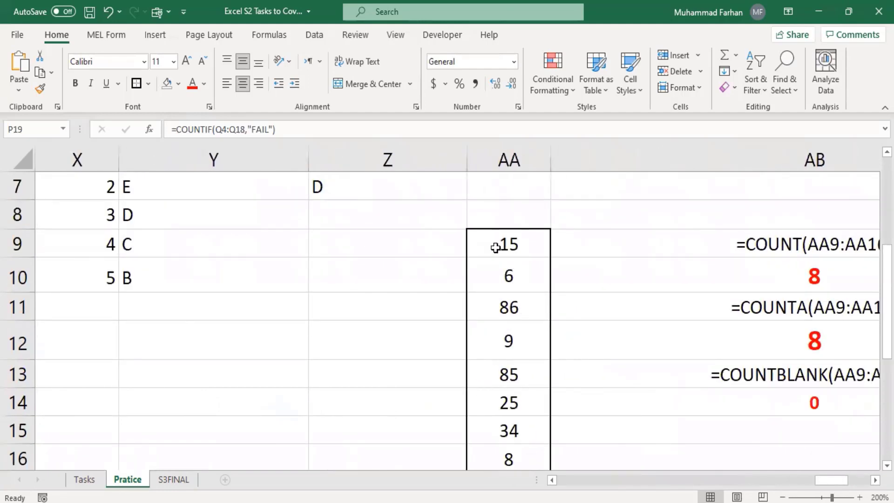
{"action": "scroll", "coordinate": [535, 355], "scroll_direction": "down", "scroll_amount": 1}
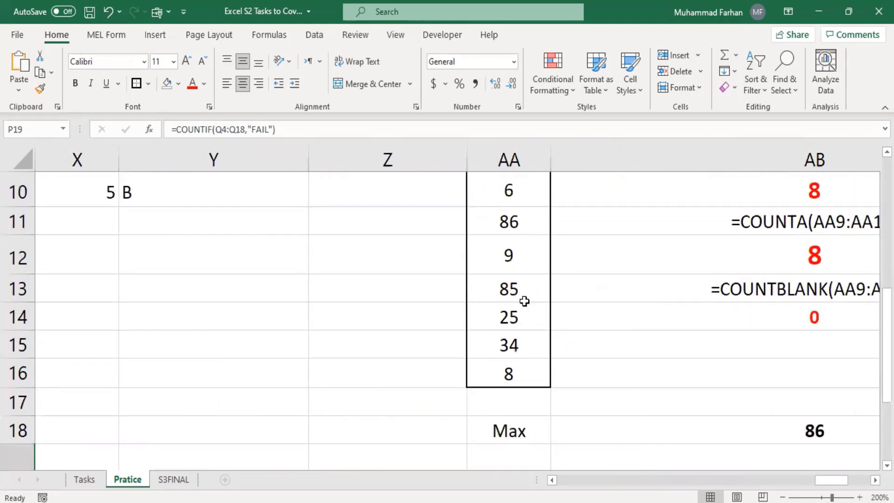
{"action": "left_click", "coordinate": [514, 294]}
{"action": "type", "text": "8"}
{"action": "left_click", "coordinate": [513, 315]}
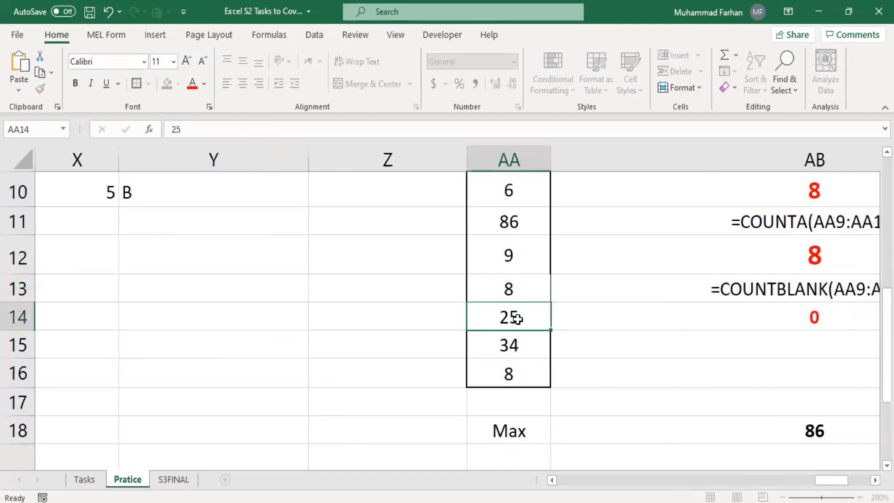
{"action": "type", "text": "8"}
{"action": "left_click", "coordinate": [527, 344]}
{"action": "type", "text": "8"}
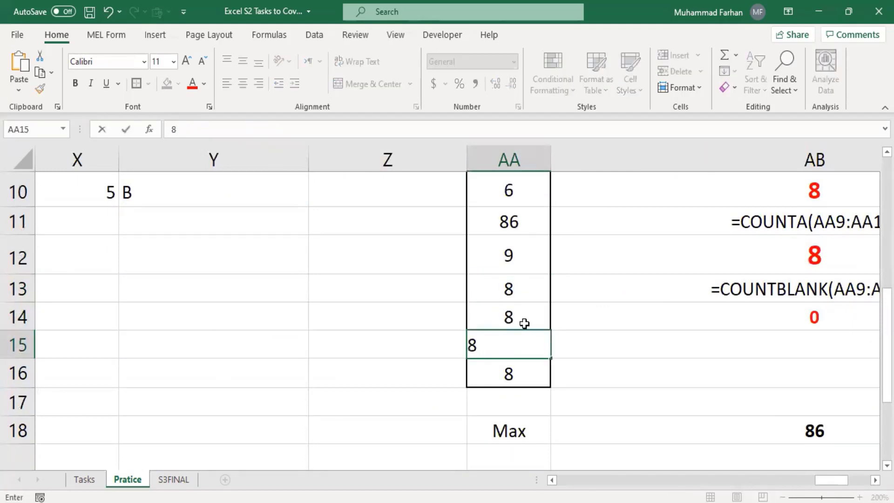
{"action": "left_click", "coordinate": [521, 321]}
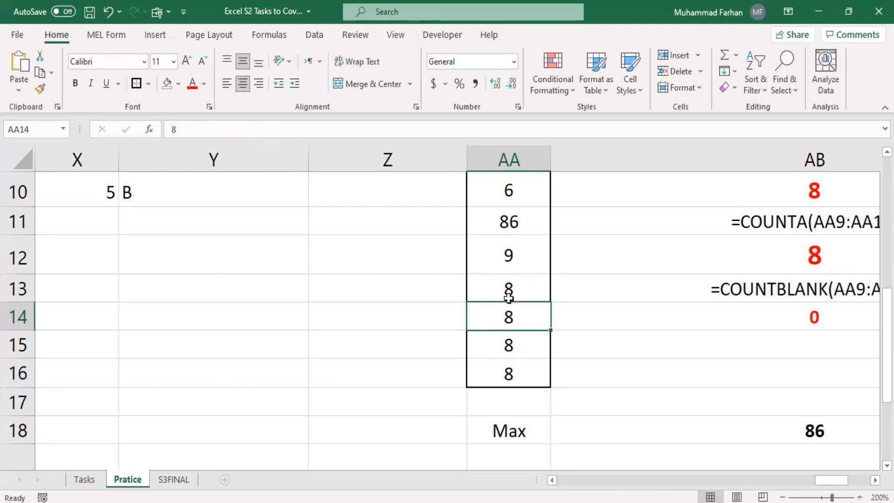
{"action": "scroll", "coordinate": [508, 296], "scroll_direction": "up", "scroll_amount": 1}
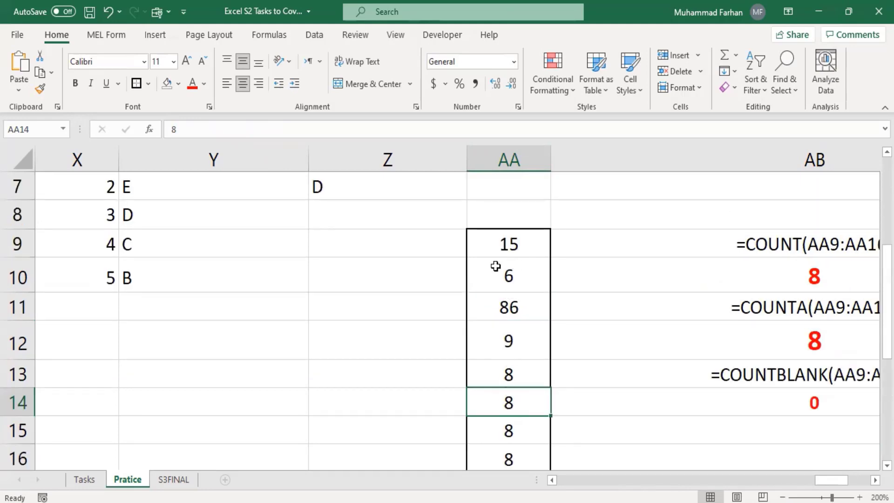
{"action": "scroll", "coordinate": [511, 335], "scroll_direction": "down", "scroll_amount": 1}
{"action": "scroll", "coordinate": [510, 336], "scroll_direction": "down", "scroll_amount": 1}
{"action": "scroll", "coordinate": [510, 332], "scroll_direction": "up", "scroll_amount": 1}
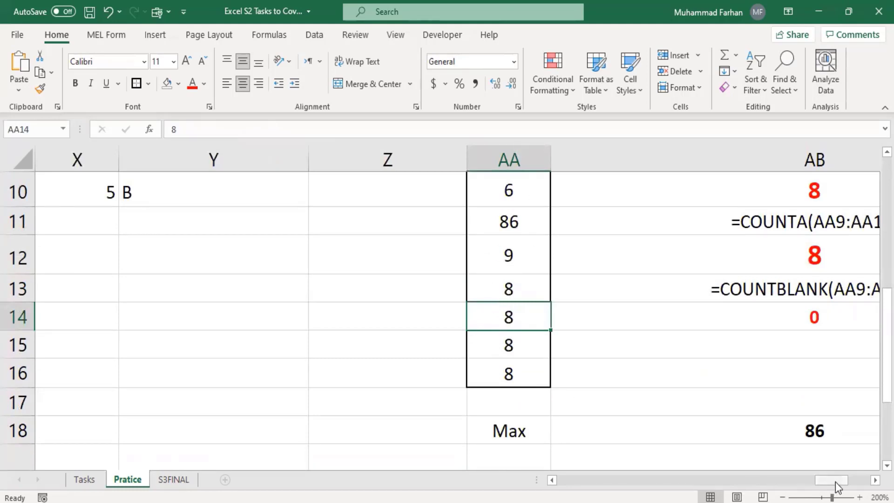
{"action": "left_click_drag", "start_coordinate": [836, 482], "coordinate": [848, 482]}
{"action": "scroll", "coordinate": [692, 369], "scroll_direction": "up", "scroll_amount": 1}
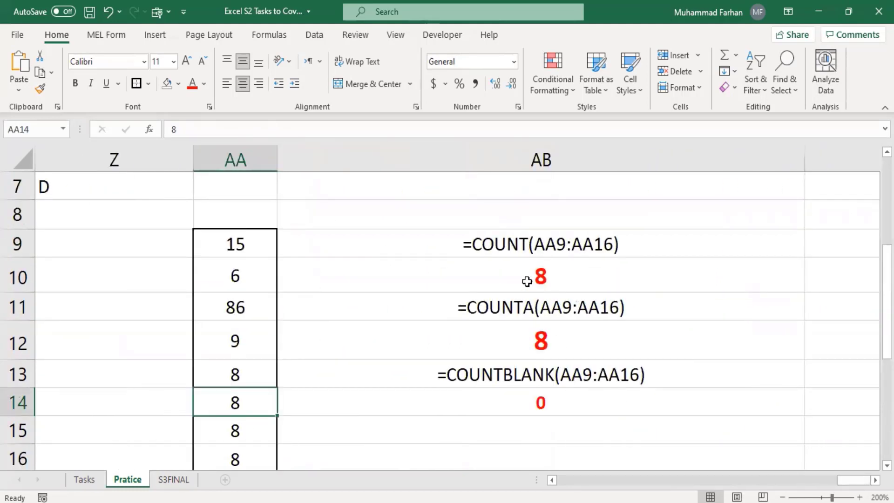
{"action": "left_click", "coordinate": [330, 247]}
Change AB9's formula to =COUNTIF(AA9:AA16,8)
{"action": "double_click", "coordinate": [330, 247]}
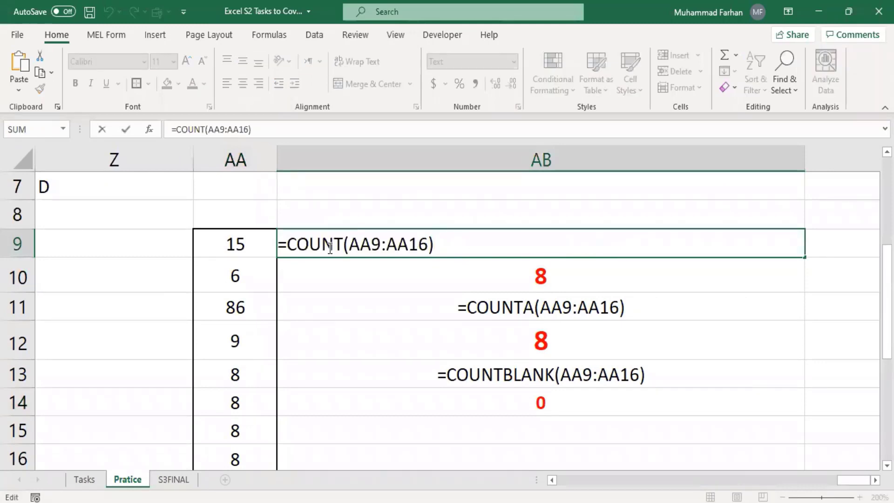
{"action": "left_click", "coordinate": [344, 246]}
{"action": "type", "text": "IF"}
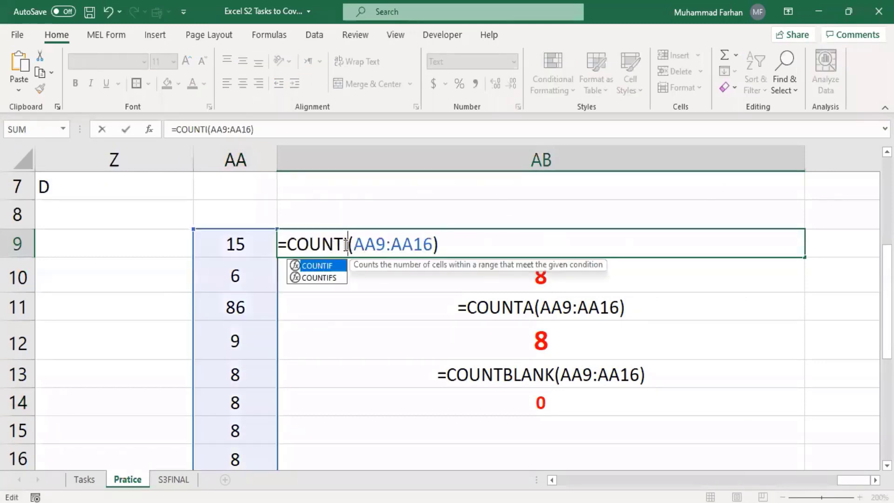
{"action": "left_click", "coordinate": [440, 246]}
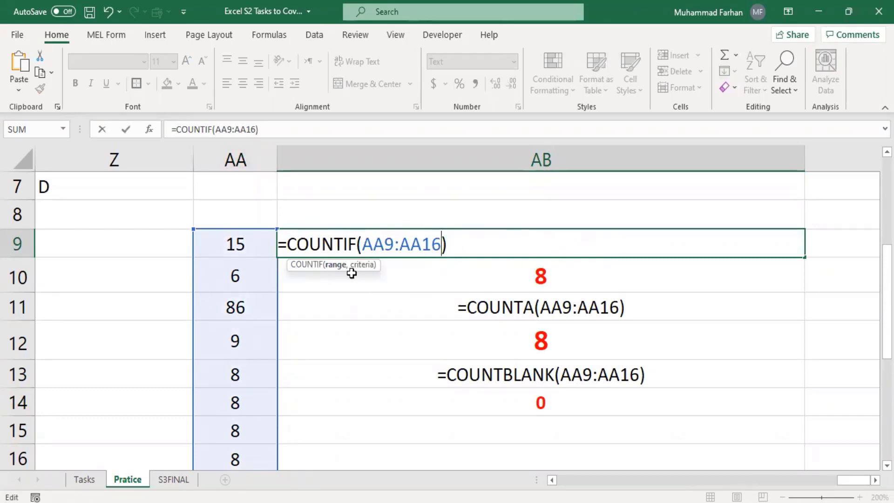
{"action": "type", "text": ","}
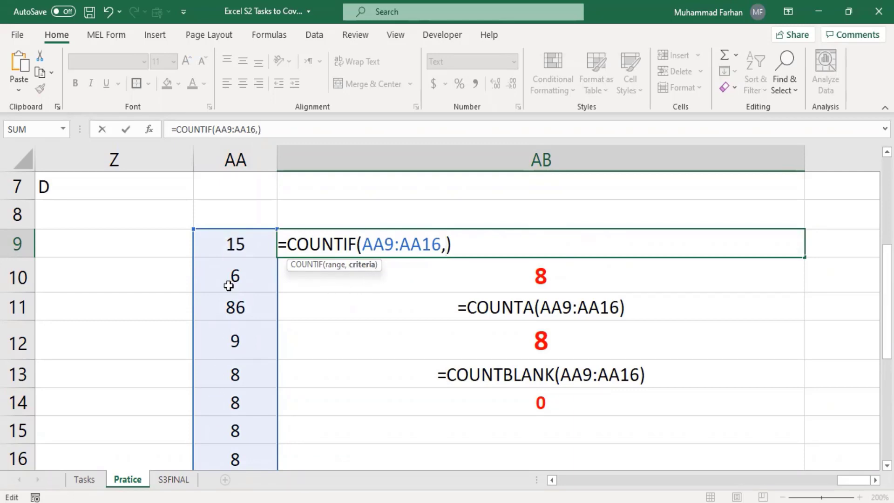
{"action": "type", "text": "8"}
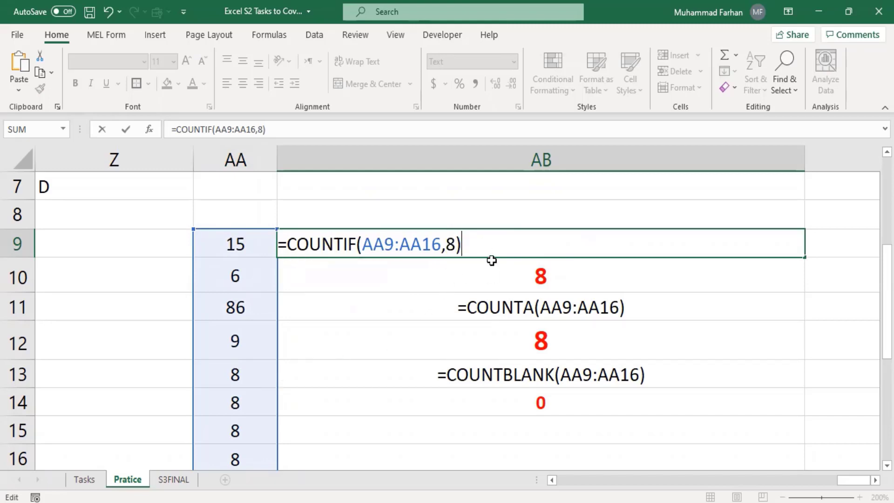
{"action": "key", "text": "Return"}
Switch AB9 to Number format and remove both decimals so it shows 4
{"action": "left_click", "coordinate": [471, 241]}
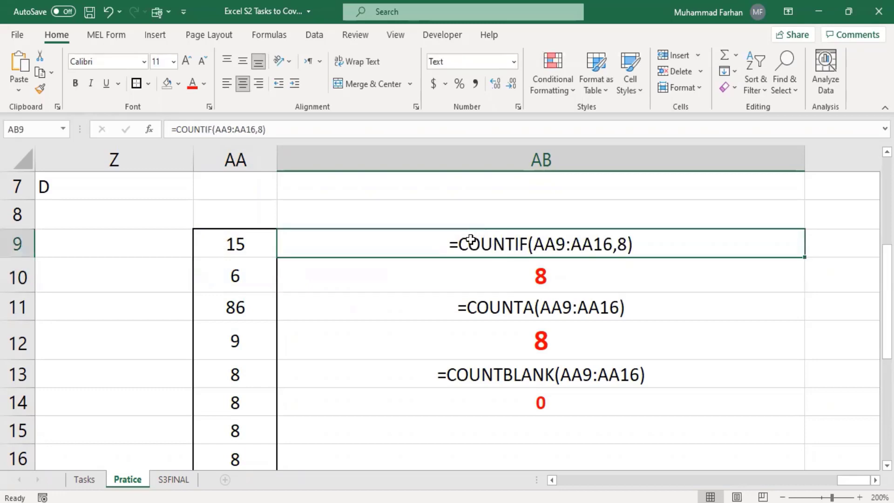
{"action": "left_click", "coordinate": [514, 61]}
{"action": "left_click", "coordinate": [485, 113]}
{"action": "left_click", "coordinate": [441, 135]}
{"action": "key", "text": "Return"}
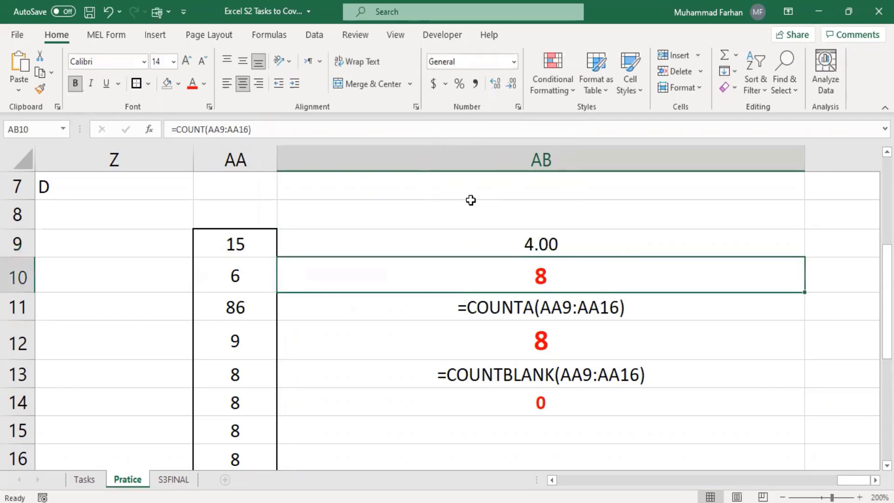
{"action": "left_click", "coordinate": [537, 238]}
{"action": "left_click", "coordinate": [512, 84]}
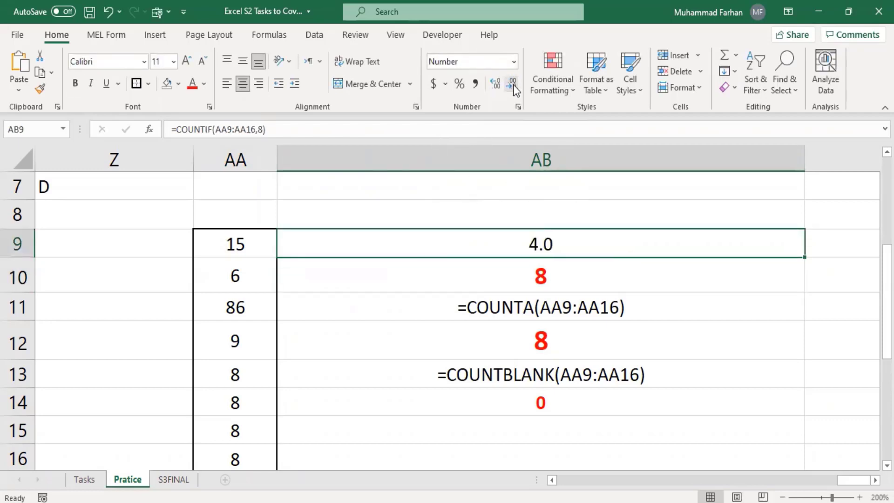
{"action": "left_click", "coordinate": [512, 83]}
Point out the four cells equal to 8 in column AA
{"action": "scroll", "coordinate": [492, 298], "scroll_direction": "down", "scroll_amount": 1}
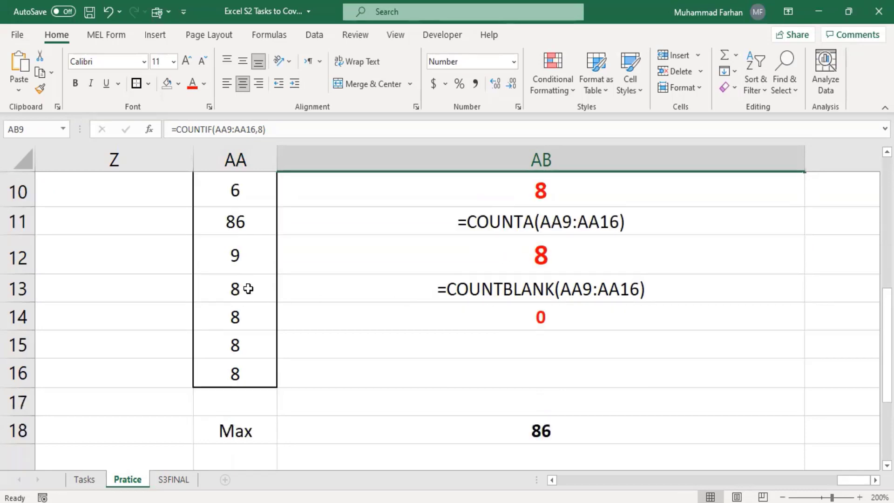
{"action": "scroll", "coordinate": [248, 289], "scroll_direction": "up", "scroll_amount": 1}
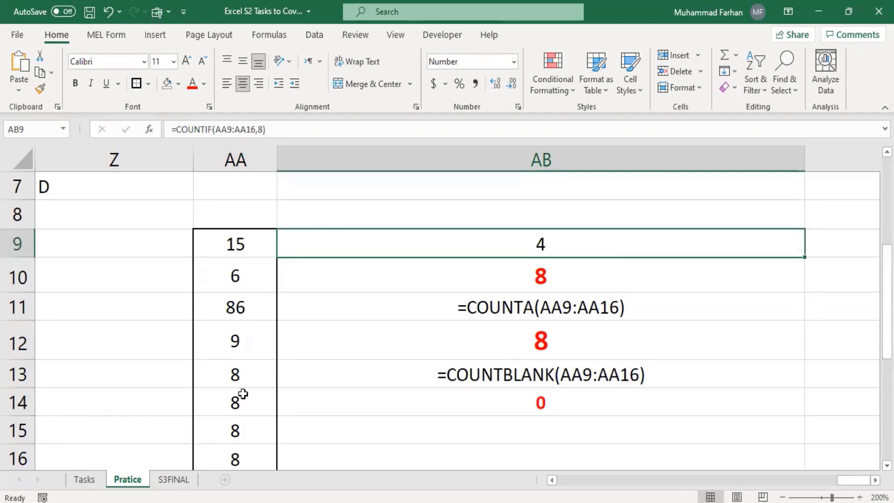
{"action": "scroll", "coordinate": [243, 394], "scroll_direction": "down", "scroll_amount": 1}
{"action": "left_click", "coordinate": [241, 370]}
{"action": "left_click", "coordinate": [241, 342]}
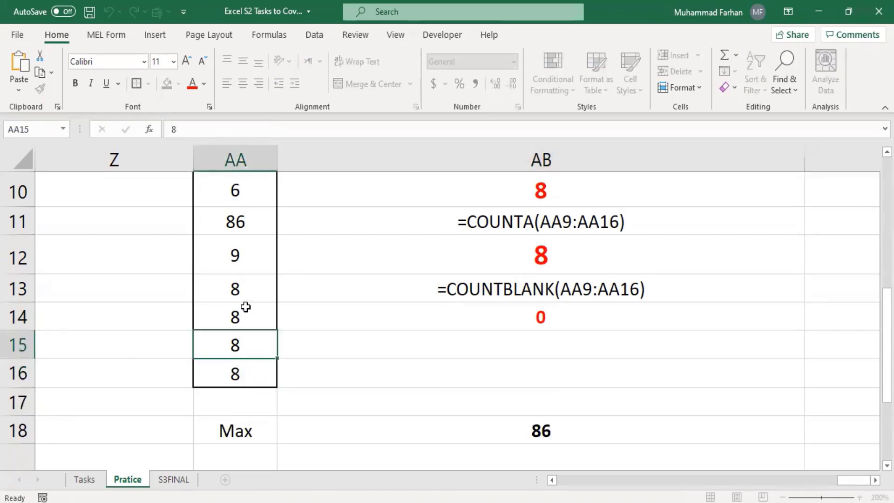
{"action": "left_click", "coordinate": [245, 307]}
{"action": "left_click", "coordinate": [242, 288]}
{"action": "scroll", "coordinate": [241, 285], "scroll_direction": "up", "scroll_amount": 1}
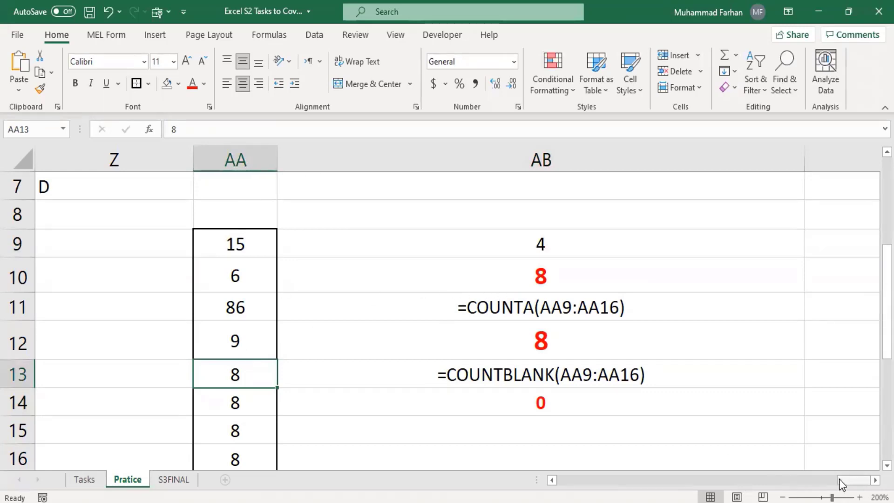
{"action": "left_click_drag", "start_coordinate": [839, 479], "coordinate": [656, 482]}
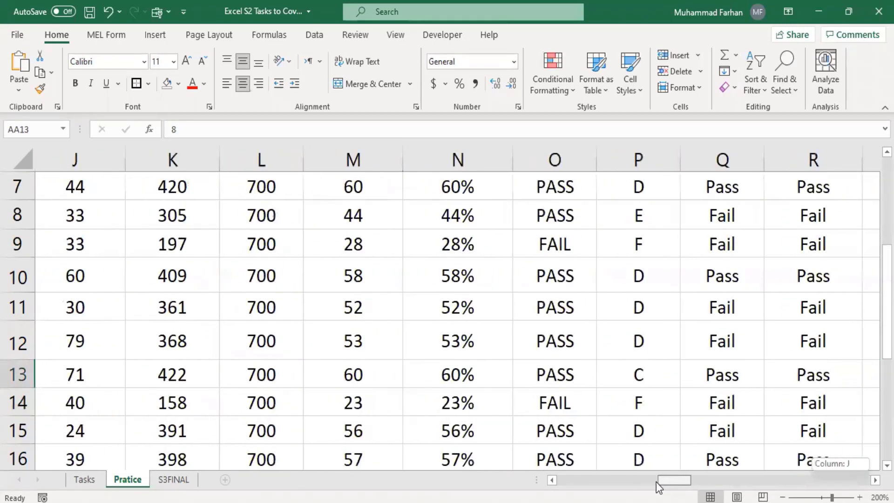
{"action": "scroll", "coordinate": [698, 385], "scroll_direction": "down", "scroll_amount": 2}
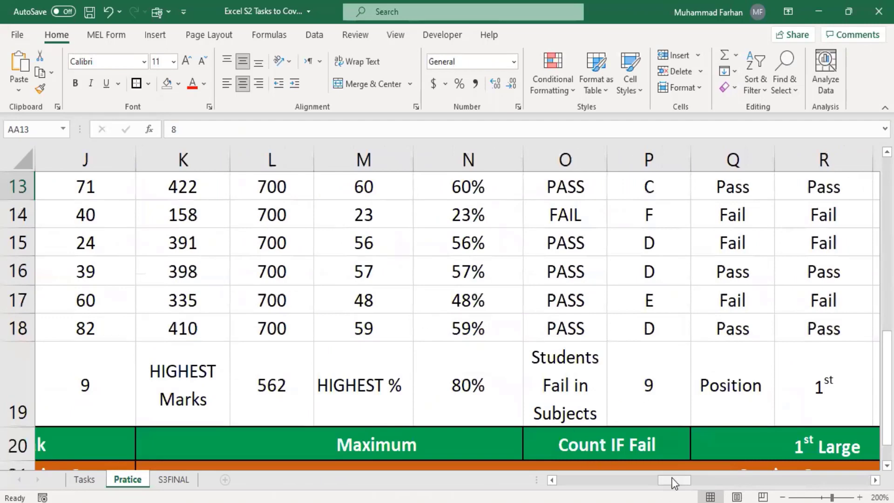
{"action": "left_click", "coordinate": [628, 436]}
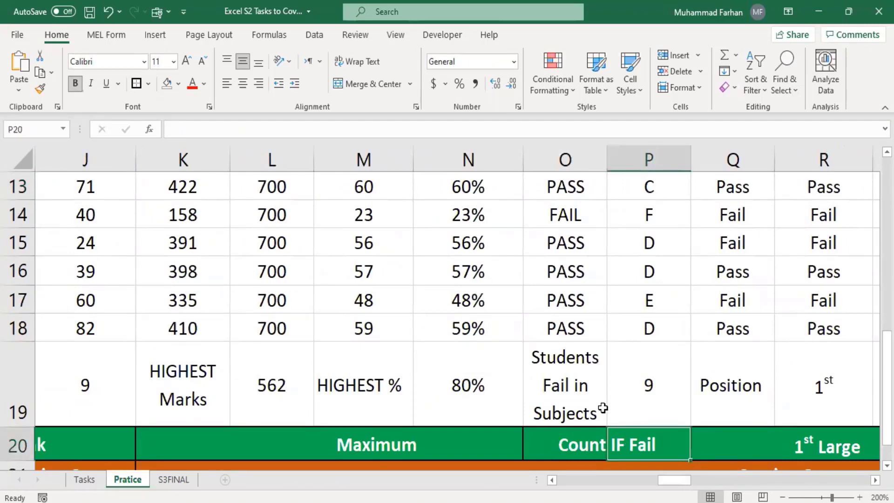
{"action": "left_click", "coordinate": [652, 392]}
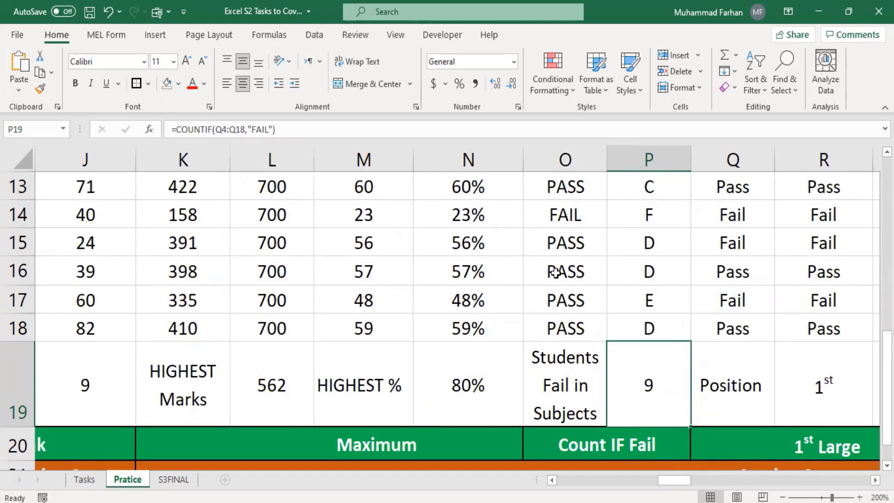
{"action": "scroll", "coordinate": [557, 275], "scroll_direction": "up", "scroll_amount": 1}
{"action": "scroll", "coordinate": [573, 298], "scroll_direction": "down", "scroll_amount": 2}
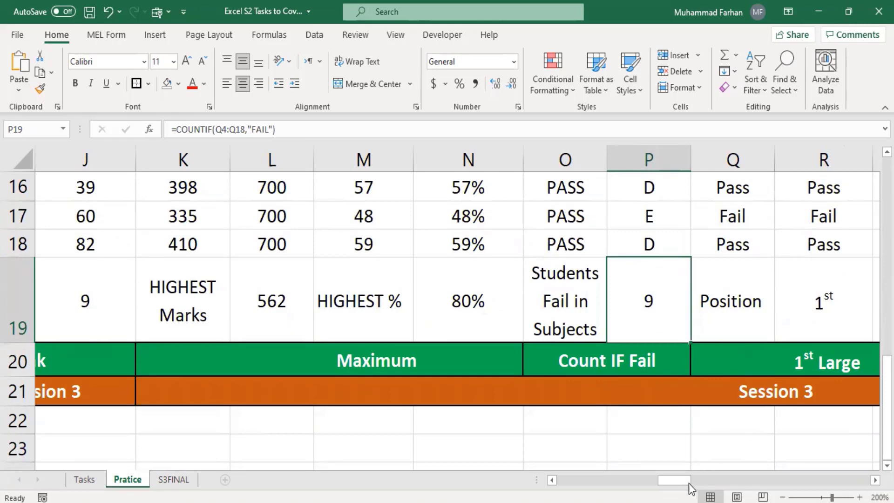
{"action": "mouse_move", "coordinate": [689, 484]}
{"action": "left_mouse_down"}
{"action": "mouse_move", "coordinate": [726, 485]}
{"action": "mouse_move", "coordinate": [707, 479]}
{"action": "left_mouse_up"}
{"action": "scroll", "coordinate": [326, 226], "scroll_direction": "up", "scroll_amount": 5}
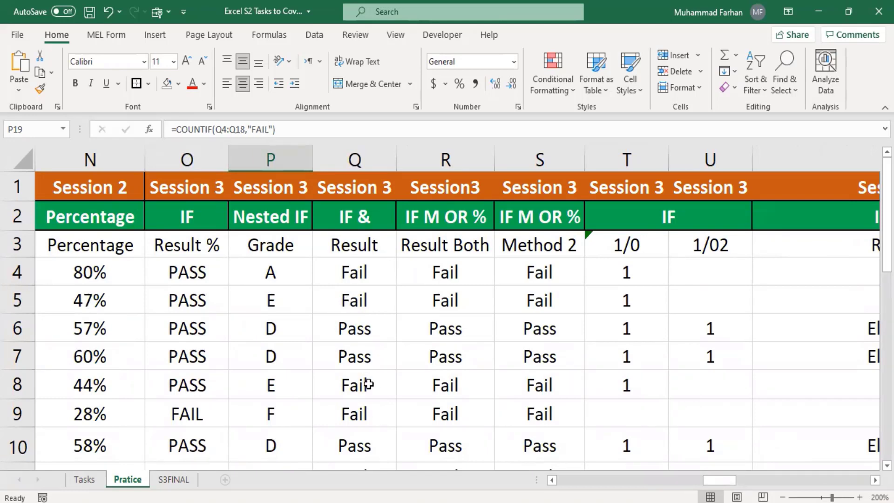
{"action": "scroll", "coordinate": [795, 360], "scroll_direction": "down", "scroll_amount": 5}
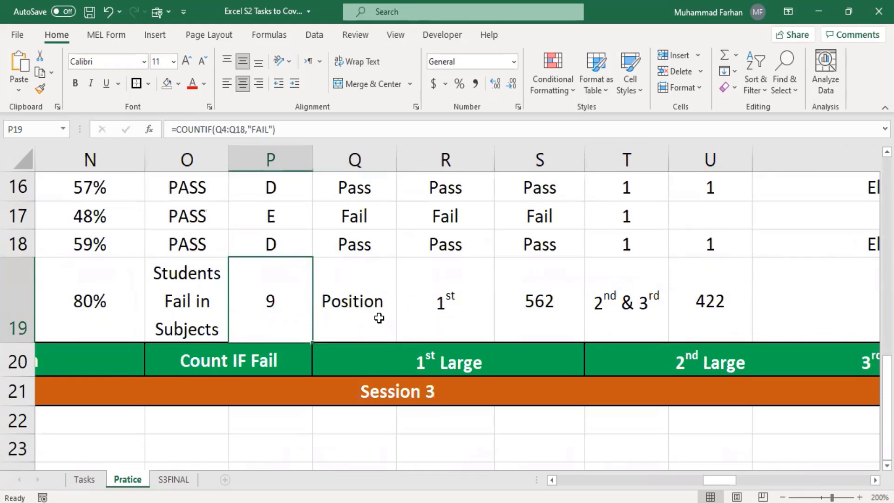
{"action": "left_click_drag", "start_coordinate": [730, 481], "coordinate": [853, 490]}
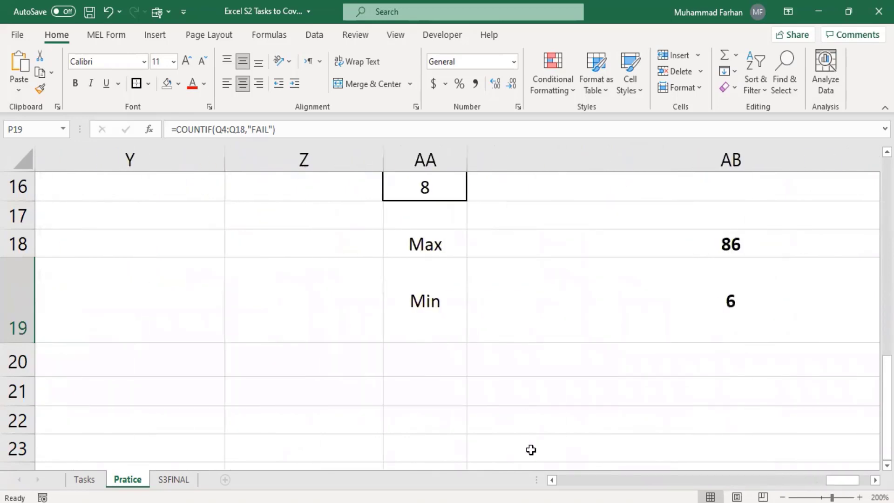
{"action": "scroll", "coordinate": [436, 365], "scroll_direction": "up", "scroll_amount": 1}
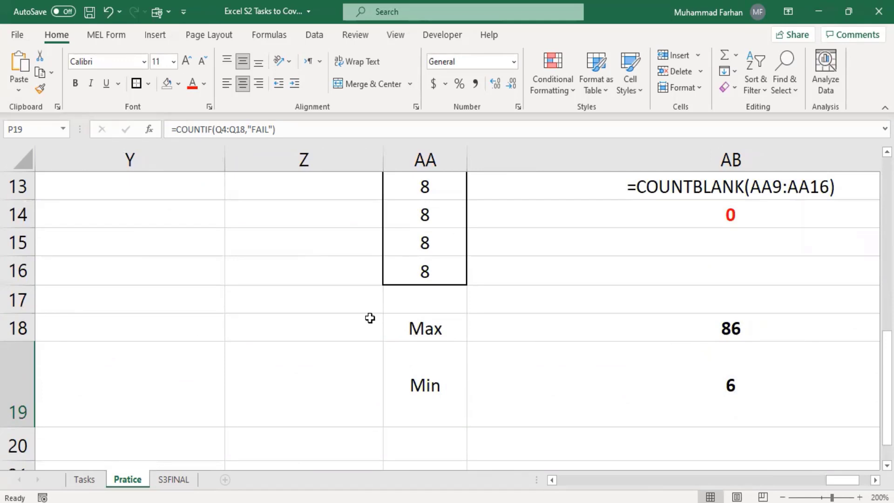
{"action": "scroll", "coordinate": [394, 344], "scroll_direction": "up", "scroll_amount": 1}
{"action": "scroll", "coordinate": [395, 346], "scroll_direction": "up", "scroll_amount": 1}
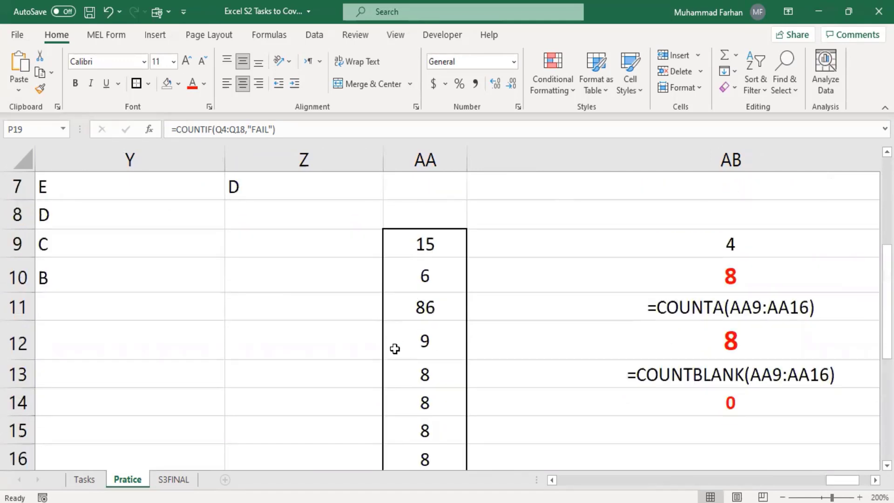
Enter =LARGE(AA9:AA16,1) in Z9 to return the largest sample value
{"action": "left_click", "coordinate": [282, 237]}
{"action": "type", "text": "="}
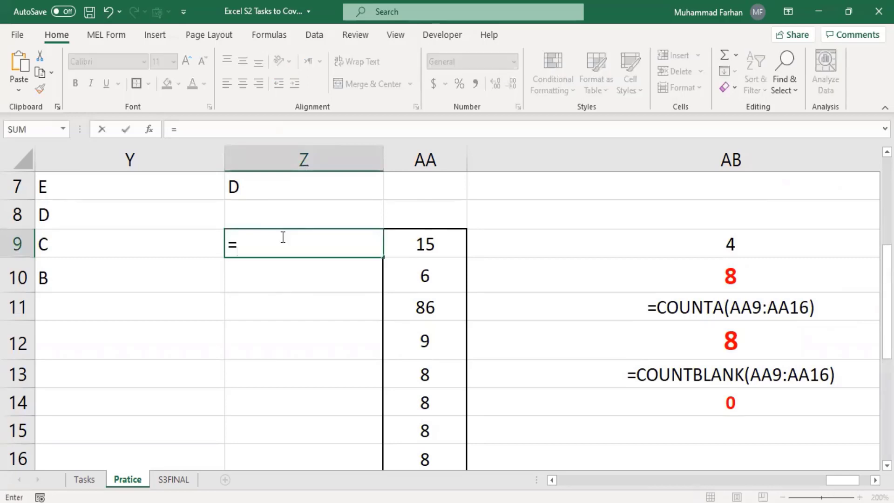
{"action": "type", "text": "r"}
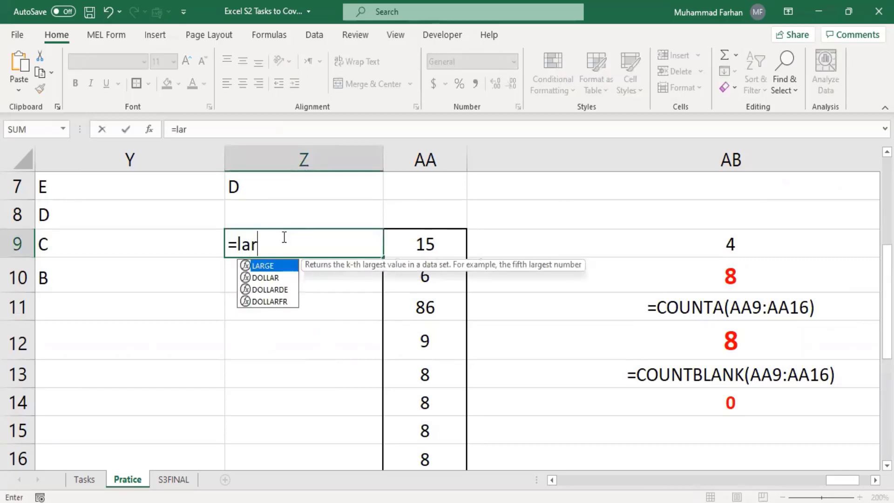
{"action": "type", "text": "ge("}
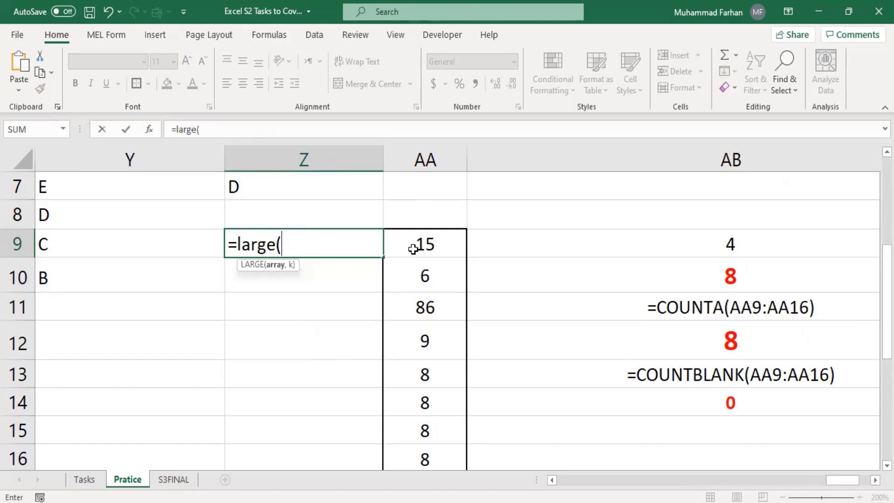
{"action": "left_click_drag", "start_coordinate": [413, 247], "coordinate": [414, 461]}
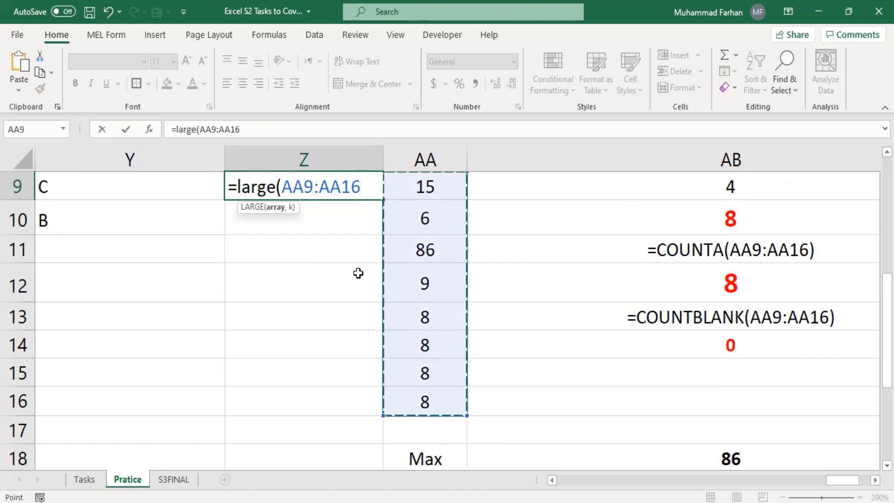
{"action": "type", "text": ","}
{"action": "scroll", "coordinate": [358, 273], "scroll_direction": "up", "scroll_amount": 1}
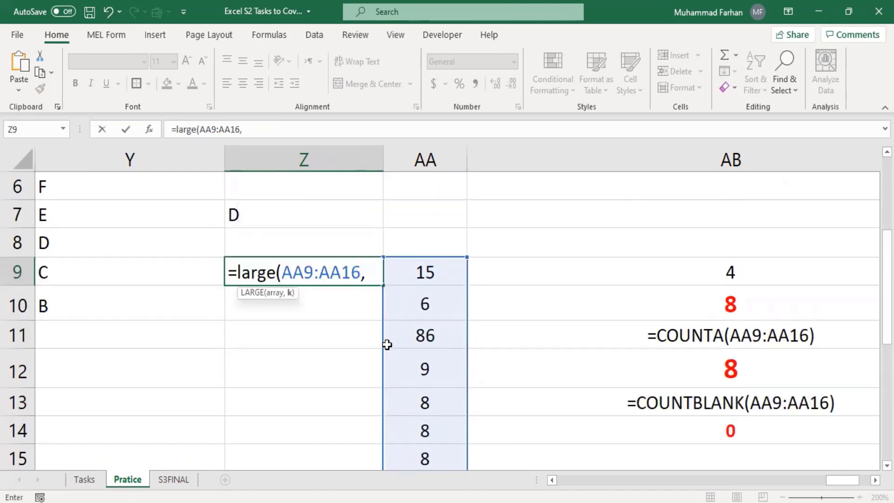
{"action": "type", "text": "1_"}
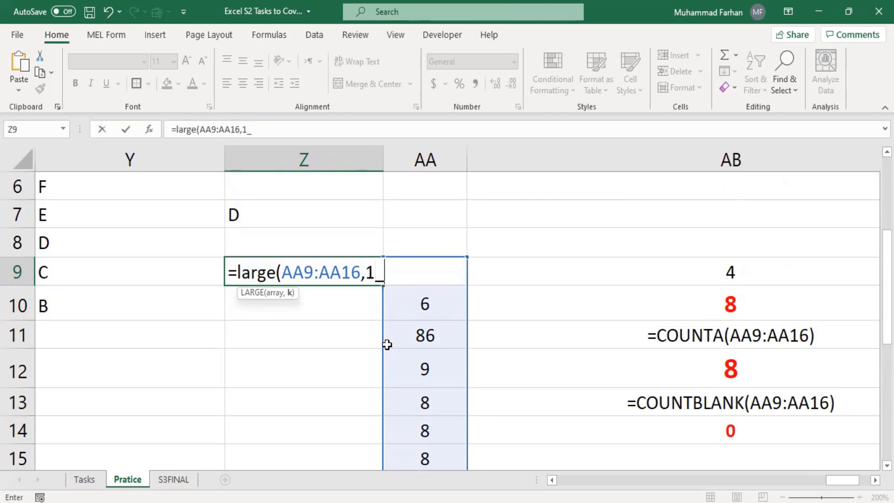
{"action": "key", "text": "BackSpace"}
{"action": "type", "text": ")"}
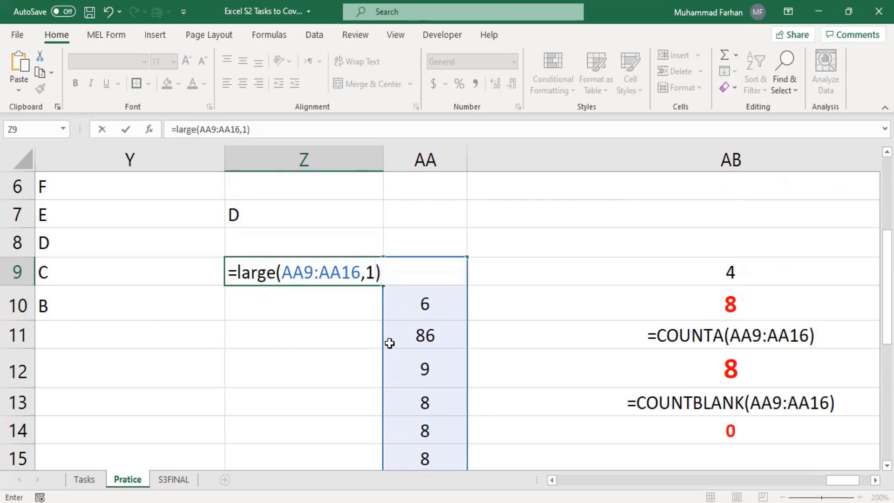
{"action": "key", "text": "Return"}
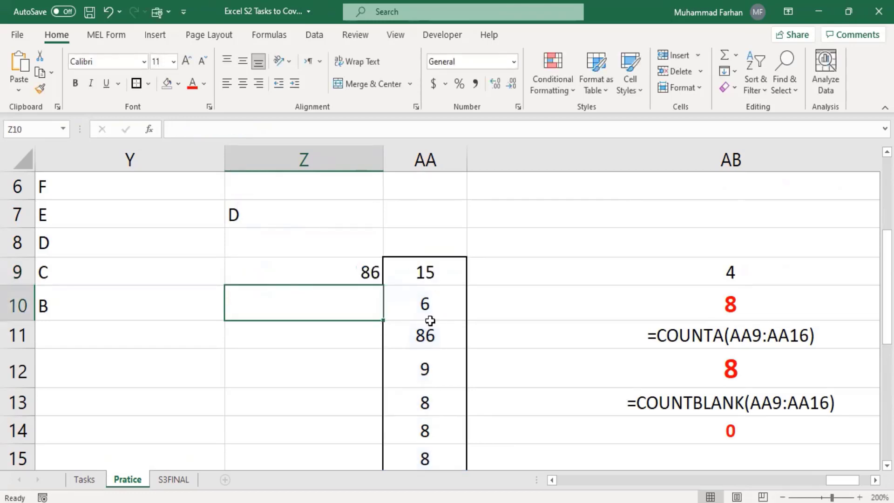
Check the 86 in AA11 and centre the result in Z9
{"action": "left_click", "coordinate": [428, 335]}
{"action": "scroll", "coordinate": [461, 312], "scroll_direction": "down", "scroll_amount": 1}
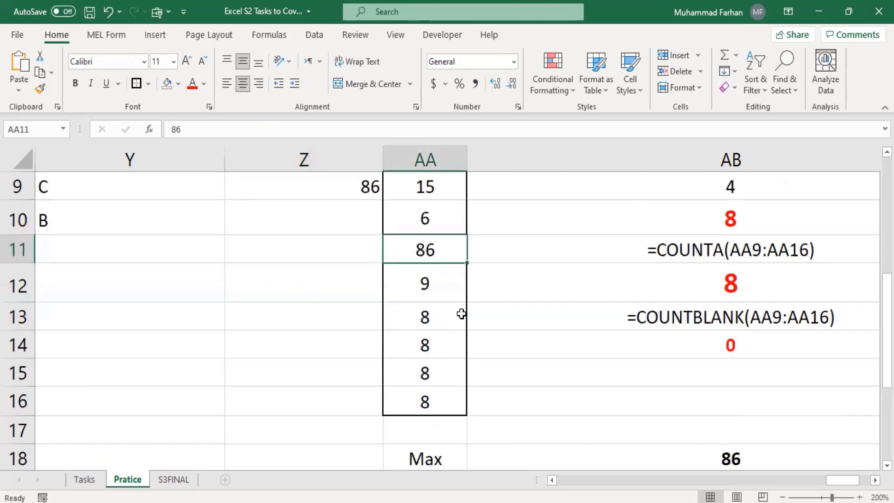
{"action": "scroll", "coordinate": [461, 312], "scroll_direction": "up", "scroll_amount": 1}
{"action": "left_click", "coordinate": [345, 276]}
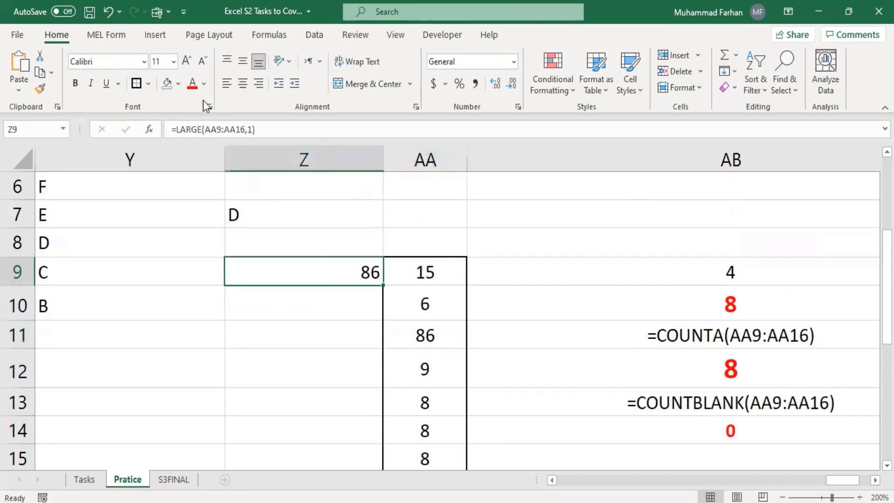
{"action": "left_click", "coordinate": [242, 84]}
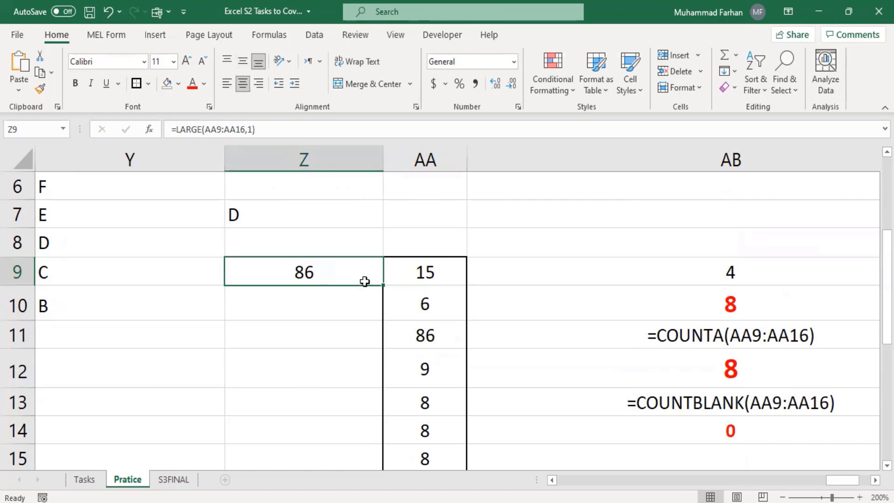
Fill Z9's formula down to Z10 and change its rank to 2
{"action": "left_click_drag", "start_coordinate": [384, 288], "coordinate": [387, 322]}
{"action": "left_click", "coordinate": [307, 296]}
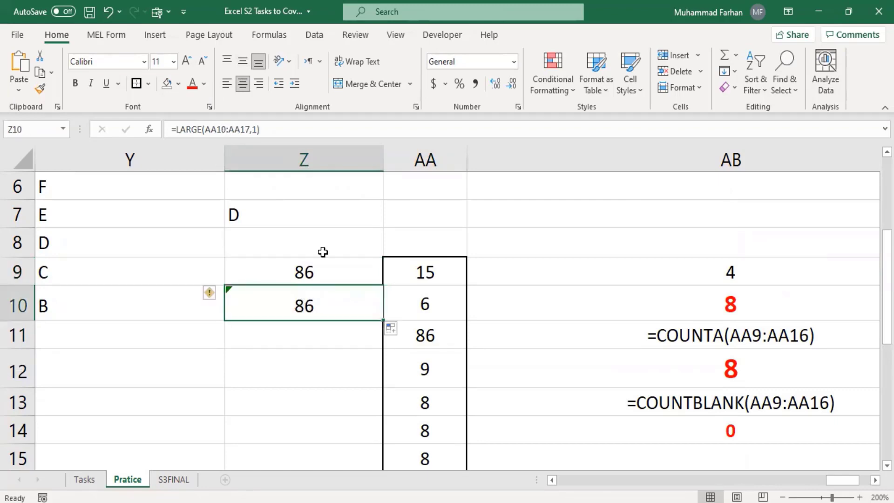
{"action": "left_click", "coordinate": [257, 129]}
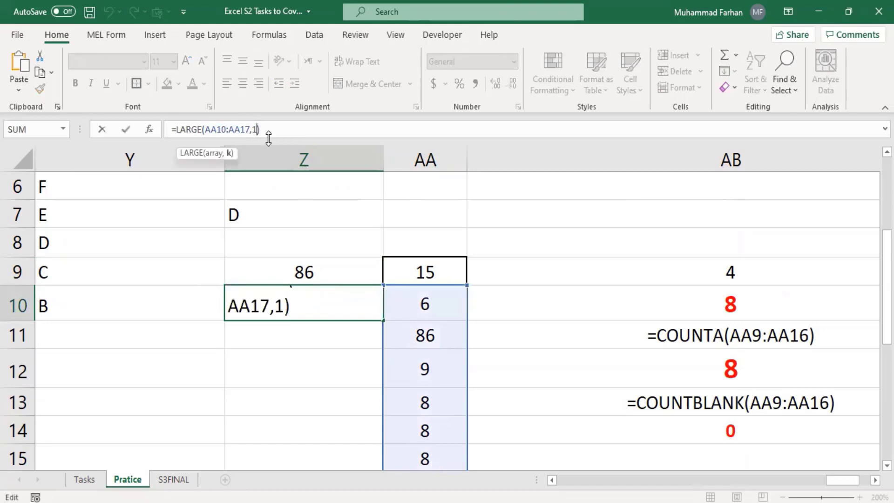
{"action": "key", "text": "BackSpace"}
{"action": "type", "text": "2"}
{"action": "key", "text": "Return"}
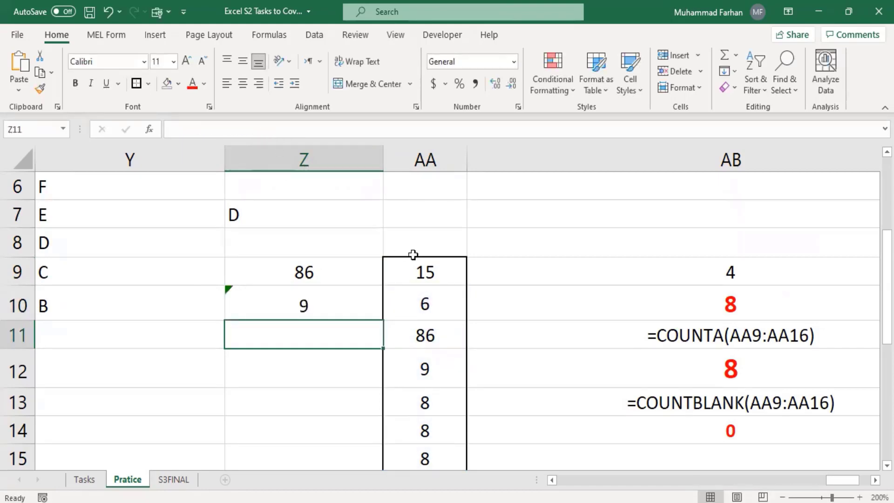
Correct Z10's shifted range from AA10:AA17 back to AA9:AA16
{"action": "scroll", "coordinate": [433, 336], "scroll_direction": "down", "scroll_amount": 1}
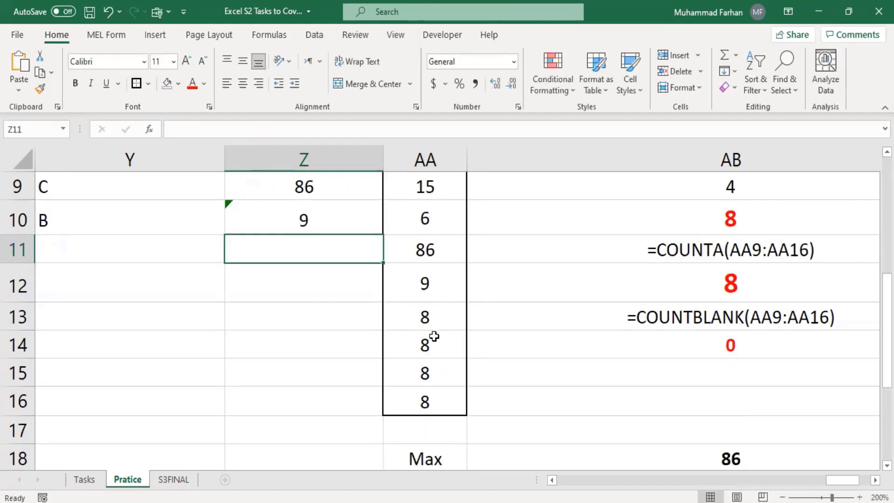
{"action": "scroll", "coordinate": [433, 333], "scroll_direction": "up", "scroll_amount": 1}
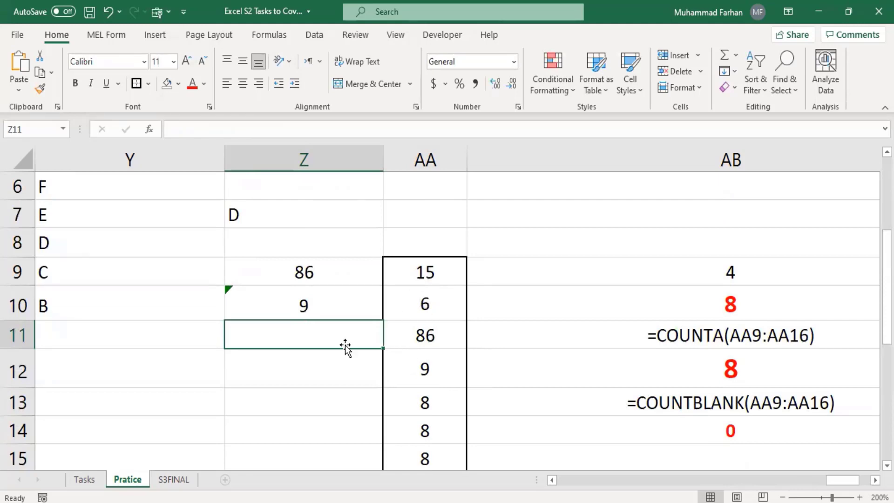
{"action": "left_click", "coordinate": [345, 275]}
{"action": "left_click", "coordinate": [345, 310]}
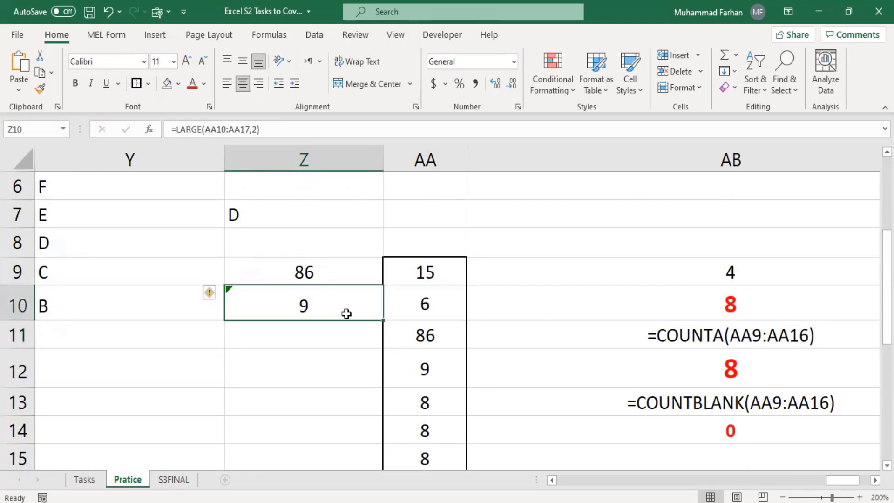
{"action": "left_click", "coordinate": [226, 123]}
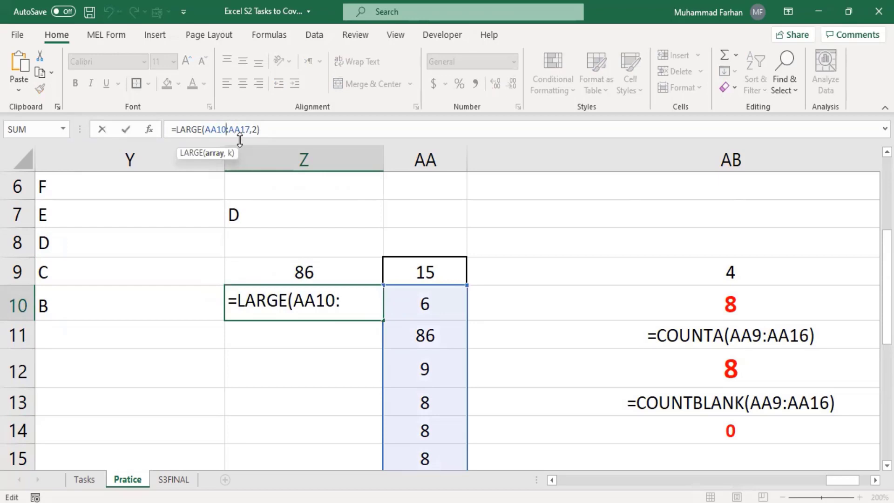
{"action": "key", "text": "BackSpace"}
{"action": "key", "text": "BackSpace"}
{"action": "type", "text": "9"}
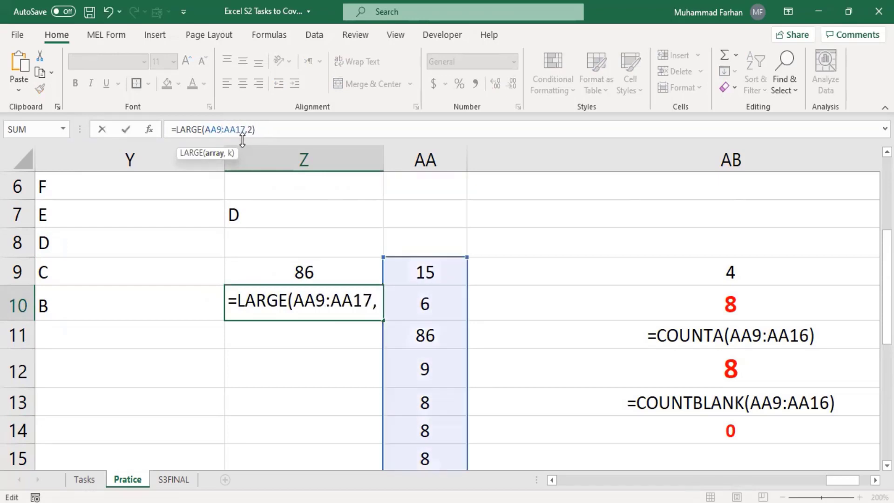
{"action": "left_click", "coordinate": [246, 130]}
{"action": "key", "text": "BackSpace"}
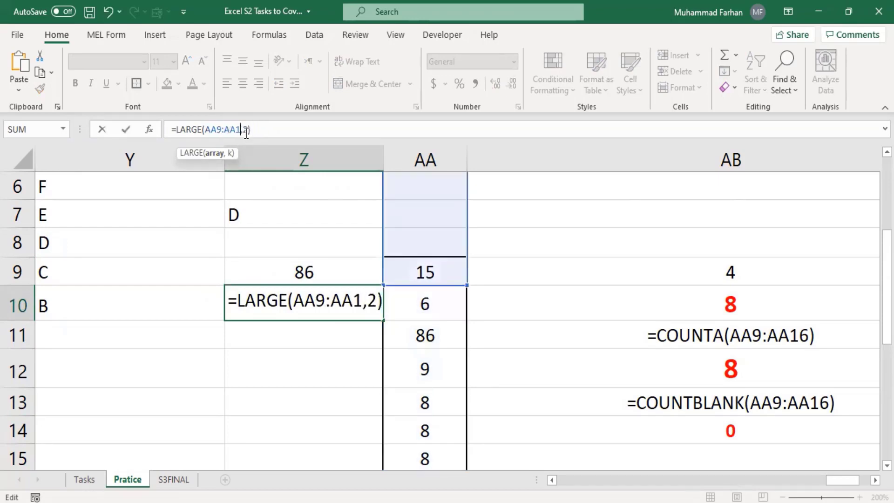
{"action": "type", "text": "6"}
{"action": "scroll", "coordinate": [483, 301], "scroll_direction": "down", "scroll_amount": 2}
{"action": "scroll", "coordinate": [482, 302], "scroll_direction": "up", "scroll_amount": 1}
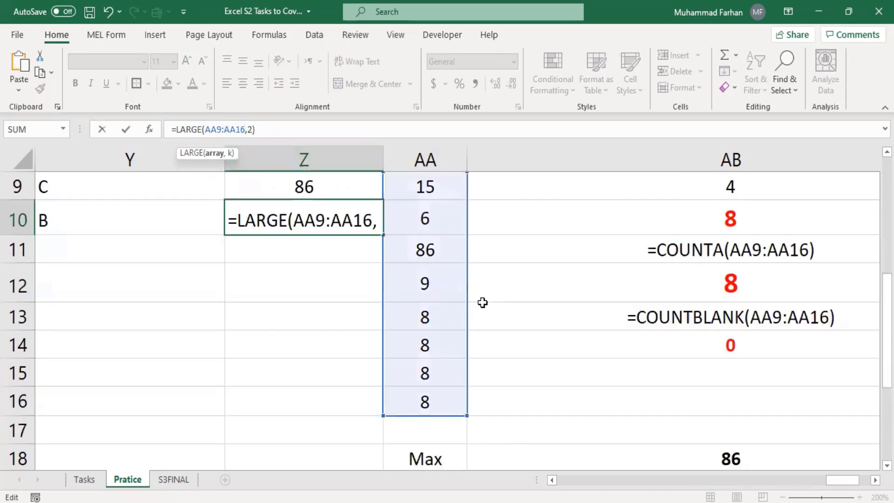
{"action": "scroll", "coordinate": [479, 306], "scroll_direction": "up", "scroll_amount": 1}
{"action": "key", "text": "Return"}
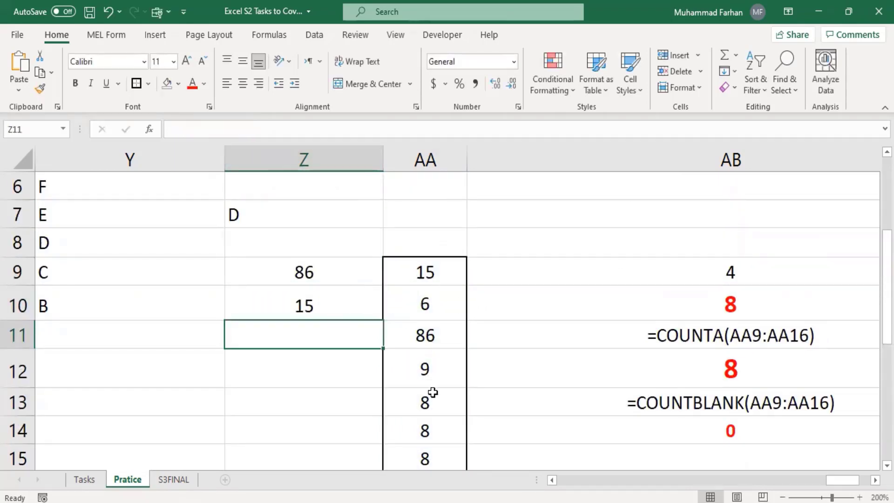
Lock Z10's range as absolute: =LARGE($AA$9:$AA$16,2)
{"action": "left_click", "coordinate": [416, 293]}
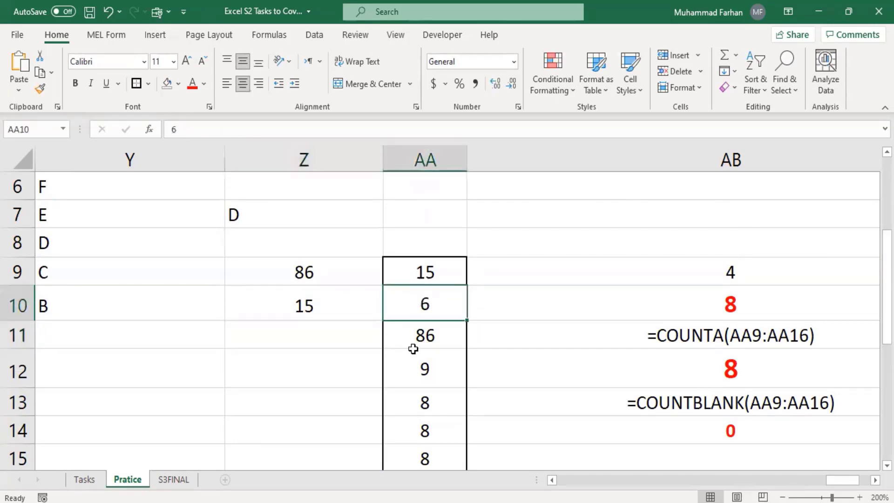
{"action": "left_click", "coordinate": [305, 307]}
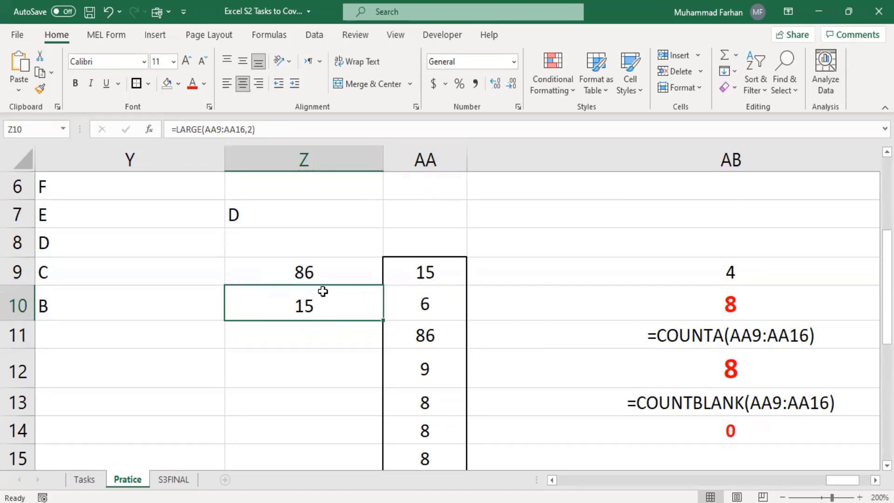
{"action": "left_click", "coordinate": [220, 134]}
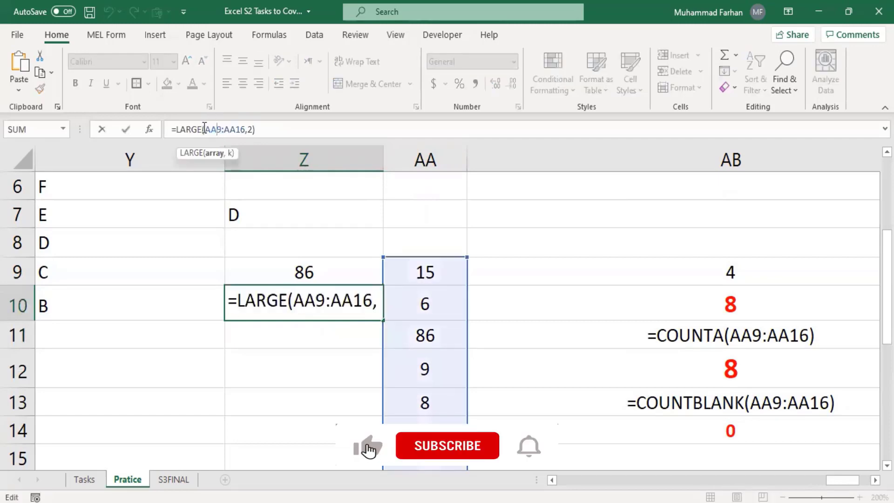
{"action": "left_click", "coordinate": [205, 132]}
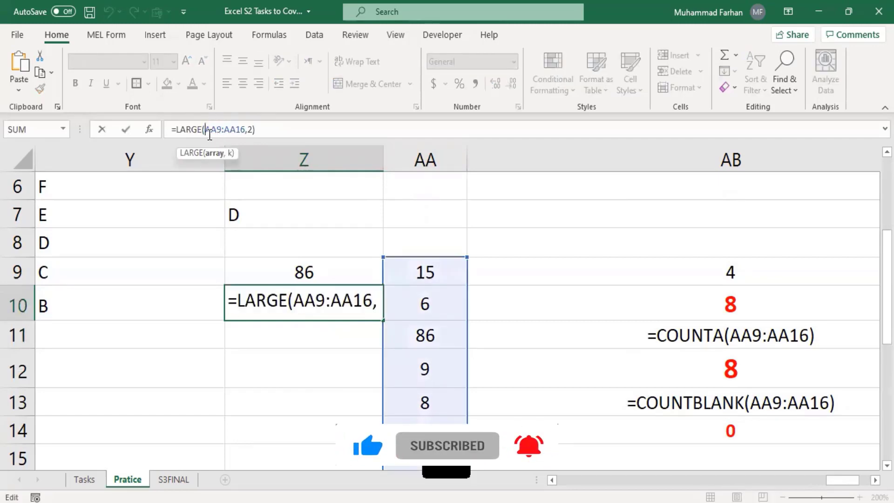
{"action": "left_click", "coordinate": [213, 133]}
{"action": "key", "text": "F4"}
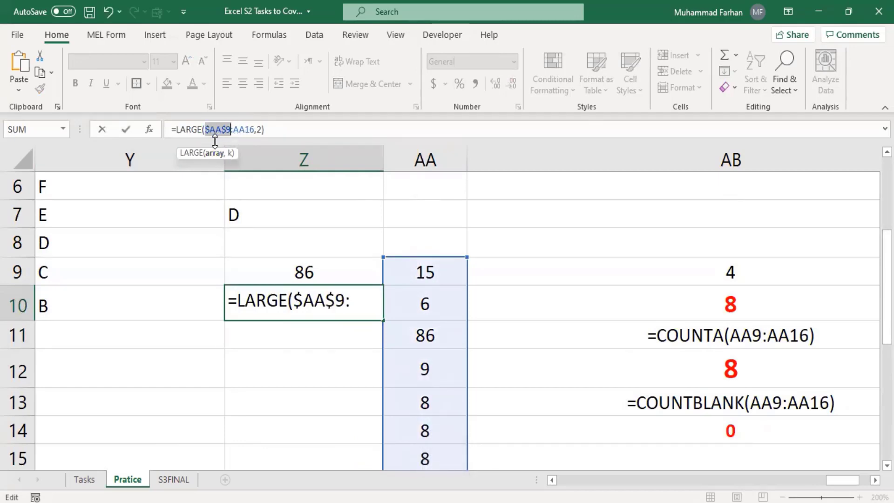
{"action": "left_click", "coordinate": [235, 130]}
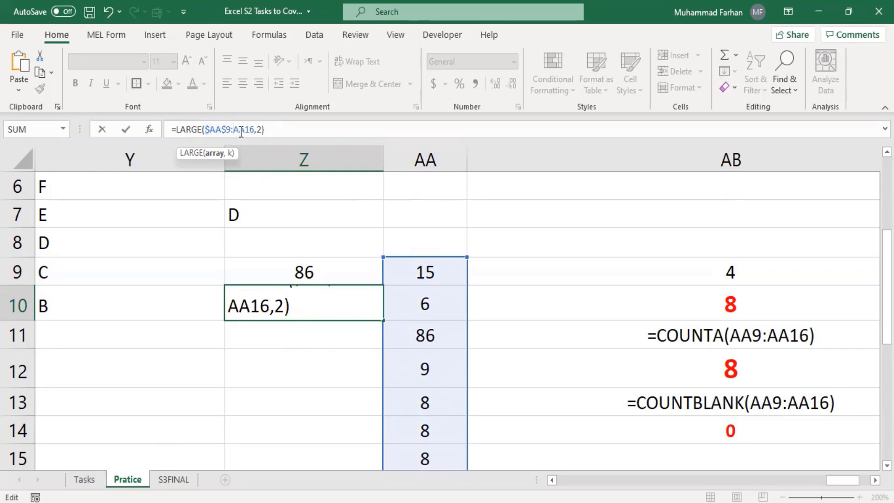
{"action": "key", "text": "F4"}
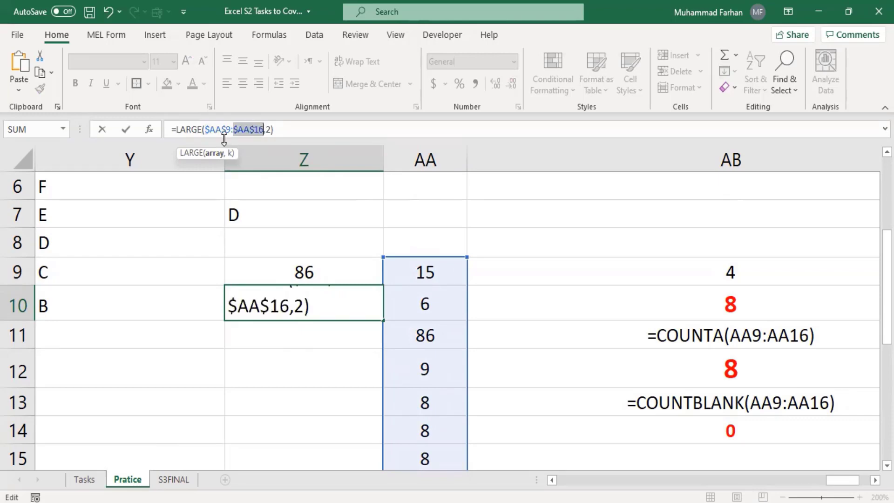
{"action": "left_click", "coordinate": [288, 128]}
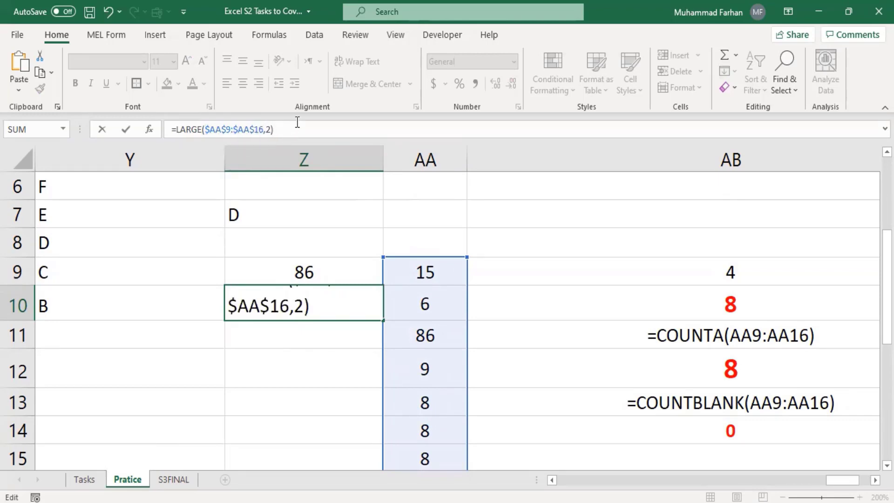
{"action": "key", "text": "Return"}
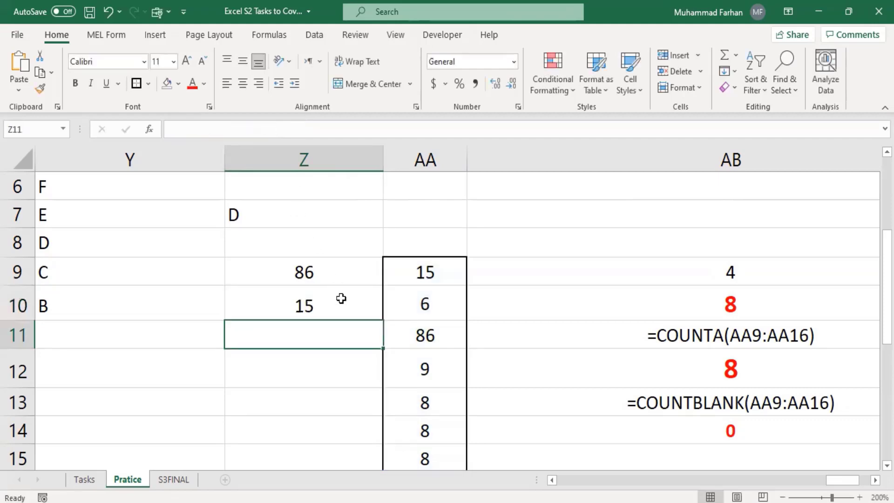
Fill Z10 down to Z11 and change the rank to 3
{"action": "left_click", "coordinate": [354, 303]}
{"action": "left_click_drag", "start_coordinate": [385, 321], "coordinate": [385, 348]}
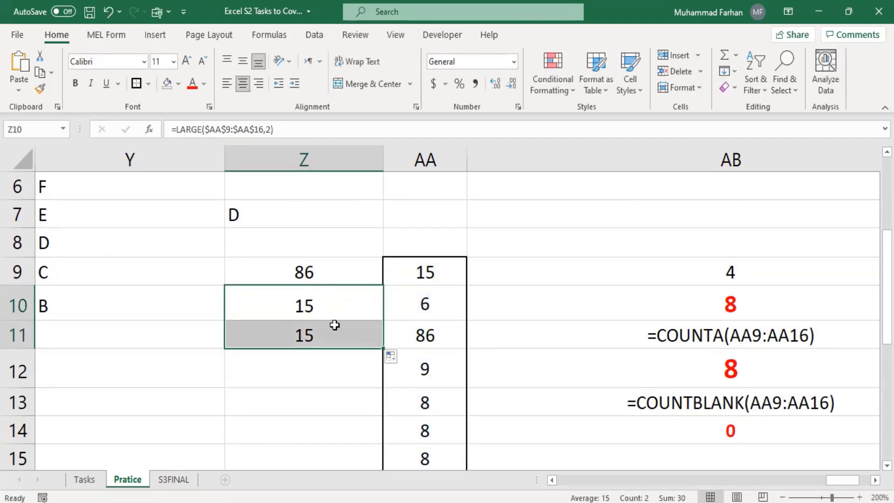
{"action": "left_click", "coordinate": [321, 301]}
{"action": "left_click", "coordinate": [305, 253]}
{"action": "left_click", "coordinate": [320, 272]}
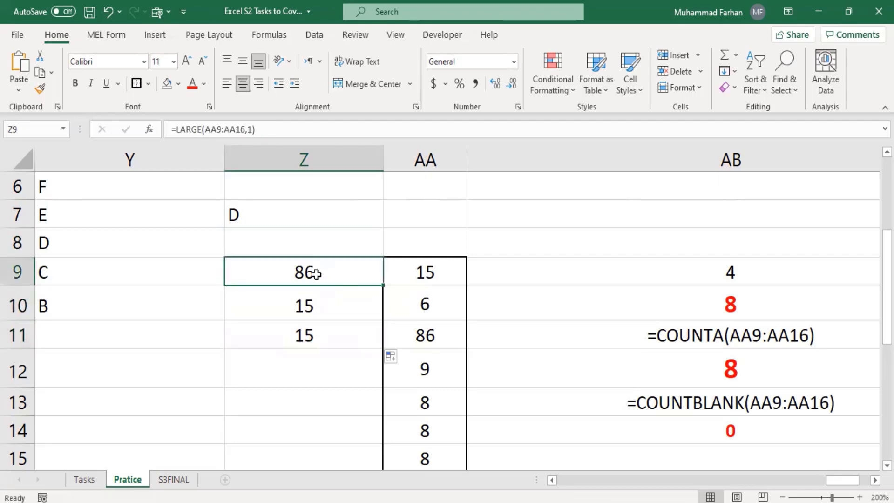
{"action": "left_click", "coordinate": [337, 323]}
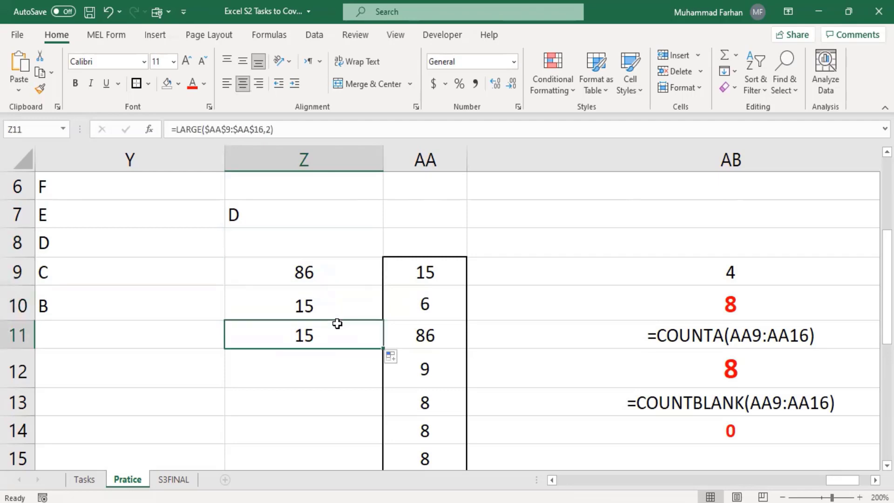
{"action": "left_click", "coordinate": [271, 130]}
{"action": "key", "text": "BackSpace"}
{"action": "type", "text": "3"}
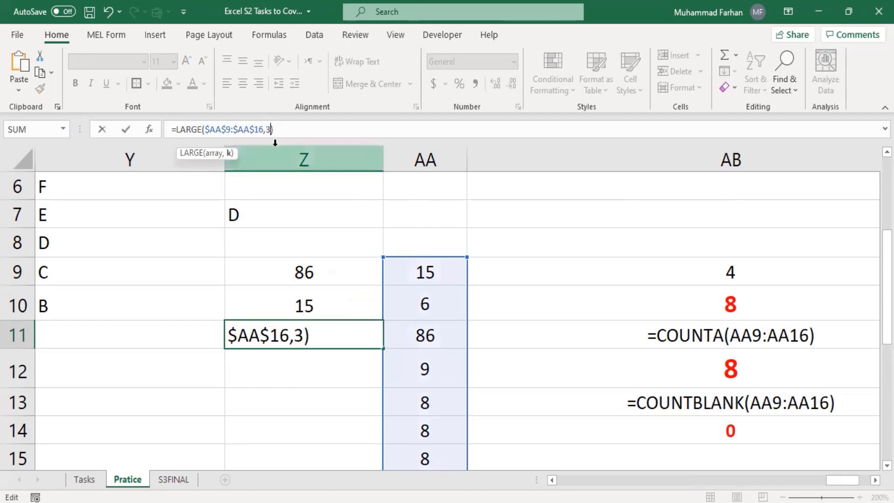
{"action": "key", "text": "Return"}
Review the top three results in Z9:Z11: 86, 15 and 9
{"action": "left_click", "coordinate": [339, 270]}
{"action": "left_click", "coordinate": [340, 306]}
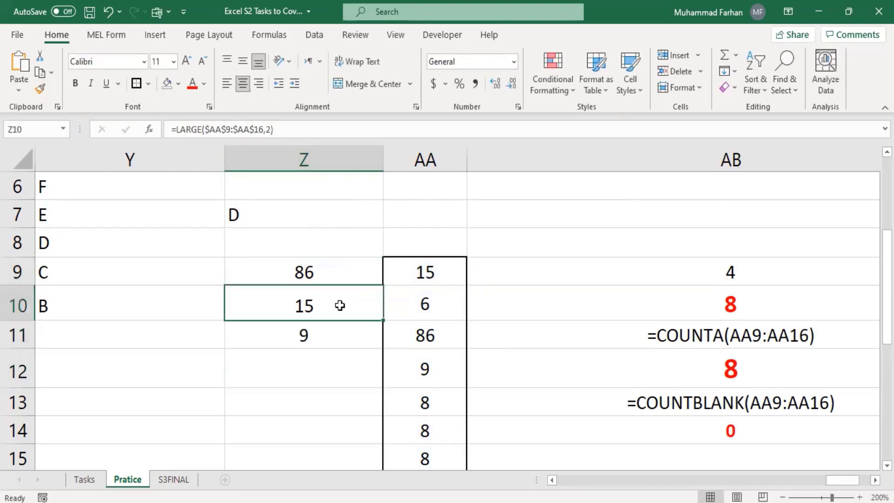
{"action": "left_click", "coordinate": [340, 334]}
{"action": "scroll", "coordinate": [413, 300], "scroll_direction": "down", "scroll_amount": 1}
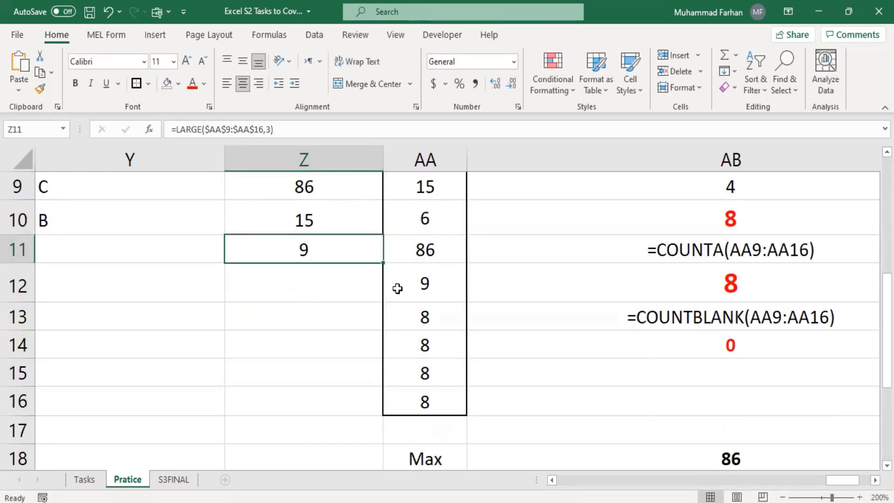
Enter =SMALL($AA$9:$AA$16,1) in Z12 with the range locked absolute
{"action": "left_click", "coordinate": [304, 283]}
{"action": "double_click", "coordinate": [303, 282]}
{"action": "type", "text": "="}
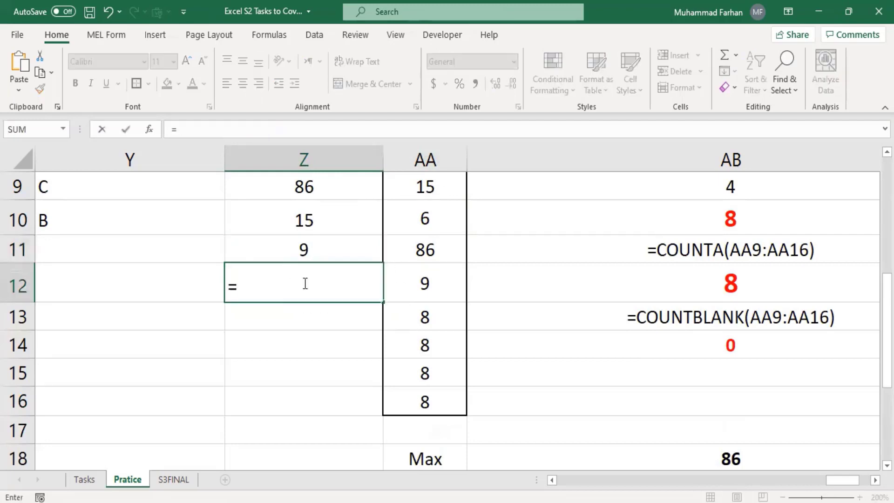
{"action": "type", "text": "smai"}
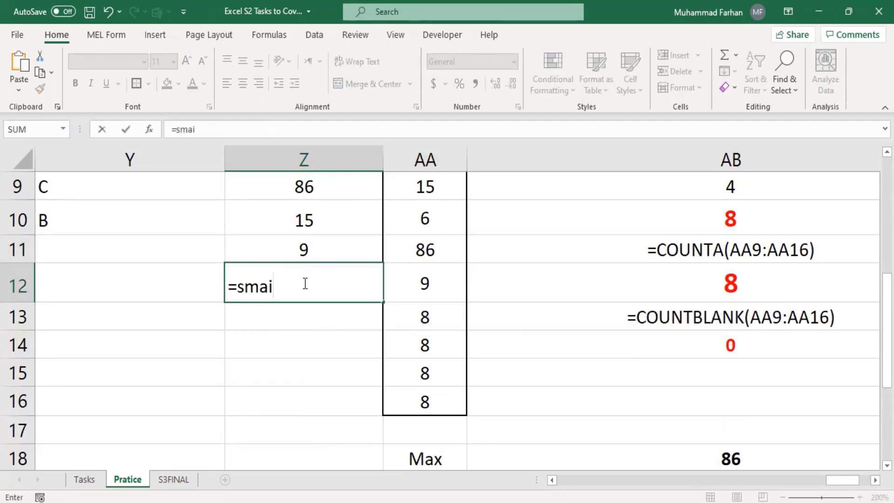
{"action": "key", "text": "BackSpace"}
{"action": "type", "text": "ll"}
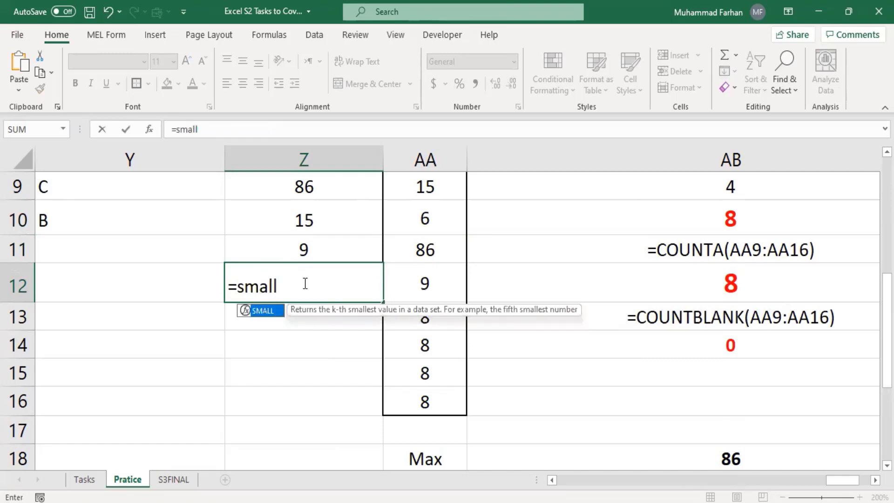
{"action": "type", "text": "("}
{"action": "scroll", "coordinate": [443, 297], "scroll_direction": "up", "scroll_amount": 2}
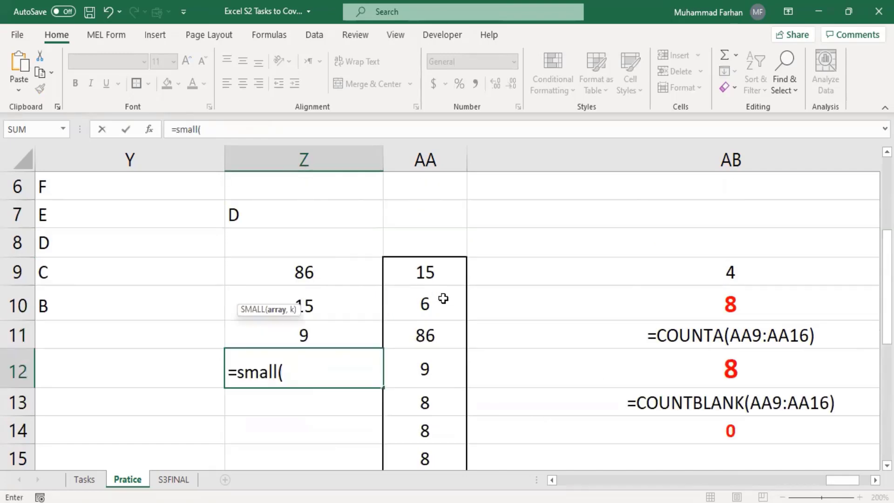
{"action": "left_click_drag", "start_coordinate": [443, 355], "coordinate": [427, 425]}
{"action": "key", "text": "F4"}
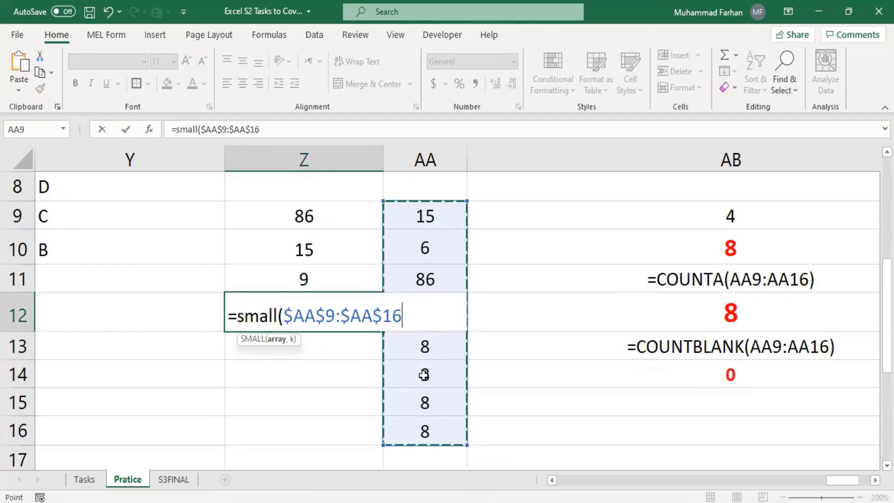
{"action": "left_click", "coordinate": [330, 124]}
{"action": "type", "text": ","}
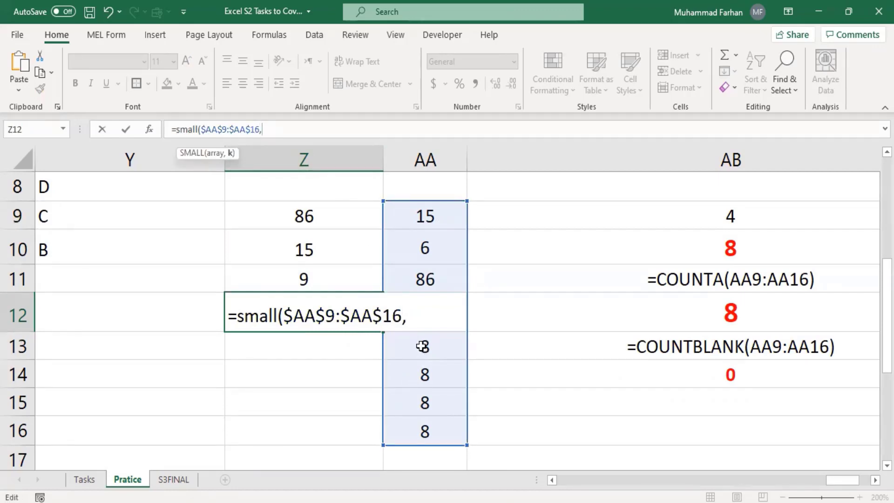
{"action": "type", "text": "1)"}
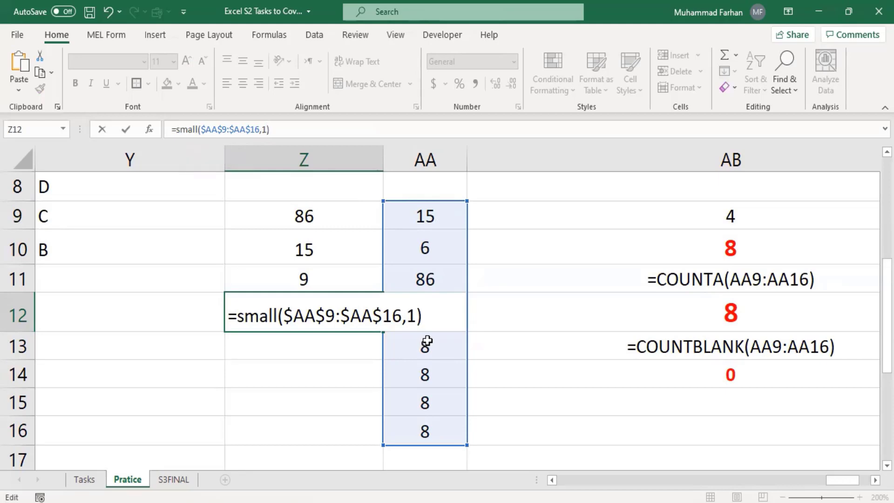
{"action": "key", "text": "Return"}
Centre the 6 in Z12 and fill the formula down to Z14
{"action": "left_click", "coordinate": [355, 310]}
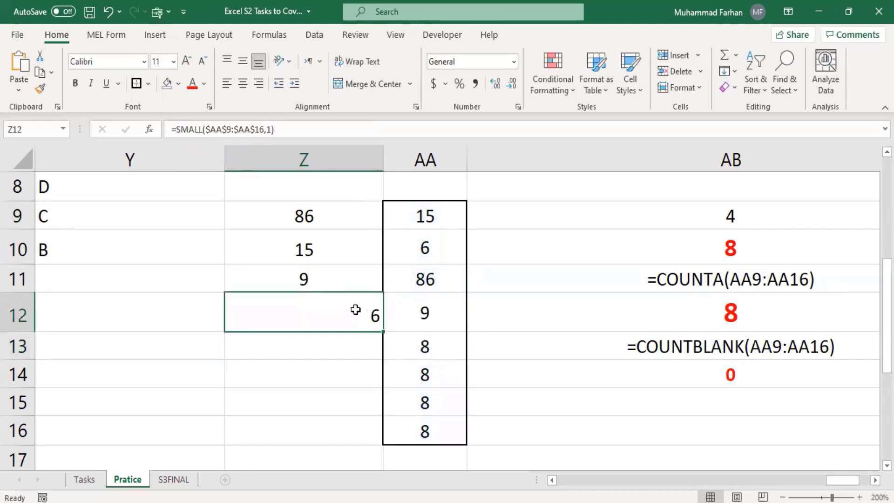
{"action": "left_click", "coordinate": [242, 84]}
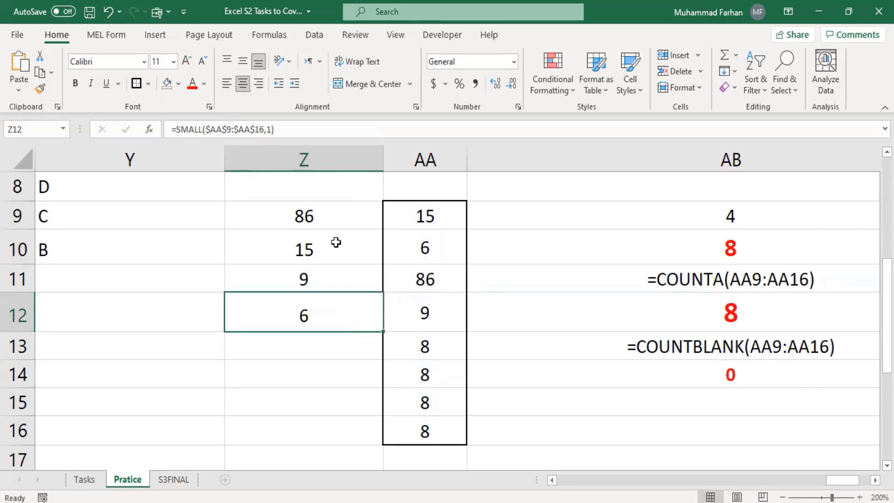
{"action": "left_click", "coordinate": [336, 216]}
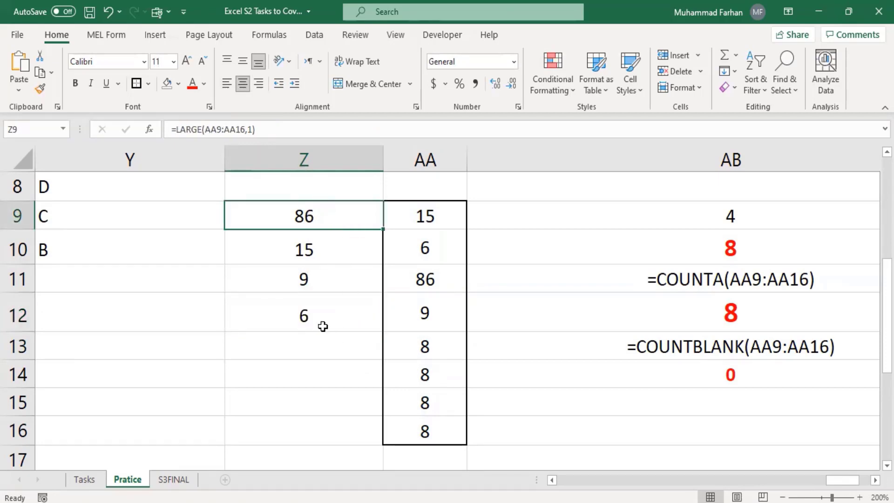
{"action": "left_click", "coordinate": [323, 327]}
{"action": "left_click_drag", "start_coordinate": [382, 332], "coordinate": [376, 382]}
Change k to 2 in Z13 and to 3 in Z14
{"action": "left_click", "coordinate": [329, 355]}
{"action": "left_click", "coordinate": [271, 135]}
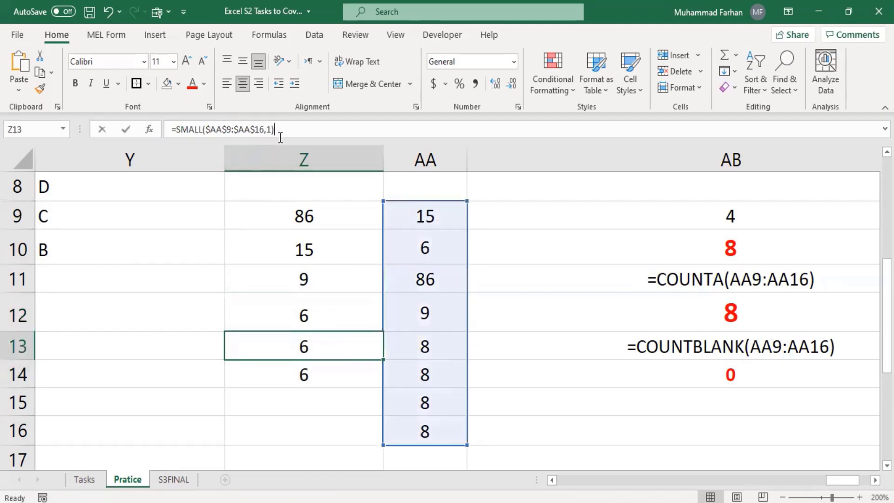
{"action": "key", "text": "BackSpace"}
{"action": "type", "text": "2"}
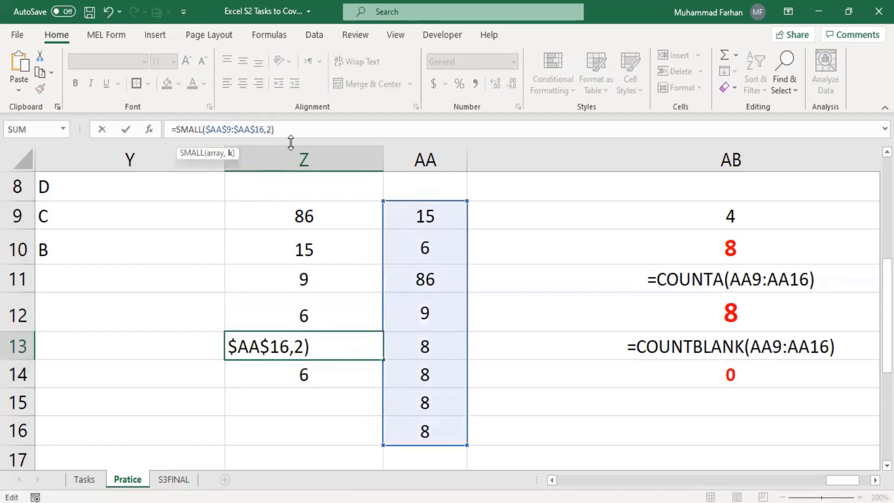
{"action": "key", "text": "Return"}
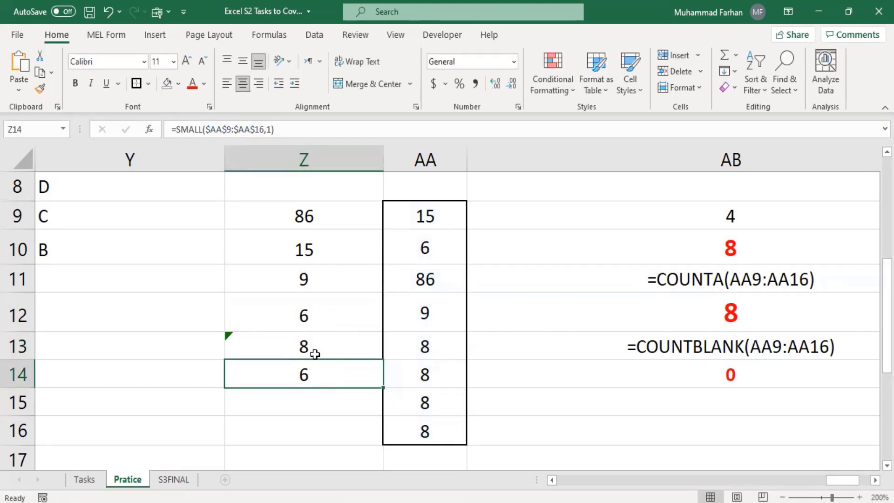
{"action": "left_click", "coordinate": [315, 354]}
{"action": "left_click", "coordinate": [315, 366]}
{"action": "left_click", "coordinate": [281, 135]}
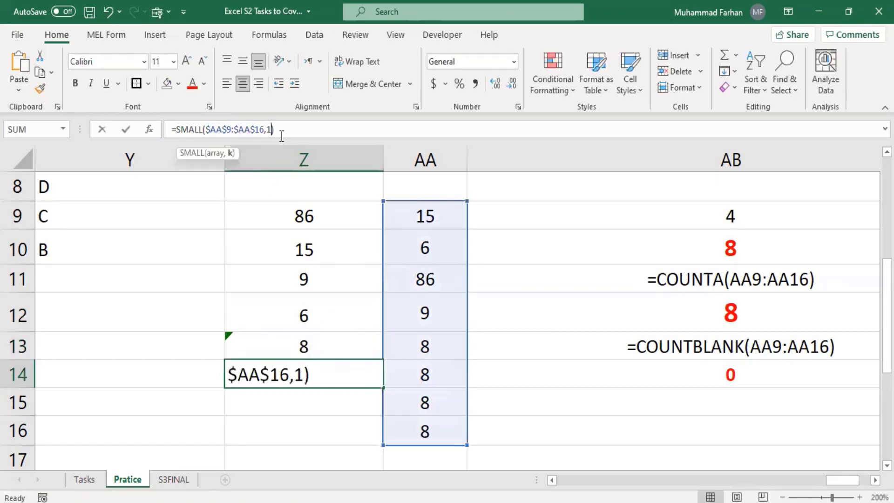
{"action": "key", "text": "BackSpace"}
{"action": "type", "text": "3"}
{"action": "key", "text": "Return"}
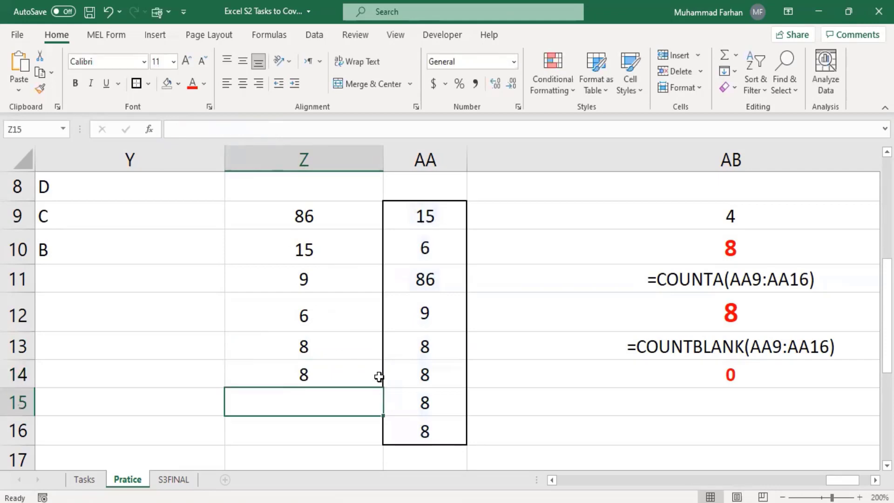
Review the SMALL formulas in Z12:Z14 returning 6, 8 and 8
{"action": "left_click", "coordinate": [349, 384]}
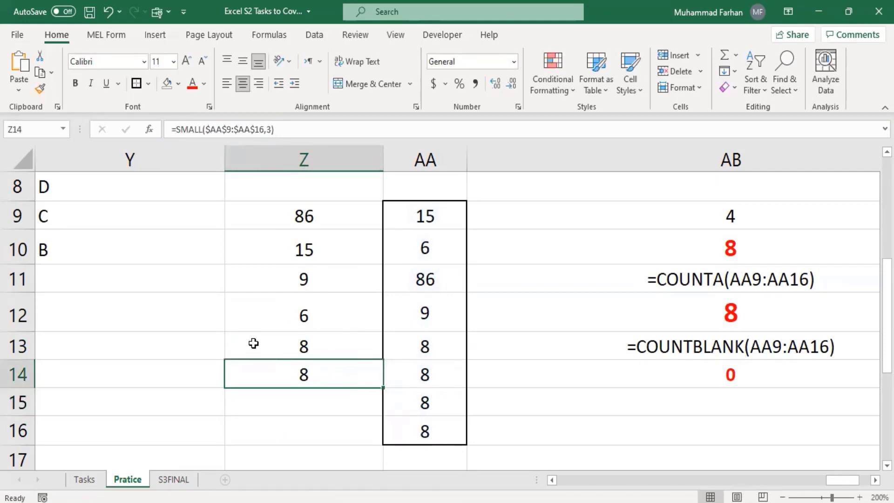
{"action": "left_click", "coordinate": [320, 354]}
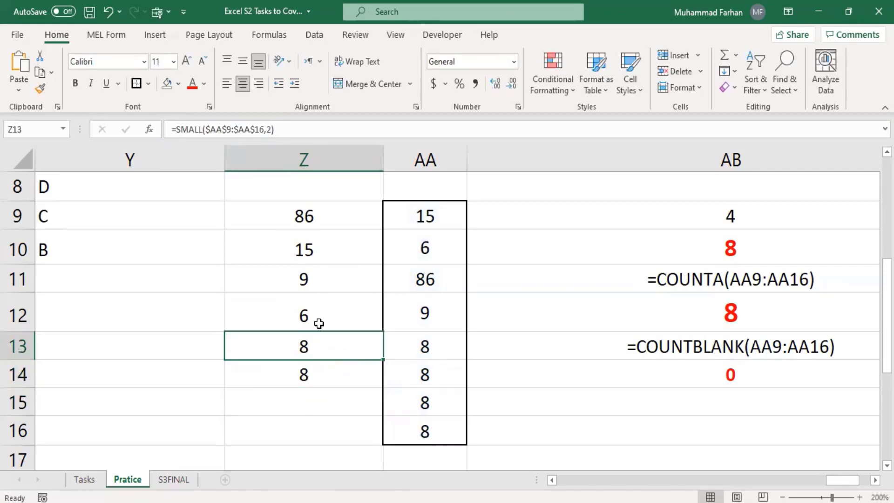
{"action": "left_click", "coordinate": [298, 317]}
{"action": "left_click", "coordinate": [317, 344]}
{"action": "left_click", "coordinate": [312, 385]}
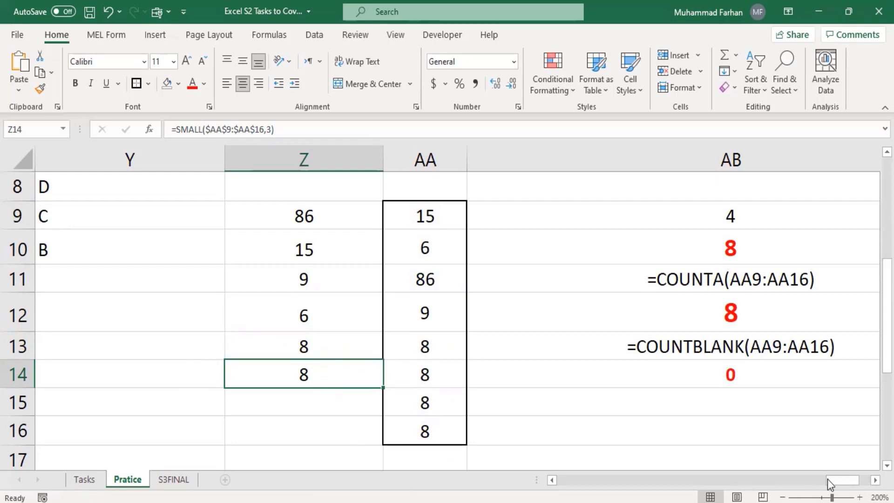
Inspect the LARGE(K4:K18,n) totals in S19, U19, V19 (562, 422, 420), then return top-left
{"action": "left_click_drag", "start_coordinate": [828, 484], "coordinate": [693, 480]}
{"action": "scroll", "coordinate": [685, 435], "scroll_direction": "down", "scroll_amount": 2}
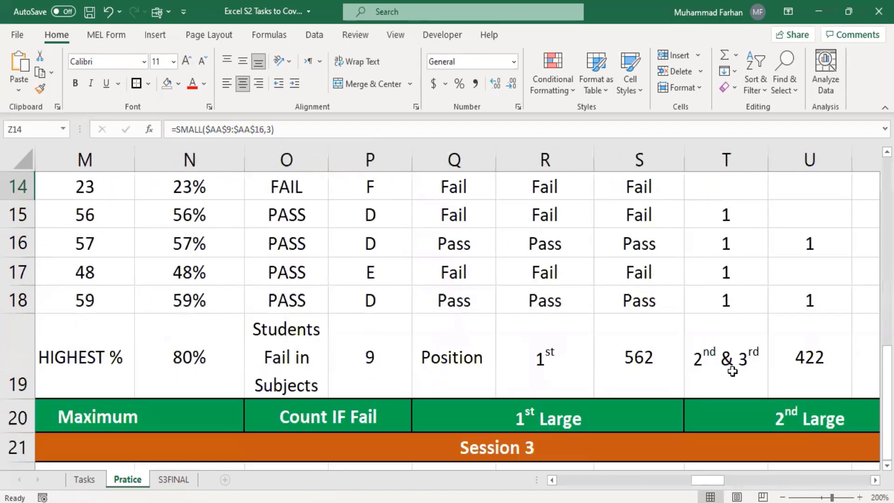
{"action": "scroll", "coordinate": [733, 372], "scroll_direction": "down", "scroll_amount": 3}
{"action": "scroll", "coordinate": [731, 375], "scroll_direction": "up", "scroll_amount": 4}
{"action": "scroll", "coordinate": [712, 397], "scroll_direction": "down", "scroll_amount": 1}
{"action": "left_click", "coordinate": [612, 382]}
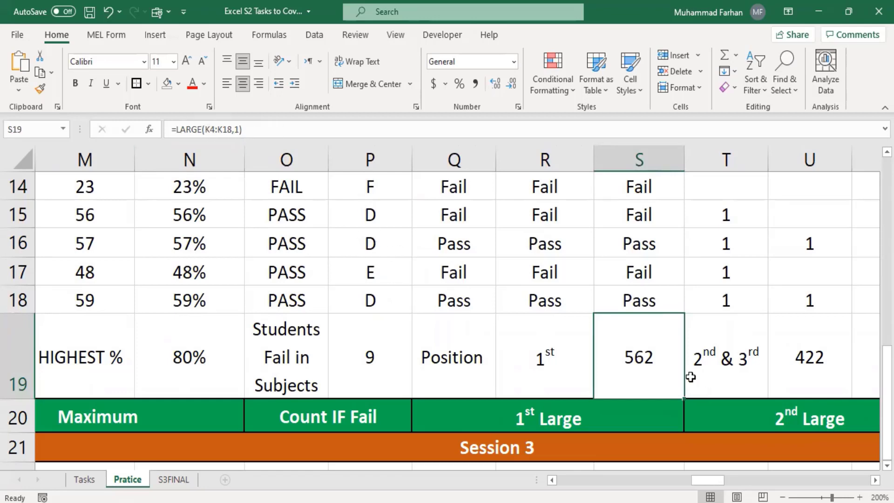
{"action": "left_click", "coordinate": [802, 362]}
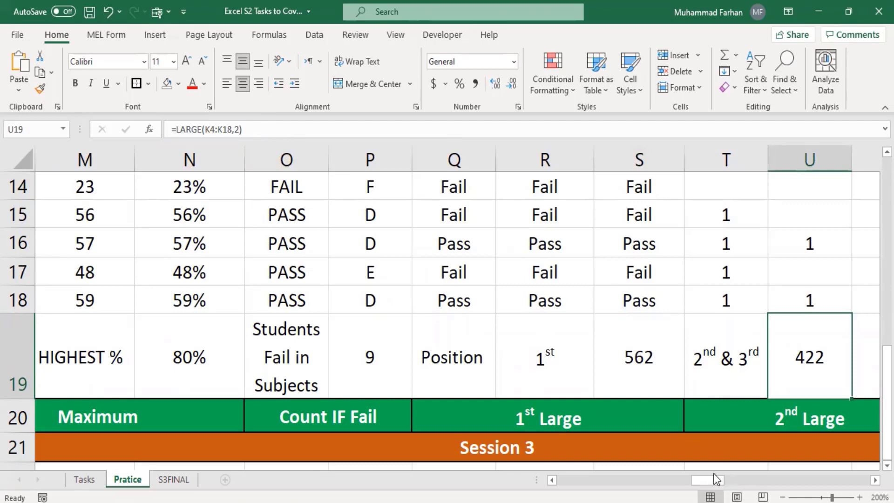
{"action": "left_click_drag", "start_coordinate": [717, 479], "coordinate": [752, 480]}
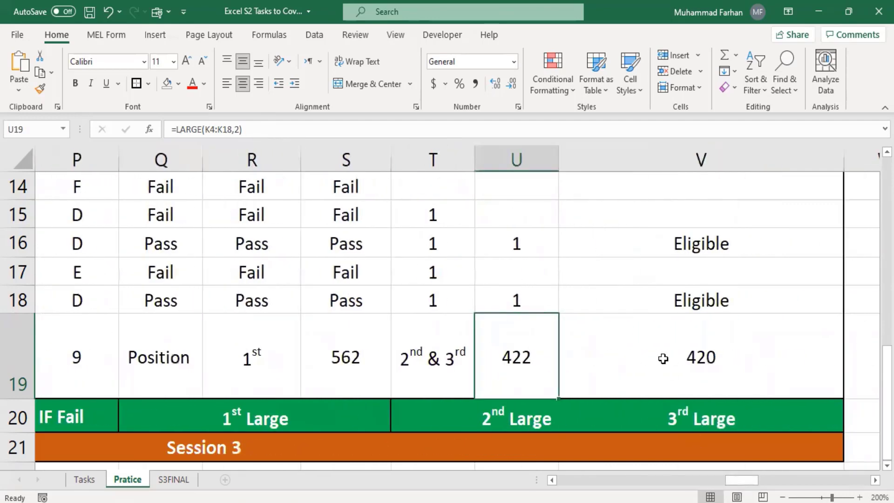
{"action": "left_click", "coordinate": [663, 358]}
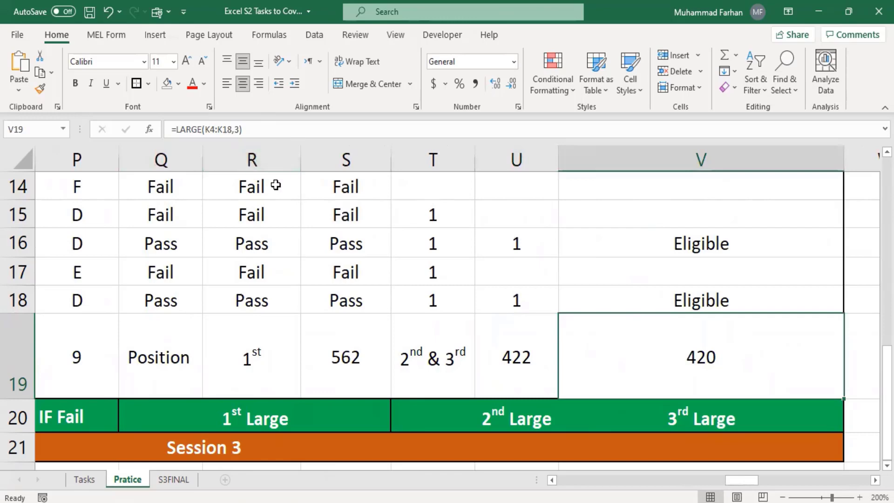
{"action": "left_click_drag", "start_coordinate": [742, 480], "coordinate": [512, 428]}
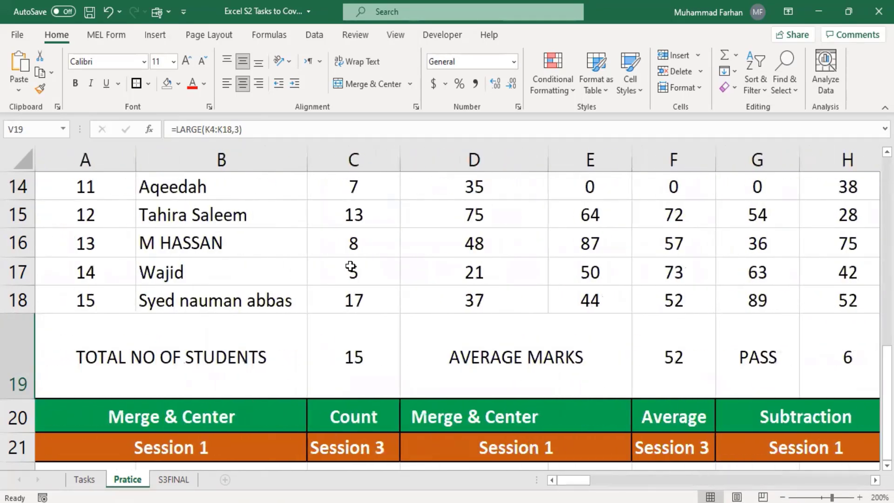
{"action": "scroll", "coordinate": [373, 329], "scroll_direction": "up", "scroll_amount": 3}
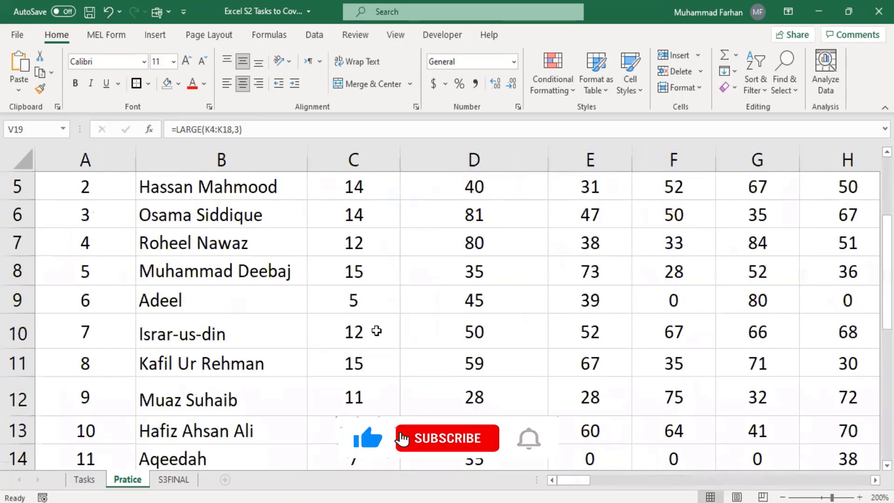
{"action": "scroll", "coordinate": [376, 330], "scroll_direction": "up", "scroll_amount": 2}
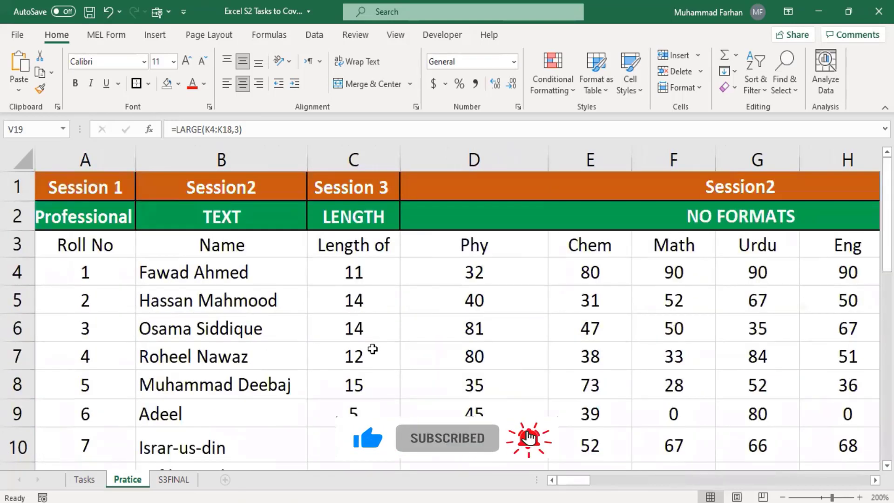
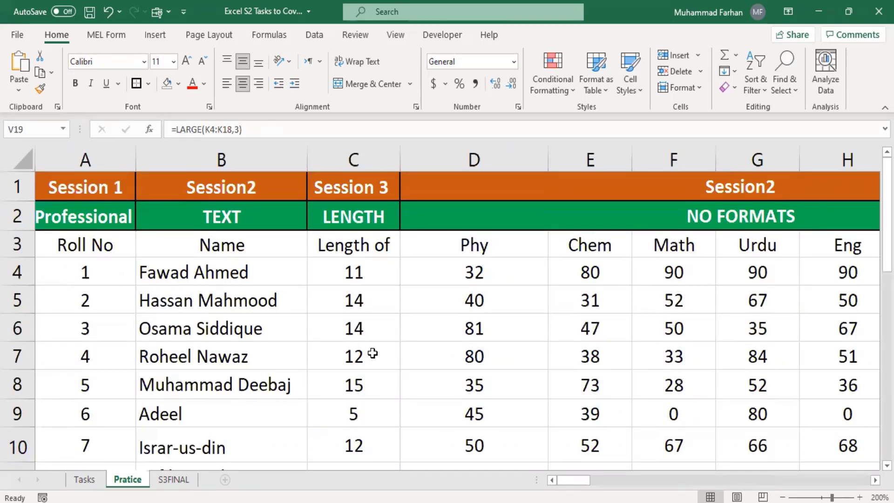
Delete student row 7 from the Pratice sheet, cancelling the stray edit in A7
{"action": "left_click", "coordinate": [102, 276]}
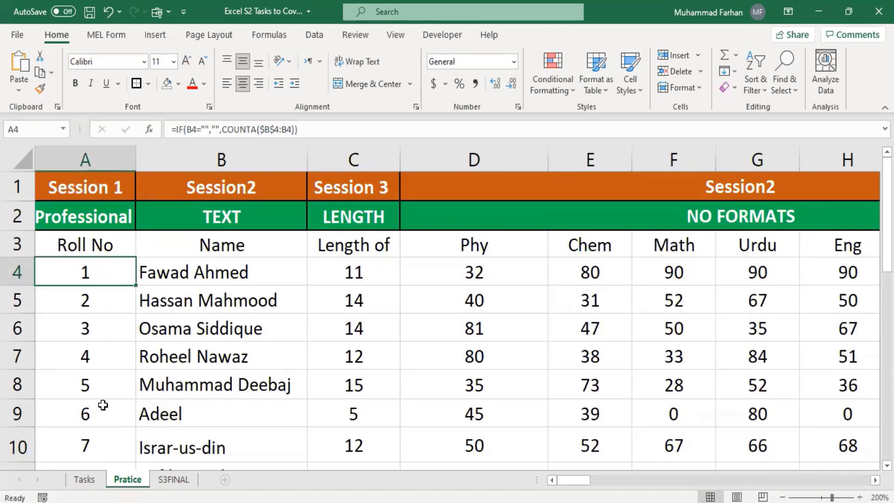
{"action": "left_click", "coordinate": [14, 359]}
{"action": "right_click", "coordinate": [14, 358]}
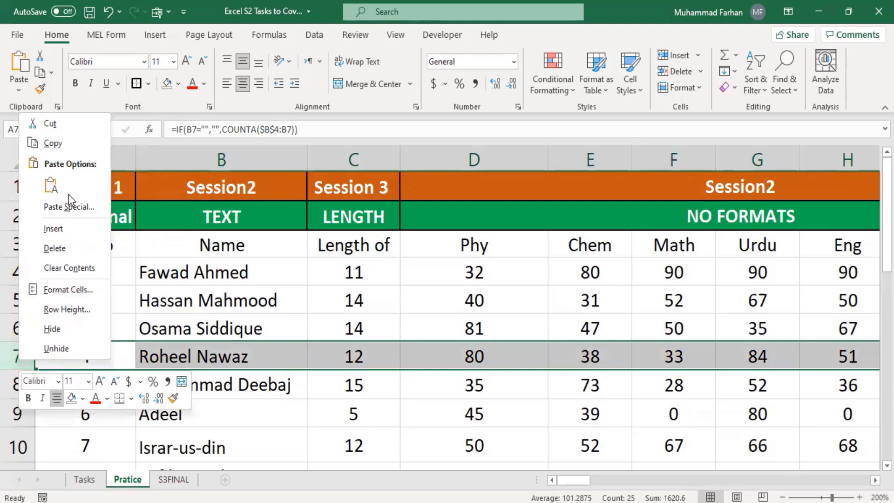
{"action": "left_click", "coordinate": [67, 248]}
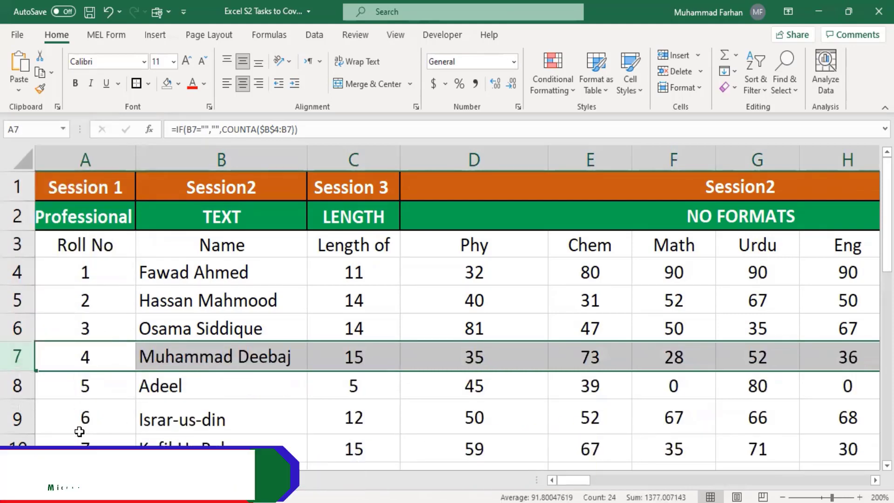
{"action": "type", "text": "\\"}
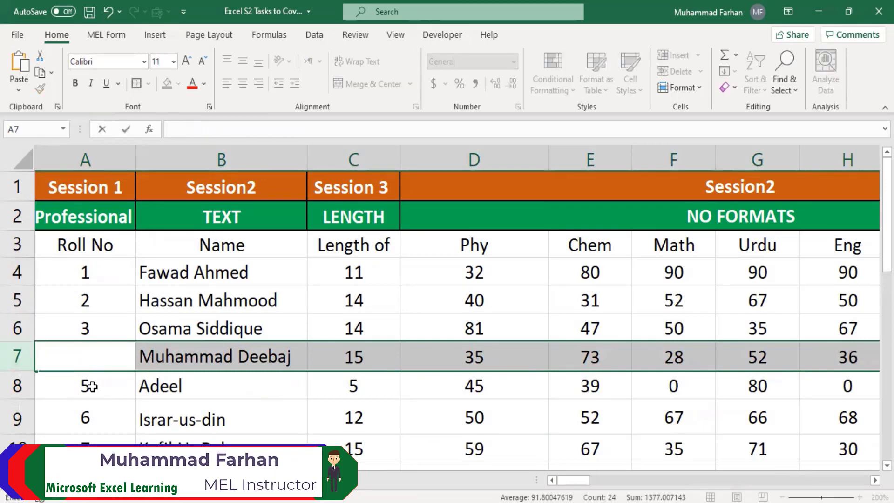
{"action": "key", "text": "Escape"}
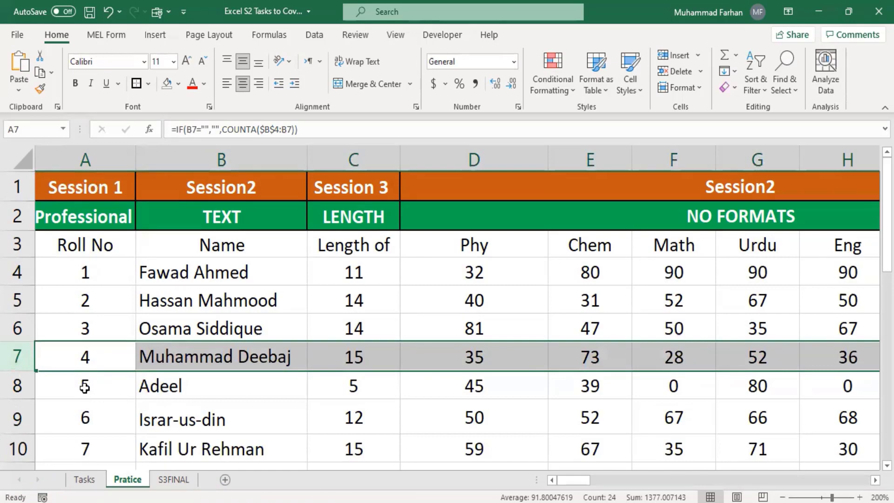
Review the restored roll numbers and the Length count in C7, then go to the Tasks sheet
{"action": "scroll", "coordinate": [123, 412], "scroll_direction": "down", "scroll_amount": 4}
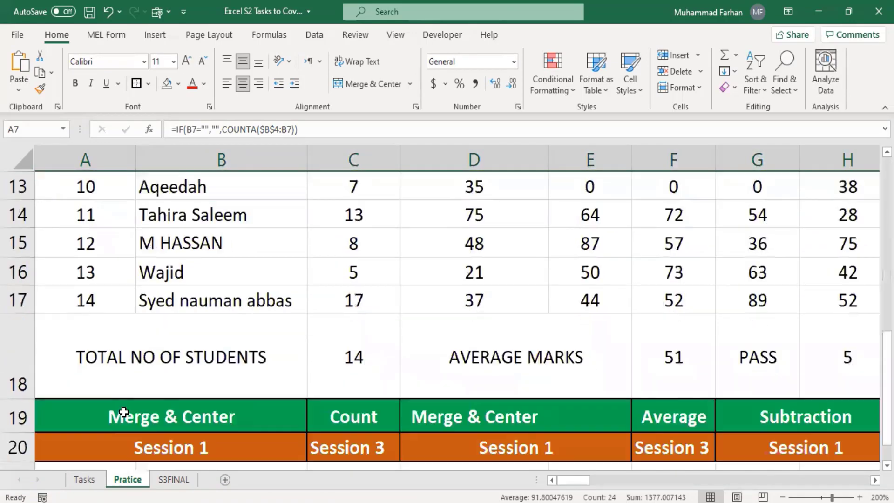
{"action": "scroll", "coordinate": [277, 445], "scroll_direction": "down", "scroll_amount": 2}
{"action": "scroll", "coordinate": [291, 419], "scroll_direction": "up", "scroll_amount": 3}
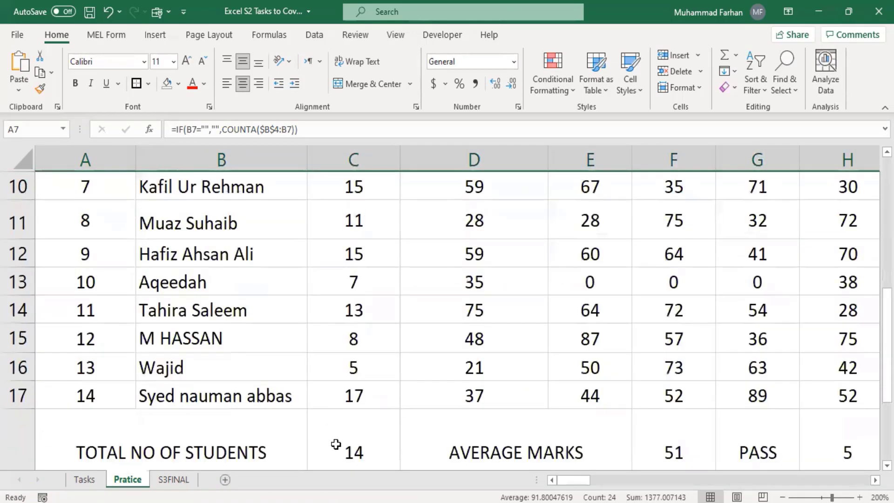
{"action": "scroll", "coordinate": [339, 424], "scroll_direction": "up", "scroll_amount": 3}
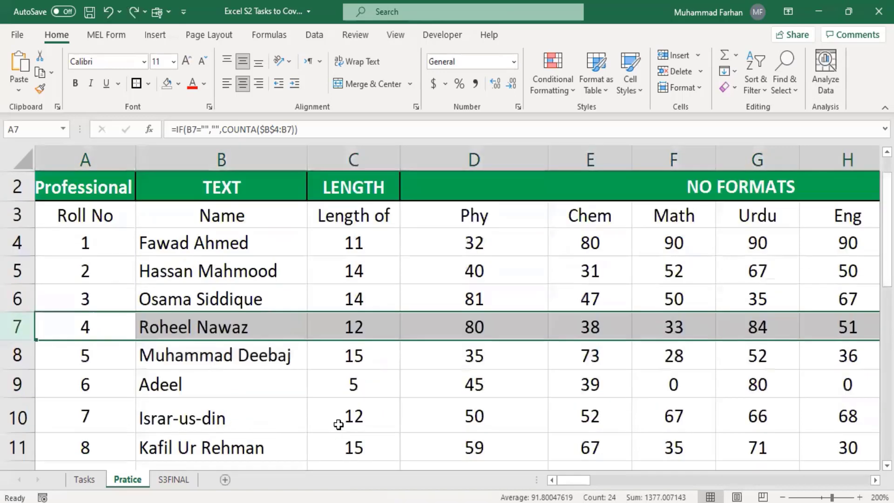
{"action": "key", "text": "Right"}
{"action": "key", "text": "Right"}
{"action": "scroll", "coordinate": [354, 389], "scroll_direction": "down", "scroll_amount": 2}
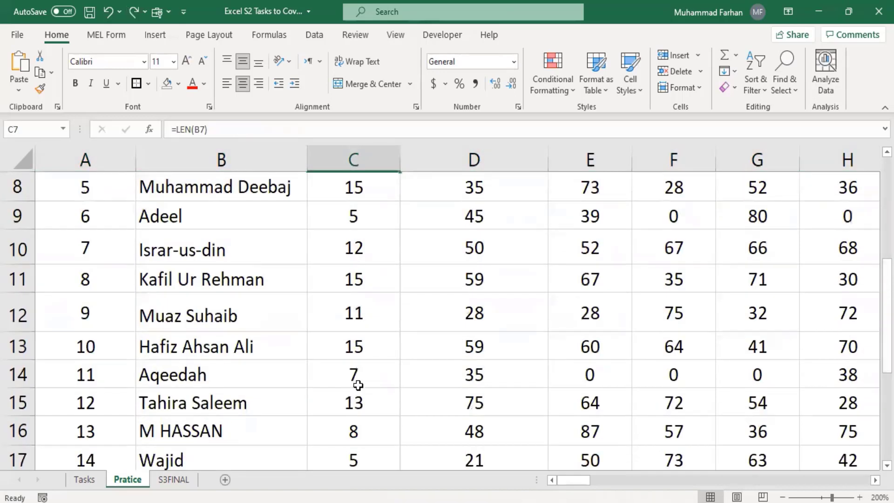
{"action": "scroll", "coordinate": [355, 344], "scroll_direction": "up", "scroll_amount": 2}
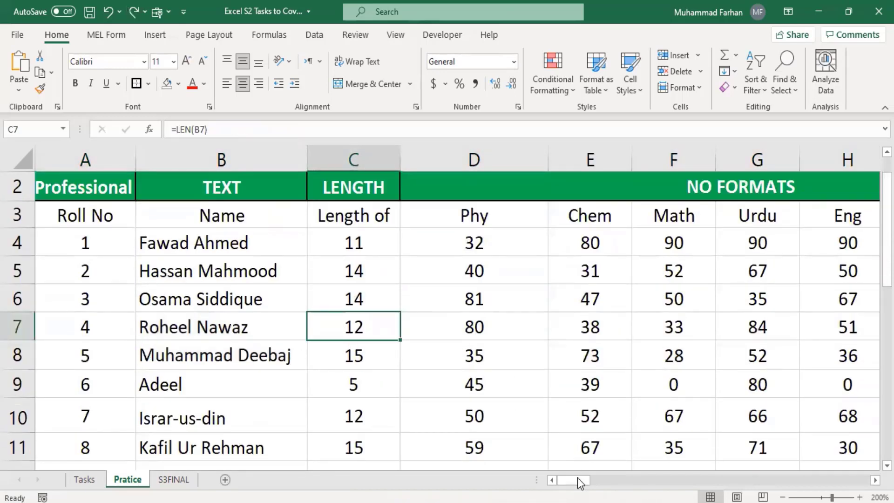
{"action": "mouse_move", "coordinate": [577, 478]}
{"action": "left_mouse_down"}
{"action": "mouse_move", "coordinate": [738, 497]}
{"action": "mouse_move", "coordinate": [561, 475]}
{"action": "left_mouse_up"}
{"action": "scroll", "coordinate": [177, 410], "scroll_direction": "up", "scroll_amount": 1}
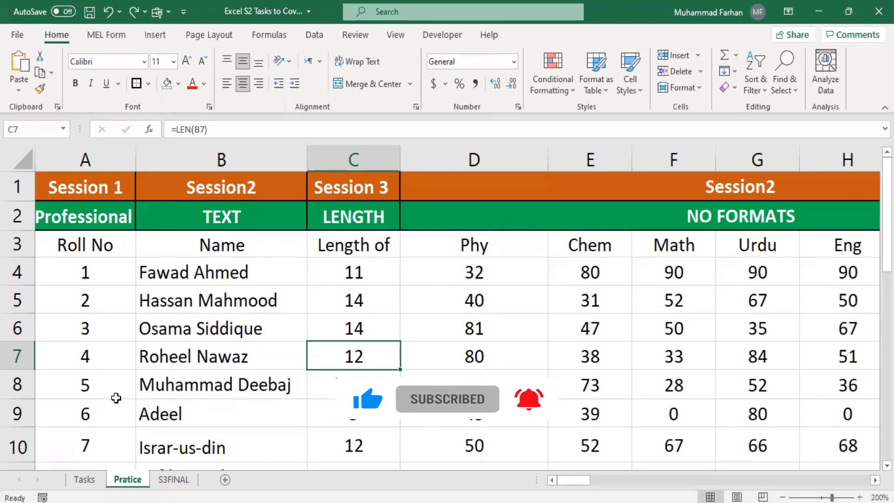
{"action": "key", "text": "ctrl+Page_Up"}
{"action": "left_click_drag", "start_coordinate": [713, 482], "coordinate": [554, 484]}
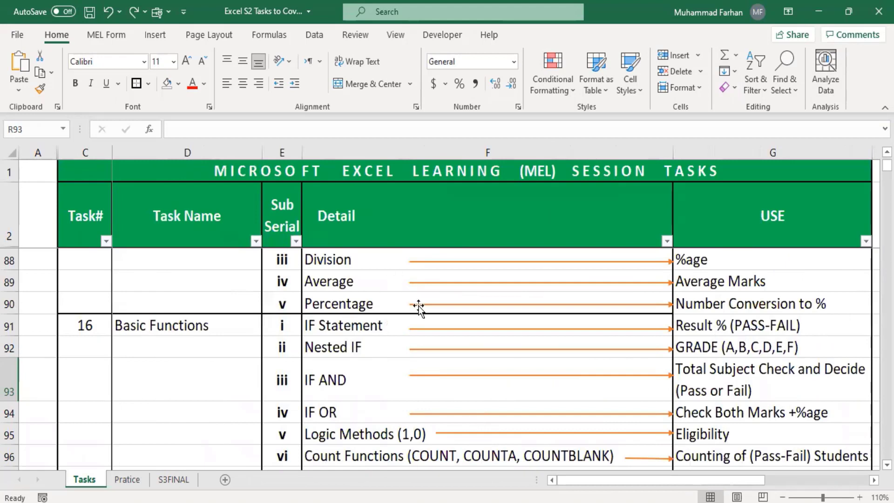
{"action": "scroll", "coordinate": [334, 316], "scroll_direction": "up", "scroll_amount": 1}
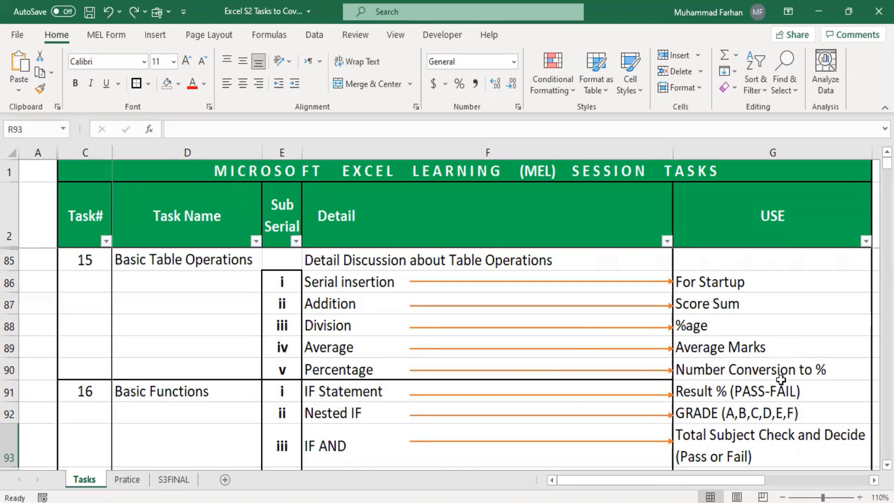
{"action": "scroll", "coordinate": [781, 380], "scroll_direction": "down", "scroll_amount": 1}
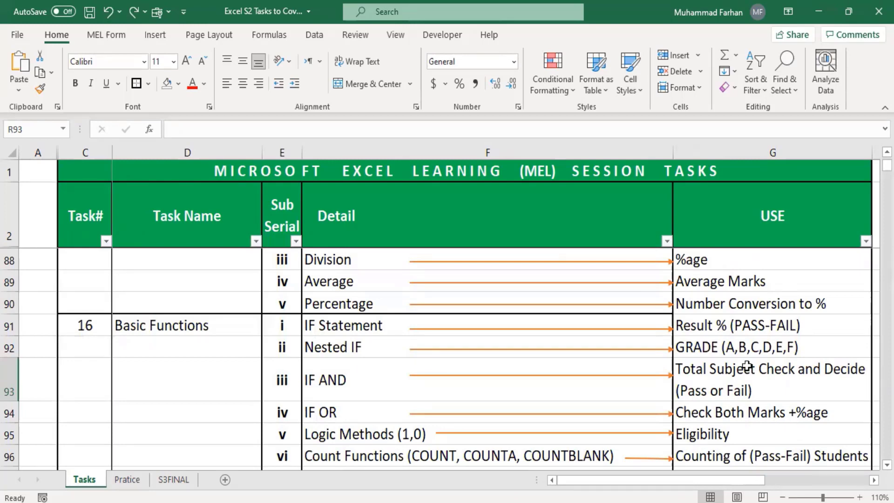
{"action": "scroll", "coordinate": [749, 367], "scroll_direction": "down", "scroll_amount": 1}
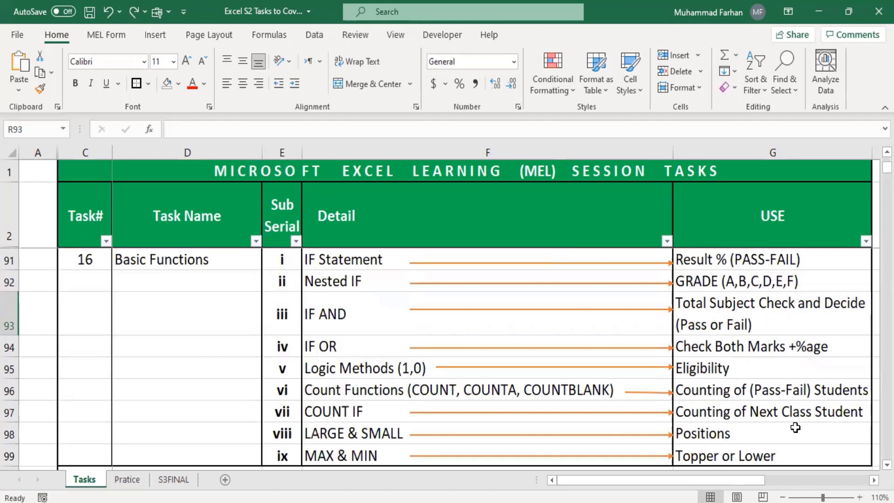
{"action": "scroll", "coordinate": [796, 428], "scroll_direction": "down", "scroll_amount": 1}
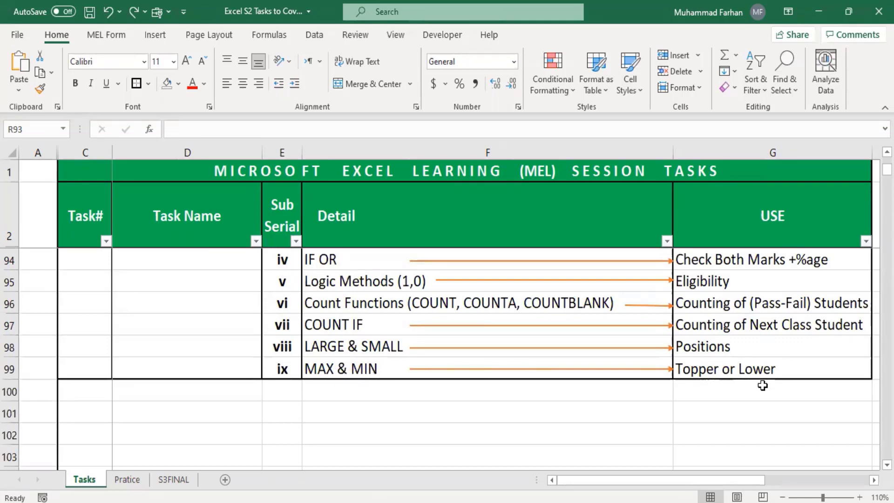
{"action": "scroll", "coordinate": [511, 379], "scroll_direction": "up", "scroll_amount": 3}
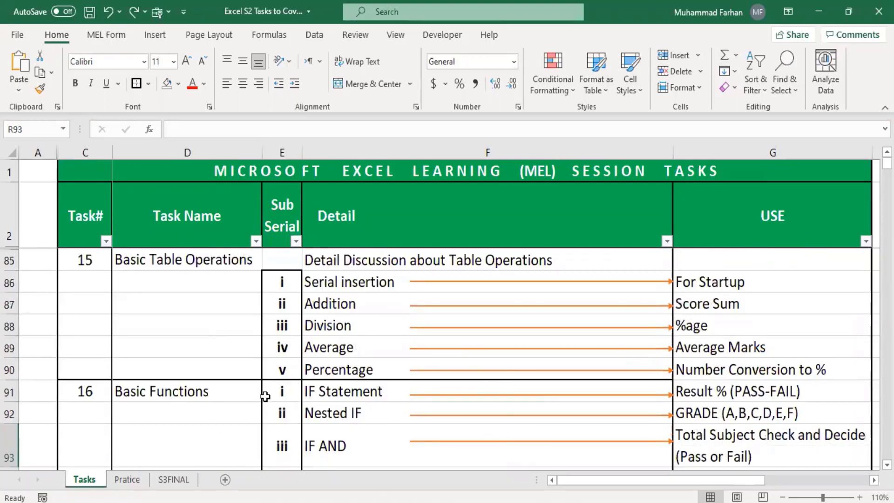
Show the S3FINAL sheet and inspect the formulas in A4, C5 and K4
{"action": "left_click", "coordinate": [174, 480]}
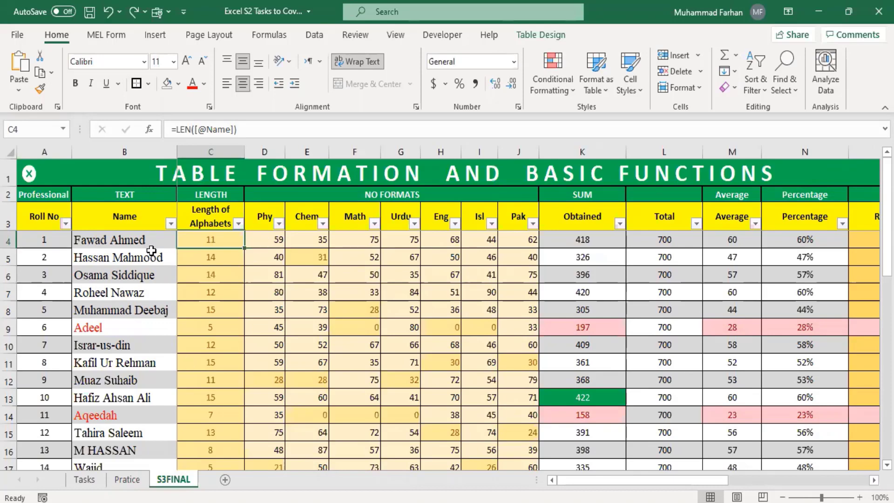
{"action": "scroll", "coordinate": [573, 374], "scroll_direction": "down", "scroll_amount": 1}
{"action": "scroll", "coordinate": [573, 374], "scroll_direction": "up", "scroll_amount": 1}
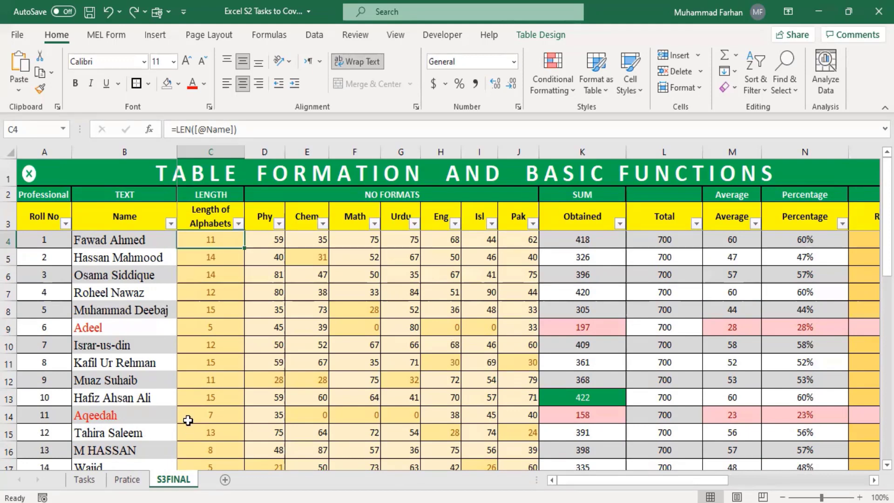
{"action": "left_click", "coordinate": [44, 241]}
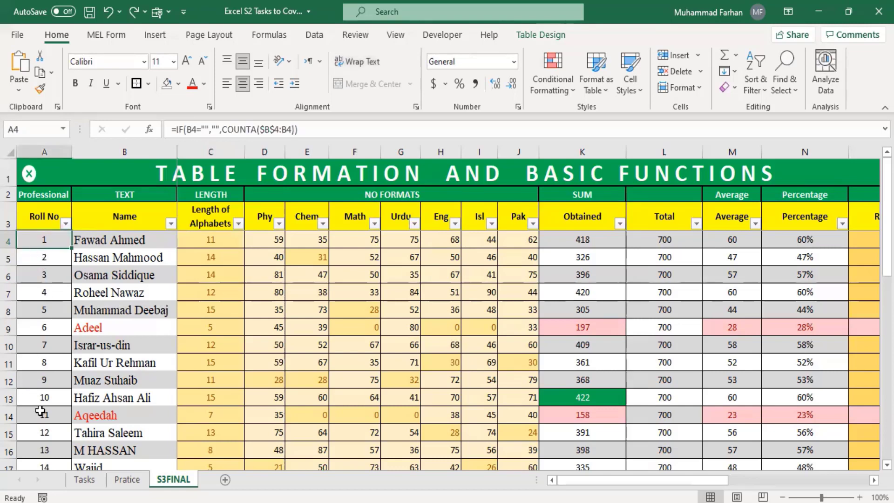
{"action": "left_click", "coordinate": [217, 258]}
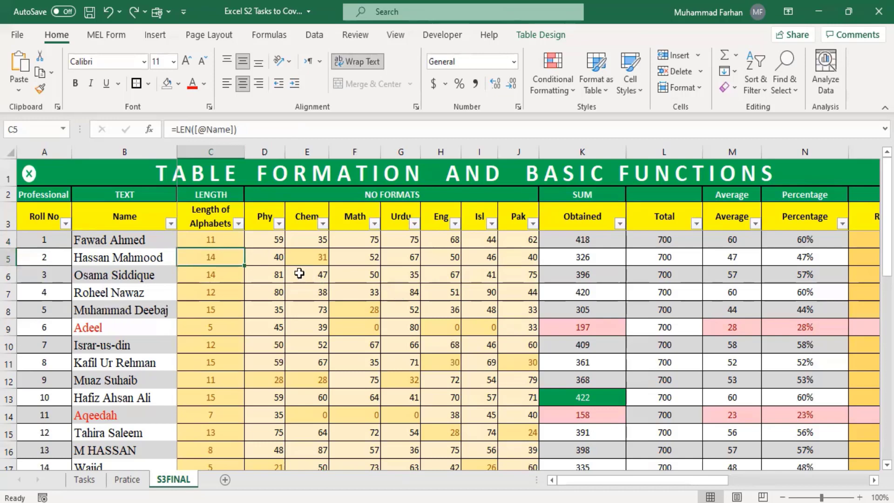
{"action": "left_click", "coordinate": [598, 243]}
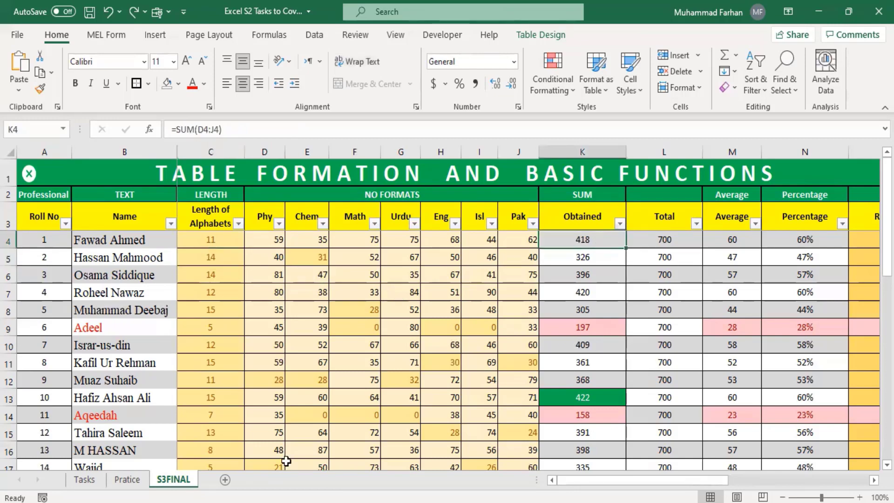
Scroll down and right to confirm the header rows and Roll No/Name columns stay fixed
{"action": "mouse_move", "coordinate": [645, 480]}
{"action": "left_mouse_down"}
{"action": "mouse_move", "coordinate": [837, 493]}
{"action": "mouse_move", "coordinate": [645, 482]}
{"action": "left_mouse_up"}
{"action": "scroll", "coordinate": [370, 332], "scroll_direction": "down", "scroll_amount": 4}
{"action": "scroll", "coordinate": [370, 332], "scroll_direction": "down", "scroll_amount": 4}
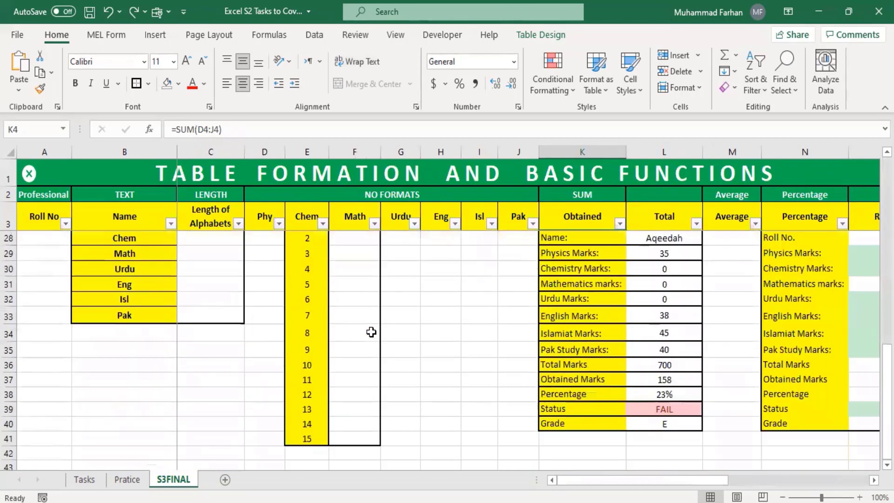
{"action": "scroll", "coordinate": [467, 325], "scroll_direction": "down", "scroll_amount": 5}
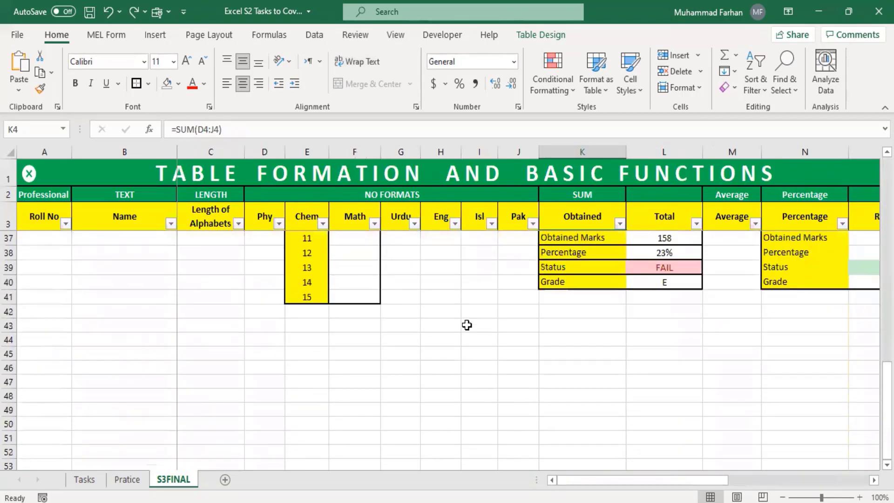
{"action": "scroll", "coordinate": [467, 325], "scroll_direction": "down", "scroll_amount": 3}
{"action": "scroll", "coordinate": [467, 325], "scroll_direction": "up", "scroll_amount": 12}
{"action": "scroll", "coordinate": [469, 328], "scroll_direction": "up", "scroll_amount": 4}
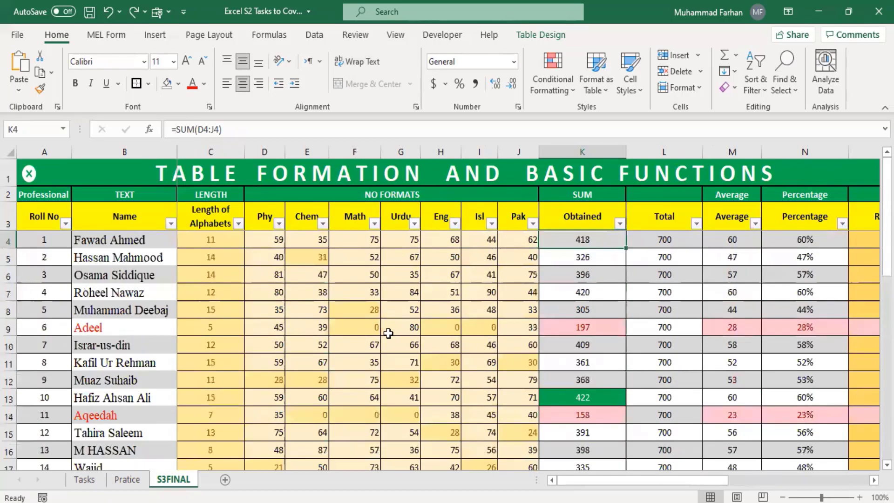
{"action": "left_click_drag", "start_coordinate": [716, 481], "coordinate": [875, 479]}
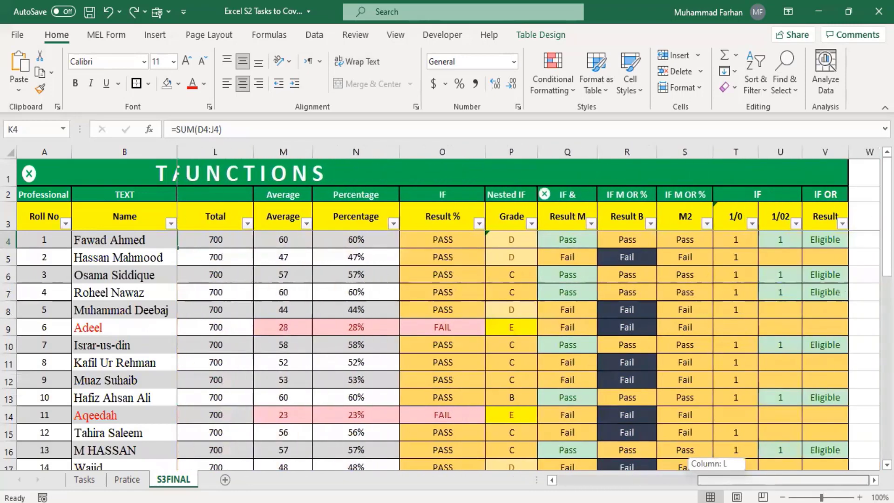
Scroll the S3FINAL table back left so columns Roll No through Percentage show
{"action": "left_click_drag", "start_coordinate": [797, 481], "coordinate": [656, 493]}
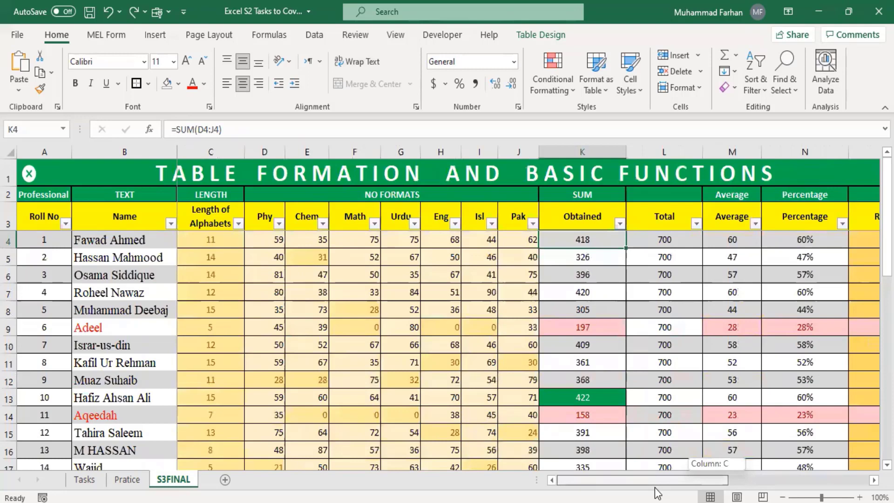
{"action": "left_click_drag", "start_coordinate": [655, 488], "coordinate": [656, 488]}
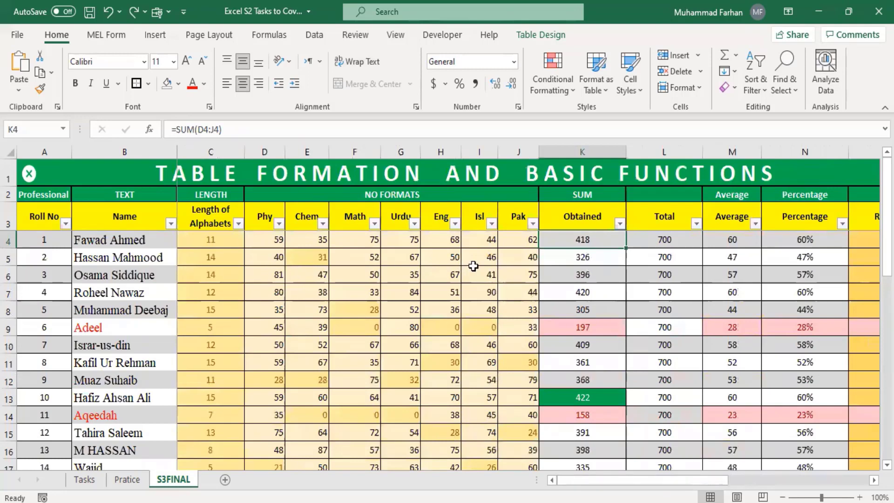
{"action": "left_click_drag", "start_coordinate": [552, 480], "coordinate": [733, 497]}
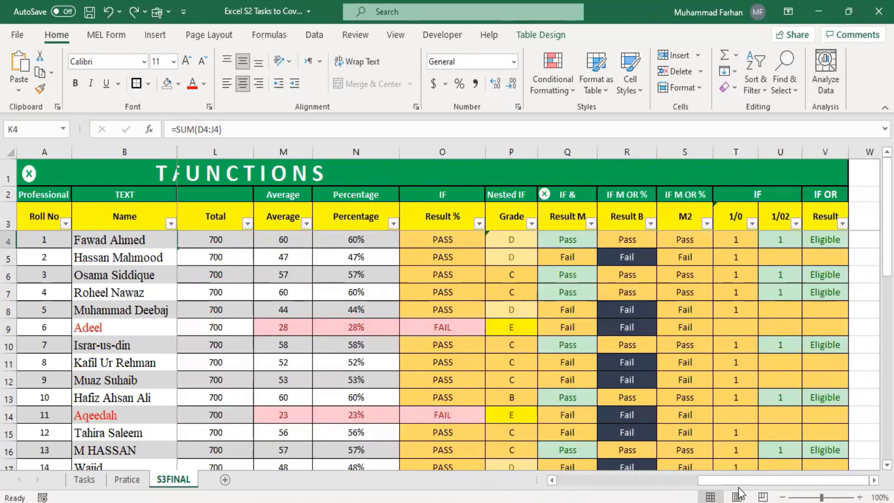
{"action": "left_click_drag", "start_coordinate": [729, 481], "coordinate": [600, 476]}
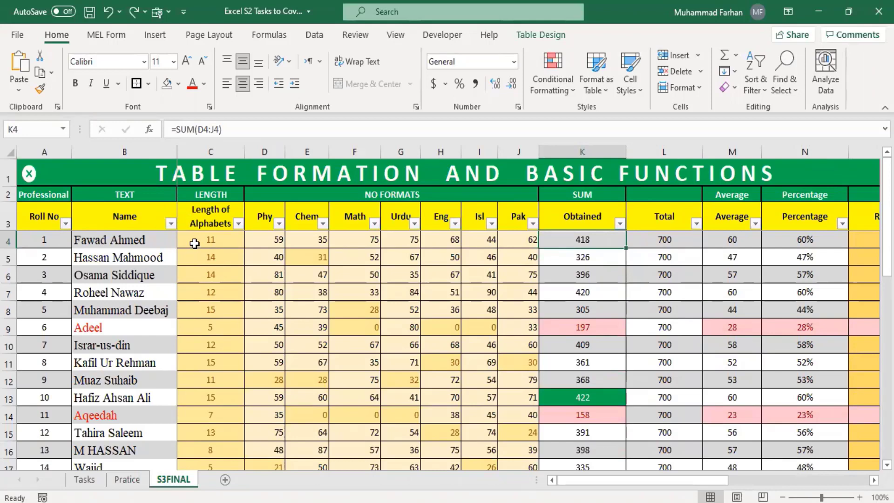
{"action": "left_click", "coordinate": [400, 38]}
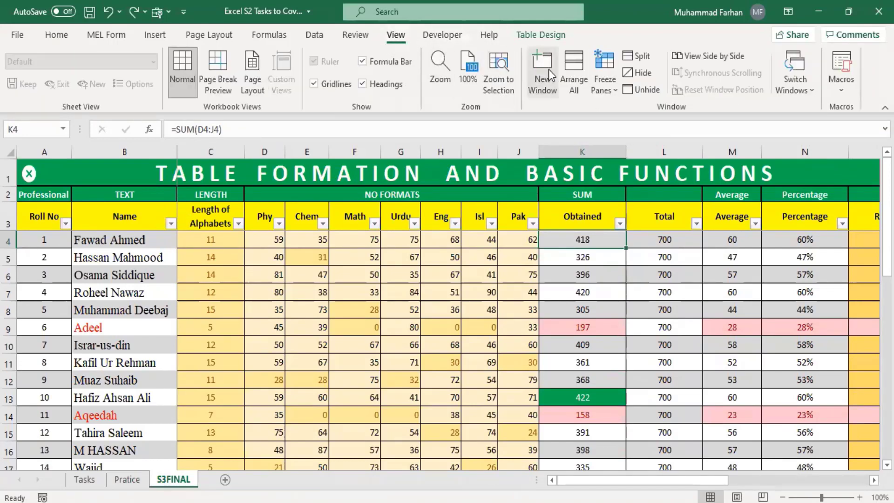
Unfreeze all panes on S3FINAL and scroll around the table
{"action": "left_click", "coordinate": [611, 100]}
{"action": "left_click", "coordinate": [629, 114]}
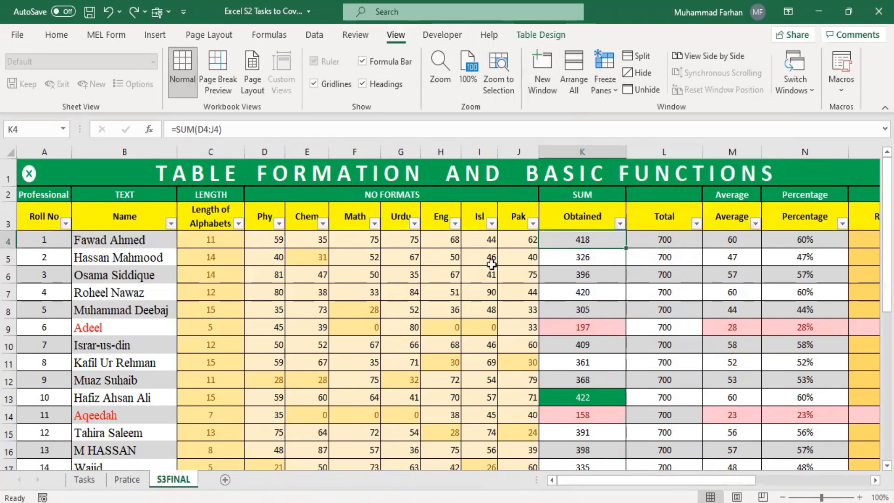
{"action": "left_click", "coordinate": [337, 326]}
{"action": "scroll", "coordinate": [452, 383], "scroll_direction": "down", "scroll_amount": 17}
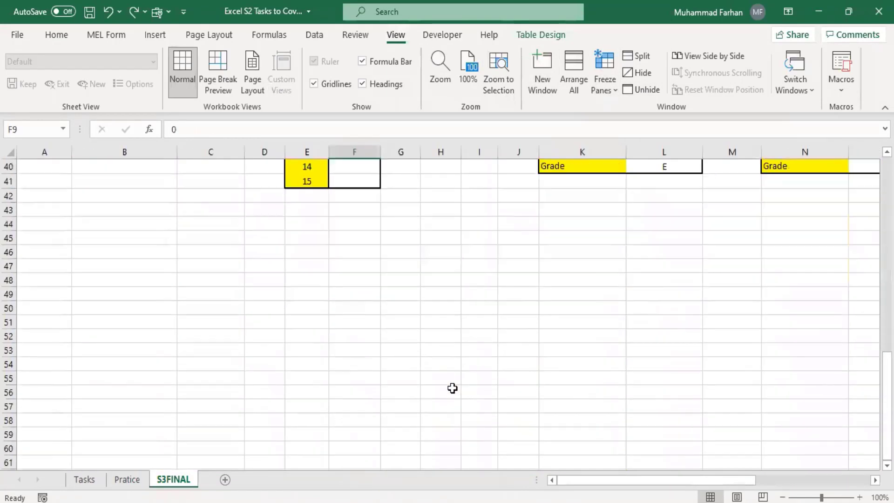
{"action": "scroll", "coordinate": [453, 388], "scroll_direction": "up", "scroll_amount": 5}
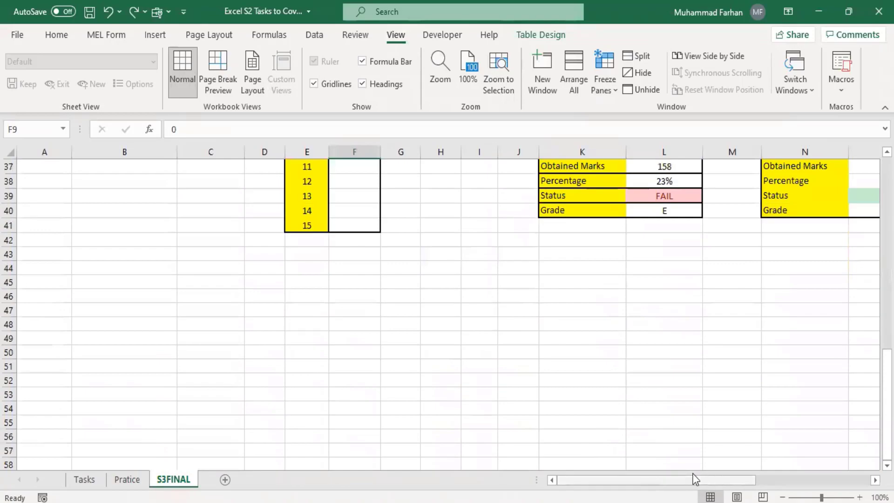
{"action": "left_click_drag", "start_coordinate": [741, 491], "coordinate": [675, 490]}
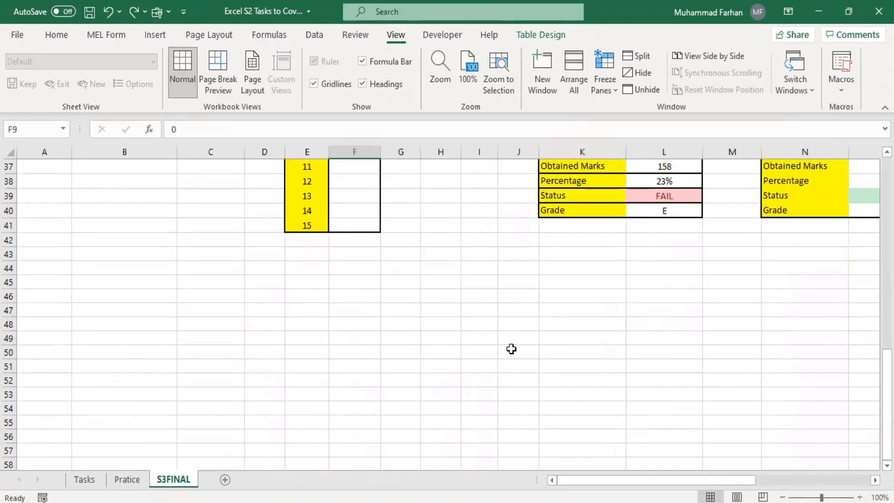
{"action": "scroll", "coordinate": [513, 351], "scroll_direction": "up", "scroll_amount": 8}
{"action": "scroll", "coordinate": [513, 352], "scroll_direction": "up", "scroll_amount": 4}
{"action": "left_click_drag", "start_coordinate": [565, 484], "coordinate": [371, 468]}
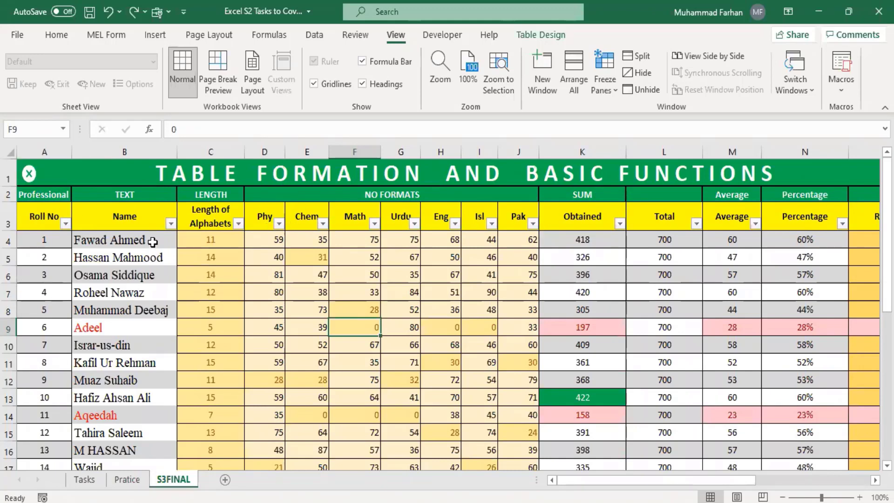
Freeze panes at C4 and scroll to test the fixed headers
{"action": "left_click", "coordinate": [211, 239]}
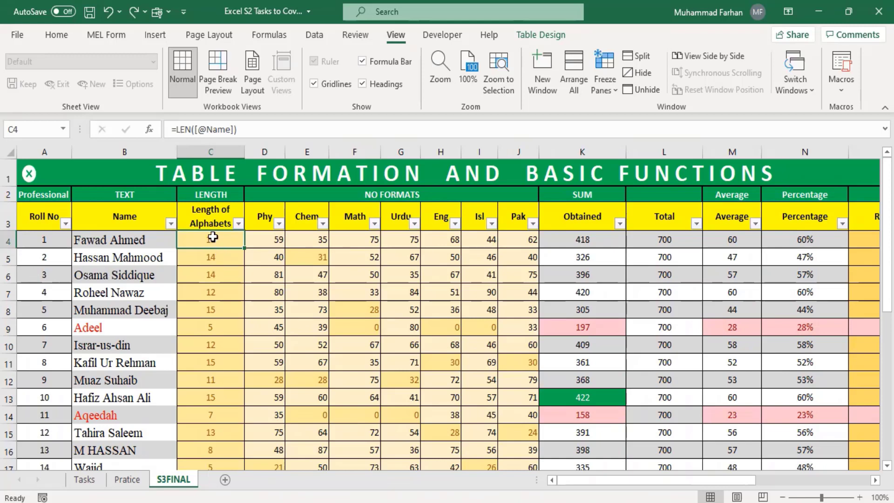
{"action": "left_click", "coordinate": [602, 88]}
{"action": "left_click", "coordinate": [626, 111]}
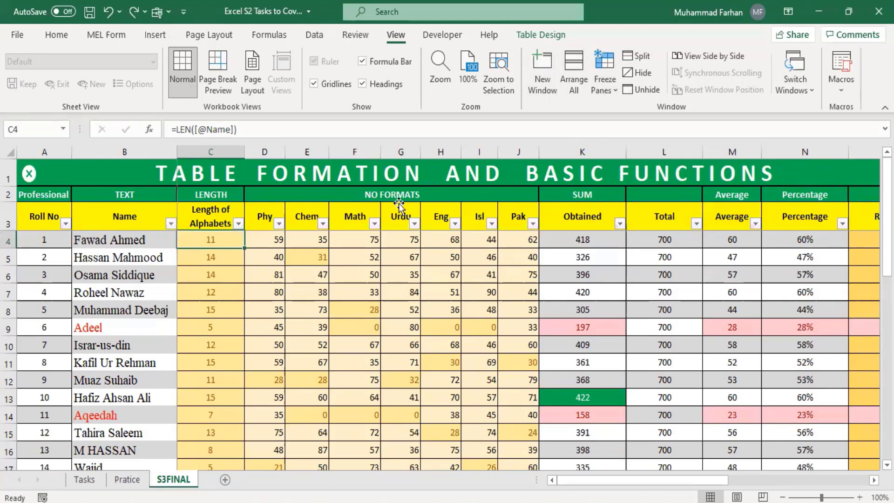
{"action": "scroll", "coordinate": [359, 309], "scroll_direction": "down", "scroll_amount": 1}
{"action": "scroll", "coordinate": [360, 309], "scroll_direction": "down", "scroll_amount": 7}
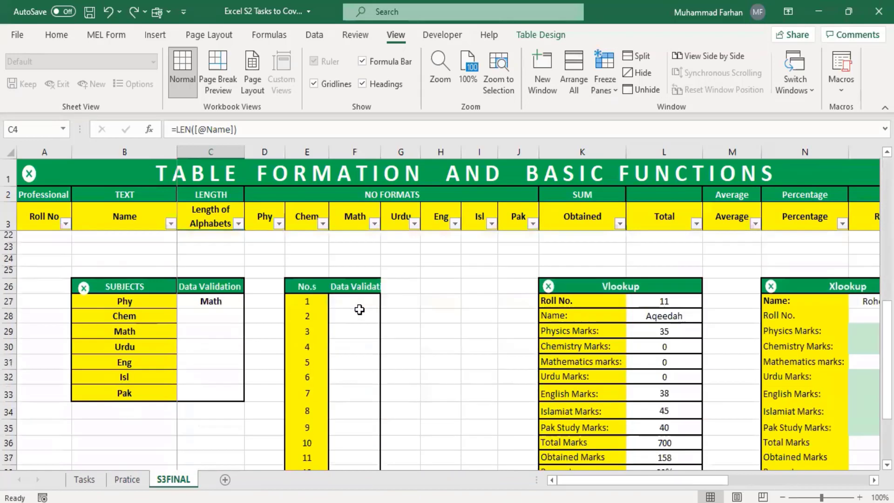
{"action": "scroll", "coordinate": [360, 309], "scroll_direction": "up", "scroll_amount": 8}
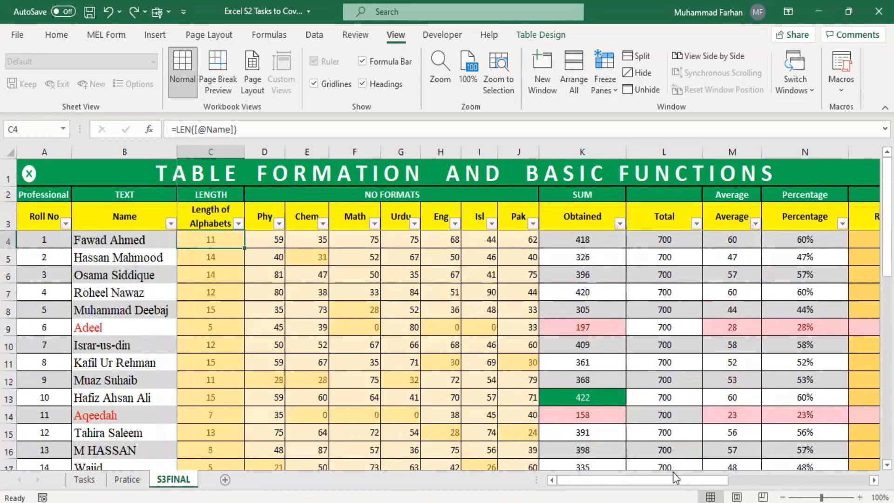
{"action": "mouse_move", "coordinate": [676, 477]}
{"action": "left_mouse_down"}
{"action": "mouse_move", "coordinate": [791, 483]}
{"action": "mouse_move", "coordinate": [676, 482]}
{"action": "left_mouse_up"}
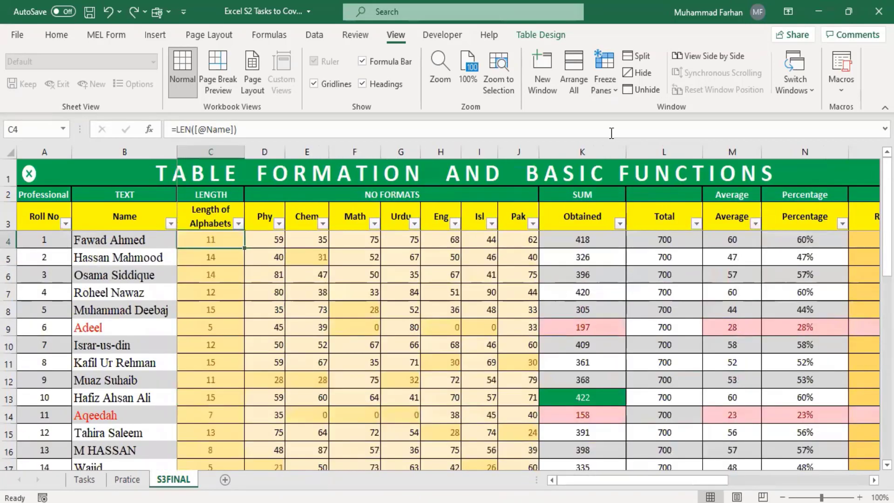
Unfreeze and freeze panes at D4 instead, scrolling sideways to test
{"action": "left_click", "coordinate": [605, 84]}
{"action": "left_click", "coordinate": [618, 110]}
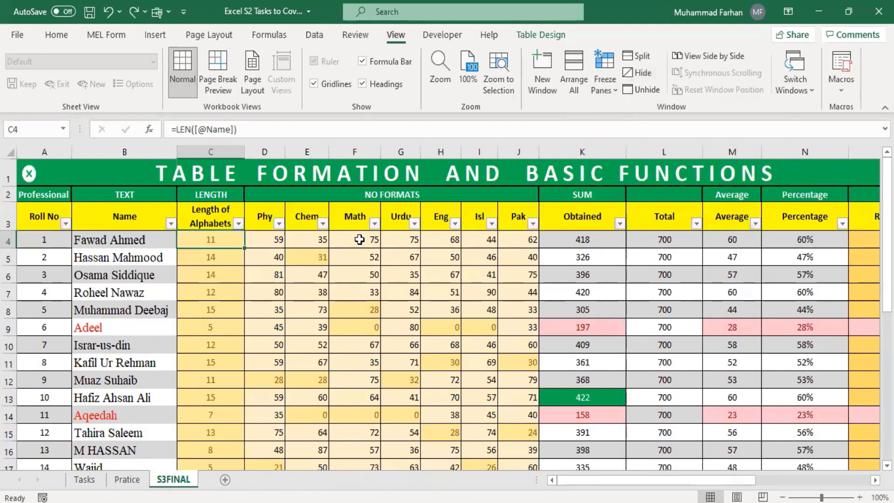
{"action": "left_click", "coordinate": [257, 242]}
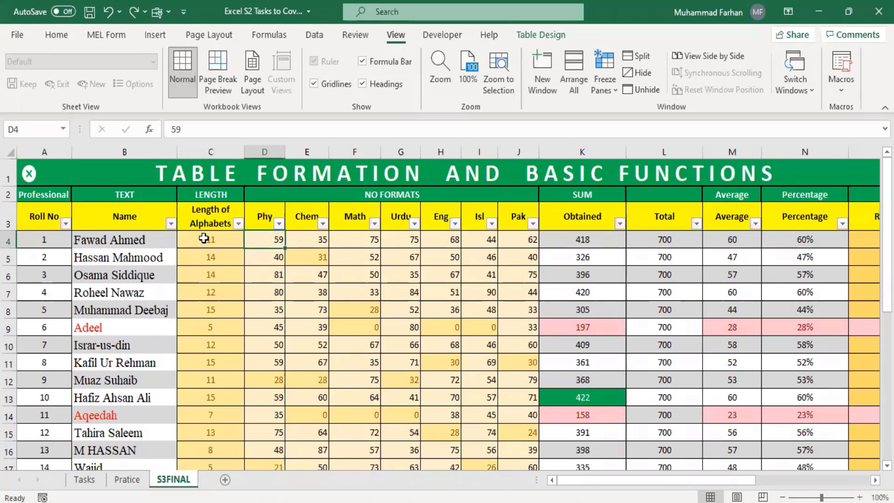
{"action": "left_click", "coordinate": [616, 82]}
{"action": "left_click", "coordinate": [629, 113]}
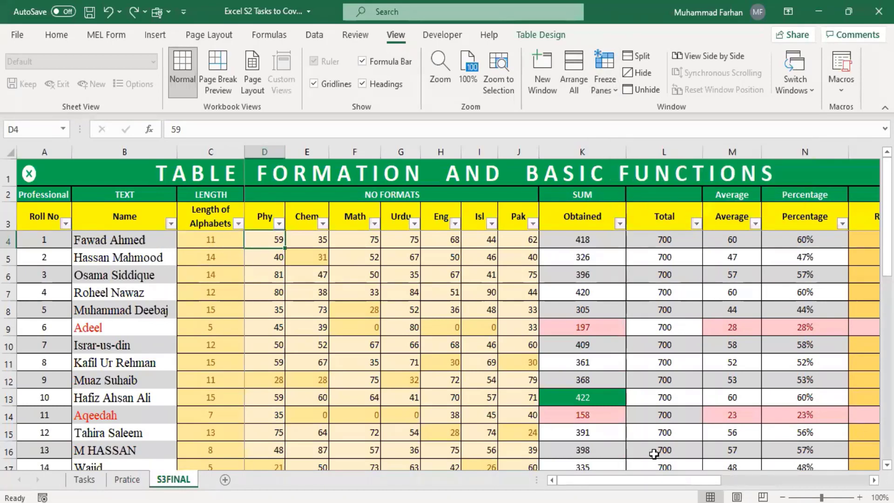
{"action": "left_click_drag", "start_coordinate": [661, 481], "coordinate": [588, 474]}
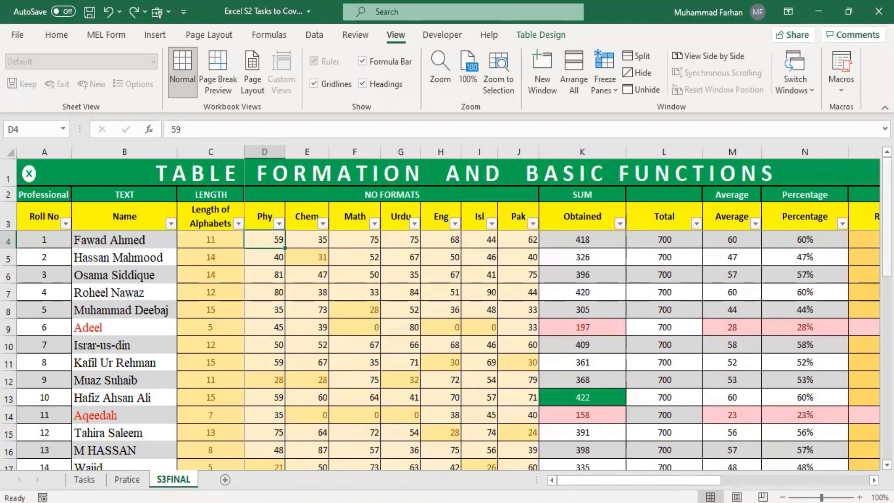
{"action": "mouse_move", "coordinate": [887, 255]}
{"action": "left_mouse_down"}
{"action": "mouse_move", "coordinate": [887, 389]}
{"action": "mouse_move", "coordinate": [887, 256]}
{"action": "left_mouse_up"}
Unfreeze and refreeze panes at C4, fixing rows 1–3 and columns A–B
{"action": "left_click", "coordinate": [214, 240]}
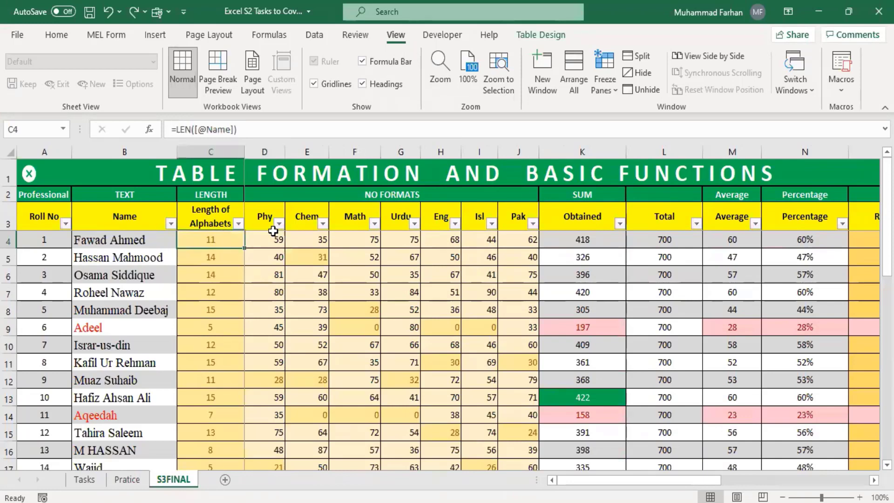
{"action": "left_click", "coordinate": [604, 89]}
{"action": "left_click", "coordinate": [638, 120]}
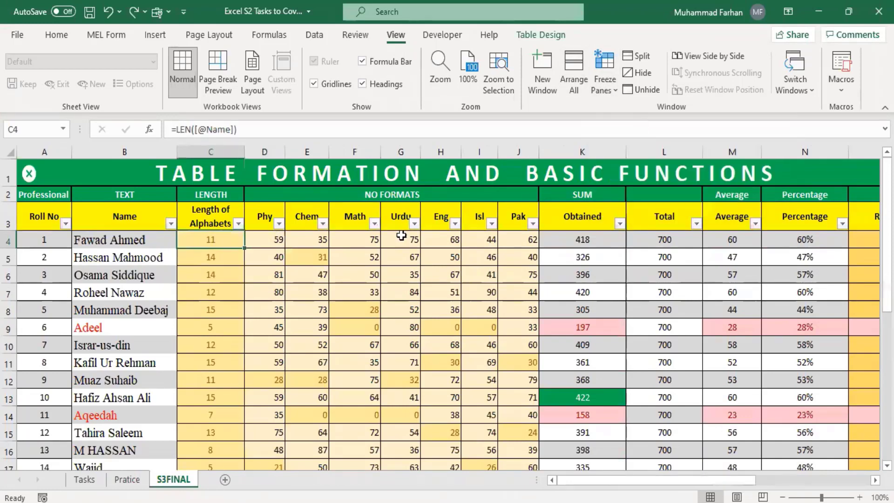
{"action": "left_click", "coordinate": [604, 87]}
{"action": "left_click", "coordinate": [638, 116]}
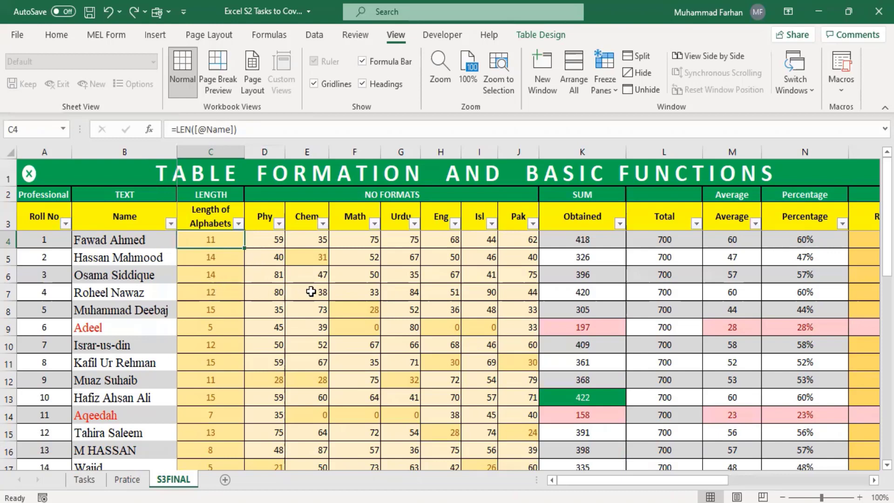
{"action": "left_click", "coordinate": [275, 291]}
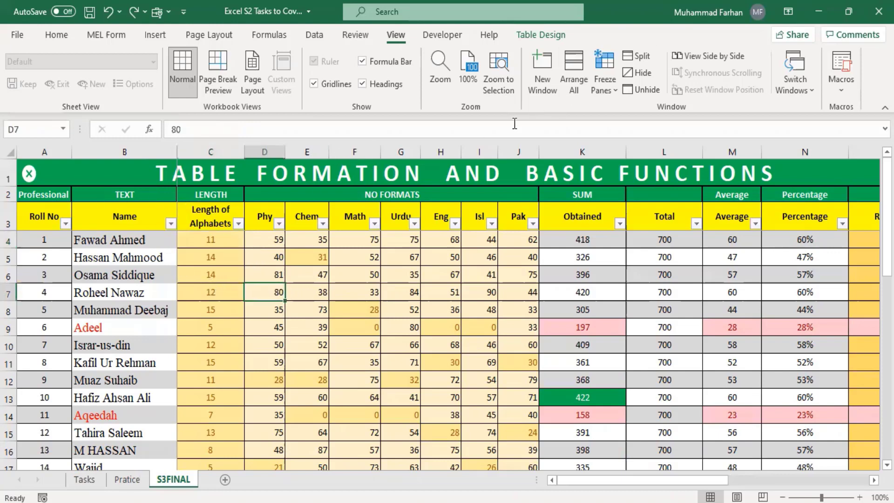
{"action": "left_click", "coordinate": [614, 91]}
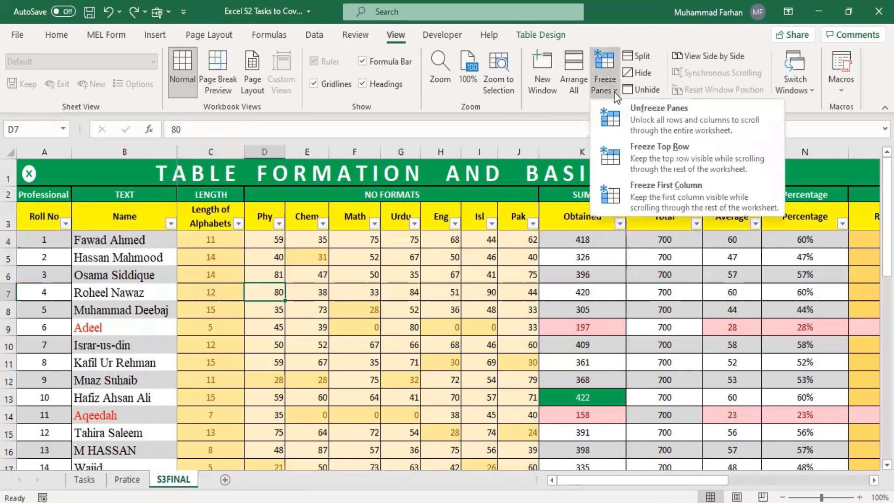
Unfreeze panes and freeze only the top row, scrolling to test it
{"action": "left_click", "coordinate": [626, 121]}
{"action": "left_click", "coordinate": [407, 273]}
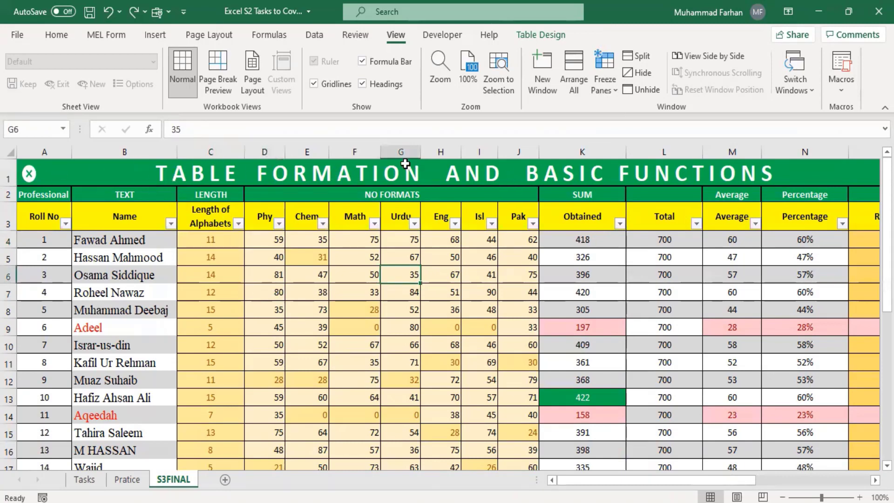
{"action": "left_click", "coordinate": [605, 74]}
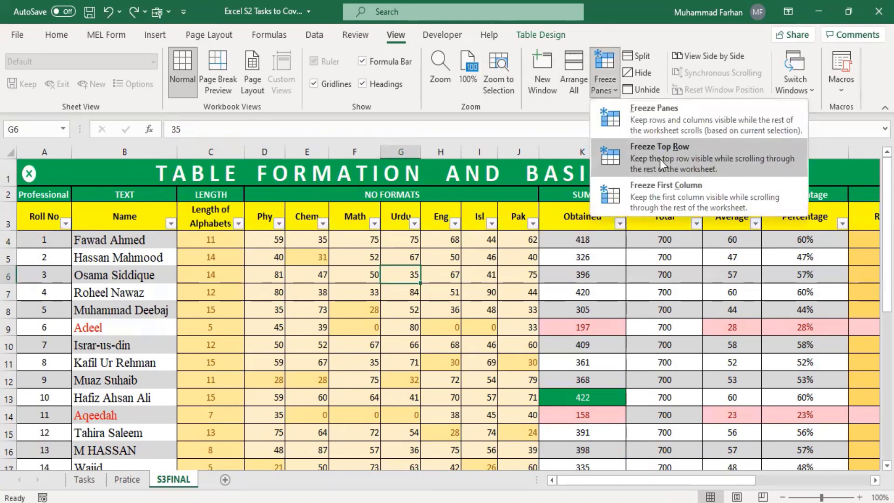
{"action": "left_click", "coordinate": [680, 159]}
{"action": "scroll", "coordinate": [510, 336], "scroll_direction": "down", "scroll_amount": 5}
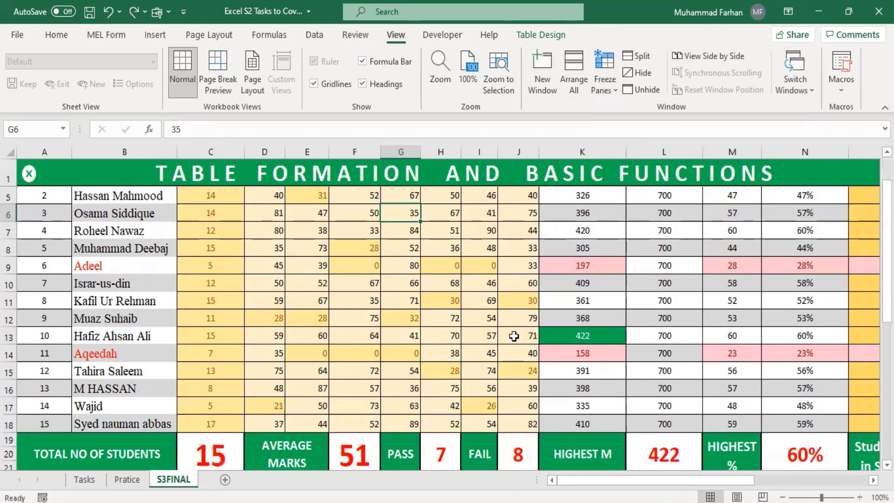
{"action": "scroll", "coordinate": [514, 336], "scroll_direction": "down", "scroll_amount": 9}
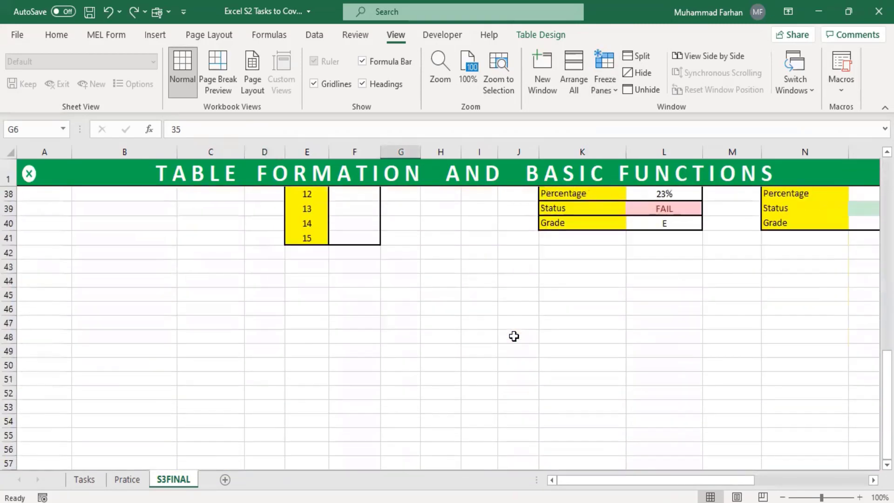
{"action": "scroll", "coordinate": [514, 336], "scroll_direction": "up", "scroll_amount": 6}
{"action": "scroll", "coordinate": [514, 335], "scroll_direction": "up", "scroll_amount": 8}
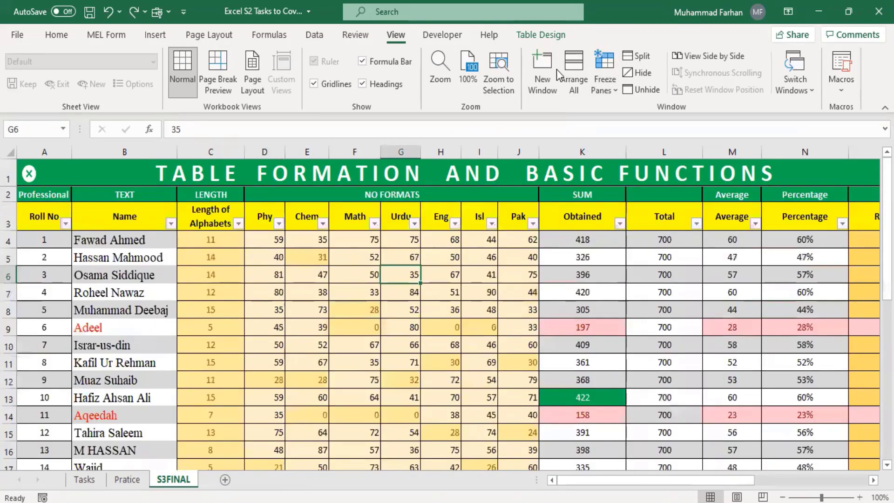
Freeze only the first column instead and scroll to test it
{"action": "left_click", "coordinate": [602, 83]}
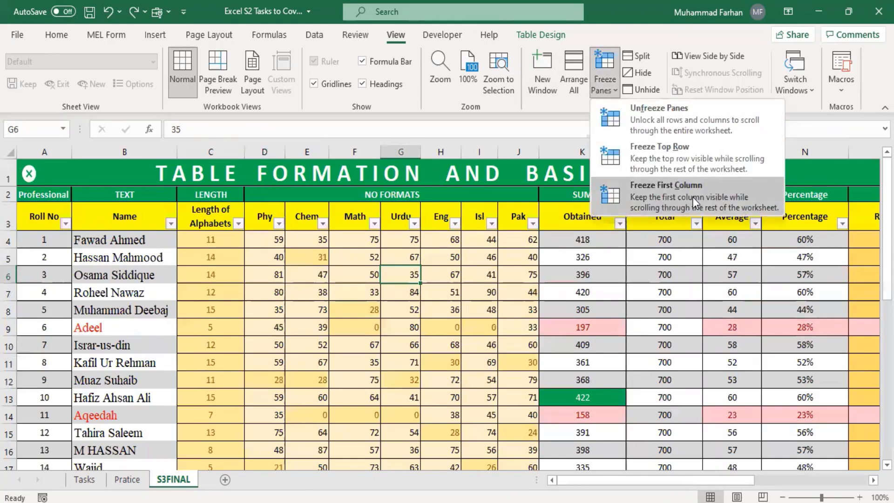
{"action": "left_click", "coordinate": [681, 196]}
{"action": "mouse_move", "coordinate": [664, 481]}
{"action": "left_mouse_down"}
{"action": "mouse_move", "coordinate": [813, 489]}
{"action": "mouse_move", "coordinate": [666, 487]}
{"action": "left_mouse_up"}
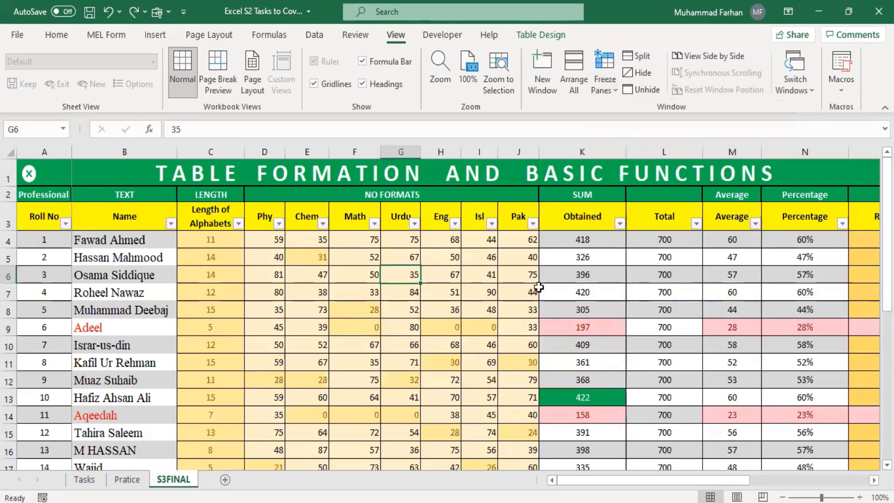
{"action": "scroll", "coordinate": [539, 286], "scroll_direction": "down", "scroll_amount": 7}
{"action": "scroll", "coordinate": [538, 289], "scroll_direction": "up", "scroll_amount": 7}
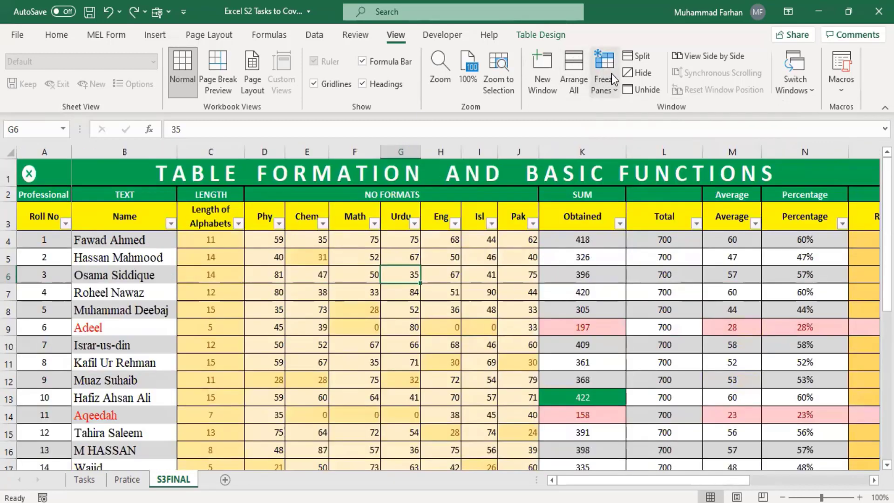
Unfreeze, freeze panes at C4, and scroll down and right to confirm
{"action": "left_click", "coordinate": [611, 75]}
{"action": "left_click", "coordinate": [644, 119]}
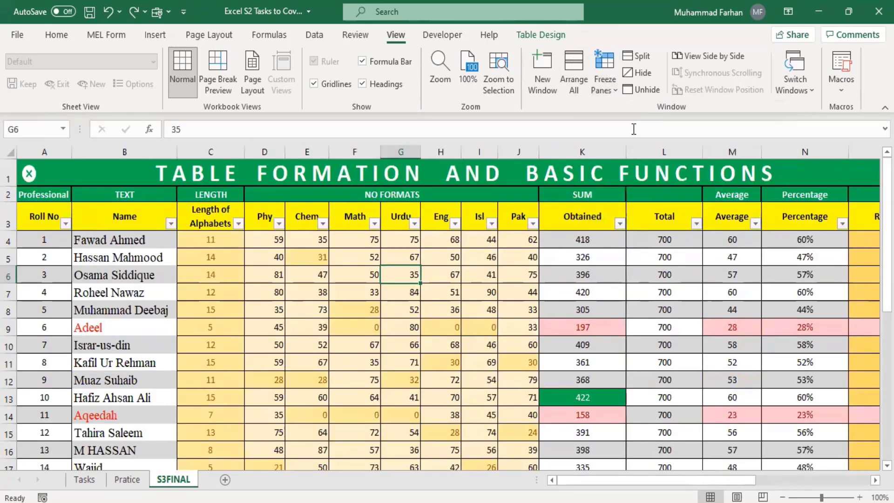
{"action": "left_click", "coordinate": [202, 242]}
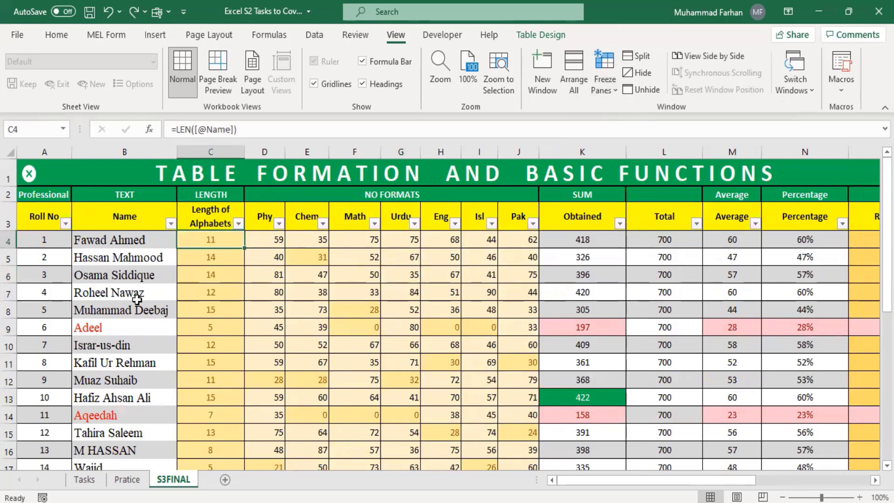
{"action": "left_click", "coordinate": [612, 91]}
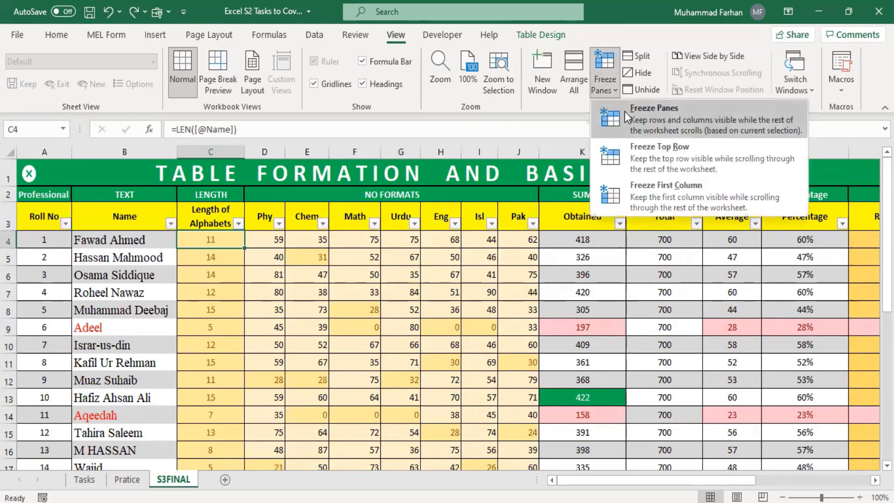
{"action": "left_click", "coordinate": [625, 111]}
{"action": "scroll", "coordinate": [523, 336], "scroll_direction": "down", "scroll_amount": 5}
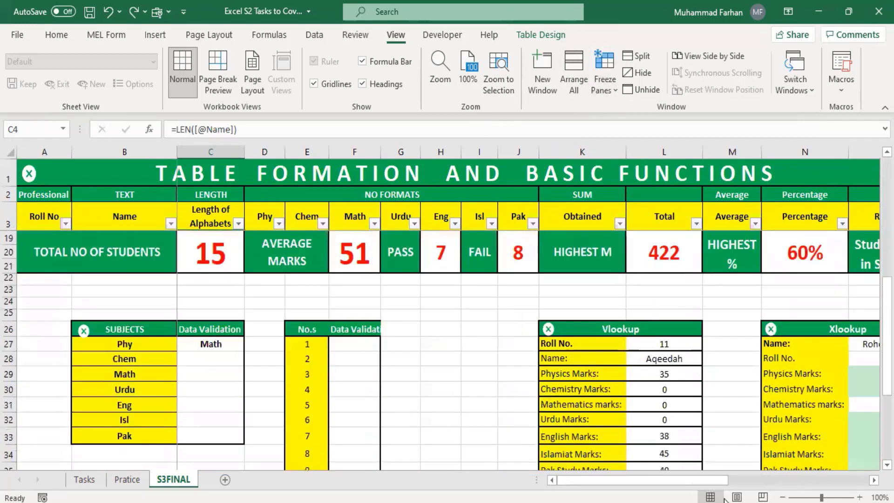
{"action": "left_click_drag", "start_coordinate": [703, 480], "coordinate": [843, 479]}
{"action": "scroll", "coordinate": [607, 309], "scroll_direction": "up", "scroll_amount": 4}
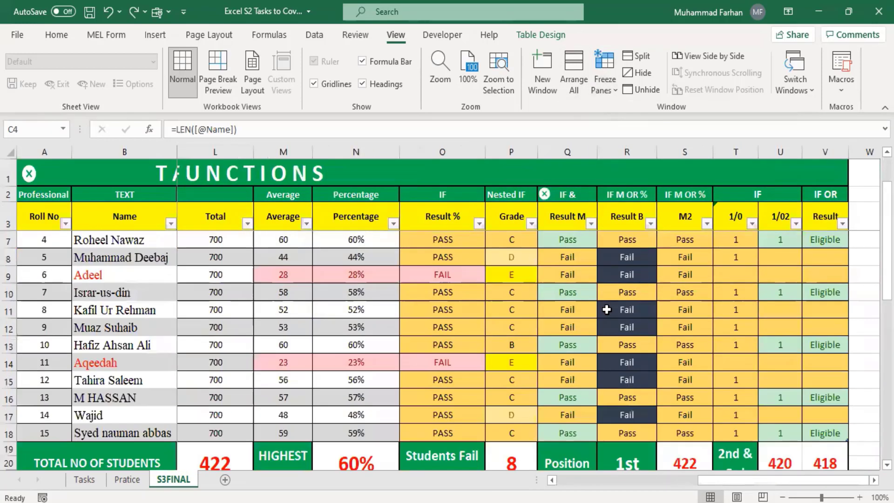
{"action": "scroll", "coordinate": [607, 309], "scroll_direction": "up", "scroll_amount": 1}
{"action": "left_click_drag", "start_coordinate": [730, 482], "coordinate": [636, 477]}
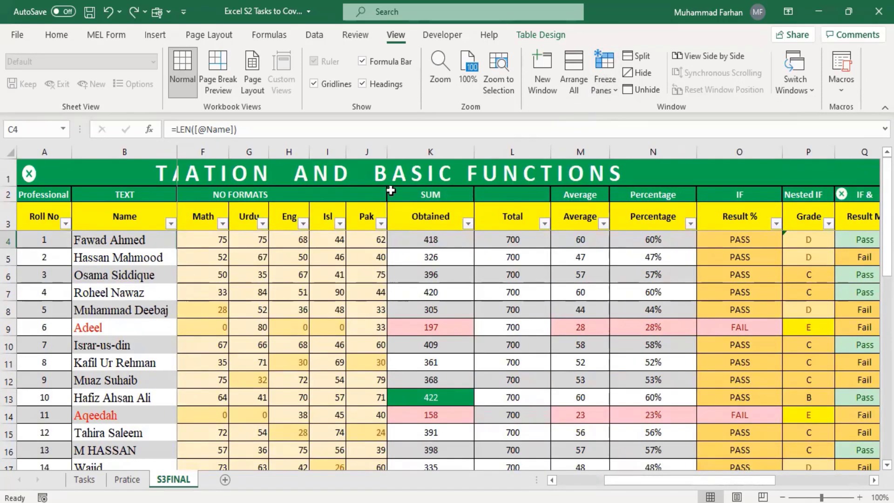
{"action": "left_click", "coordinate": [76, 483]}
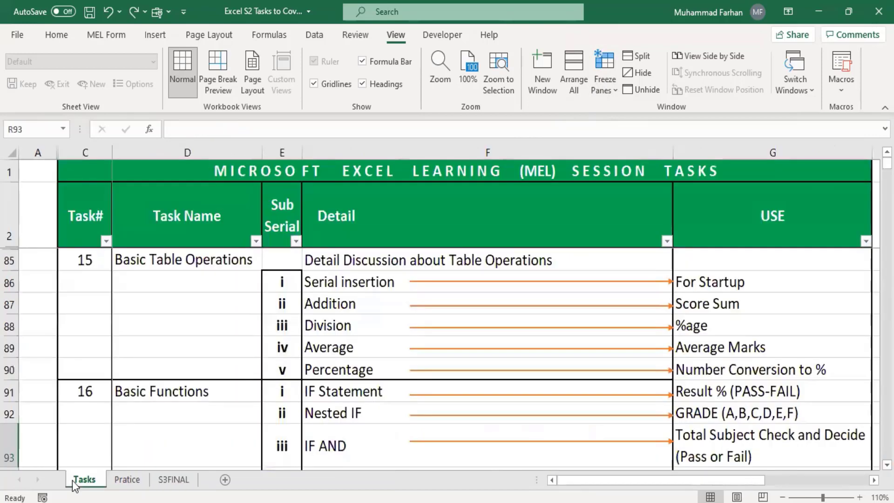
{"action": "left_click", "coordinate": [122, 480]}
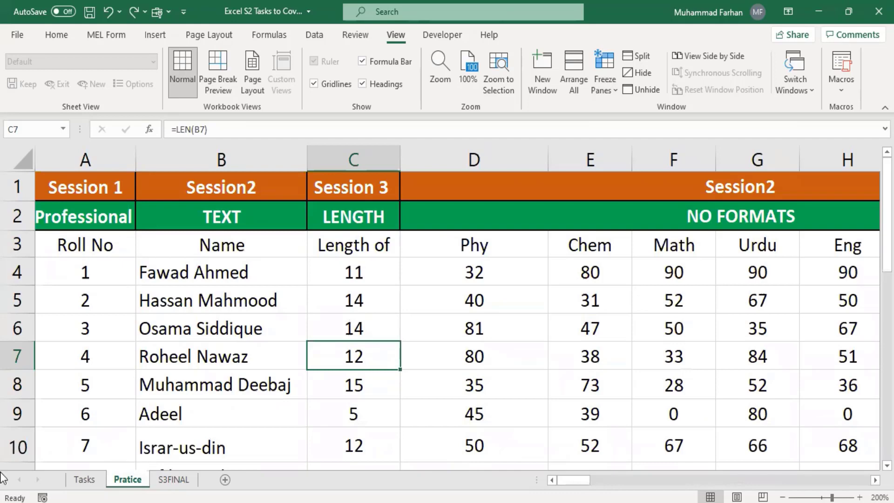
{"action": "left_click", "coordinate": [173, 480]}
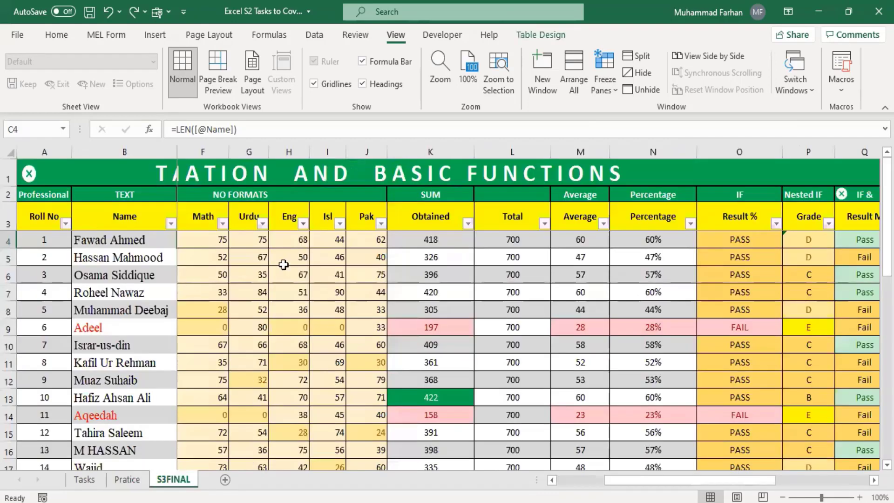
{"action": "left_click", "coordinate": [111, 326]}
{"action": "left_click", "coordinate": [121, 420]}
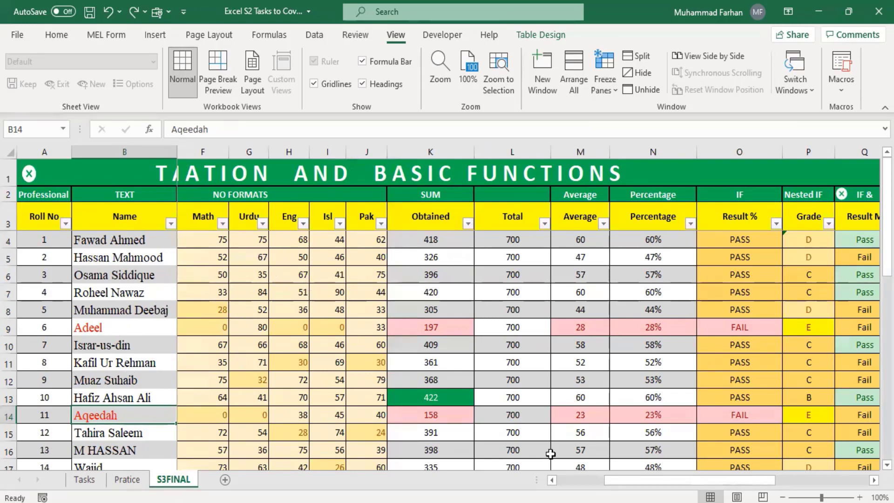
{"action": "left_click_drag", "start_coordinate": [743, 487], "coordinate": [695, 486]}
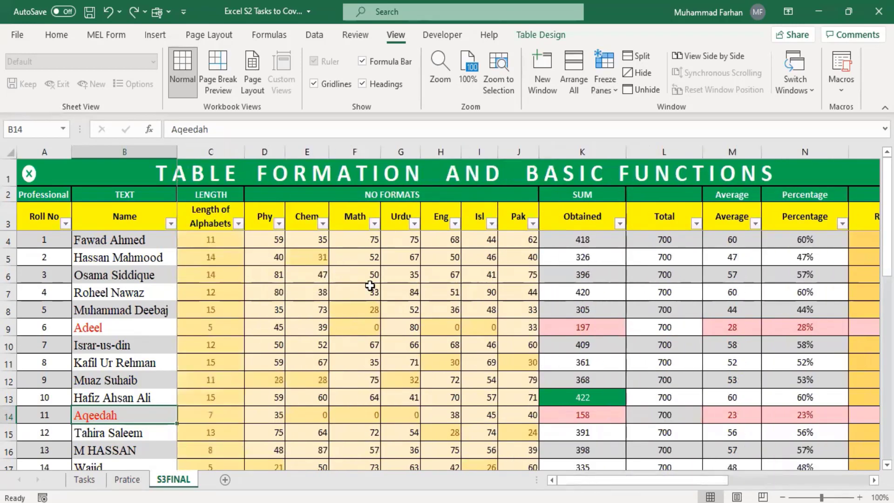
{"action": "left_click", "coordinate": [355, 324]}
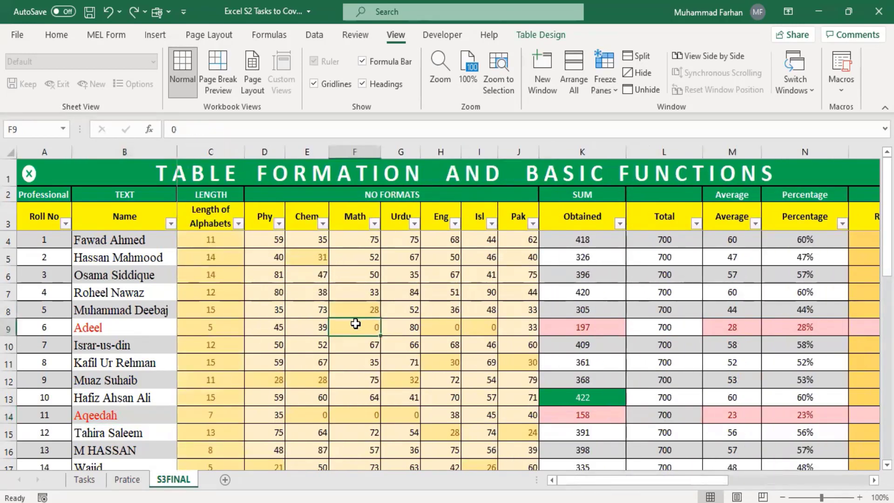
{"action": "left_click", "coordinate": [443, 331]}
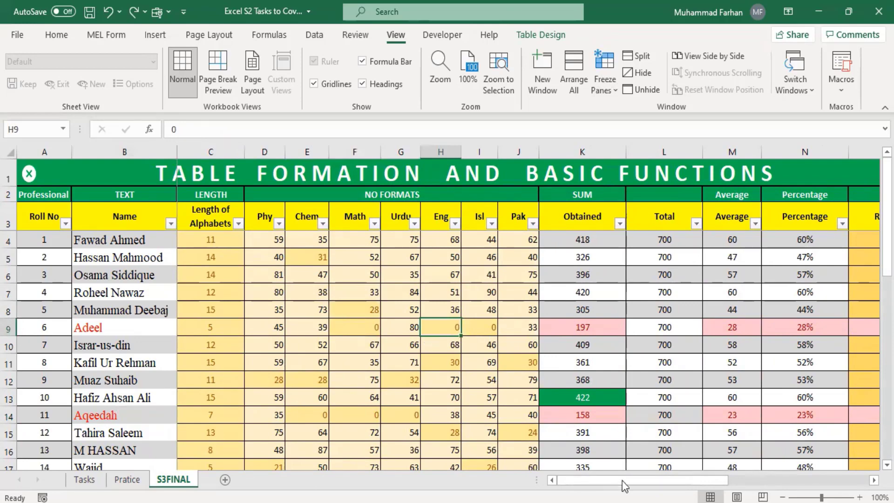
{"action": "left_click_drag", "start_coordinate": [622, 485], "coordinate": [639, 485]}
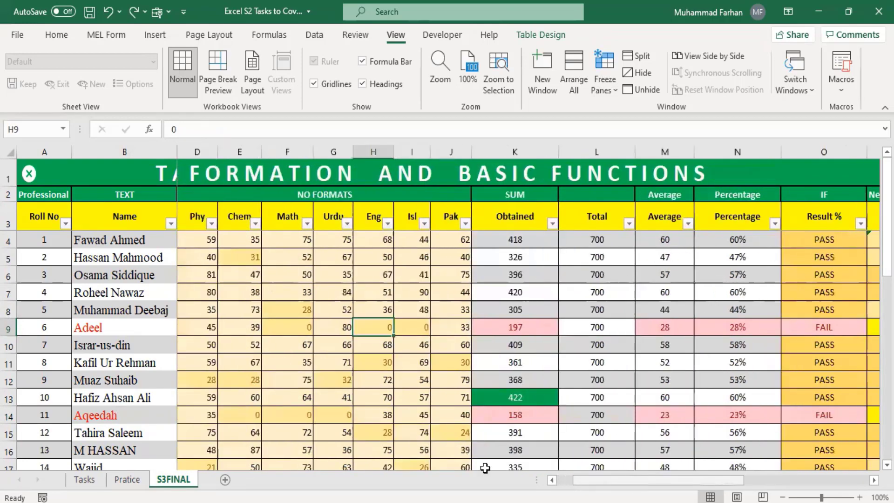
{"action": "scroll", "coordinate": [456, 433], "scroll_direction": "down", "scroll_amount": 1}
{"action": "scroll", "coordinate": [590, 350], "scroll_direction": "up", "scroll_amount": 1}
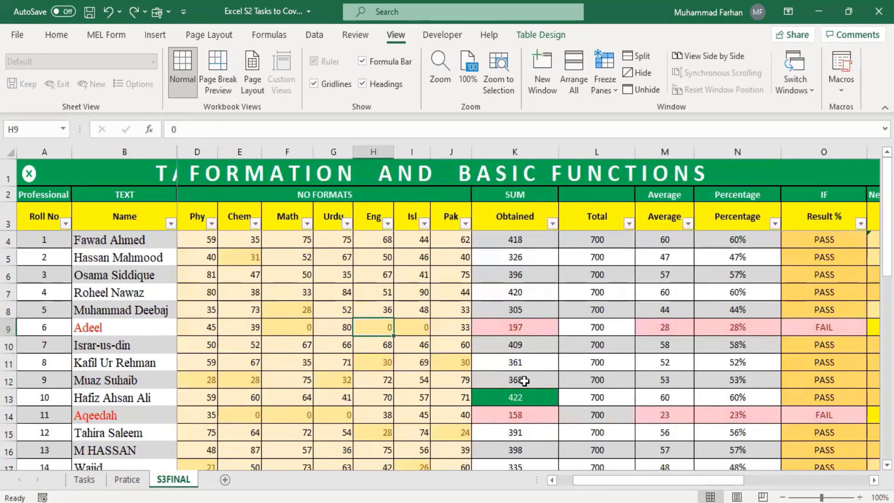
{"action": "left_click", "coordinate": [522, 329]}
{"action": "left_click", "coordinate": [525, 408]}
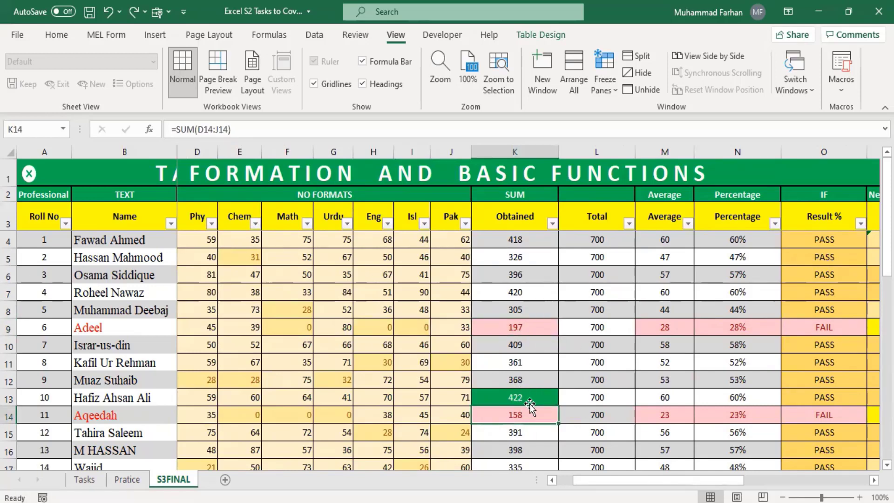
{"action": "left_click_drag", "start_coordinate": [613, 482], "coordinate": [660, 481]}
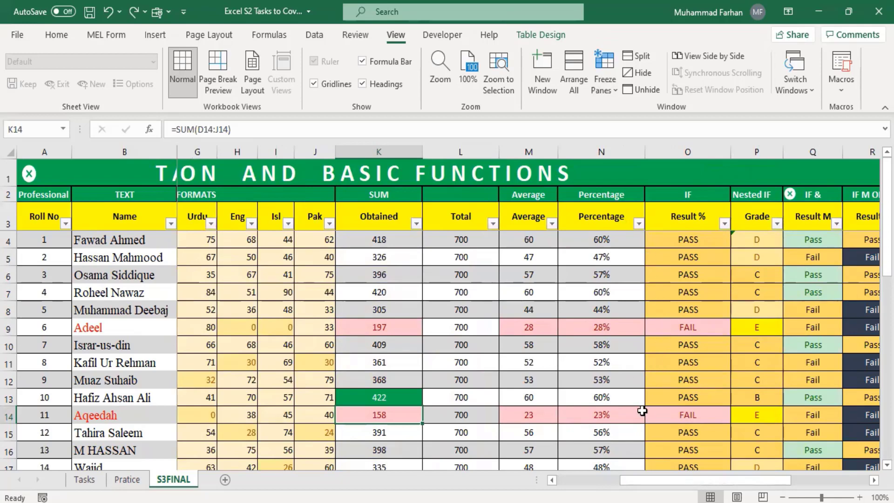
{"action": "left_click_drag", "start_coordinate": [680, 477], "coordinate": [760, 492]}
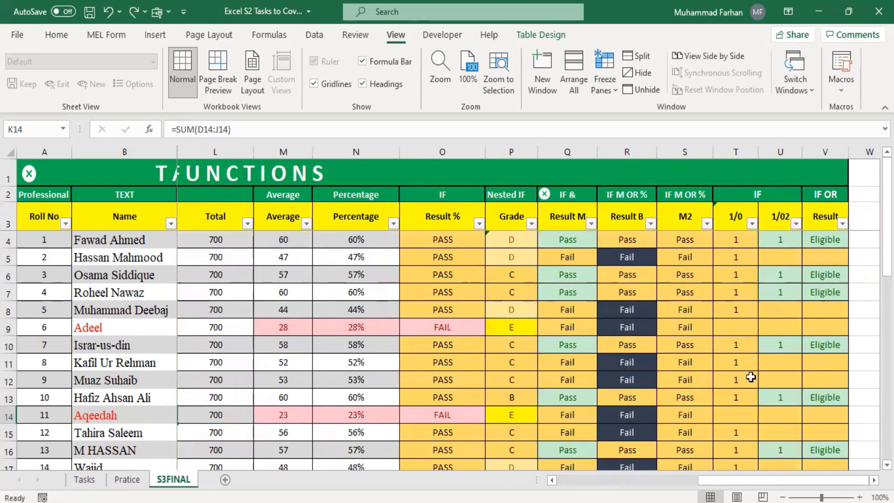
{"action": "scroll", "coordinate": [678, 360], "scroll_direction": "down", "scroll_amount": 1}
{"action": "scroll", "coordinate": [684, 371], "scroll_direction": "up", "scroll_amount": 1}
{"action": "scroll", "coordinate": [701, 409], "scroll_direction": "down", "scroll_amount": 2}
{"action": "left_click_drag", "start_coordinate": [738, 485], "coordinate": [593, 484]}
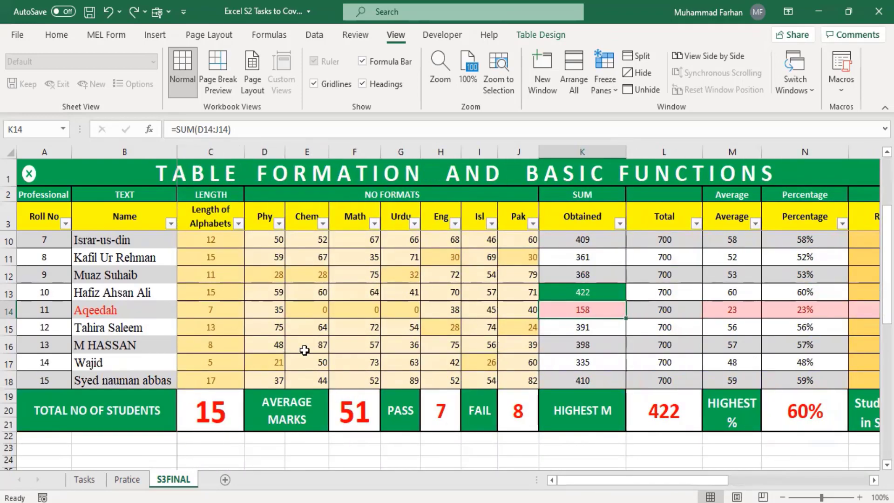
{"action": "left_click", "coordinate": [211, 411]}
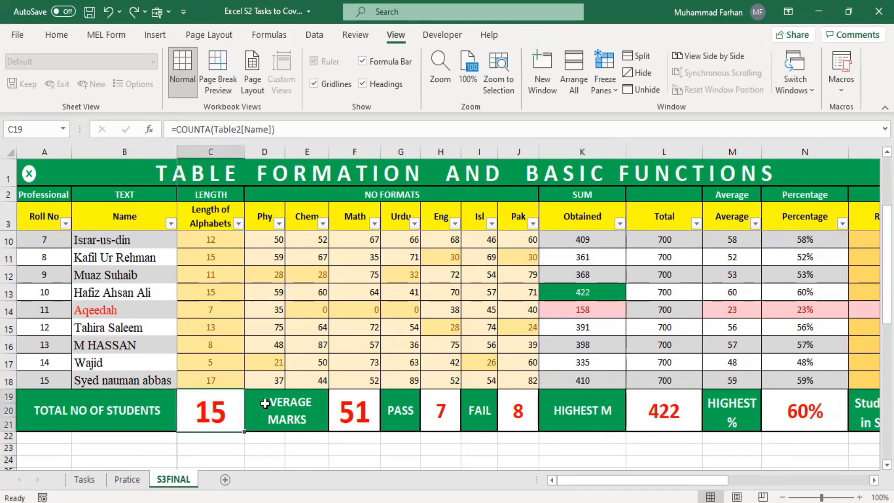
{"action": "left_click", "coordinate": [362, 422]}
{"action": "left_click", "coordinate": [443, 414]}
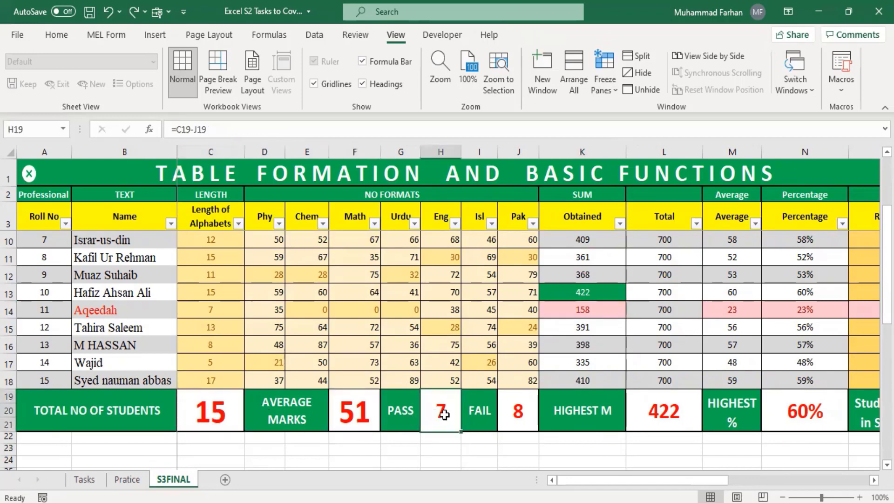
{"action": "left_click", "coordinate": [510, 411]}
{"action": "left_click", "coordinate": [692, 412]}
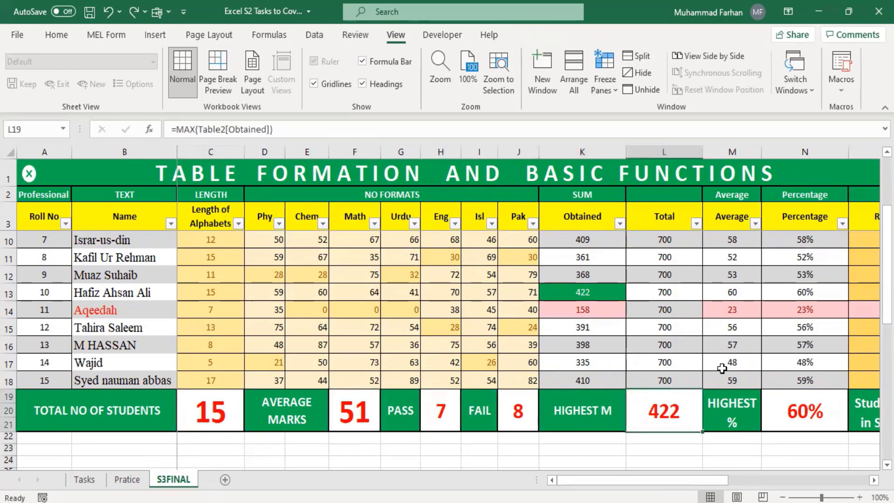
{"action": "scroll", "coordinate": [721, 368], "scroll_direction": "up", "scroll_amount": 2}
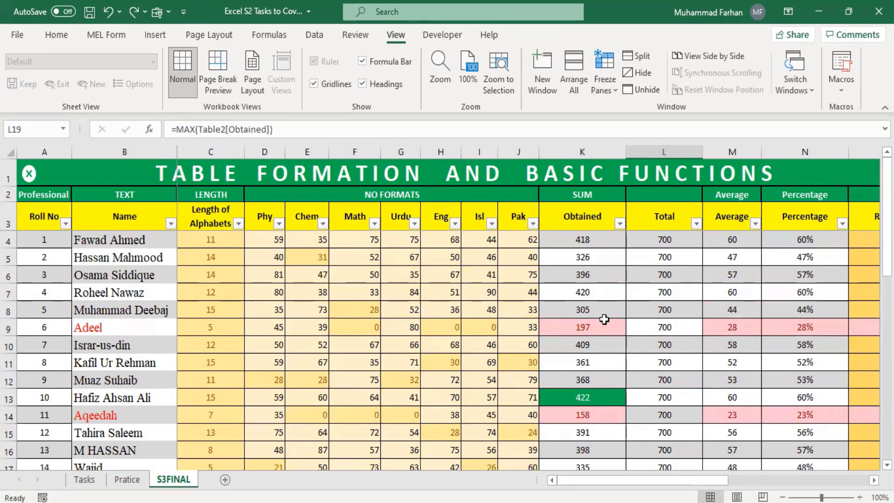
Zoom the S3FINAL sheet out to 60%, then back in to 70%
{"action": "left_click", "coordinate": [783, 497]}
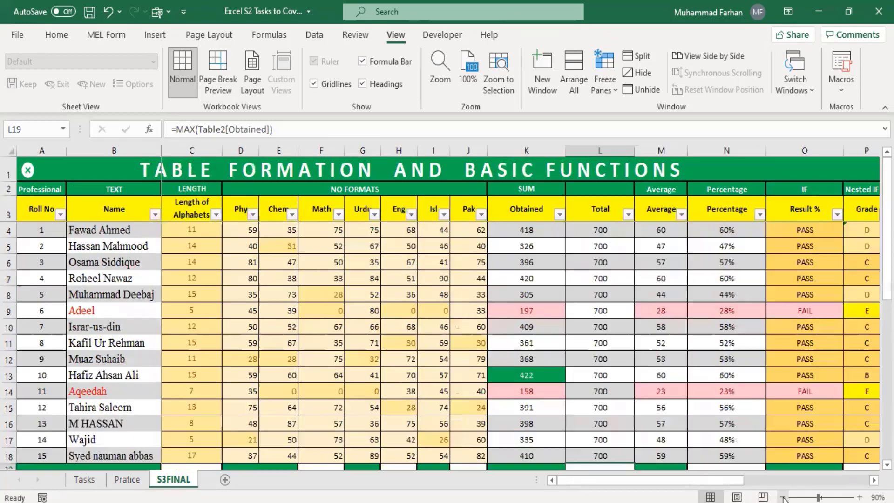
{"action": "left_click", "coordinate": [783, 498]}
{"action": "left_click", "coordinate": [783, 497]}
{"action": "left_click", "coordinate": [783, 497]}
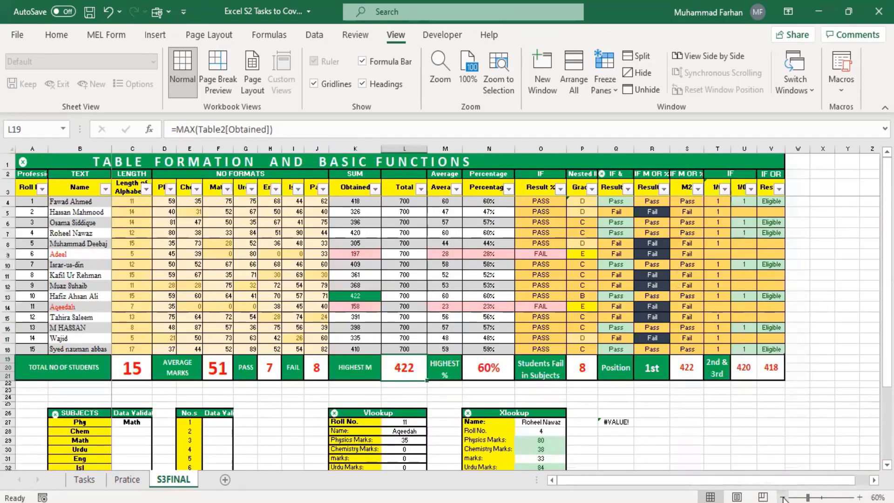
{"action": "left_click", "coordinate": [859, 497]}
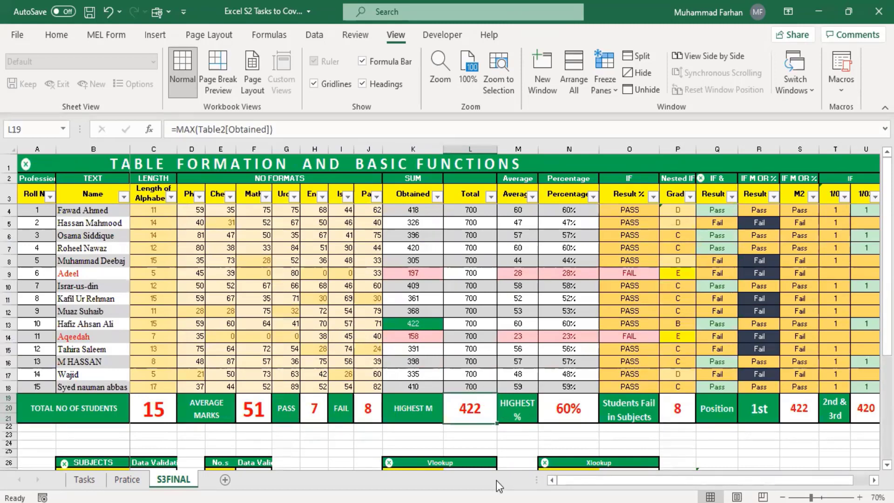
{"action": "mouse_move", "coordinate": [505, 501]}
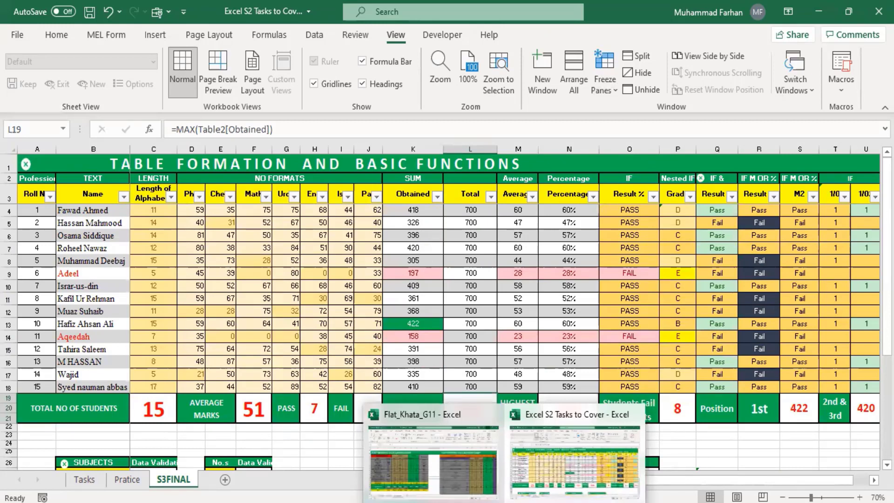
{"action": "left_click", "coordinate": [421, 463]}
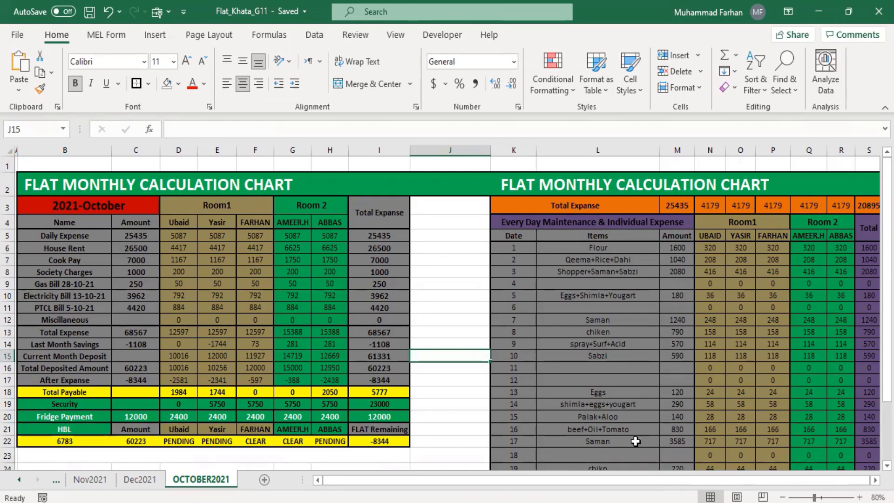
{"action": "scroll", "coordinate": [481, 359], "scroll_direction": "down", "scroll_amount": 2}
{"action": "scroll", "coordinate": [481, 359], "scroll_direction": "up", "scroll_amount": 2}
{"action": "left_click_drag", "start_coordinate": [513, 473], "coordinate": [513, 473]}
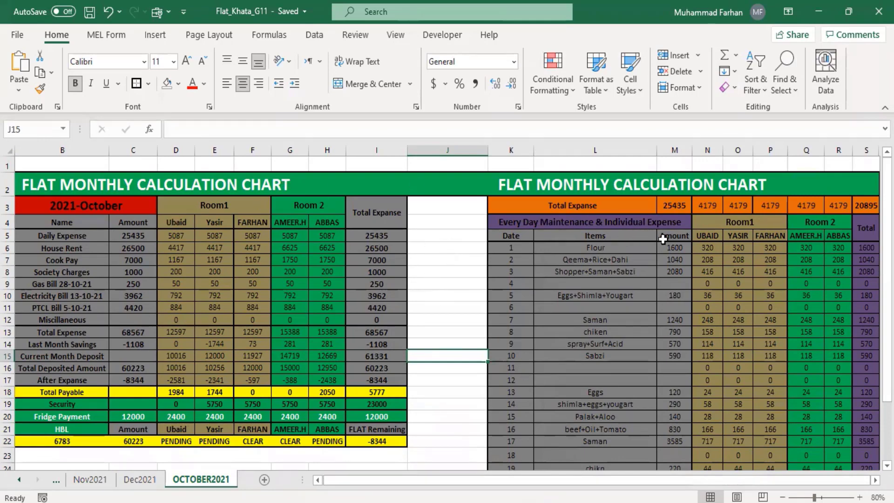
{"action": "scroll", "coordinate": [679, 279], "scroll_direction": "down", "scroll_amount": 6}
{"action": "scroll", "coordinate": [680, 315], "scroll_direction": "up", "scroll_amount": 6}
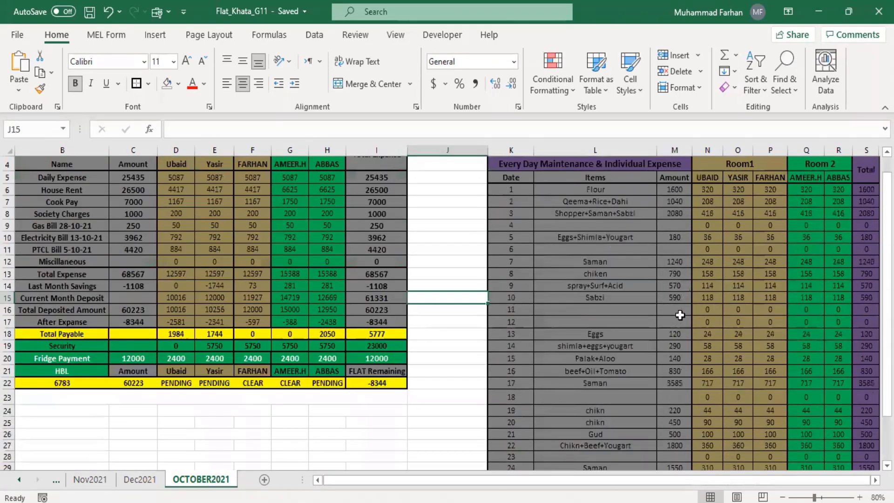
{"action": "left_click", "coordinate": [677, 209]}
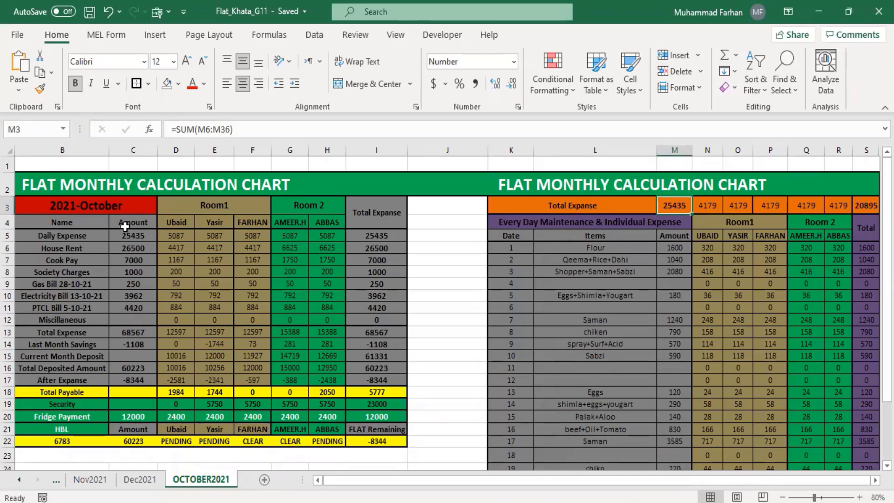
{"action": "left_click", "coordinate": [143, 238]}
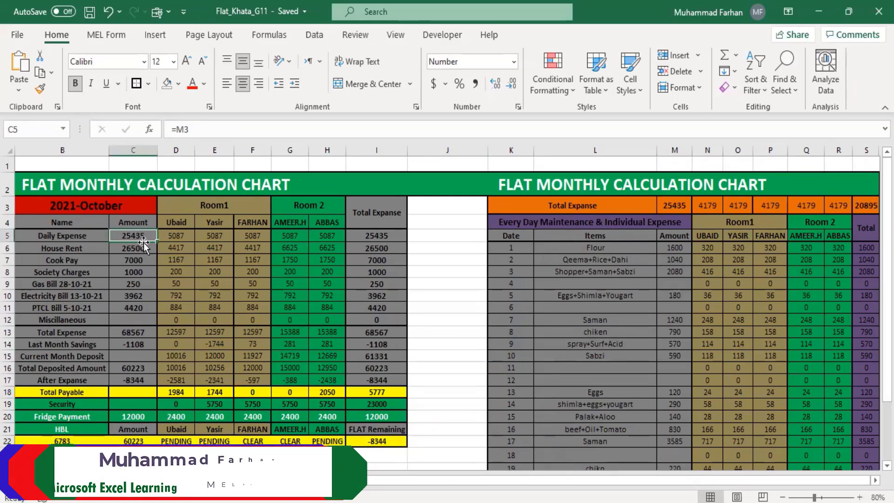
{"action": "left_click", "coordinate": [175, 238]}
{"action": "left_click", "coordinate": [226, 239]}
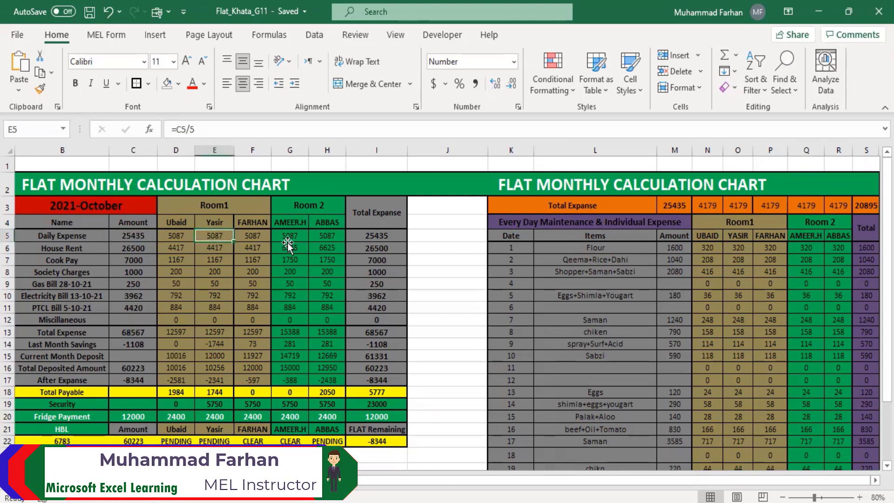
{"action": "left_click", "coordinate": [290, 239]}
{"action": "left_click", "coordinate": [323, 238]}
{"action": "left_click", "coordinate": [203, 235]}
{"action": "key", "text": "Right"}
{"action": "key", "text": "Right"}
{"action": "key", "text": "Right"}
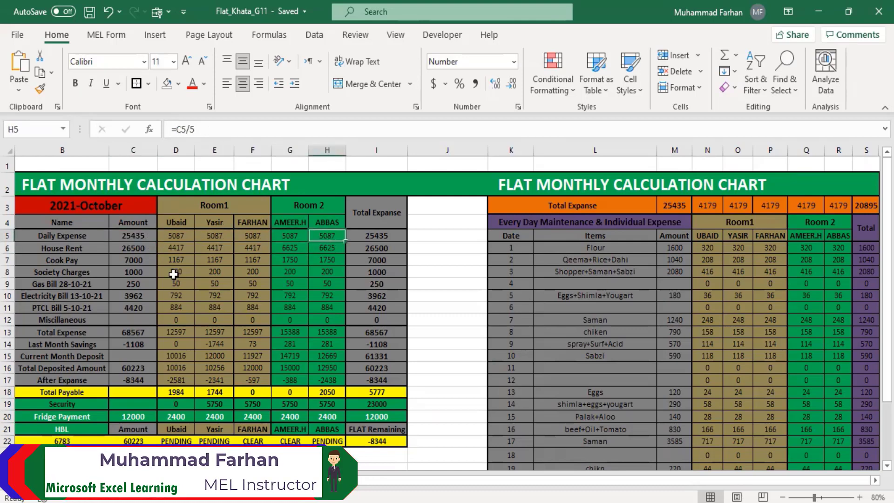
{"action": "left_click", "coordinate": [173, 238]}
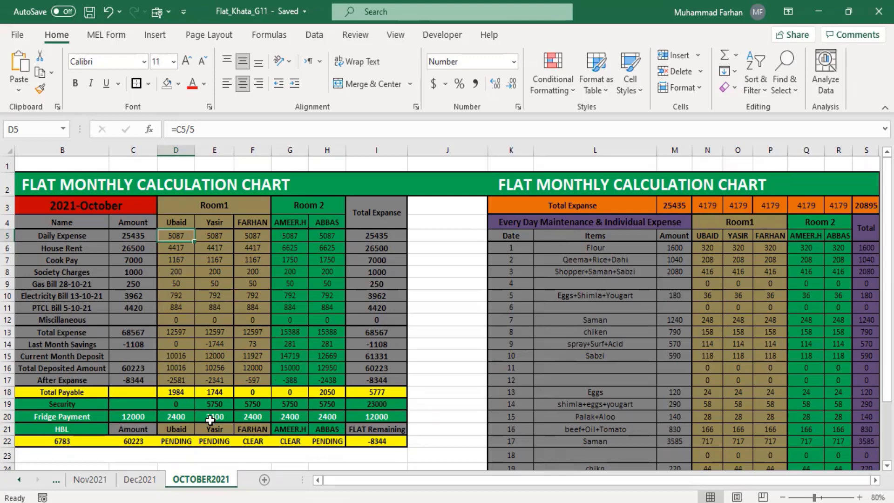
{"action": "left_click", "coordinate": [326, 443]}
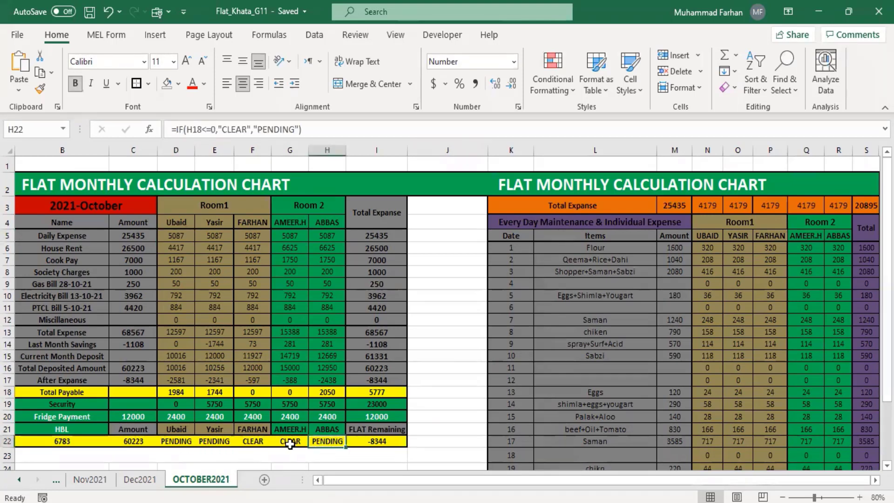
{"action": "left_click", "coordinate": [289, 444]}
{"action": "left_click", "coordinate": [254, 443]}
{"action": "left_click", "coordinate": [203, 445]}
{"action": "left_click", "coordinate": [179, 442]}
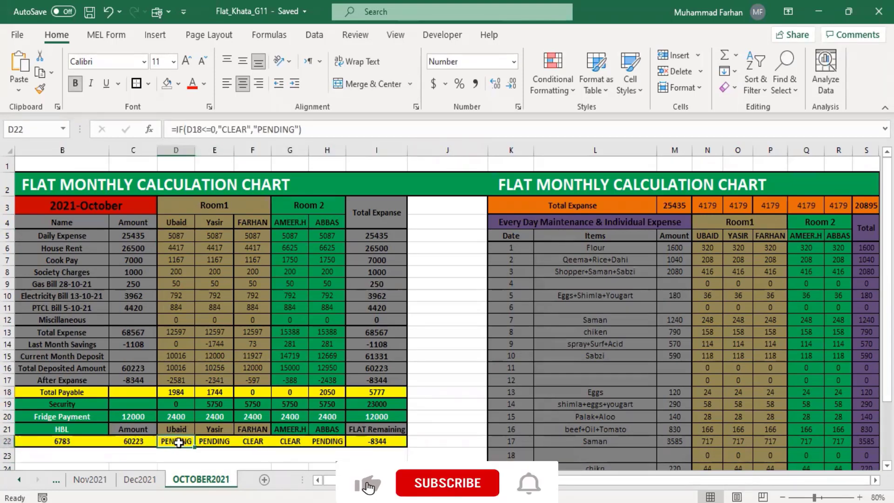
{"action": "left_click", "coordinate": [214, 444]}
{"action": "left_click", "coordinate": [249, 445]}
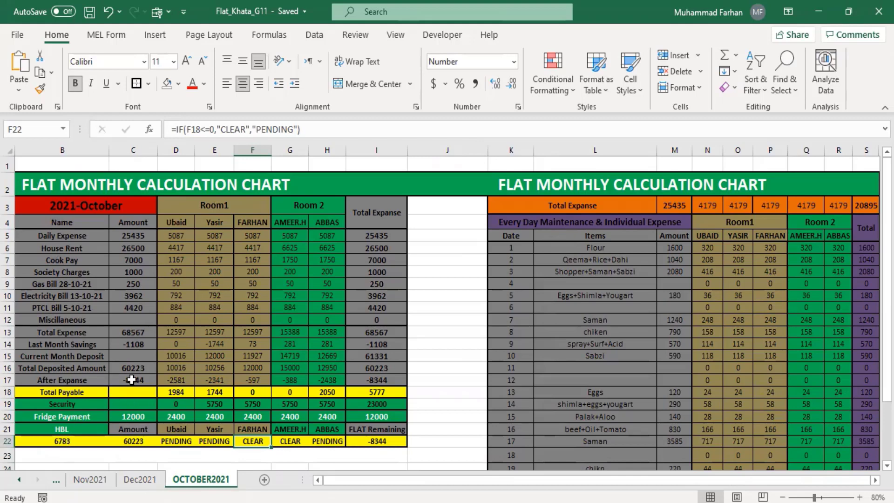
{"action": "left_click", "coordinate": [136, 343]}
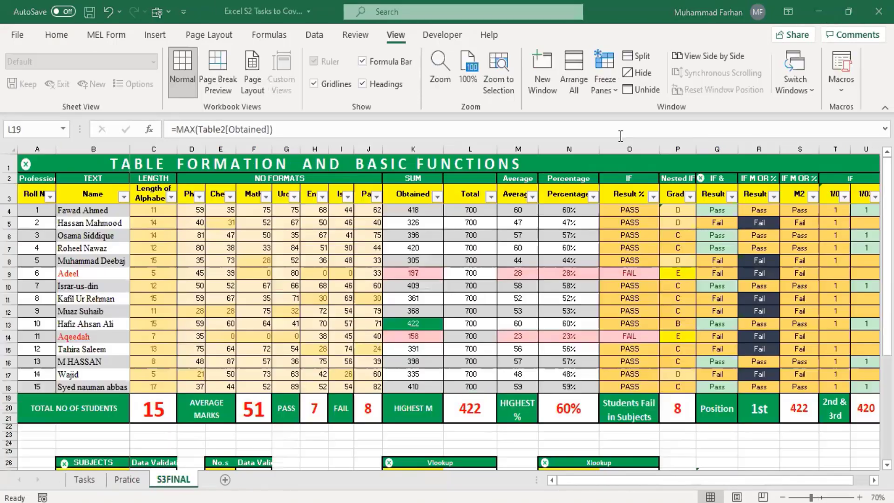
Minimize the Flat_Khata workbook and show the S2 tasks workbook's Pratice sheet
{"action": "left_click", "coordinate": [819, 11]}
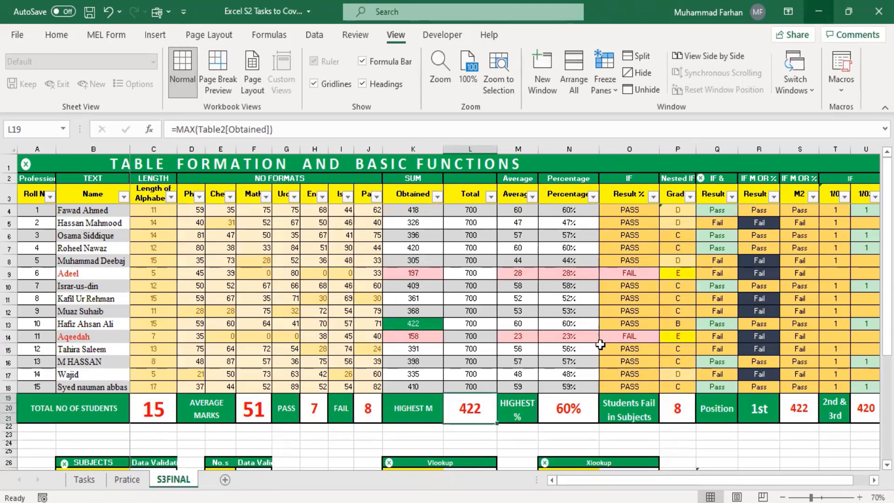
{"action": "key", "text": "ctrl+Page_Up"}
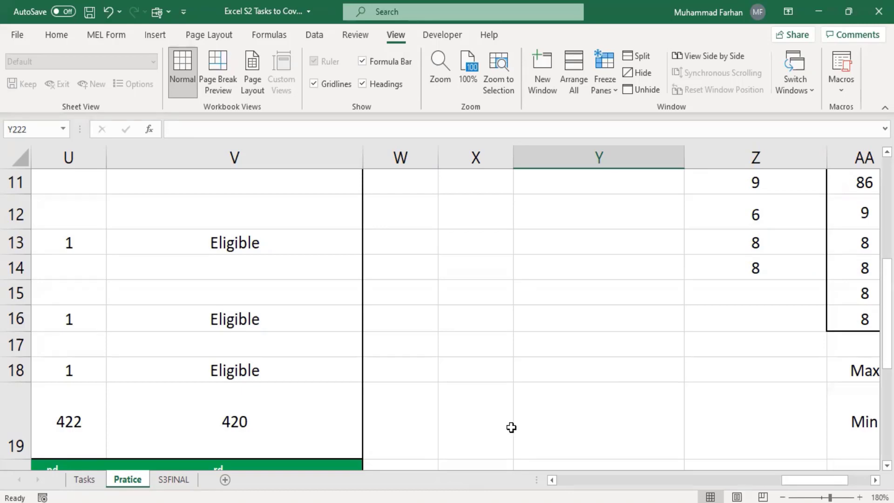
Browse the Task Submission folder and S1, sort by name, and select the Remarks workbook
{"action": "left_click", "coordinate": [819, 10]}
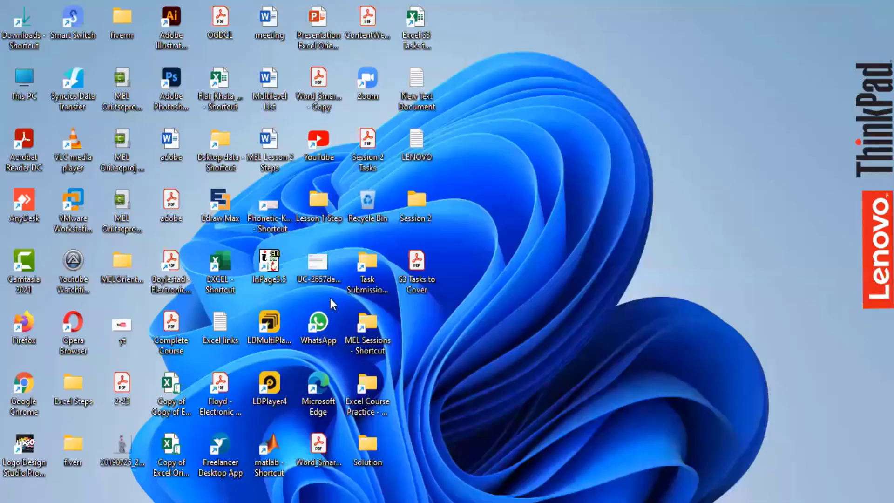
{"action": "double_click", "coordinate": [371, 285]}
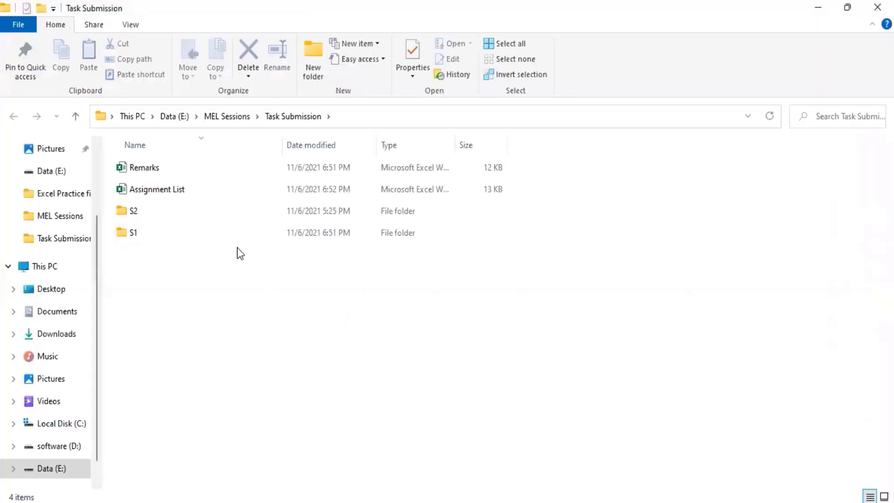
{"action": "double_click", "coordinate": [201, 237]}
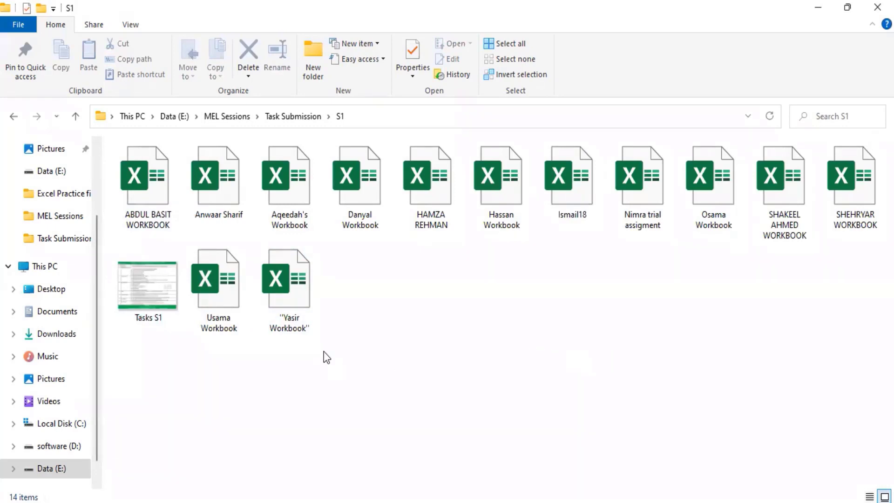
{"action": "left_click", "coordinate": [76, 116]}
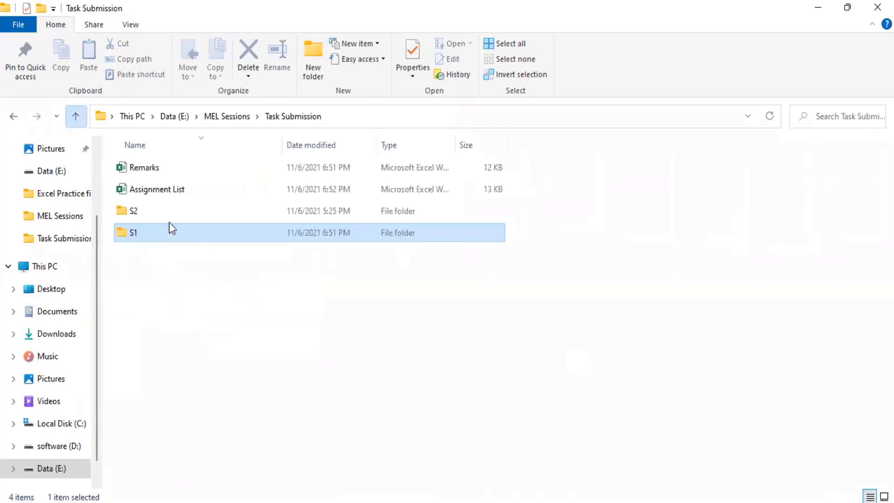
{"action": "left_click", "coordinate": [163, 150]}
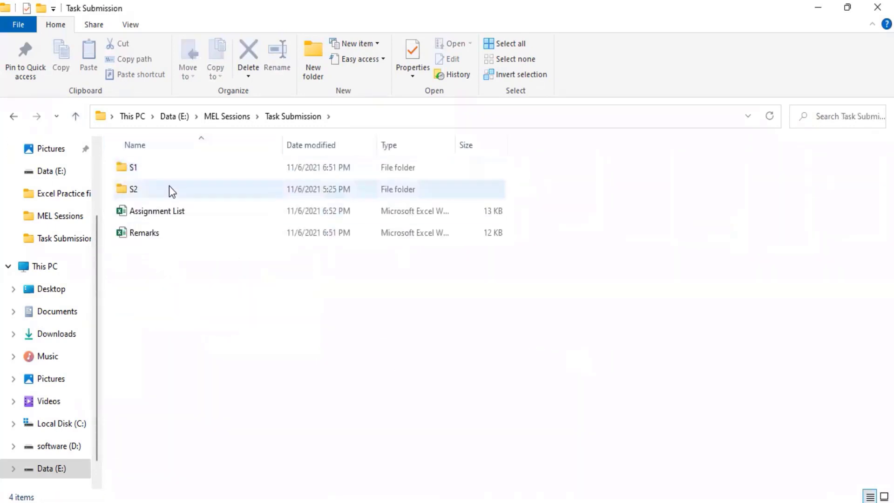
{"action": "left_click", "coordinate": [164, 233]}
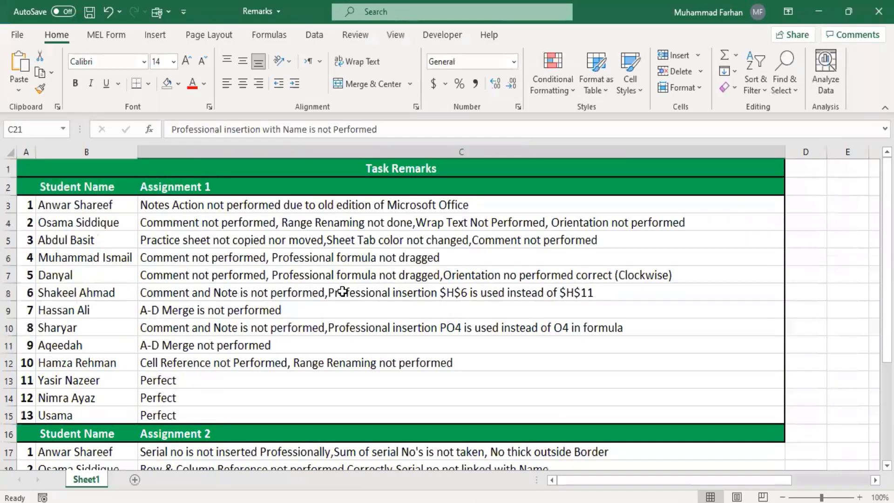
Scroll through the Remarks workbook, then minimize it and the other open workbook
{"action": "scroll", "coordinate": [343, 292], "scroll_direction": "down", "scroll_amount": 2}
{"action": "scroll", "coordinate": [343, 292], "scroll_direction": "up", "scroll_amount": 2}
{"action": "scroll", "coordinate": [415, 280], "scroll_direction": "down", "scroll_amount": 3}
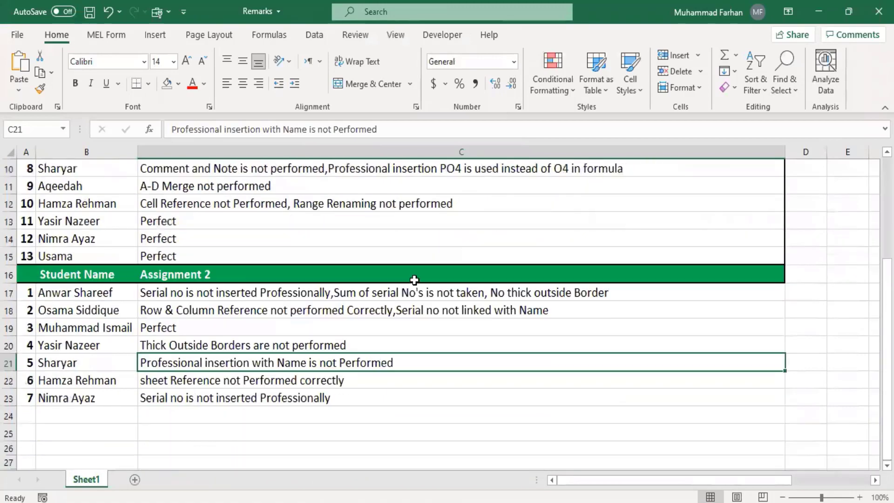
{"action": "scroll", "coordinate": [414, 280], "scroll_direction": "up", "scroll_amount": 3}
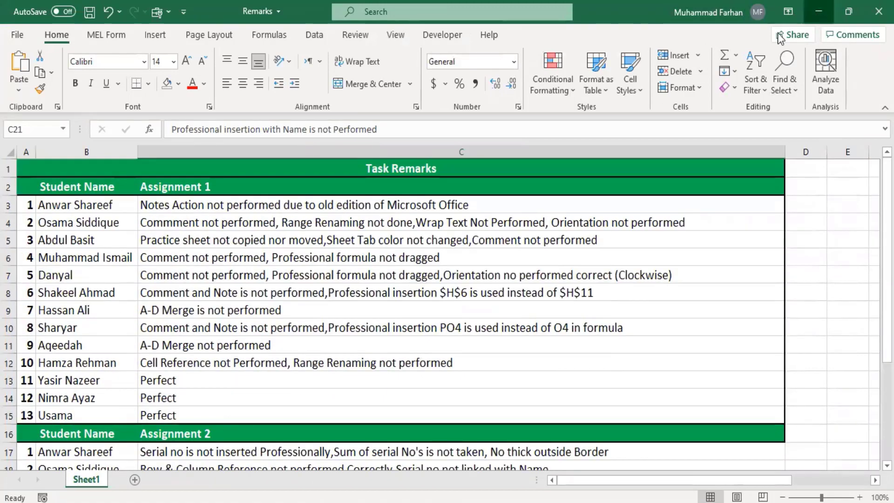
{"action": "left_click", "coordinate": [819, 12]}
{"action": "left_click", "coordinate": [819, 11]}
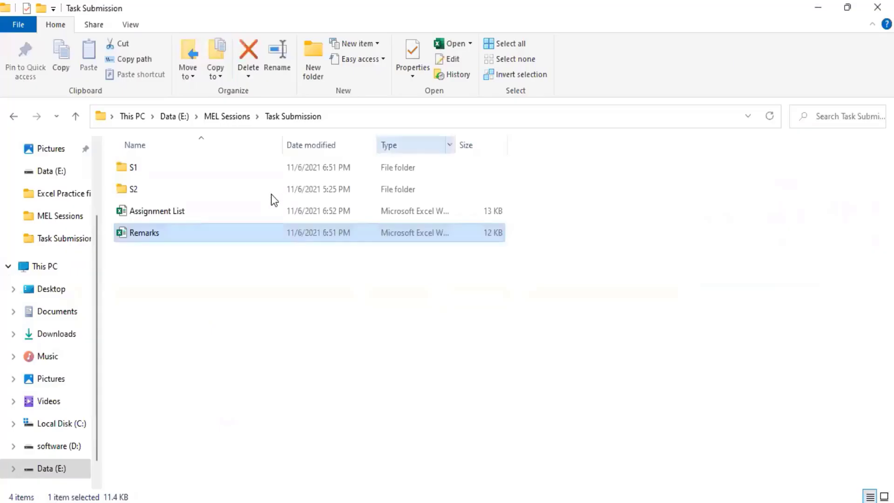
Open the Assignment List workbook and scroll through its submission tick marks
{"action": "double_click", "coordinate": [237, 211]}
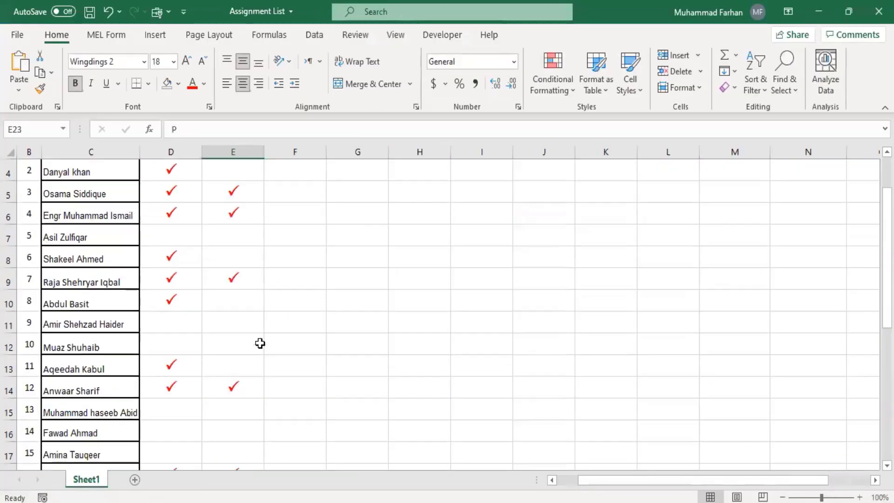
{"action": "scroll", "coordinate": [260, 344], "scroll_direction": "up", "scroll_amount": 1}
{"action": "scroll", "coordinate": [260, 343], "scroll_direction": "down", "scroll_amount": 9}
{"action": "scroll", "coordinate": [260, 343], "scroll_direction": "up", "scroll_amount": 4}
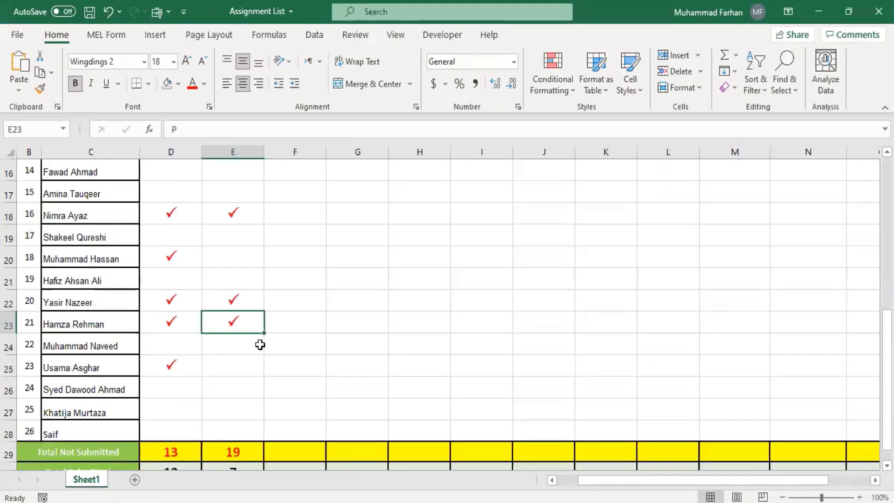
{"action": "scroll", "coordinate": [251, 344], "scroll_direction": "down", "scroll_amount": 5}
{"action": "scroll", "coordinate": [225, 335], "scroll_direction": "up", "scroll_amount": 2}
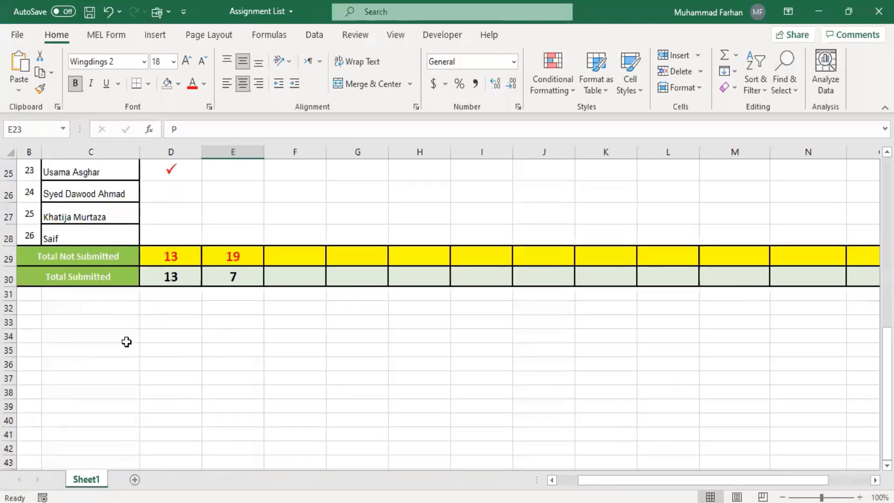
{"action": "scroll", "coordinate": [241, 351], "scroll_direction": "up", "scroll_amount": 8}
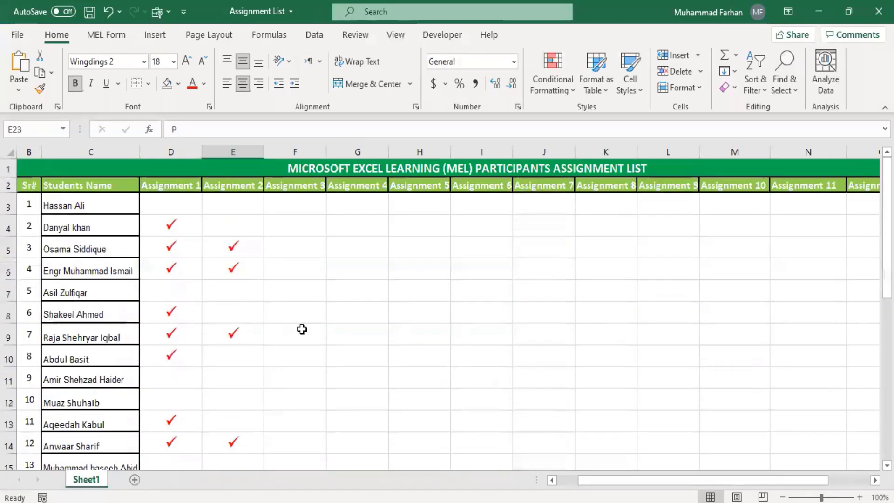